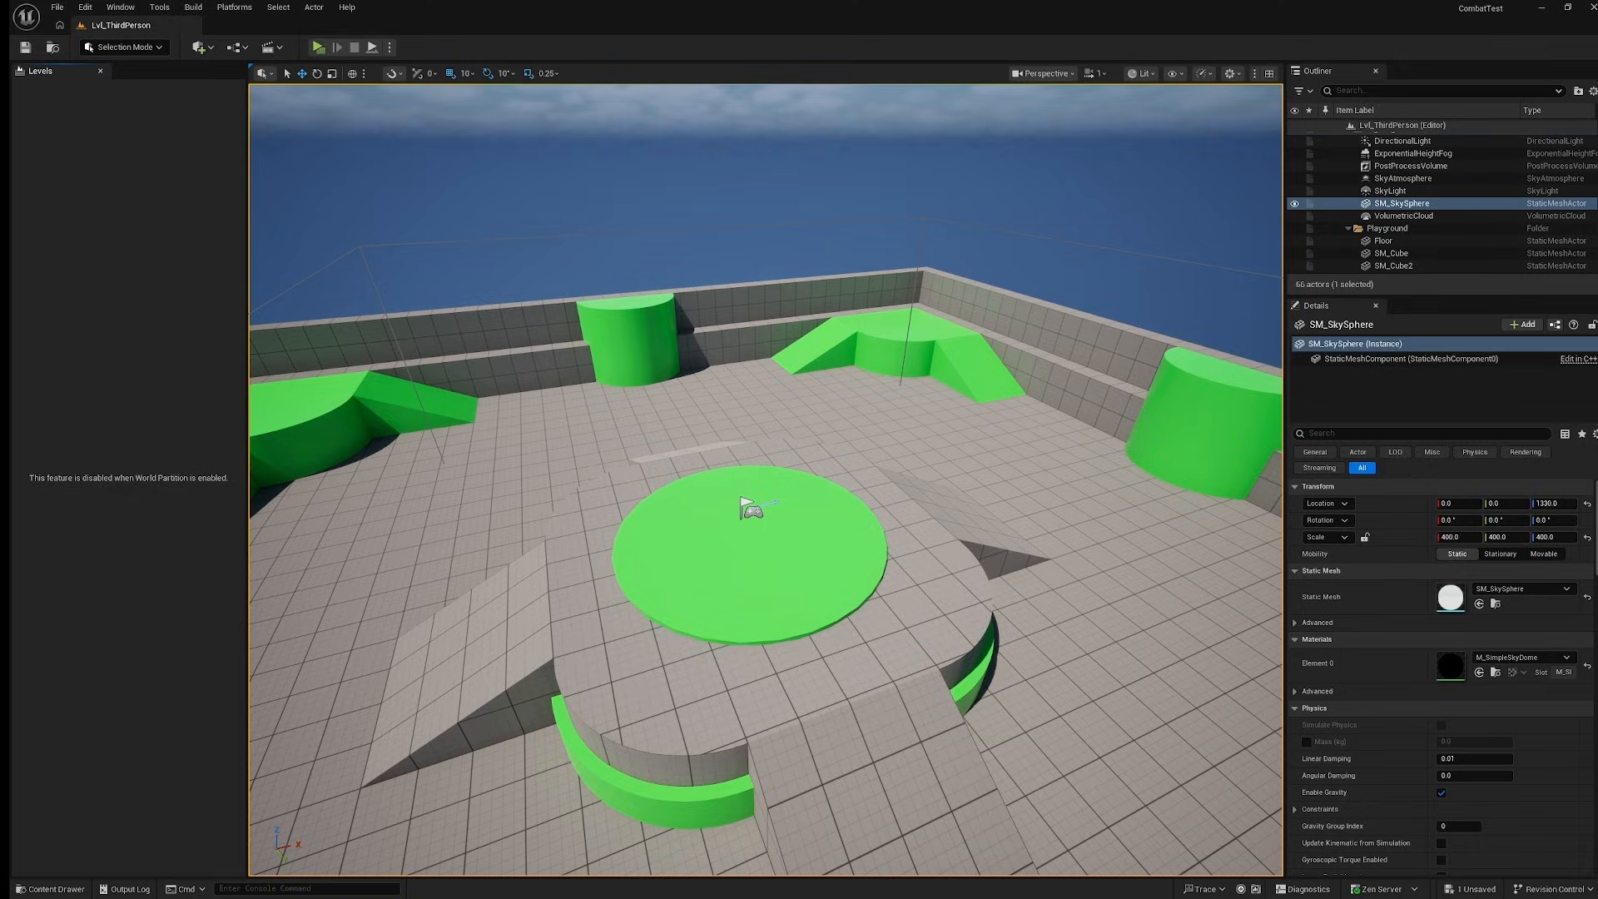
# Examine the Variant_Combat Blueprints folder and the contents of its AI and StateTreeTasks subfolders.
pyautogui.press('f')
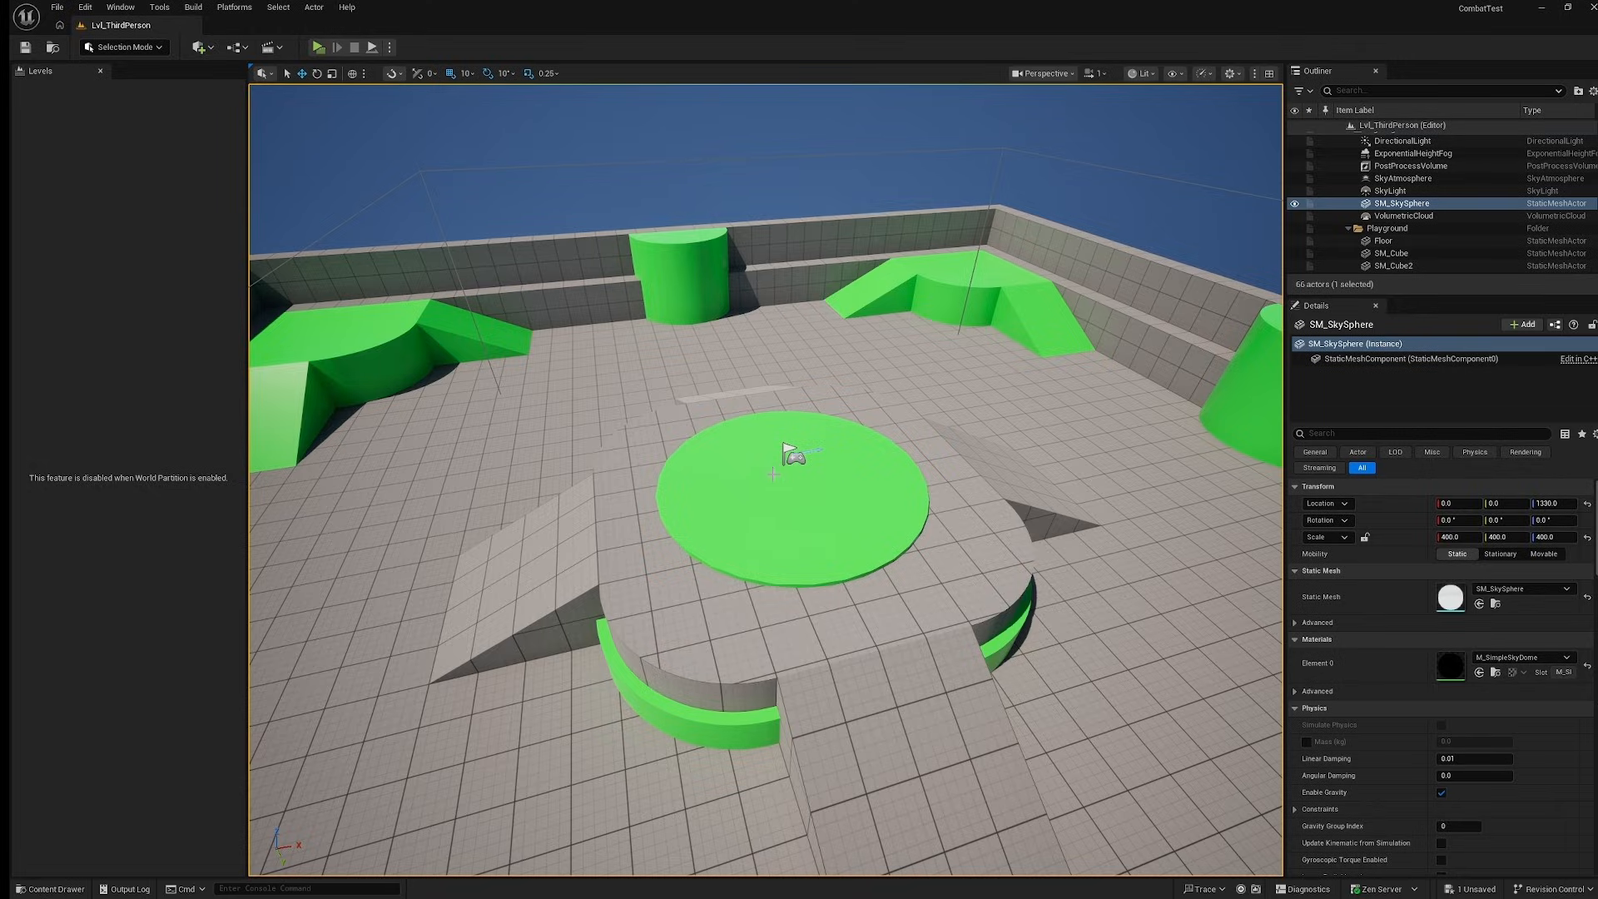
pyautogui.hotkey('ctrl', 'space')
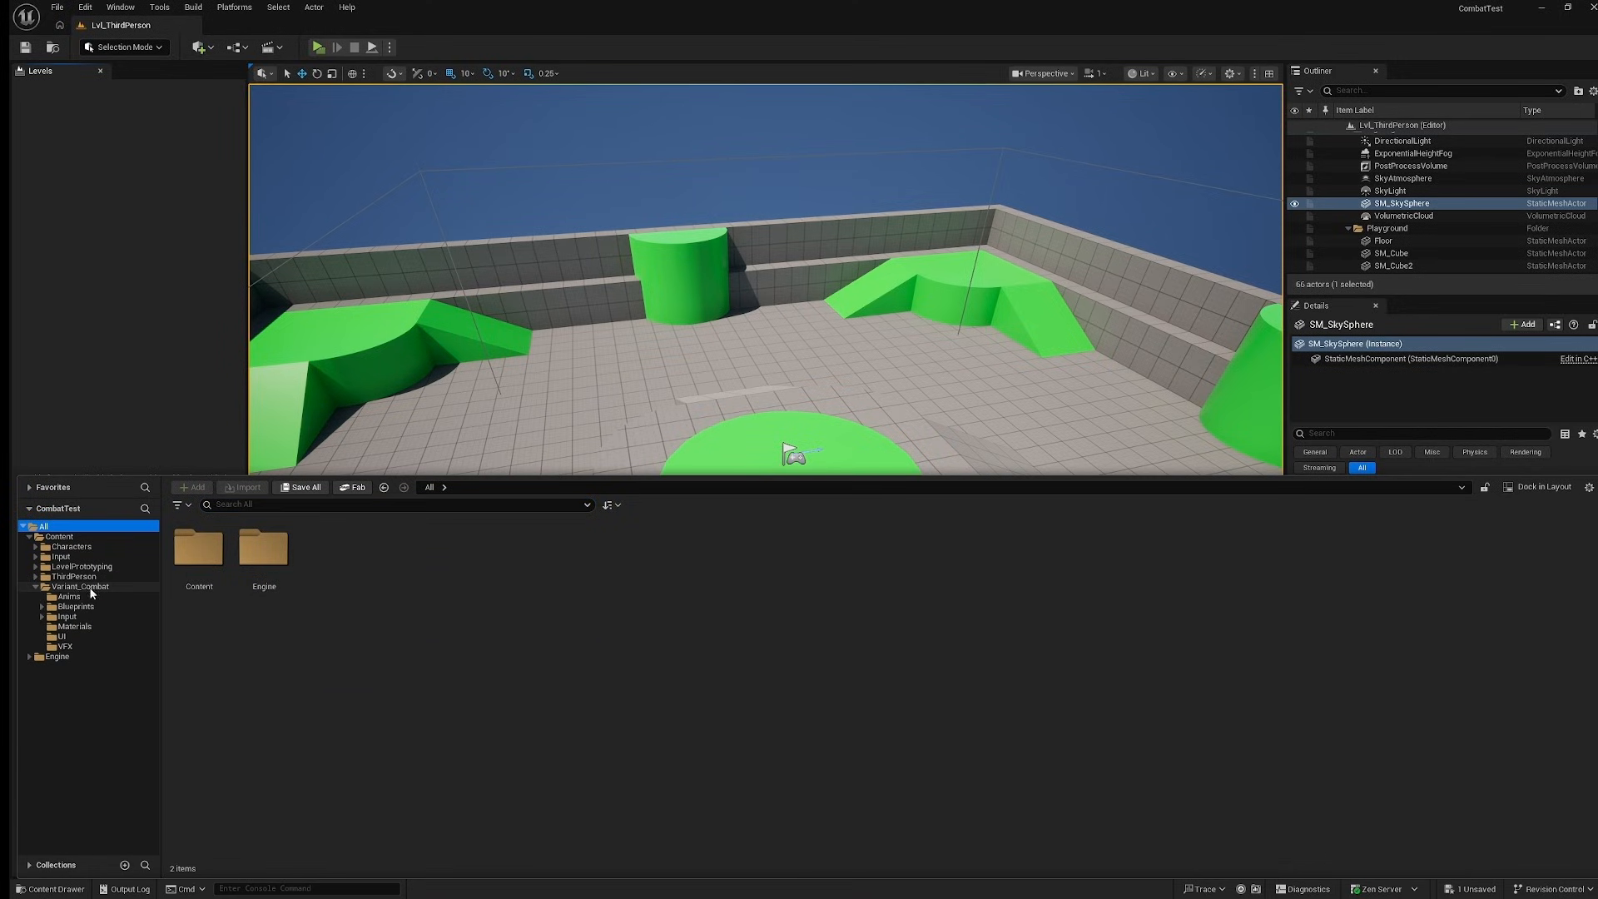
pyautogui.click(75, 607)
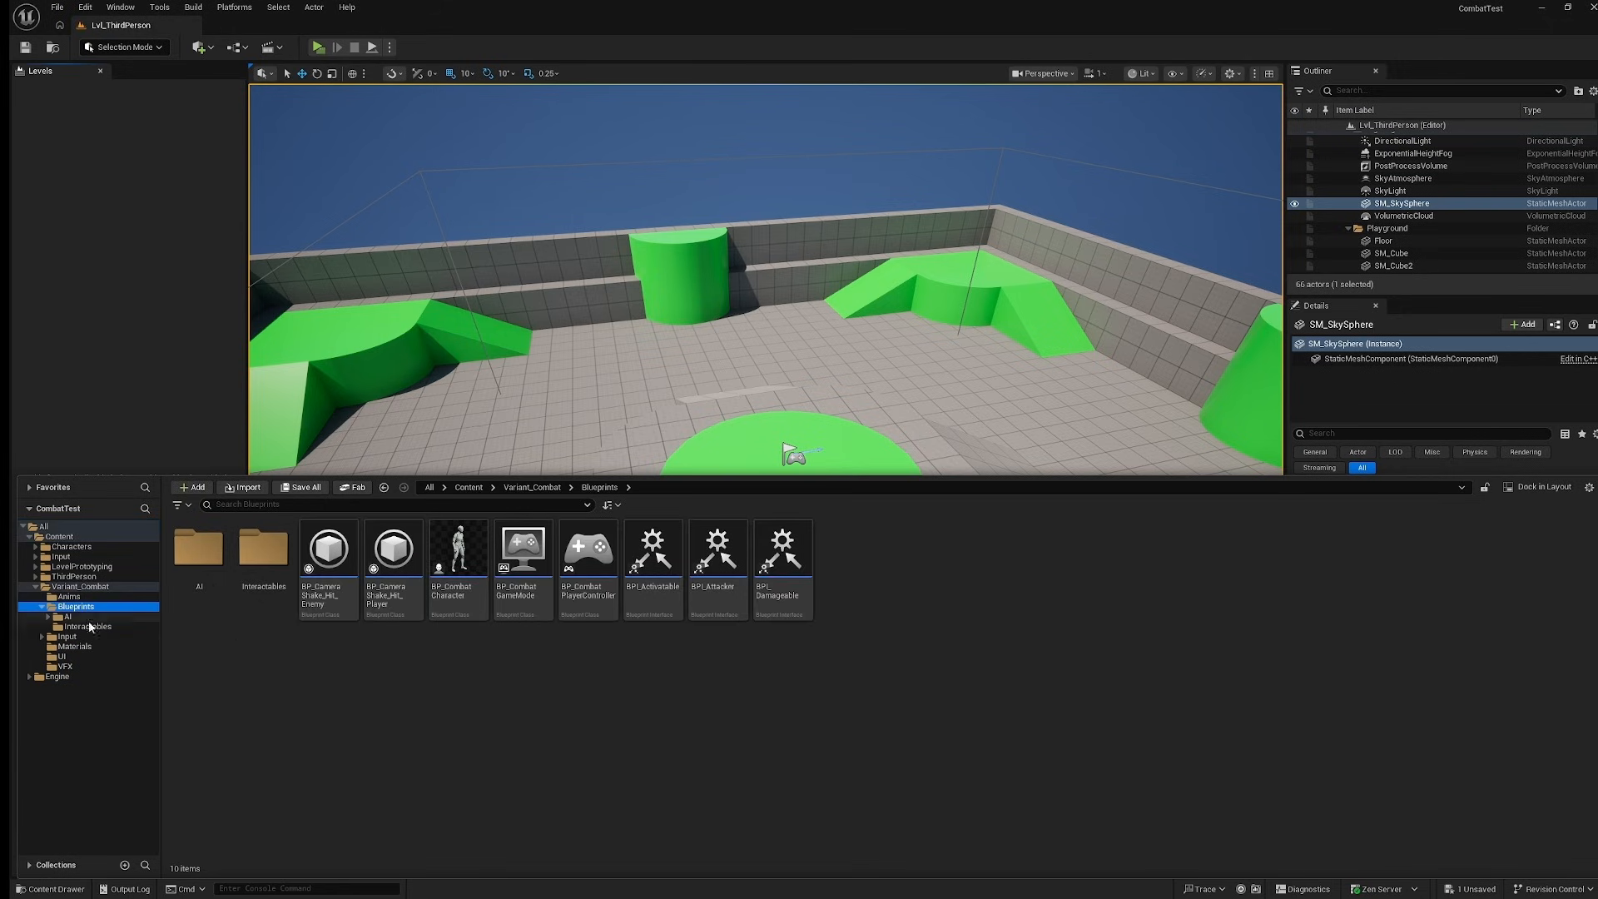
pyautogui.moveTo(459, 605)
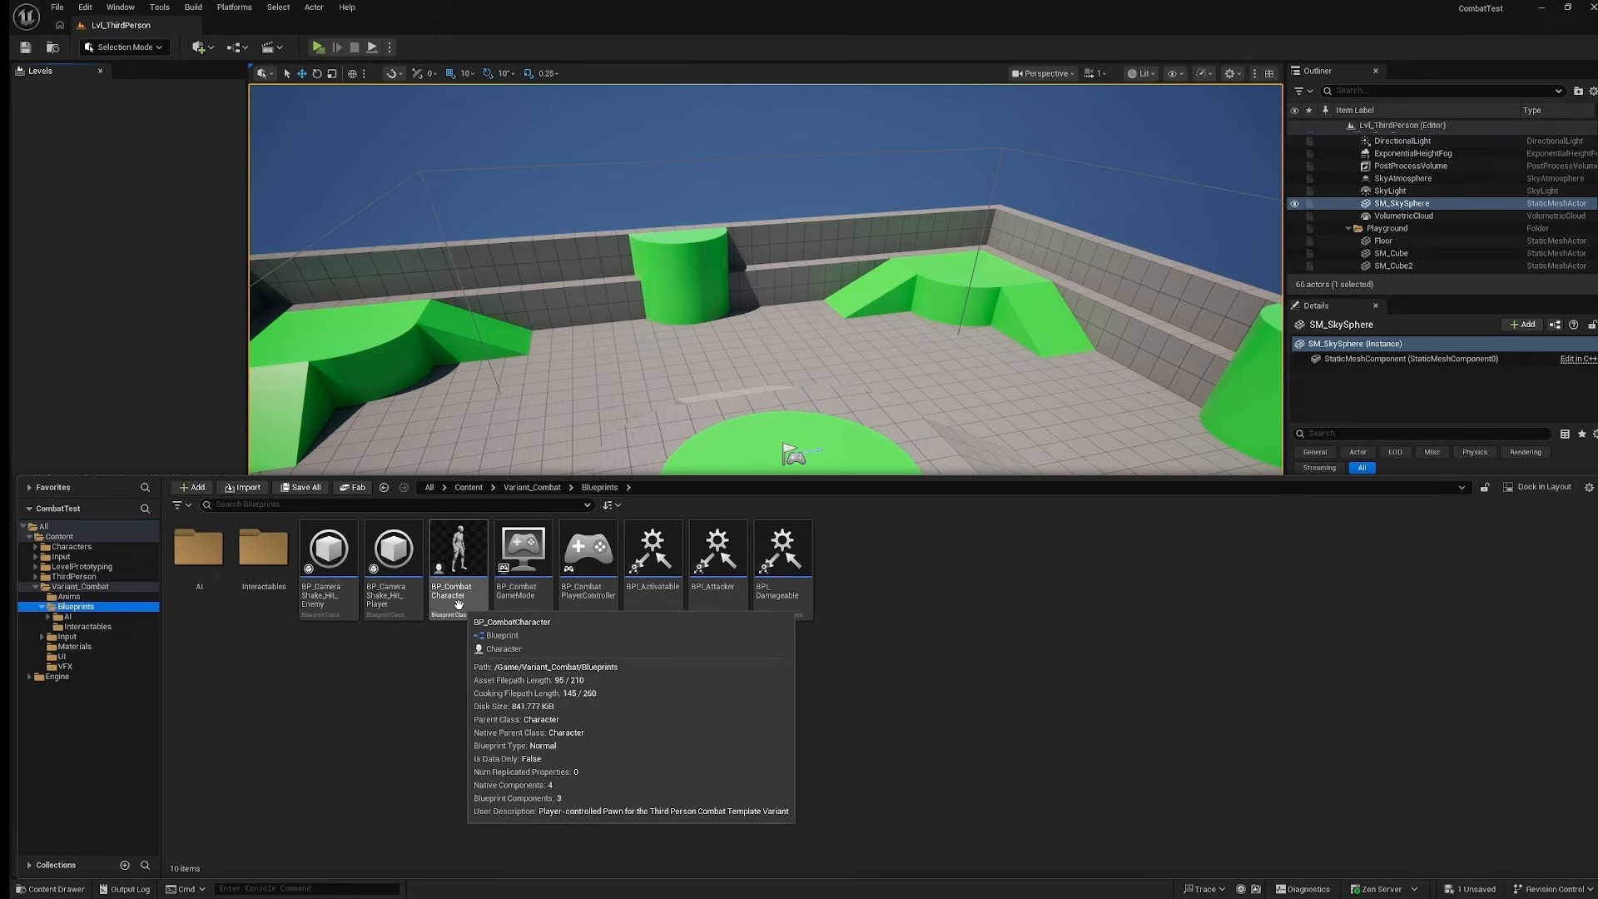
pyautogui.moveTo(583, 610)
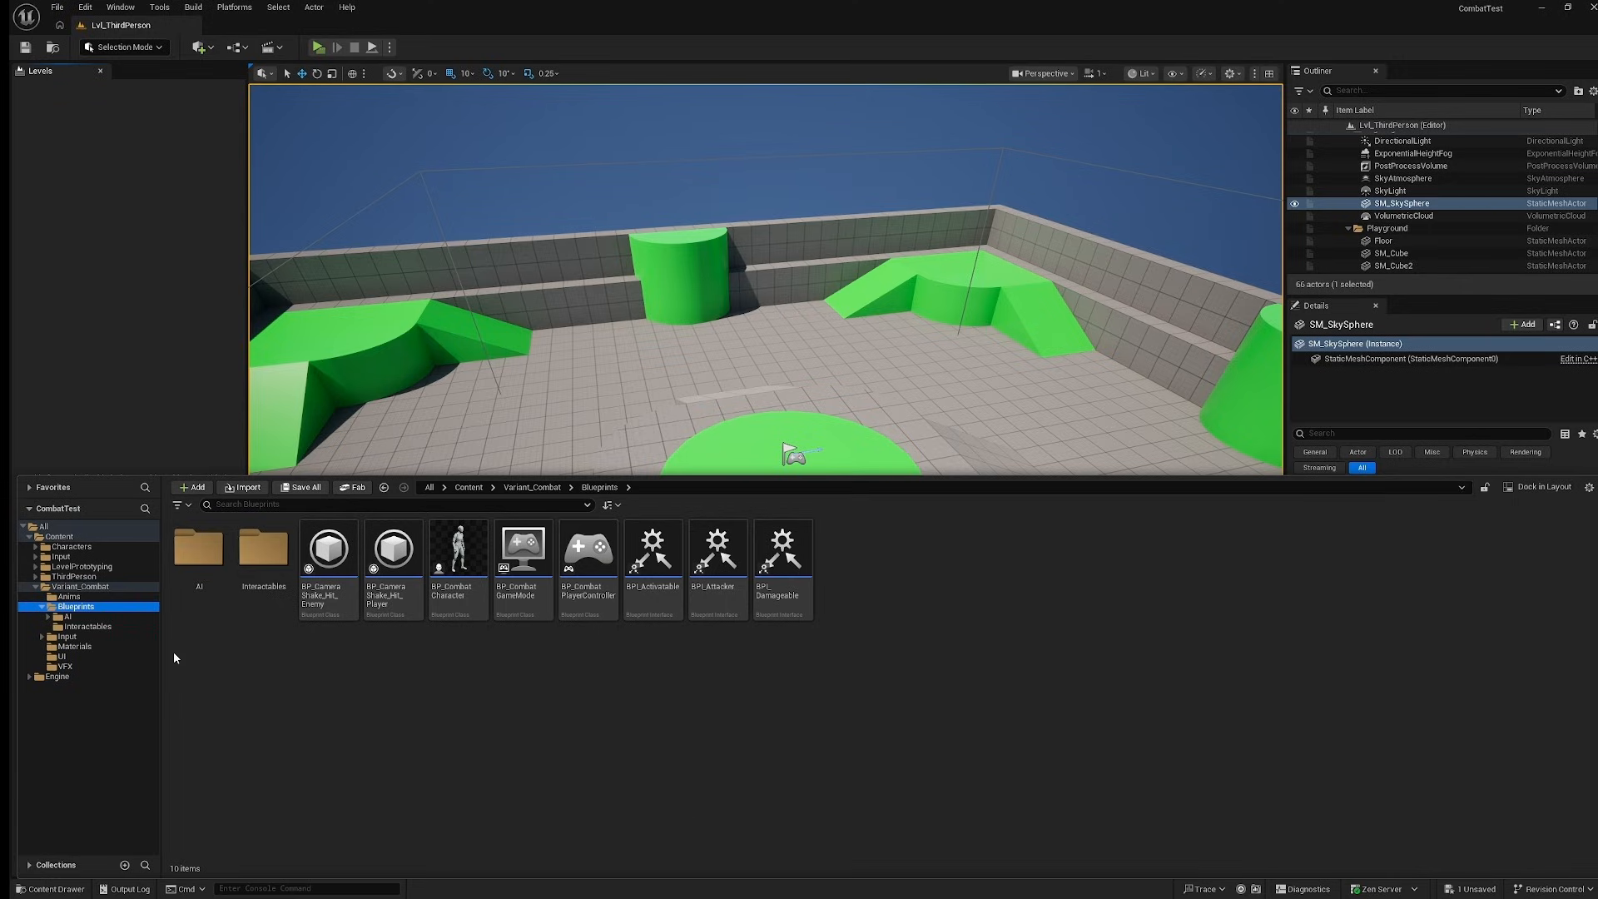
pyautogui.click(70, 617)
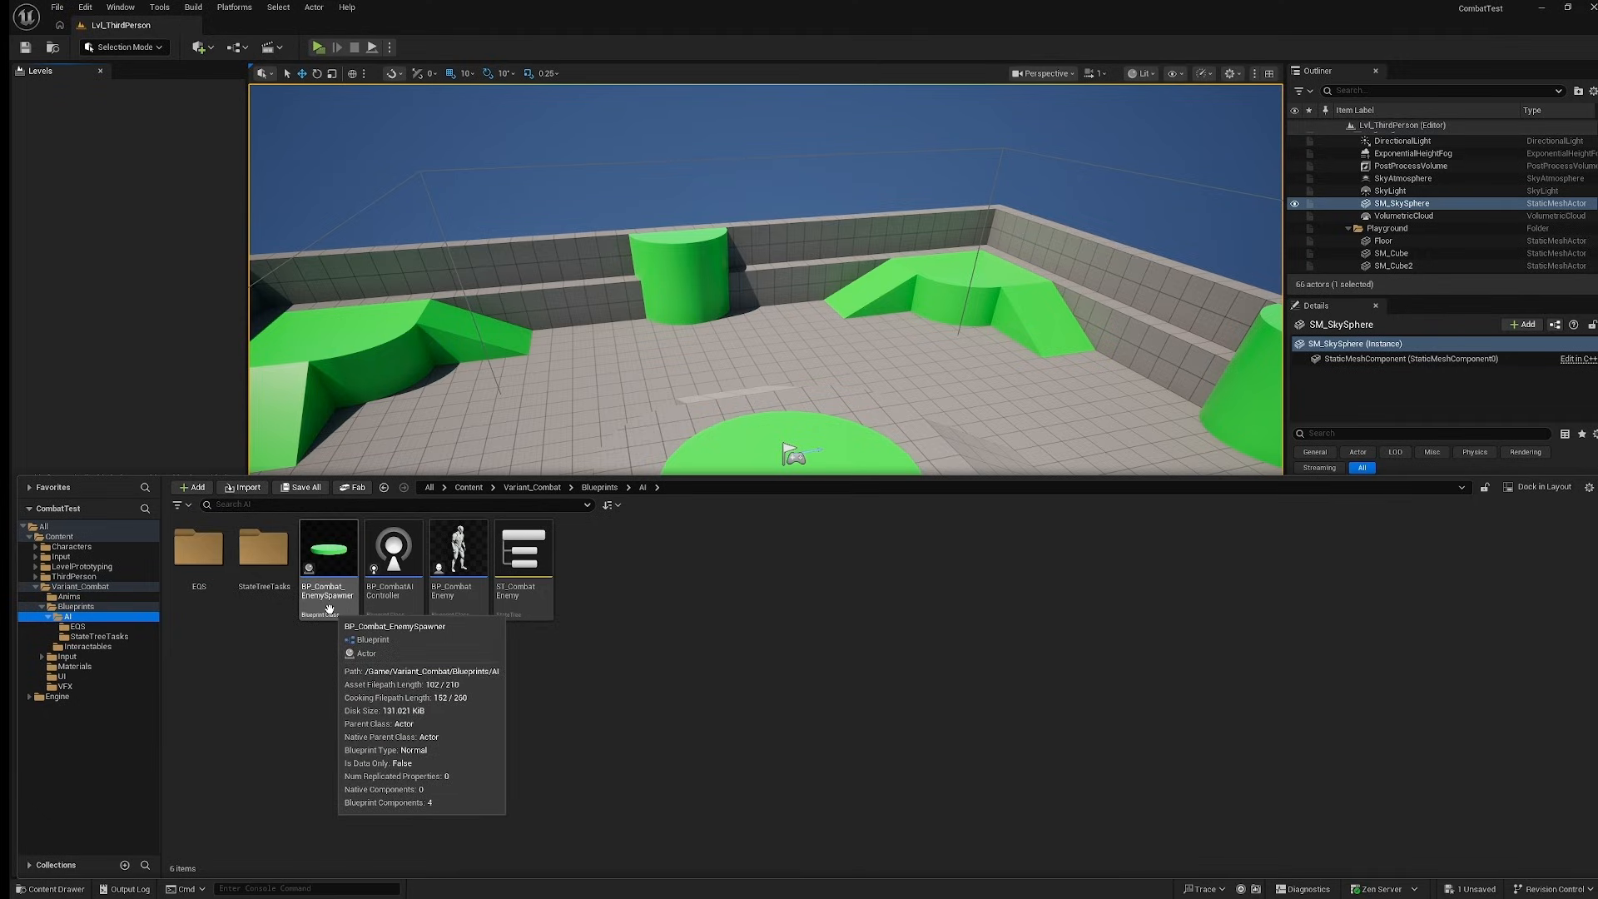
pyautogui.moveTo(393, 613)
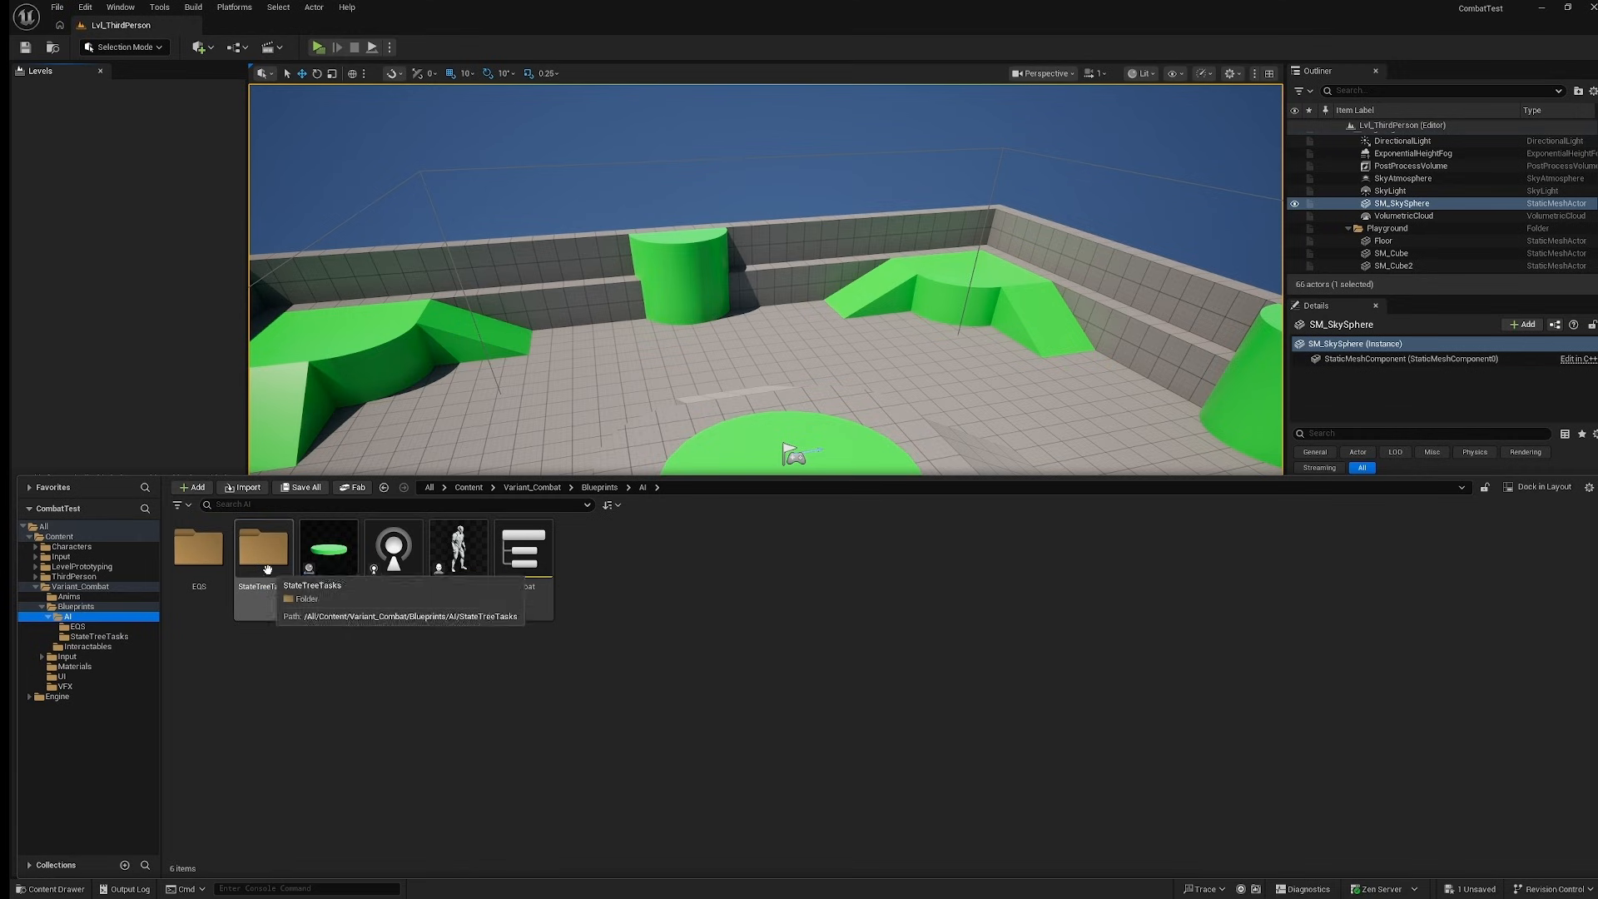
pyautogui.doubleClick(254, 607)
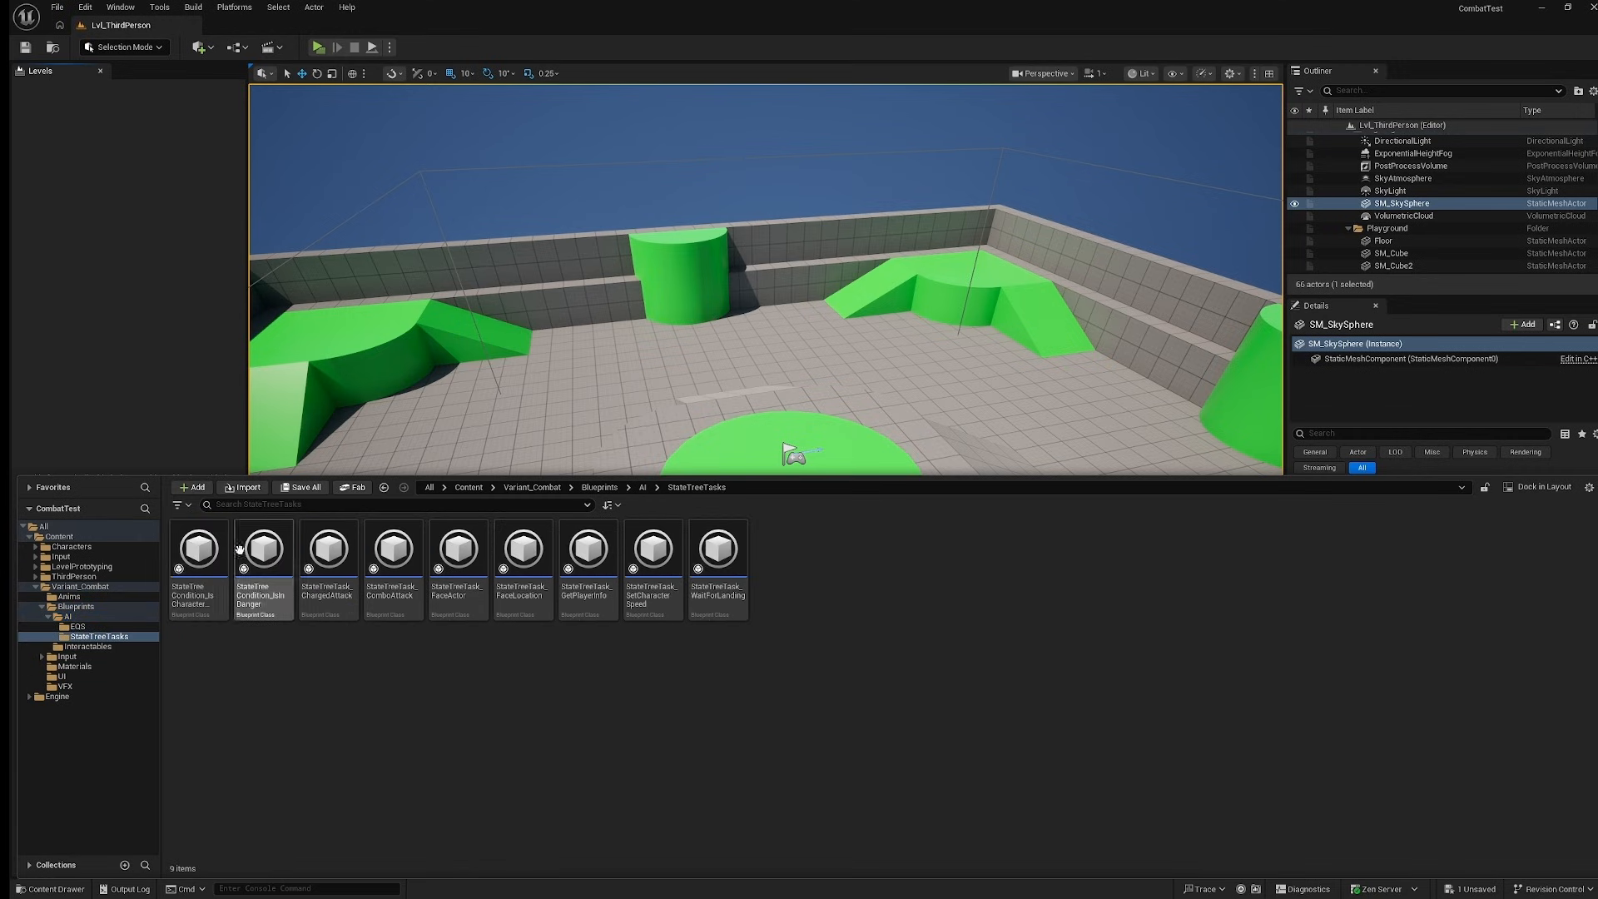
pyautogui.click(43, 609)
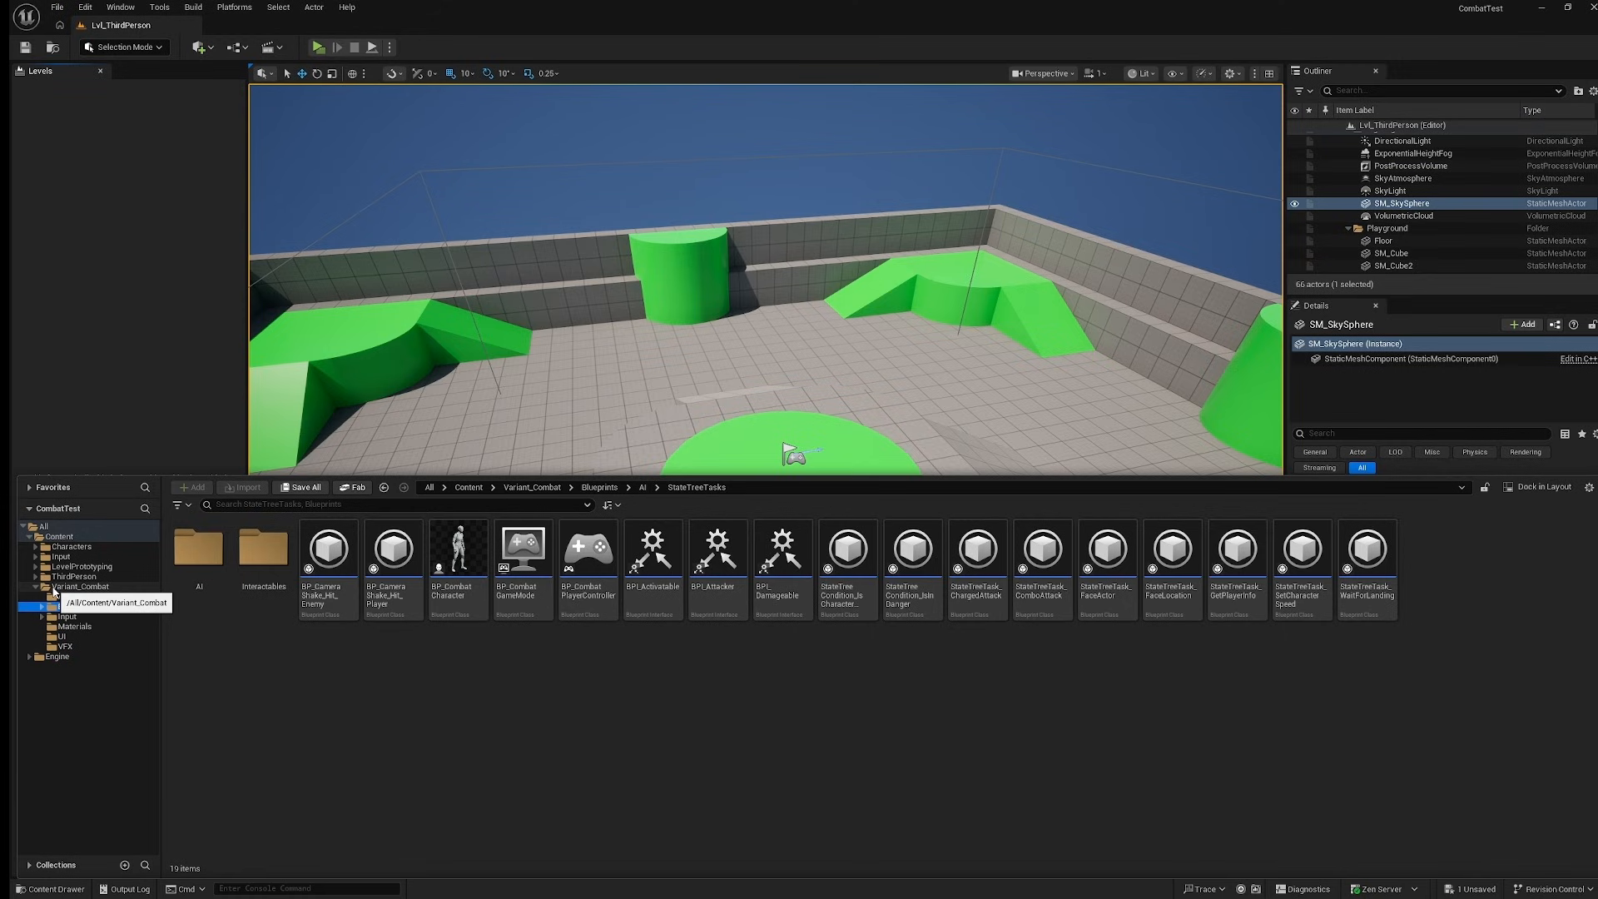
pyautogui.click(147, 450)
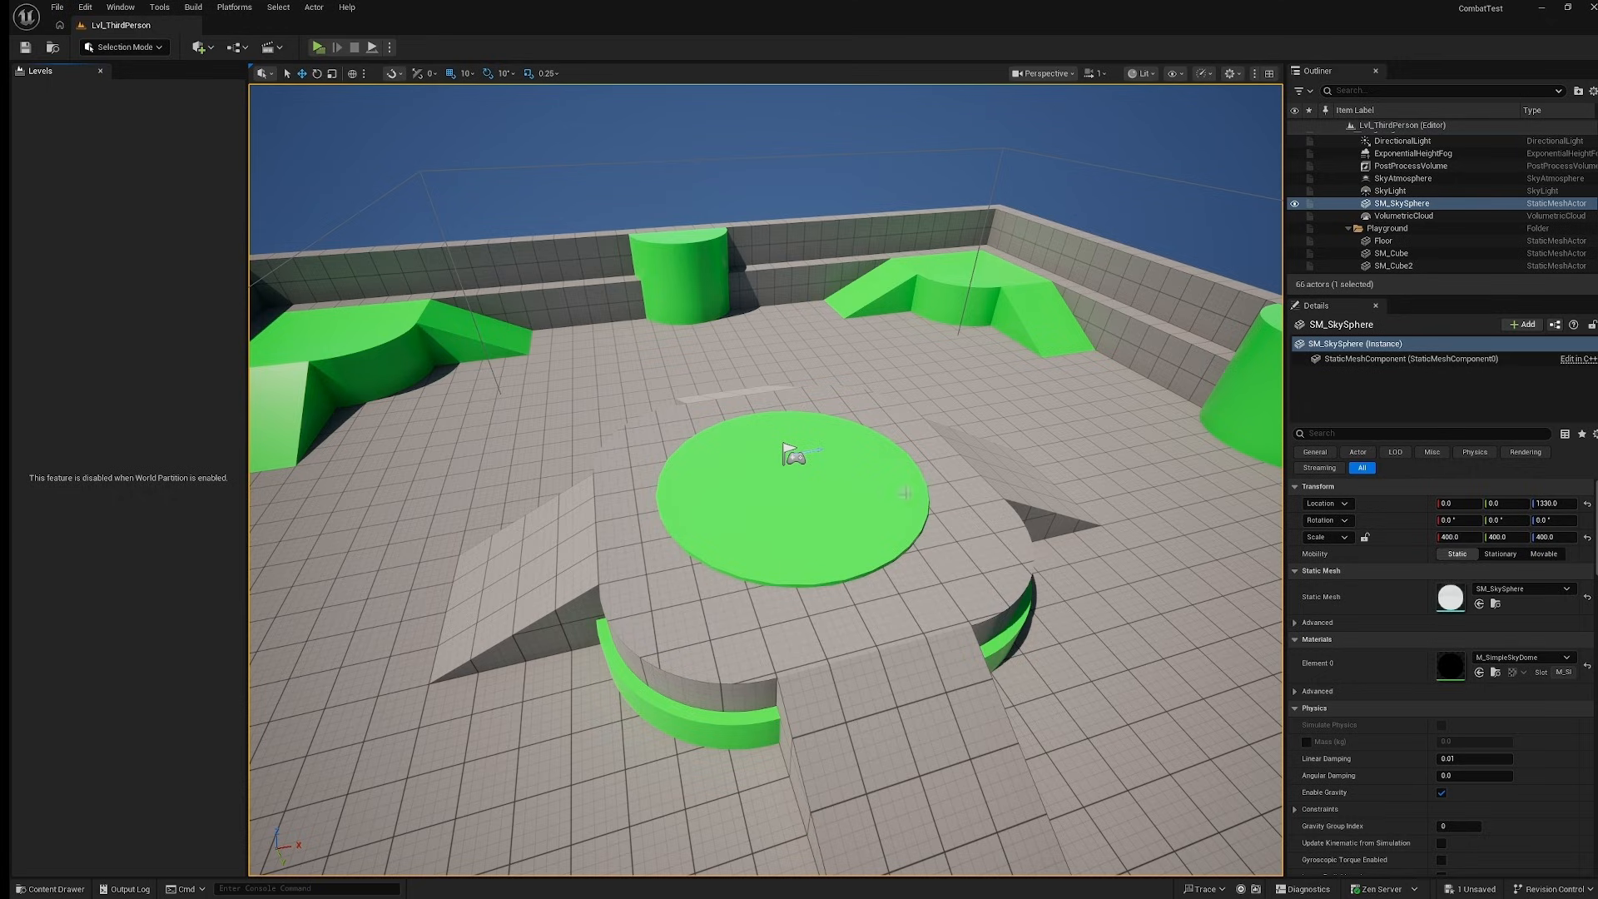
# In the project's Maps & Modes settings, set the Default Pawn Class to BP_CombatCharacter.
pyautogui.click(87, 8)
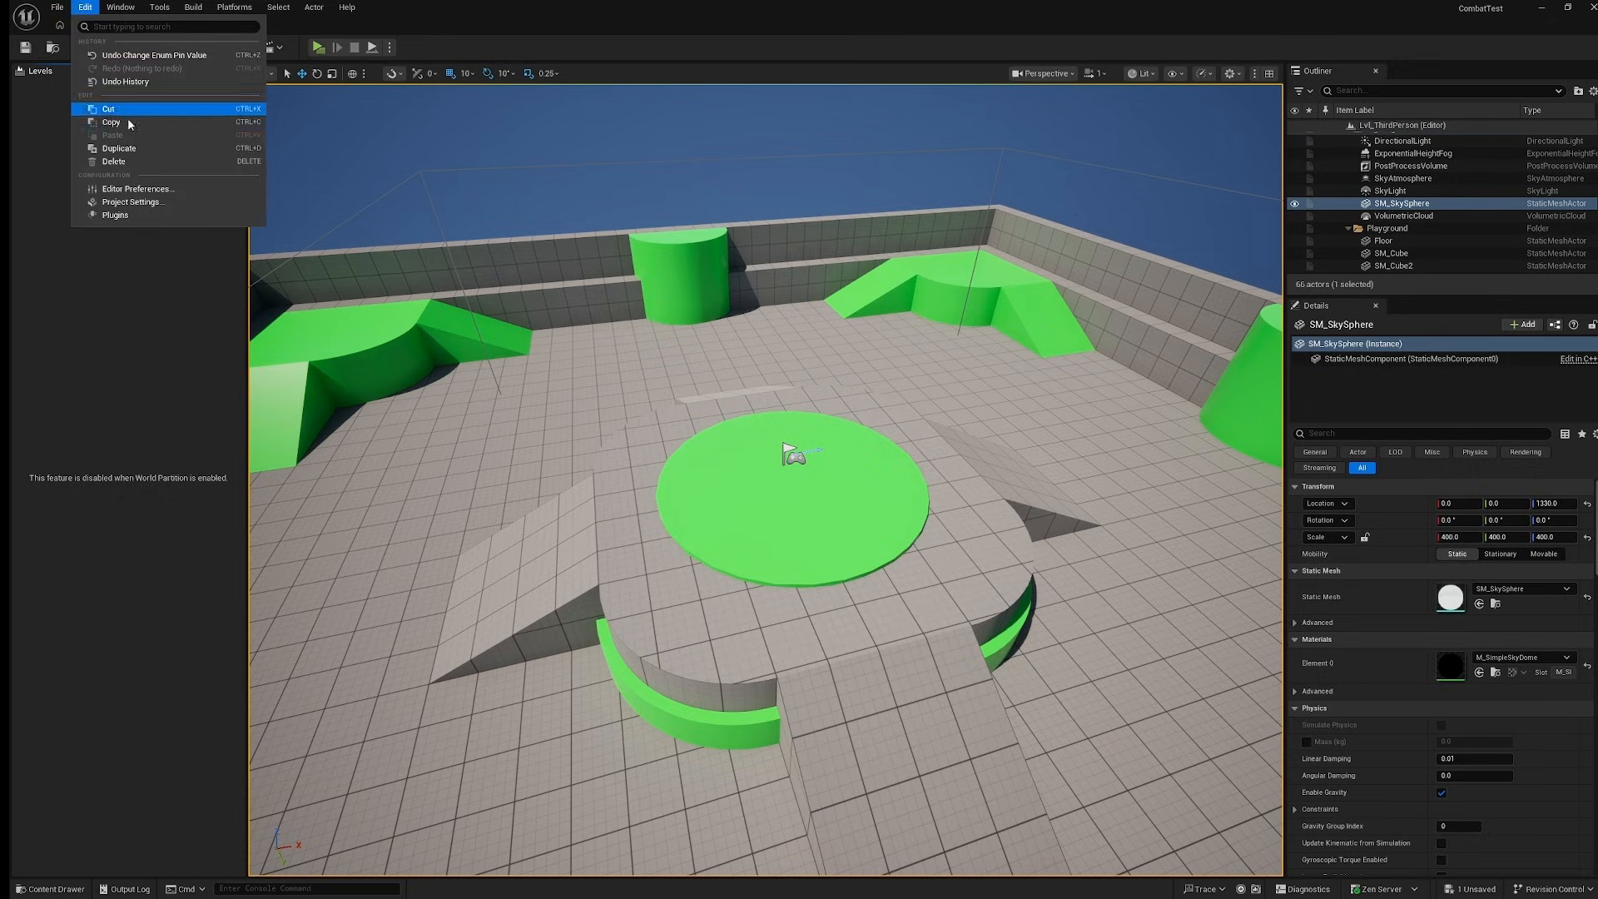
pyautogui.click(133, 203)
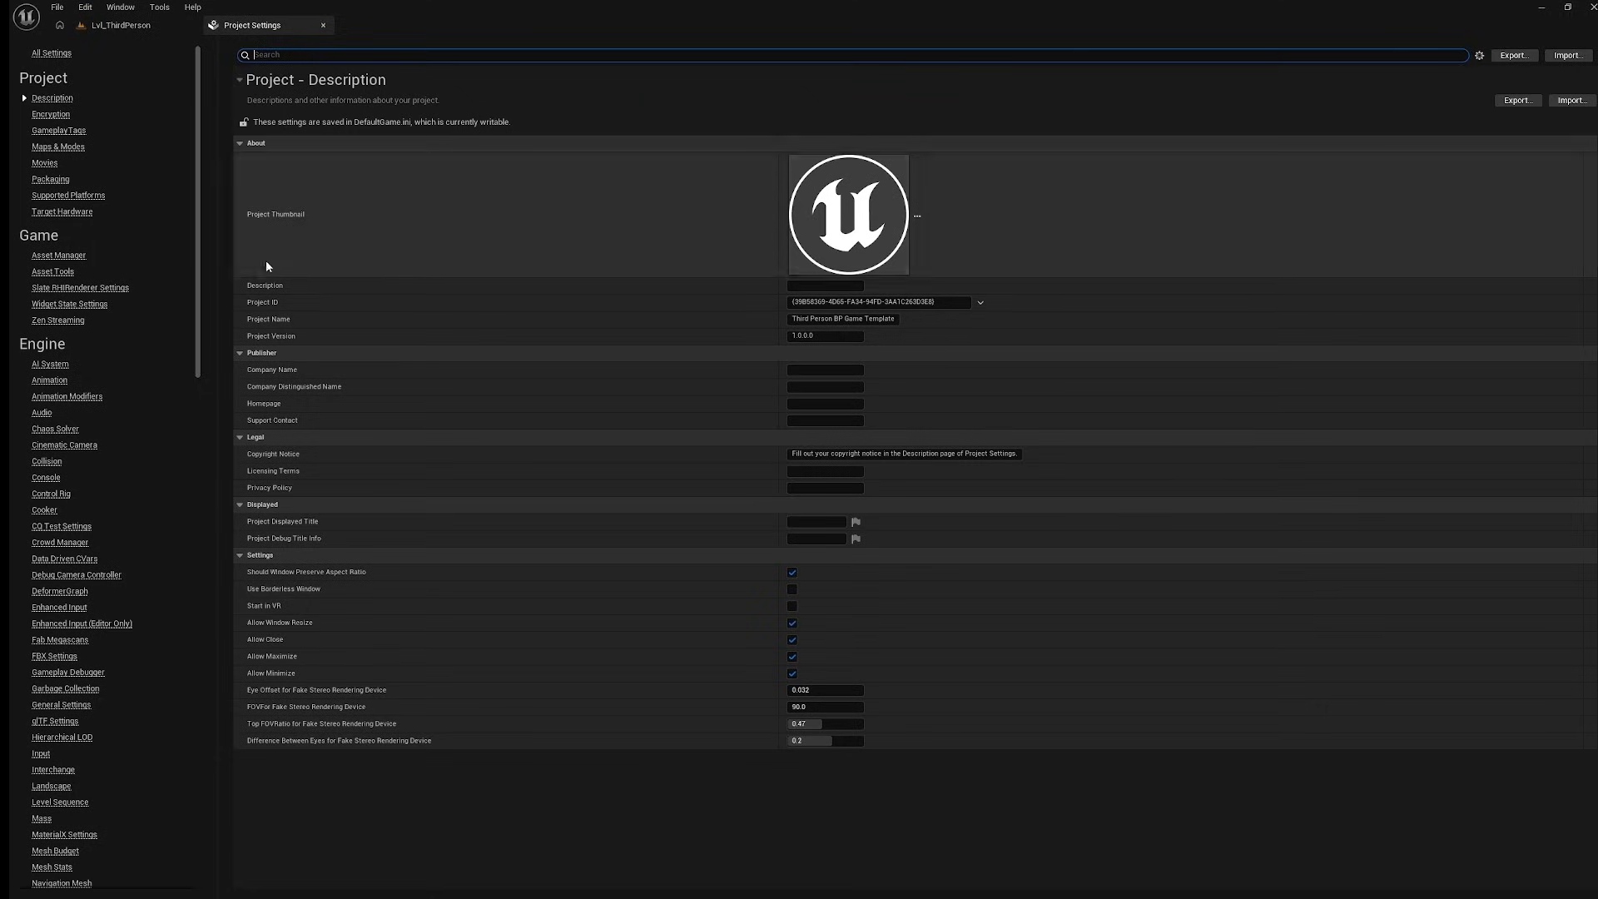
pyautogui.click(60, 148)
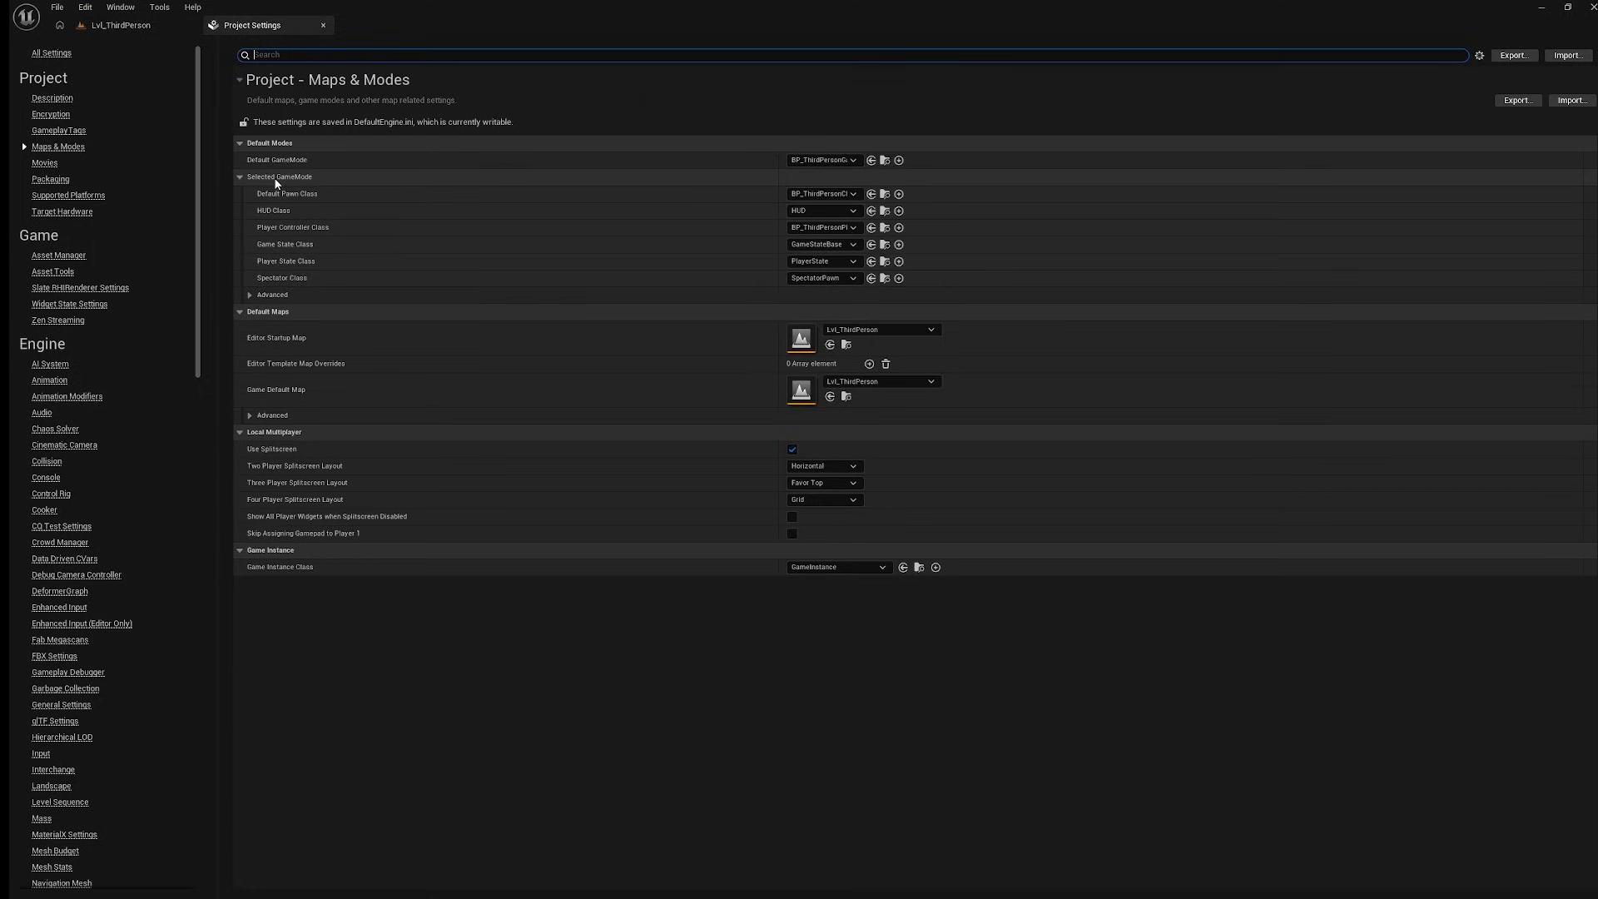
pyautogui.click(822, 195)
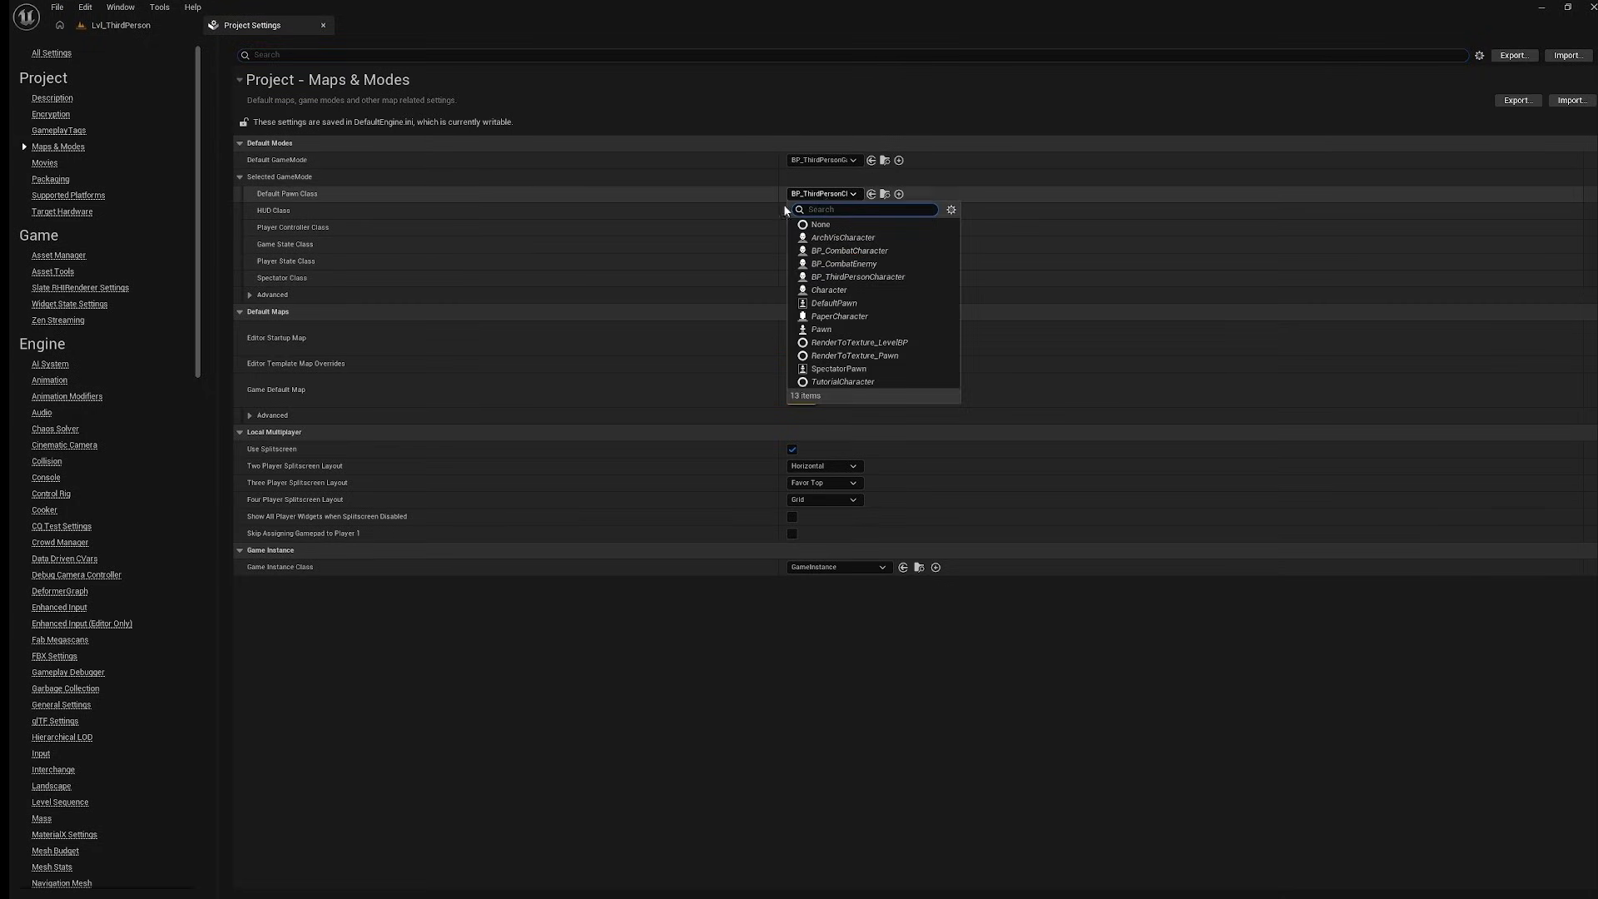
pyautogui.click(889, 252)
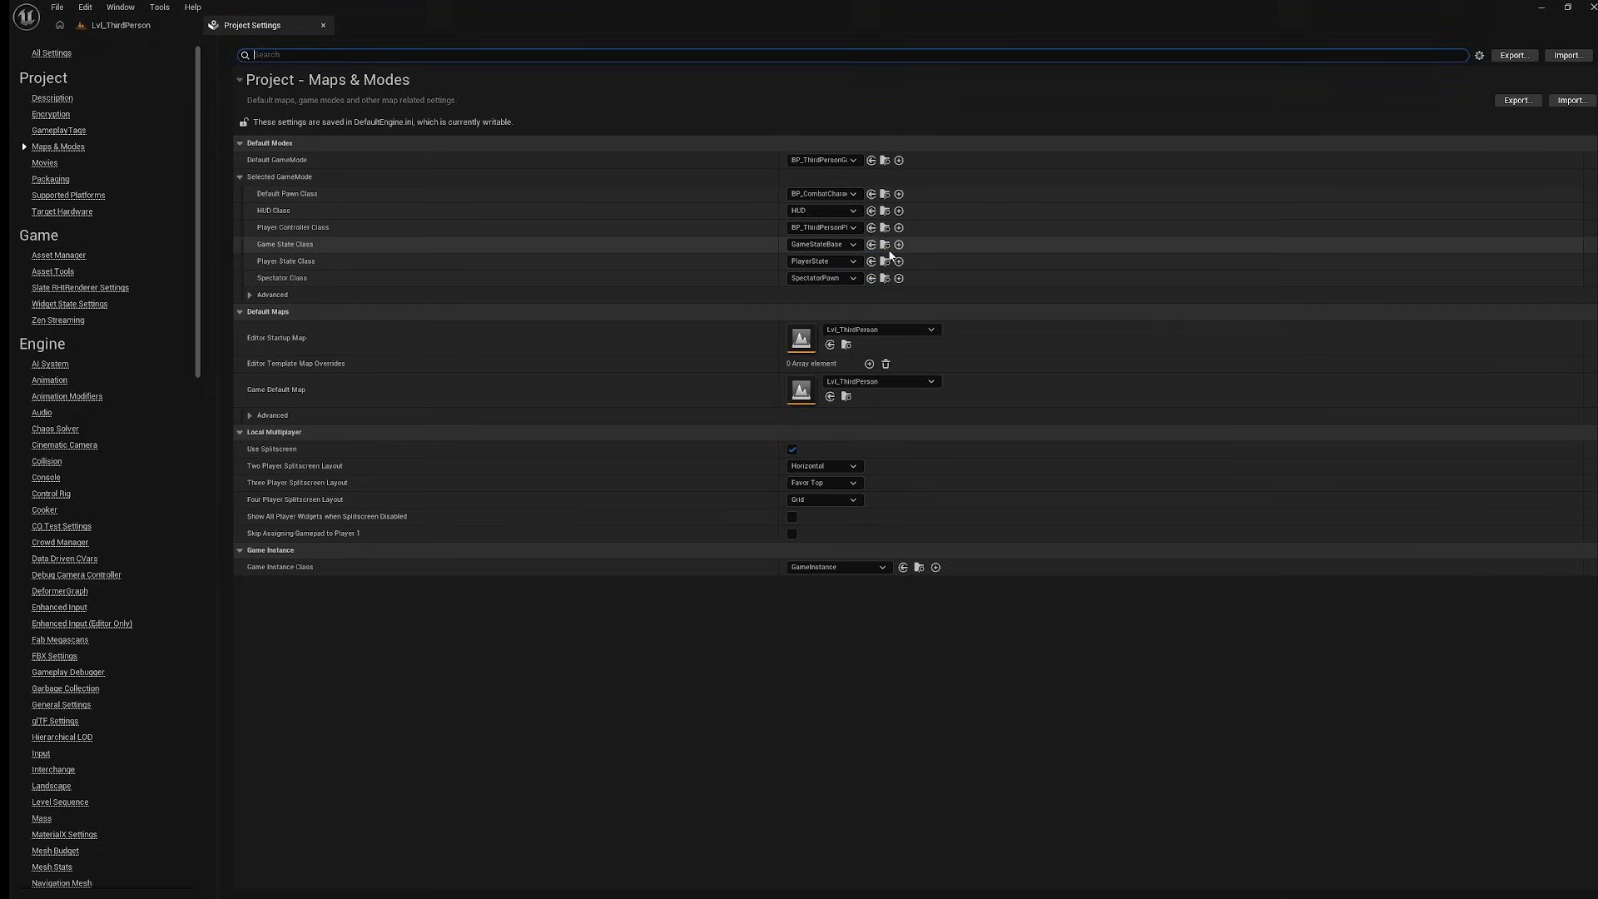
# Set the Player Controller Class to BP_CombatPlayerController and close the project settings.
pyautogui.click(817, 230)
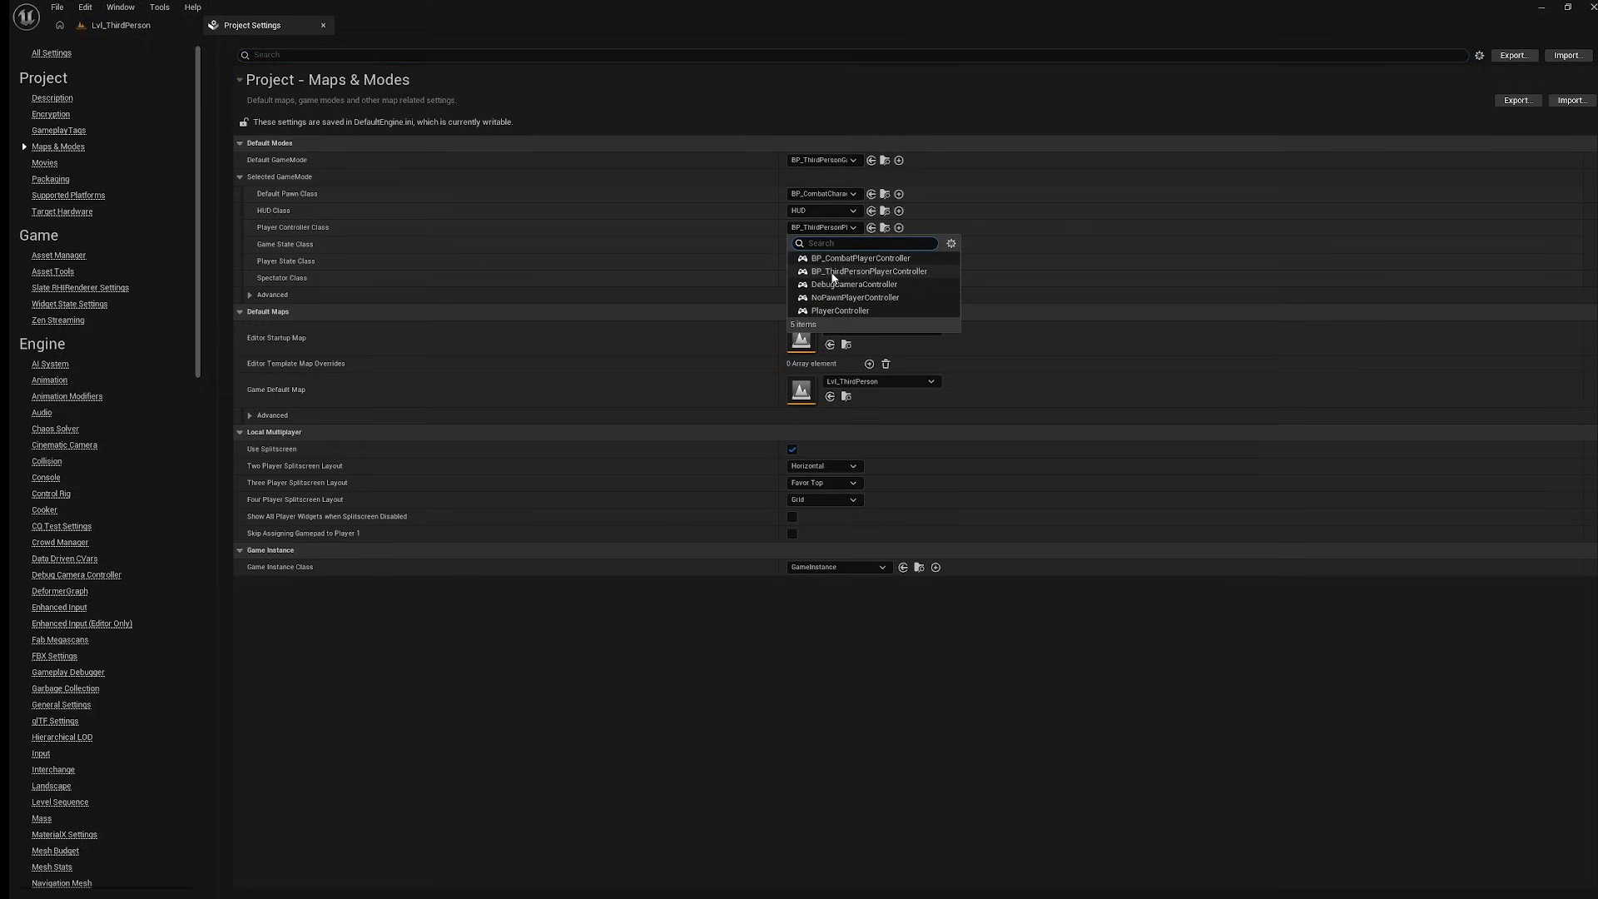
pyautogui.click(850, 264)
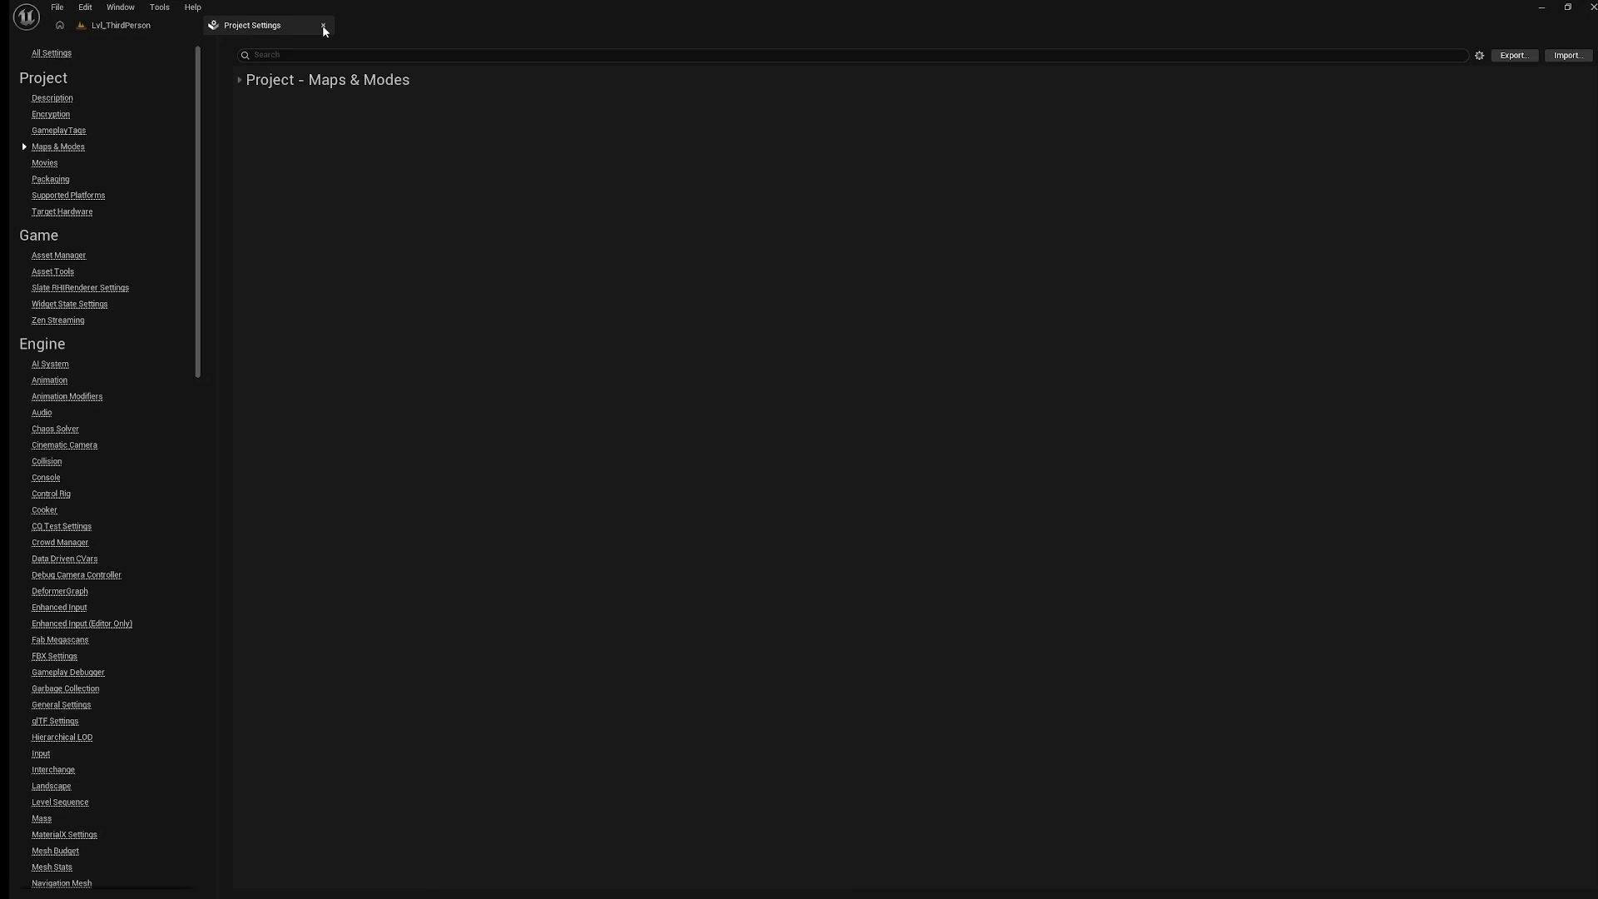
pyautogui.click(323, 26)
# Play the level in a new editor window and test the combat character's running and attacks.
pyautogui.click(389, 47)
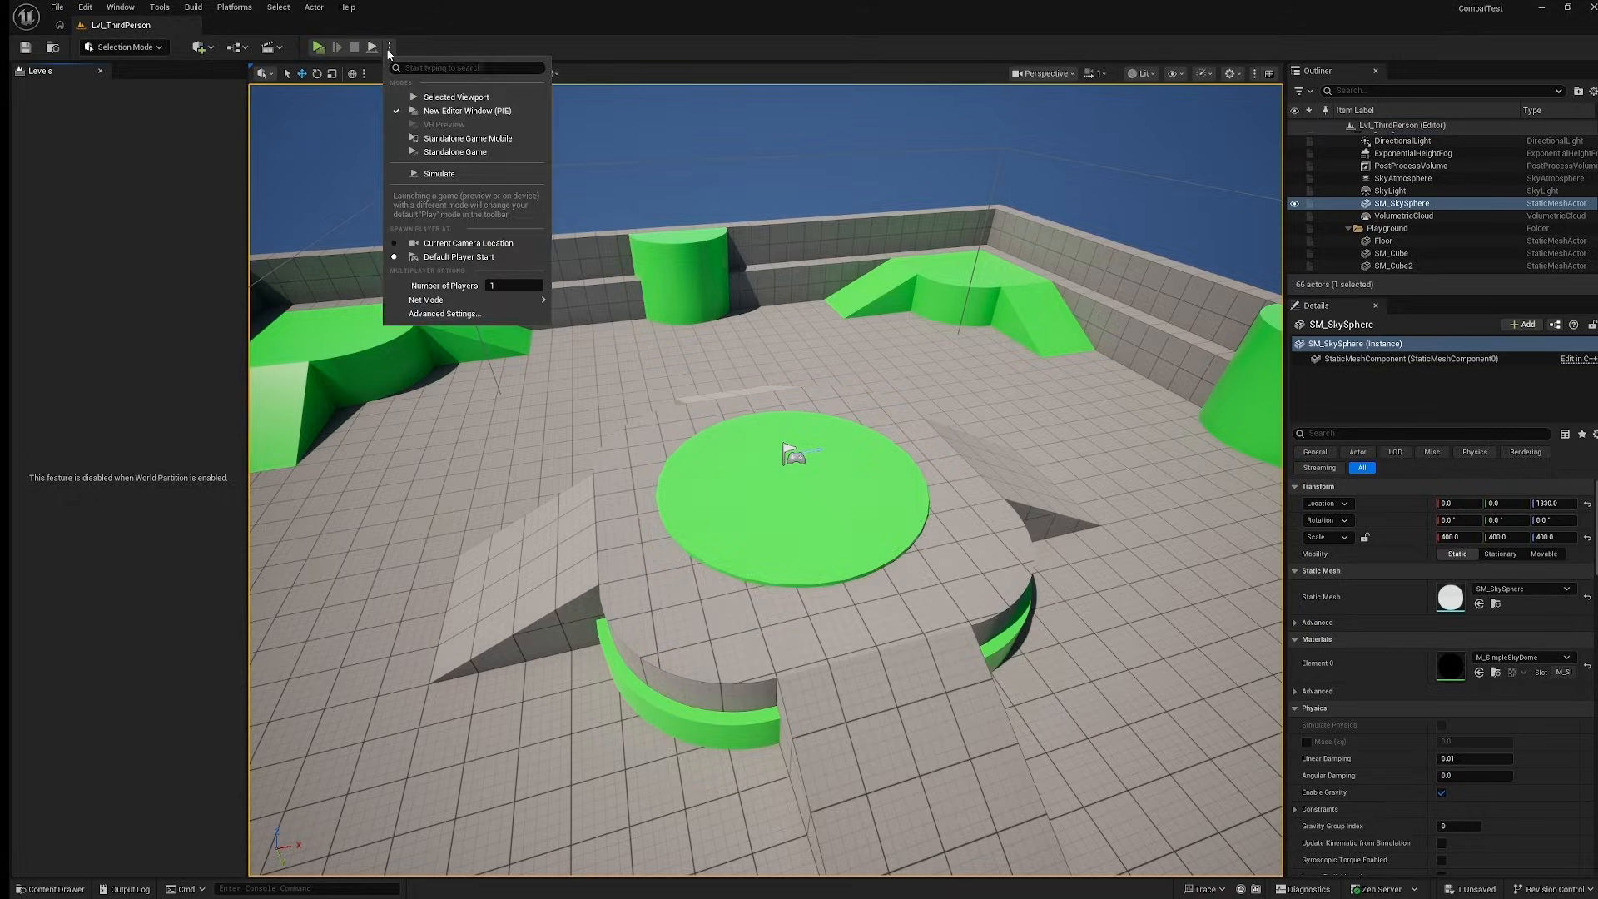
pyautogui.click(511, 117)
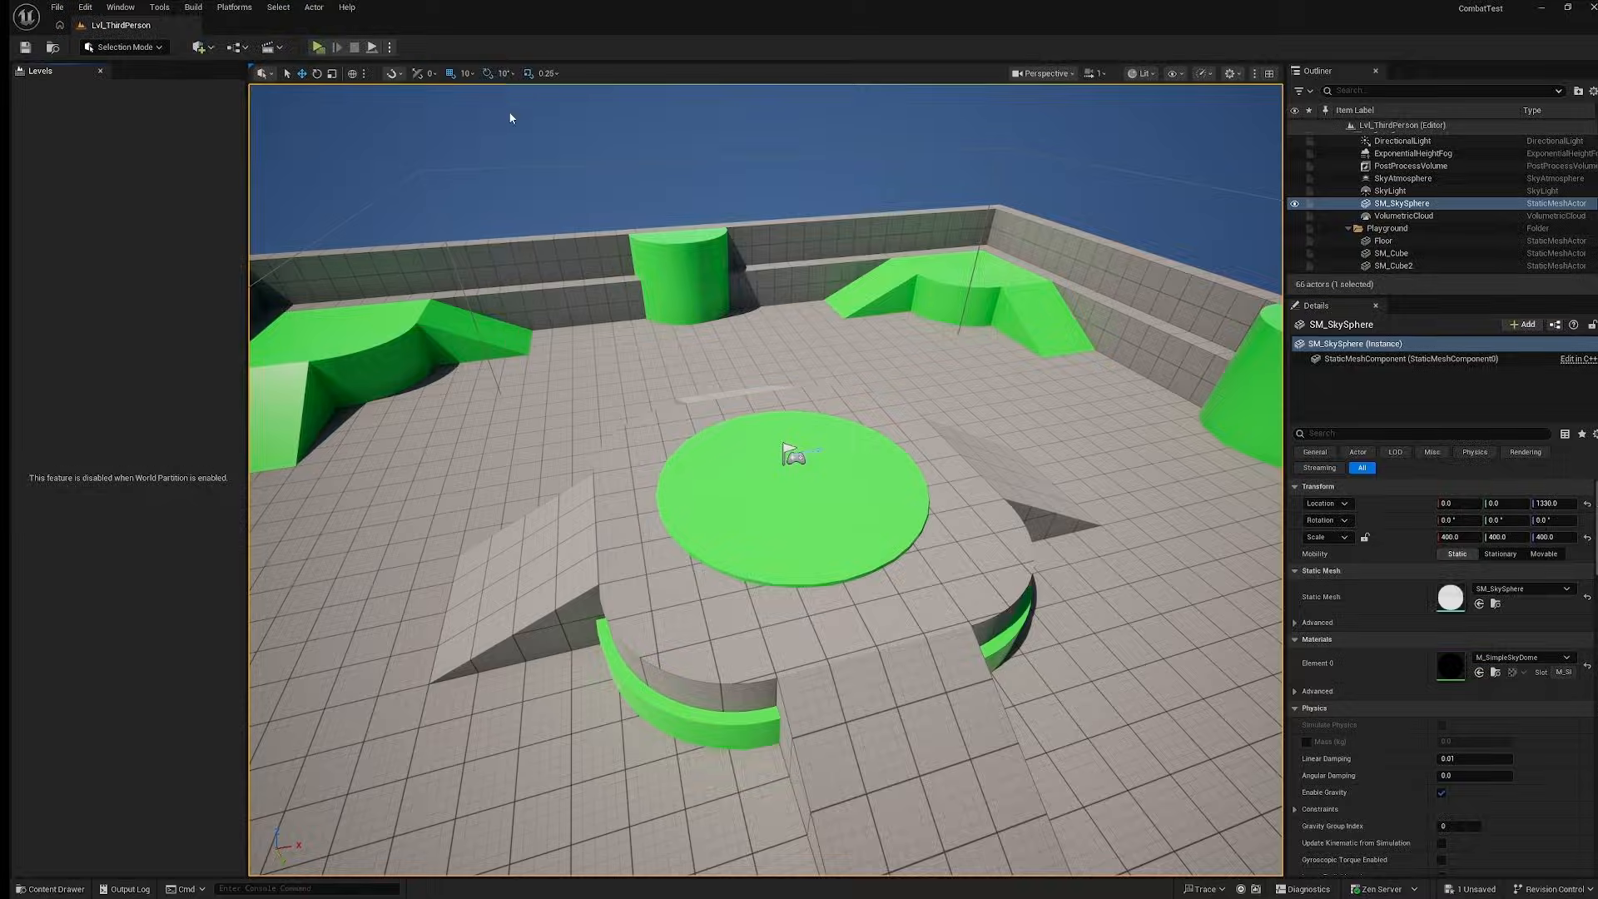
pyautogui.press('a')
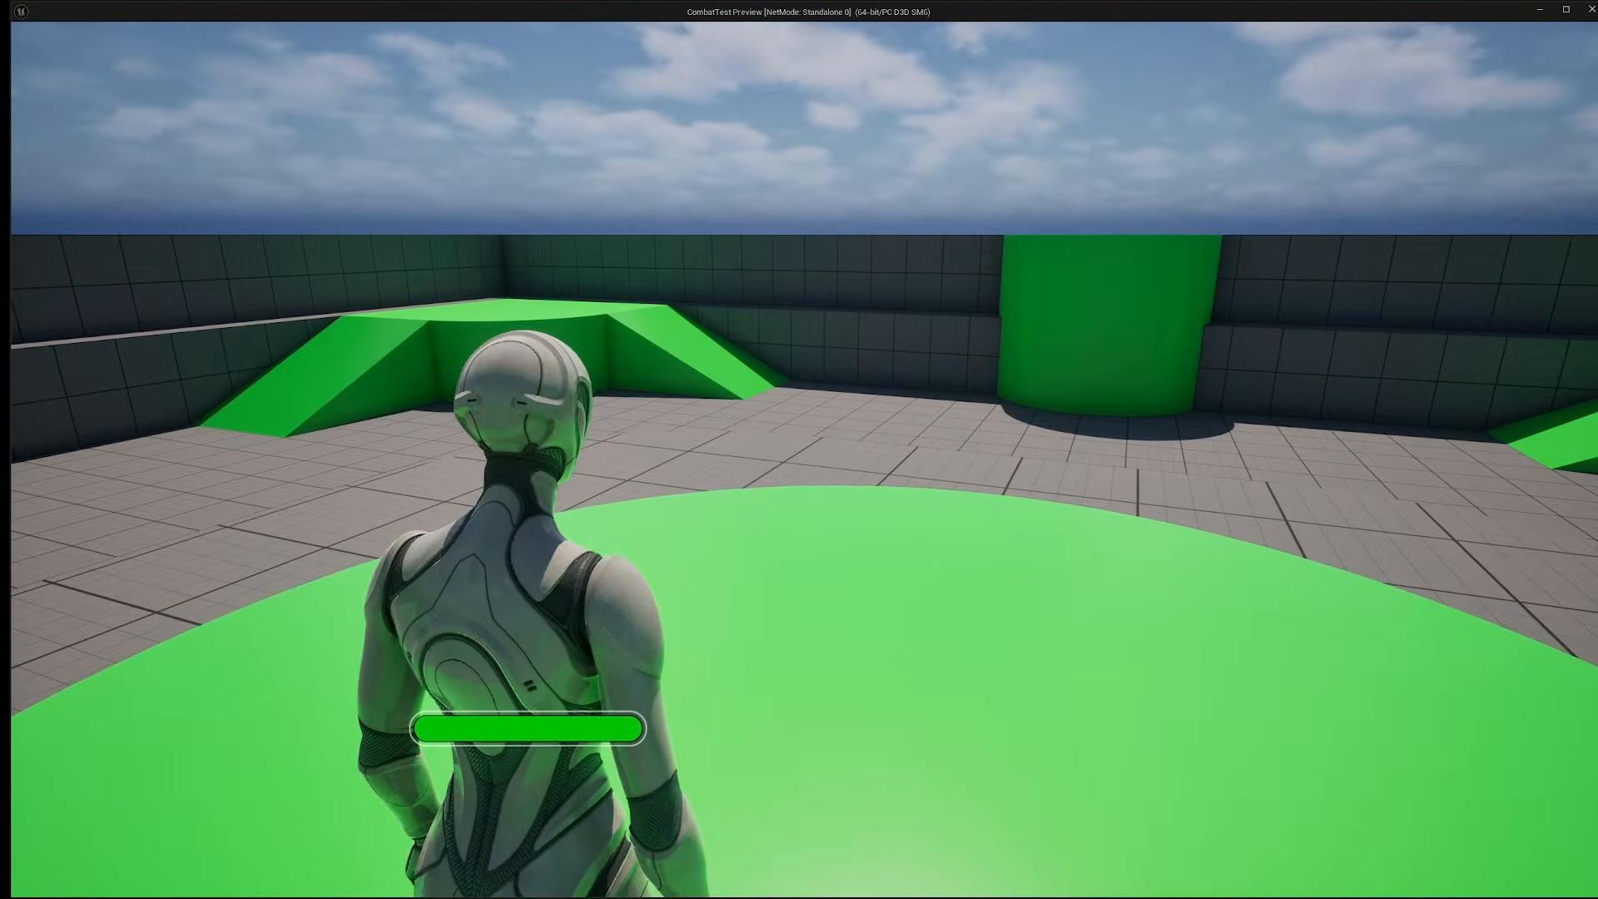
pyautogui.press('w')
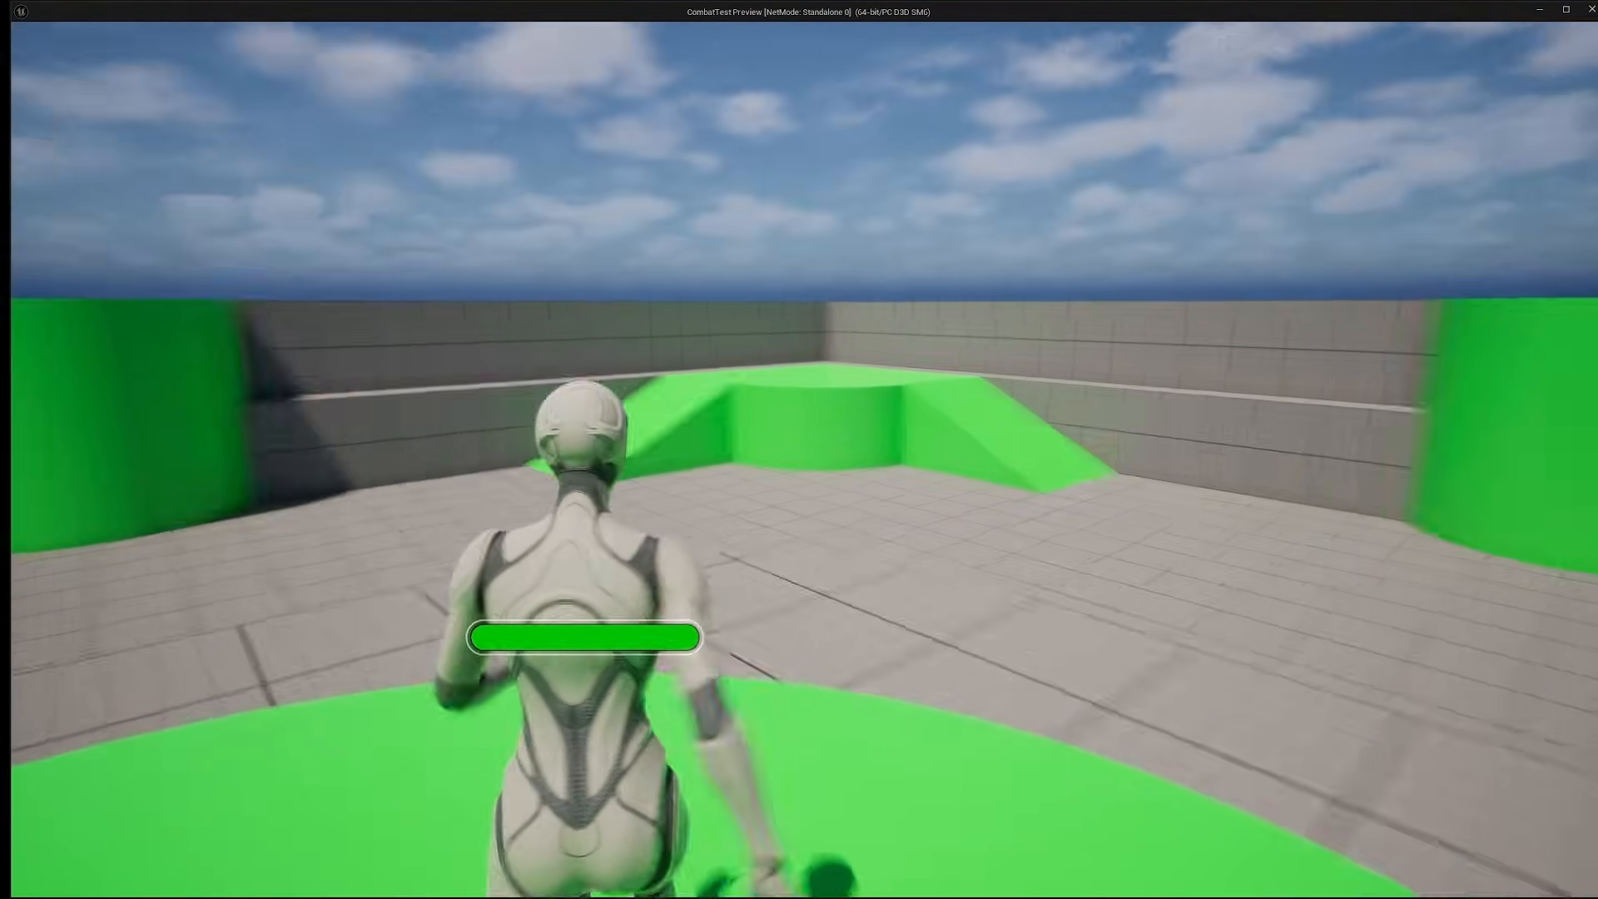
pyautogui.press('d')
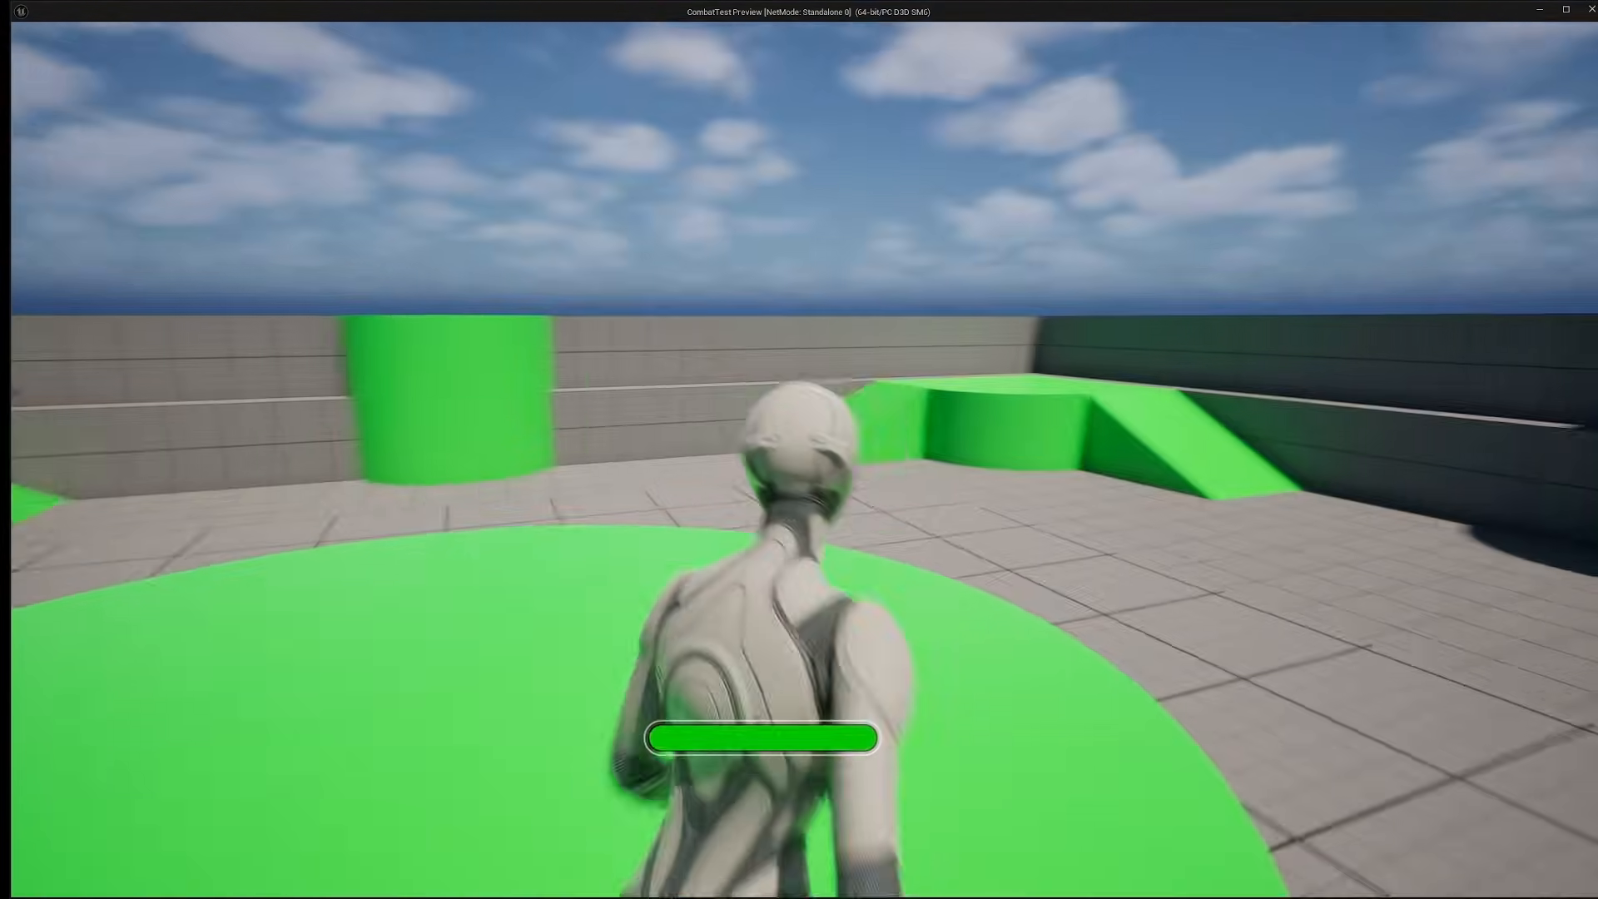
pyautogui.press('a')
pyautogui.press('d')
pyautogui.press('a')
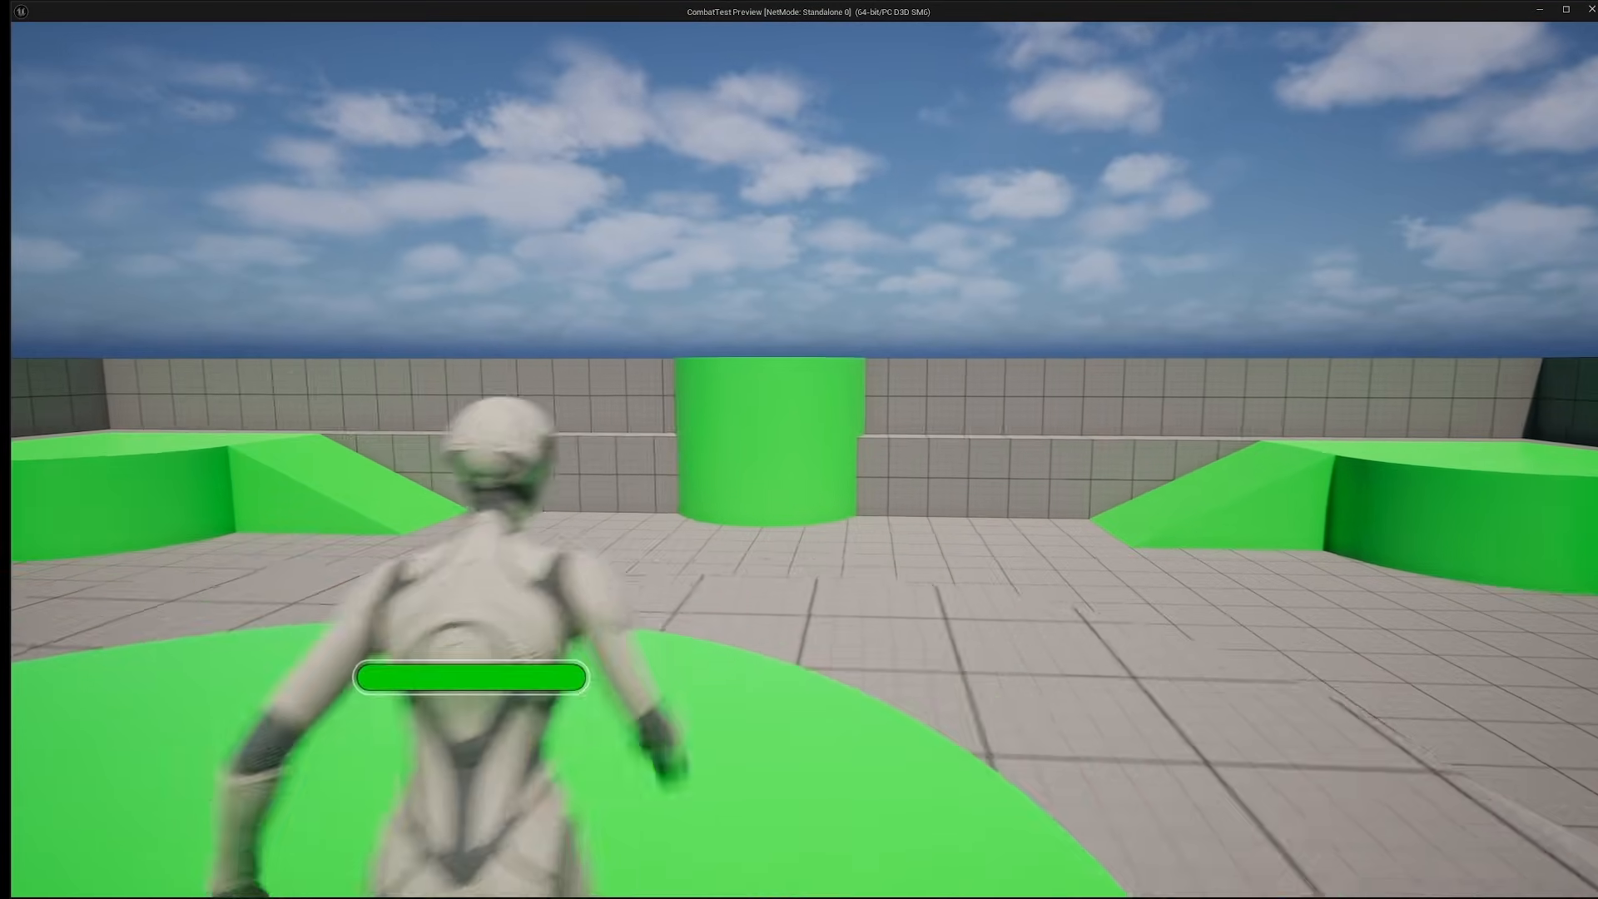
pyautogui.press('d')
pyautogui.press('d')
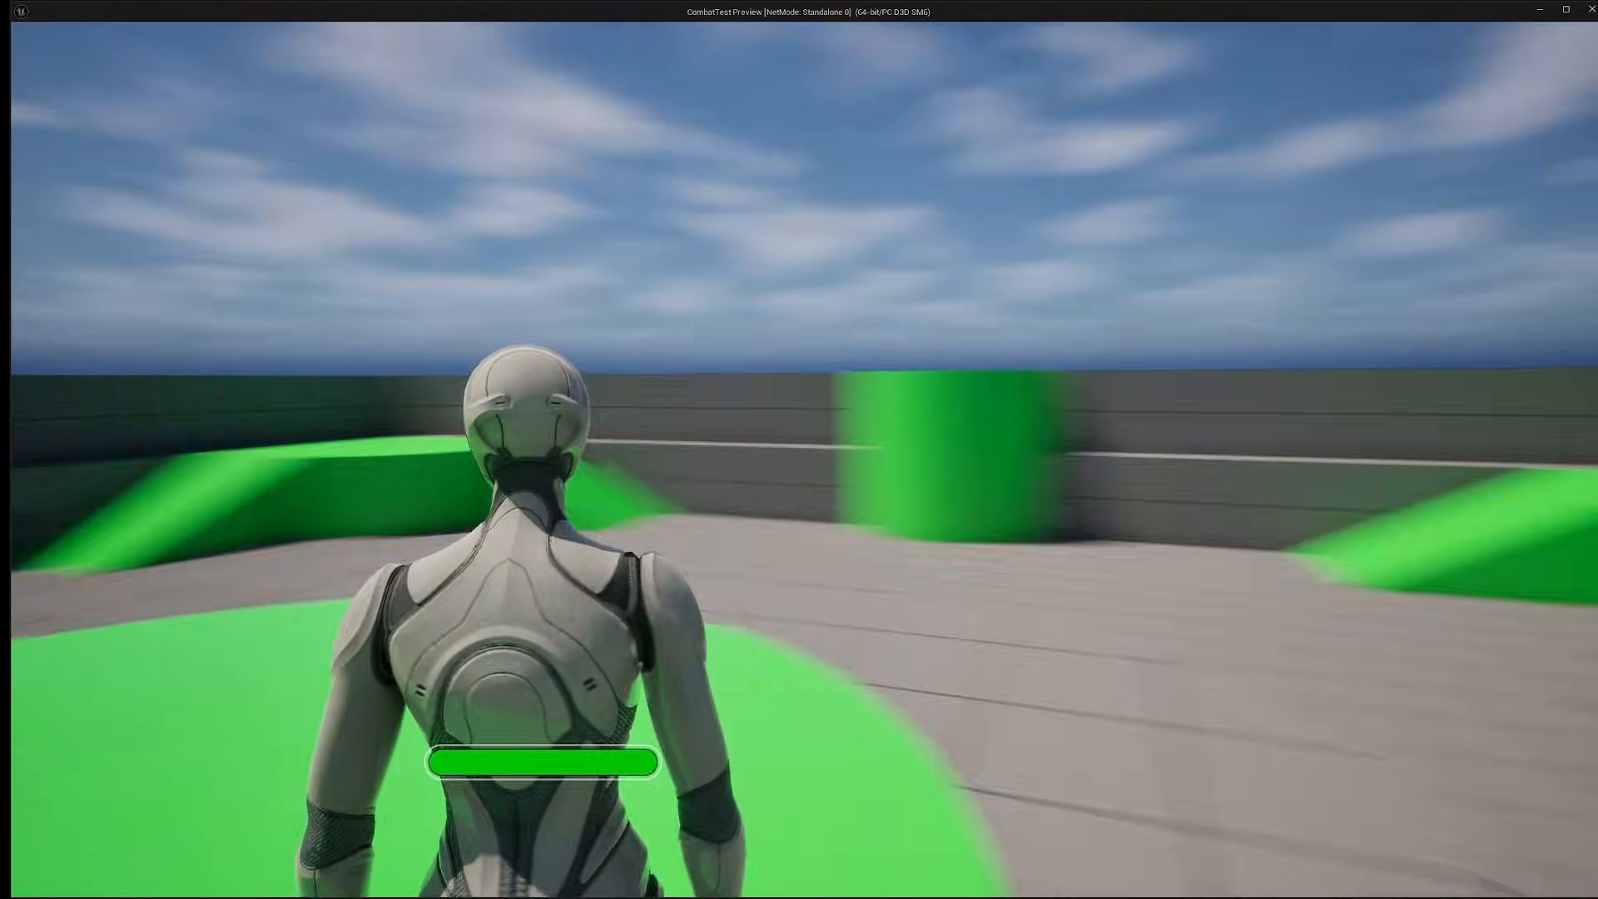
pyautogui.press('d')
pyautogui.press('a')
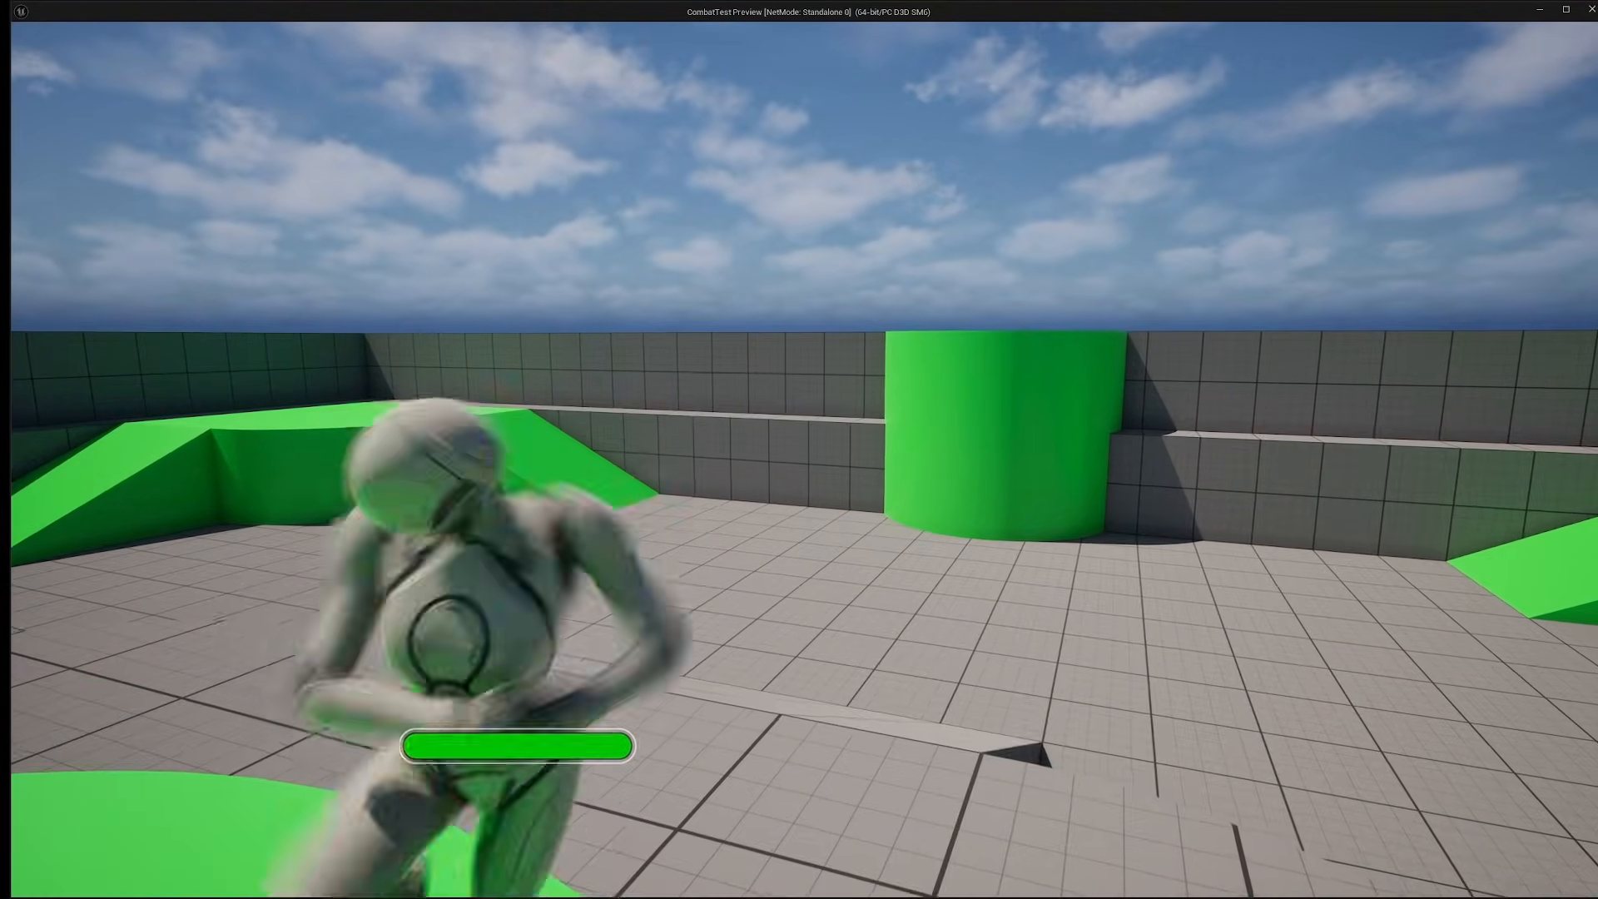
pyautogui.press('w')
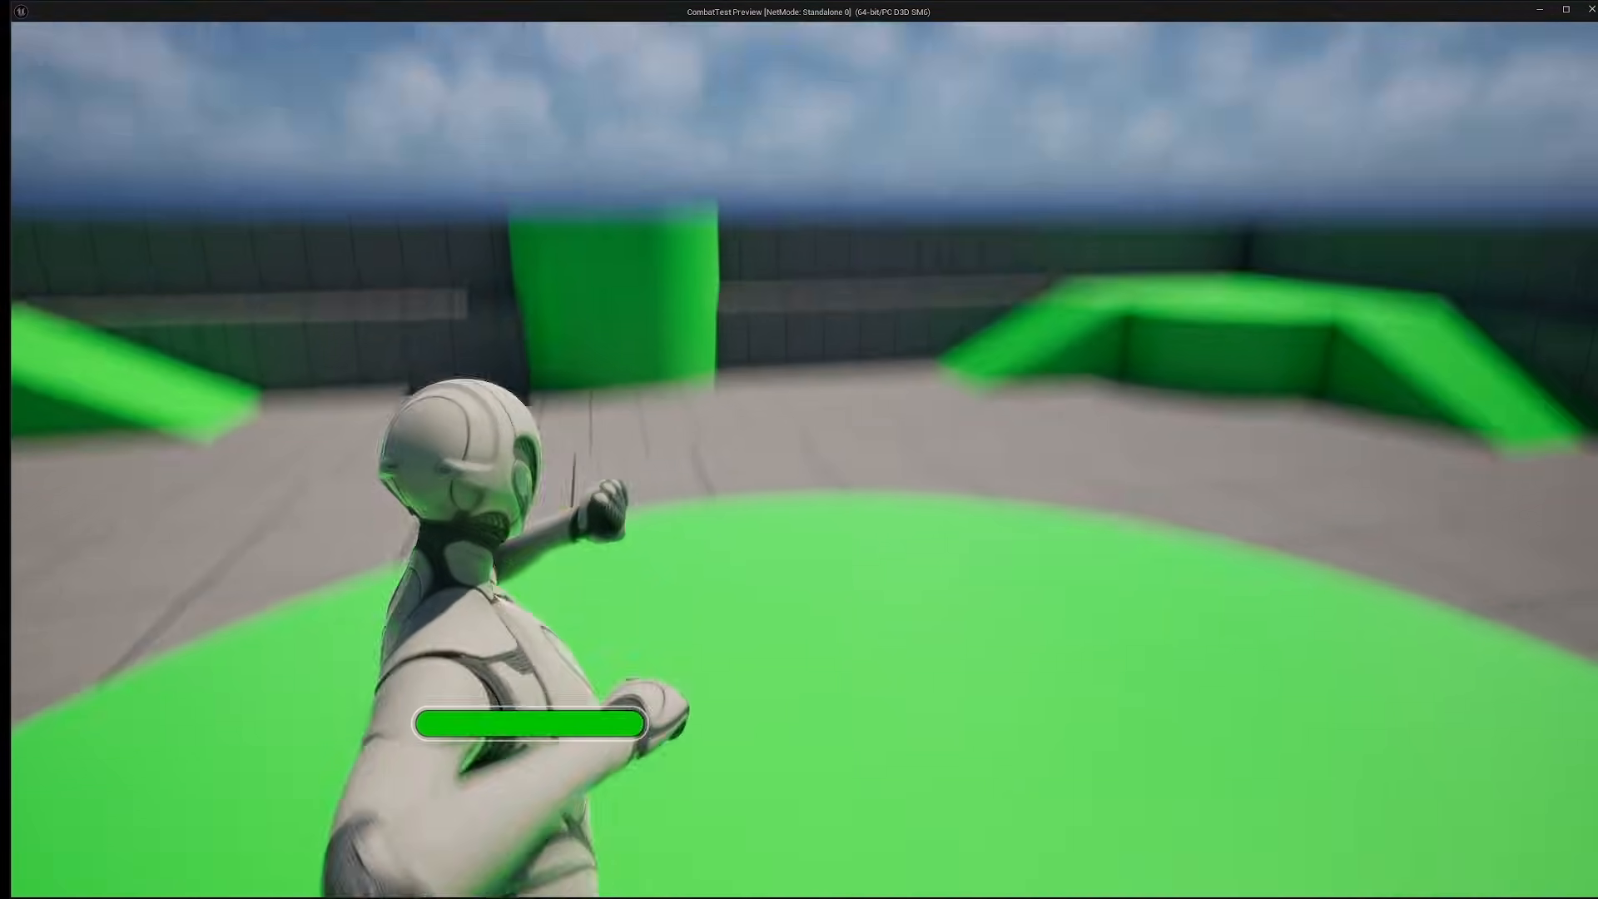
pyautogui.press('w')
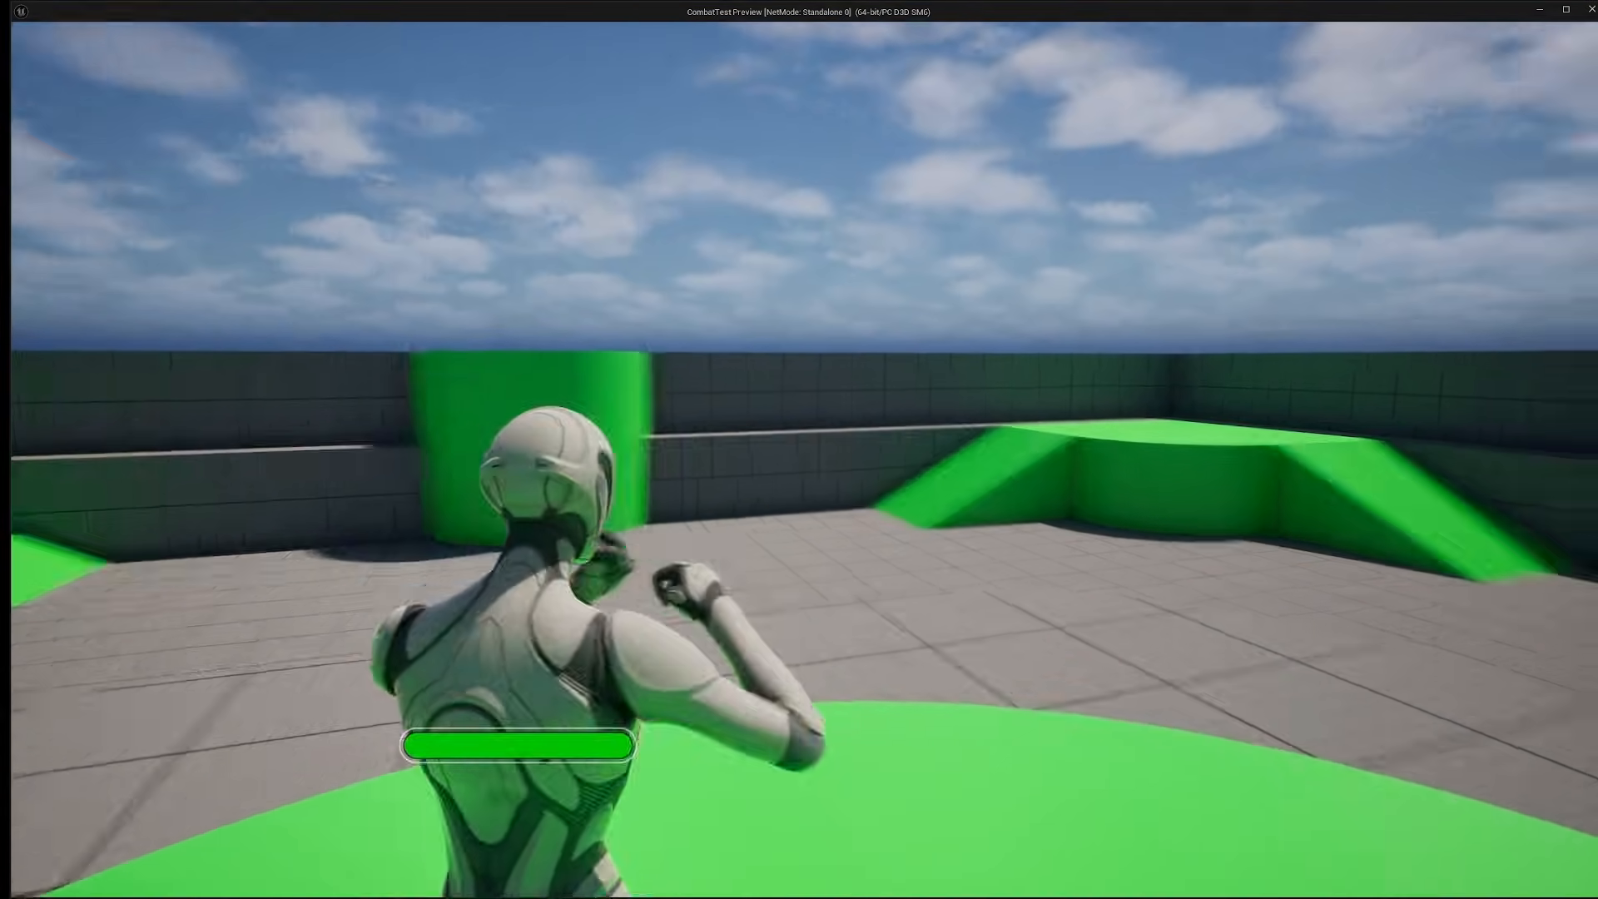
# Test switching the camera repeatedly between the character's left and right shoulders, and end the play session.
pyautogui.press('s')
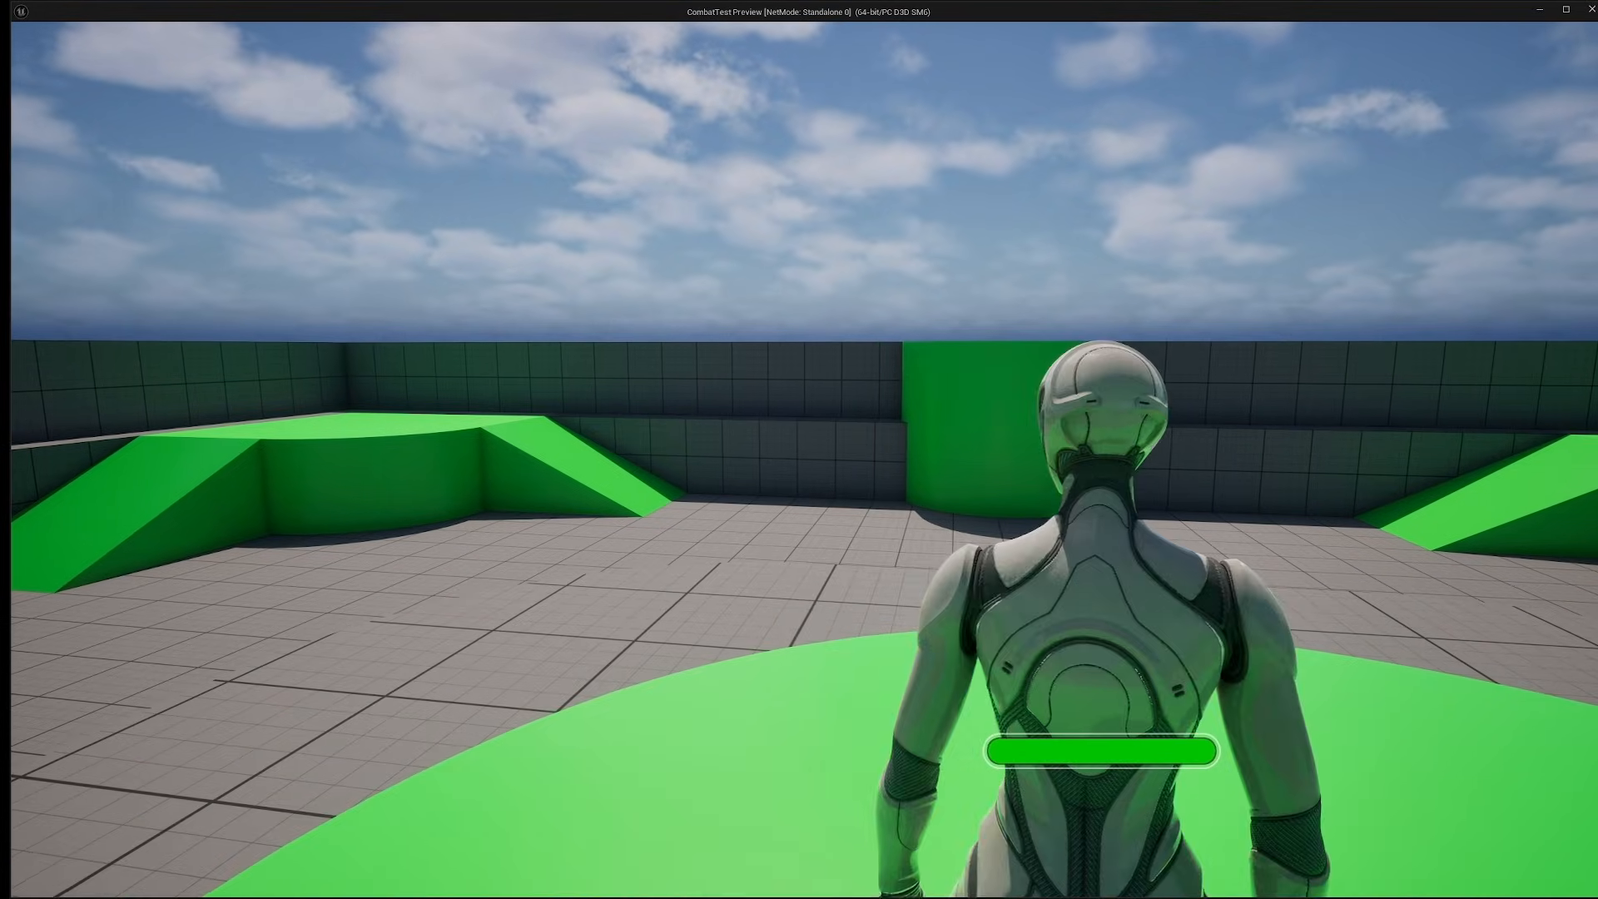
pyautogui.press('q')
pyautogui.press('q')
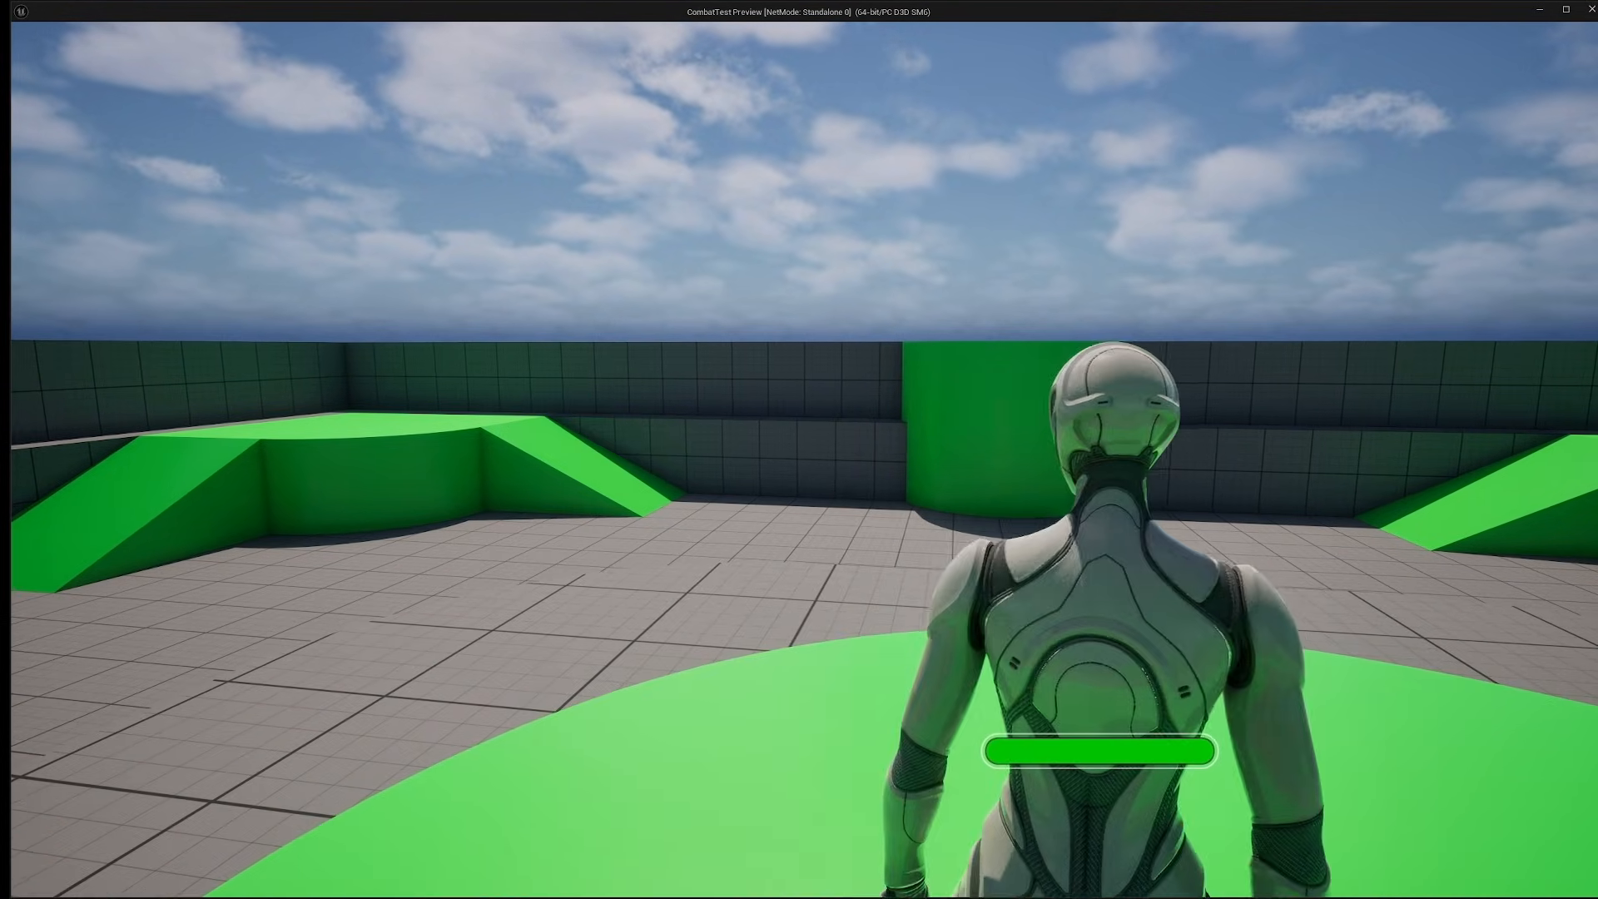
pyautogui.press('q')
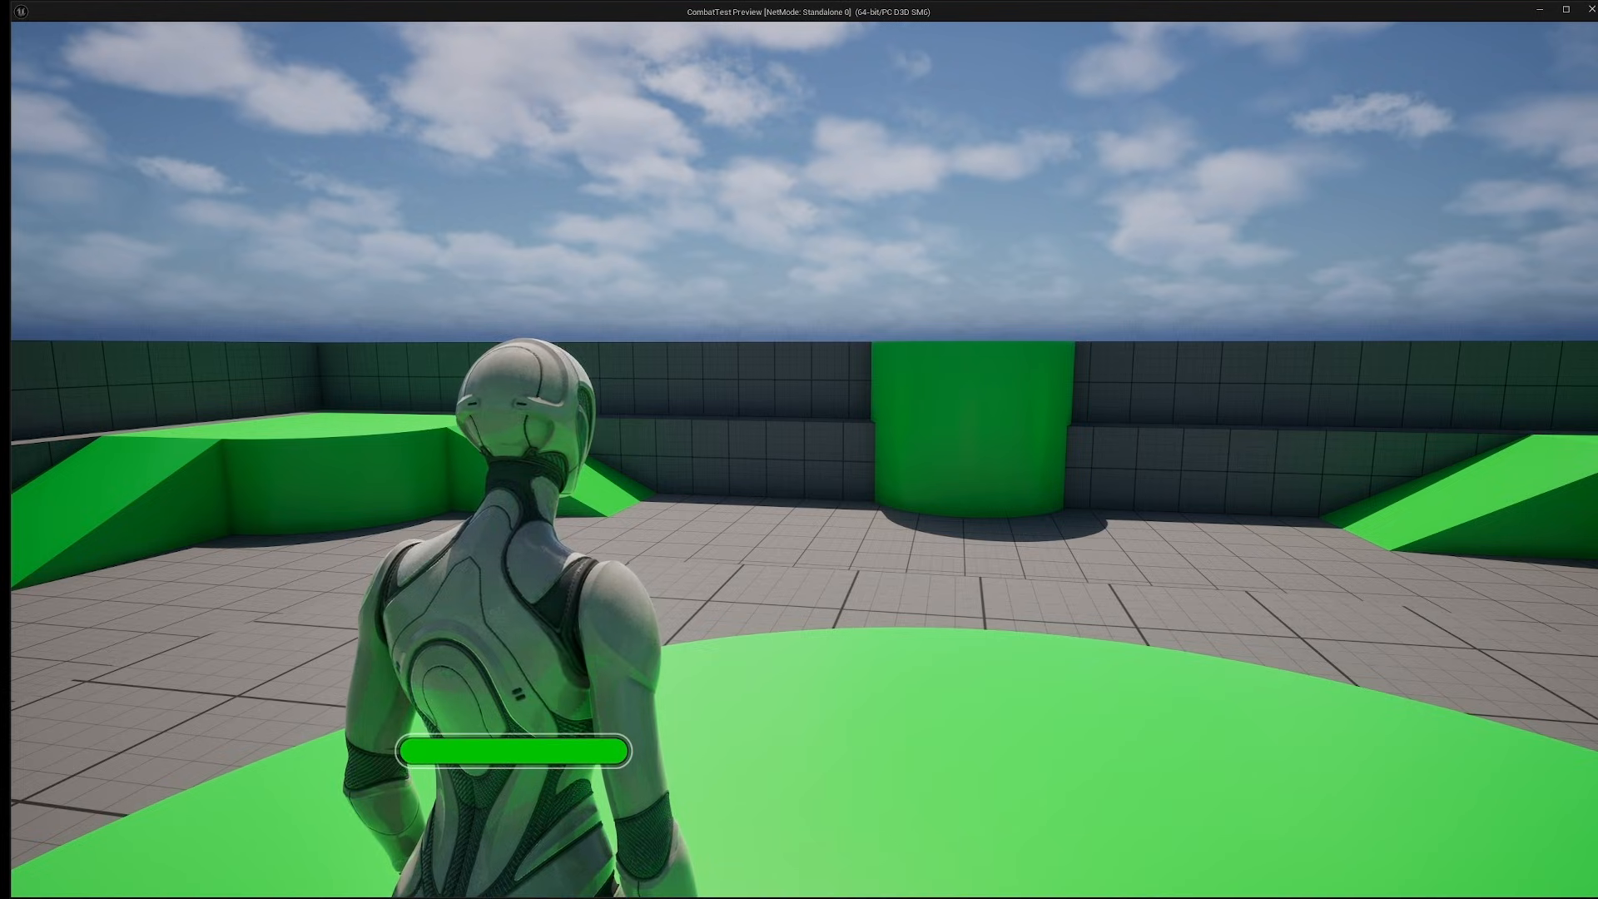
pyautogui.press('q')
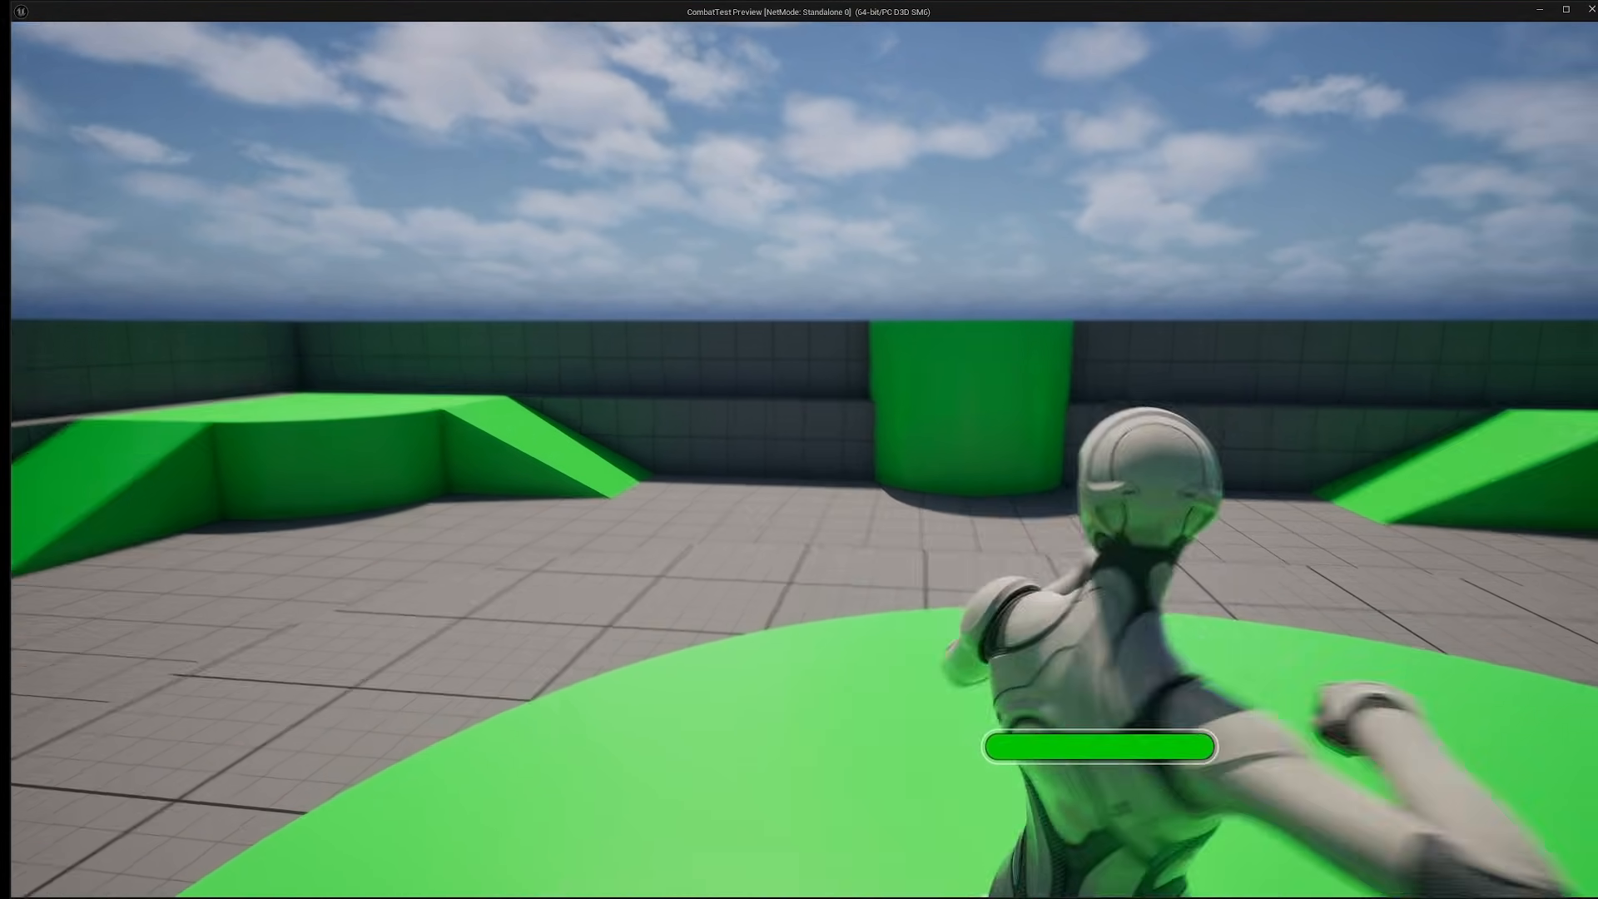
pyautogui.press('q')
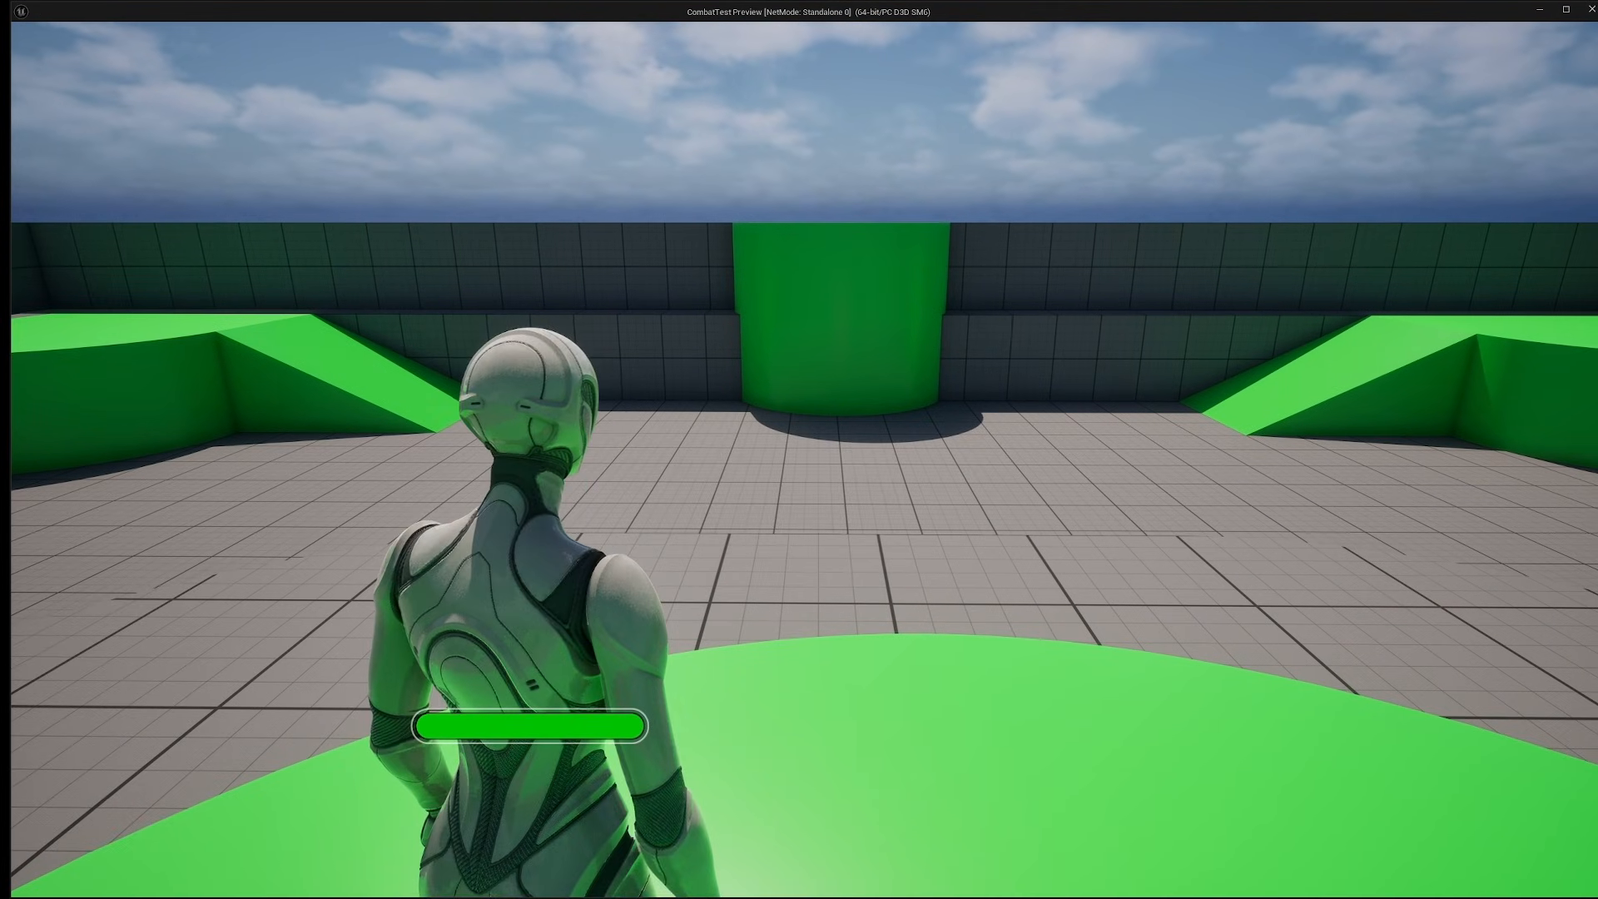
pyautogui.press('Escape')
# Place a BP_CombatEnemy from the Blueprints AI folder in the level beside the central green circular platform.
pyautogui.hotkey('ctrl', 'space')
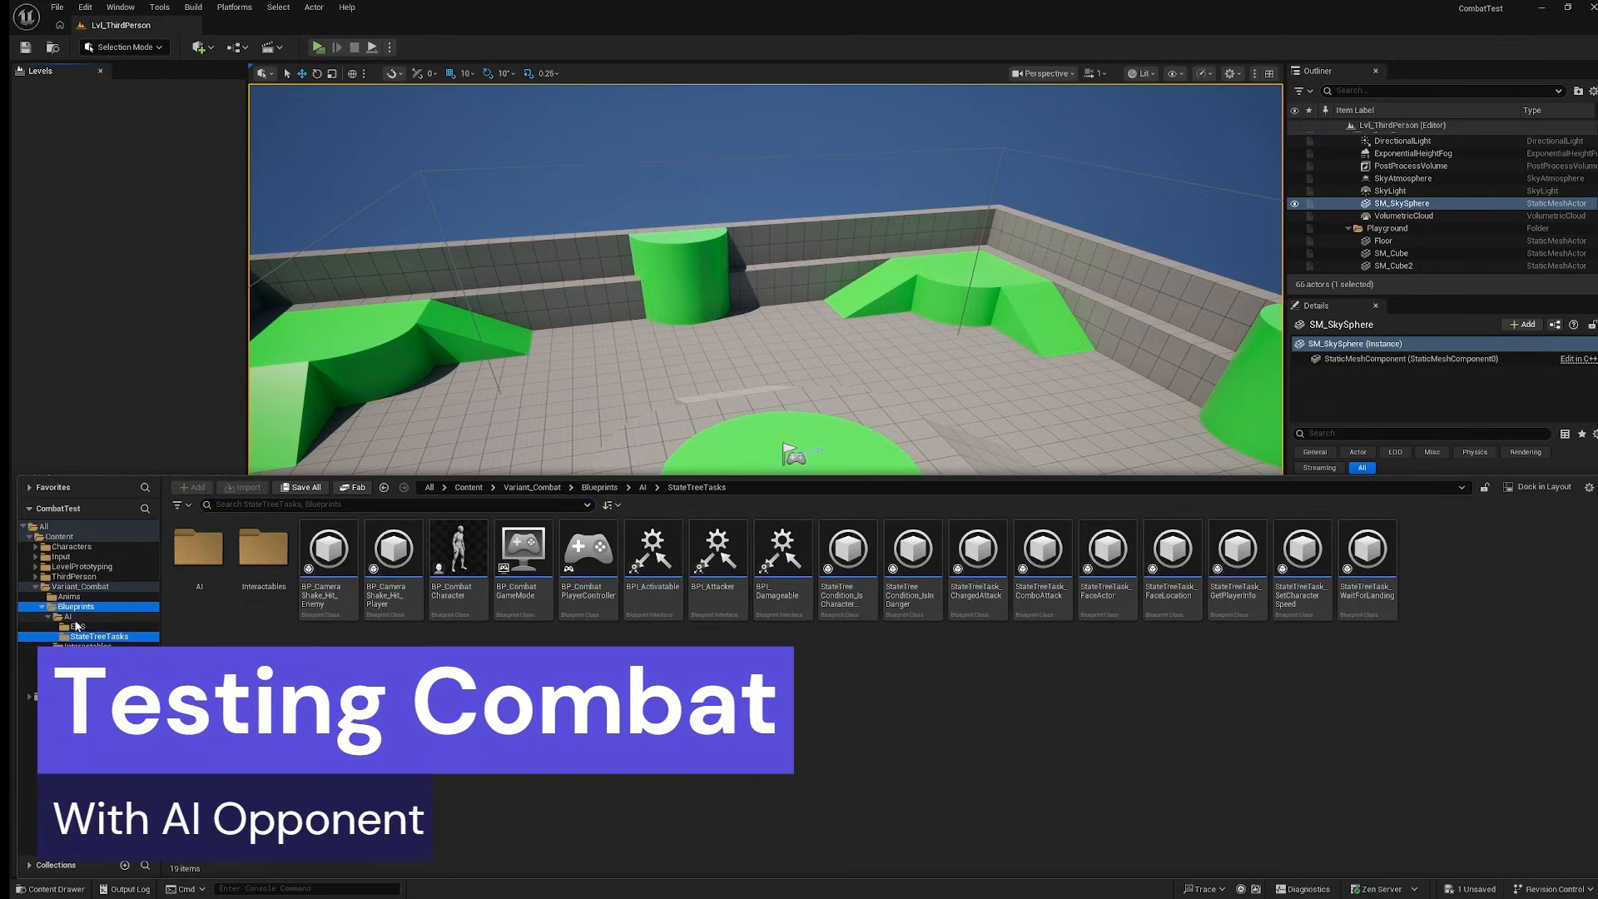
pyautogui.click(70, 617)
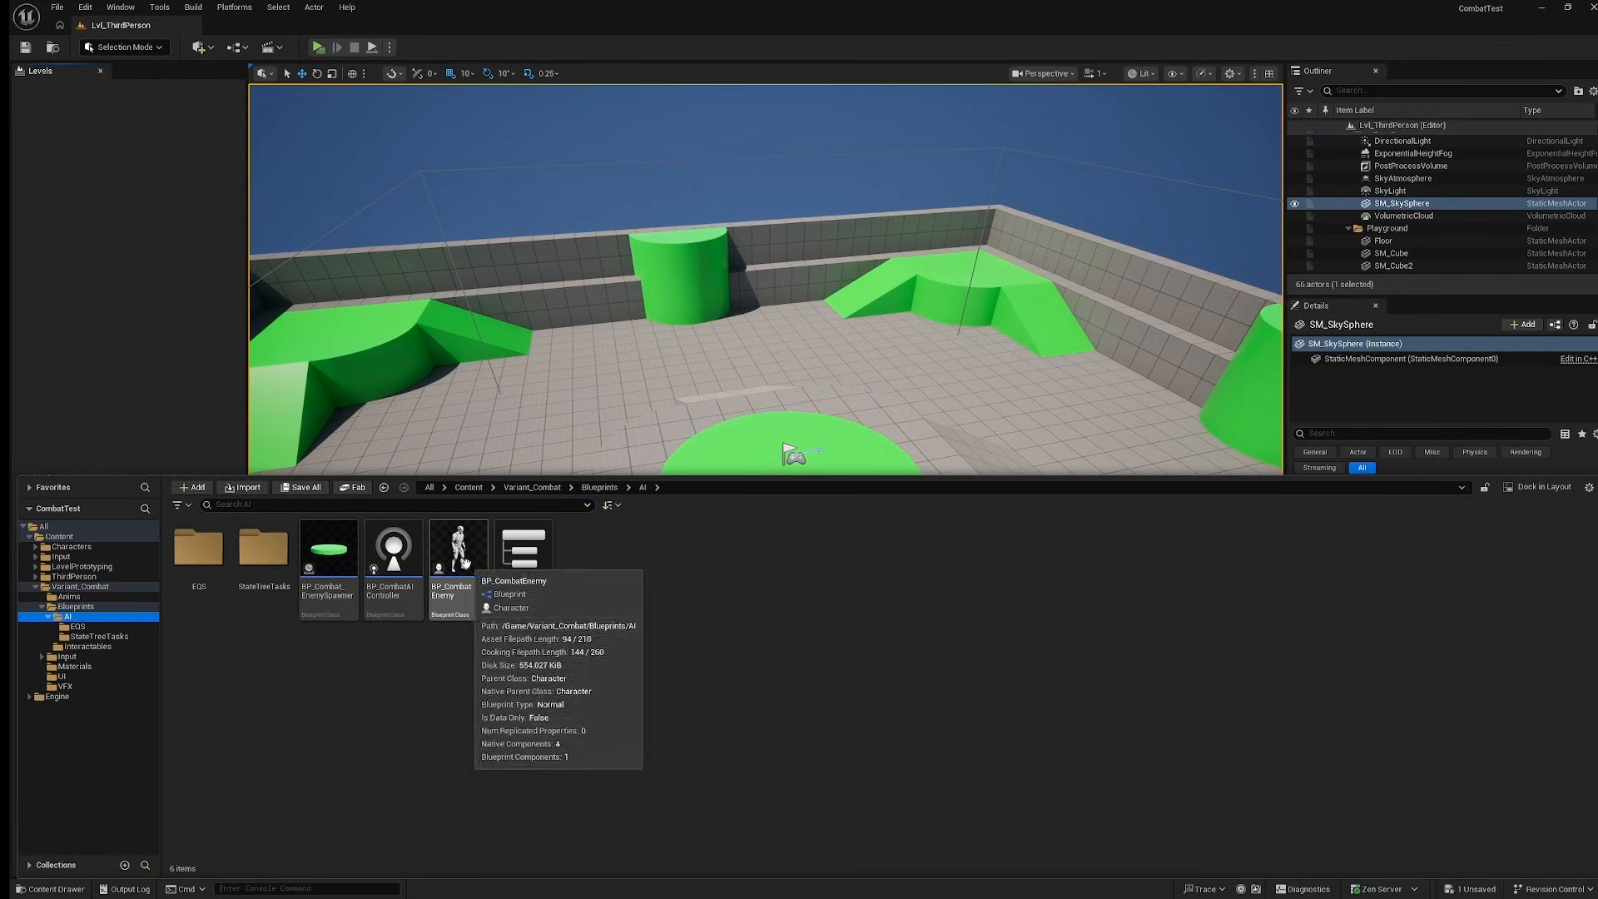
pyautogui.moveTo(466, 564); pyautogui.dragTo(924, 447)
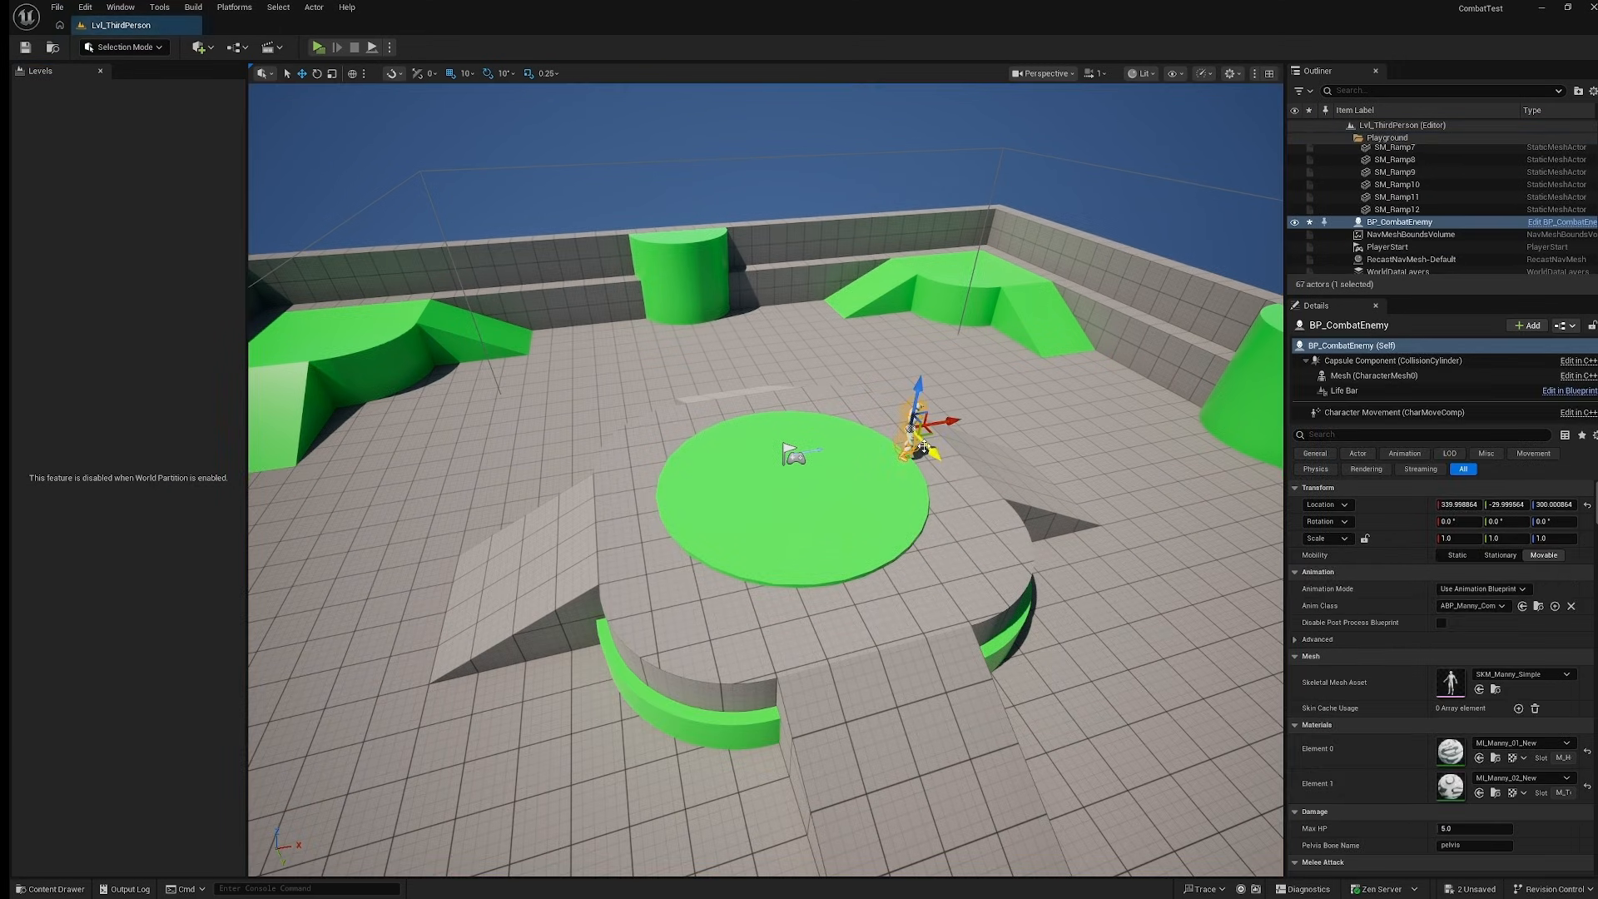
# Move the PlayerStart along X to -280 on the green circular platform and rotate the BP_CombatEnemy 180° about Z to face it.
pyautogui.click(793, 454)
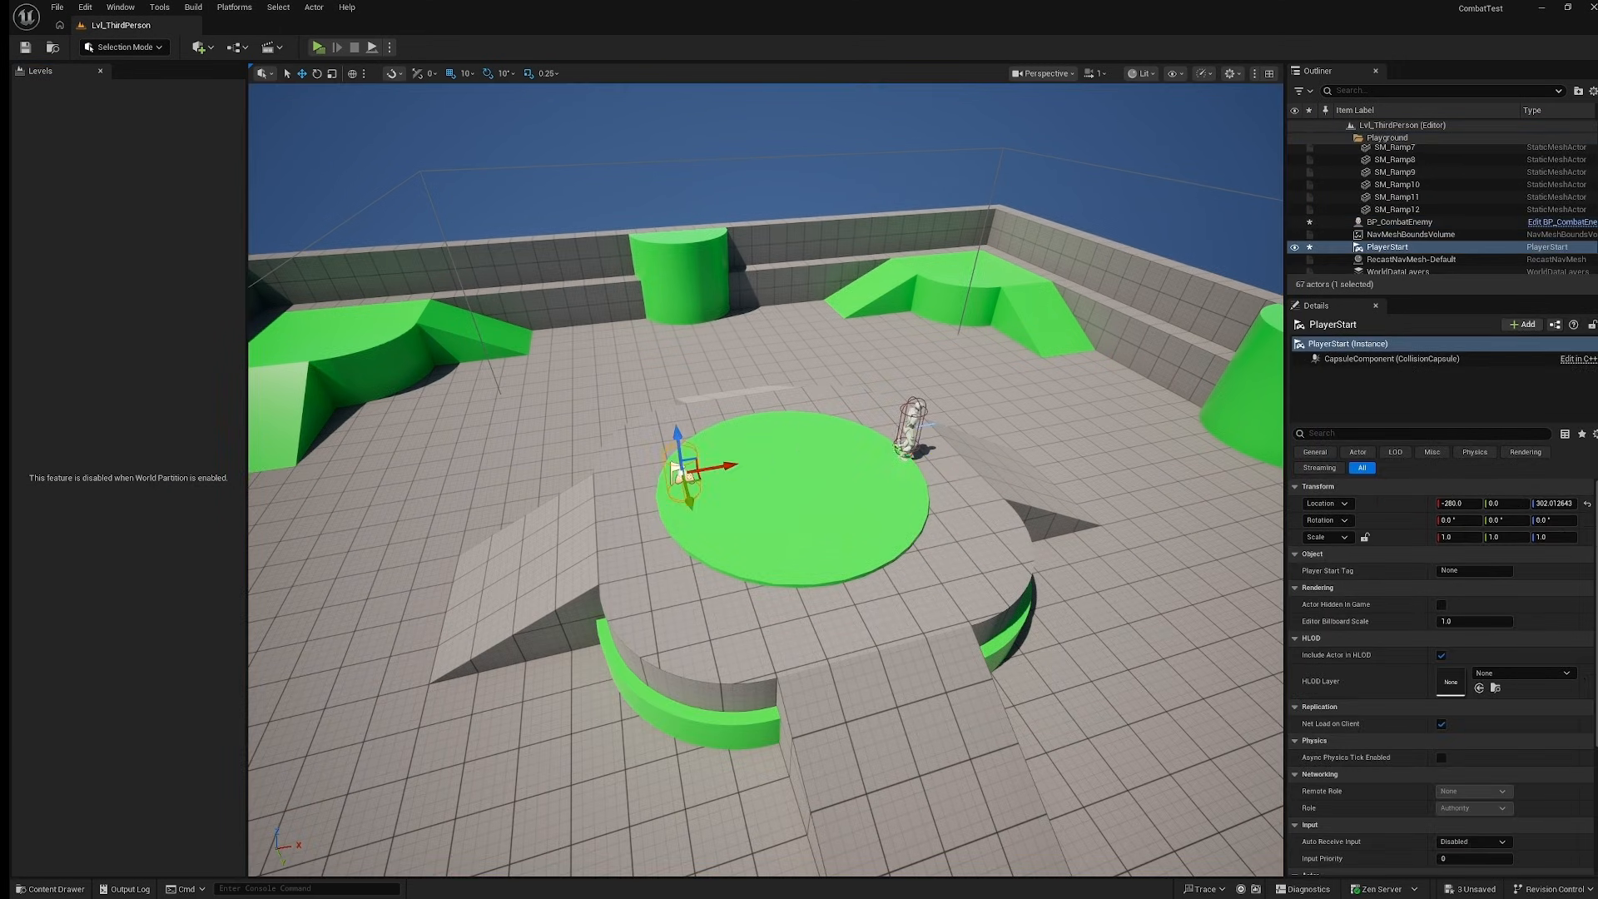
pyautogui.click(916, 433)
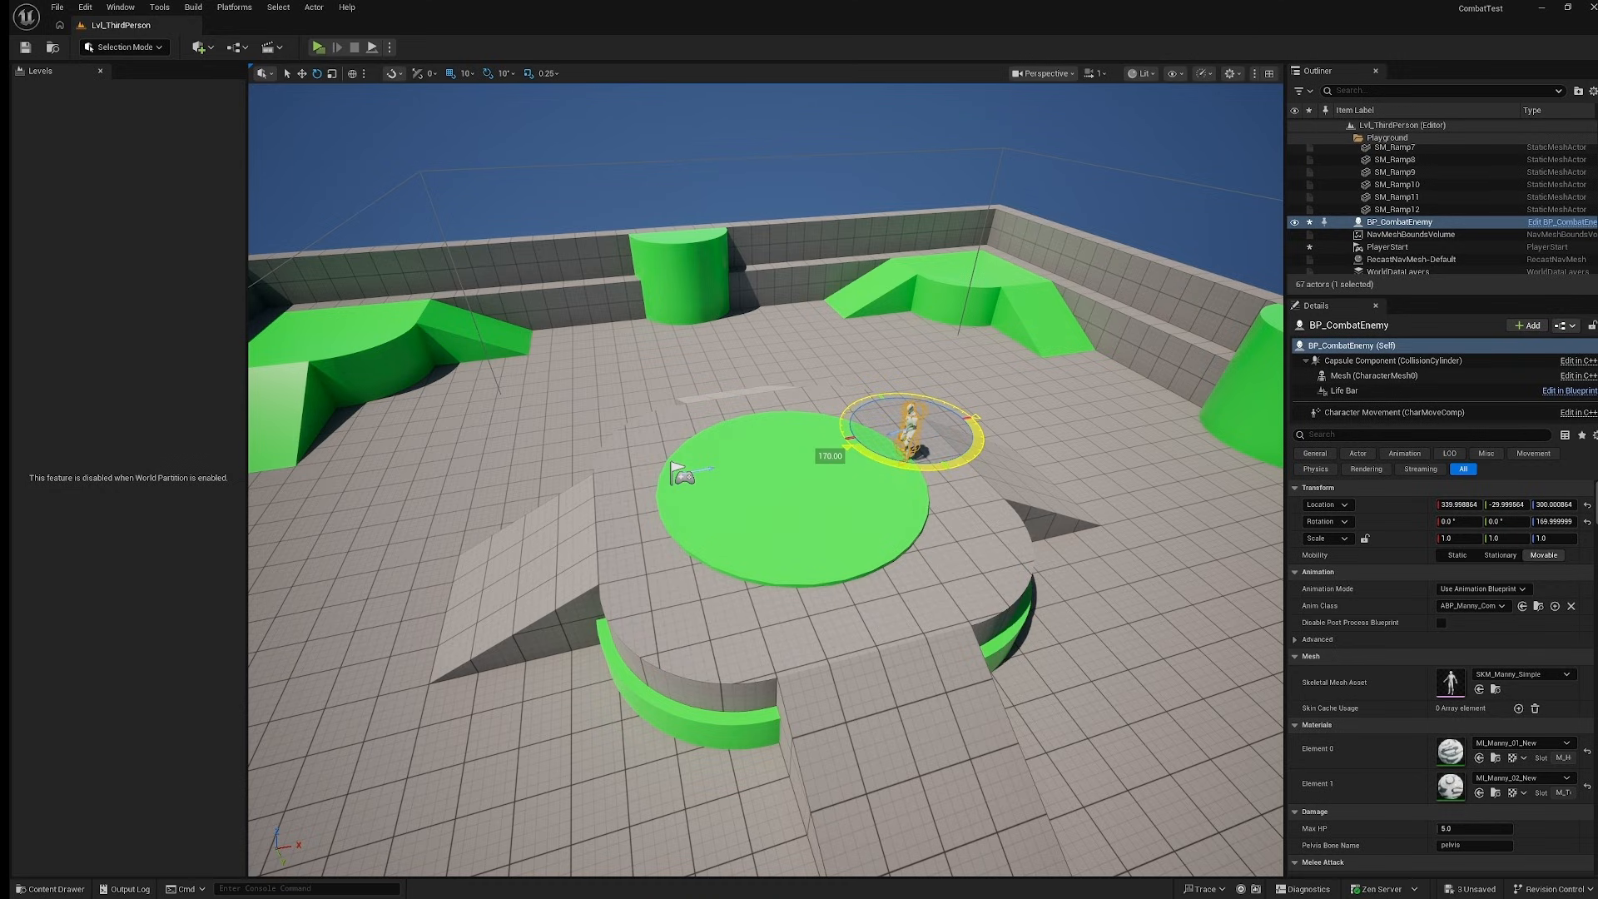
# Add another Nav Mesh Bounds Volume over the arena, scaled to 9.25 × 9.25 × 3.0, and lower it to Z 240.
pyautogui.click(203, 47)
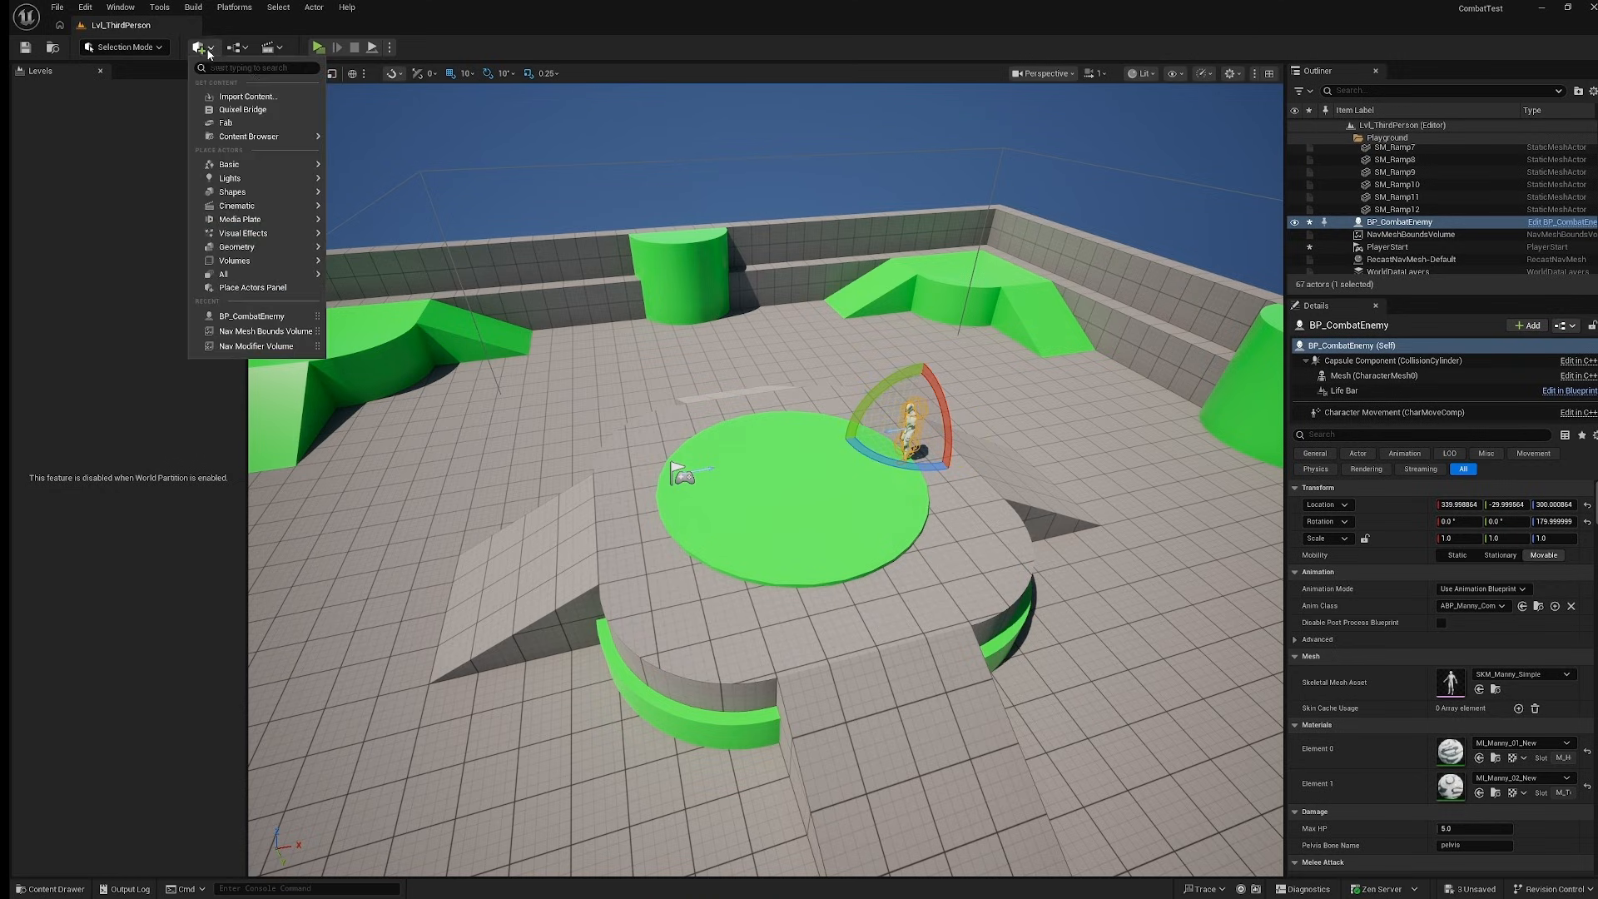
pyautogui.write('nav')
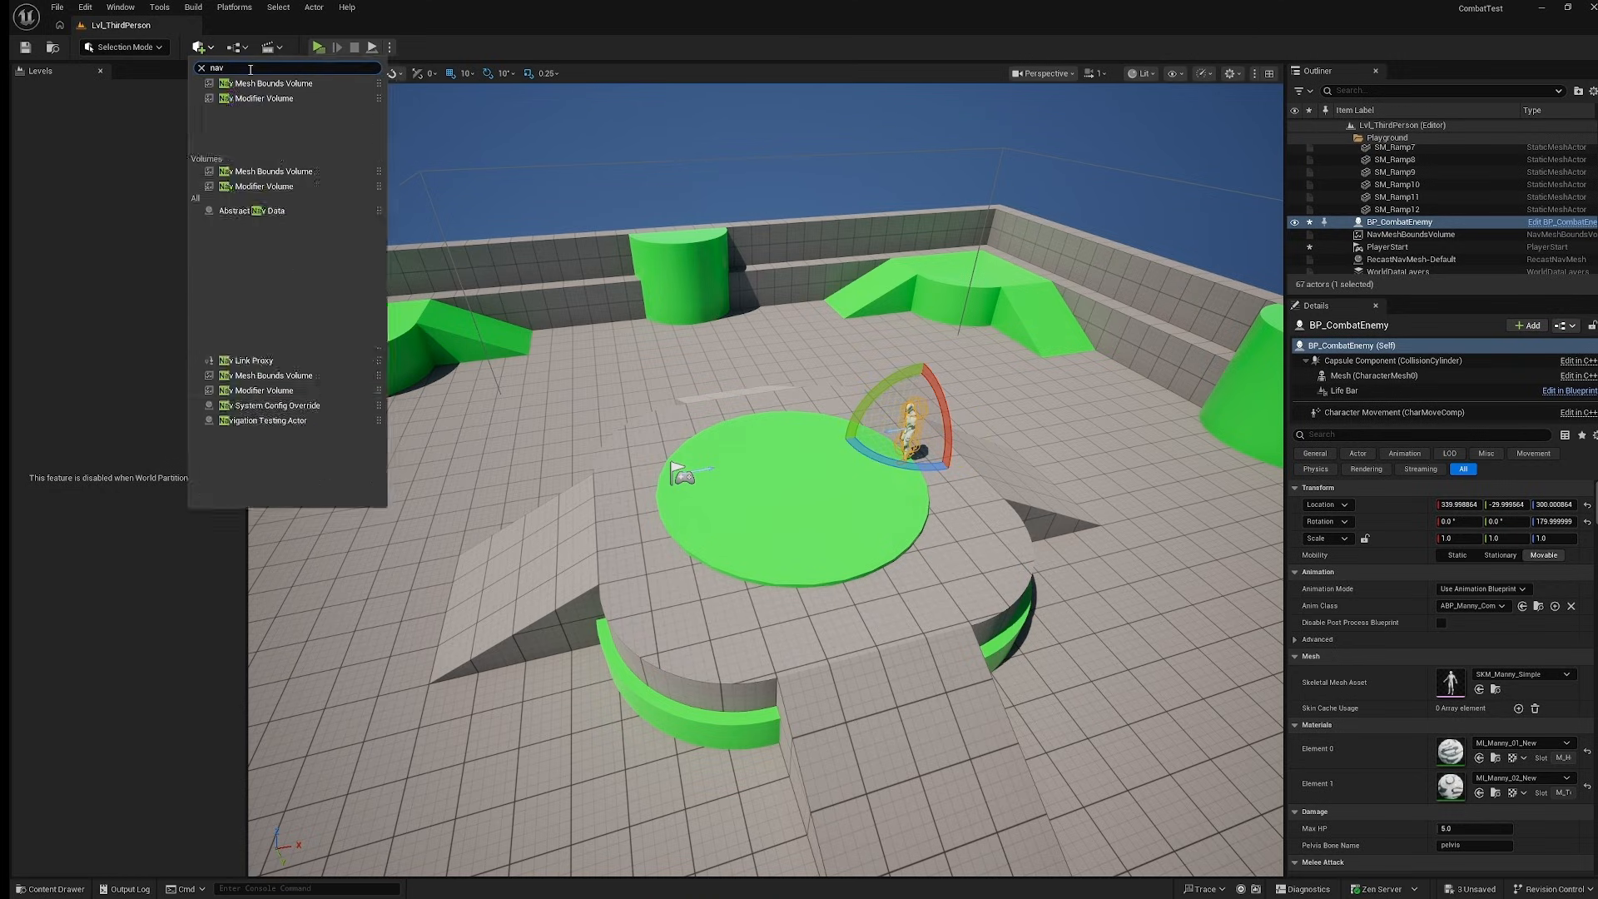
pyautogui.click(258, 124)
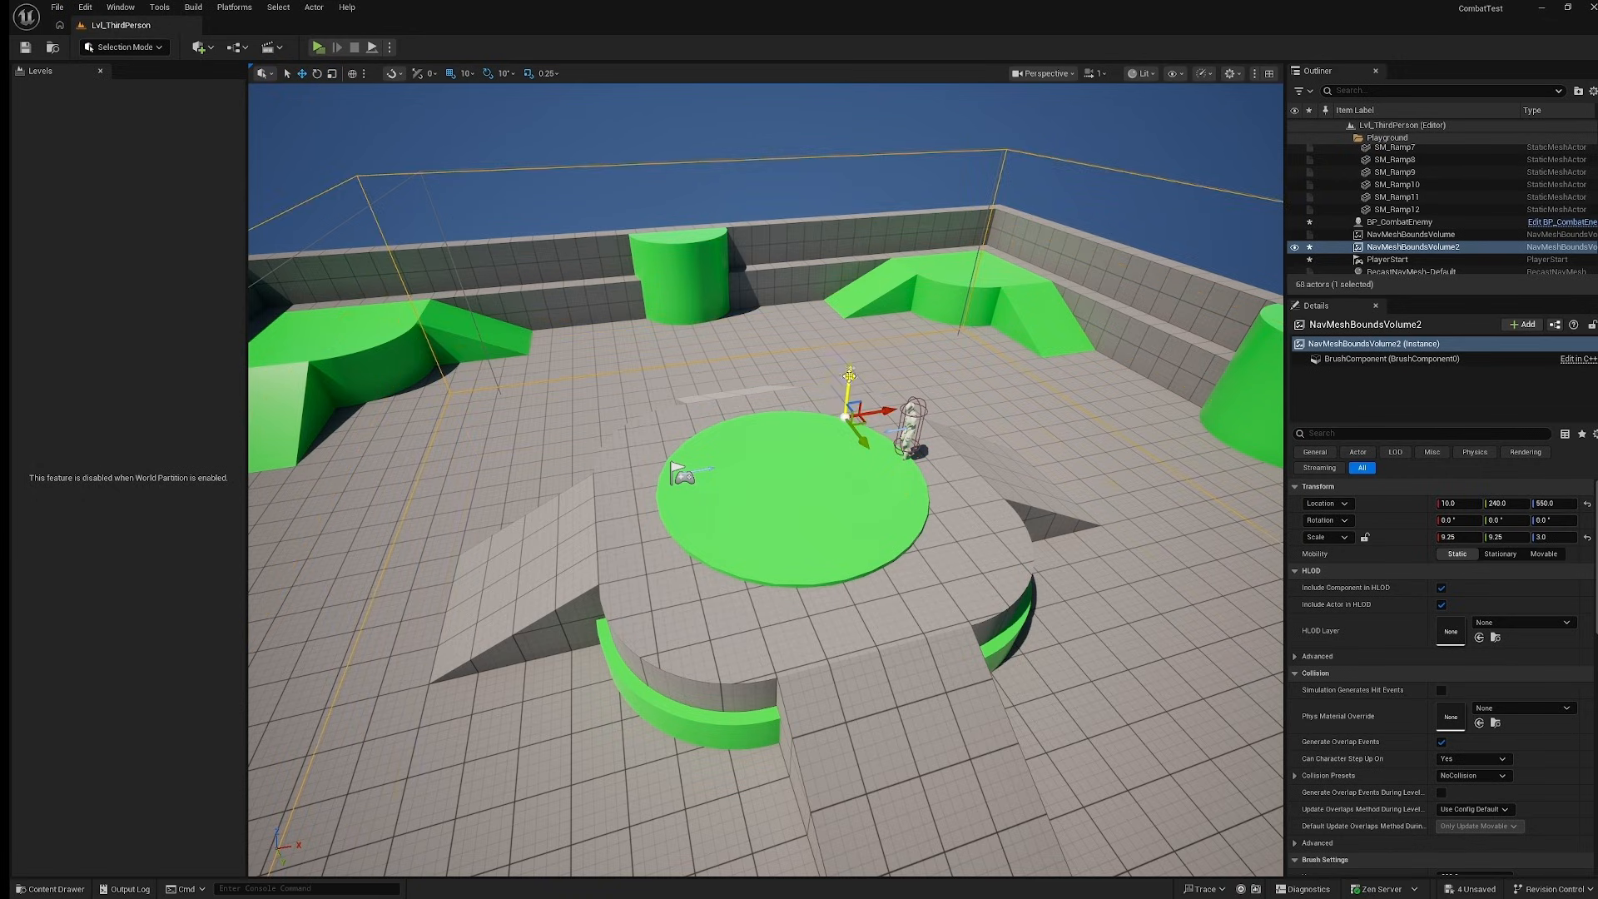
pyautogui.moveTo(849, 377); pyautogui.dragTo(851, 452)
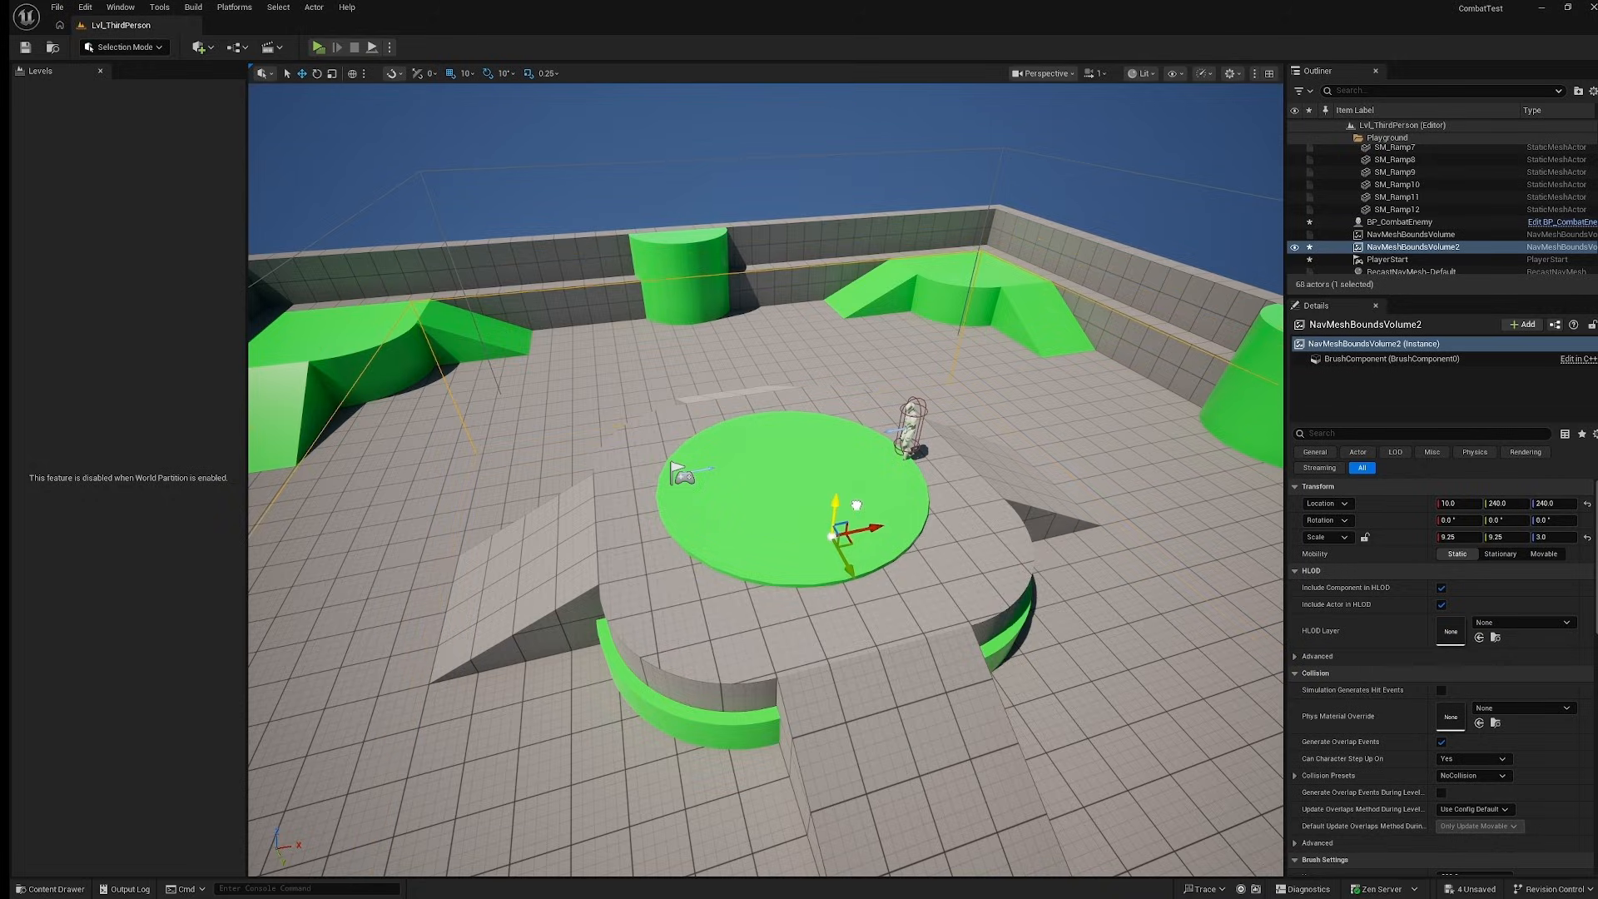
# Play the level and test fighting the AI enemy while moving around the circular platform.
pyautogui.click(318, 48)
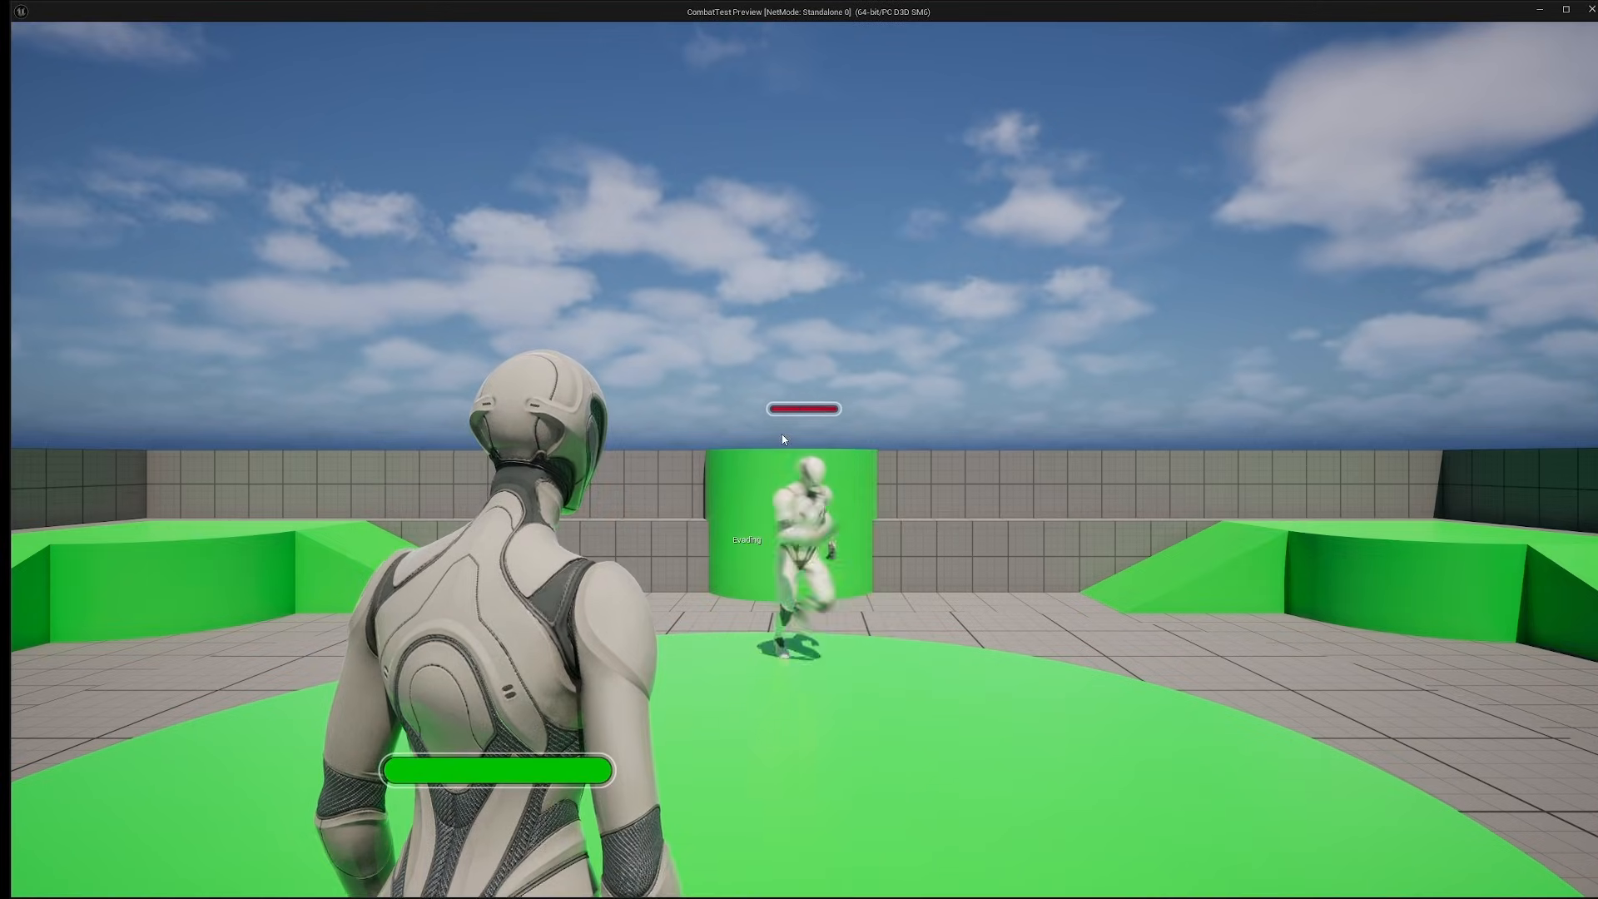
pyautogui.press('w')
pyautogui.press('a')
pyautogui.press('a')
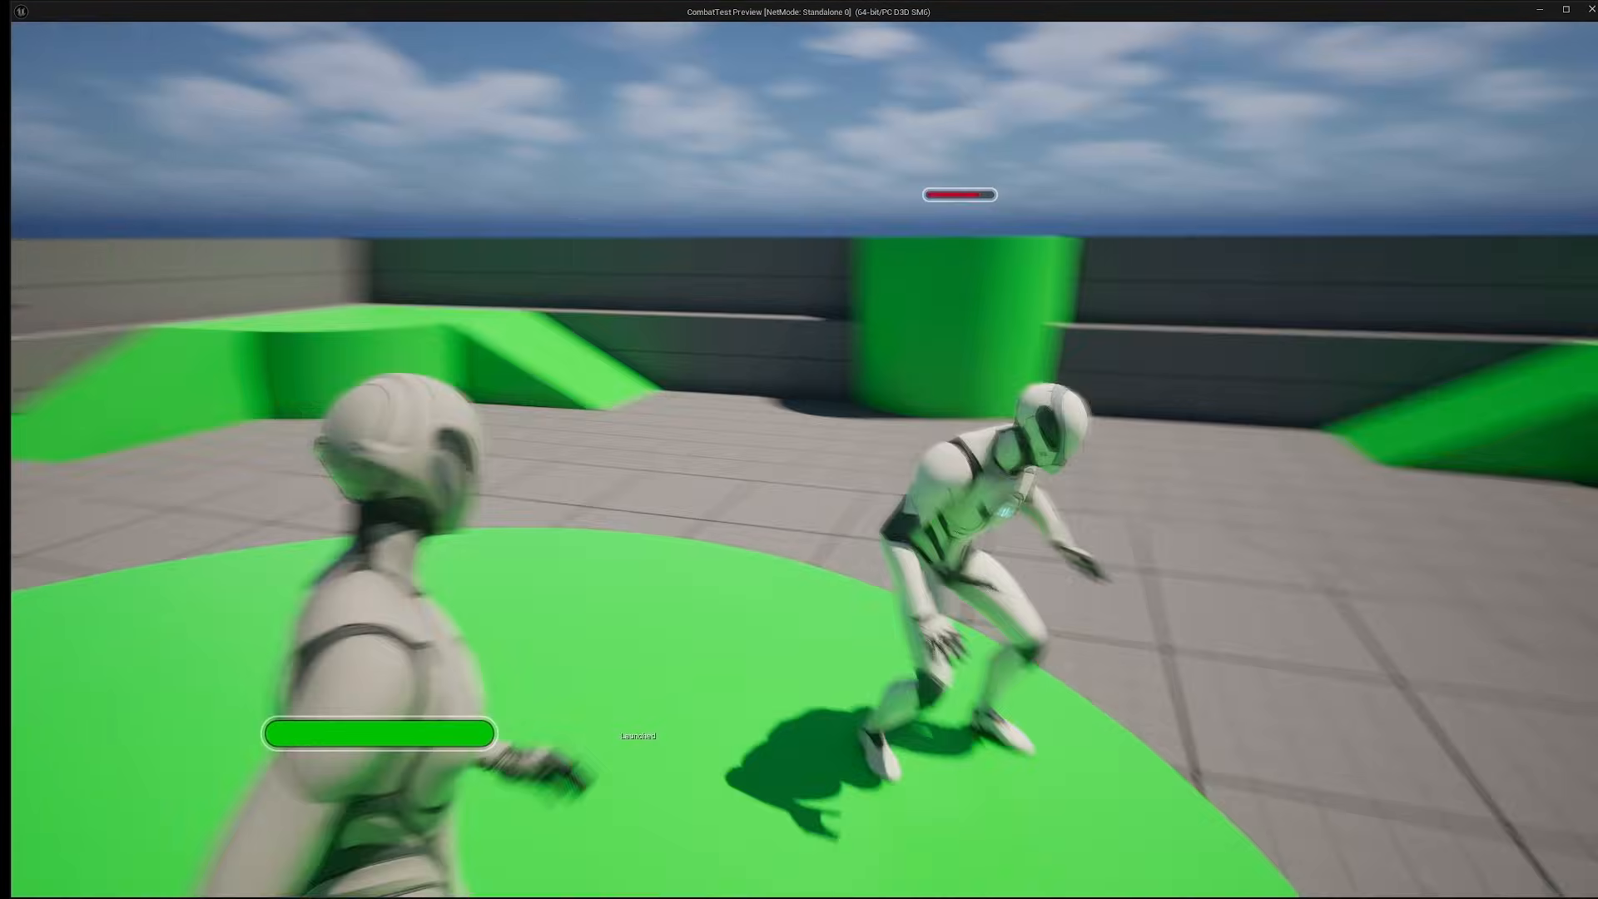
pyautogui.press('d')
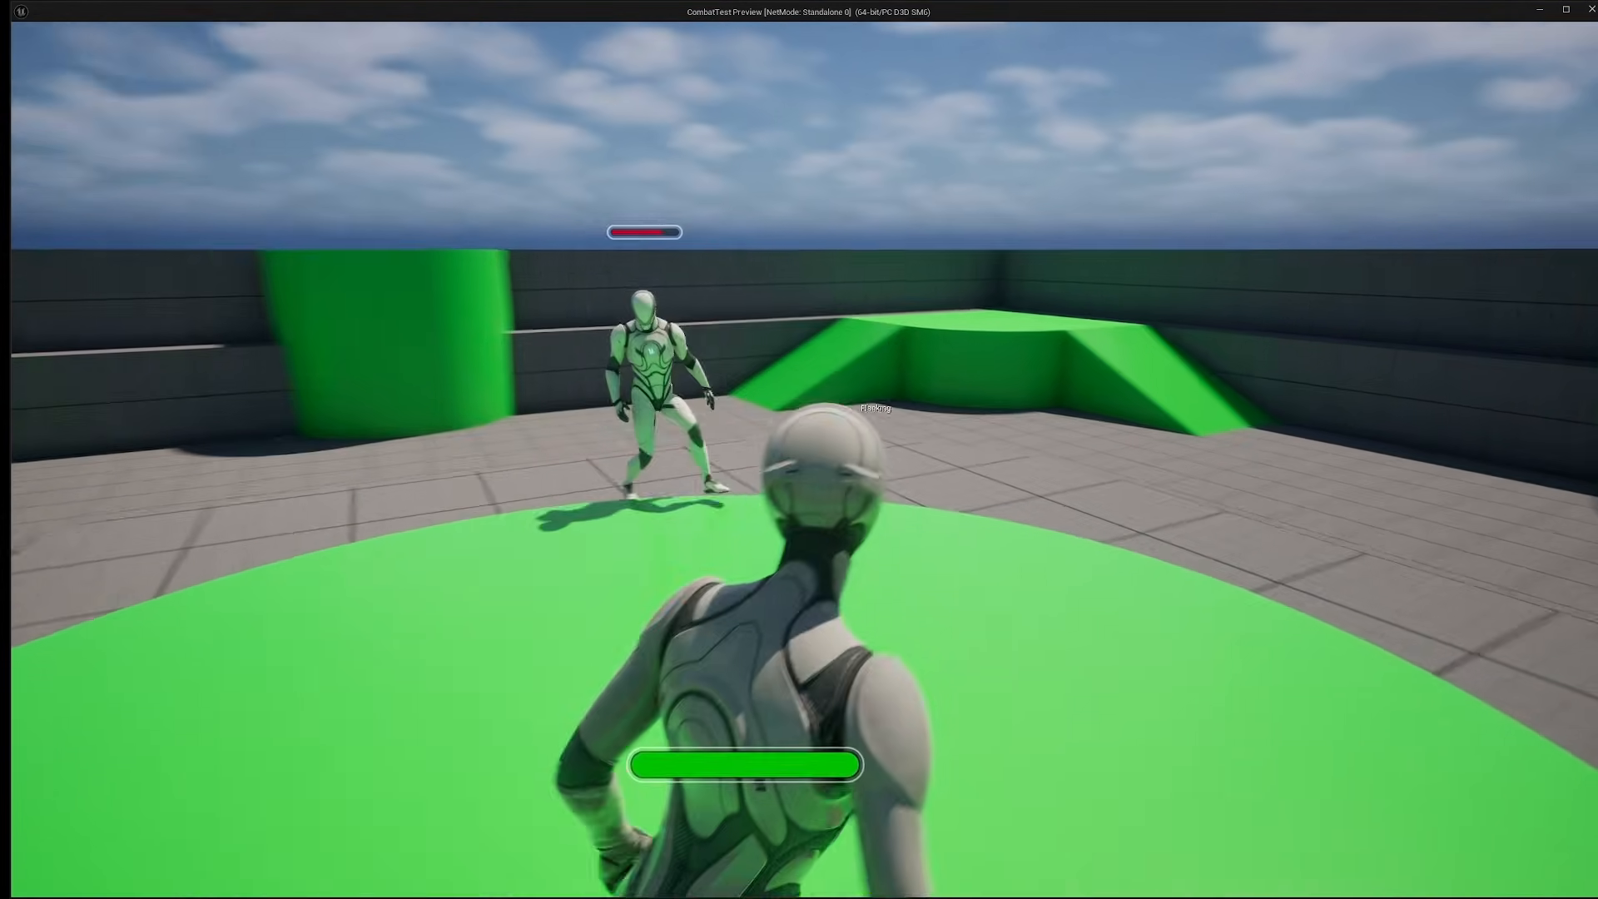
pyautogui.press('a')
pyautogui.press('d')
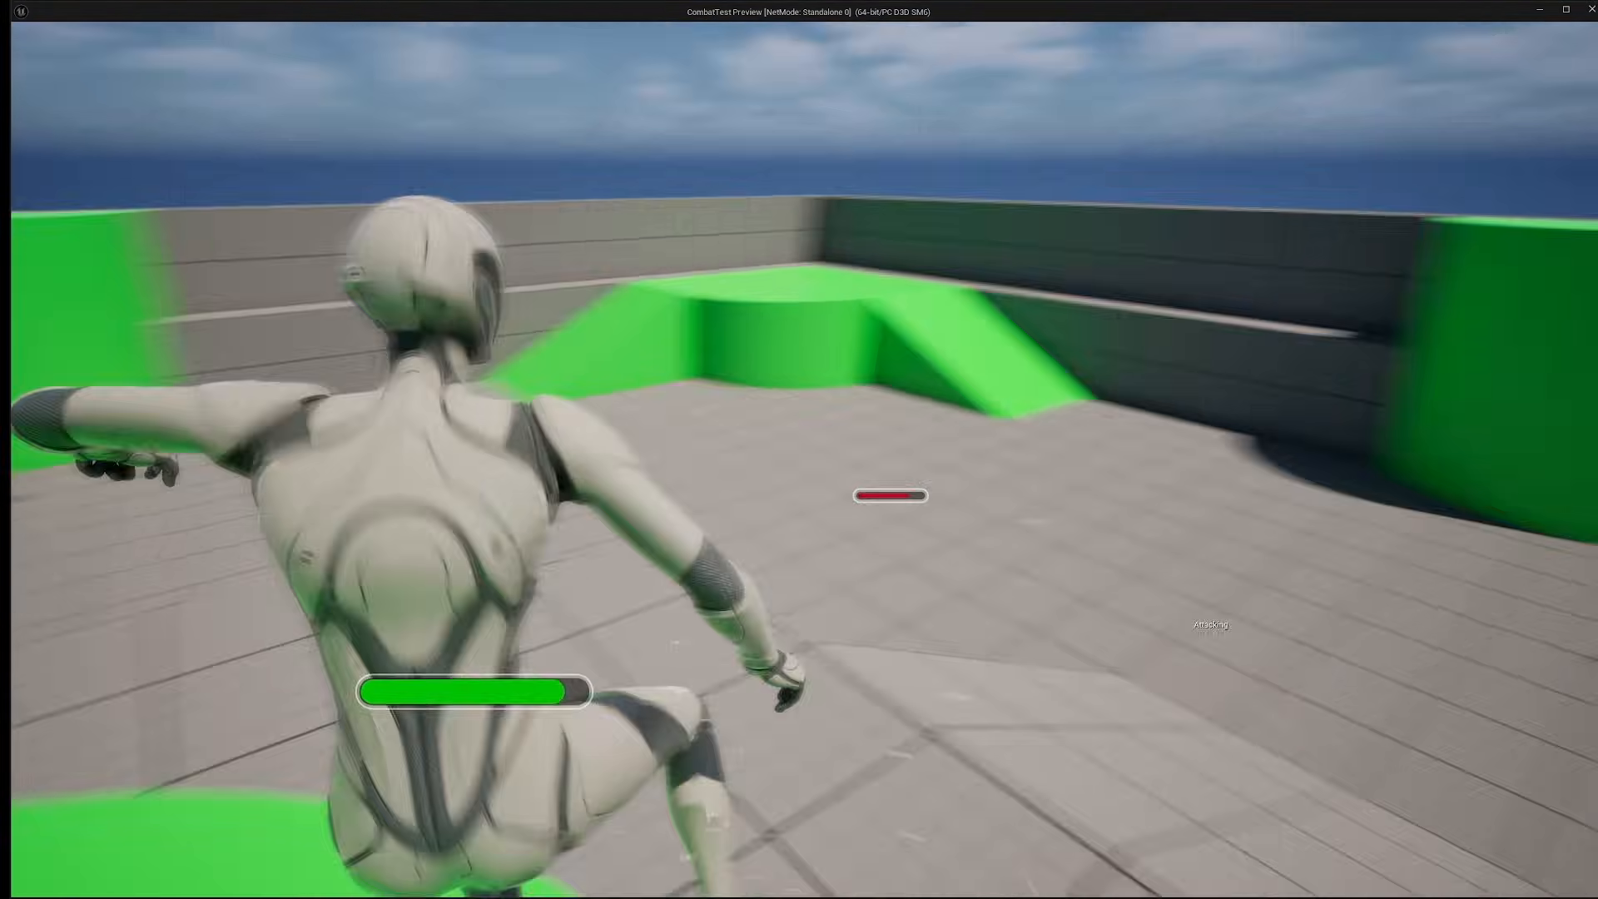
pyautogui.press('a')
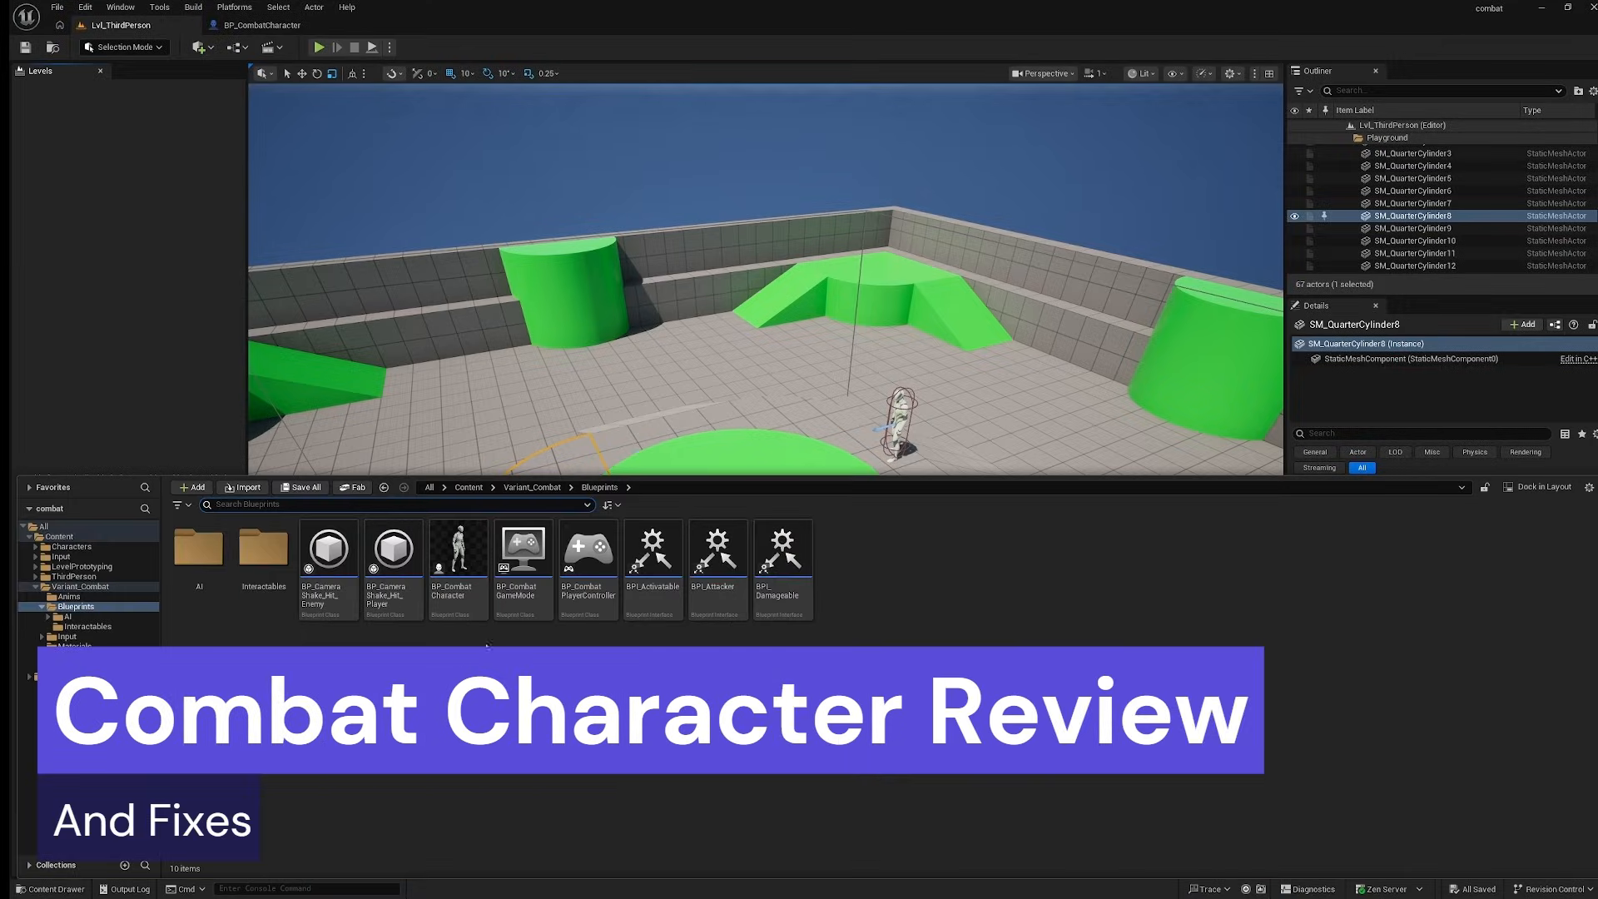
# Open the BP_CombatCharacter blueprint and examine the camera and movement nodes in the event graph's Player Input section.
pyautogui.doubleClick(458, 566)
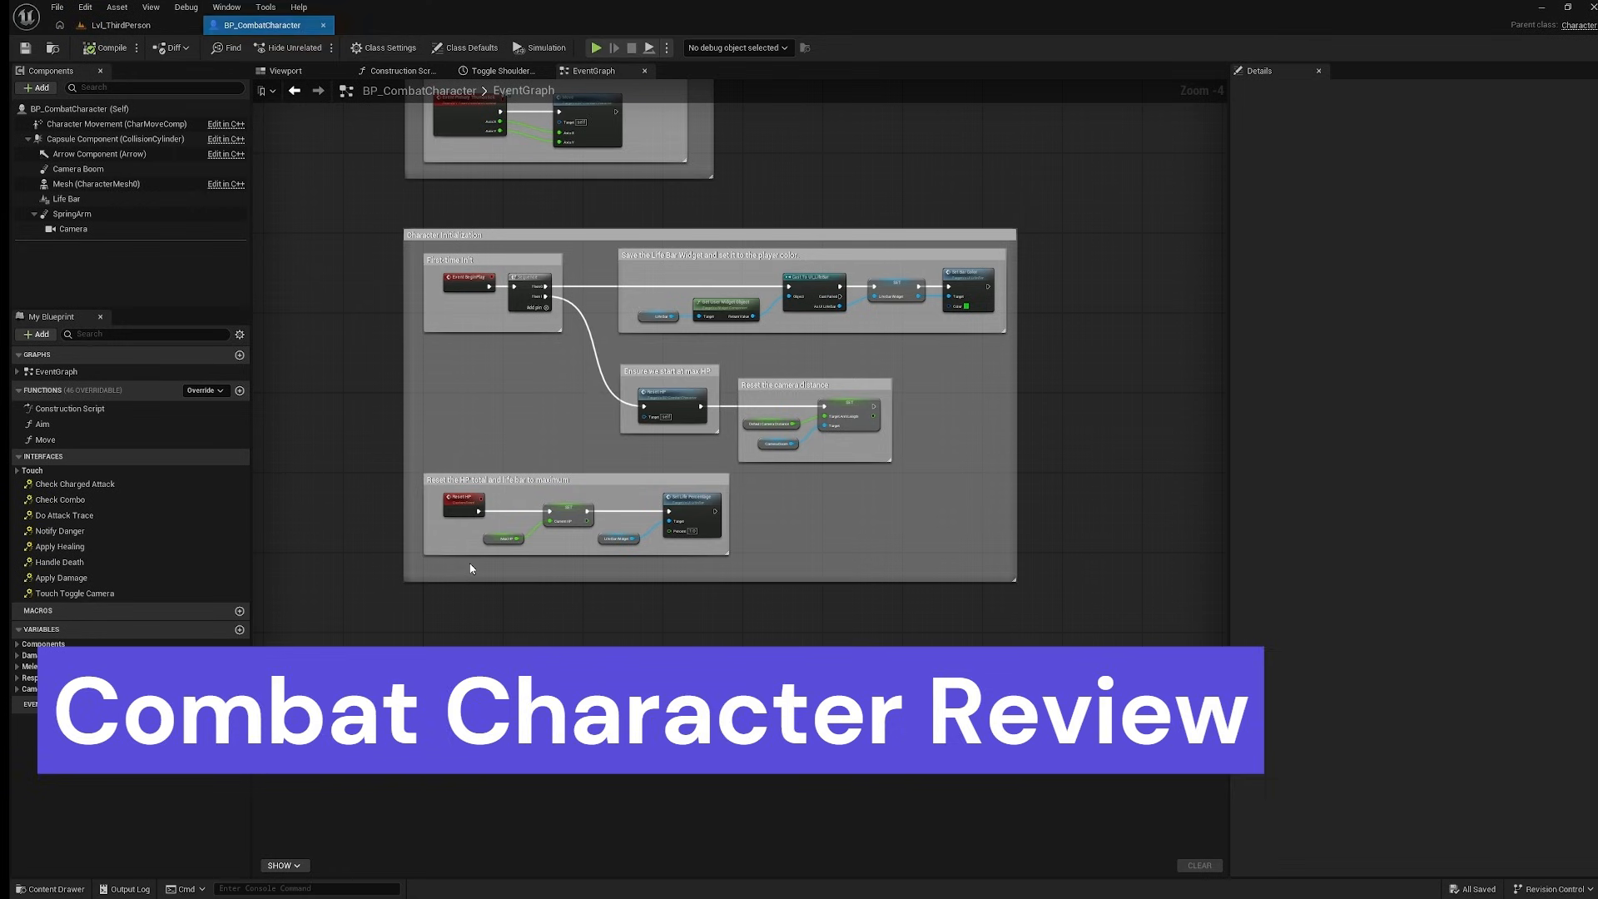
pyautogui.scroll(-8, 725, 538)
pyautogui.moveTo(756, 574); pyautogui.dragTo(672, 572, button='right')
pyautogui.scroll(7, 673, 571)
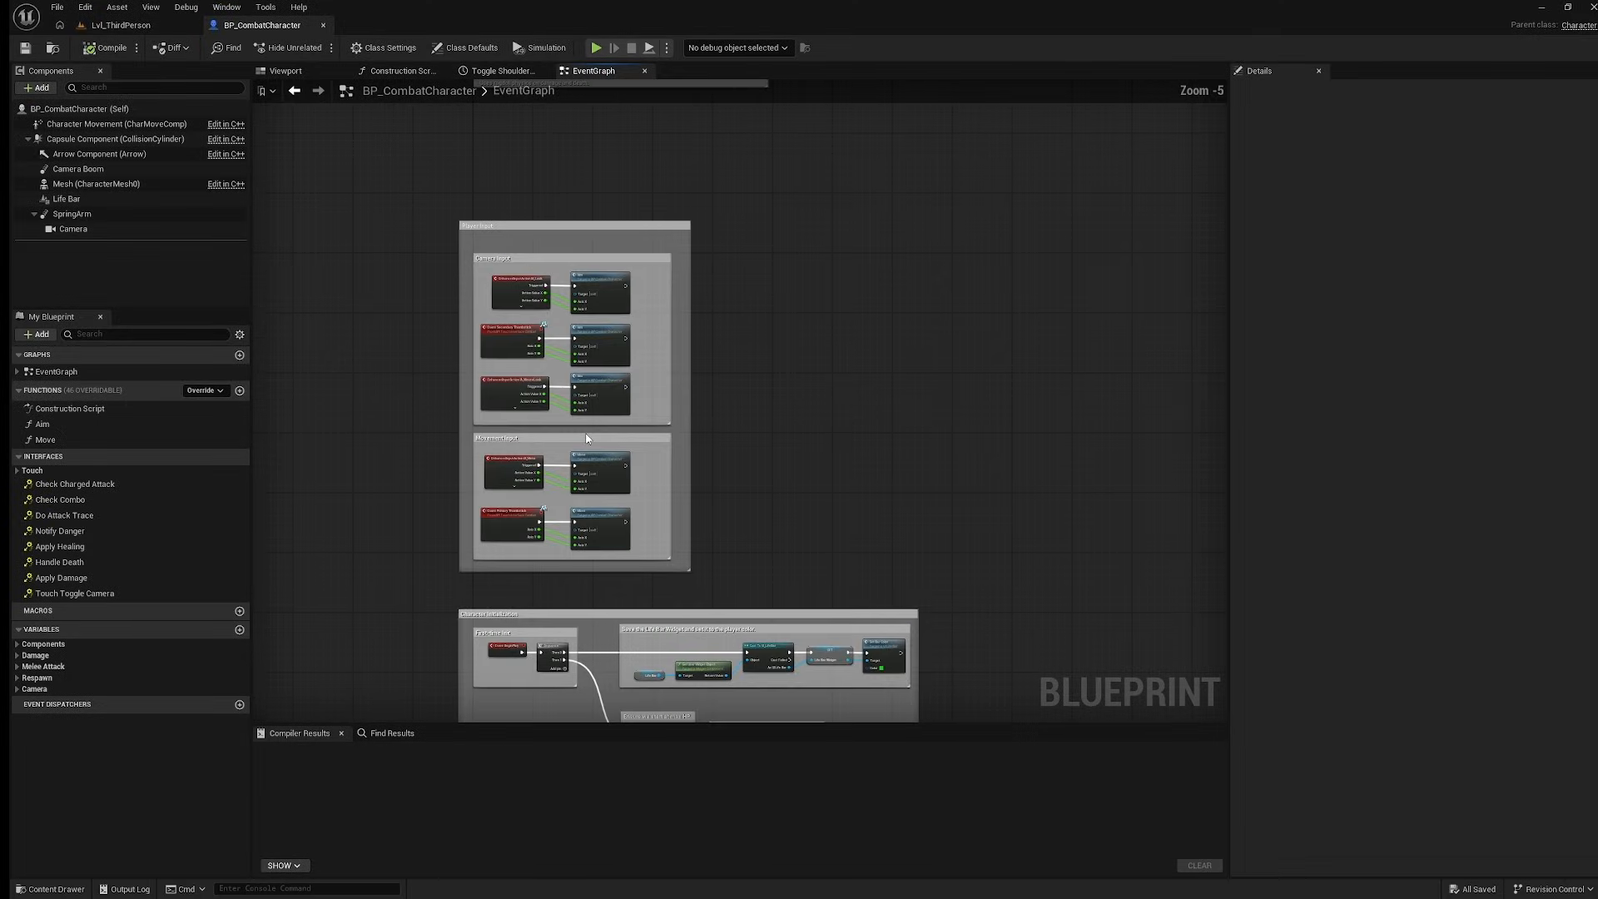
pyautogui.moveTo(709, 224); pyautogui.dragTo(385, 589)
pyautogui.scroll(2, 558, 417)
pyautogui.scroll(-1, 702, 398)
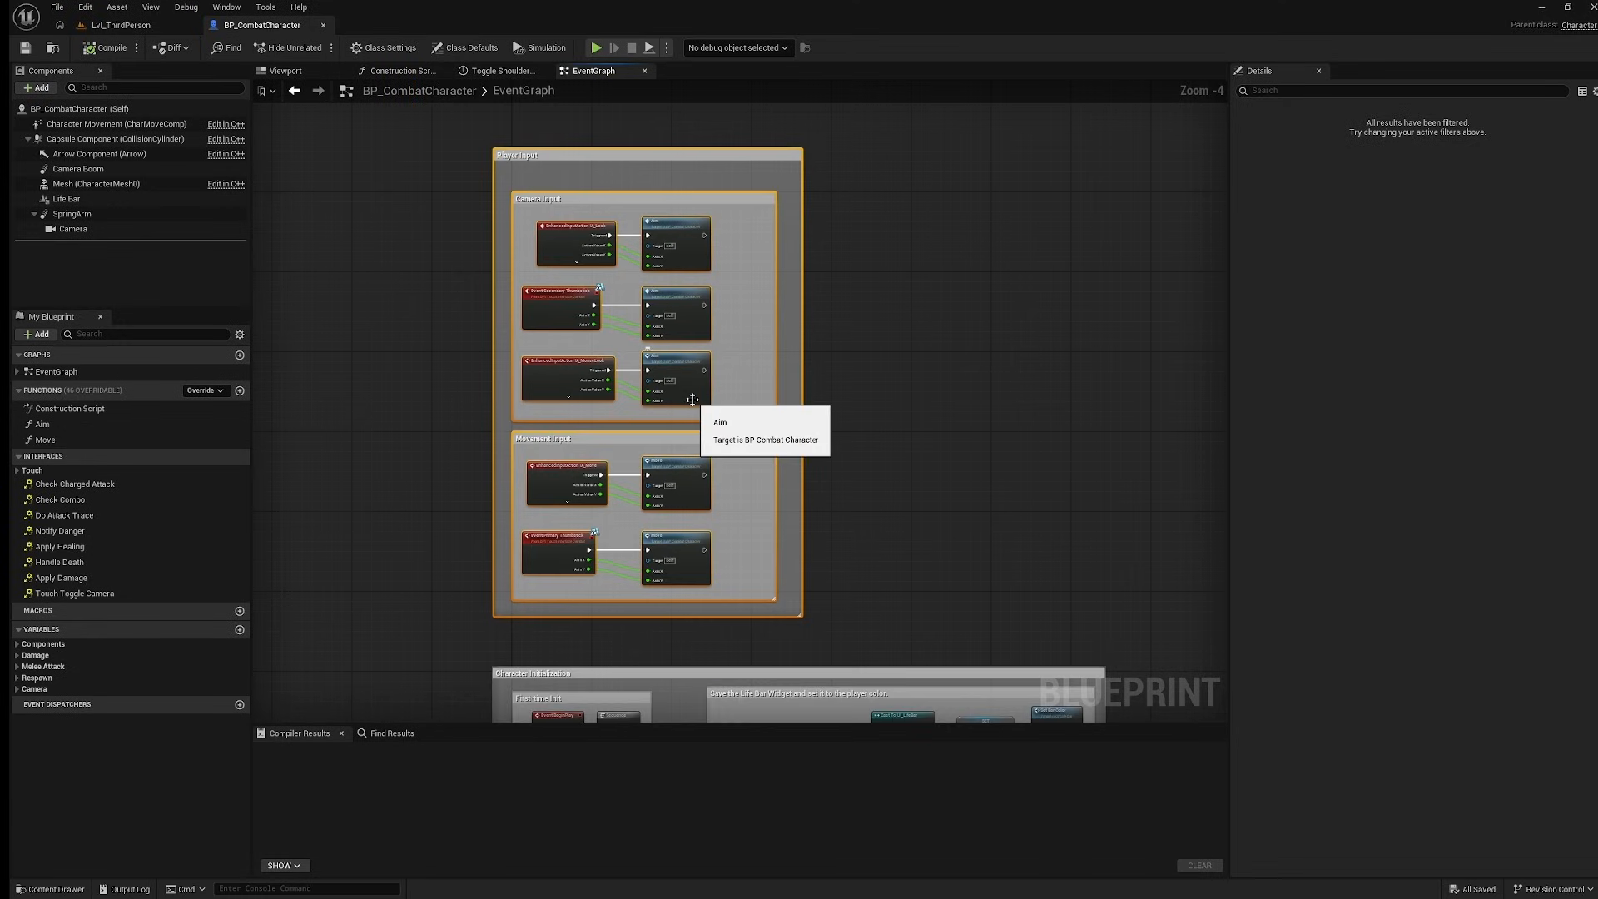
# Examine the Character Initialization section, including the life bar setup, Reset HP and camera distance nodes.
pyautogui.click(878, 469)
pyautogui.moveTo(863, 546); pyautogui.dragTo(785, 135, button='right')
pyautogui.scroll(1, 654, 277)
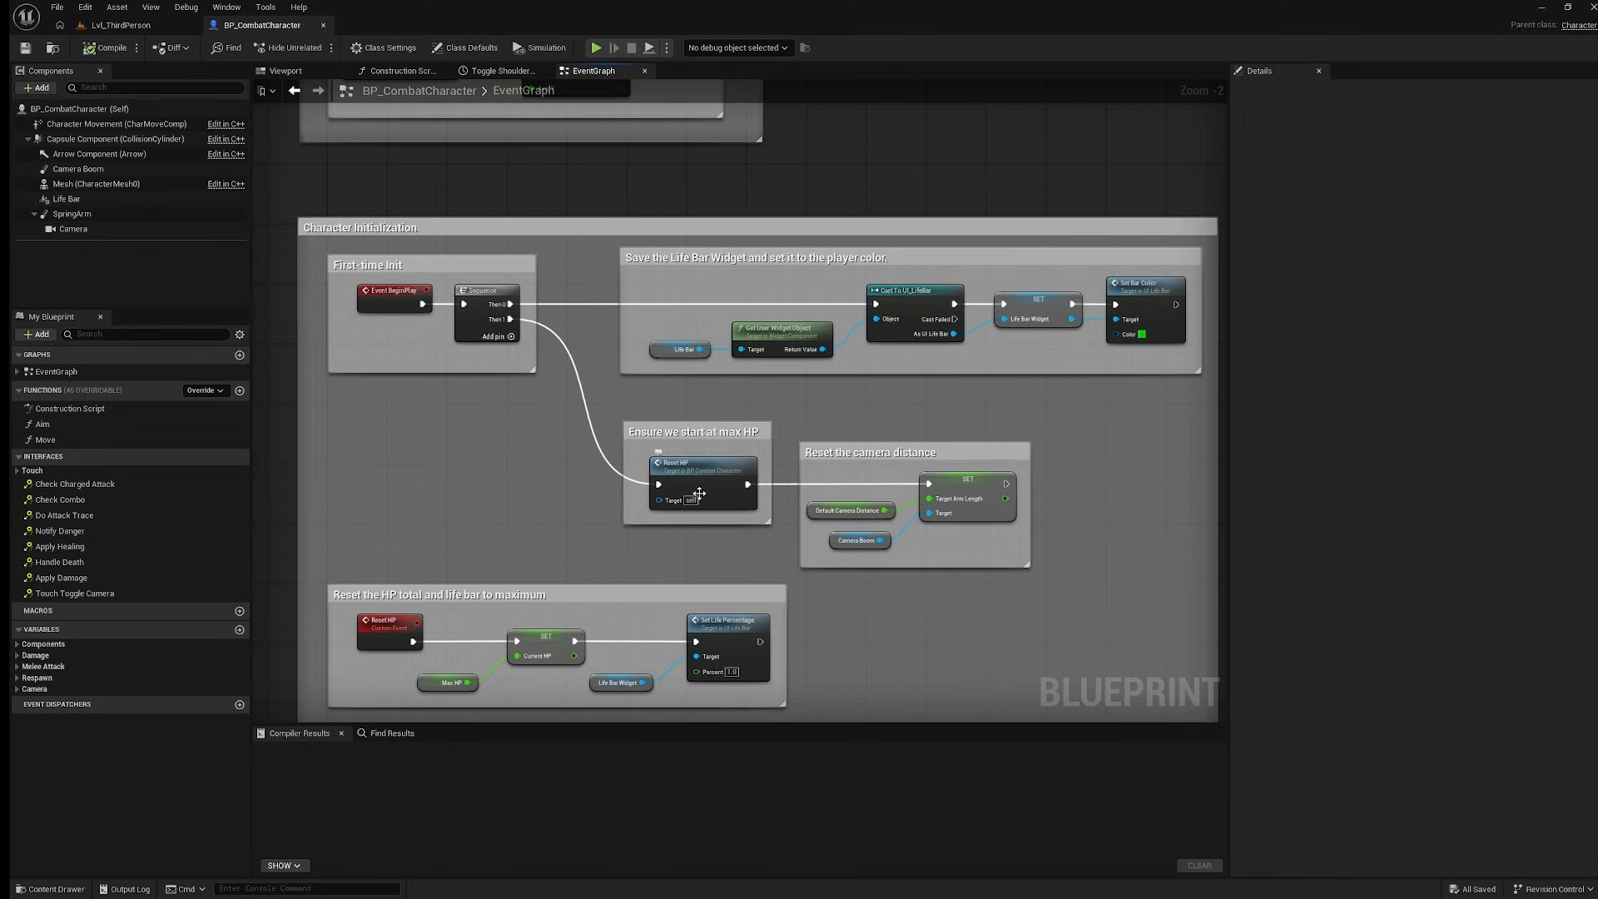
pyautogui.moveTo(789, 644); pyautogui.dragTo(793, 442, button='right')
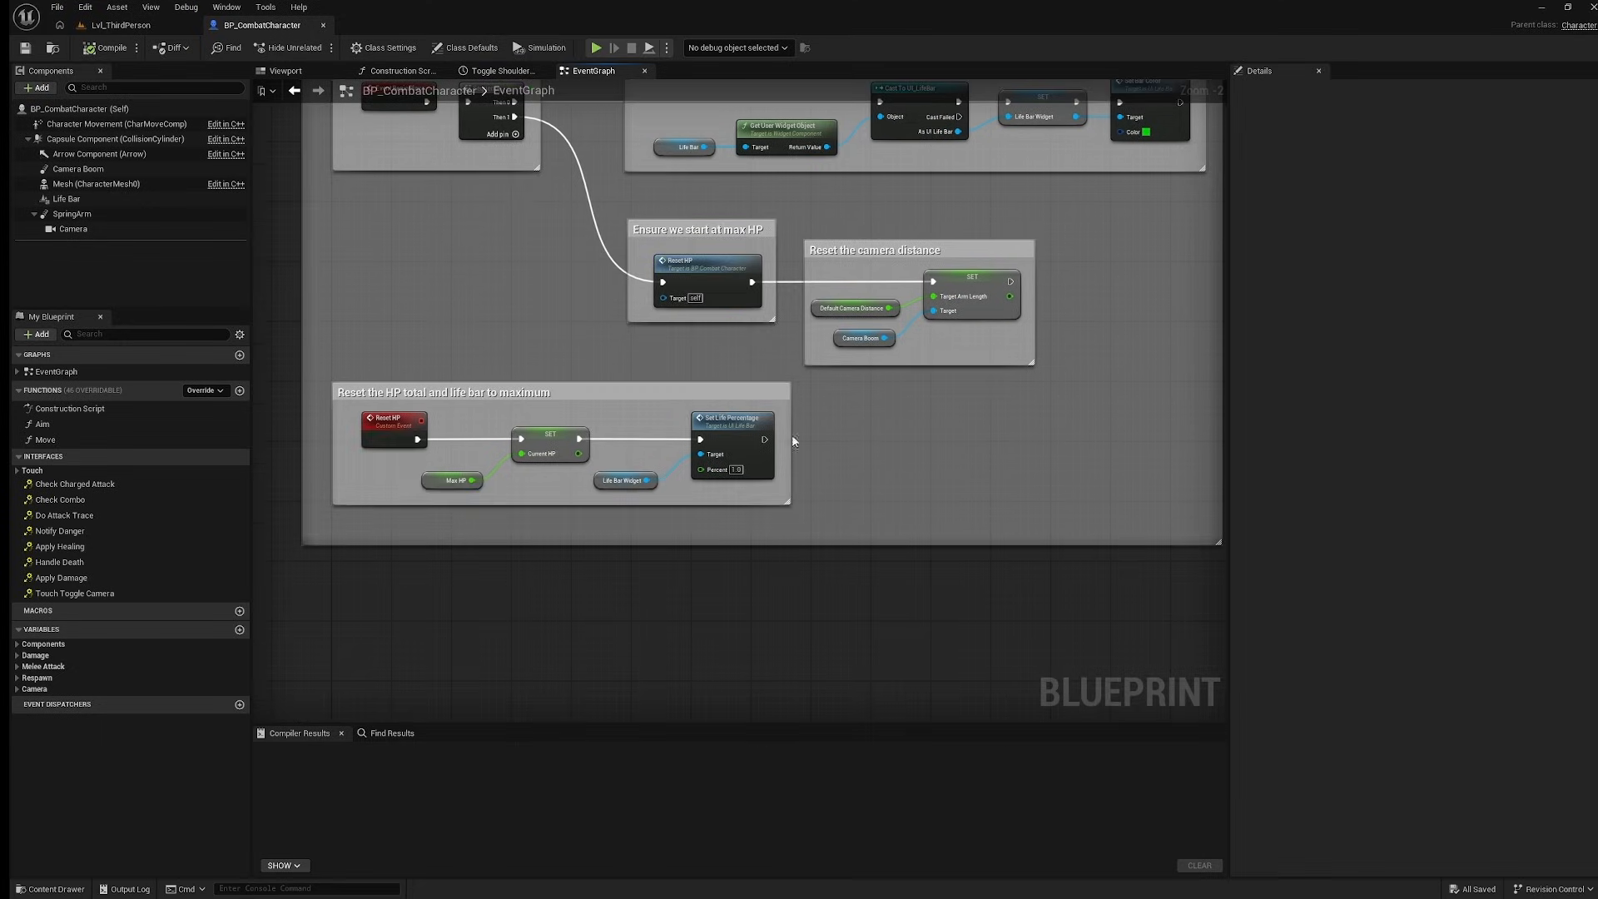
pyautogui.scroll(-5, 679, 515)
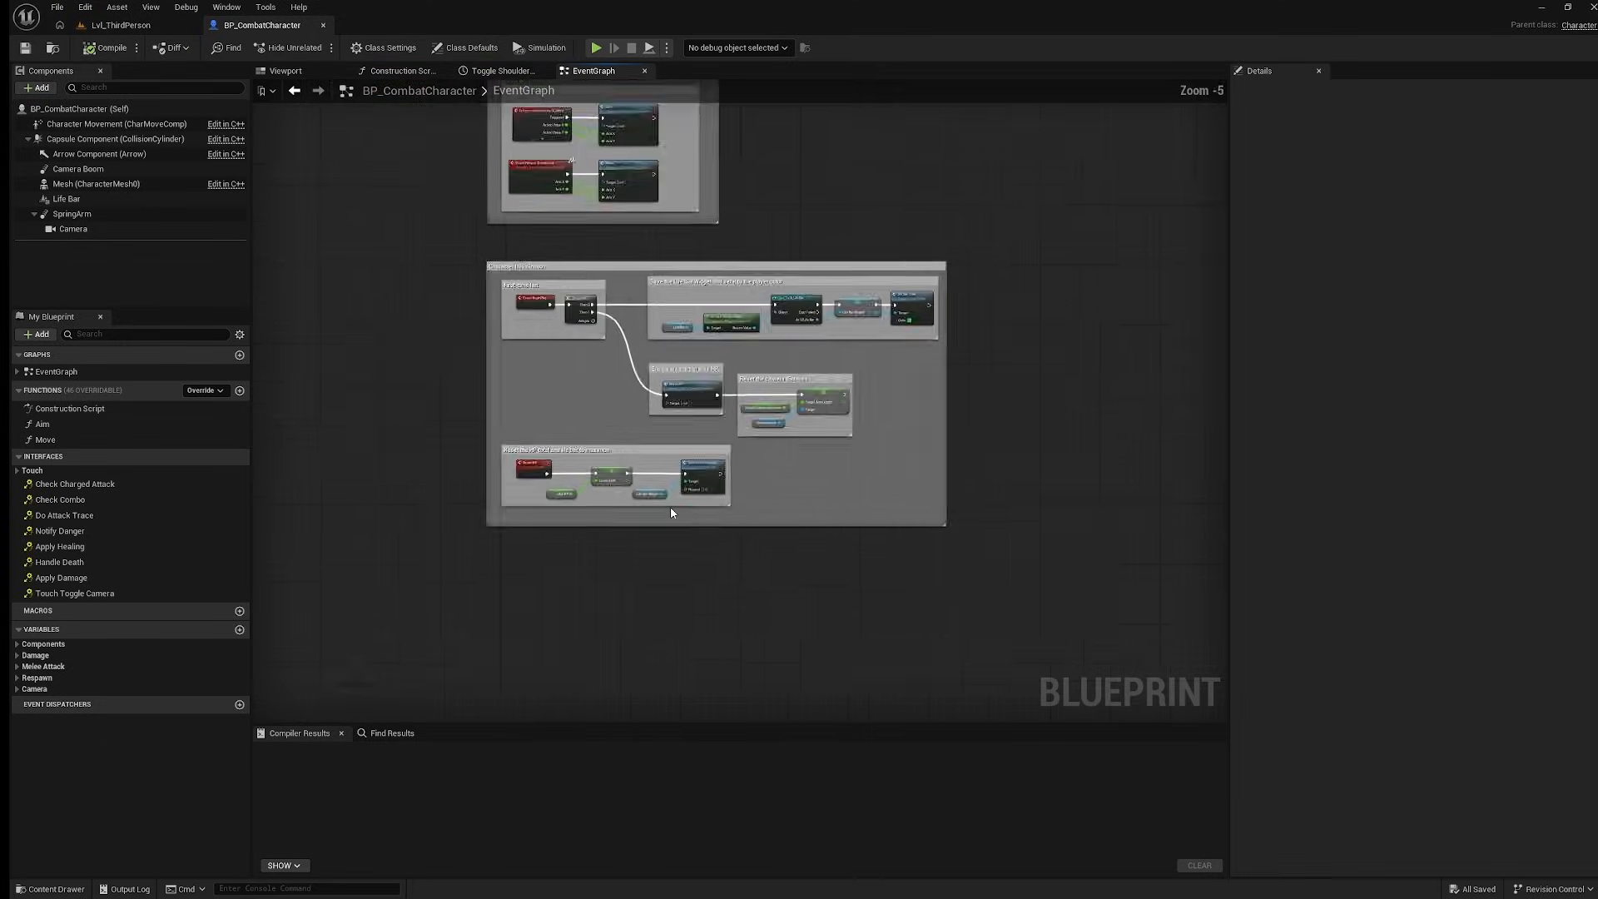
# Examine the combo attack input logic from IA_ComboAttack through the attacking check to Notify Enemies Of Attack and Play Montage.
pyautogui.moveTo(747, 603); pyautogui.dragTo(579, 223, button='right')
pyautogui.scroll(6, 449, 296)
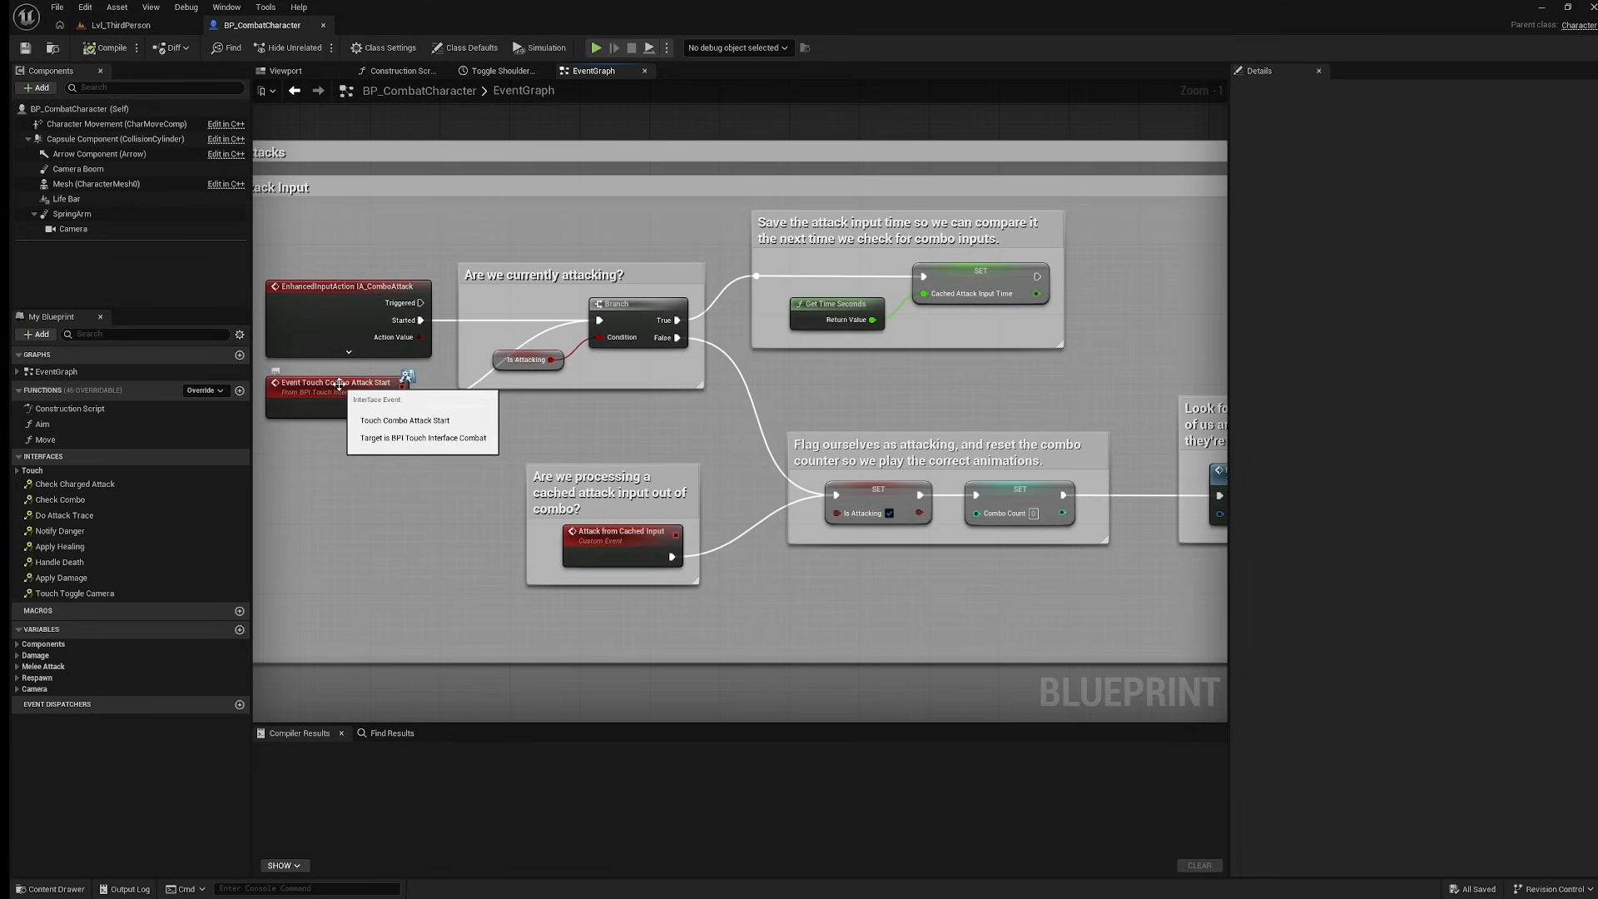
pyautogui.scroll(-1, 369, 432)
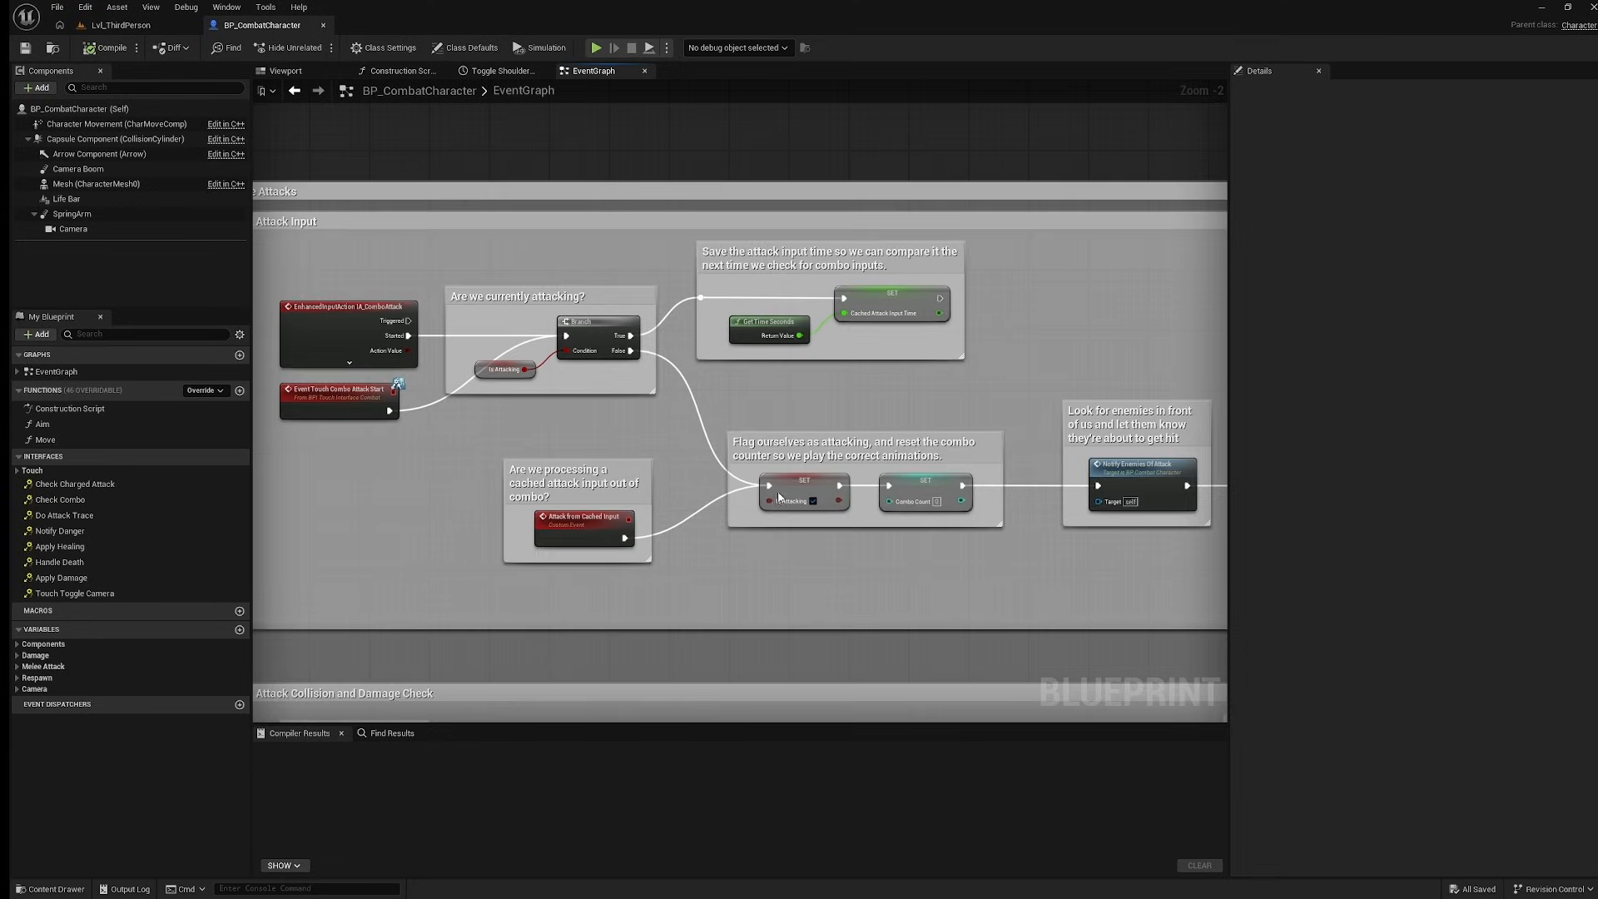
pyautogui.moveTo(812, 533)
pyautogui.mouseDown(button='right')
pyautogui.moveTo(381, 390)
pyautogui.moveTo(363, 406)
pyautogui.mouseUp(button='right')
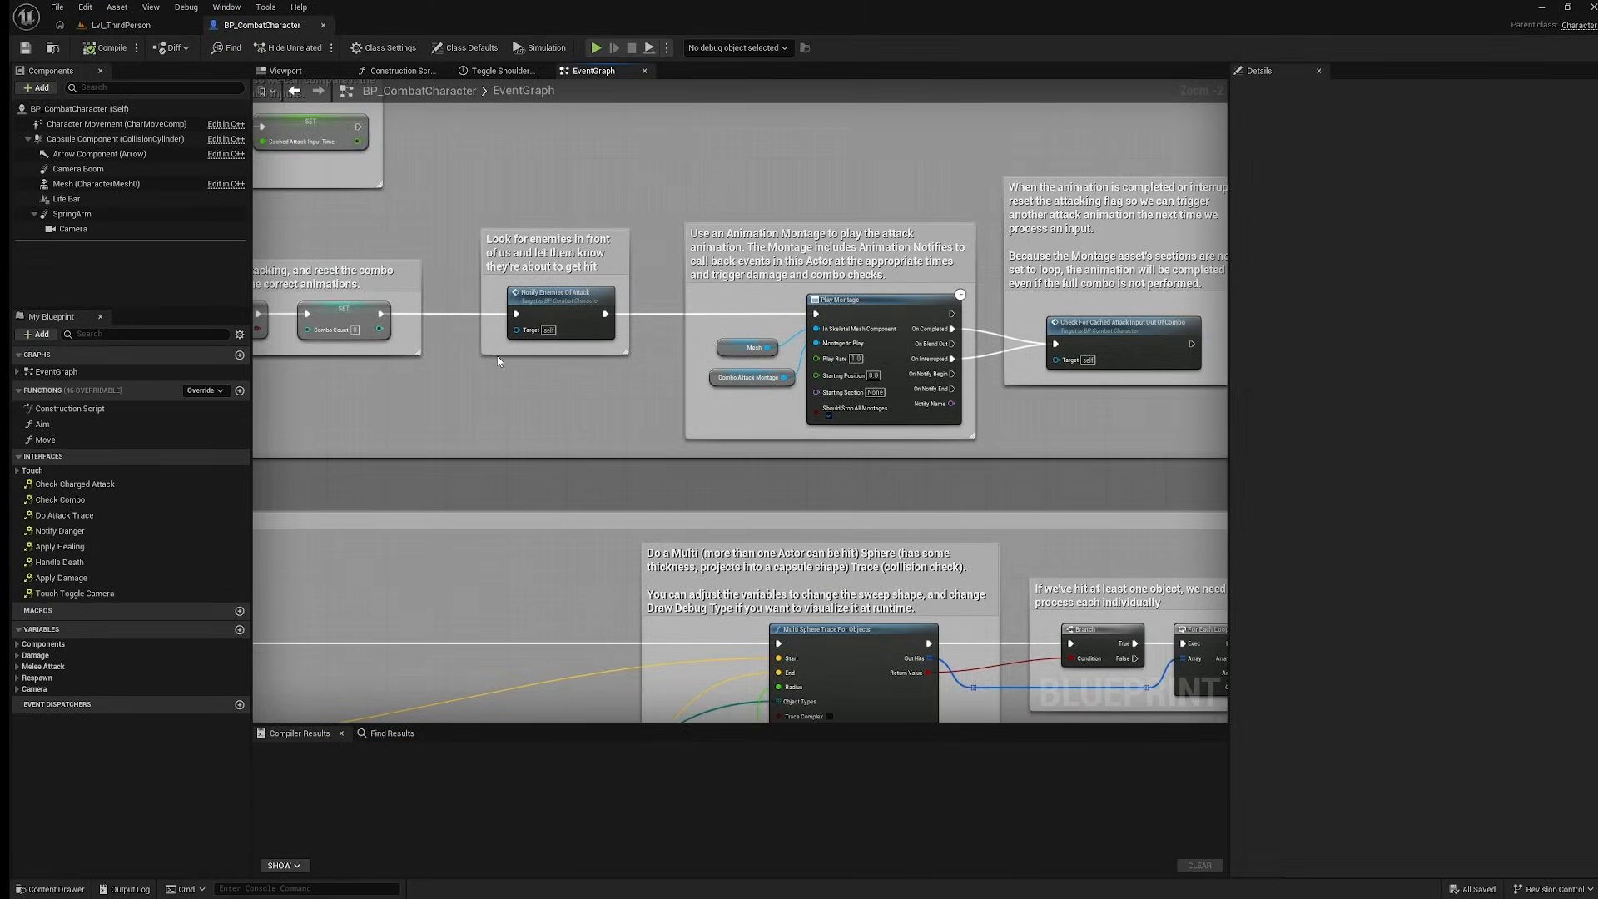
pyautogui.moveTo(497, 360); pyautogui.dragTo(429, 423, button='right')
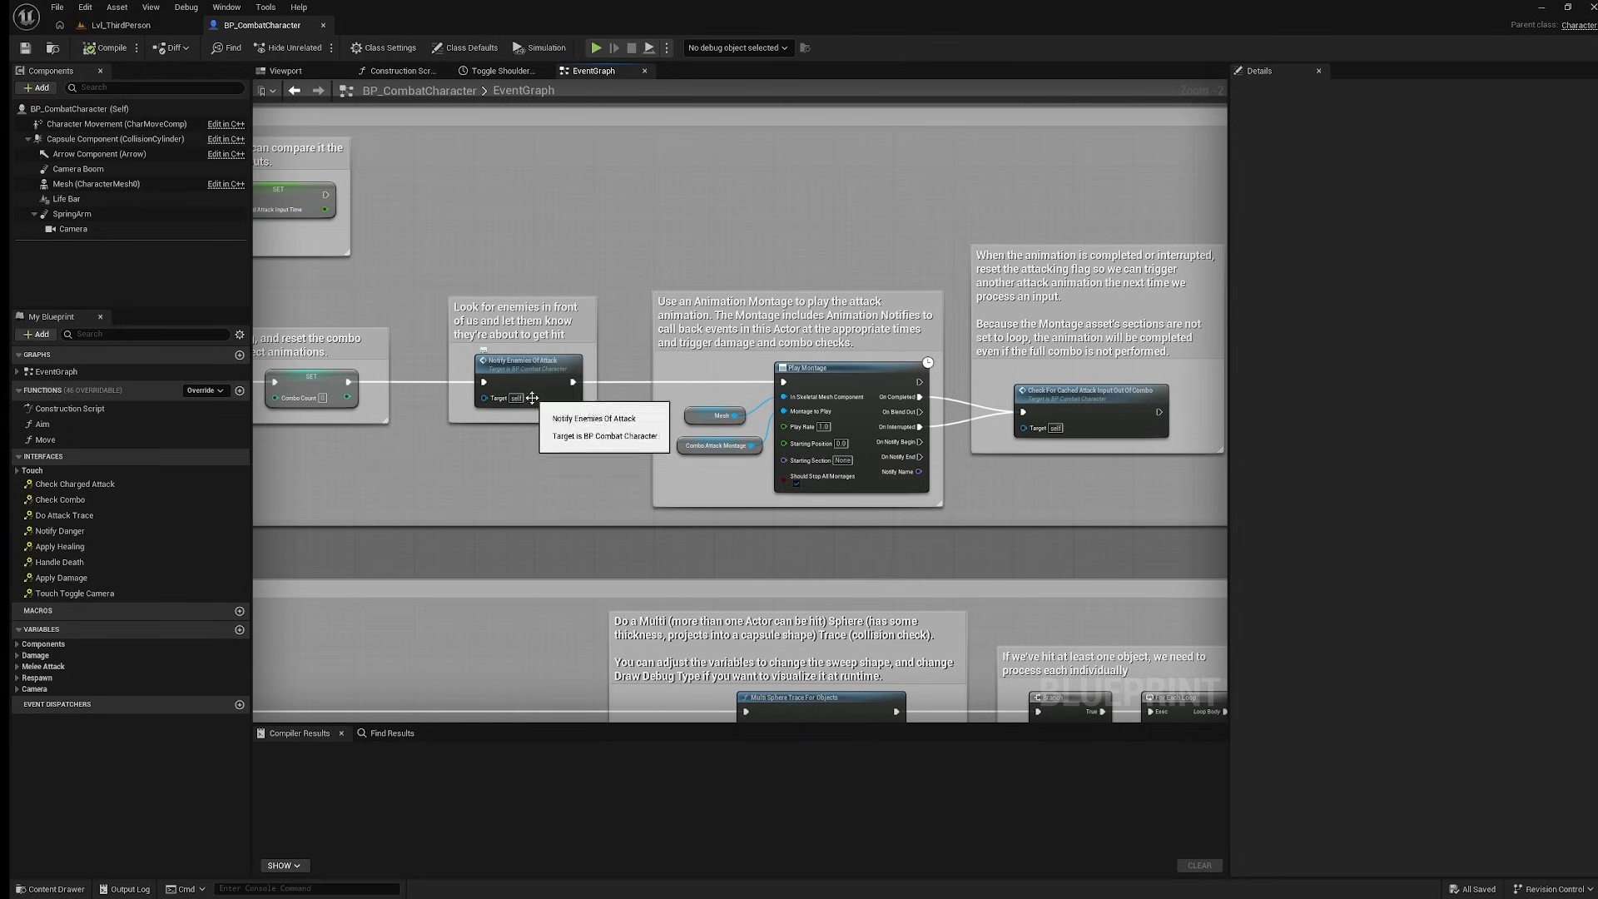
# Go to the Notify Enemies Of Attack event's definition and examine its sphere trace, hit loop and Notify Danger call.
pyautogui.doubleClick(521, 372)
pyautogui.scroll(-3, 824, 450)
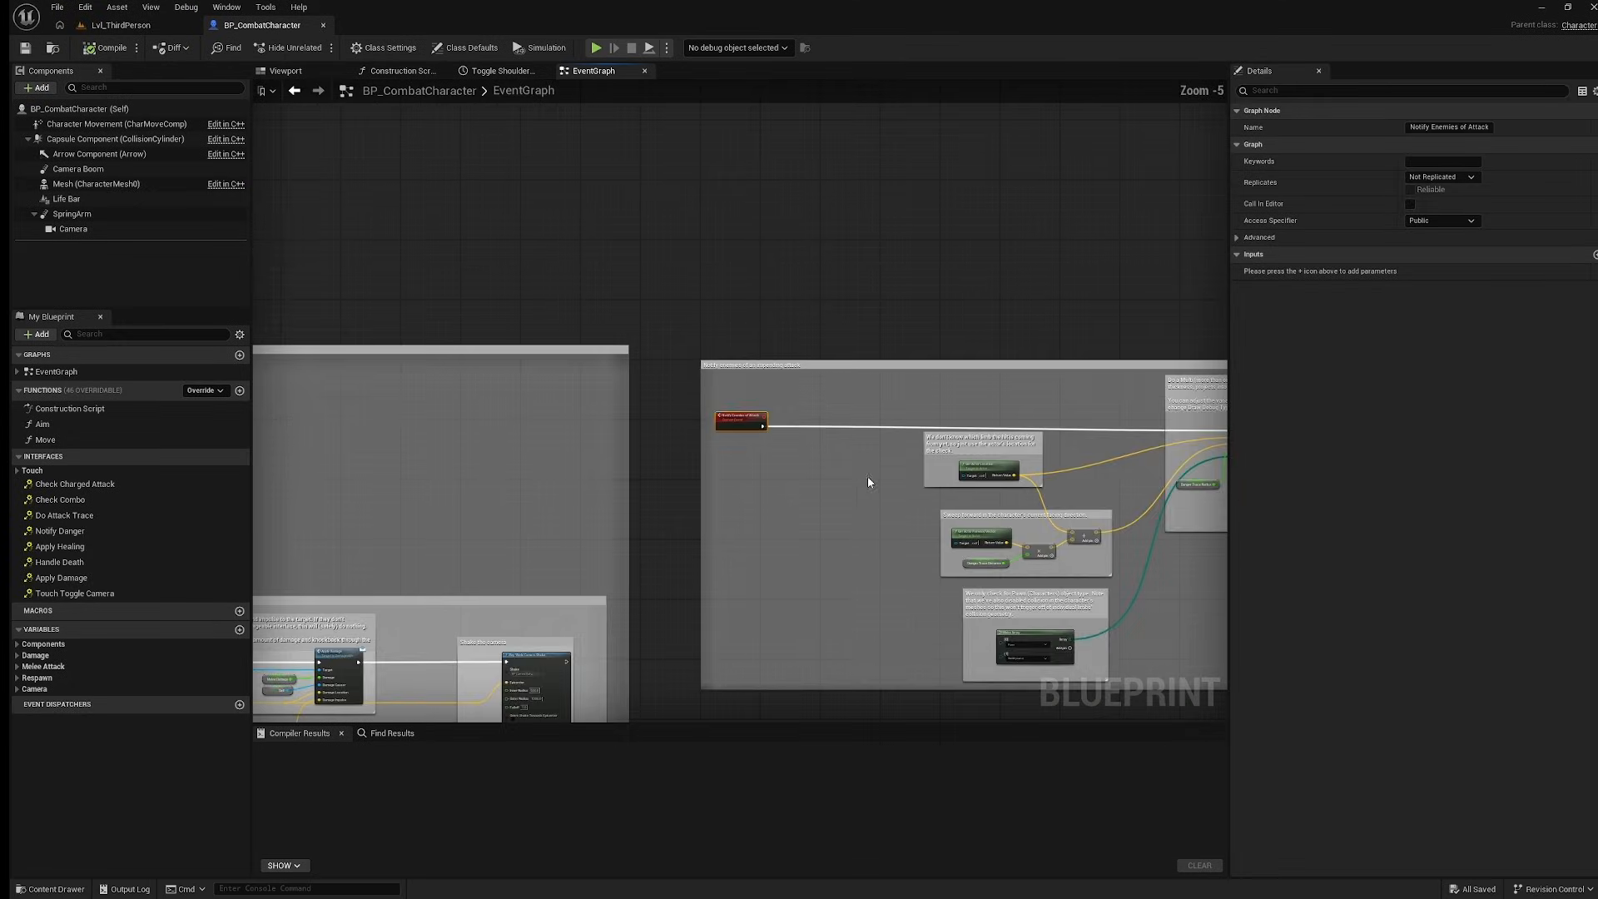
pyautogui.moveTo(892, 483)
pyautogui.mouseDown(button='right')
pyautogui.moveTo(426, 414)
pyautogui.moveTo(261, 407)
pyautogui.mouseUp(button='right')
pyautogui.scroll(2, 691, 376)
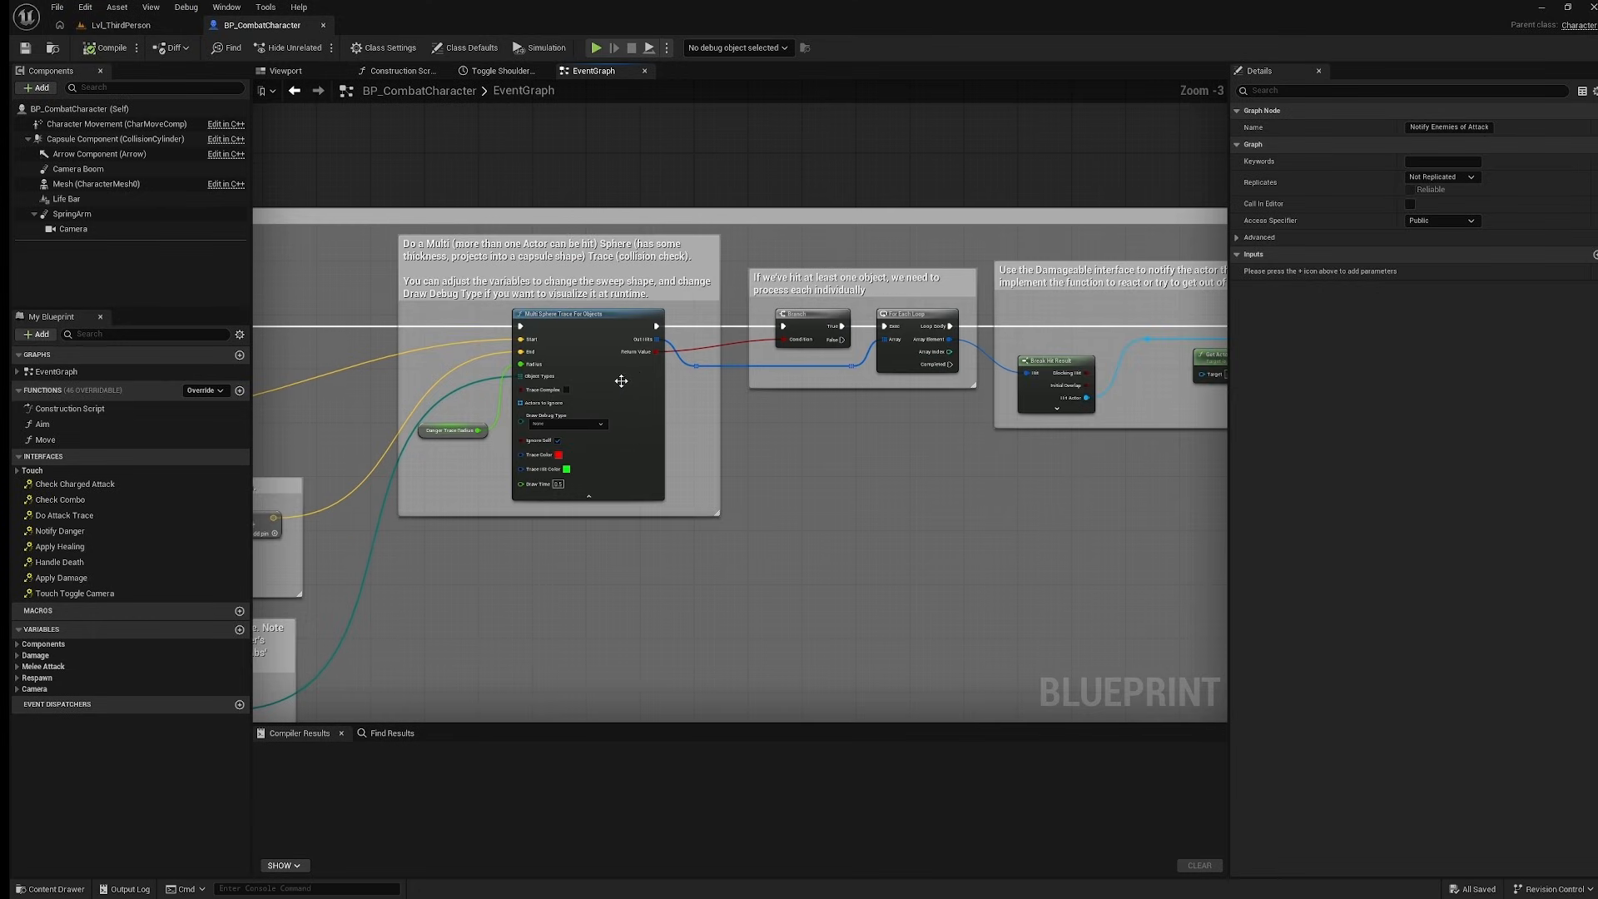
pyautogui.moveTo(894, 408); pyautogui.dragTo(627, 431, button='right')
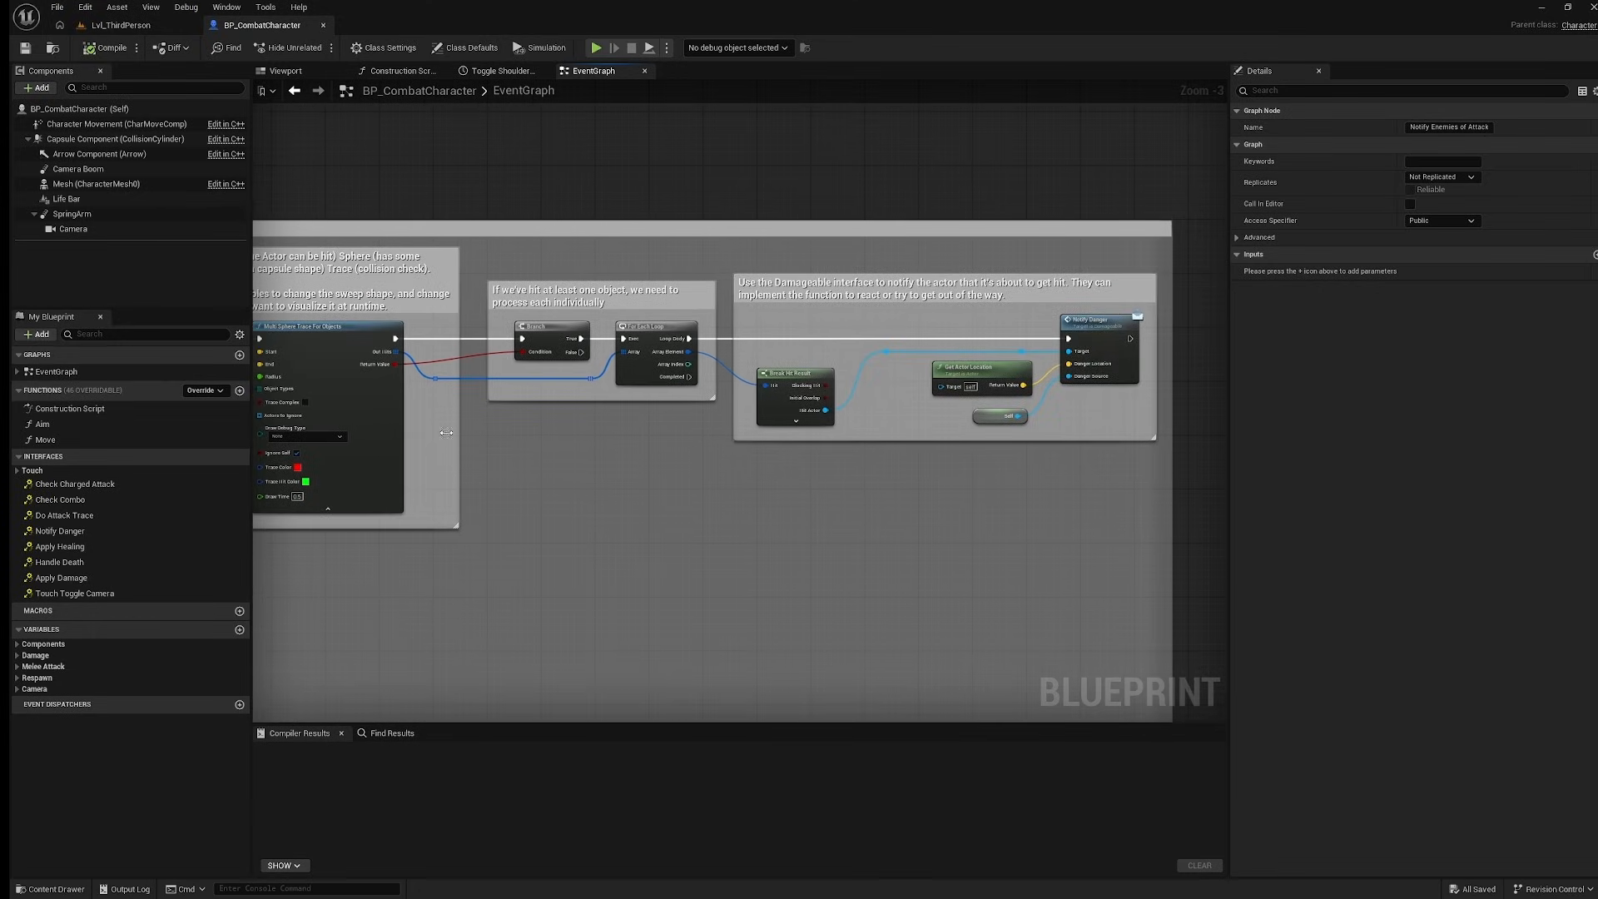
pyautogui.moveTo(367, 400); pyautogui.dragTo(682, 412, button='right')
pyautogui.click(594, 262)
# Return to the combo attack's Play Montage node and open the AM_ComboAttack montage assigned to the Combo Attack Montage variable.
pyautogui.moveTo(369, 255); pyautogui.dragTo(432, 264, button='right')
pyautogui.scroll(-4, 354, 319)
pyautogui.moveTo(354, 319); pyautogui.dragTo(1150, 309, button='right')
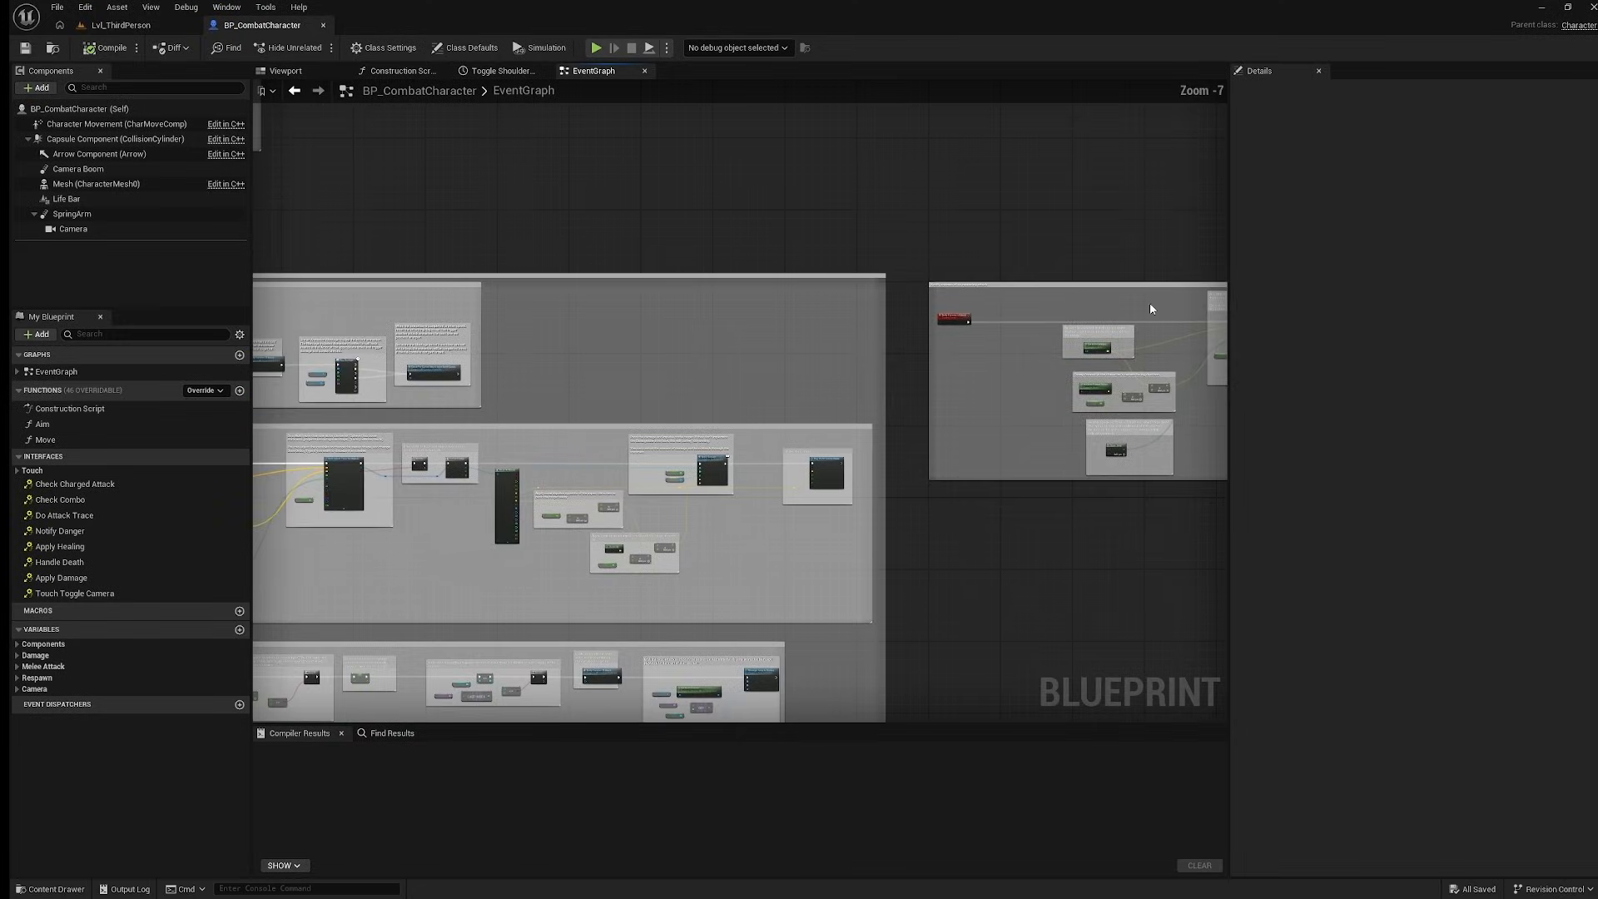
pyautogui.moveTo(524, 465); pyautogui.dragTo(797, 344, button='right')
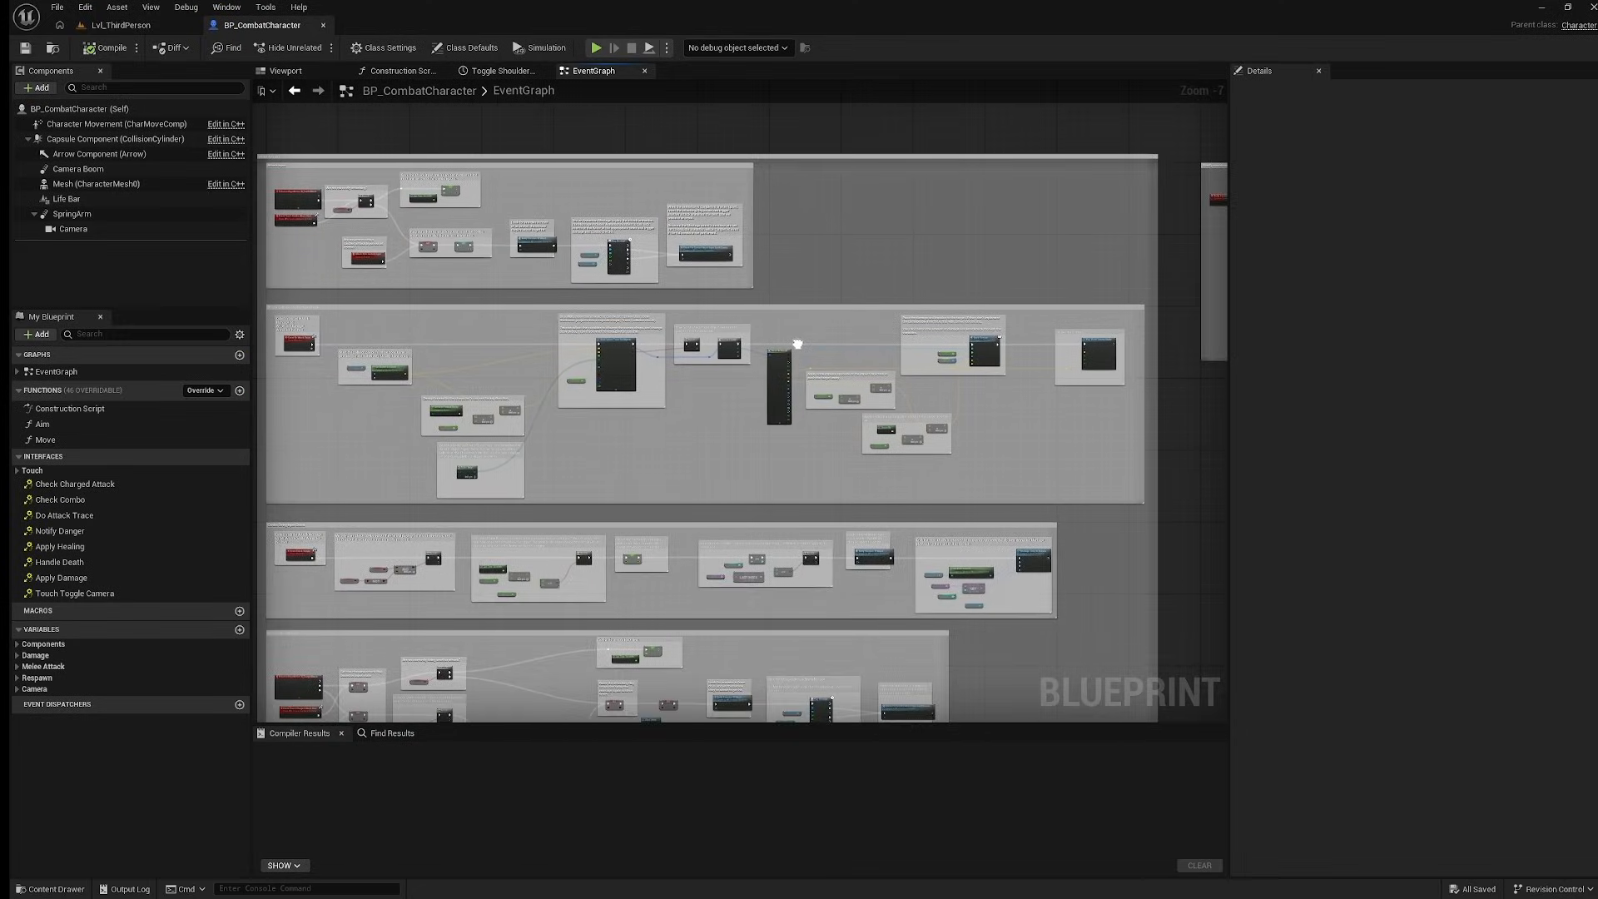
pyautogui.scroll(7, 691, 372)
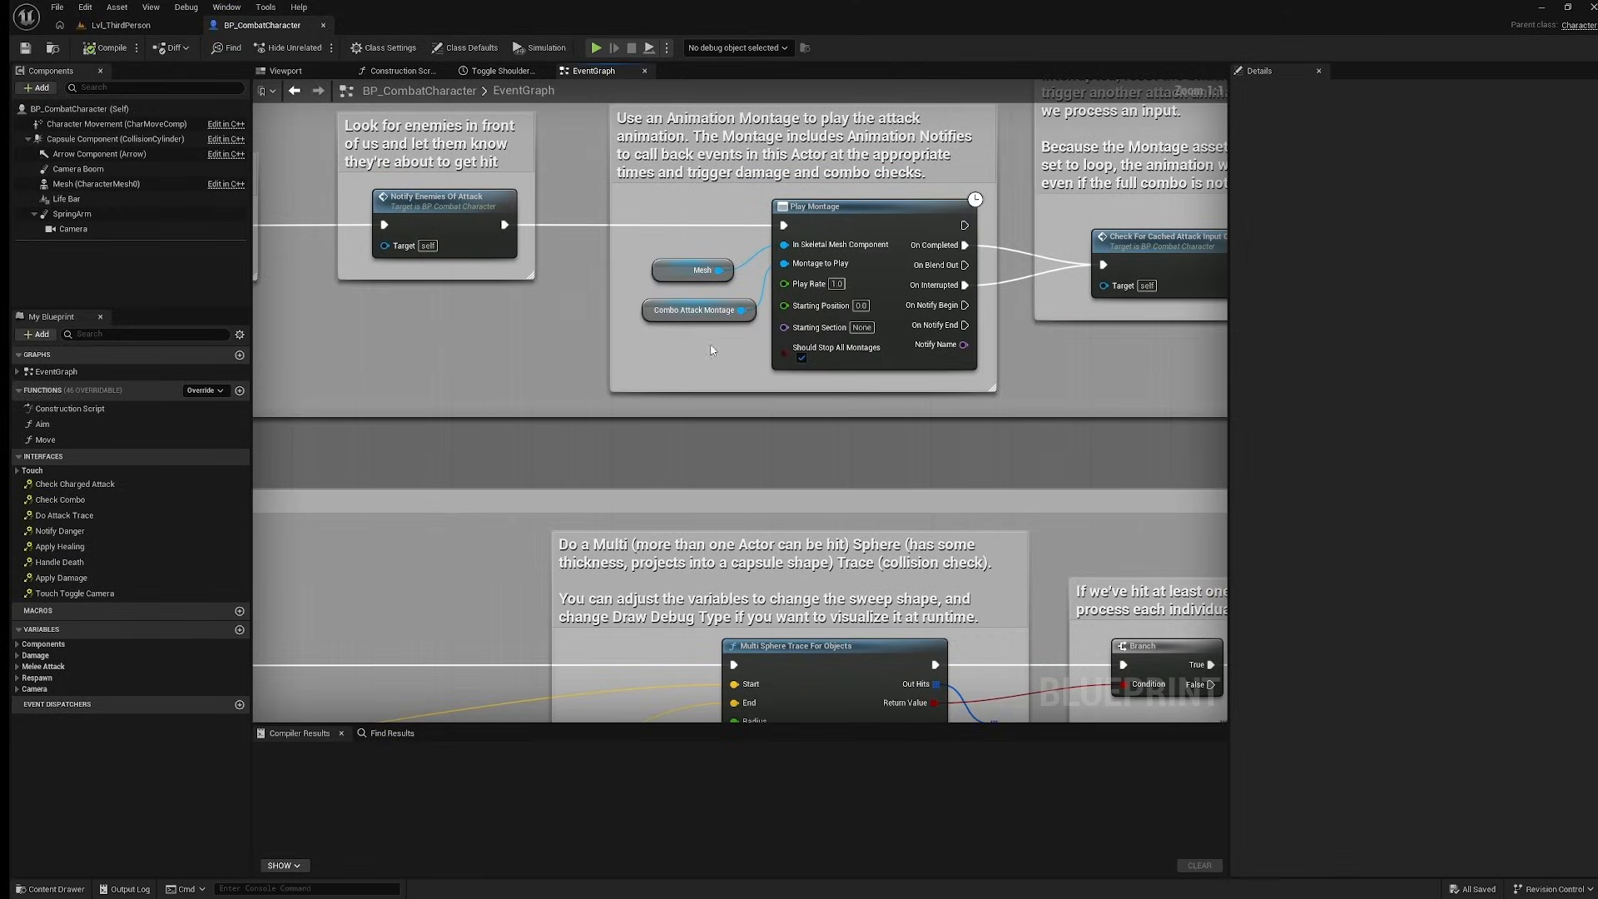
pyautogui.click(651, 318)
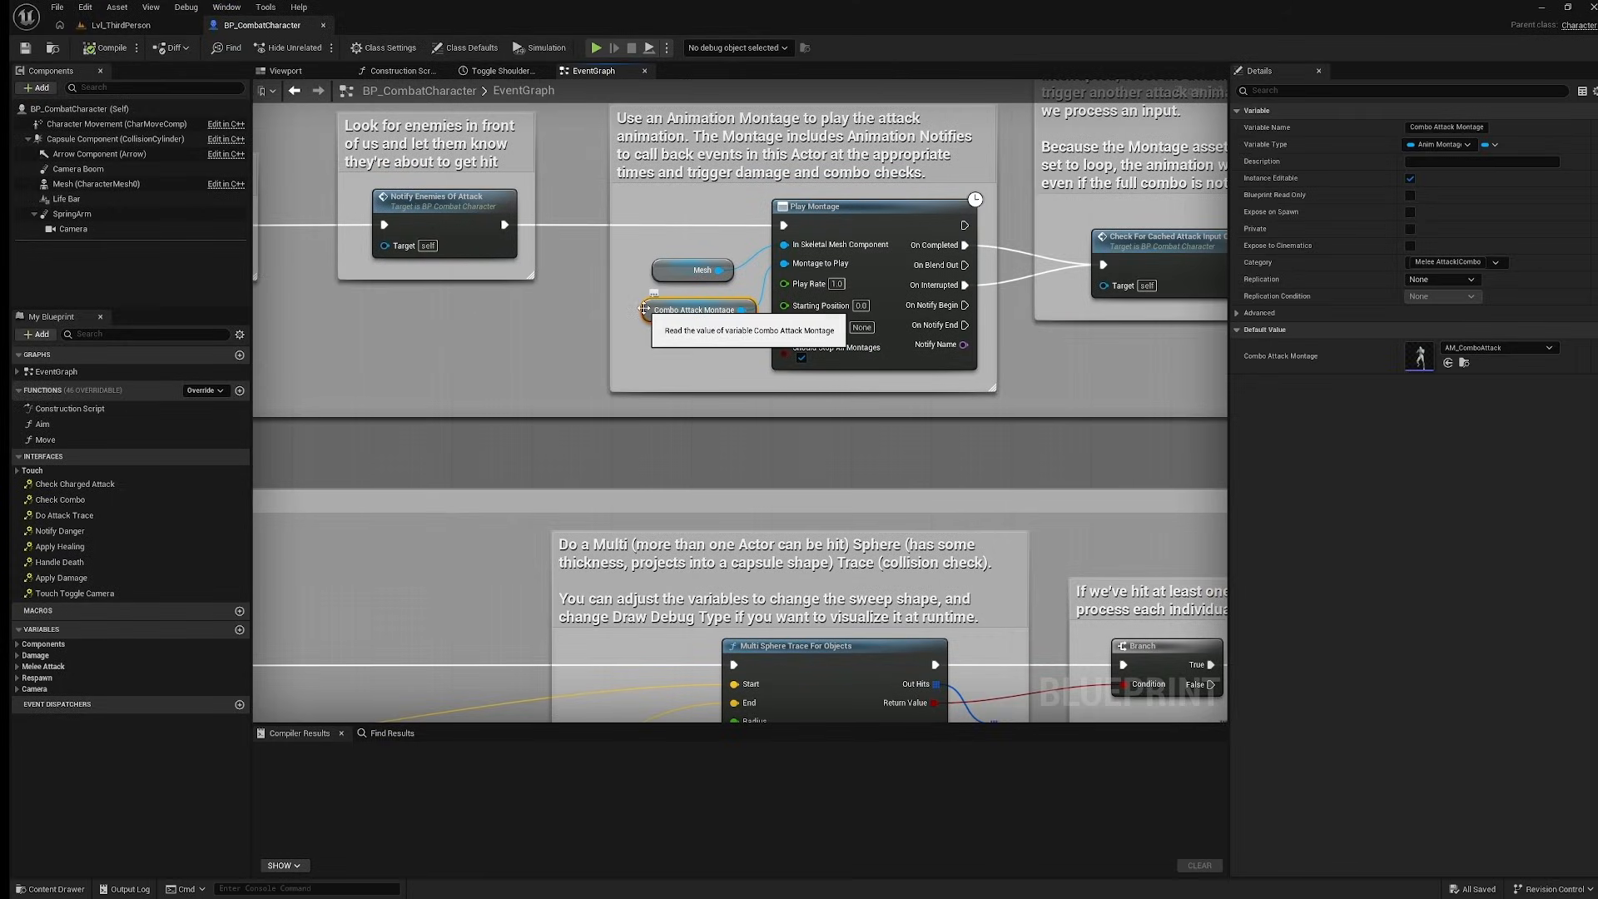
pyautogui.doubleClick(1421, 360)
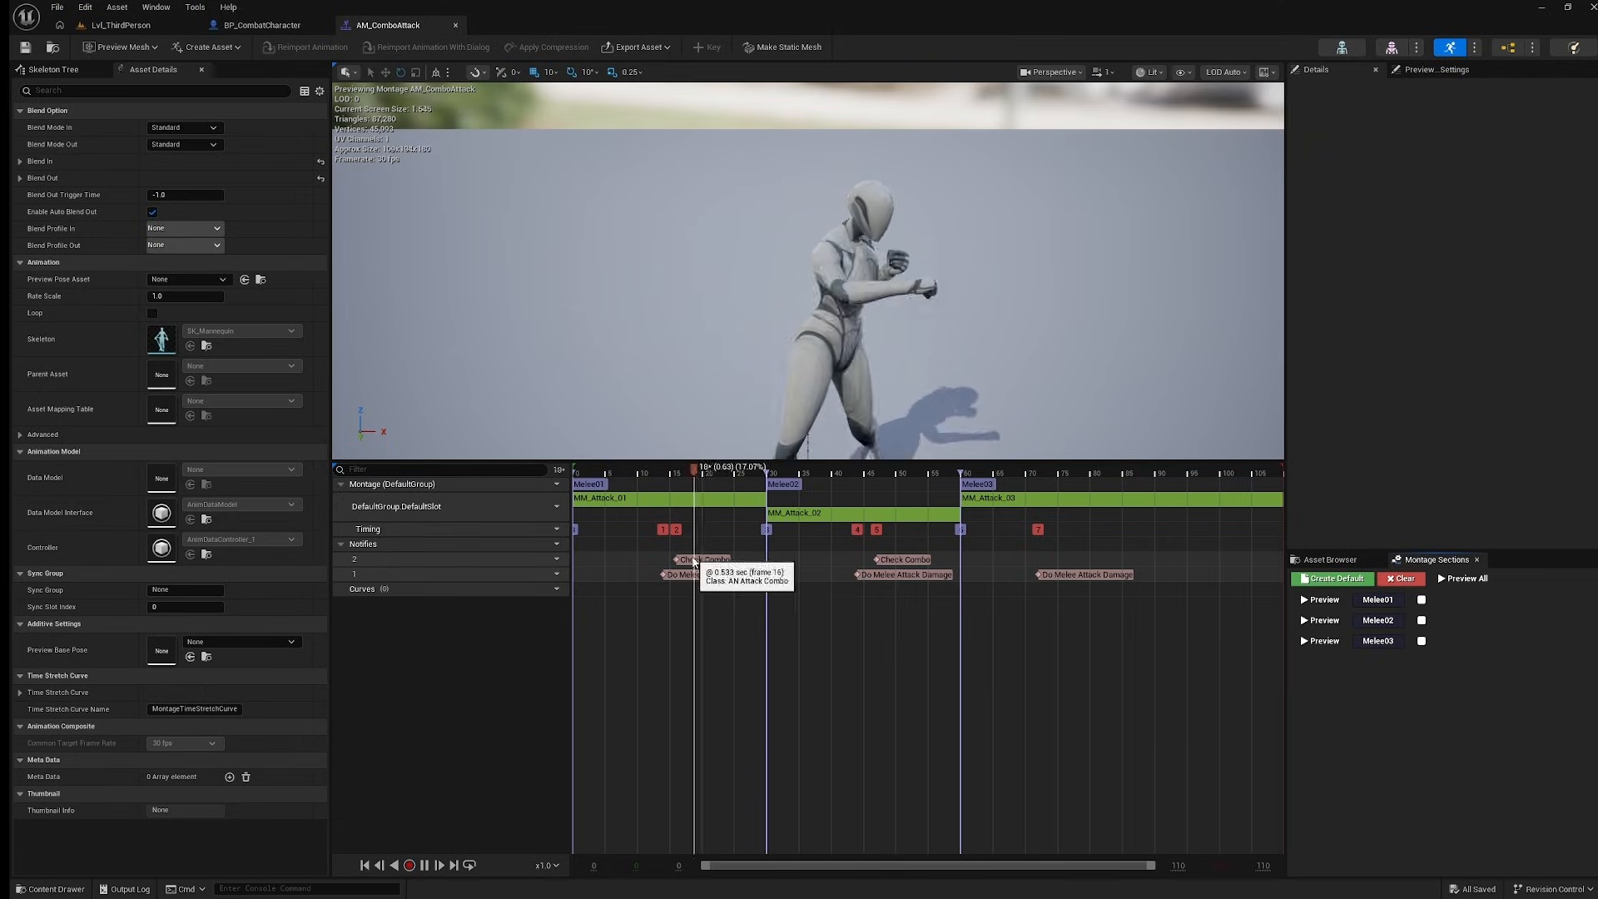
# Inspect the first Check Combo notify in the montage and scrub the timeline from Melee01 into Melee02.
pyautogui.click(702, 560)
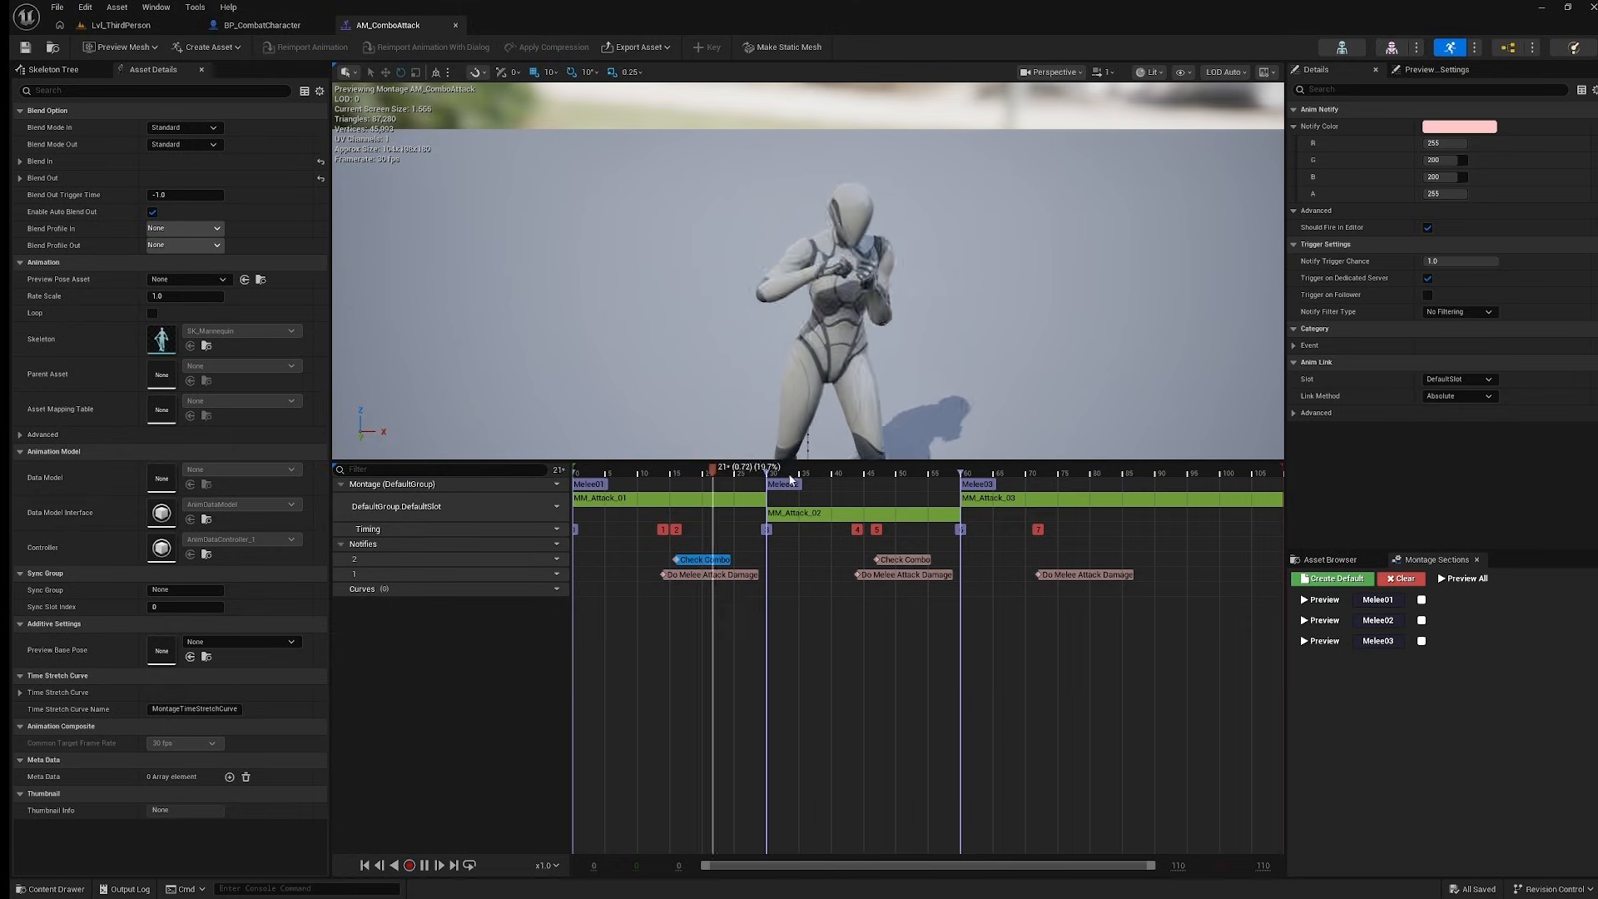
pyautogui.moveTo(618, 477); pyautogui.dragTo(777, 486)
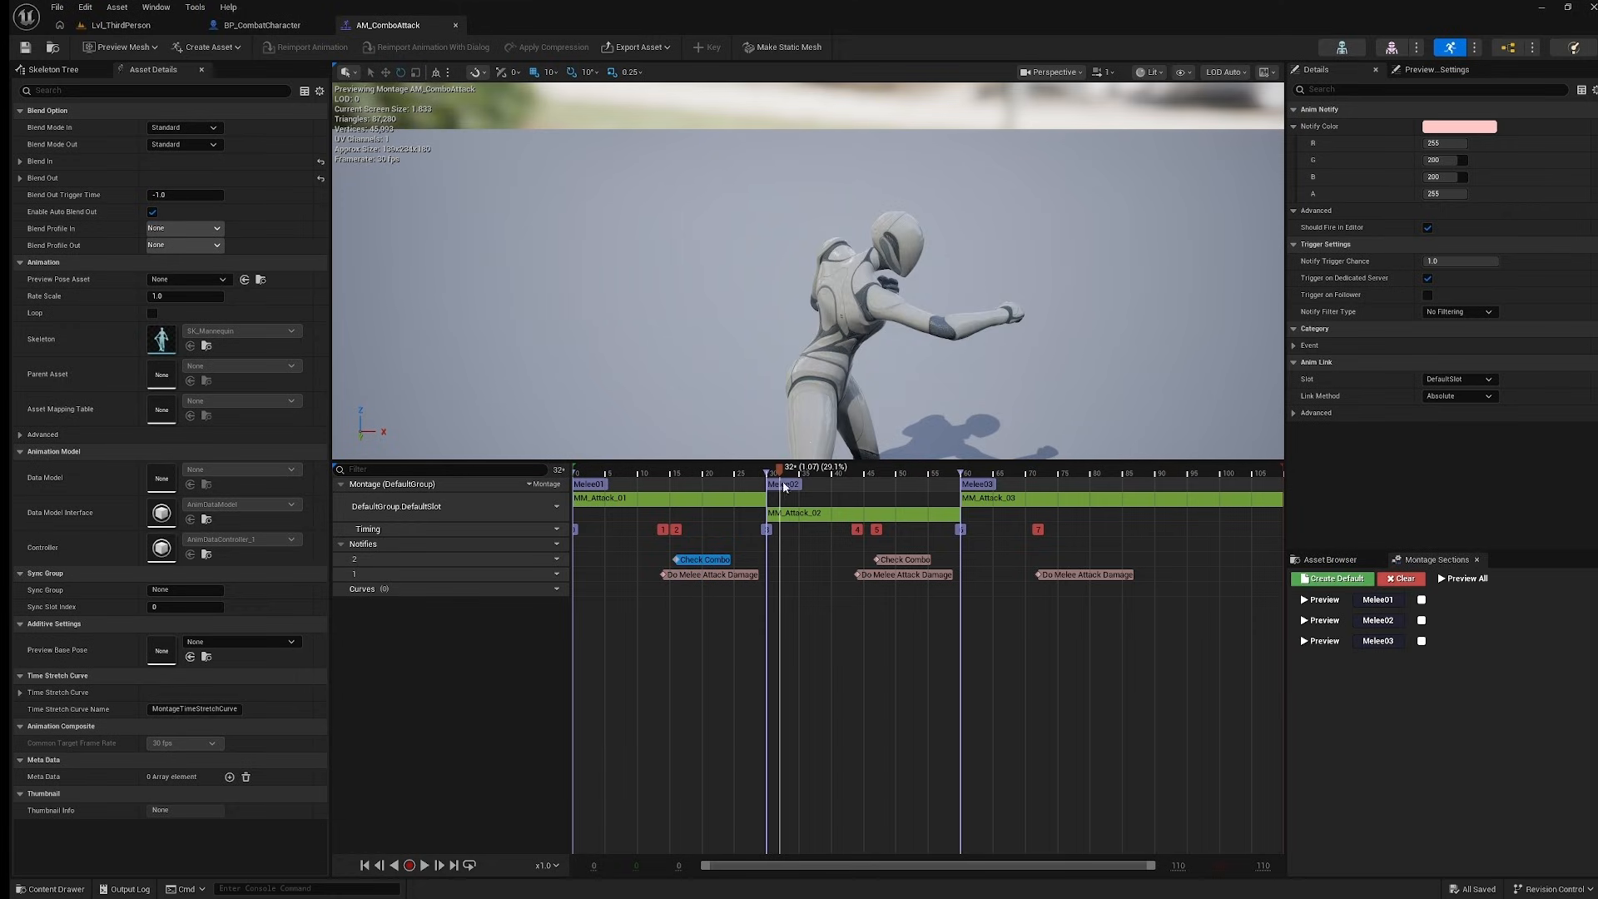
pyautogui.press('space')
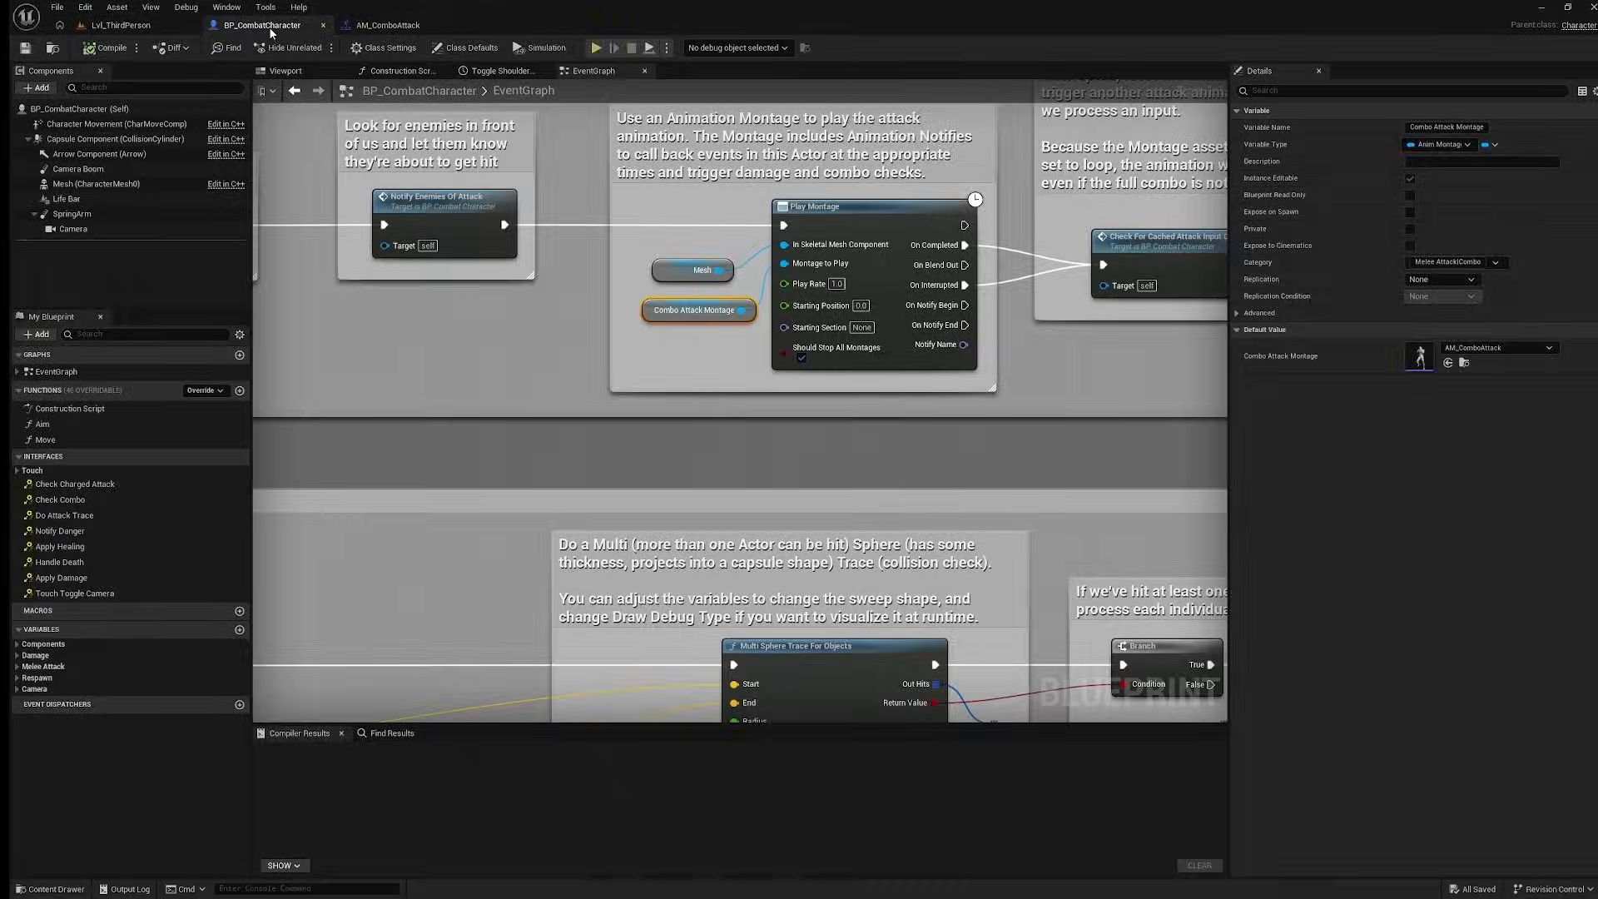
# Return to BP_CombatCharacter's event graph and examine Event Do Attack Trace in the Attack Collision and Damage Check section.
pyautogui.click(268, 27)
pyautogui.scroll(-3, 611, 380)
pyautogui.moveTo(466, 418)
pyautogui.mouseDown(button='right')
pyautogui.moveTo(617, 332)
pyautogui.moveTo(1216, 200)
pyautogui.mouseUp(button='right')
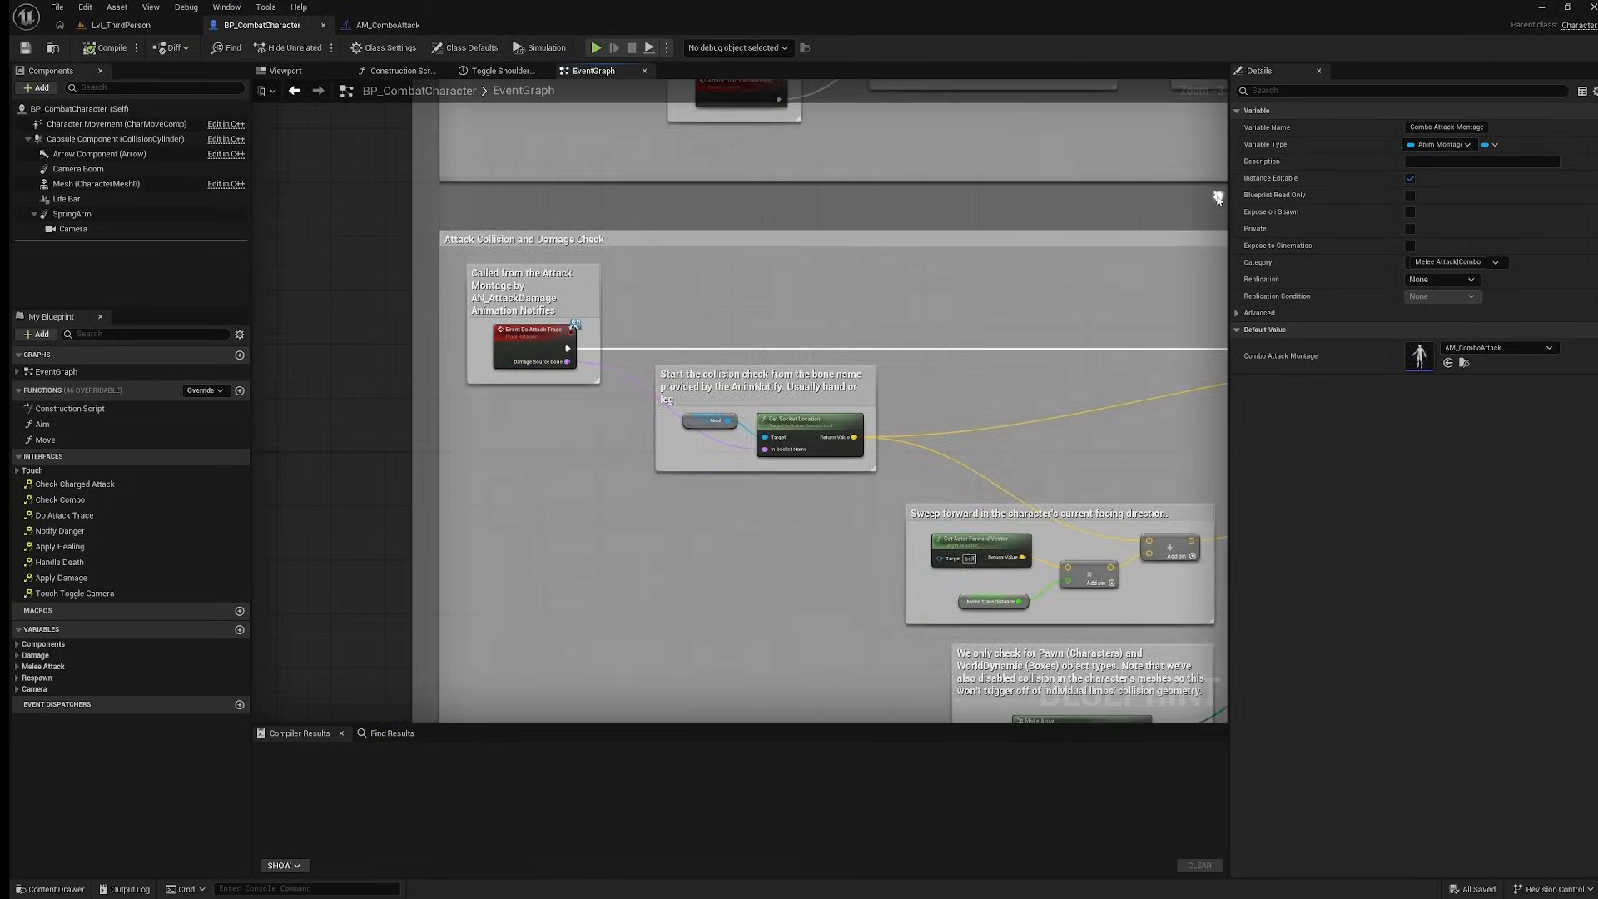
pyautogui.scroll(3, 543, 355)
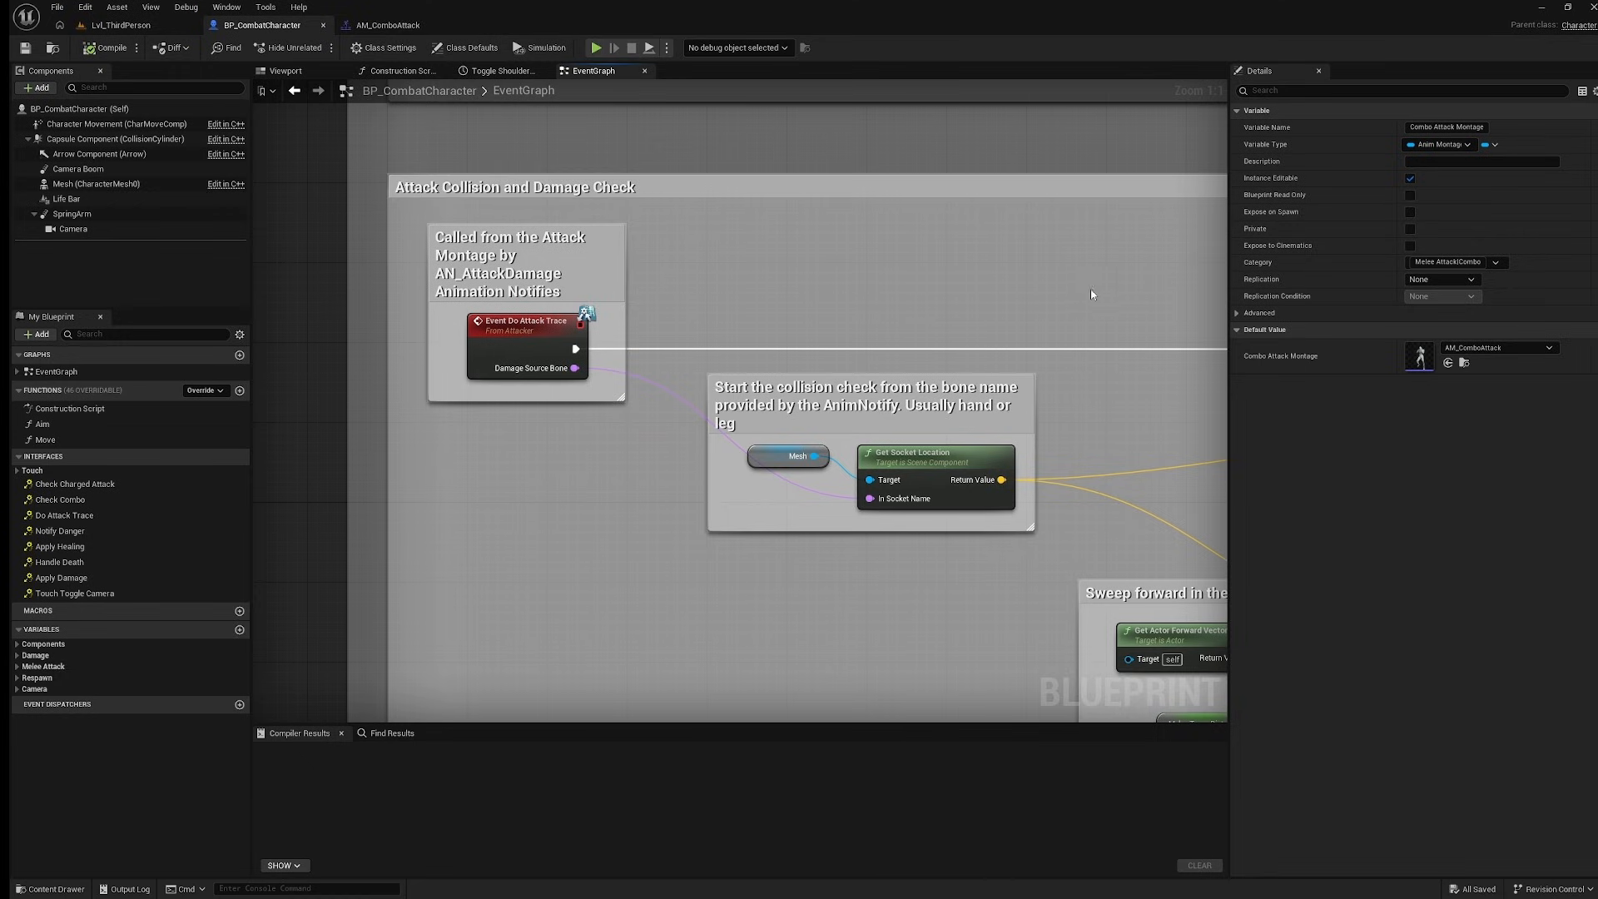
# Set the Draw Debug Type of the attack's Multi Sphere Trace For Objects node to For Duration.
pyautogui.moveTo(1117, 286)
pyautogui.mouseDown(button='right')
pyautogui.moveTo(974, 311)
pyautogui.moveTo(310, 283)
pyautogui.mouseUp(button='right')
pyautogui.scroll(-3, 1071, 301)
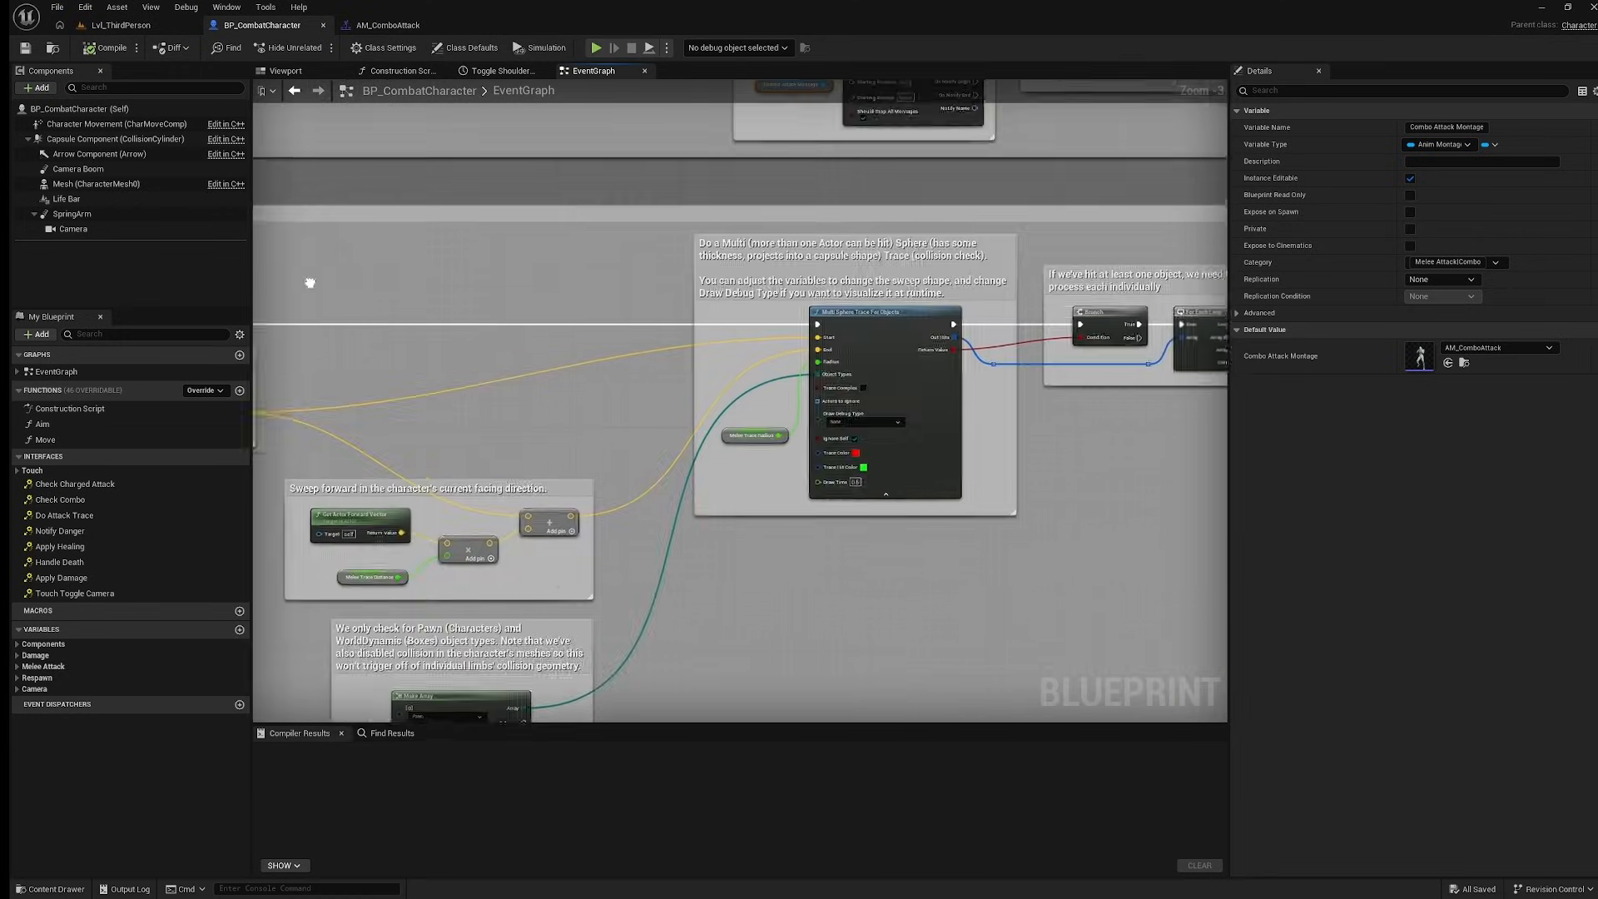
pyautogui.scroll(3, 738, 412)
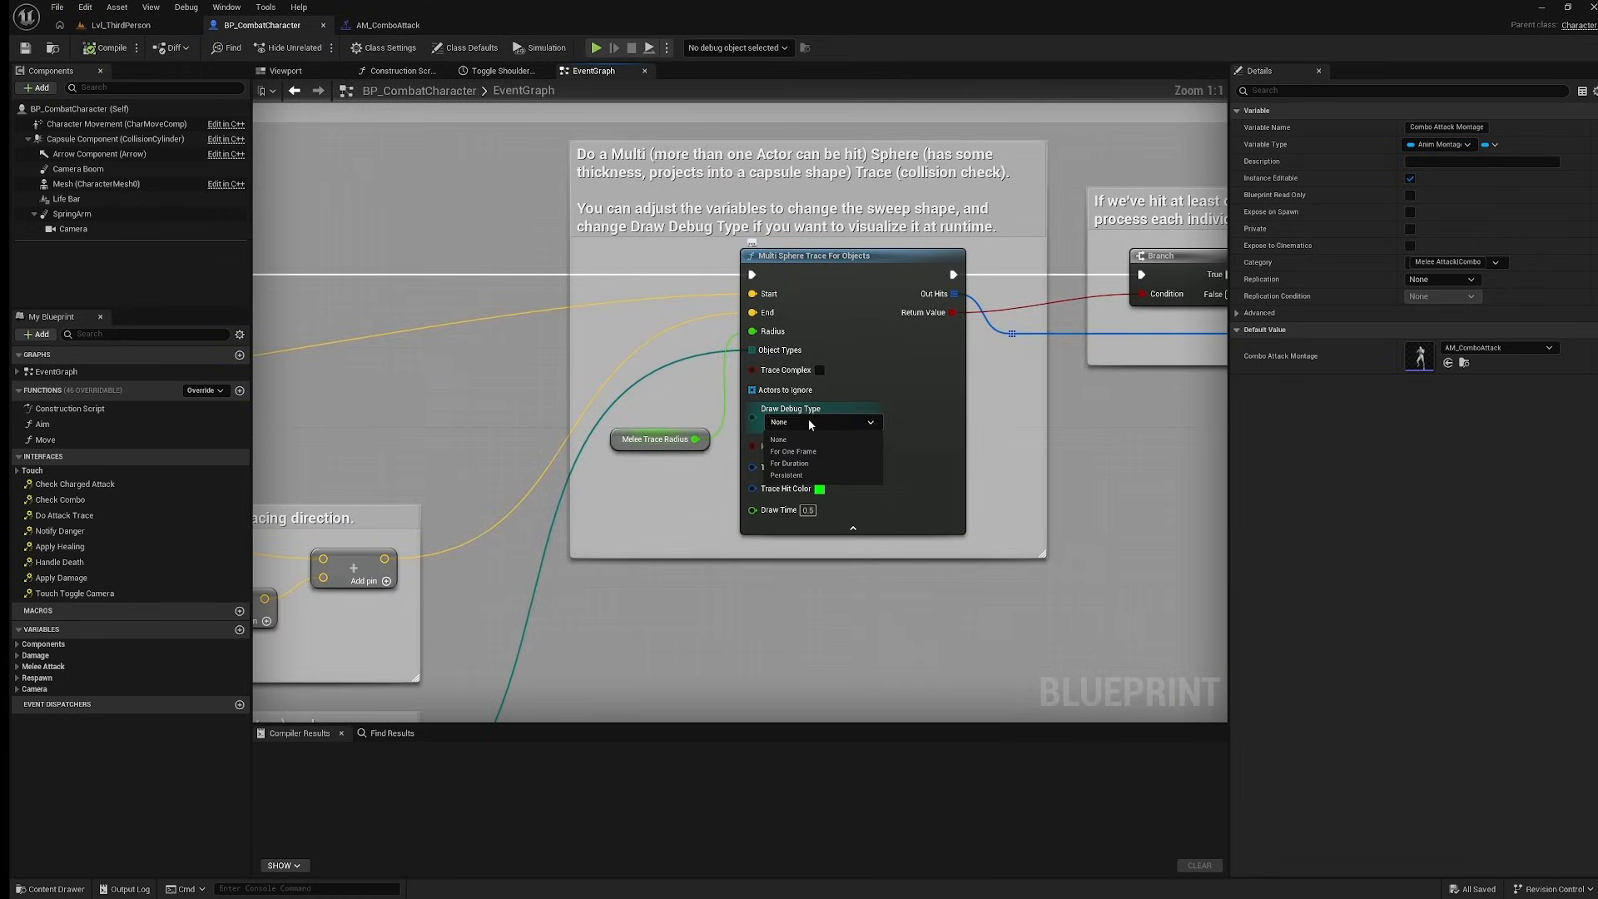
pyautogui.click(799, 463)
# Examine the Combo String Input Check from Event Check Combo through the input timing test to Montage Jump to Section.
pyautogui.scroll(-3, 679, 416)
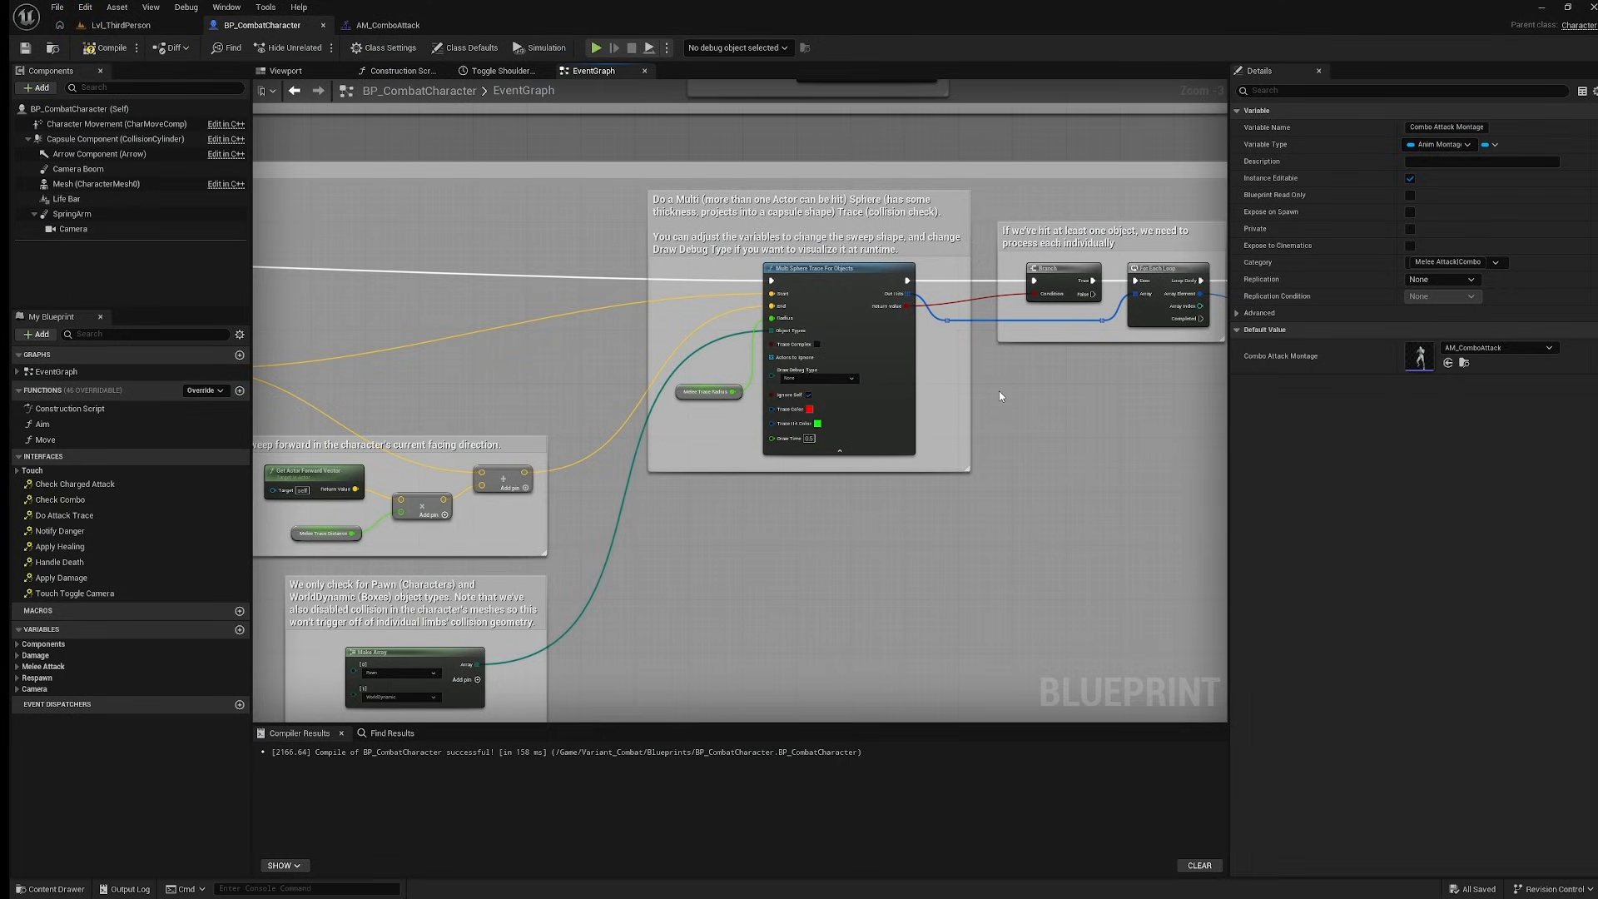
pyautogui.scroll(-4, 982, 404)
pyautogui.scroll(5, 599, 398)
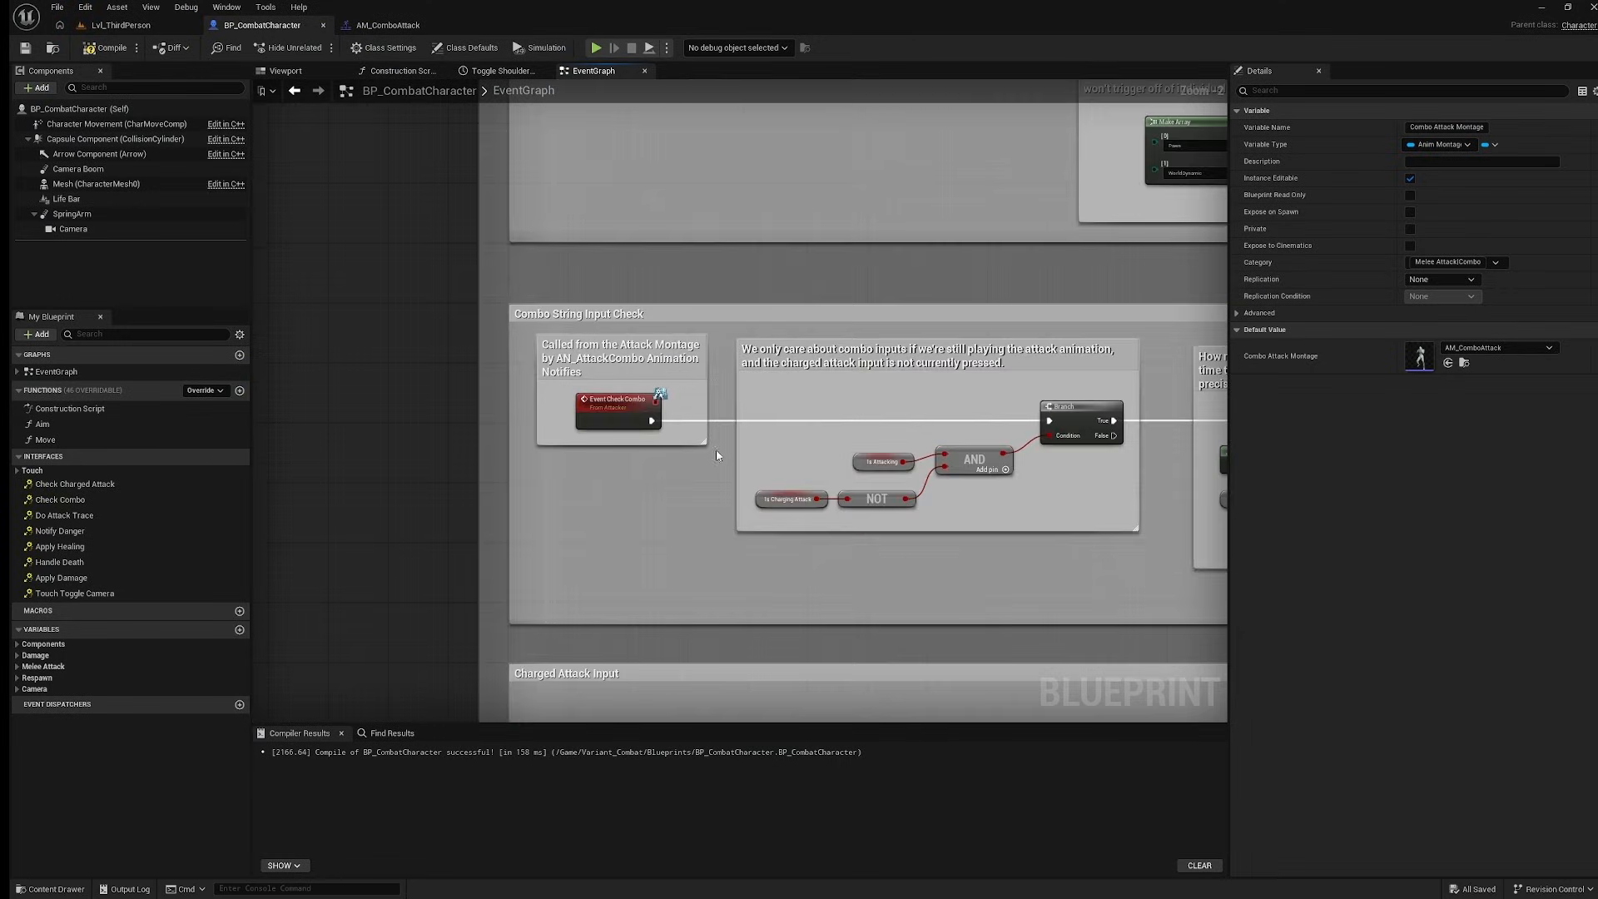
pyautogui.moveTo(858, 441); pyautogui.dragTo(274, 393, button='right')
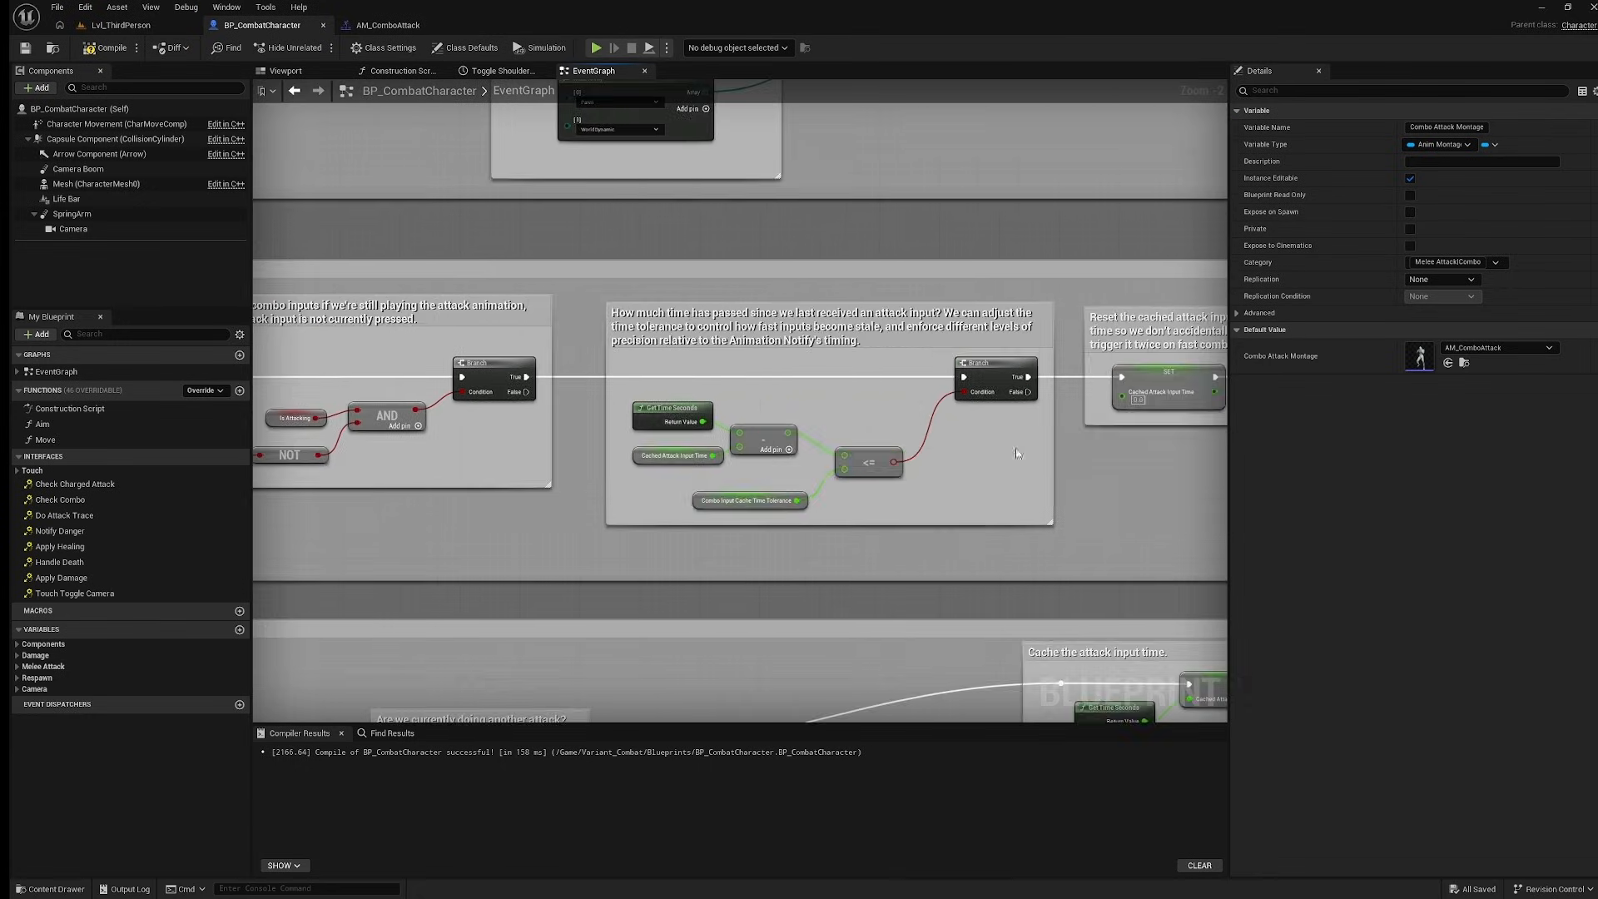
pyautogui.moveTo(1023, 451); pyautogui.dragTo(185, 460, button='right')
pyautogui.moveTo(1031, 481); pyautogui.dragTo(406, 470, button='right')
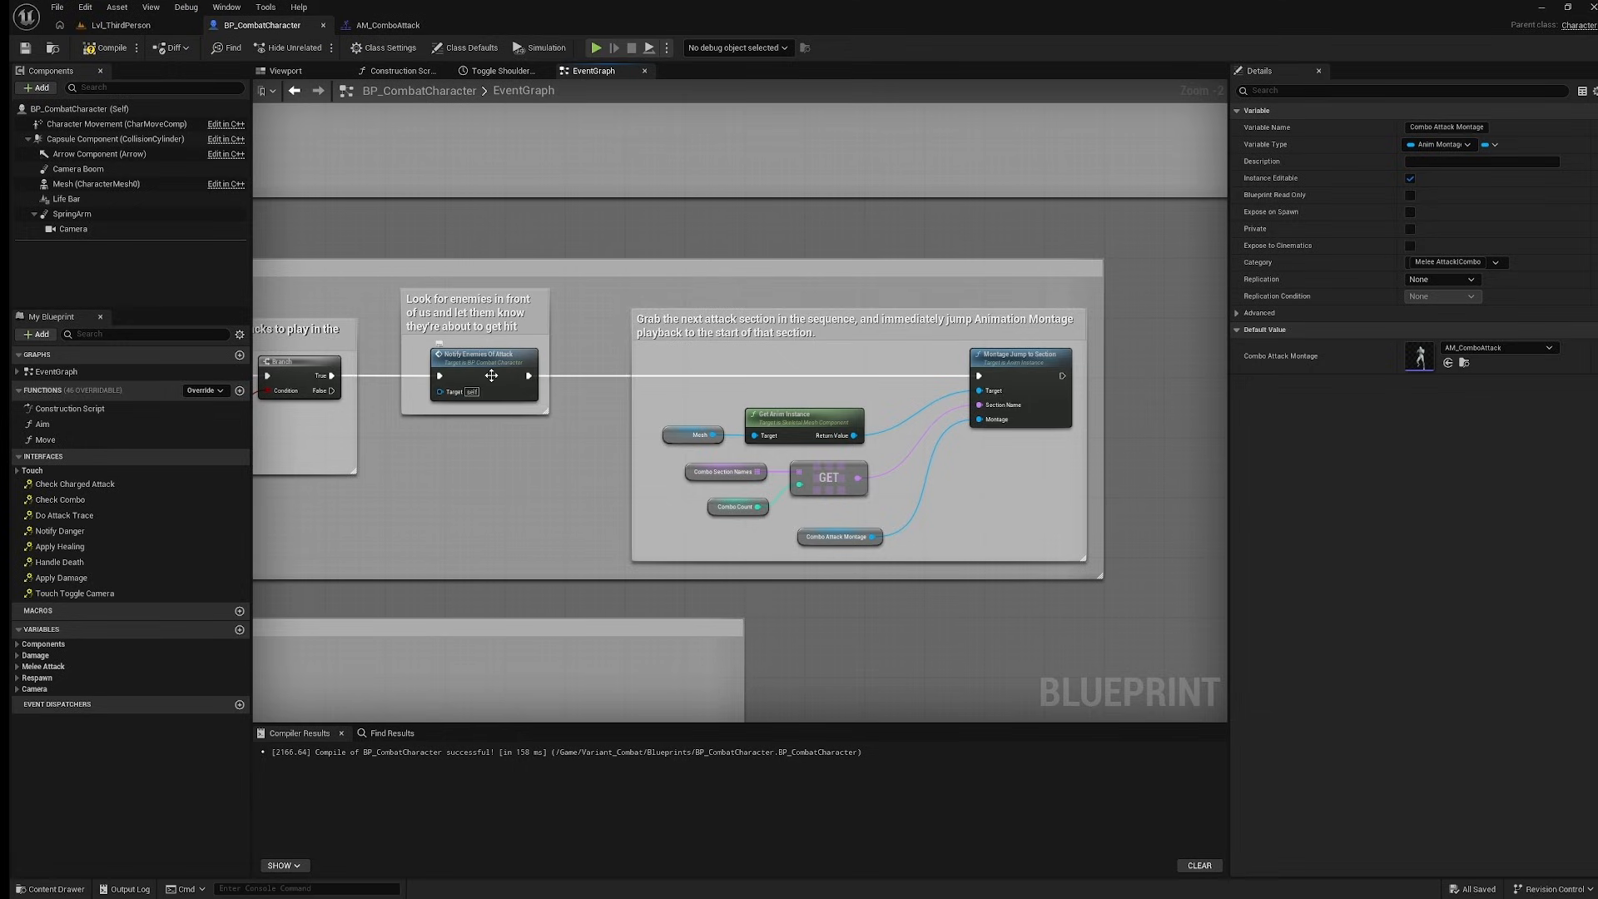
# Inspect the default values of the Combo Section Names variable and the Montage Jump to Section node that uses them.
pyautogui.click(693, 478)
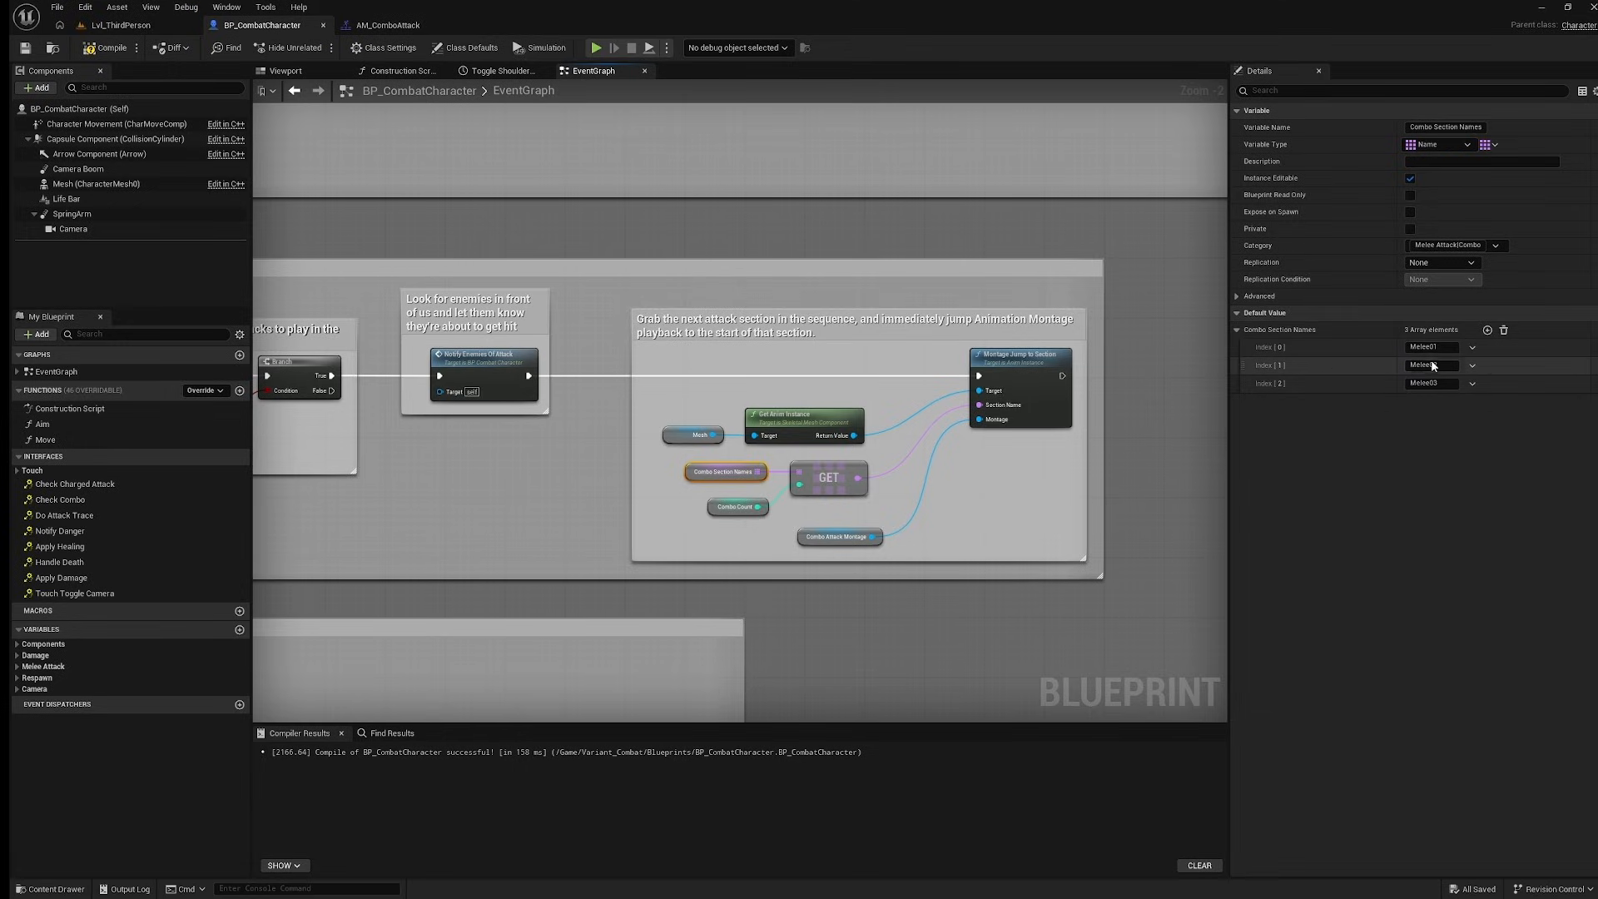
pyautogui.click(1041, 364)
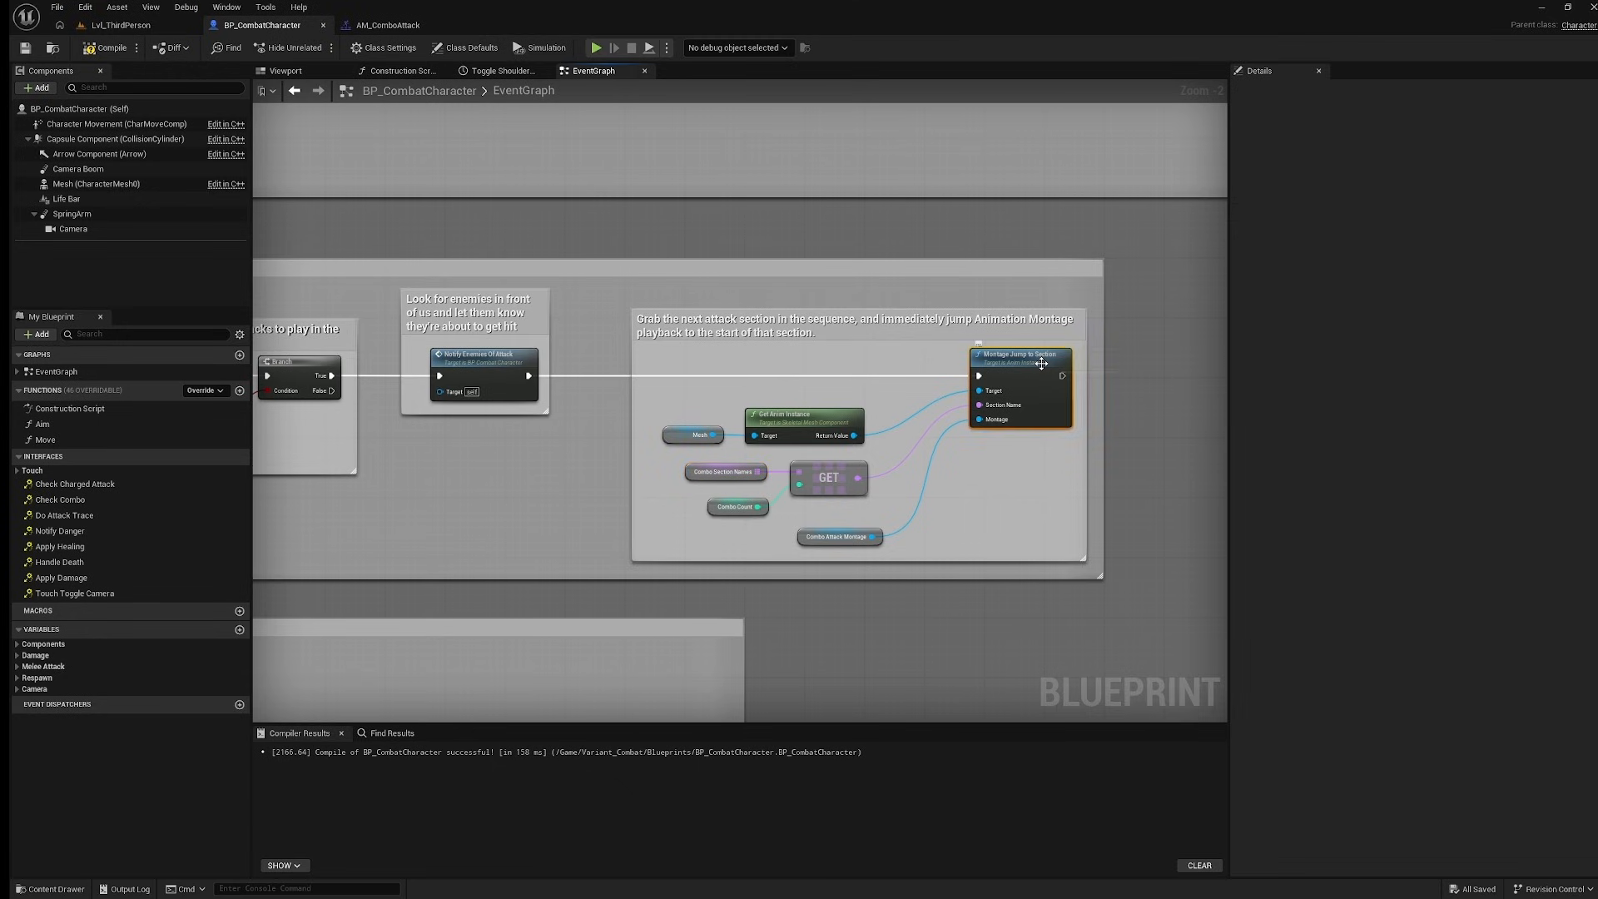
pyautogui.click(583, 499)
# Disconnect the Has Looped Charged Attack branch from Montage Jump to Section in the charged attack logic and play-test the attack.
pyautogui.scroll(-3, 360, 592)
pyautogui.moveTo(360, 592); pyautogui.dragTo(1094, 250, button='right')
pyautogui.moveTo(579, 407); pyautogui.dragTo(773, 378, button='right')
pyautogui.scroll(3, 687, 391)
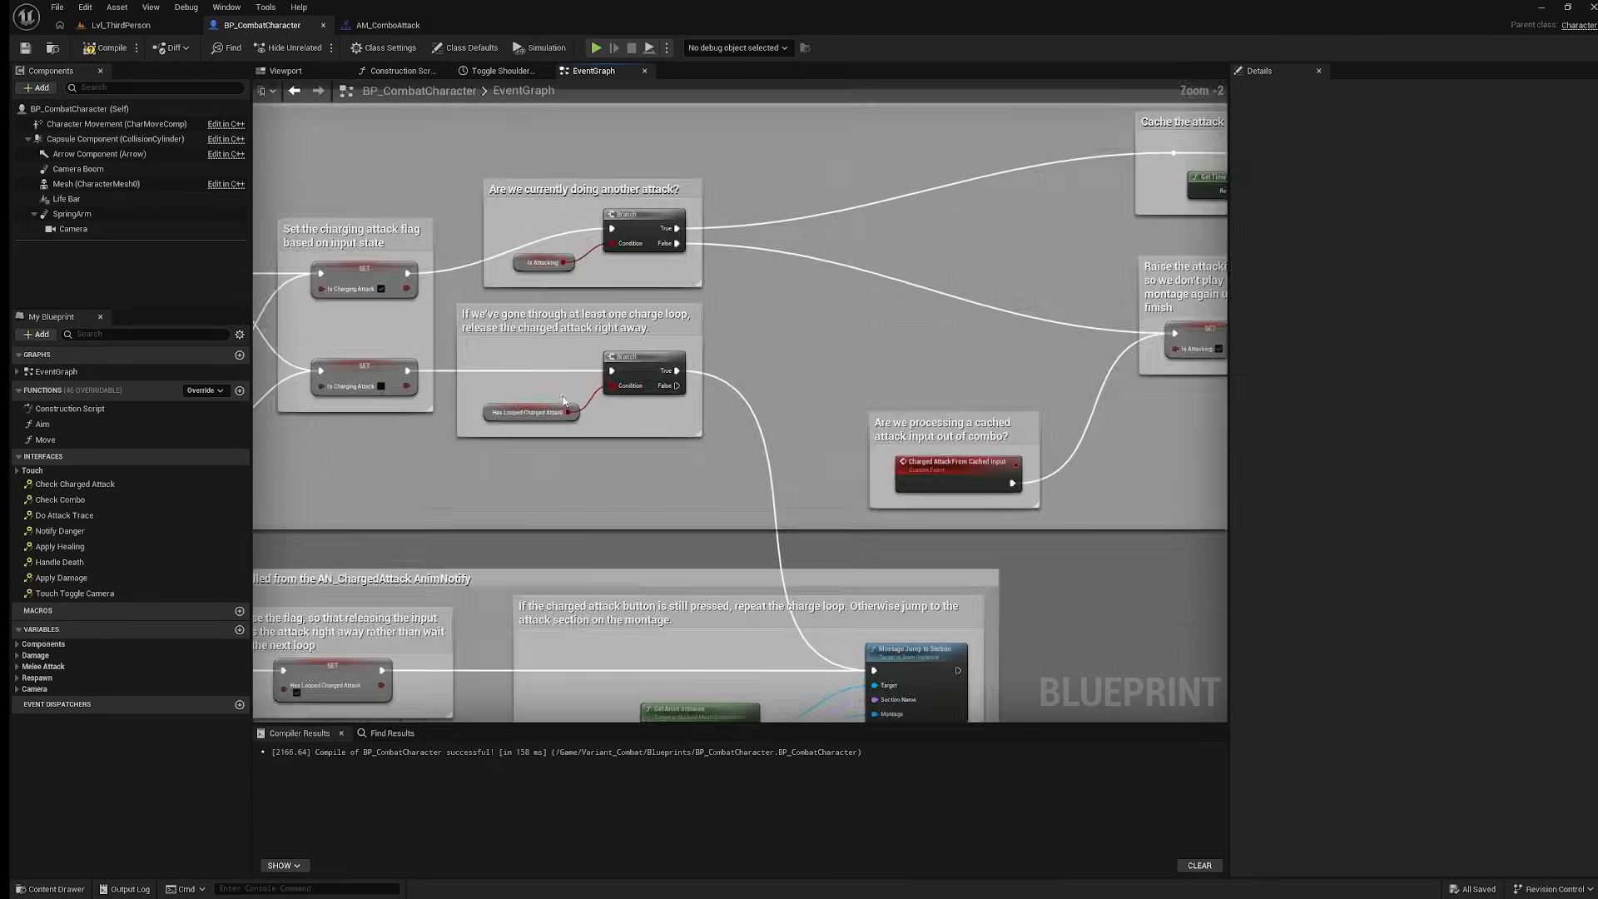
pyautogui.moveTo(437, 389); pyautogui.dragTo(494, 375, button='right')
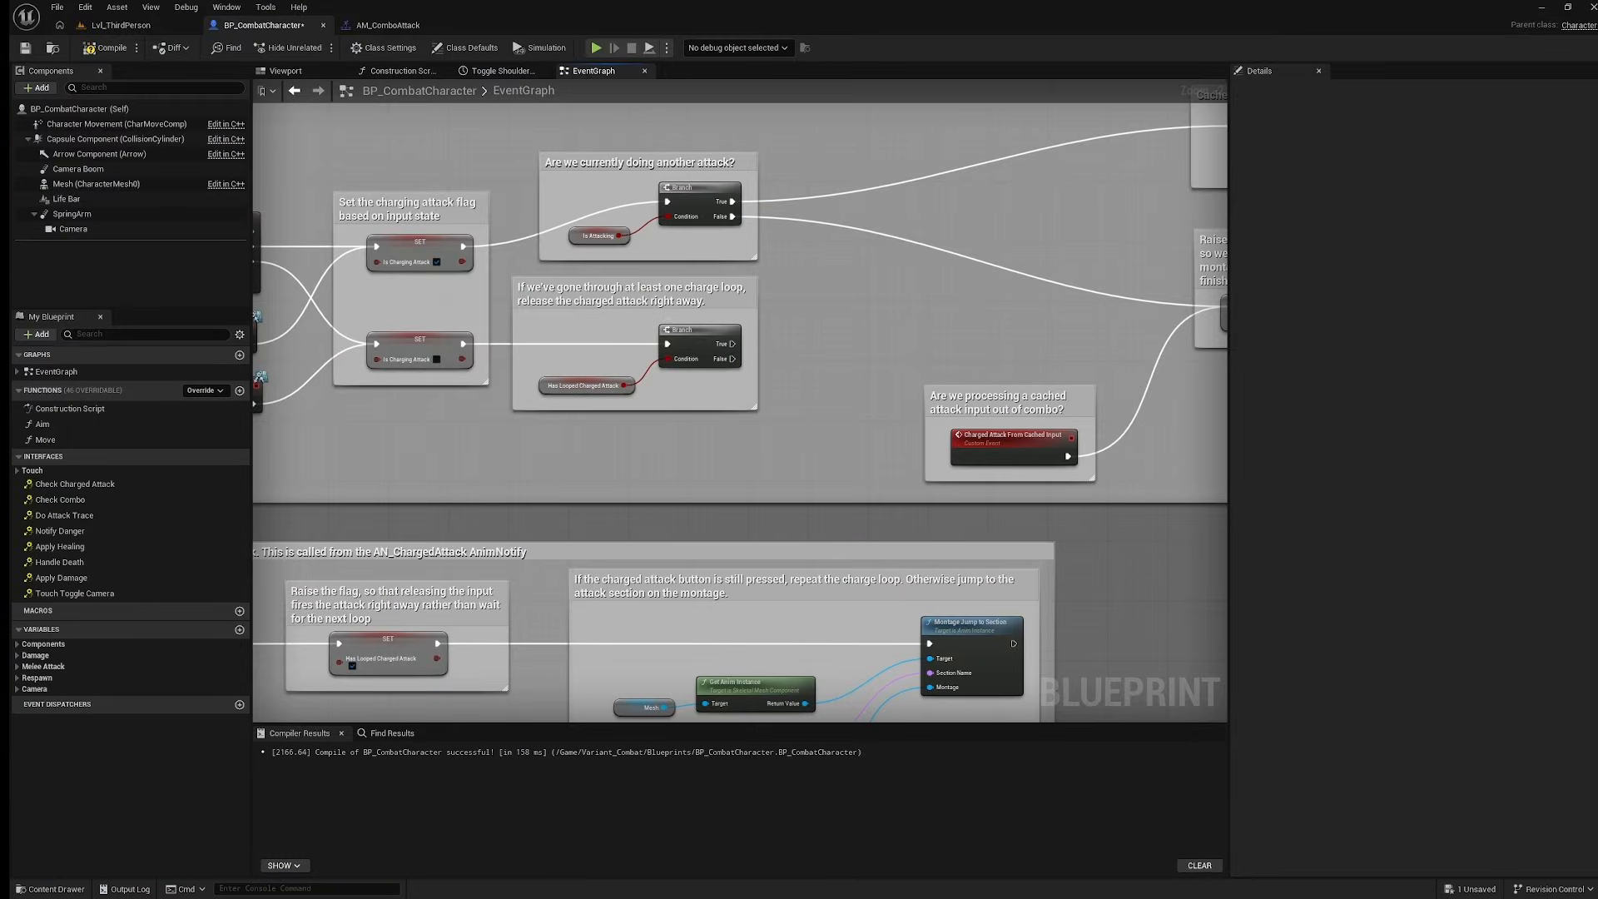
pyautogui.moveTo(705, 395); pyautogui.dragTo(802, 400, button='right')
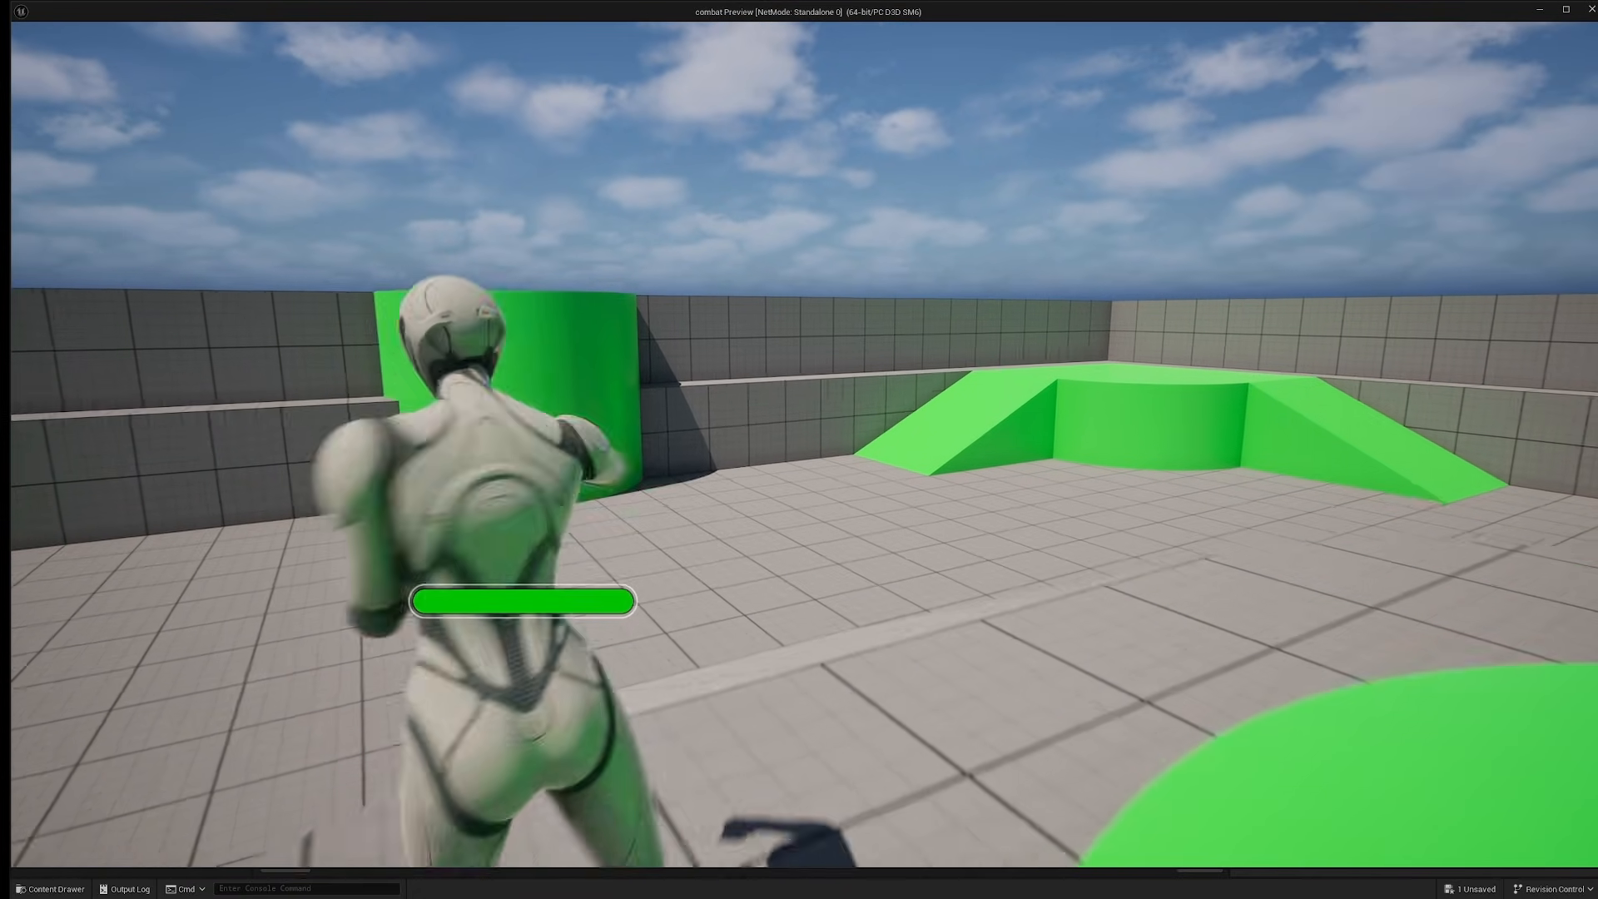
pyautogui.press('Escape')
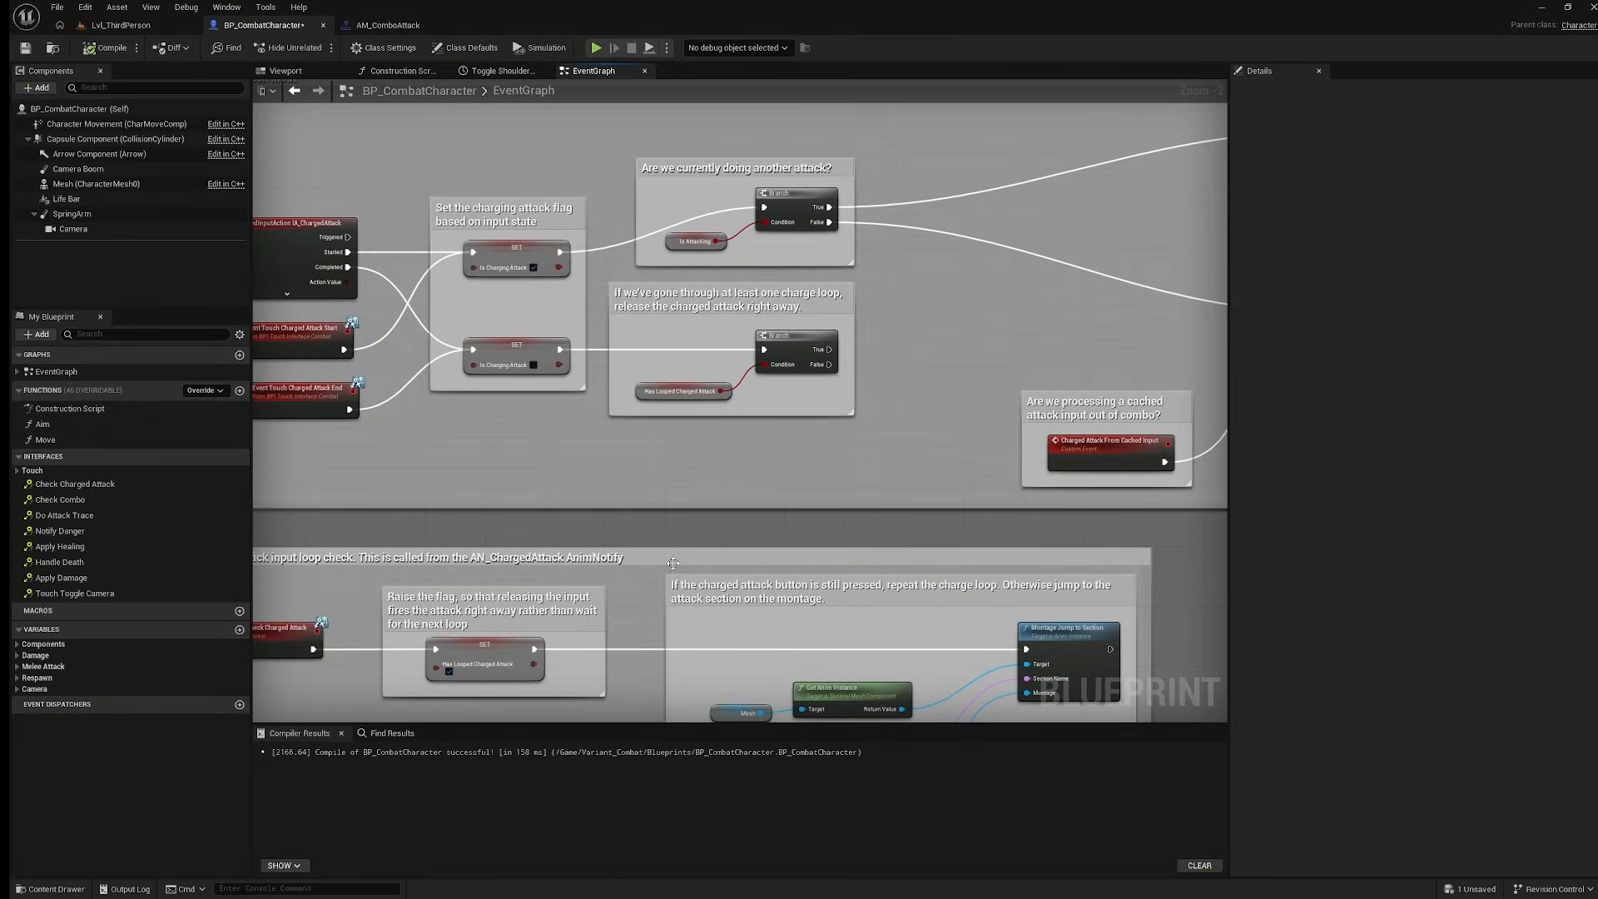
# Examine the cached attack input check that handles inputs made outside the combo timing.
pyautogui.scroll(-5, 672, 563)
pyautogui.moveTo(673, 562); pyautogui.dragTo(583, 249, button='right')
pyautogui.scroll(4, 597, 378)
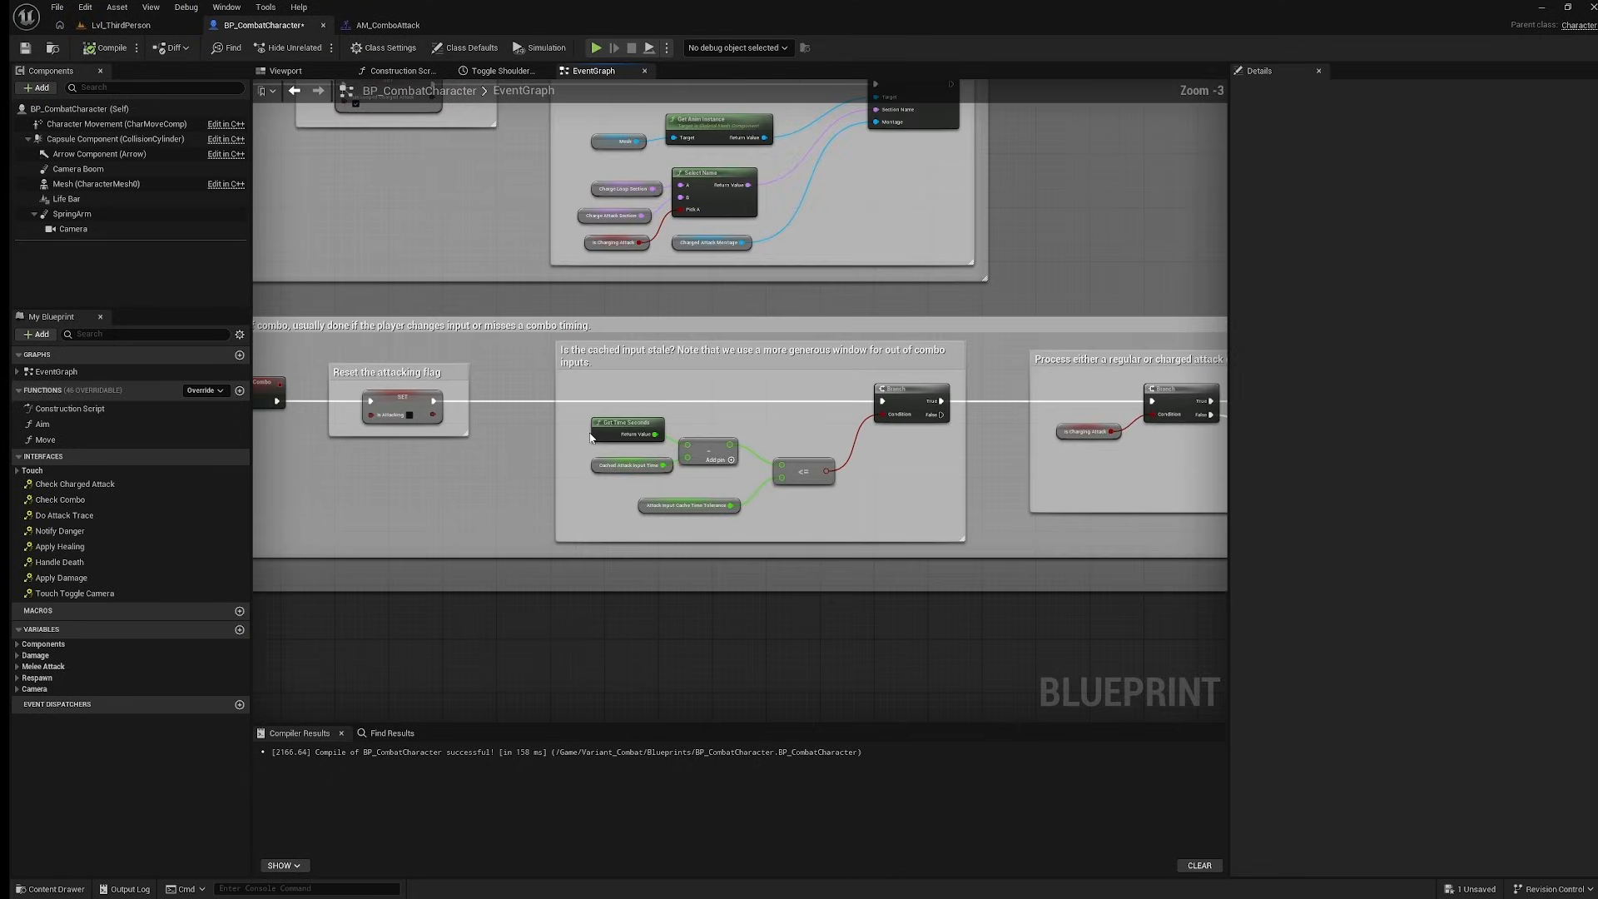
# Examine the enhanced damage handling from Event Apply Damage through the impulse and particle effect to Add Impulse at Location.
pyautogui.moveTo(511, 455); pyautogui.dragTo(516, 126, button='right')
pyautogui.scroll(-3, 639, 685)
pyautogui.scroll(4, 454, 229)
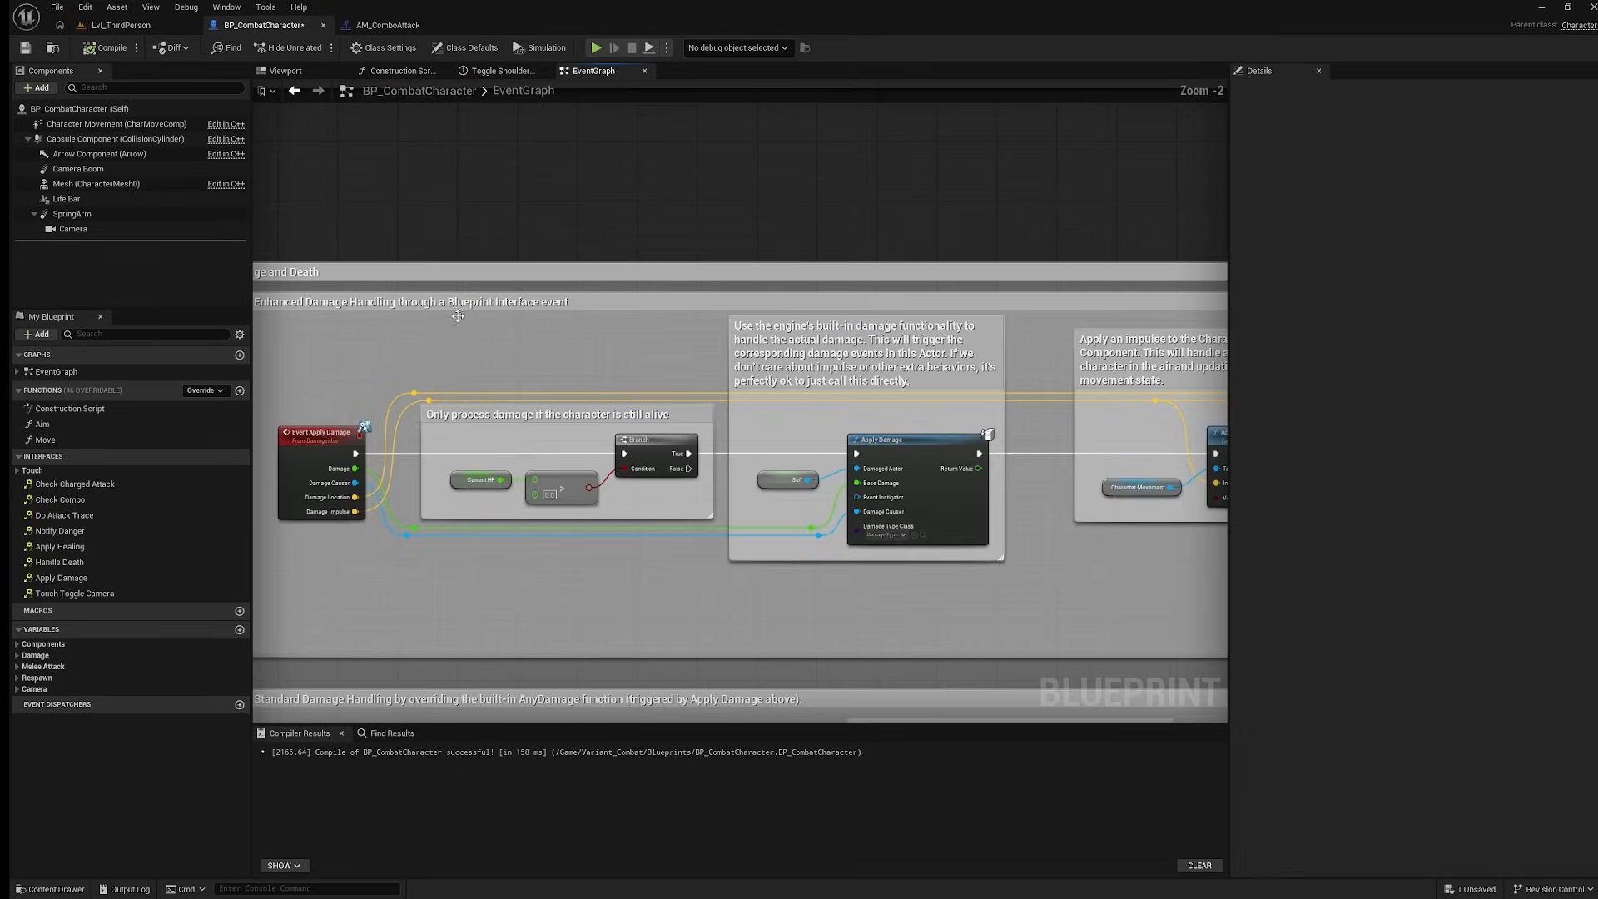
pyautogui.moveTo(458, 317); pyautogui.dragTo(500, 275, button='right')
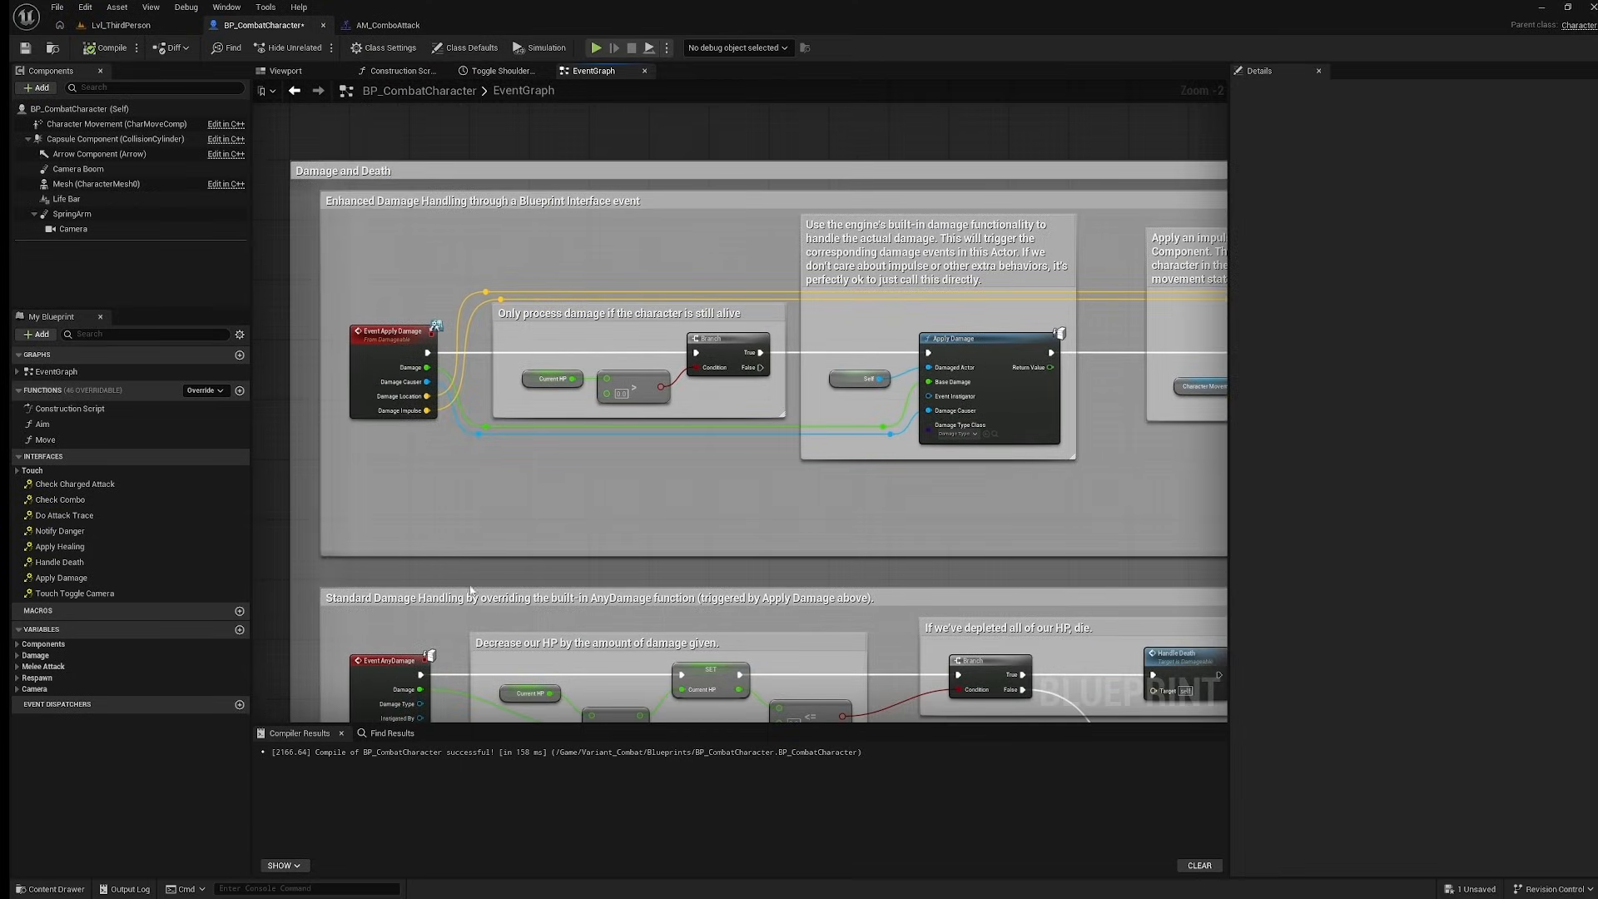
pyautogui.moveTo(1148, 512); pyautogui.dragTo(454, 537, button='right')
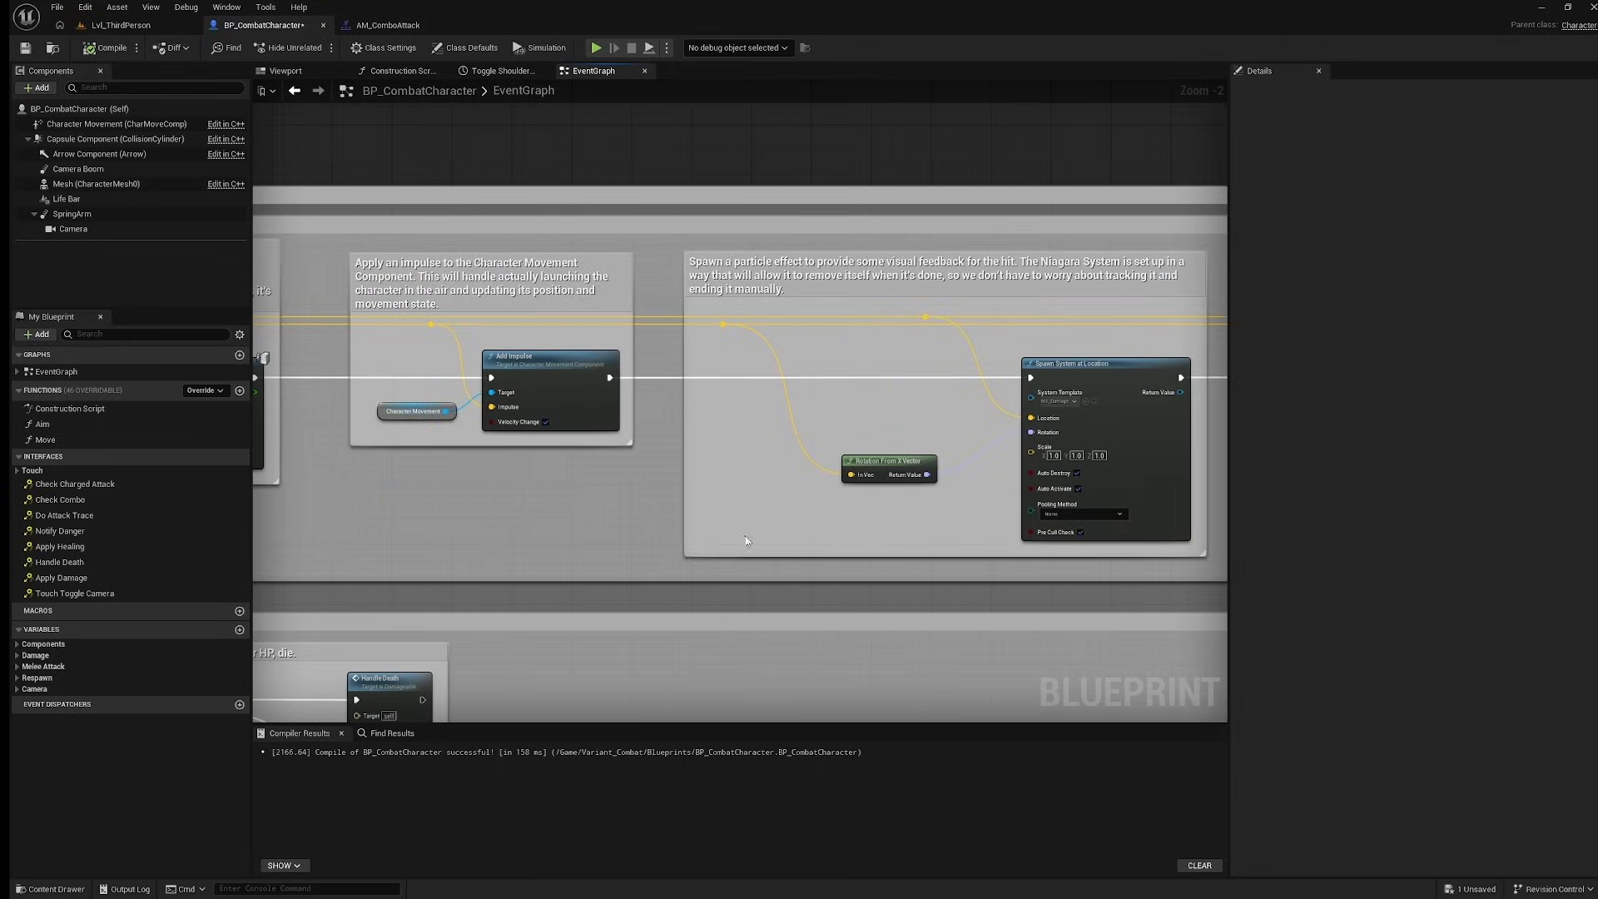
pyautogui.moveTo(558, 422); pyautogui.dragTo(604, 485, button='right')
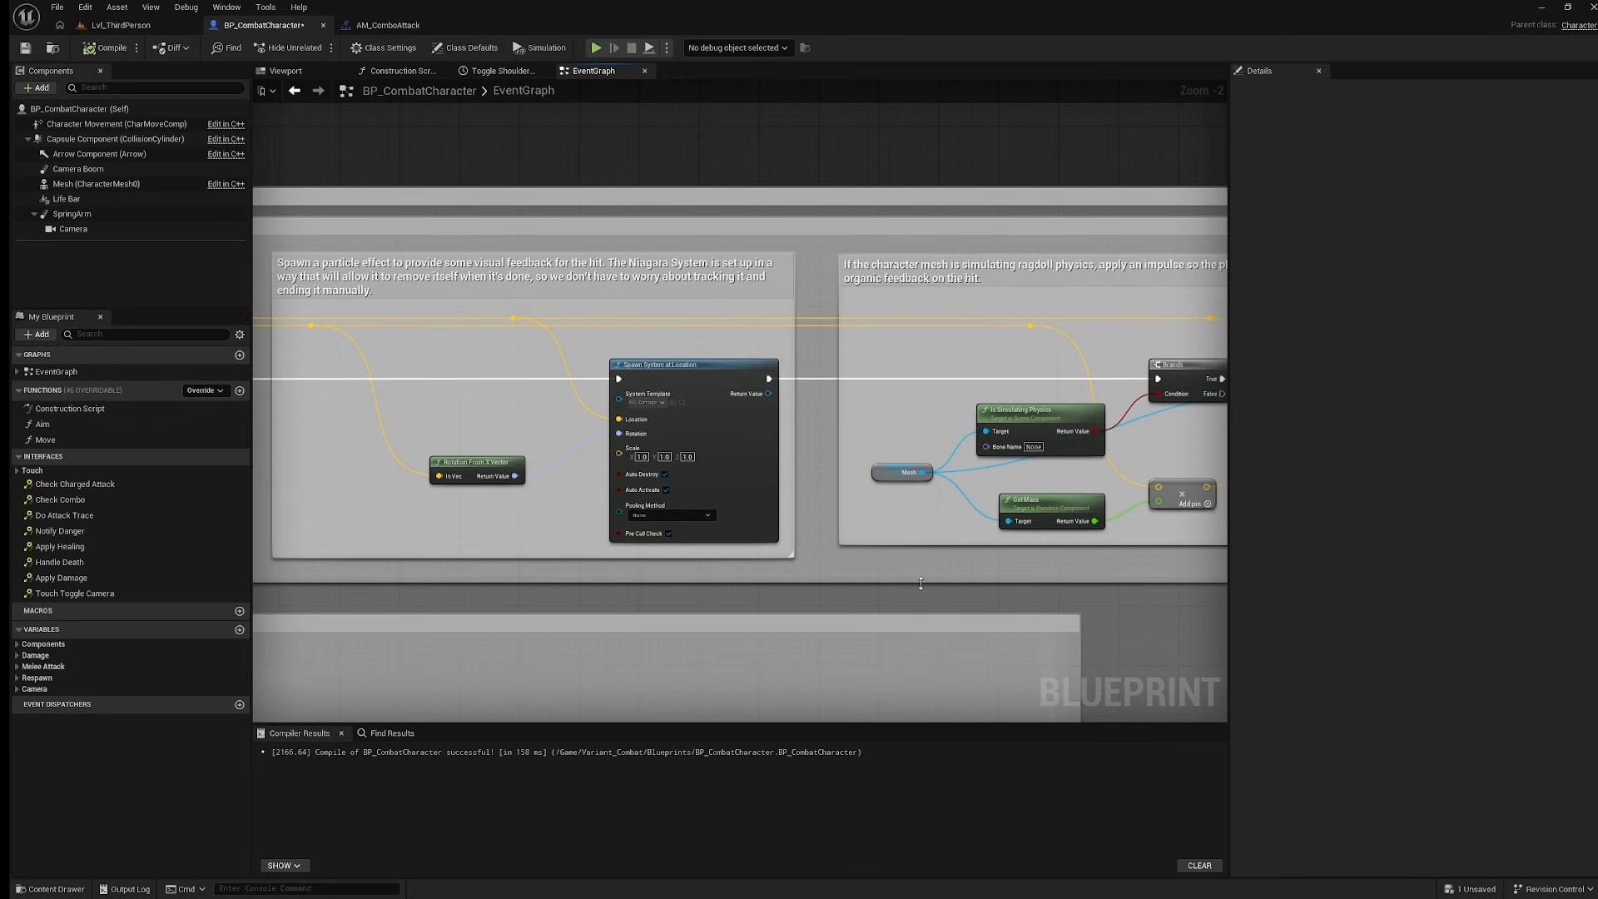
pyautogui.moveTo(921, 582); pyautogui.dragTo(558, 582, button='right')
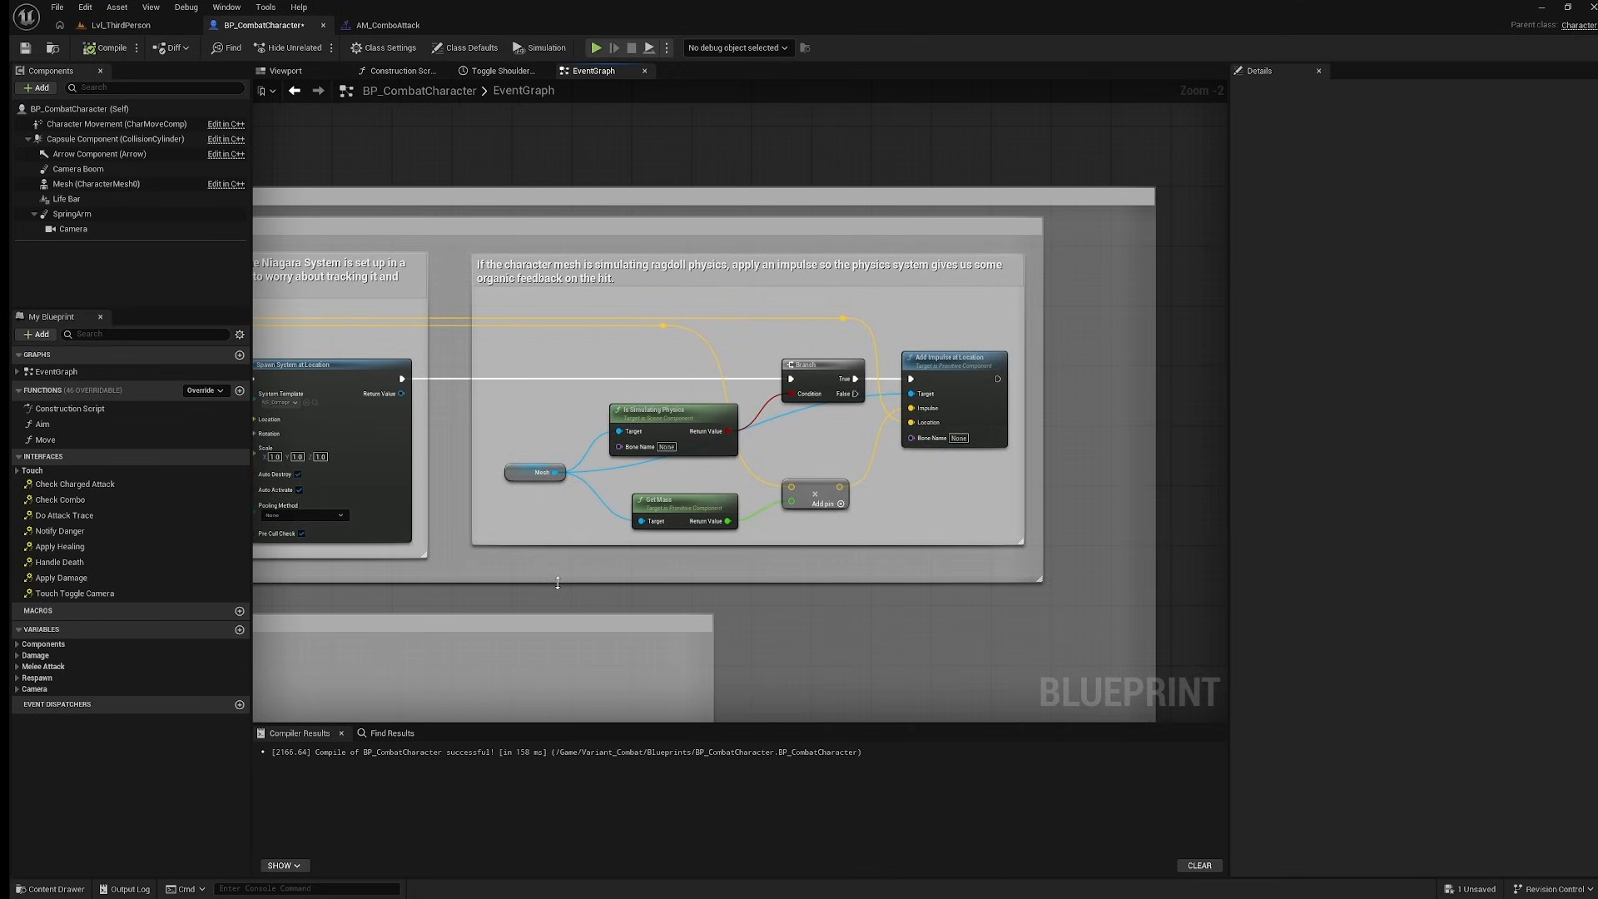
# Examine the standard damage handling from Event AnyDamage through HP reduction, life bar update and ragdoll physics to the camera shake.
pyautogui.scroll(-3, 457, 611)
pyautogui.moveTo(457, 610); pyautogui.dragTo(1206, 266, button='right')
pyautogui.scroll(1, 512, 359)
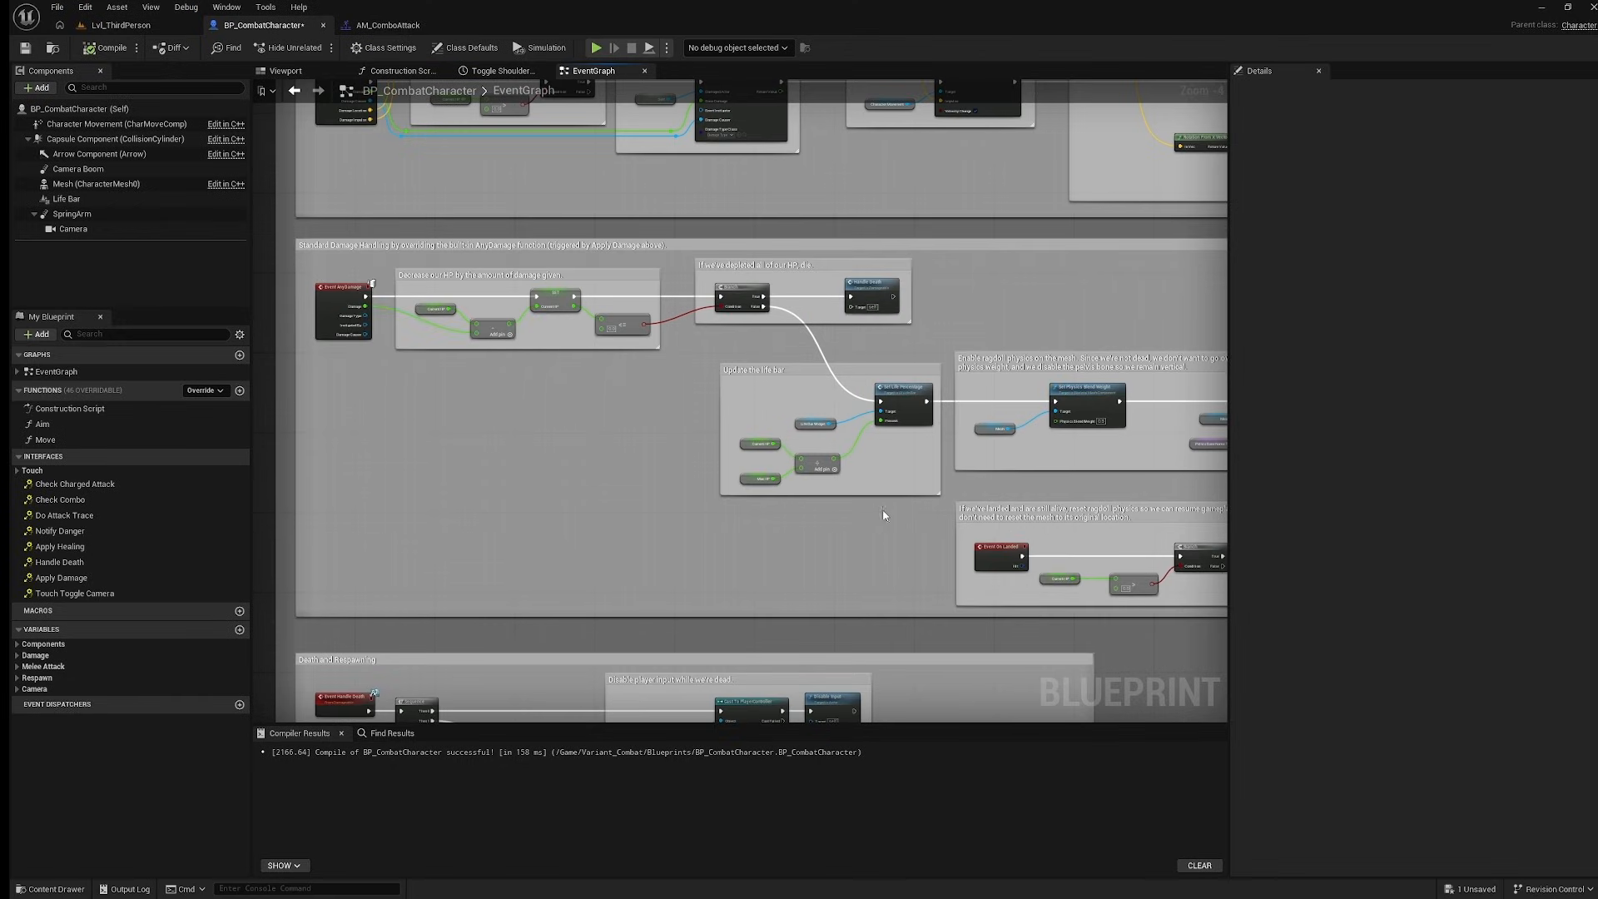
pyautogui.moveTo(884, 515); pyautogui.dragTo(274, 476, button='right')
pyautogui.scroll(4, 898, 362)
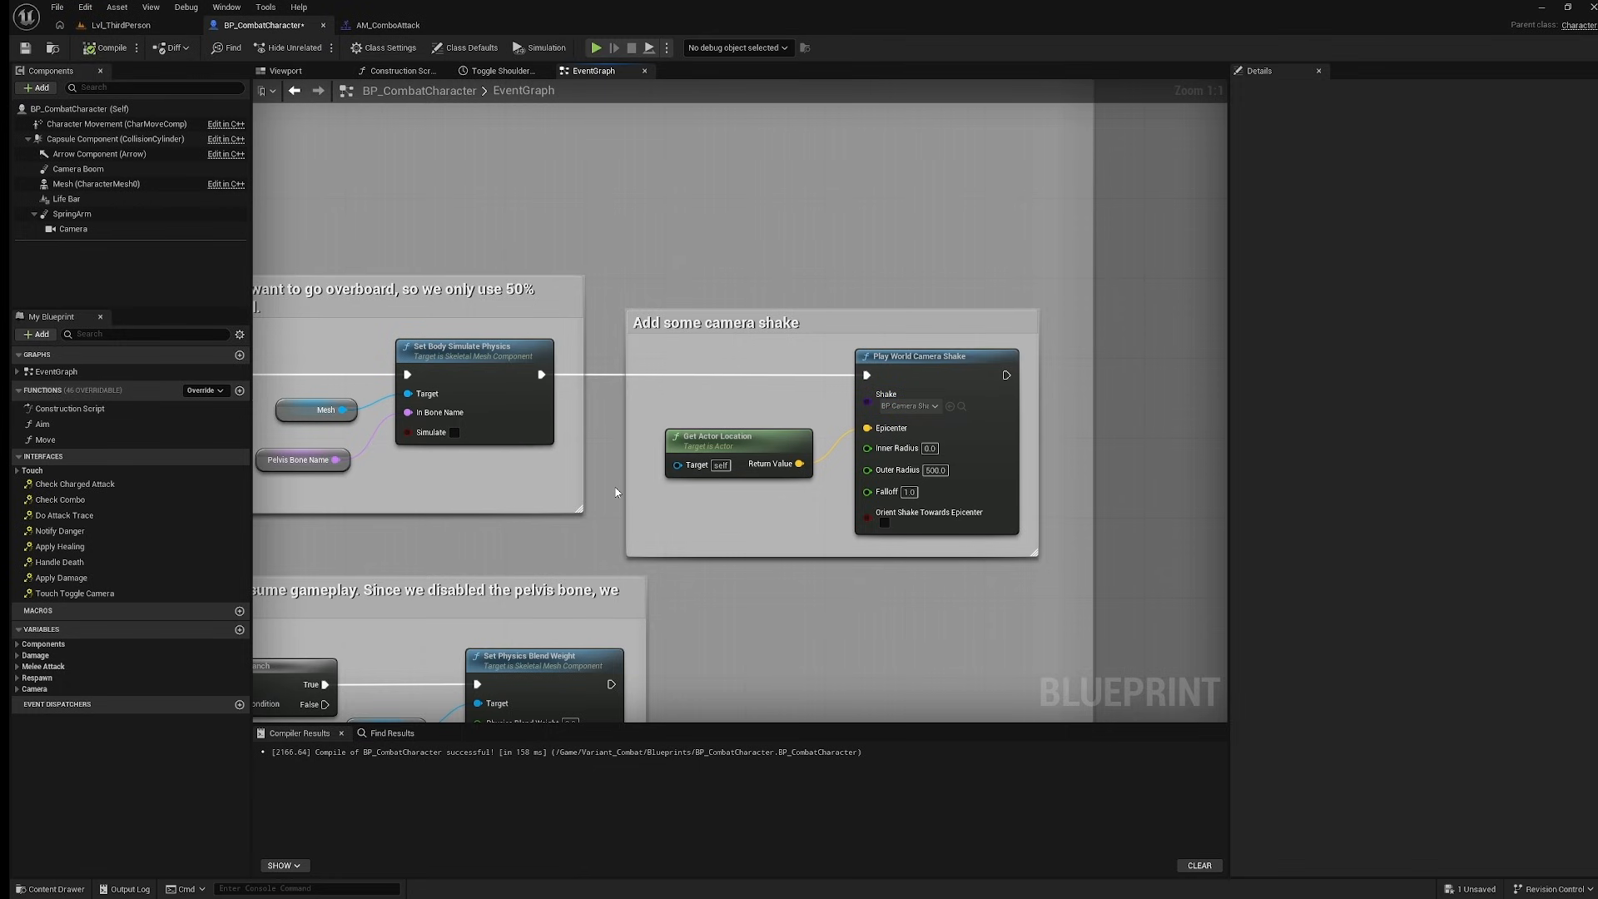
pyautogui.scroll(-2, 616, 492)
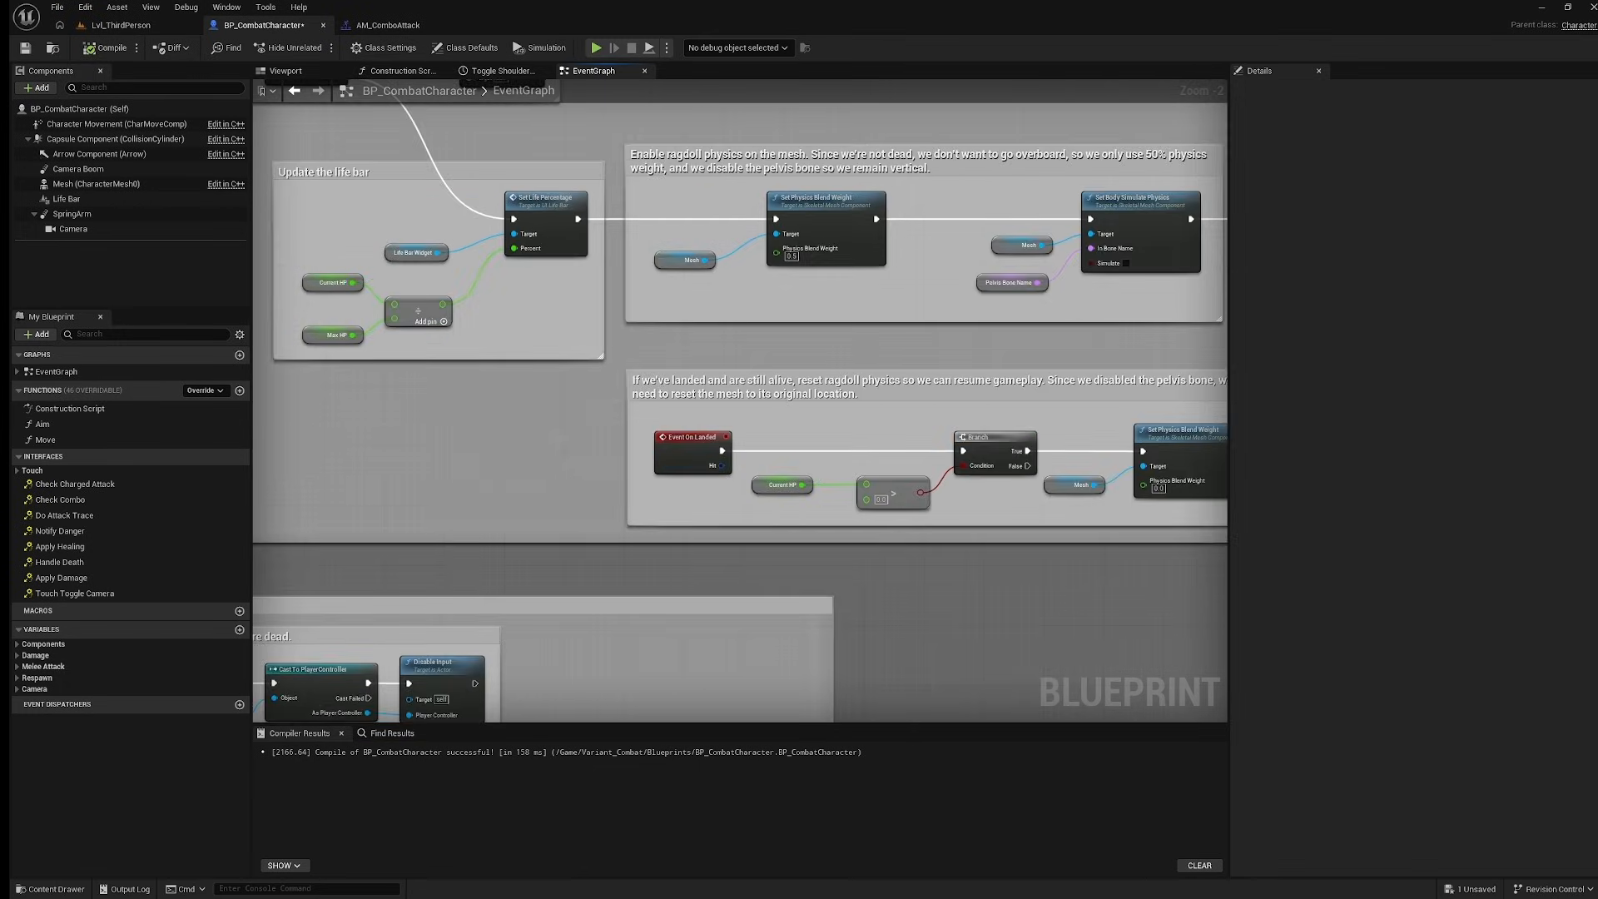
# Examine the Death and Respawning section of the event graph, from Event Handle Death onward.
pyautogui.moveTo(500, 541); pyautogui.dragTo(855, 291, button='right')
pyautogui.moveTo(562, 364); pyautogui.dragTo(776, 151, button='right')
pyautogui.scroll(-1, 754, 286)
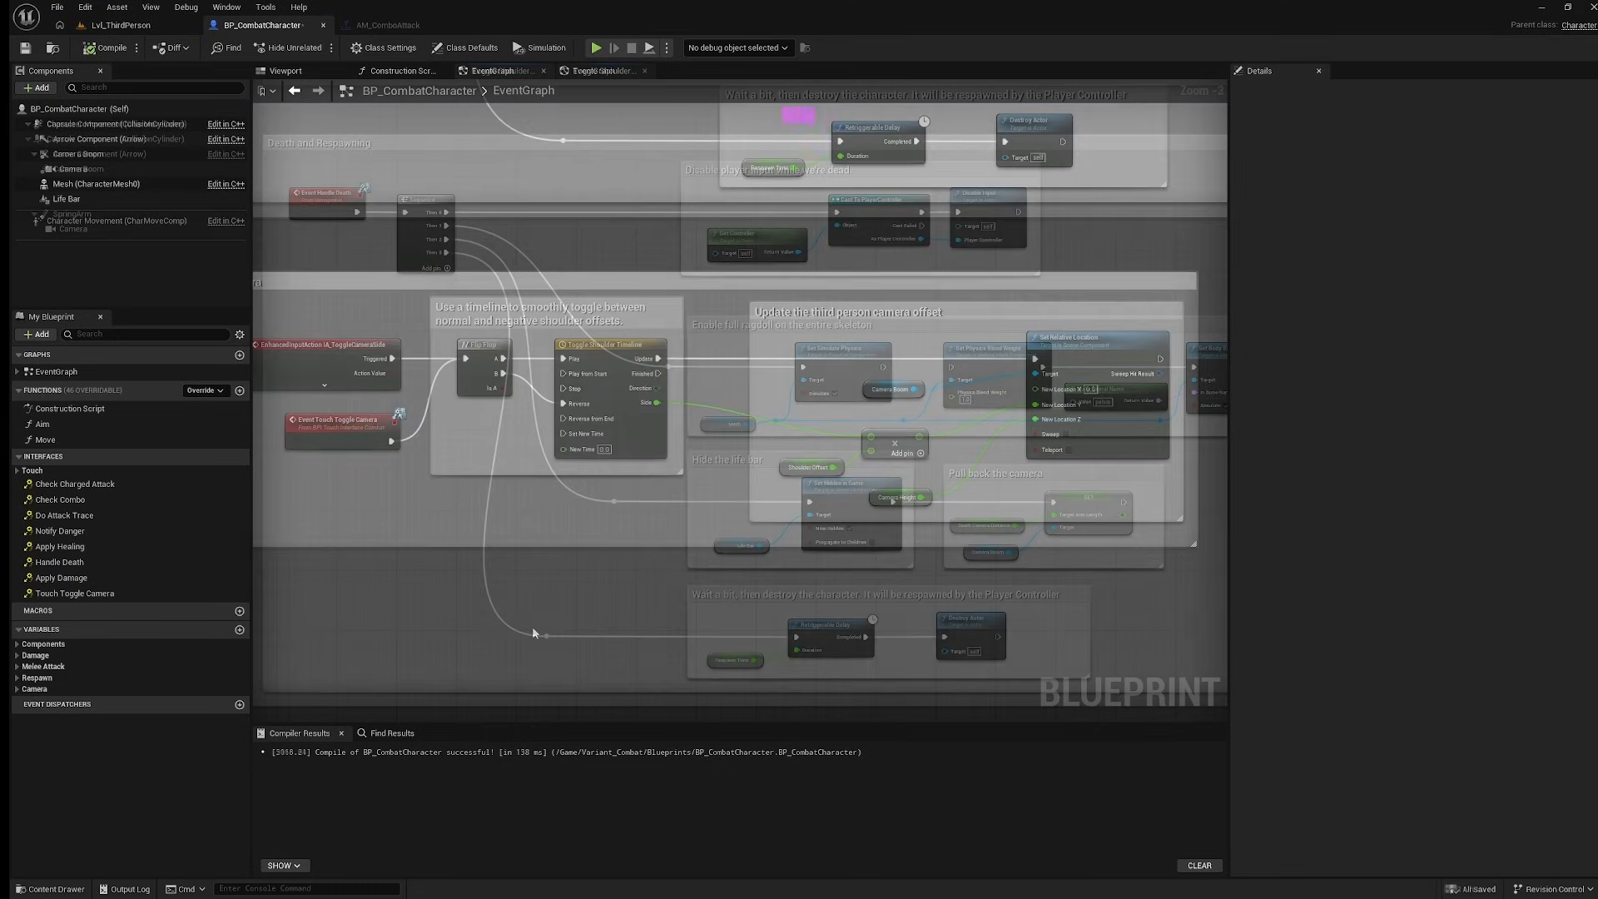
# Switch to the Lvl_ThirdPerson level and move the PlayerStart off the central platform to about X -1430, Y -150.
pyautogui.click(116, 28)
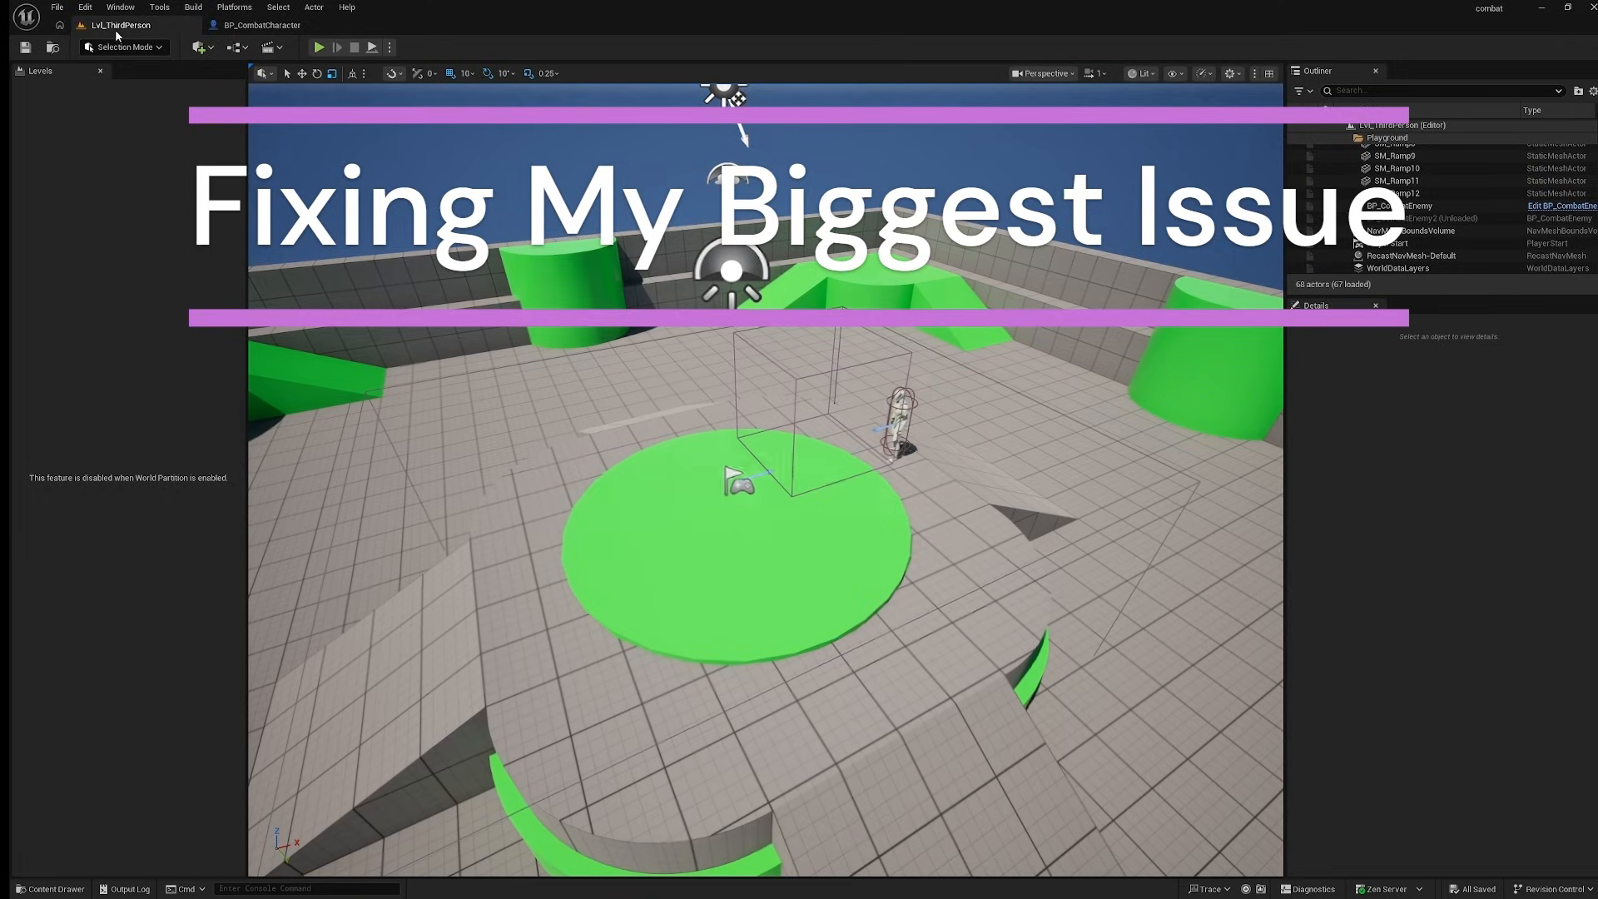
pyautogui.click(739, 484)
pyautogui.moveTo(740, 484); pyautogui.dragTo(641, 507, button='right')
pyautogui.press('s')
pyautogui.press('w')
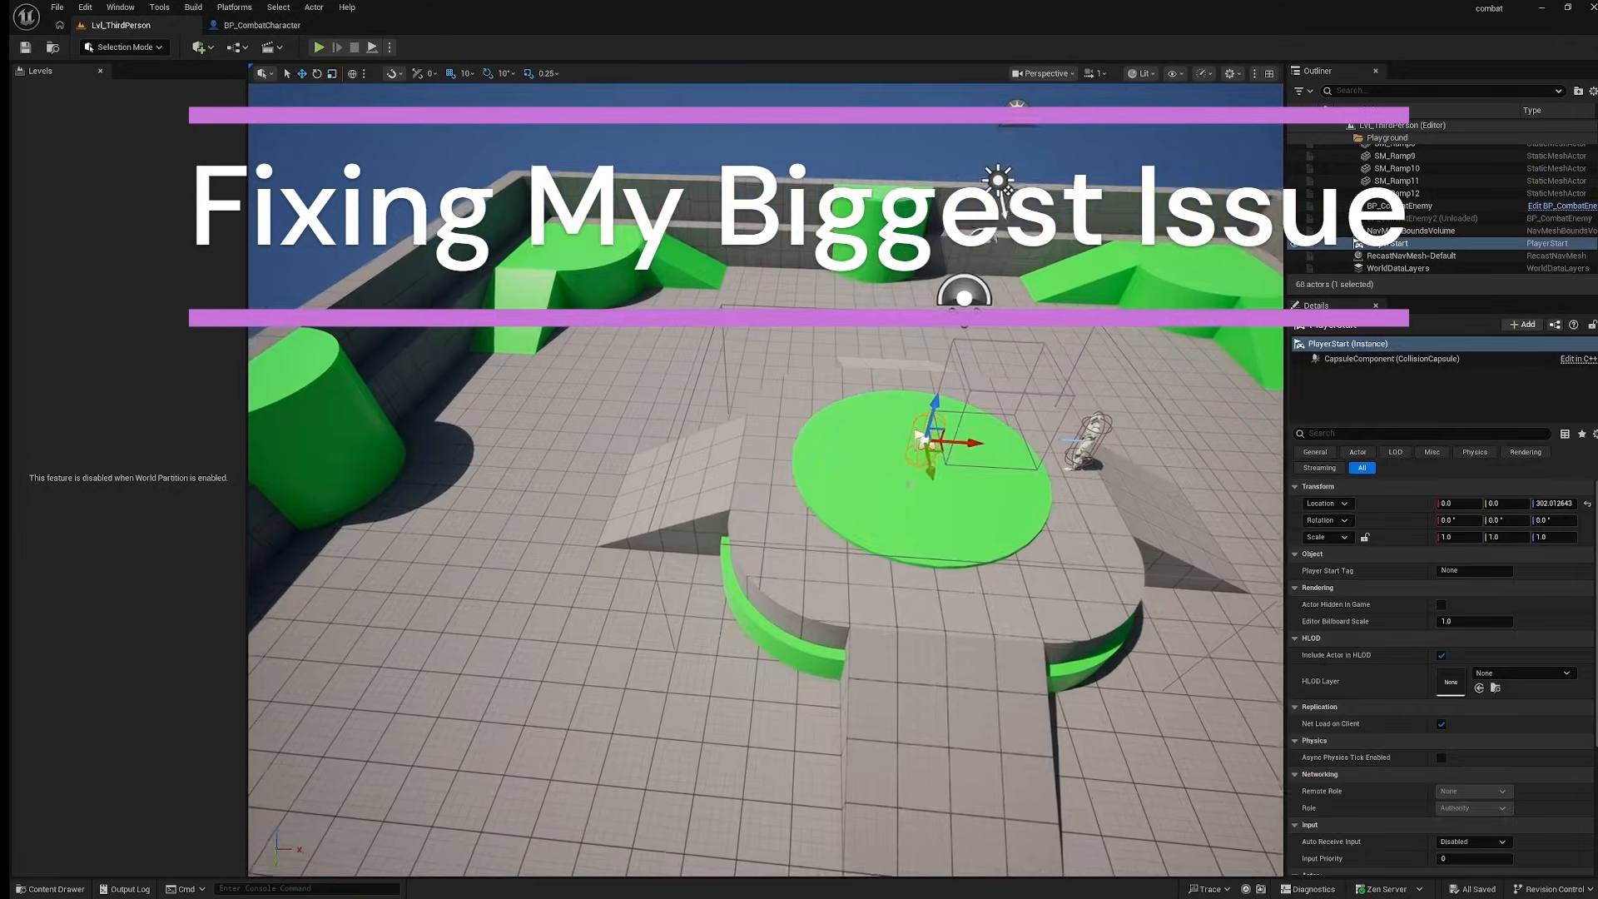
pyautogui.moveTo(931, 453); pyautogui.dragTo(563, 418)
# Snap the PlayerStart down to the floor and shift it beside the wall, to about X -1580, Y -470.
pyautogui.press('w')
pyautogui.moveTo(624, 337); pyautogui.dragTo(417, 308, button='right')
pyautogui.press('d')
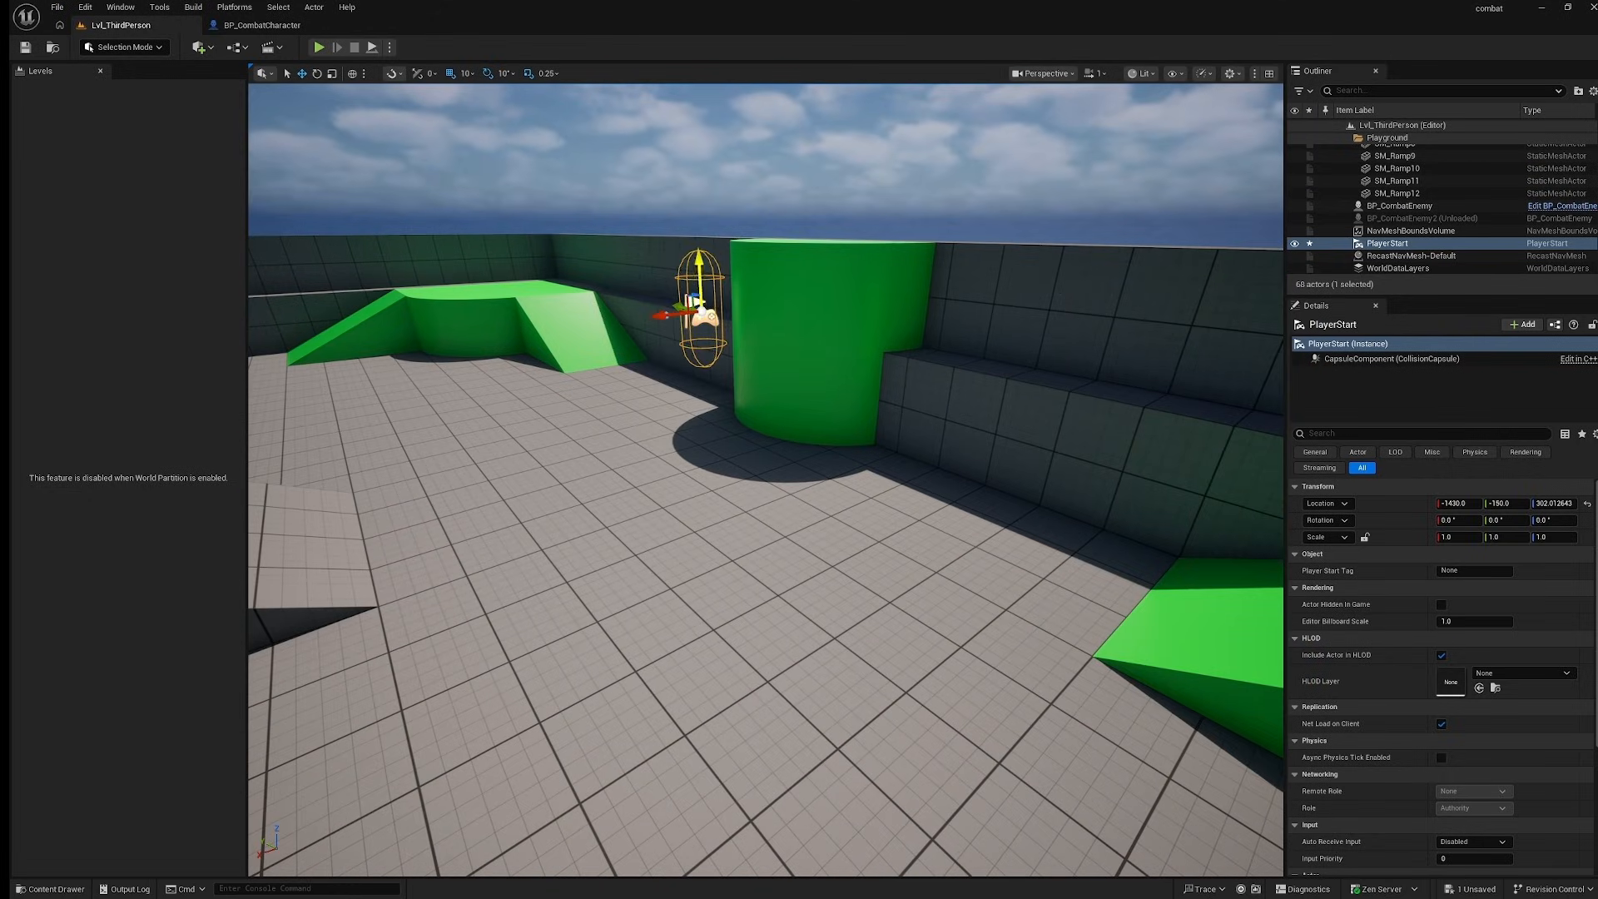
pyautogui.press('End')
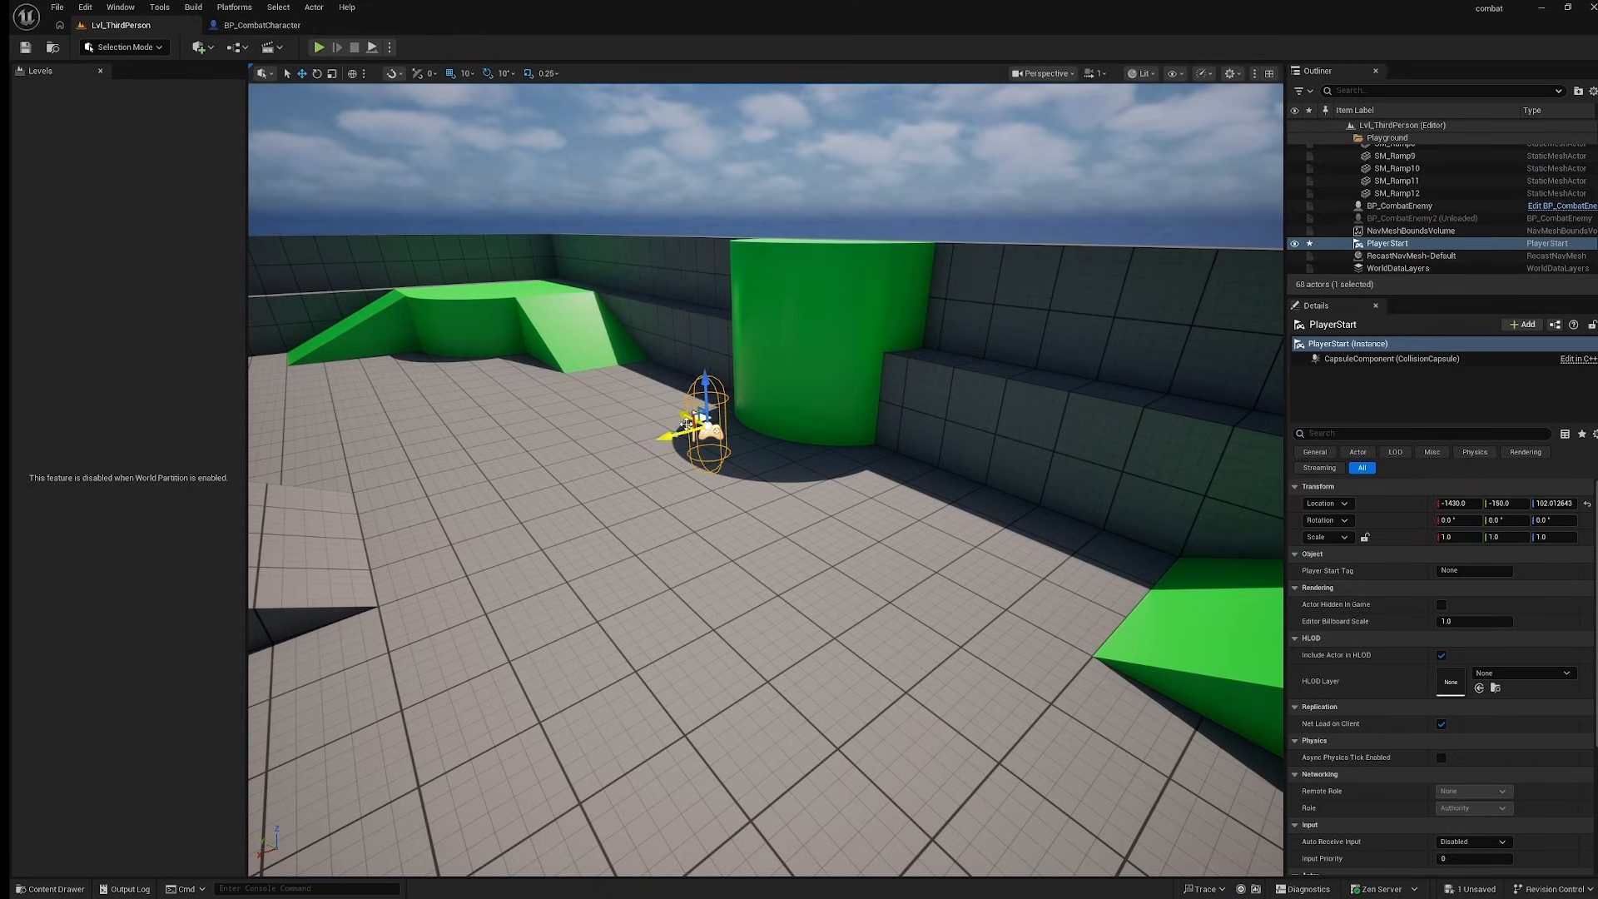
pyautogui.moveTo(688, 416); pyautogui.dragTo(875, 458)
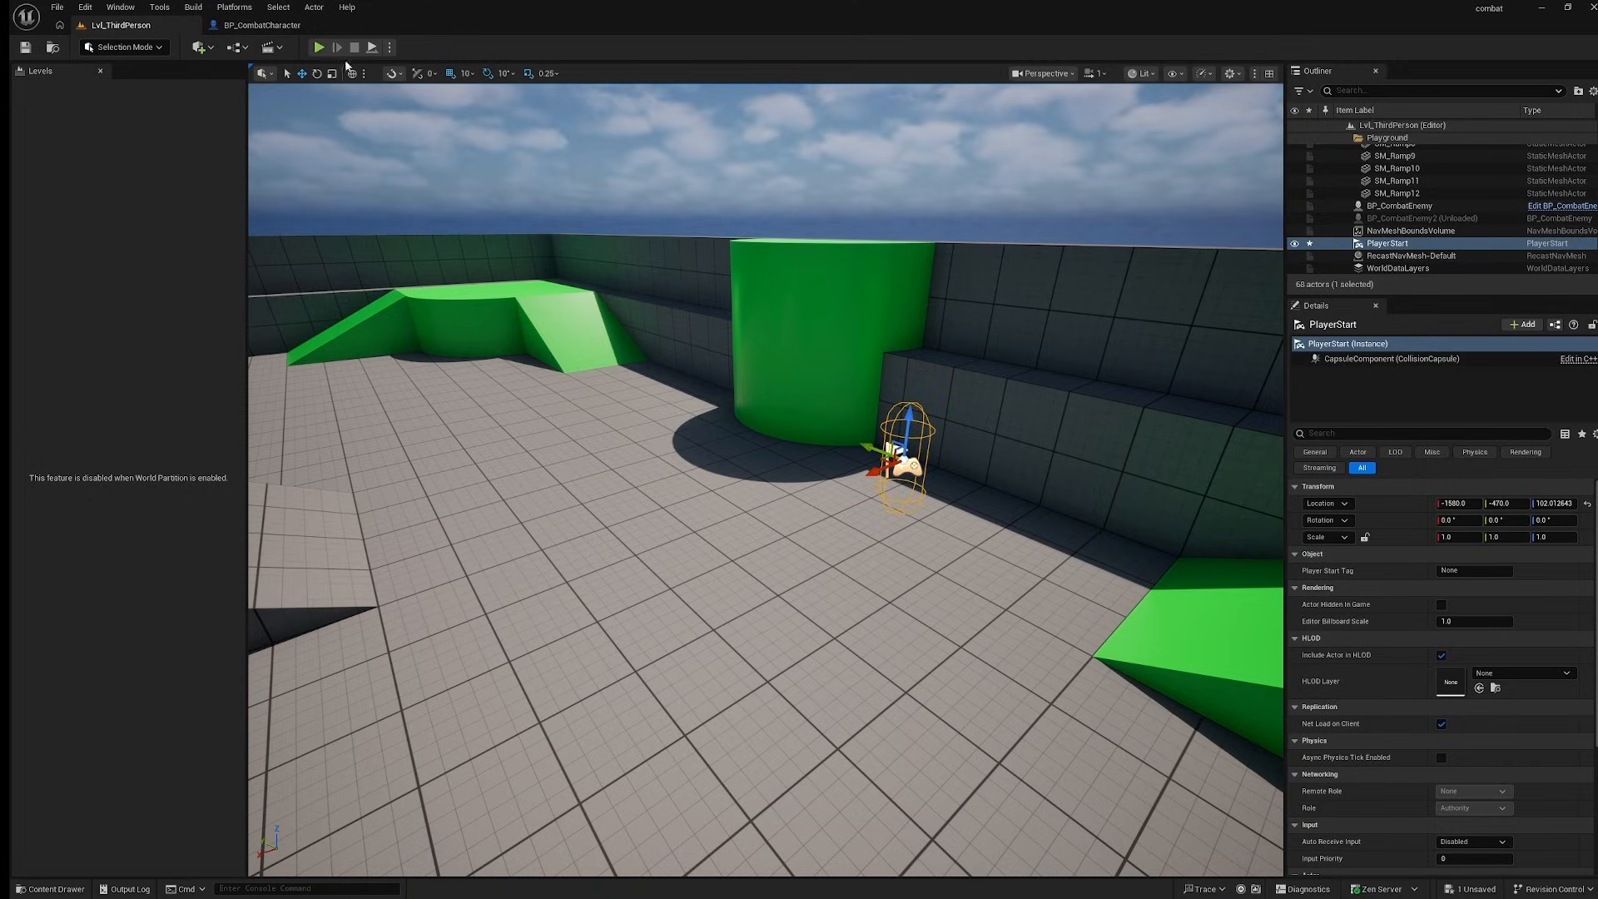
# Play the level, walk the character close to the wall and green cylinder to check the camera's behaviour, and stop playing.
pyautogui.hotkey('alt', 'p')
pyautogui.press('w')
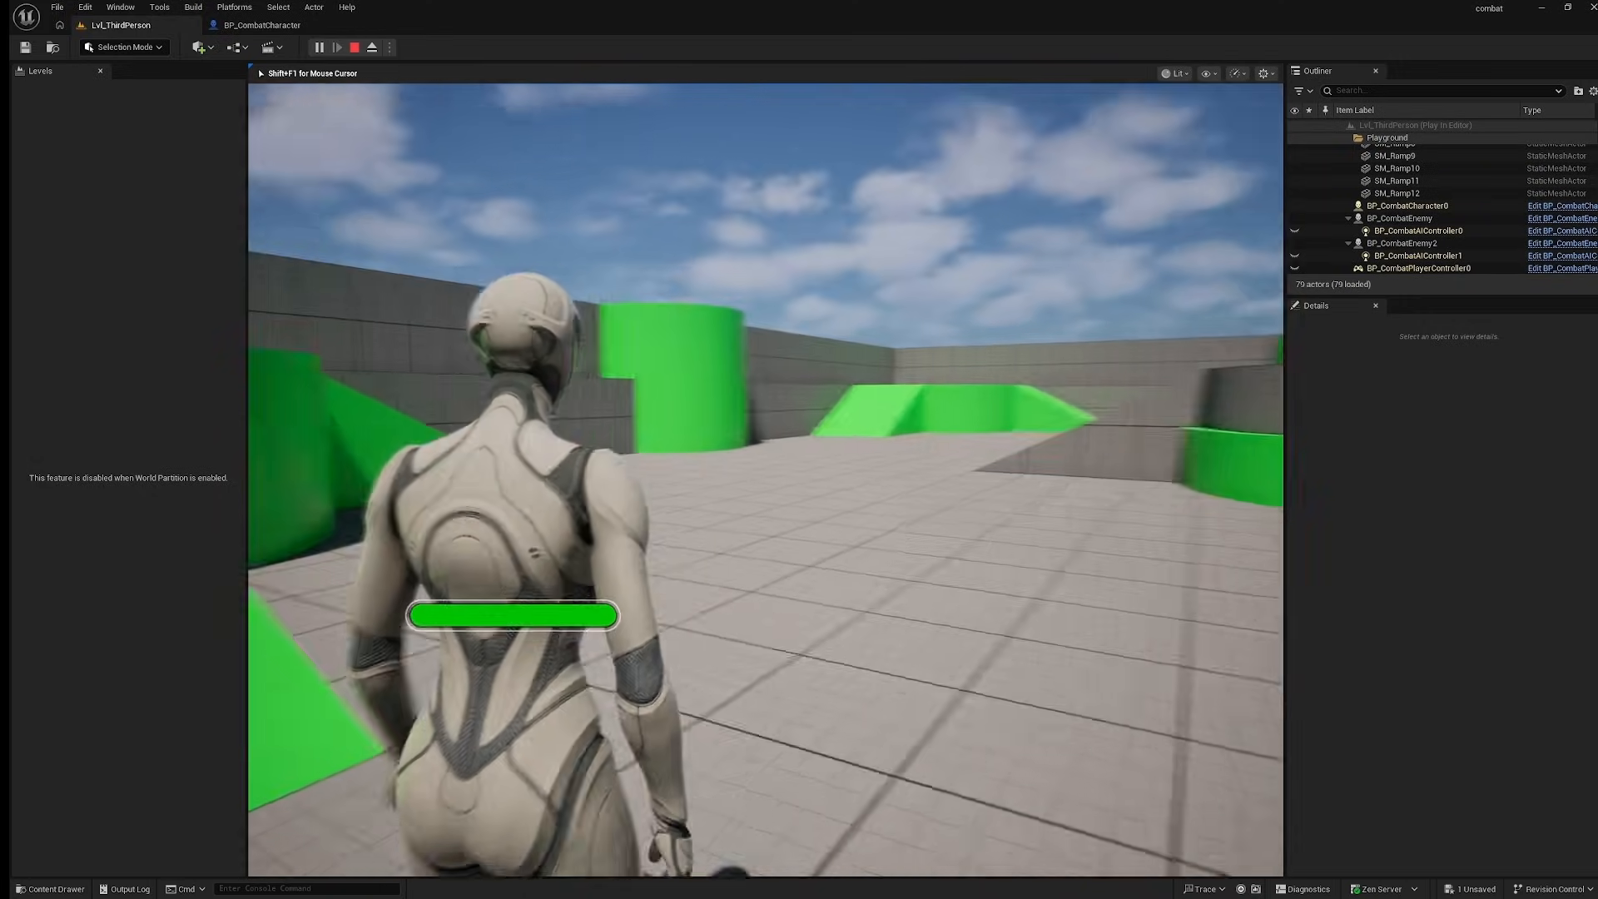
pyautogui.press('w')
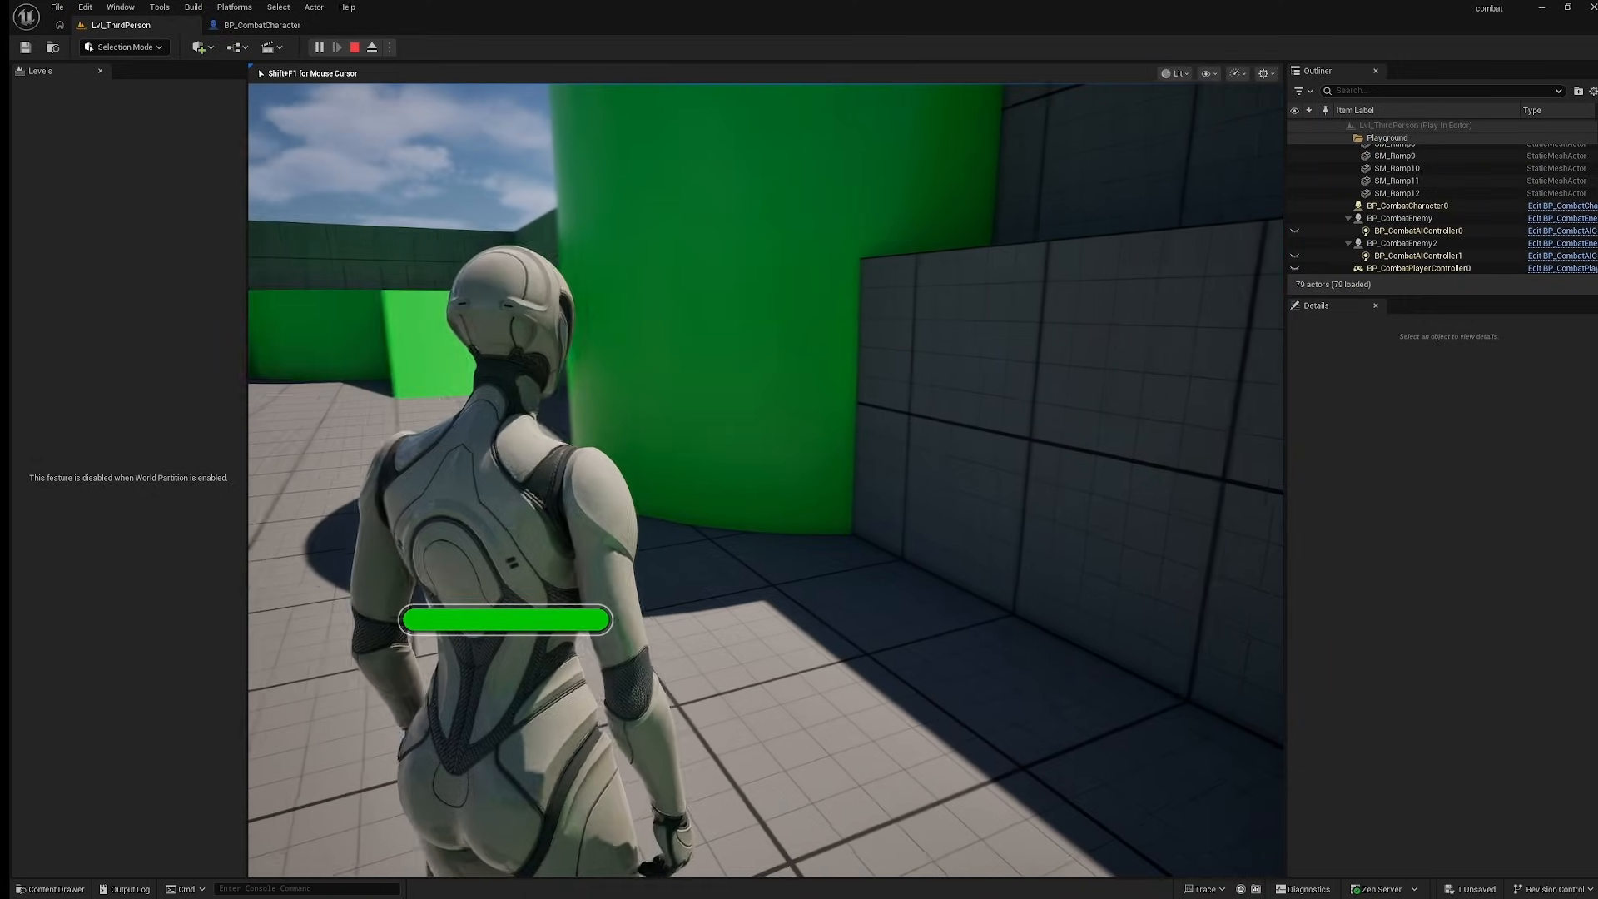
pyautogui.press('w')
pyautogui.press('w')
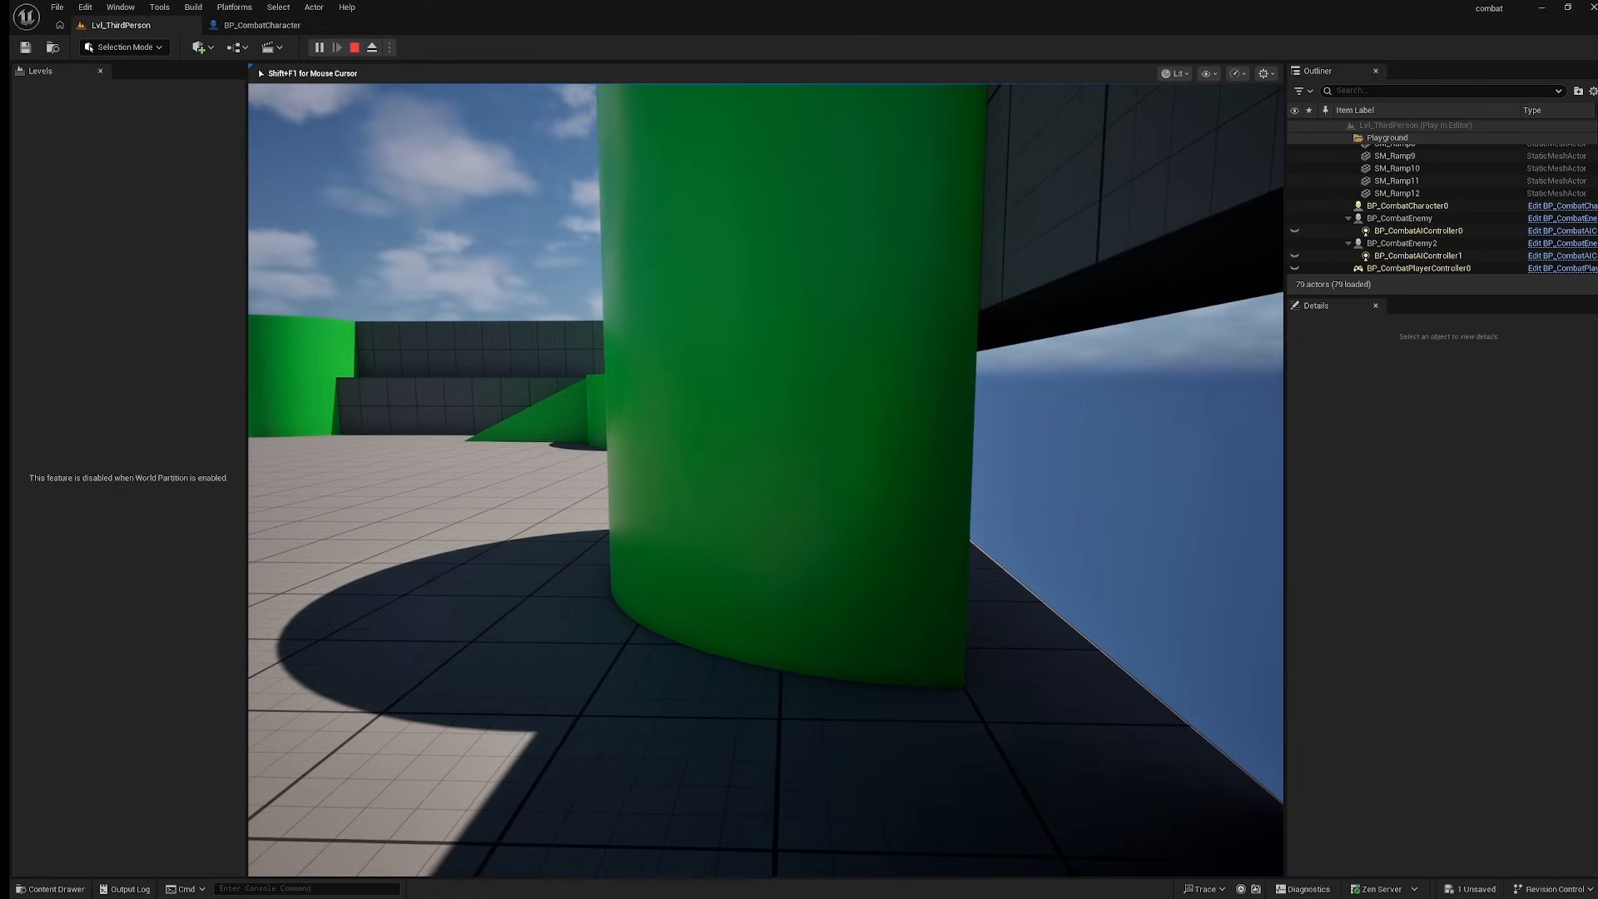
pyautogui.press('w')
pyautogui.press('Escape')
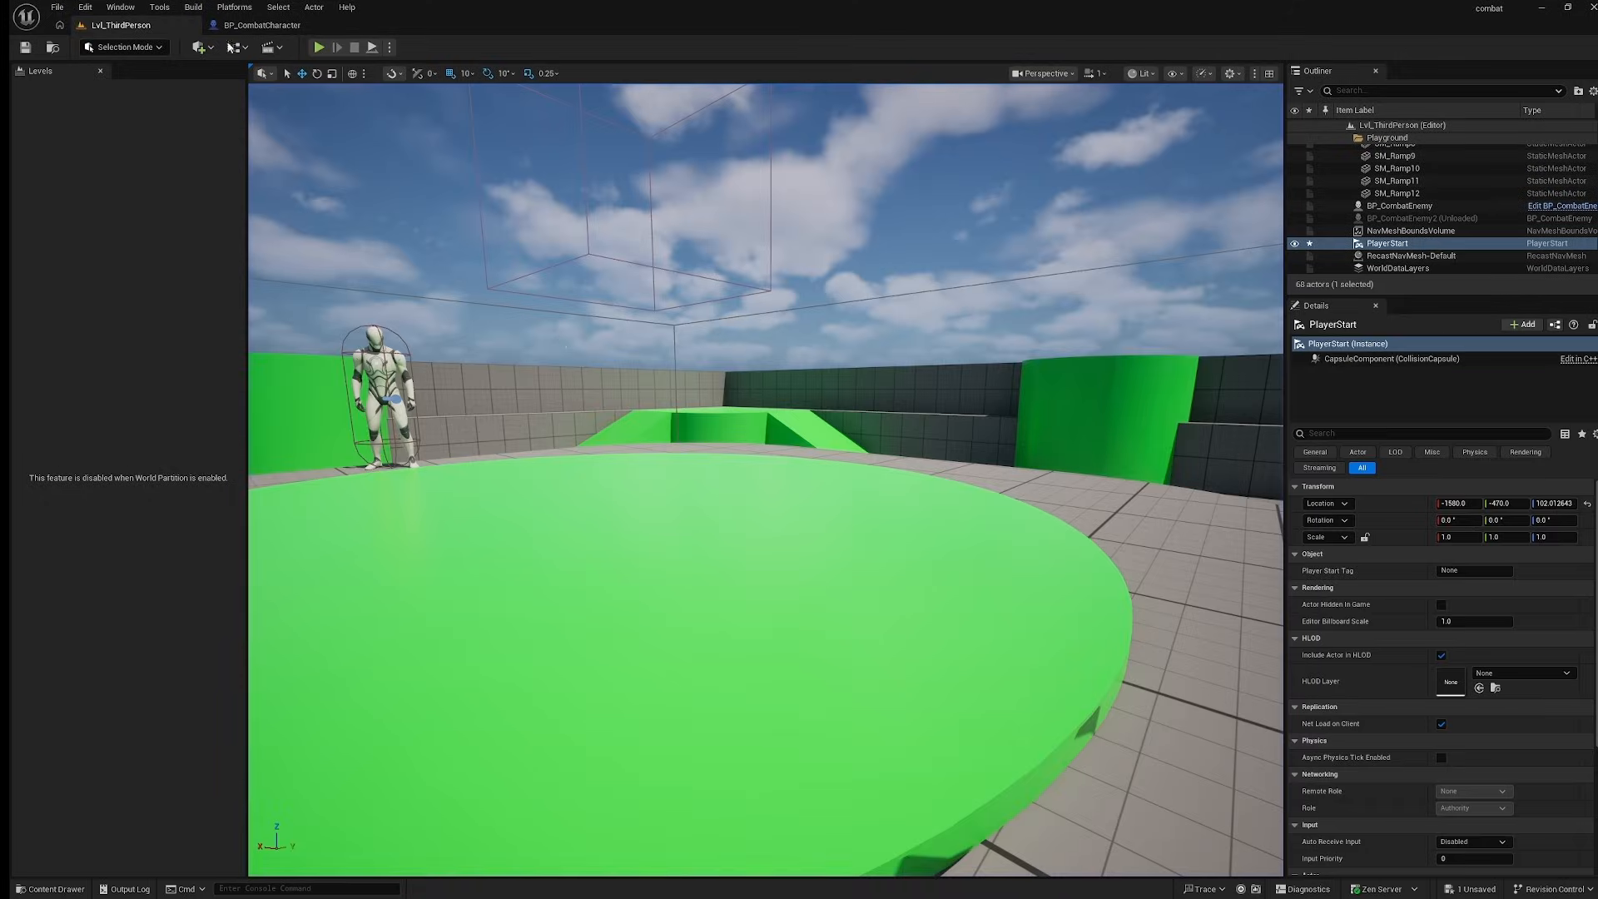
# Select the Camera Boom component in BP_CombatCharacter and view its placement beside the character in the viewport.
pyautogui.click(263, 24)
pyautogui.click(79, 154)
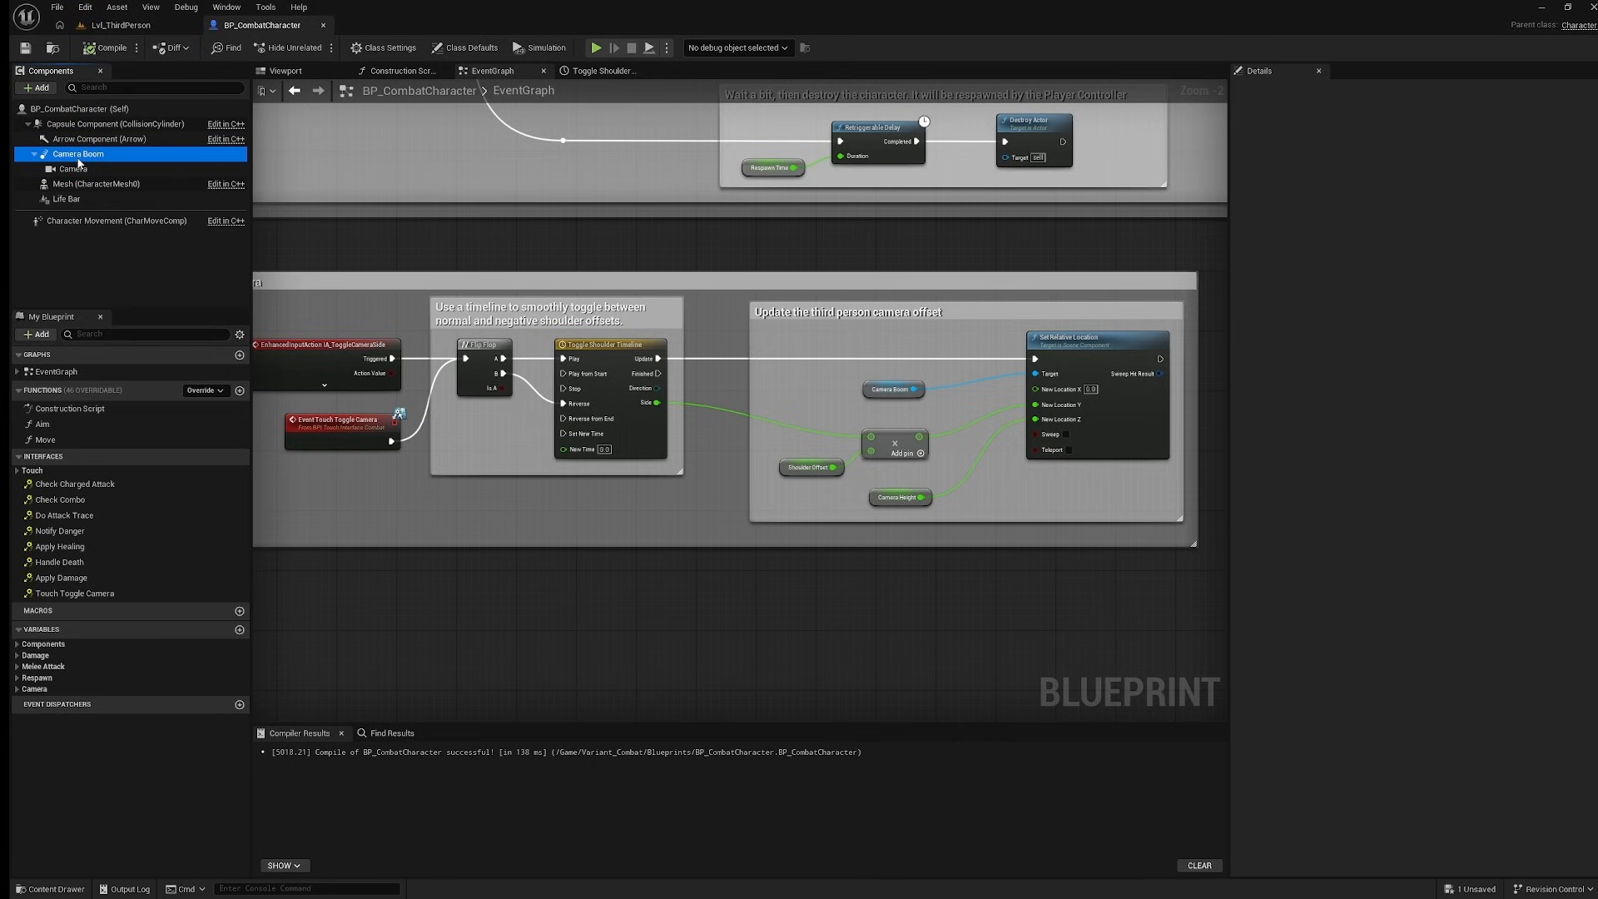
pyautogui.click(303, 71)
pyautogui.keyDown('alt'); pyautogui.moveTo(887, 422); pyautogui.dragTo(783, 458); pyautogui.keyUp('alt')
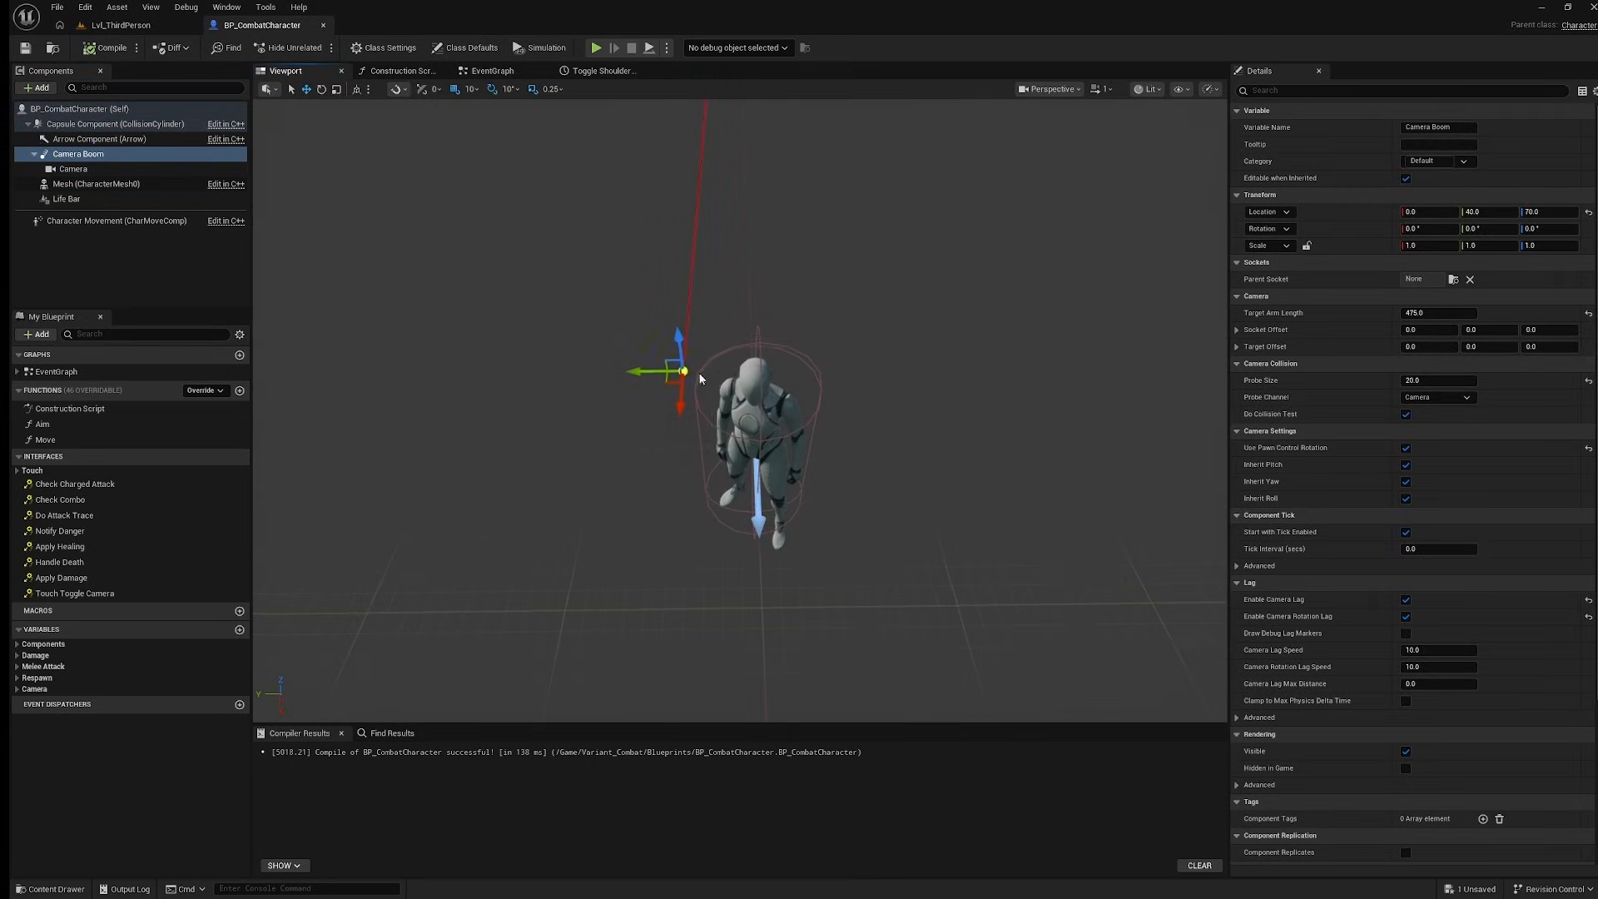
# Try shifting the Camera Boom sideways along the Y axis beside the character.
pyautogui.moveTo(782, 458); pyautogui.dragTo(811, 345, button='right')
pyautogui.press('s')
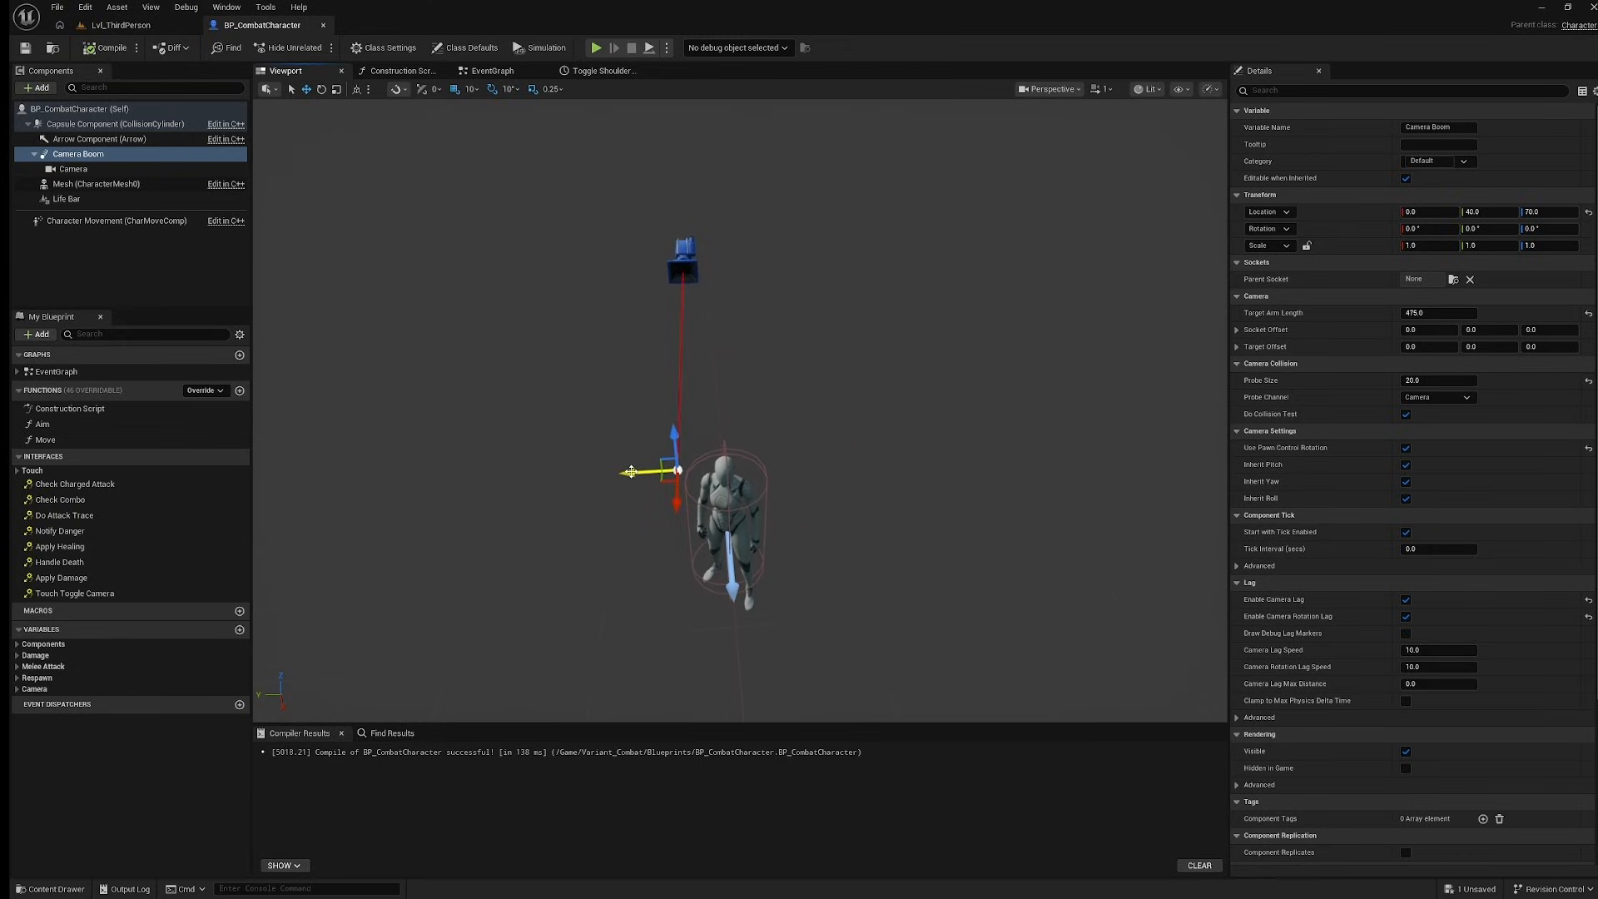
pyautogui.moveTo(630, 472); pyautogui.dragTo(690, 473)
pyautogui.moveTo(562, 464); pyautogui.dragTo(426, 456)
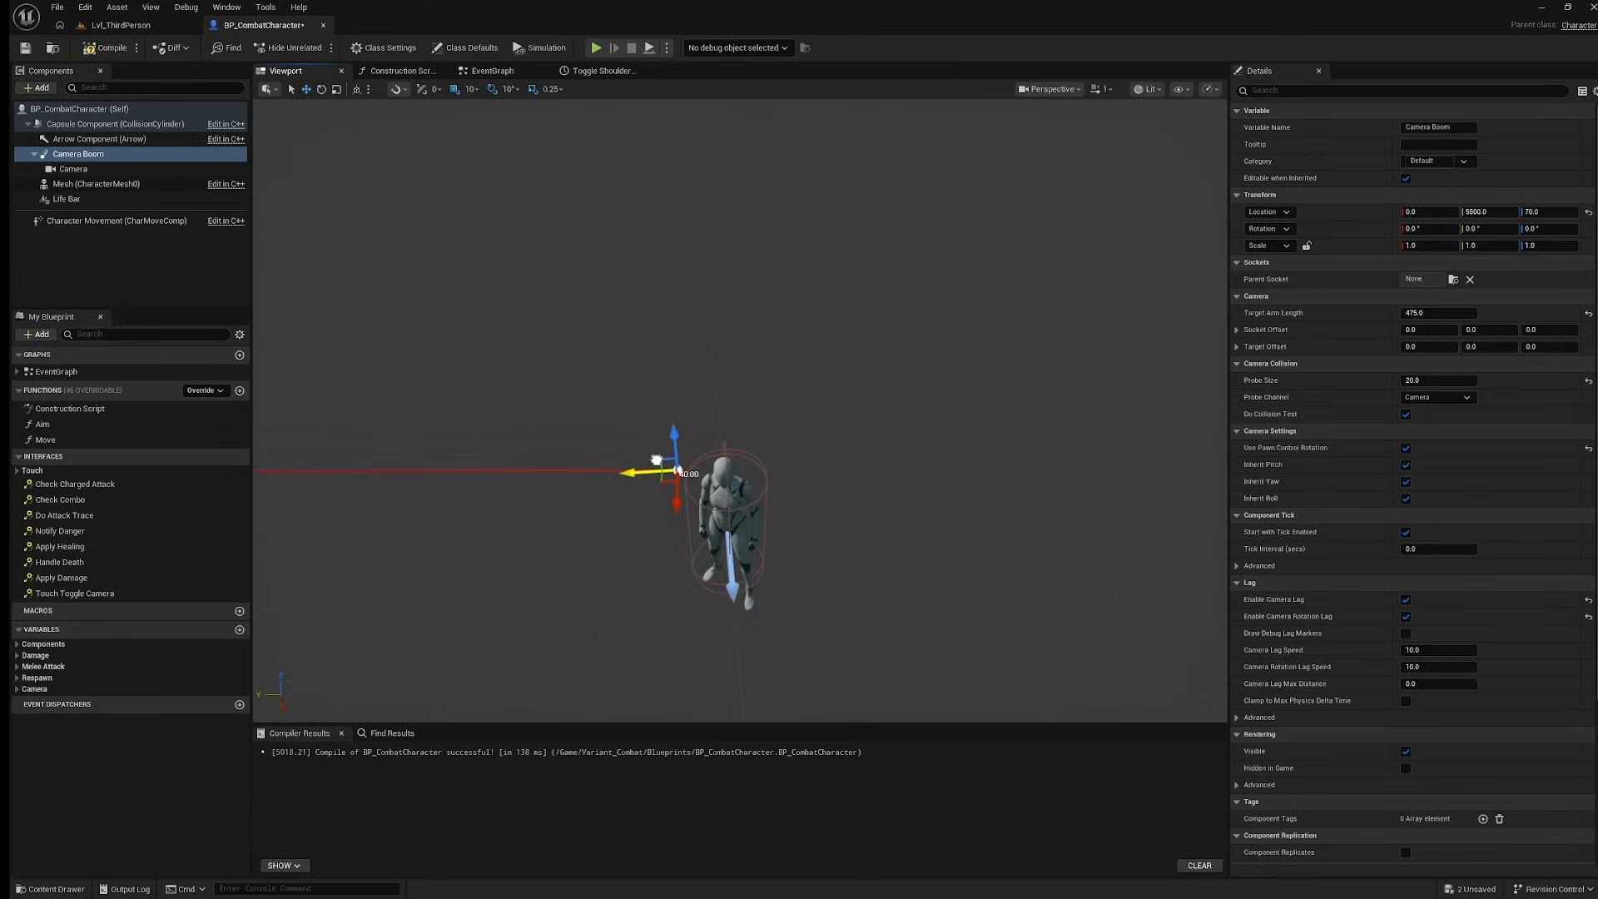
pyautogui.moveTo(656, 460); pyautogui.dragTo(754, 460)
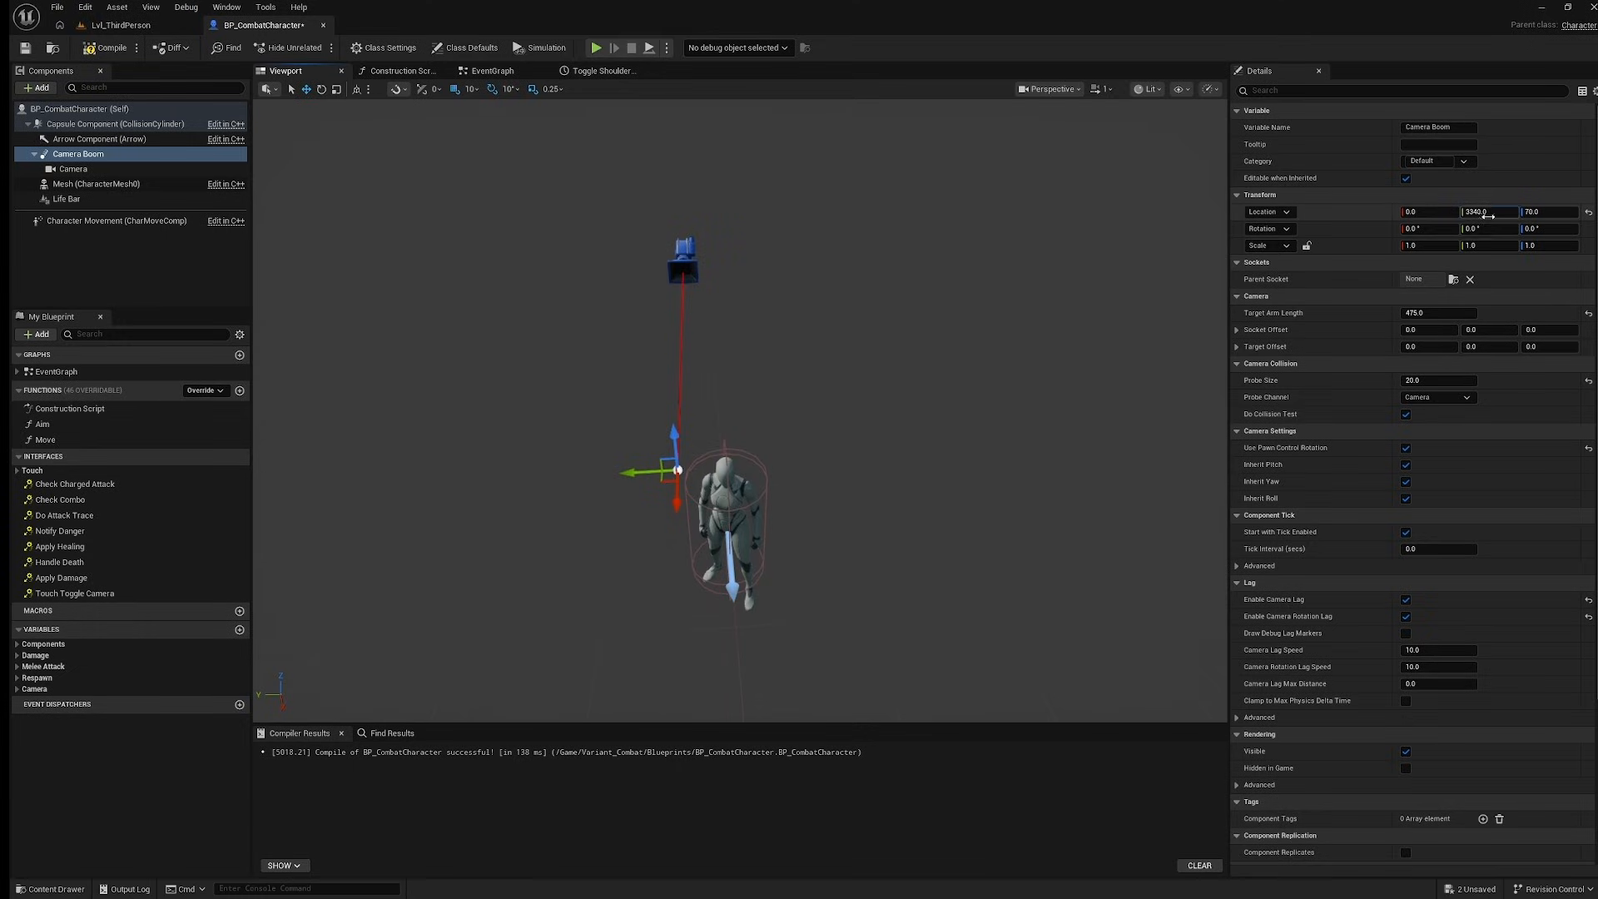
# Set the Camera Boom's relative location to Y 0 and Z 200.
pyautogui.write('0')
pyautogui.press('Return')
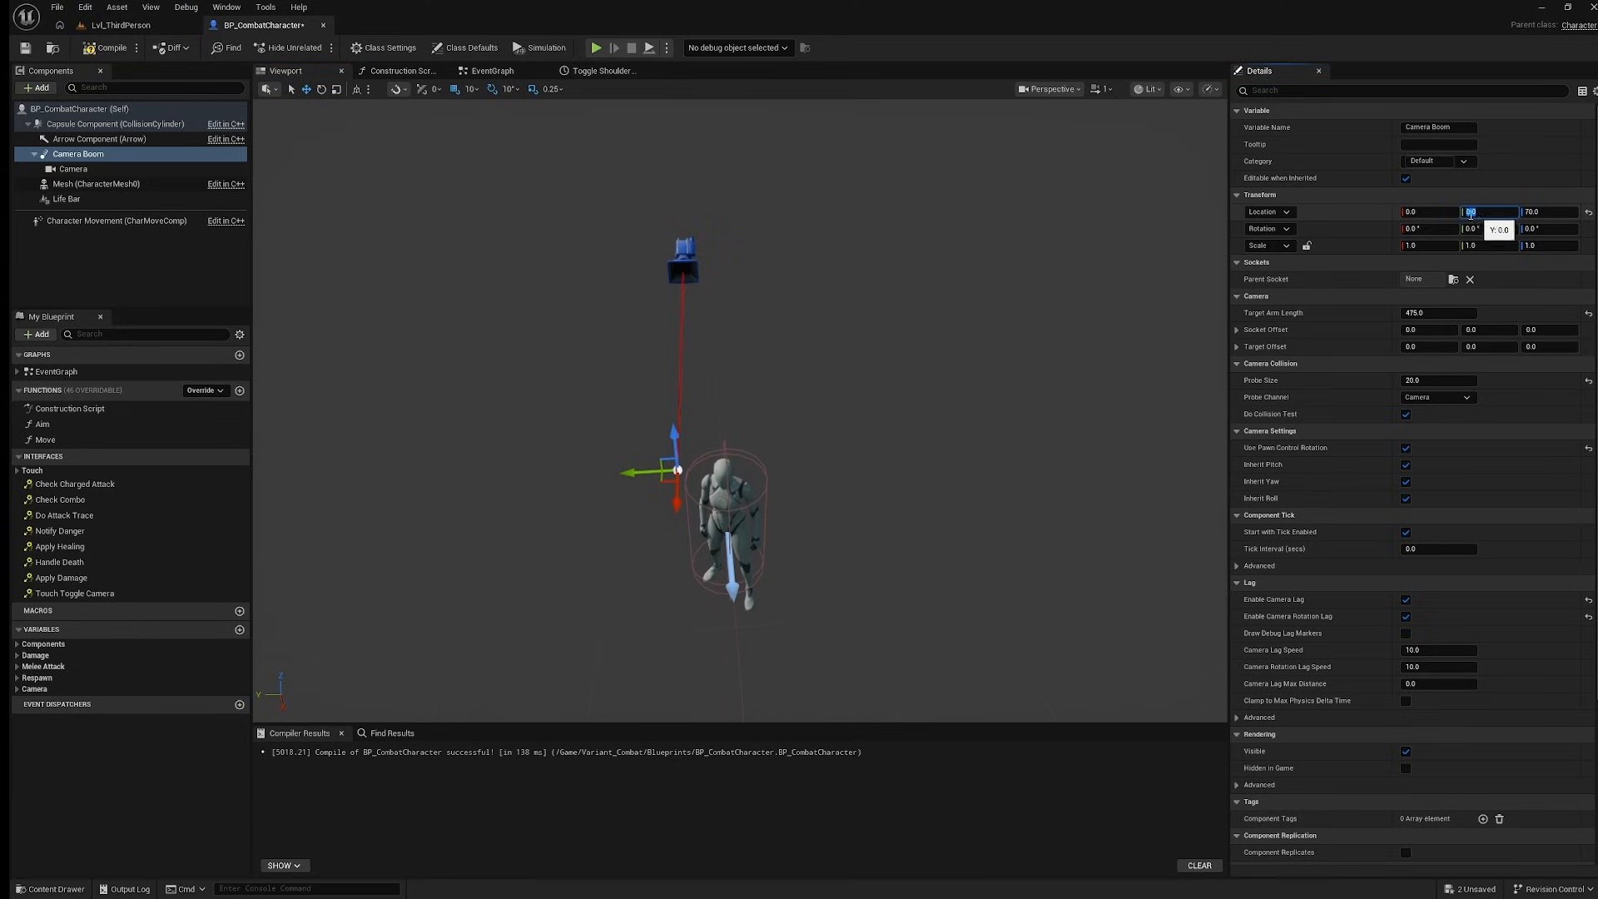
pyautogui.click(1546, 214)
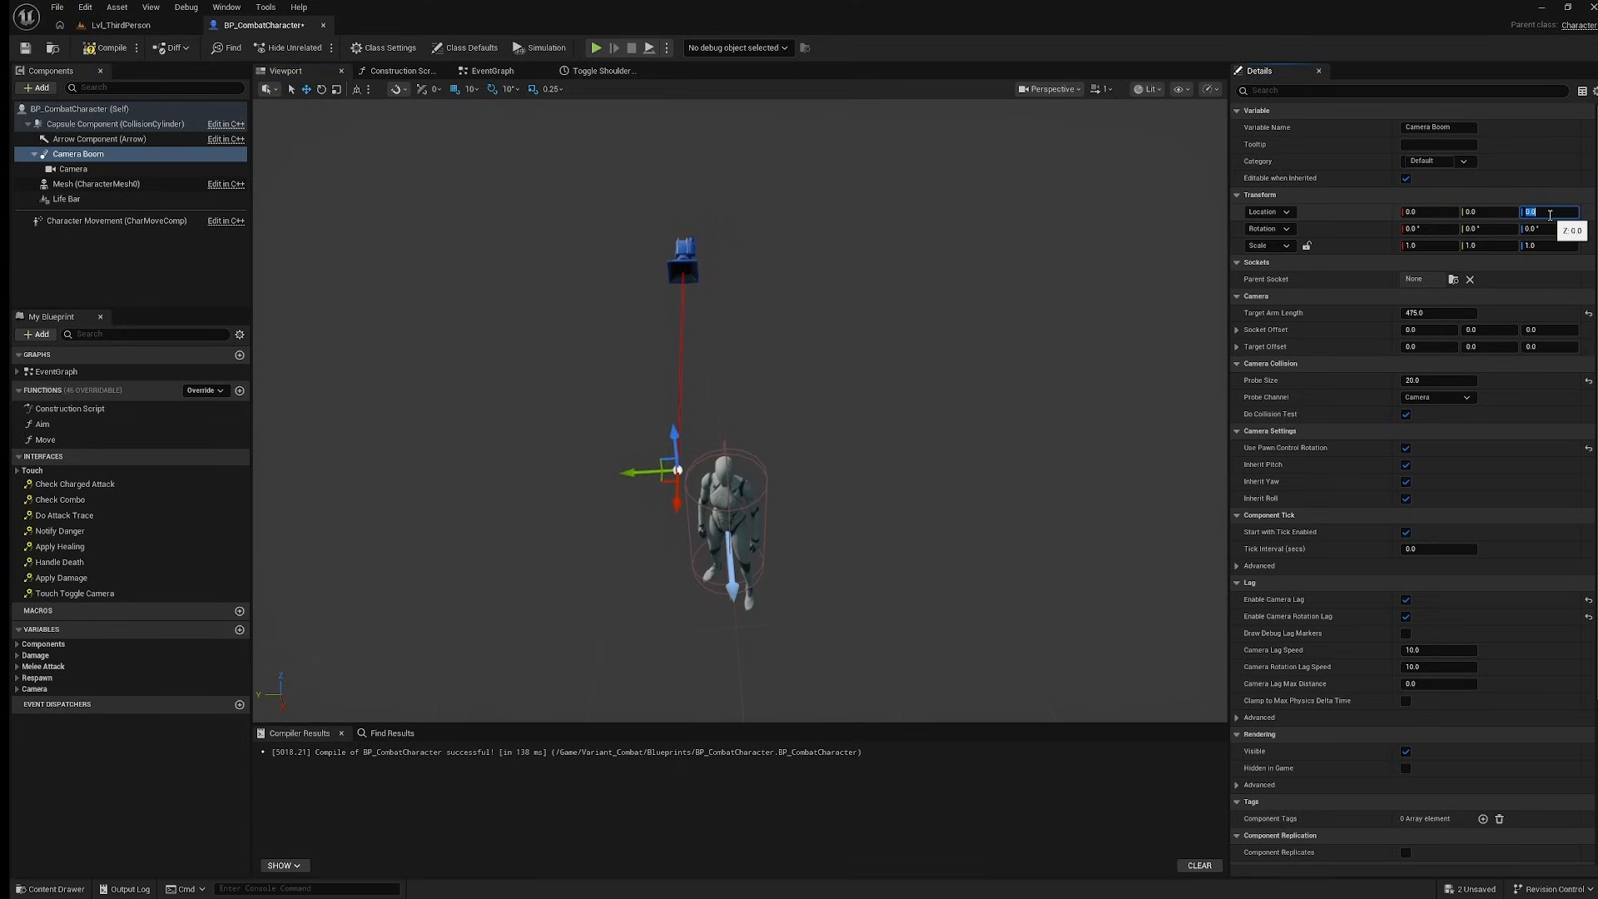
pyautogui.write('200')
pyautogui.press('Return')
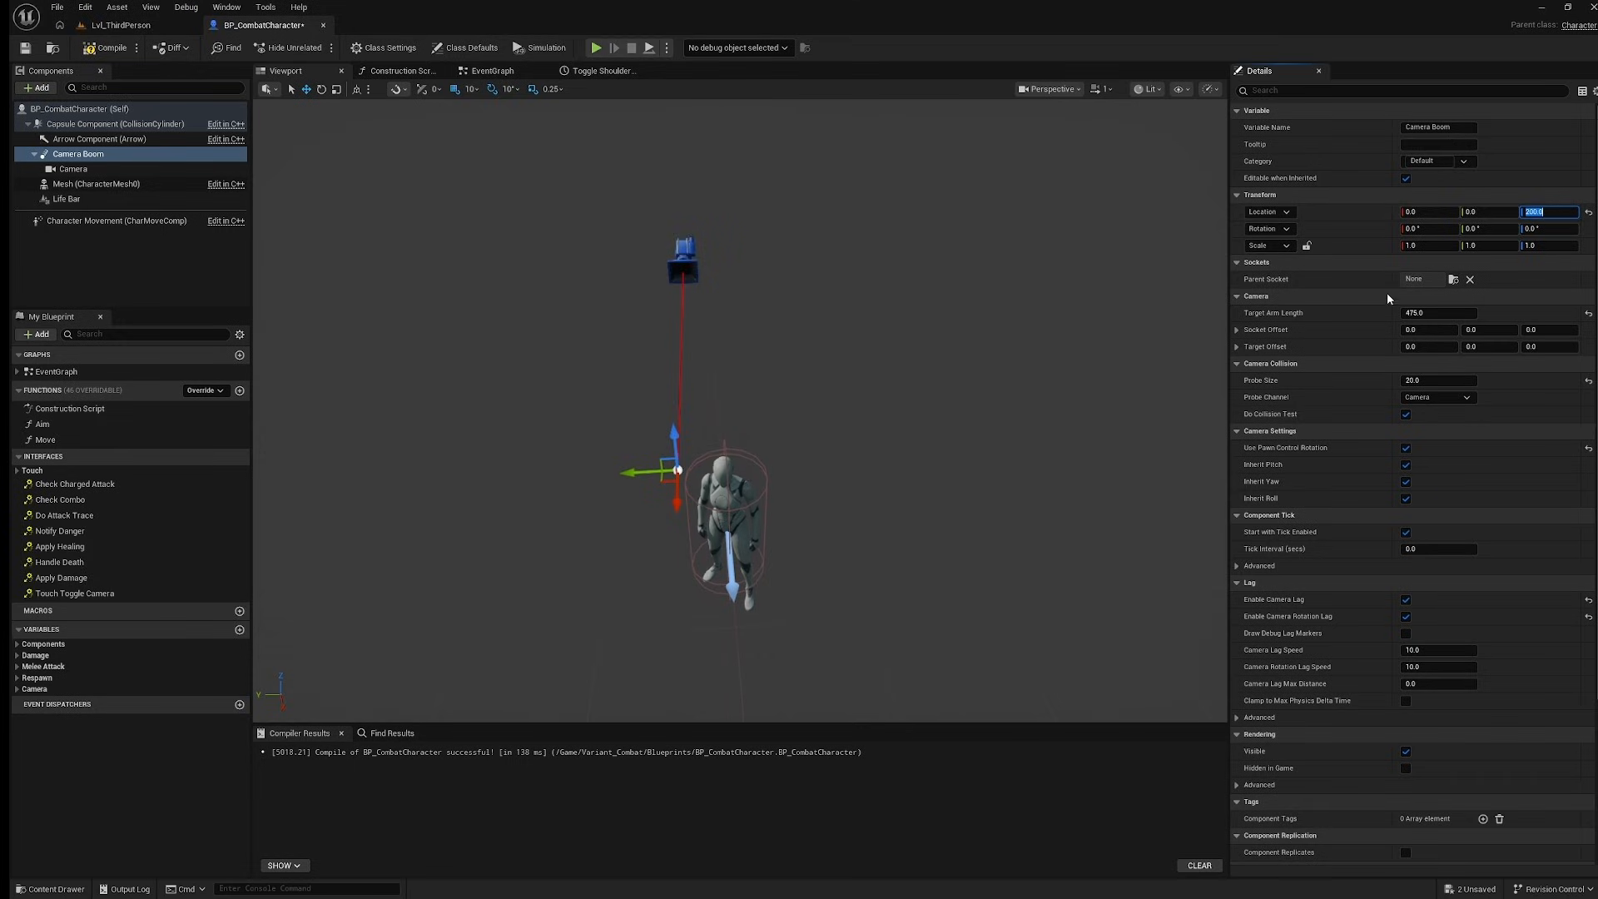
# Set the Camera Boom's Target Arm Length to 100.
pyautogui.click(1430, 313)
pyautogui.write('100')
pyautogui.press('Return')
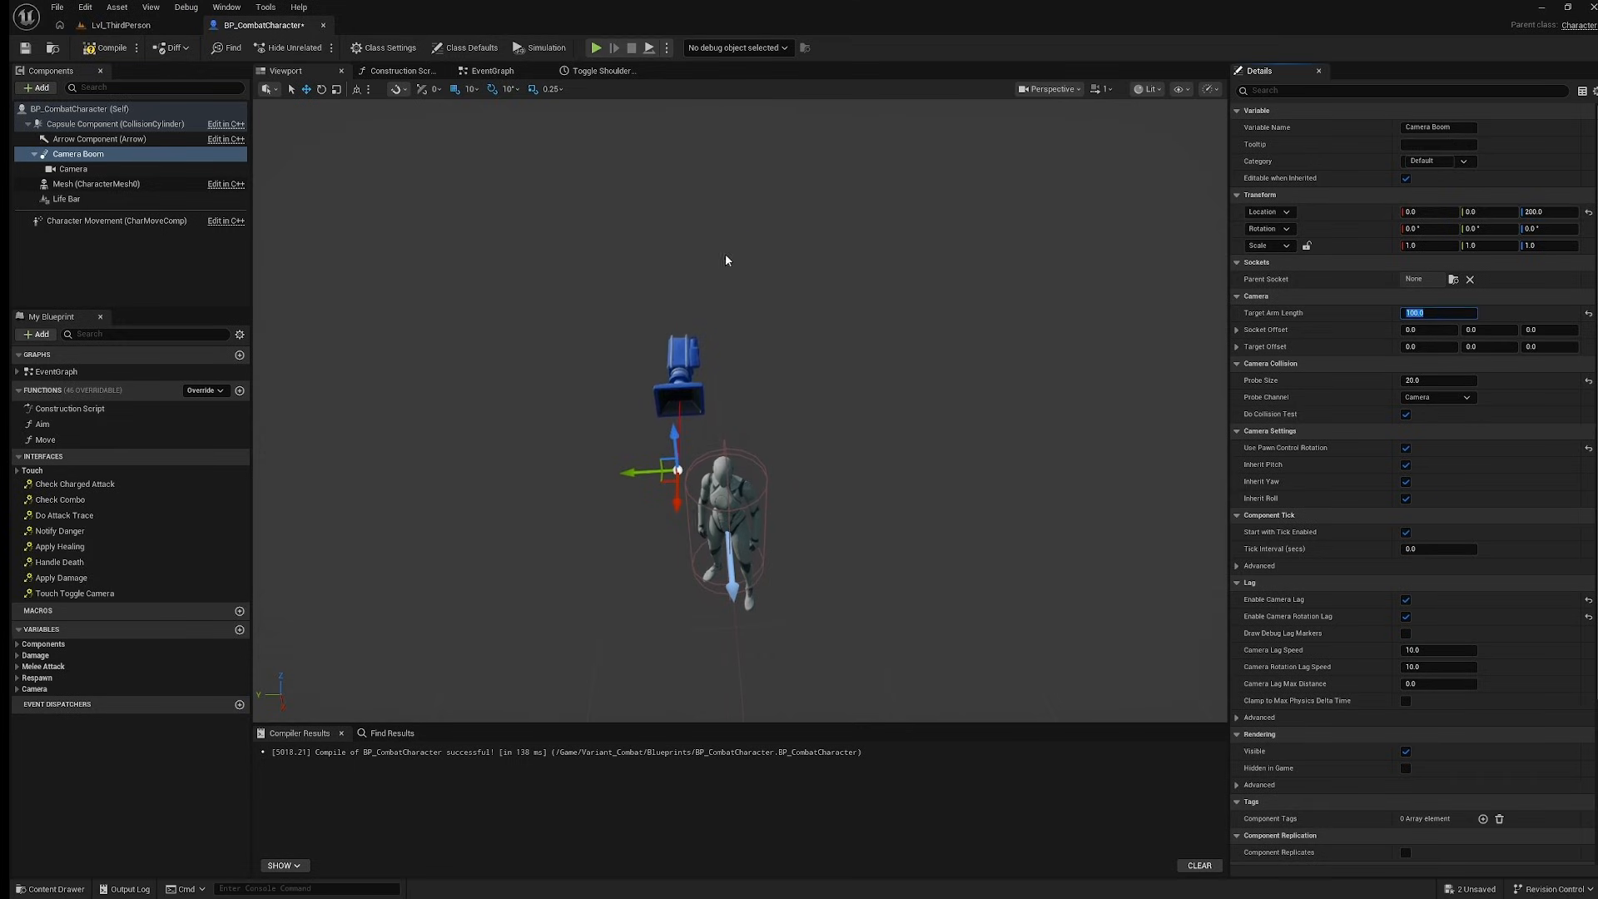
pyautogui.click(1338, 299)
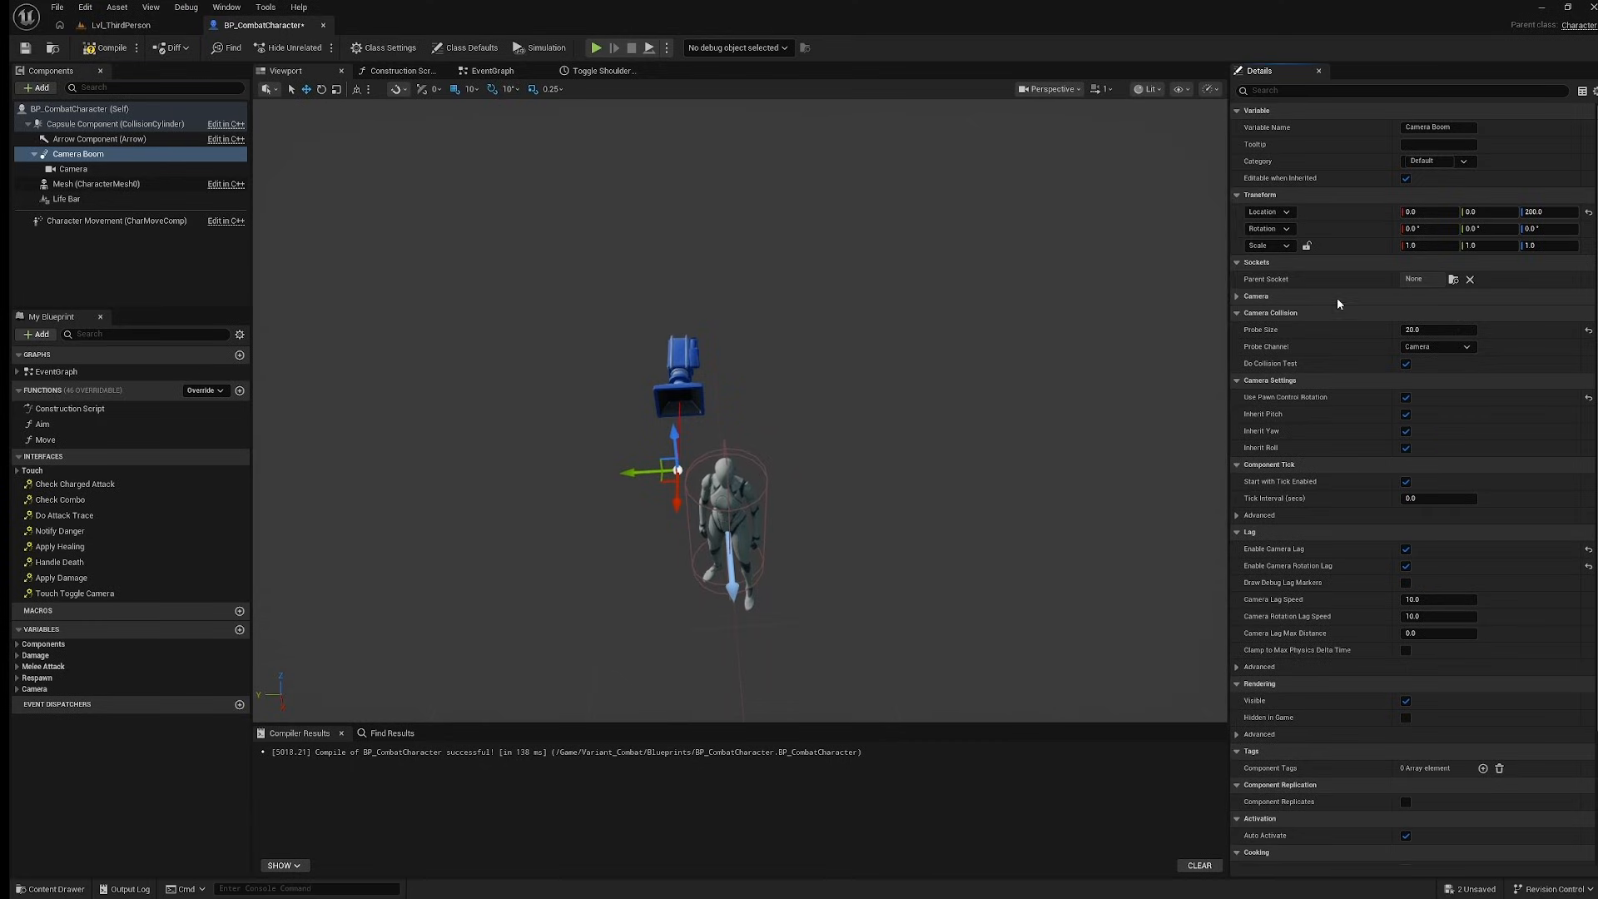
pyautogui.click(1293, 299)
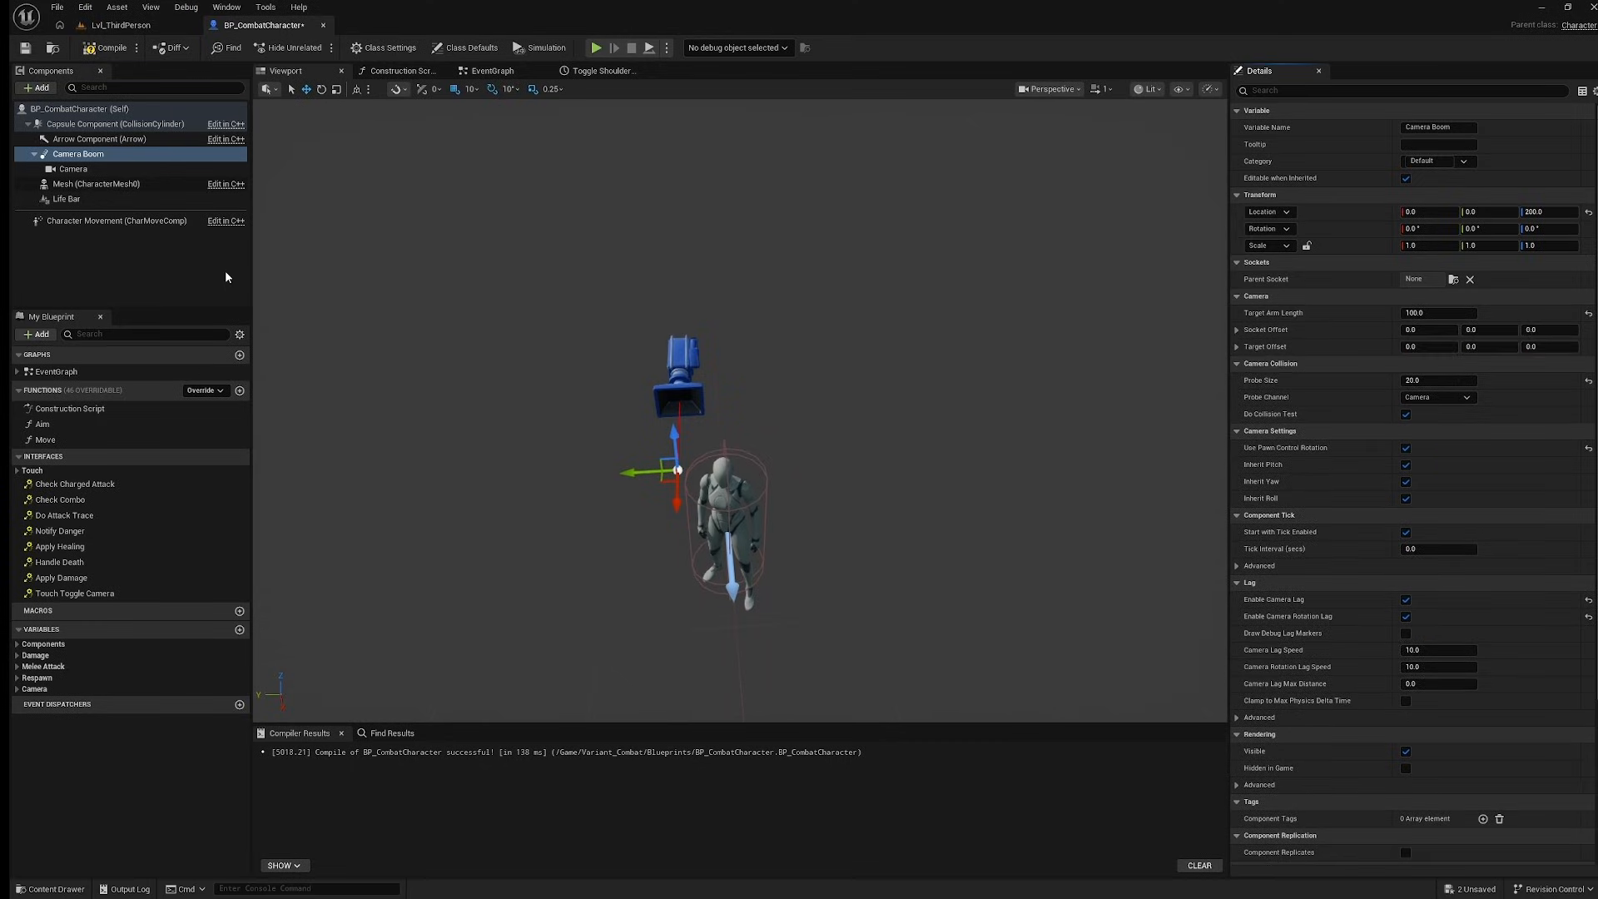
# Add a Spring Arm component to the character, reparent the Camera under it, and compile the blueprint.
pyautogui.click(164, 261)
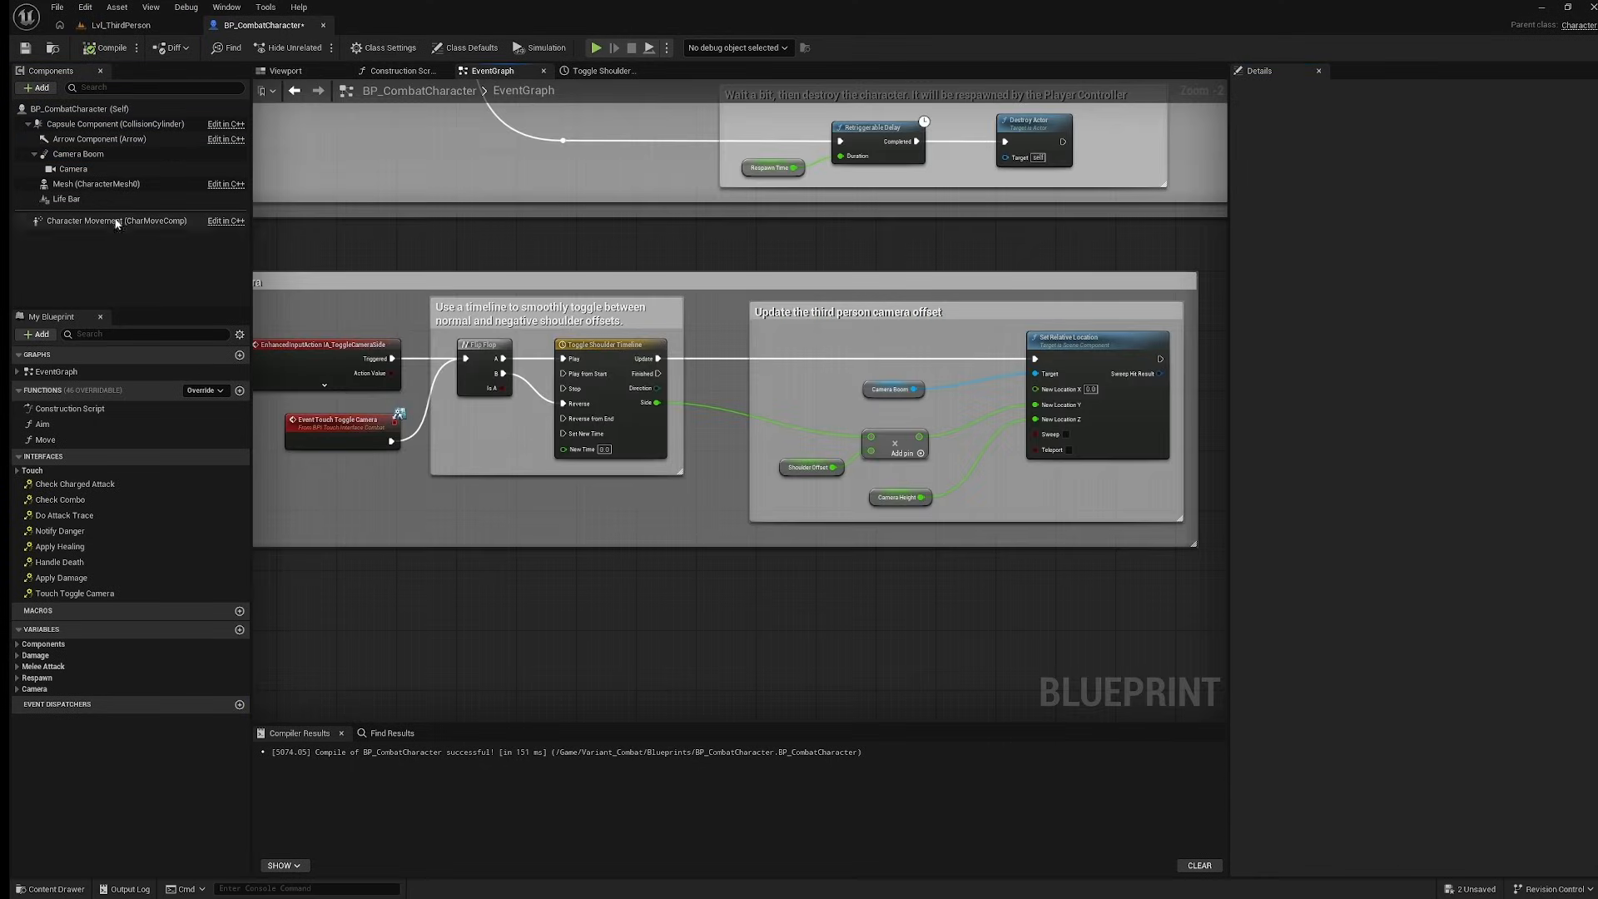
pyautogui.click(39, 88)
pyautogui.write('spr')
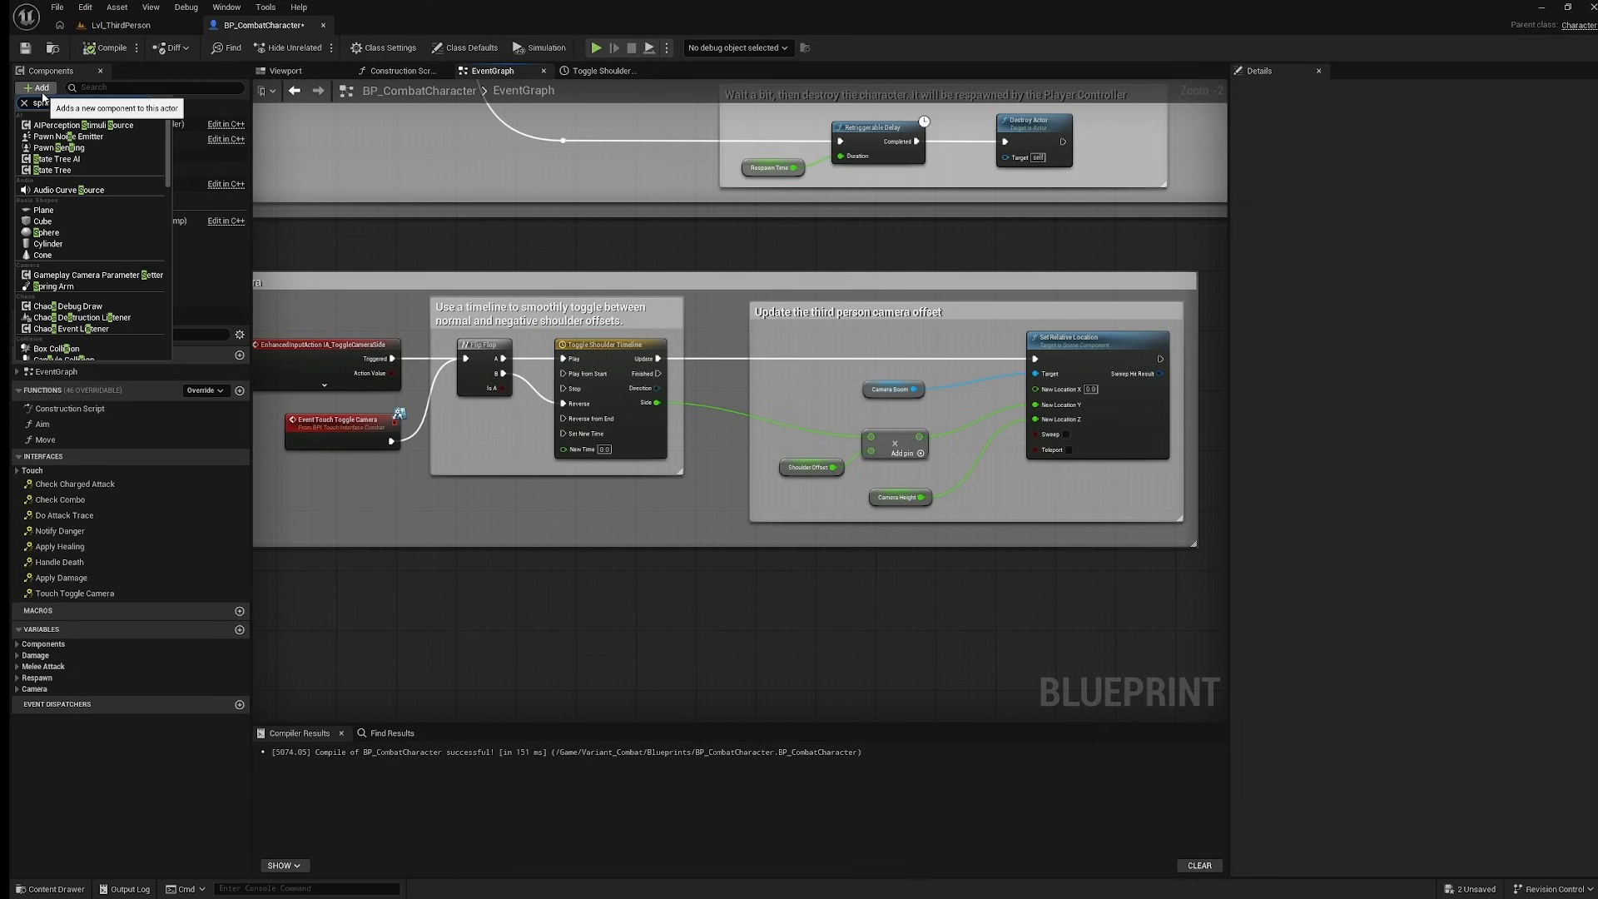
pyautogui.click(86, 283)
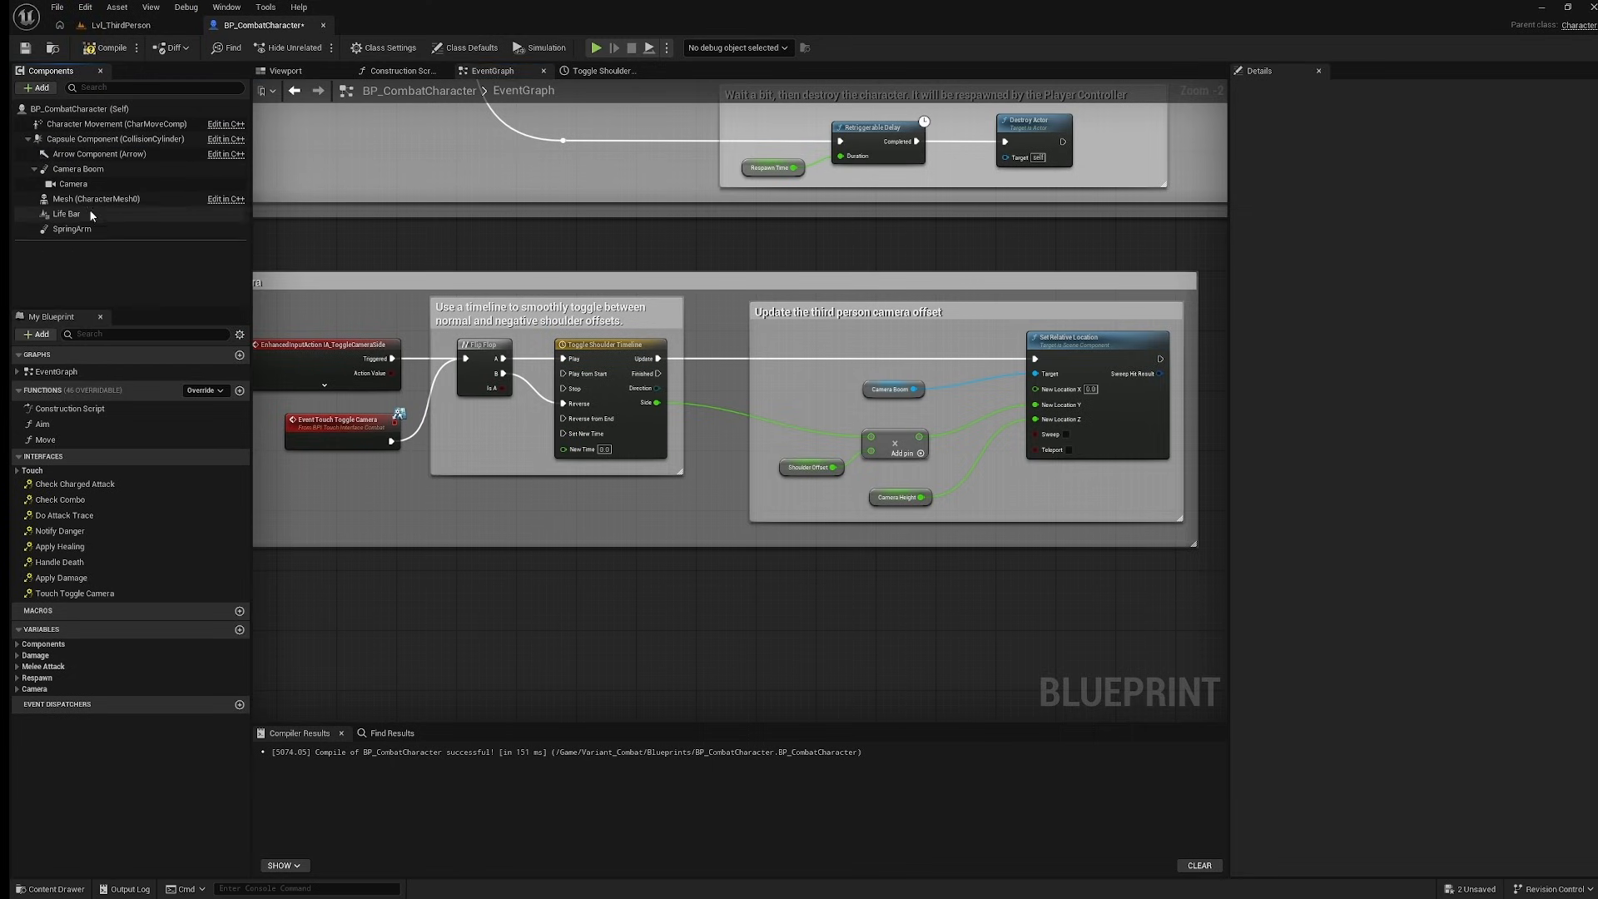
pyautogui.moveTo(75, 184); pyautogui.dragTo(100, 230)
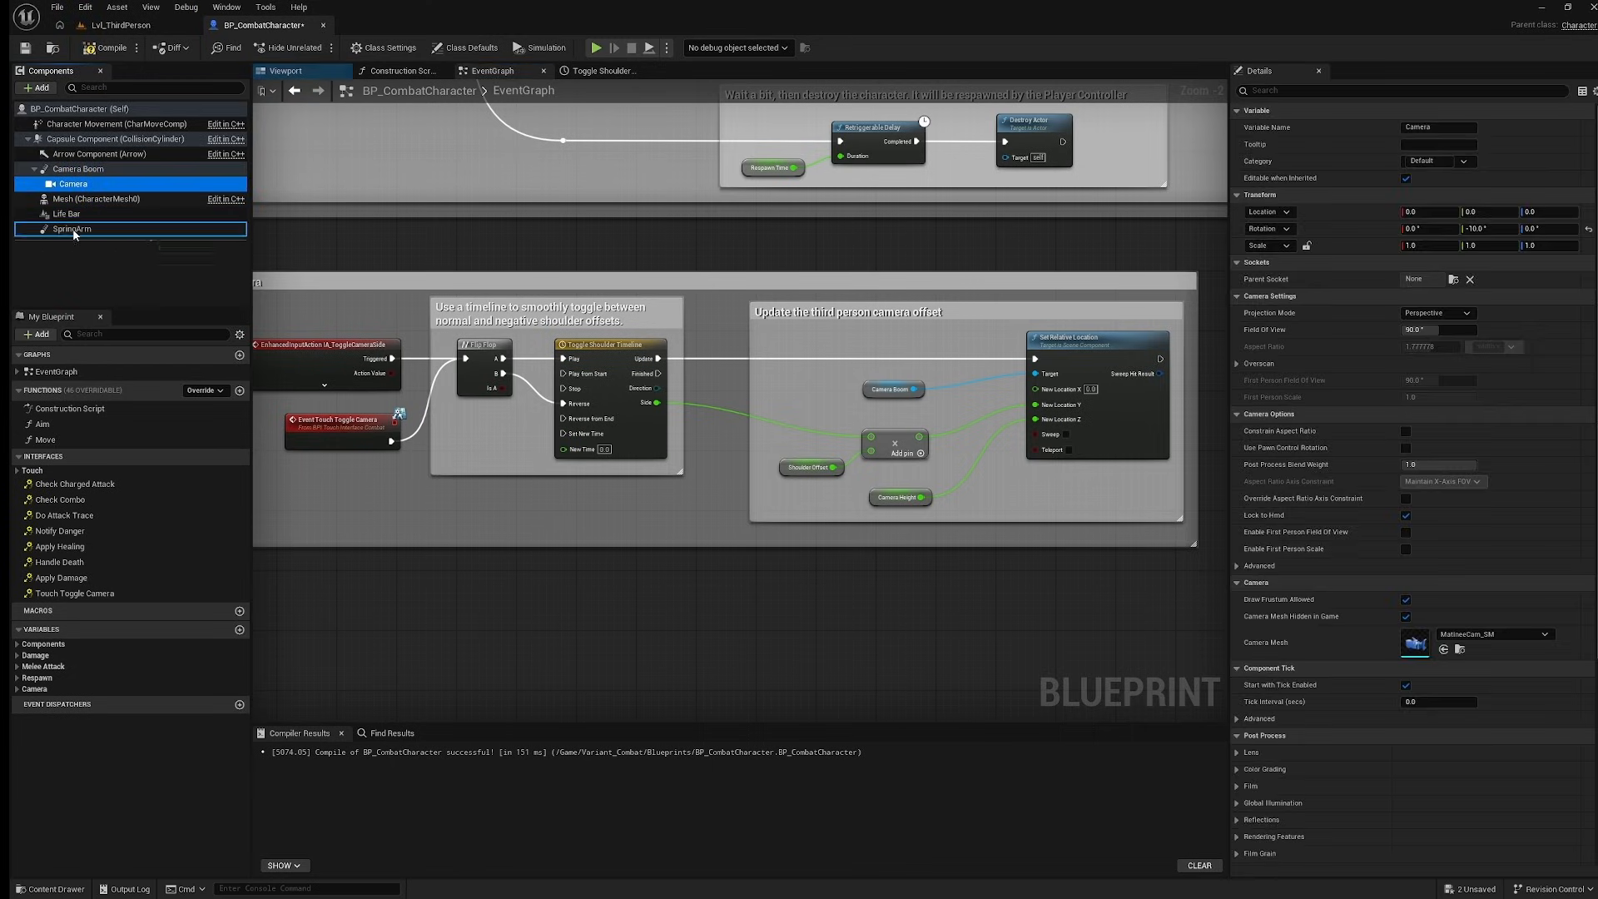
pyautogui.click(96, 52)
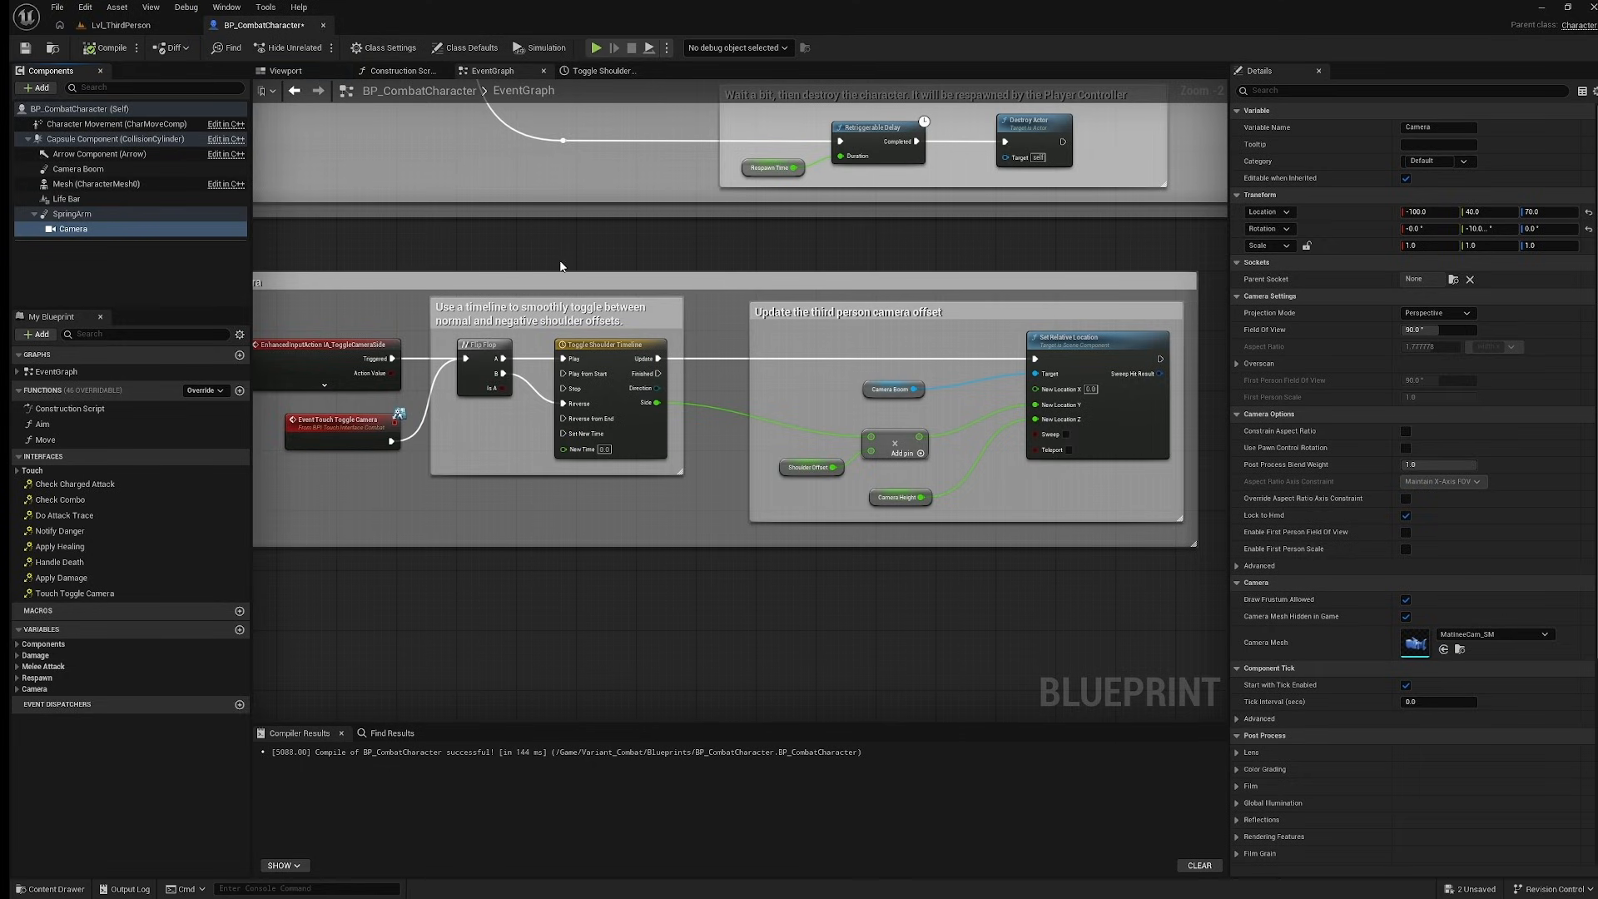
# Add a Set Socket Offset node targeting the Spring Arm in the camera offset section of the event graph.
pyautogui.moveTo(974, 515); pyautogui.dragTo(863, 492, button='right')
pyautogui.moveTo(71, 214); pyautogui.dragTo(897, 486)
pyautogui.write('set')
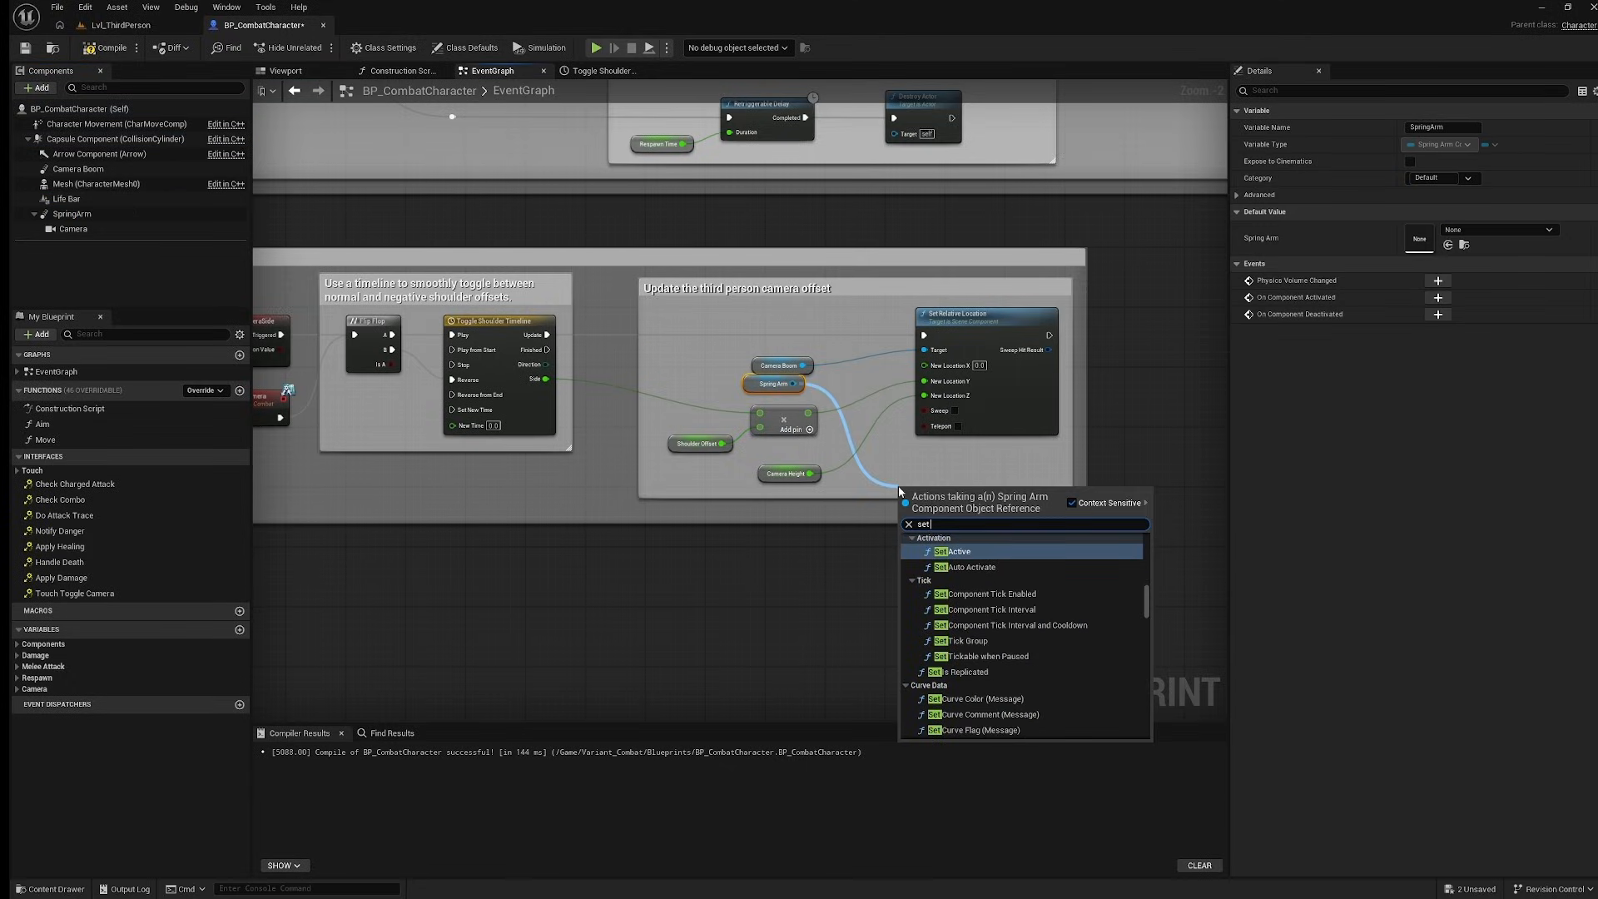
pyautogui.write(' socket')
pyautogui.click(981, 577)
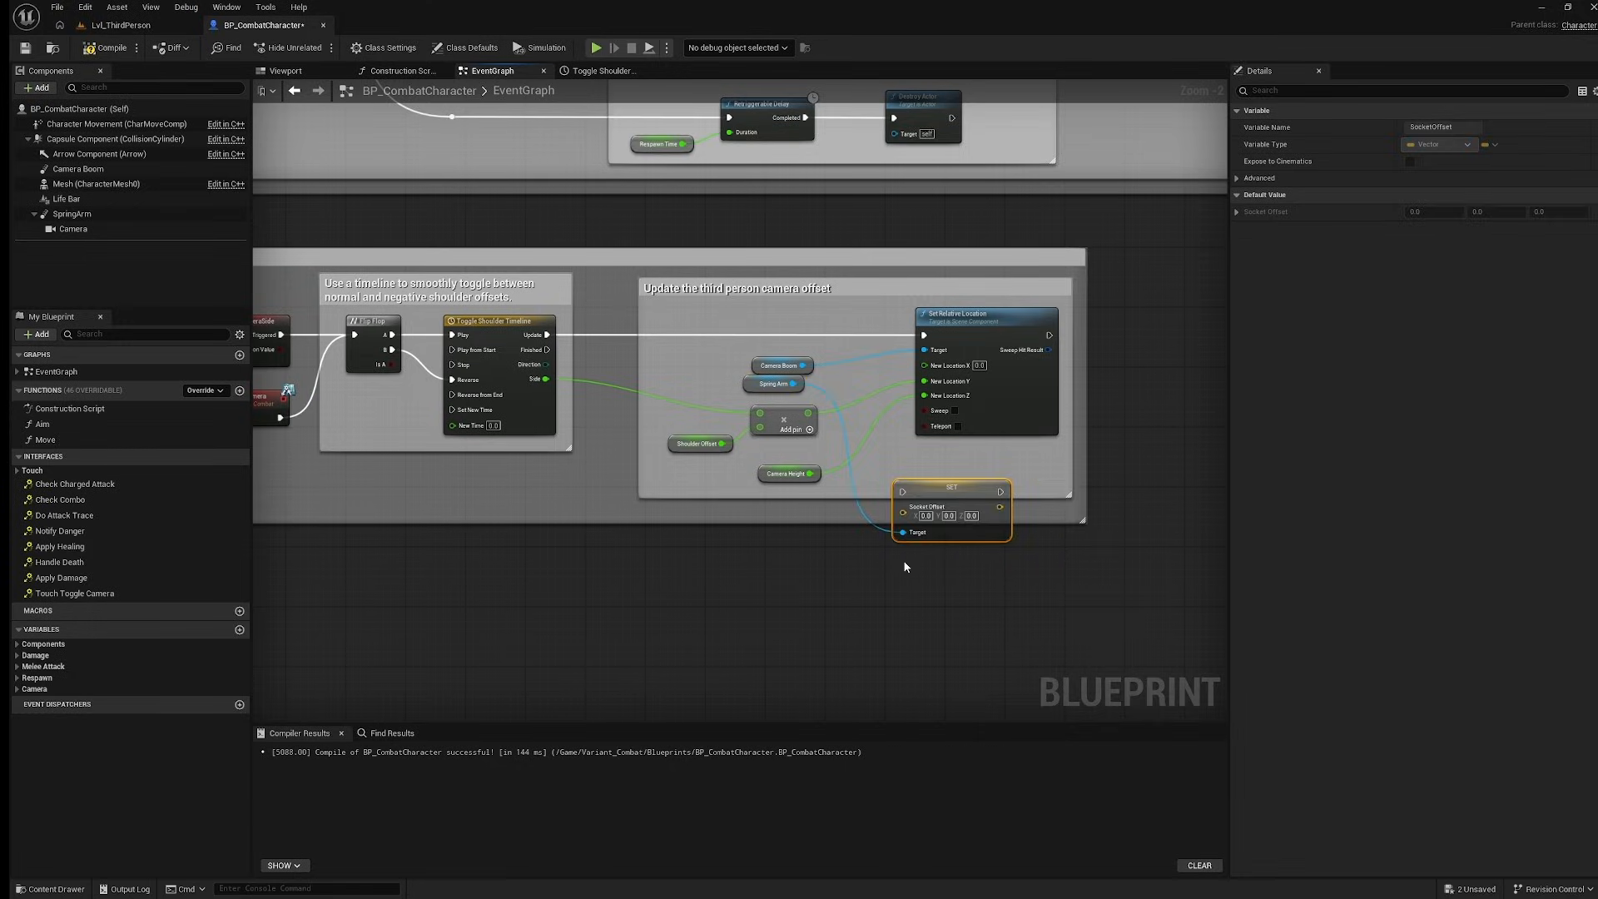
pyautogui.click(819, 550)
# Reroute the timeline's Update execution to the Set Socket Offset node and delete the Set Relative Location node.
pyautogui.moveTo(924, 334)
pyautogui.keyDown('ctrl'); pyautogui.mouseDown()
pyautogui.moveTo(902, 492)
pyautogui.moveTo(937, 338)
pyautogui.mouseUp(); pyautogui.keyUp('ctrl')
pyautogui.click(998, 332)
pyautogui.press('Delete')
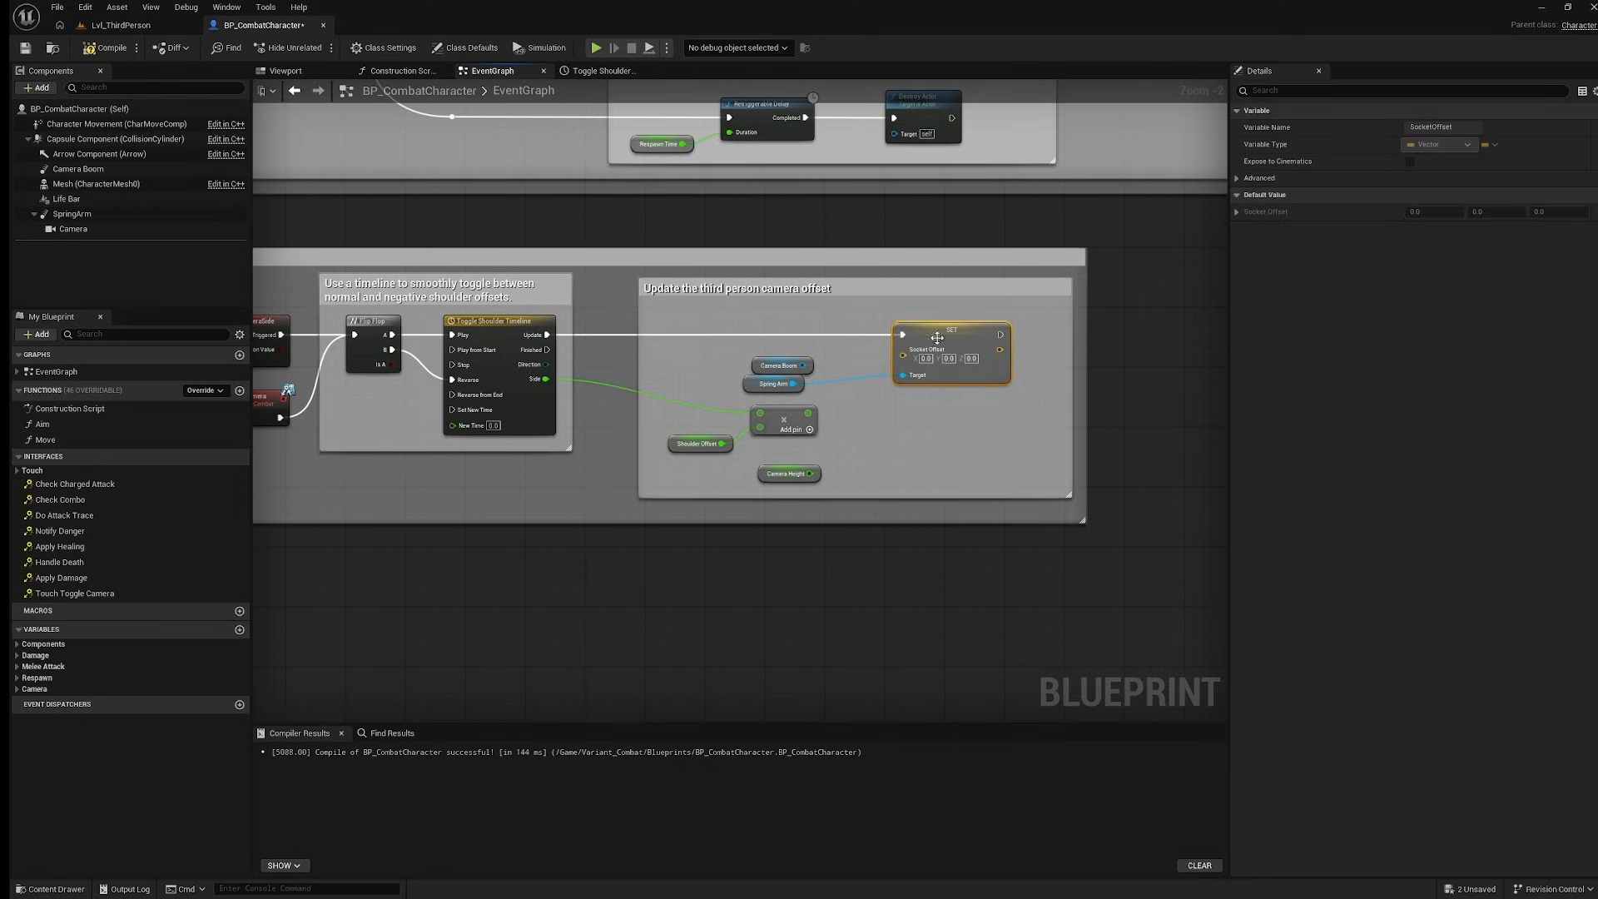
# In the Toggle Shoulder Timeline, set the Side curve's first key to 0, raise its last key above zero, and compile.
pyautogui.doubleClick(491, 323)
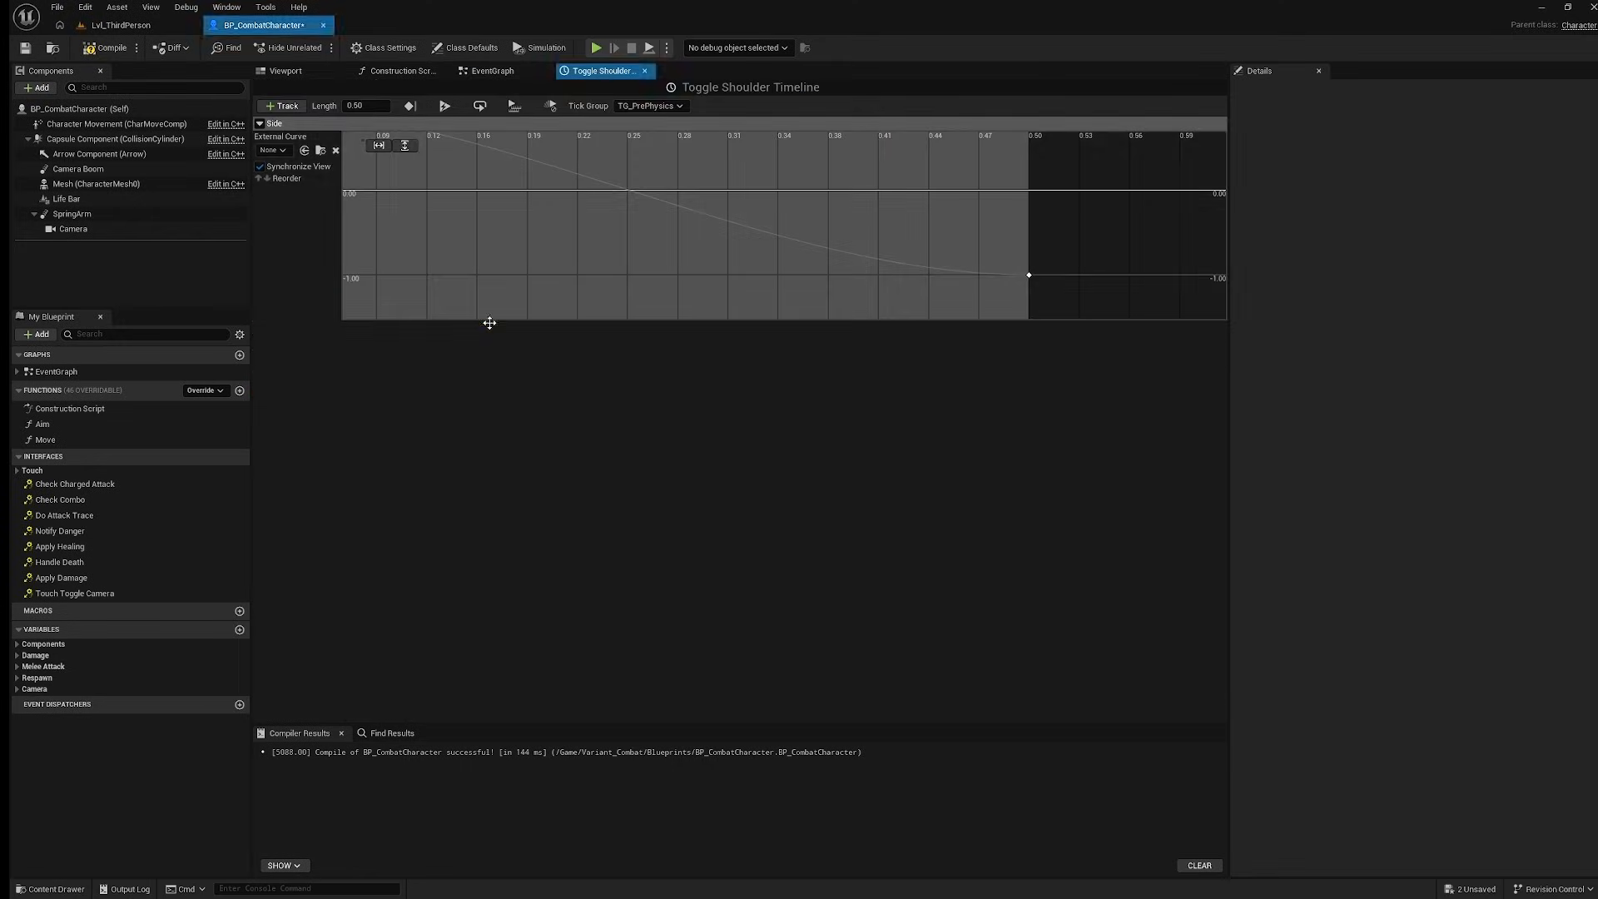
pyautogui.moveTo(518, 254); pyautogui.dragTo(678, 285, button='right')
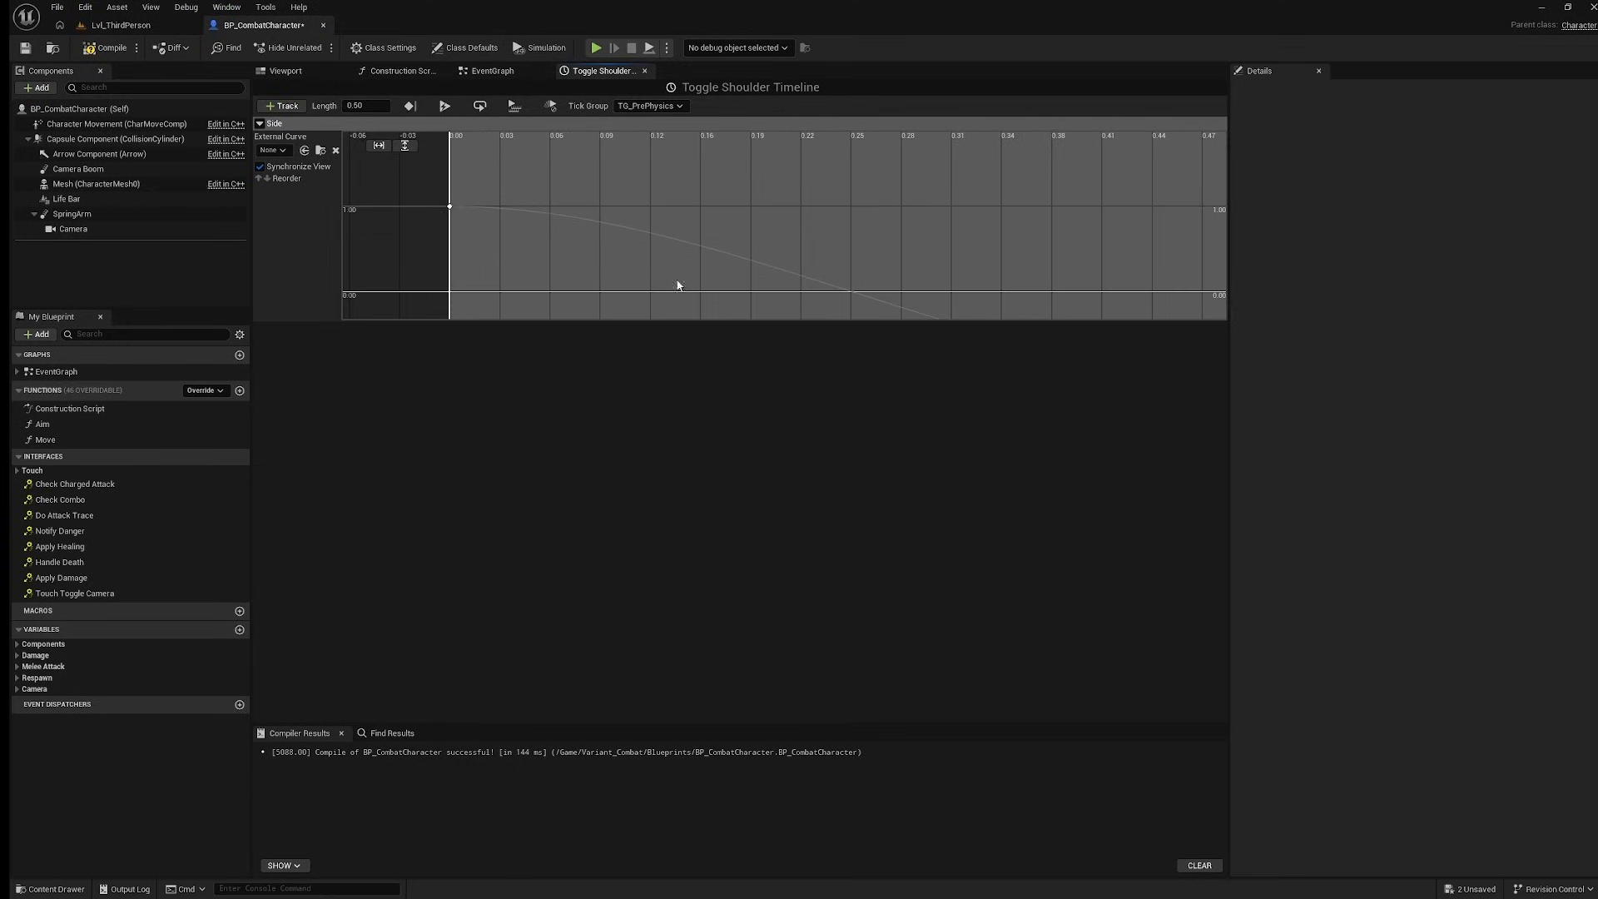
pyautogui.click(450, 206)
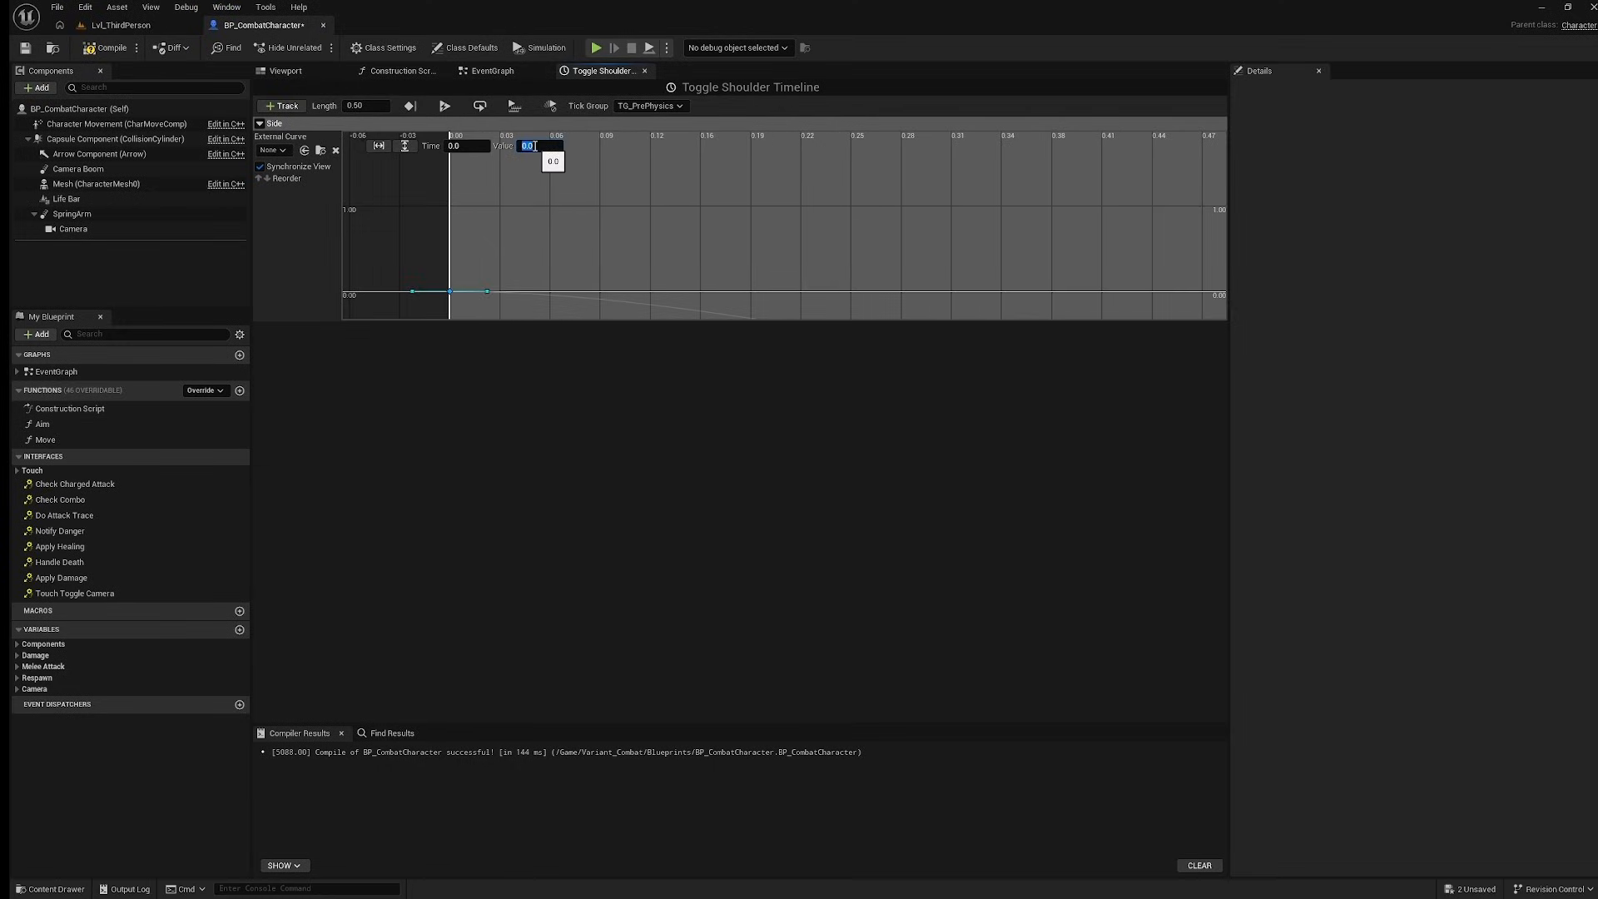
pyautogui.moveTo(934, 259); pyautogui.dragTo(704, 151, button='right')
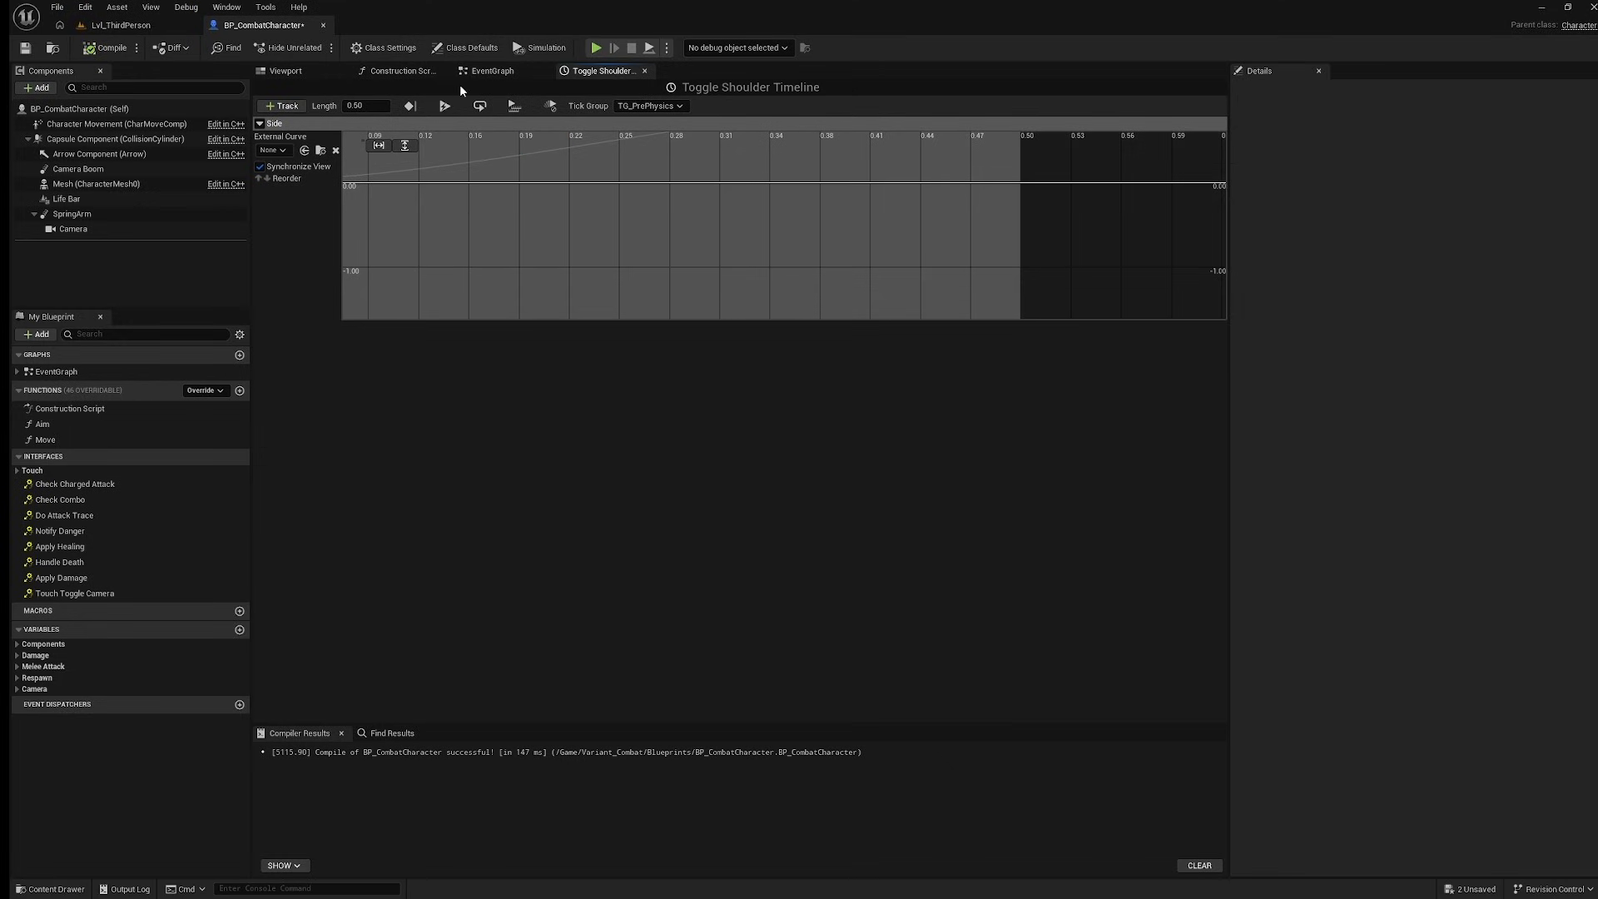
# Return to the event graph and delete the unused Camera Boom reference node.
pyautogui.click(491, 72)
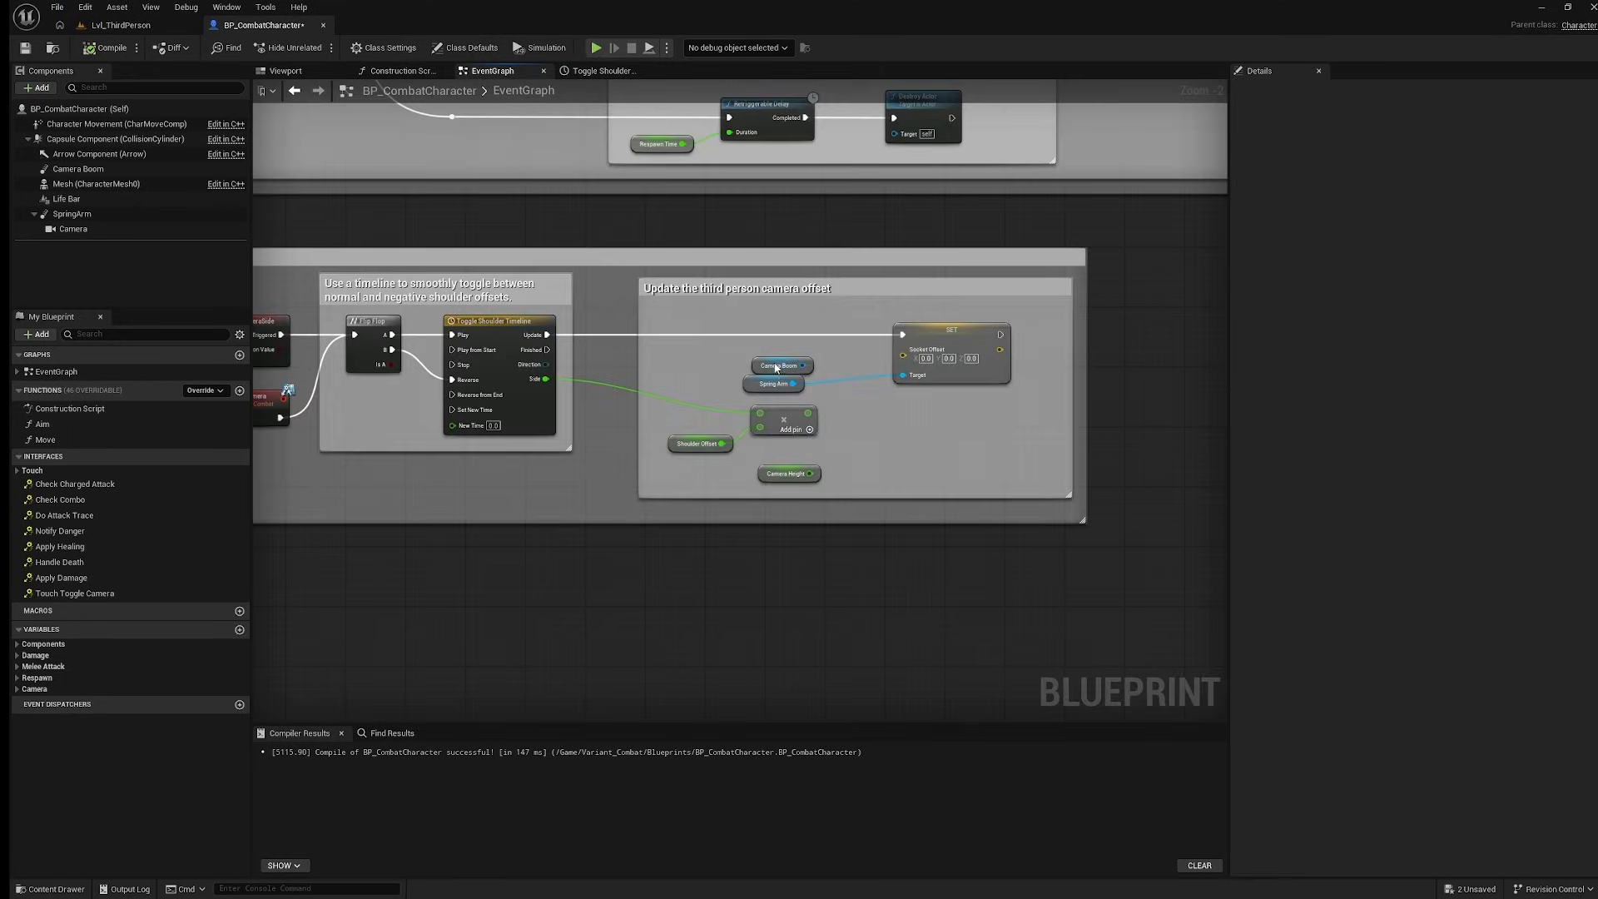
pyautogui.click(775, 367)
pyautogui.press('Delete')
# Set the SpringArm's Target Arm Length to 100 and Socket Offset Y to 40, and raise its Z offset.
pyautogui.click(114, 218)
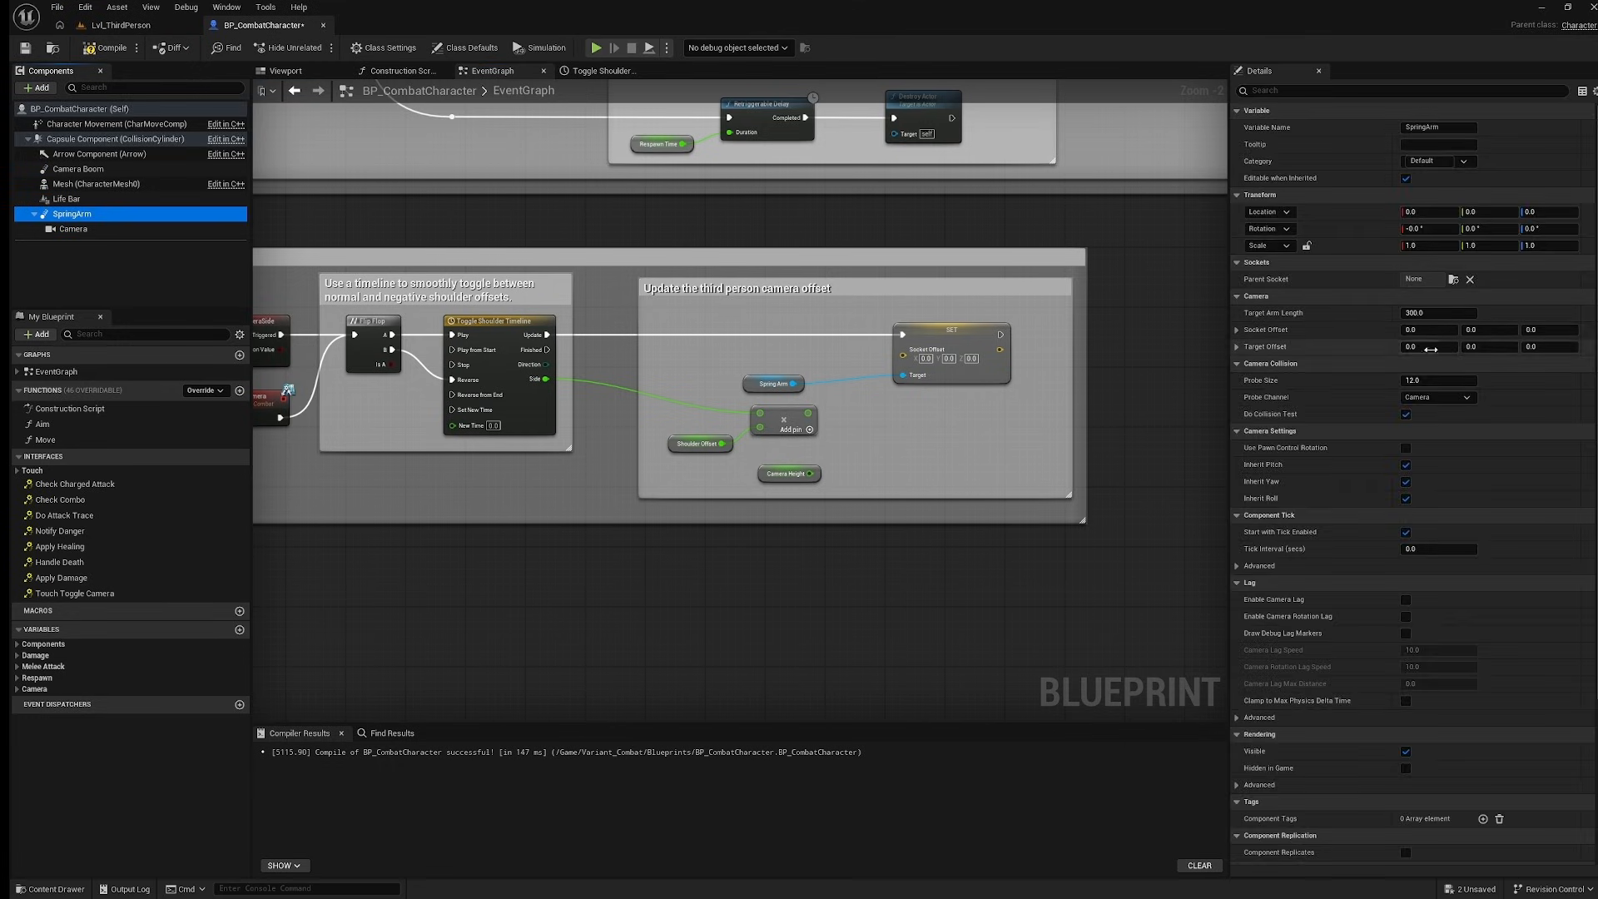
pyautogui.click(1438, 314)
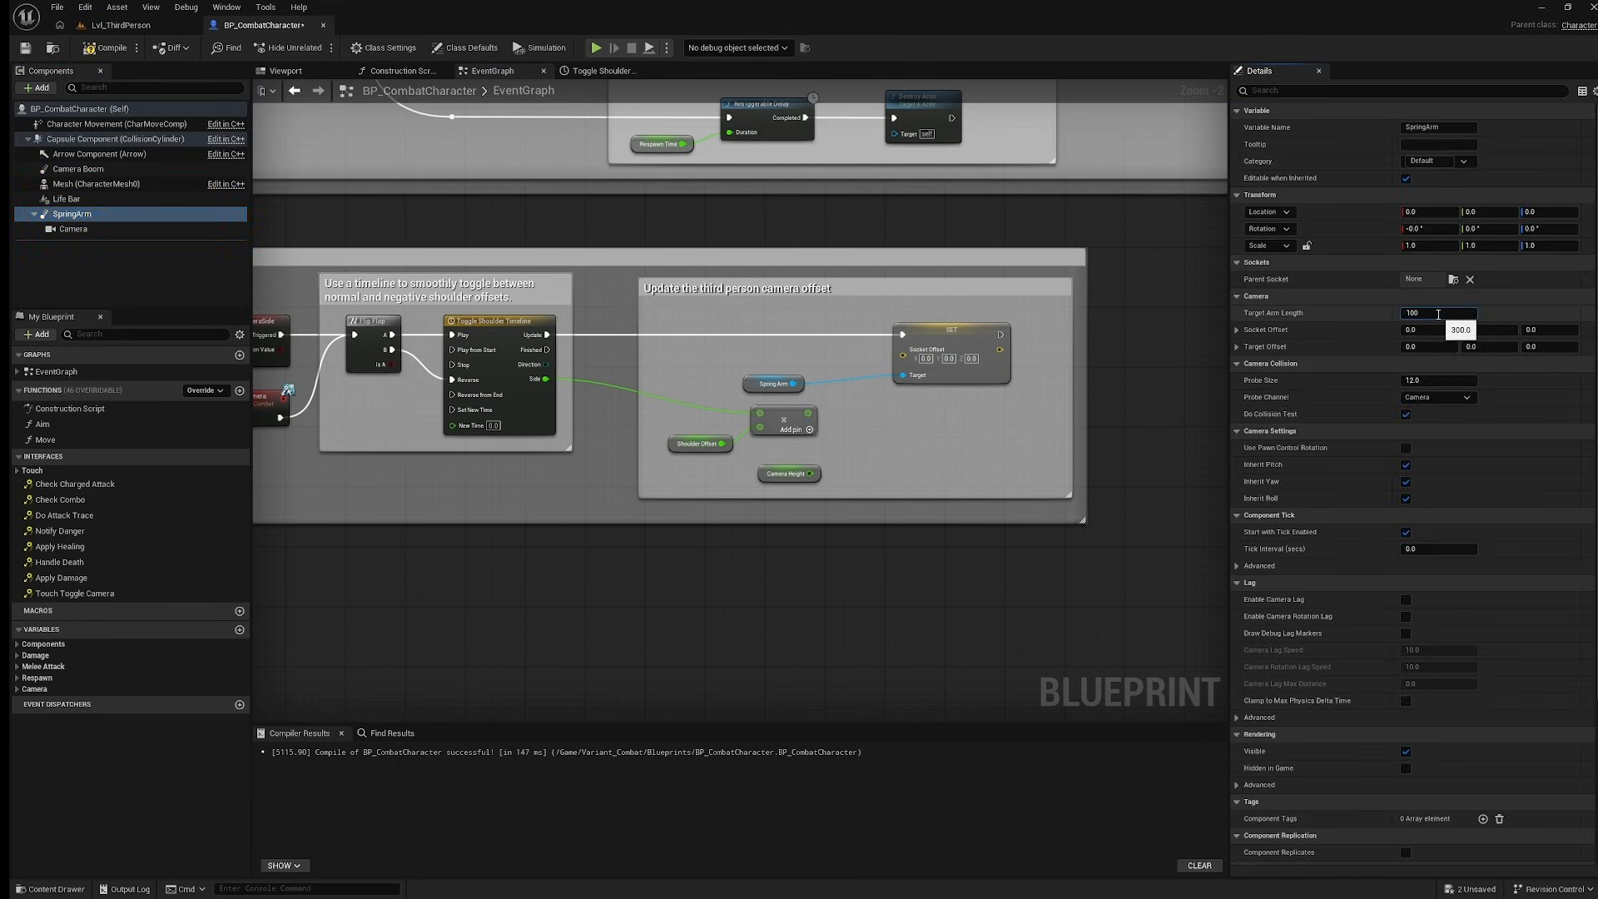
pyautogui.press('Return')
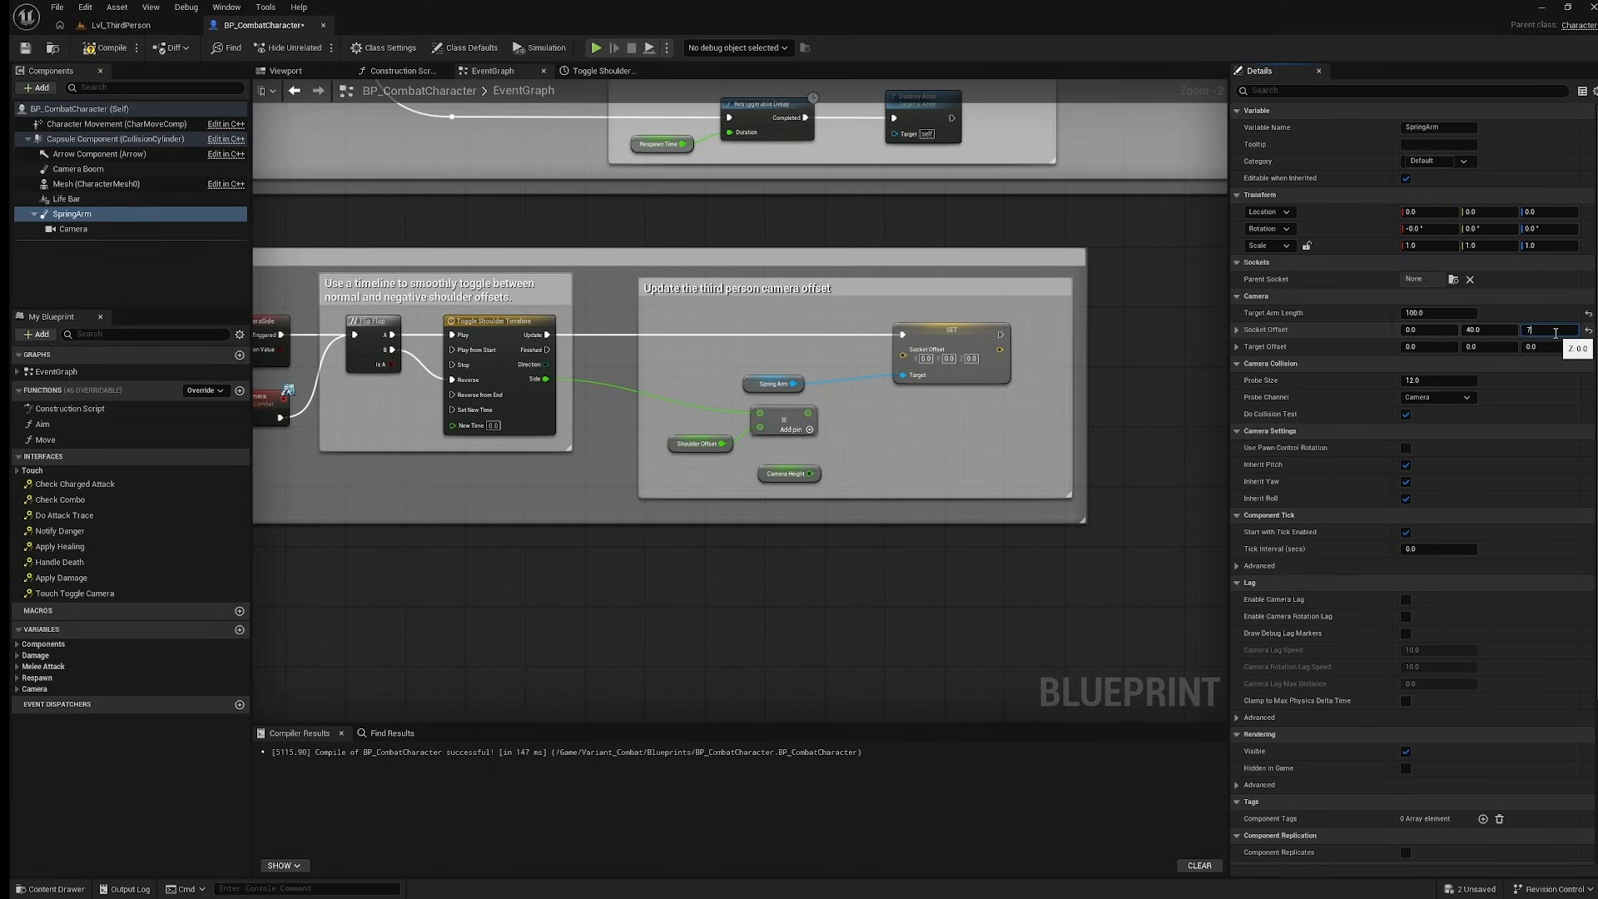
# Reset the Camera's location to its default of zero and play the level briefly to test the view.
pyautogui.click(73, 229)
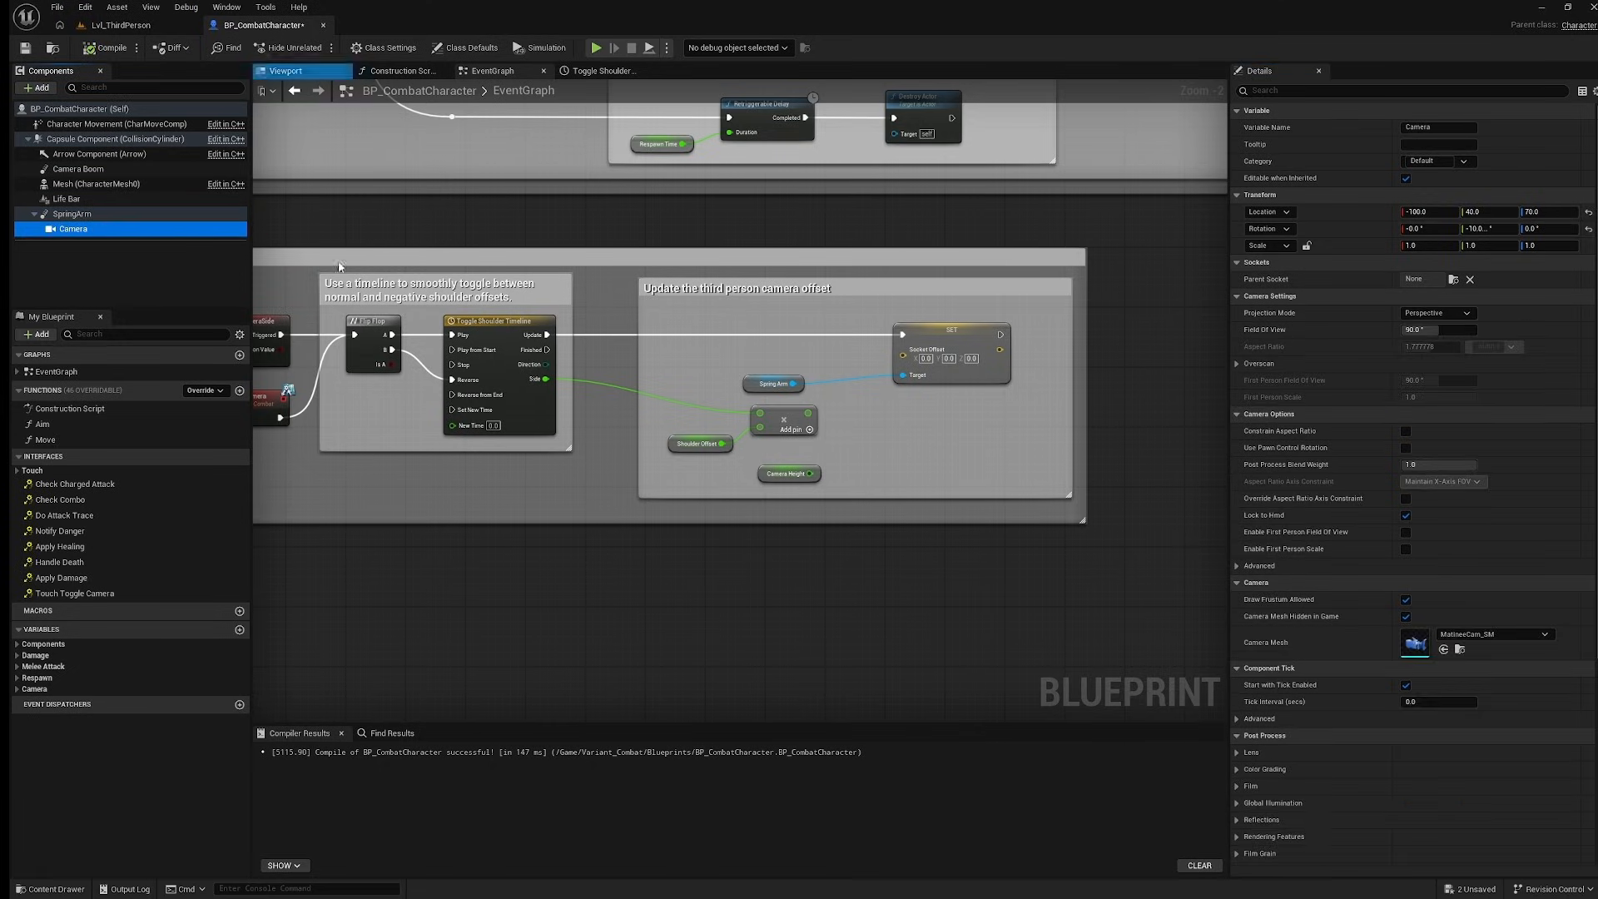
pyautogui.click(1587, 214)
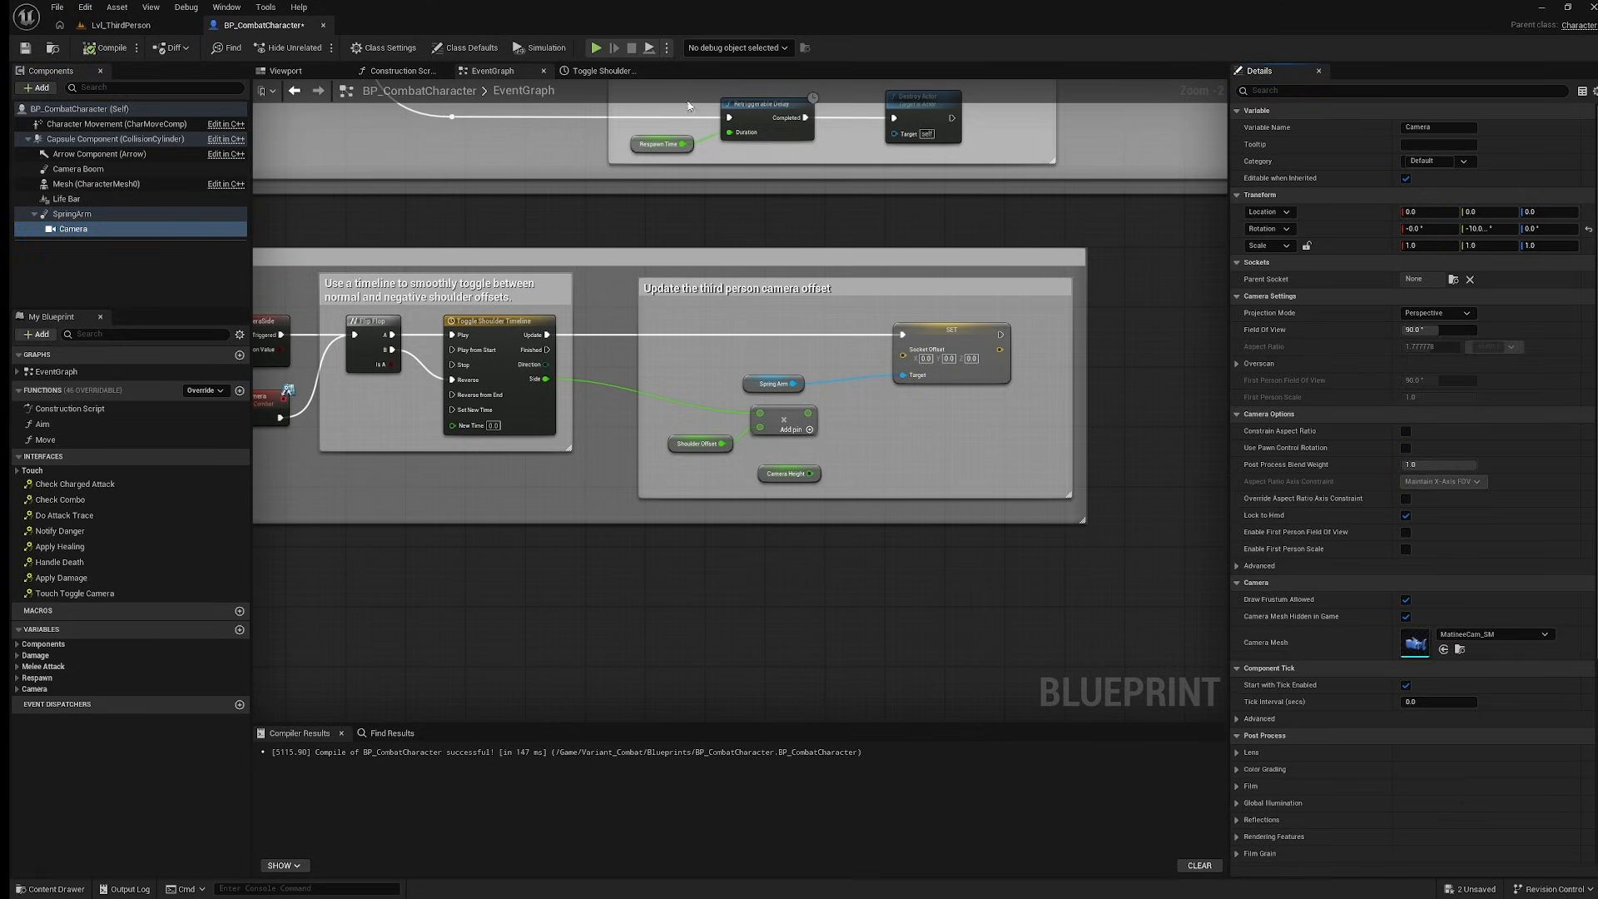
pyautogui.click(597, 47)
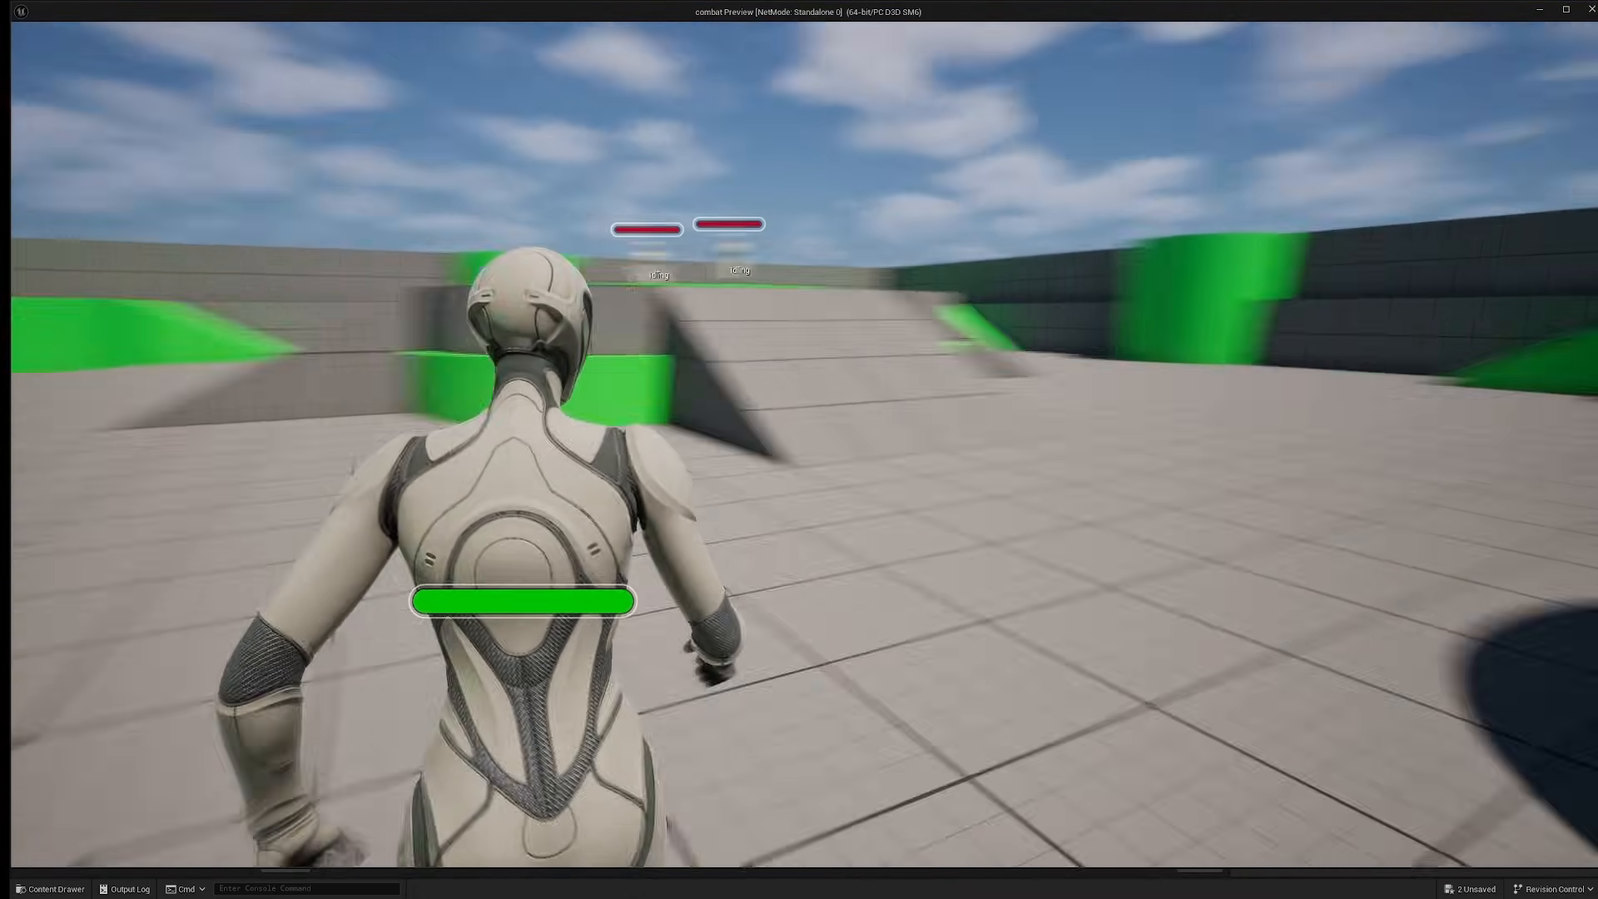
pyautogui.press('Escape')
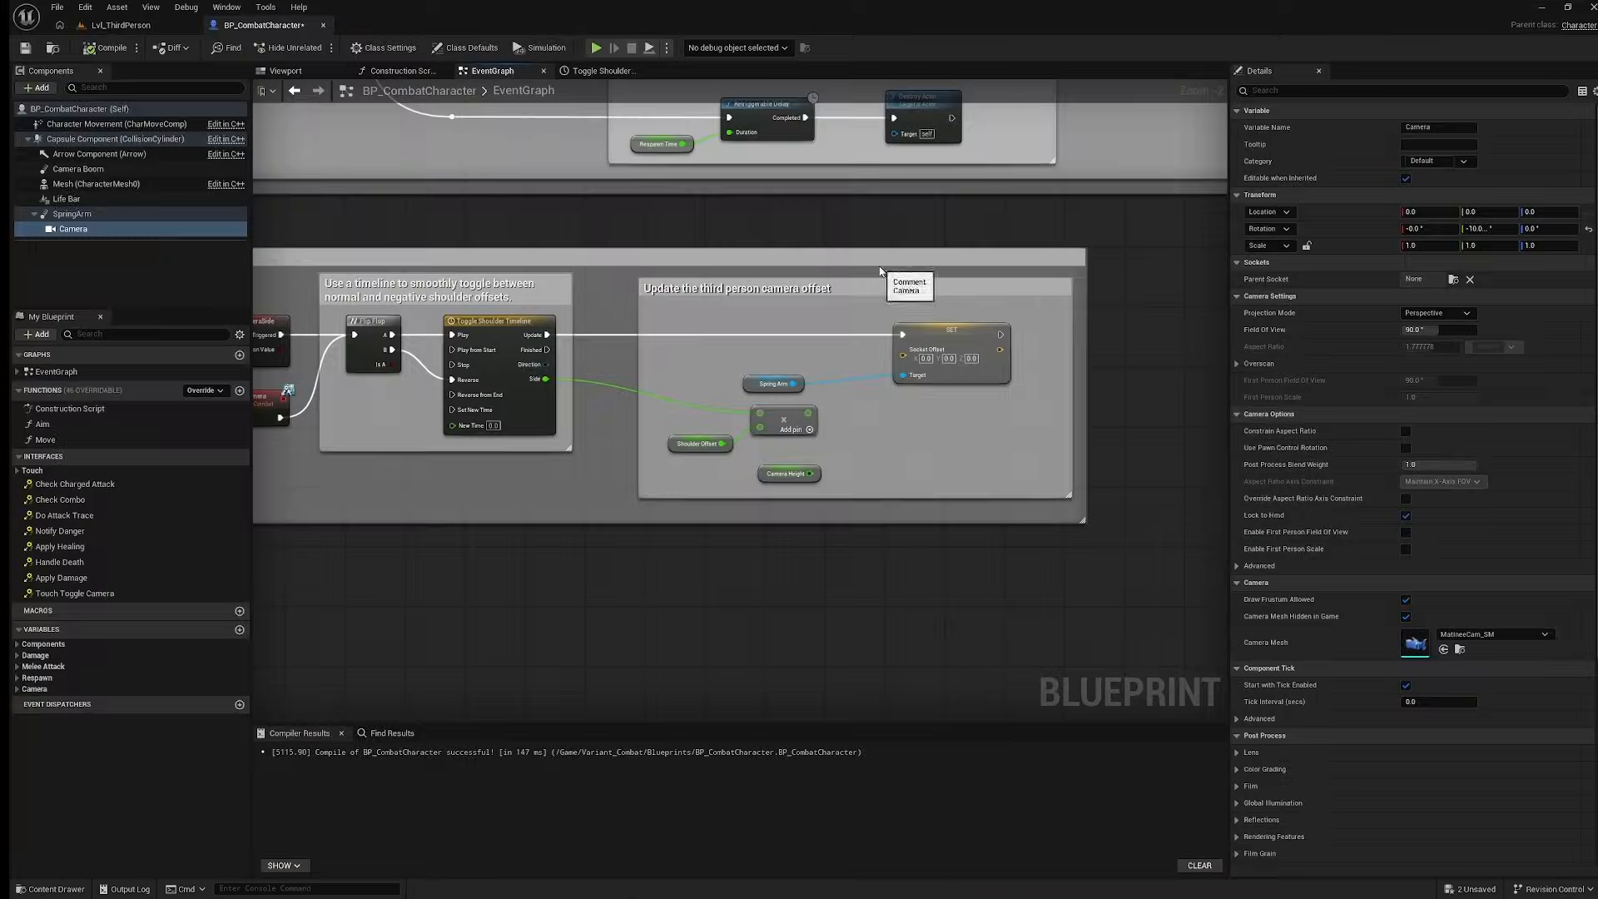
# Replace the multiply, Shoulder Offset and Camera Height nodes with a Lerp (Vector) node feeding the Socket Offset input.
pyautogui.moveTo(725, 487); pyautogui.dragTo(716, 490)
pyautogui.press('Delete')
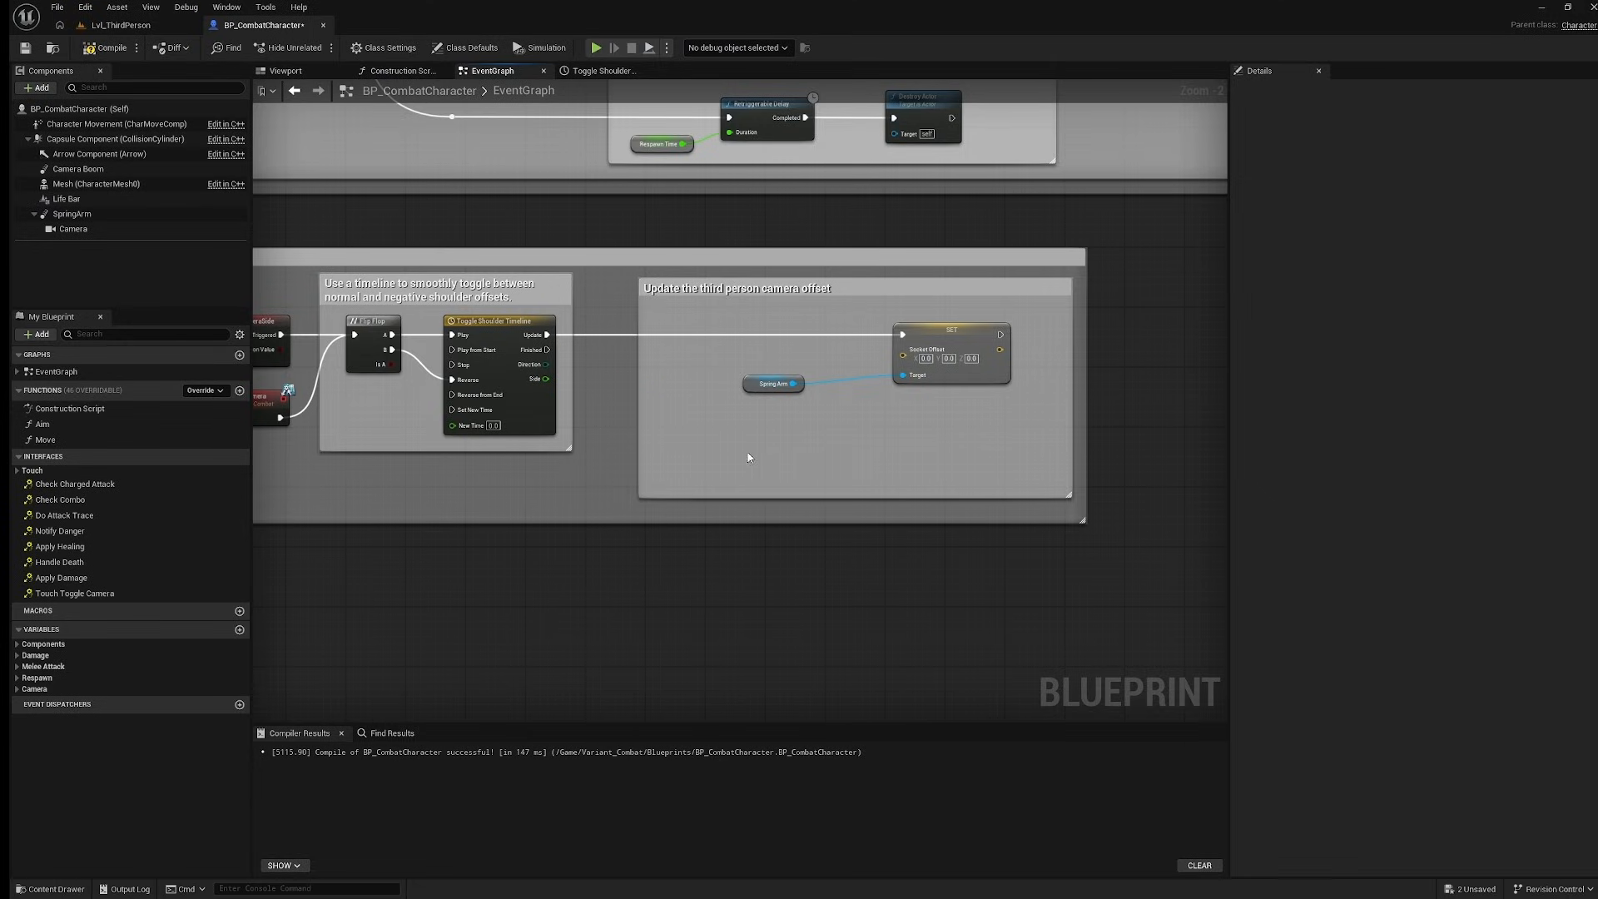
pyautogui.rightClick(748, 457)
pyautogui.write('lerp vec')
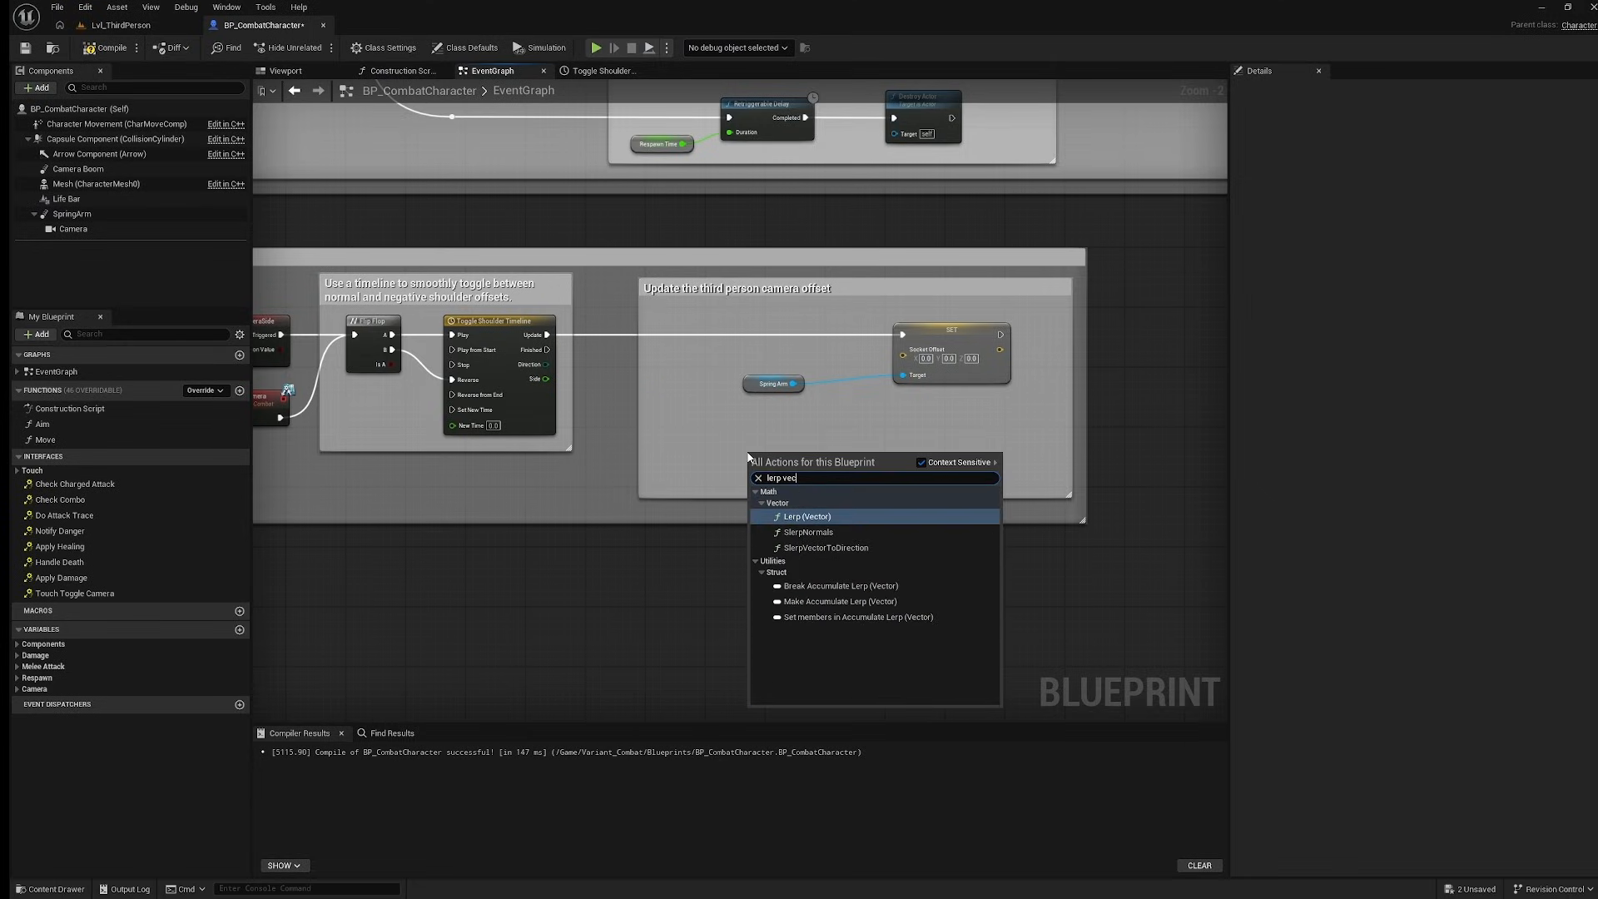
pyautogui.press('Return')
pyautogui.moveTo(880, 469); pyautogui.dragTo(902, 350)
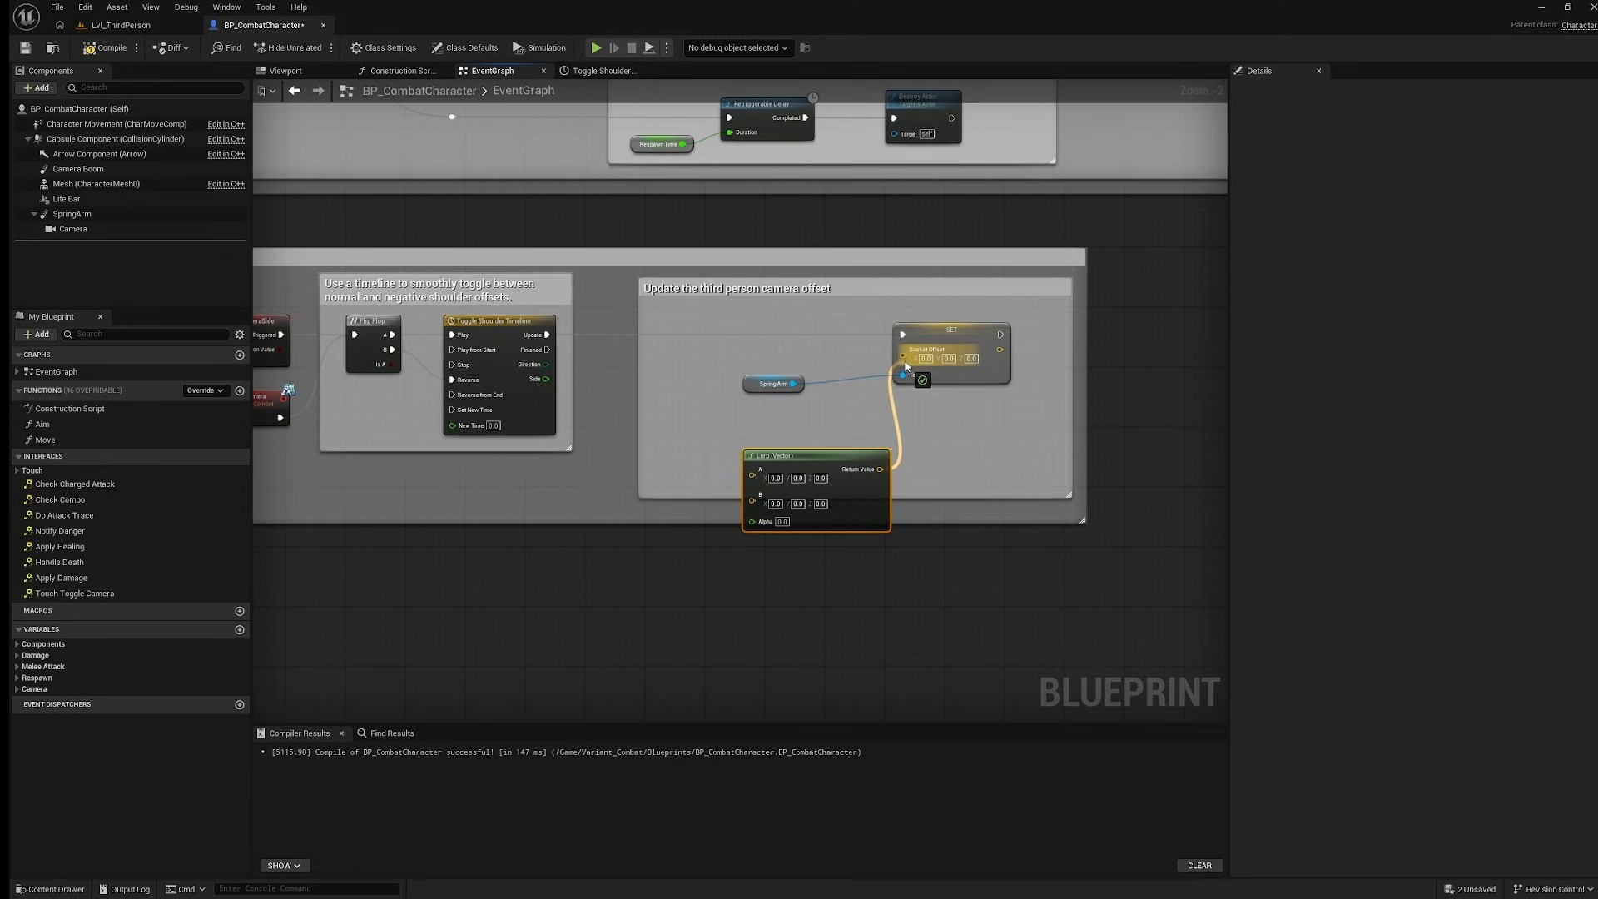
pyautogui.moveTo(826, 460); pyautogui.dragTo(766, 438)
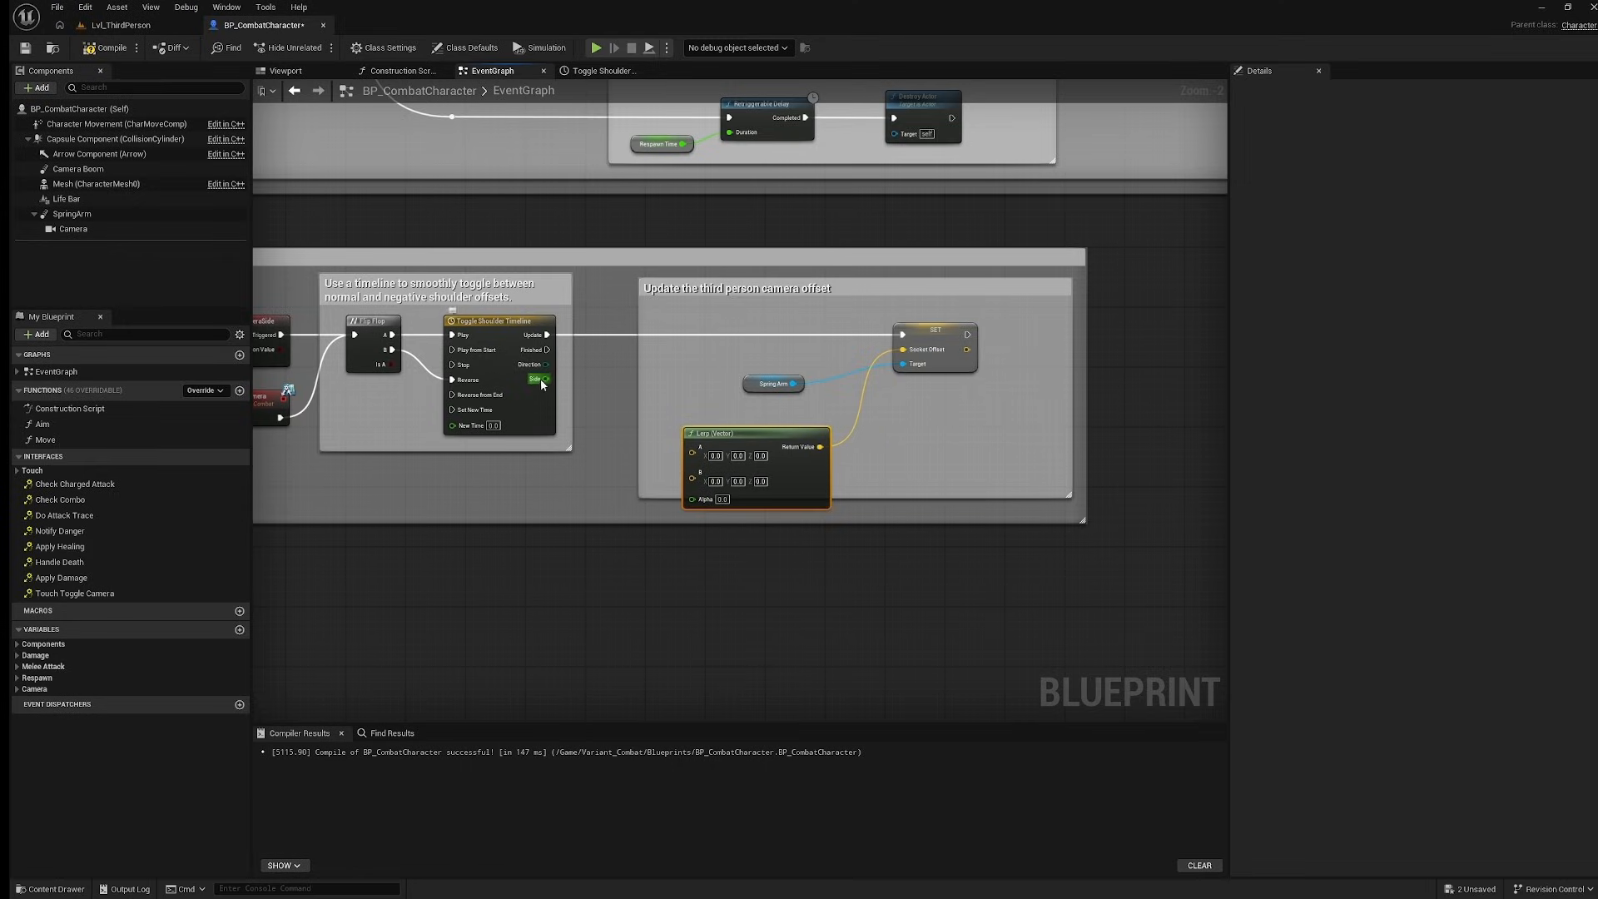
# Connect the timeline's Side output to the Lerp's Alpha, and set A to Y 40, Z 70 and B to Y -40, Z 70.
pyautogui.moveTo(542, 382); pyautogui.dragTo(692, 500)
pyautogui.scroll(2, 721, 461)
pyautogui.click(746, 444)
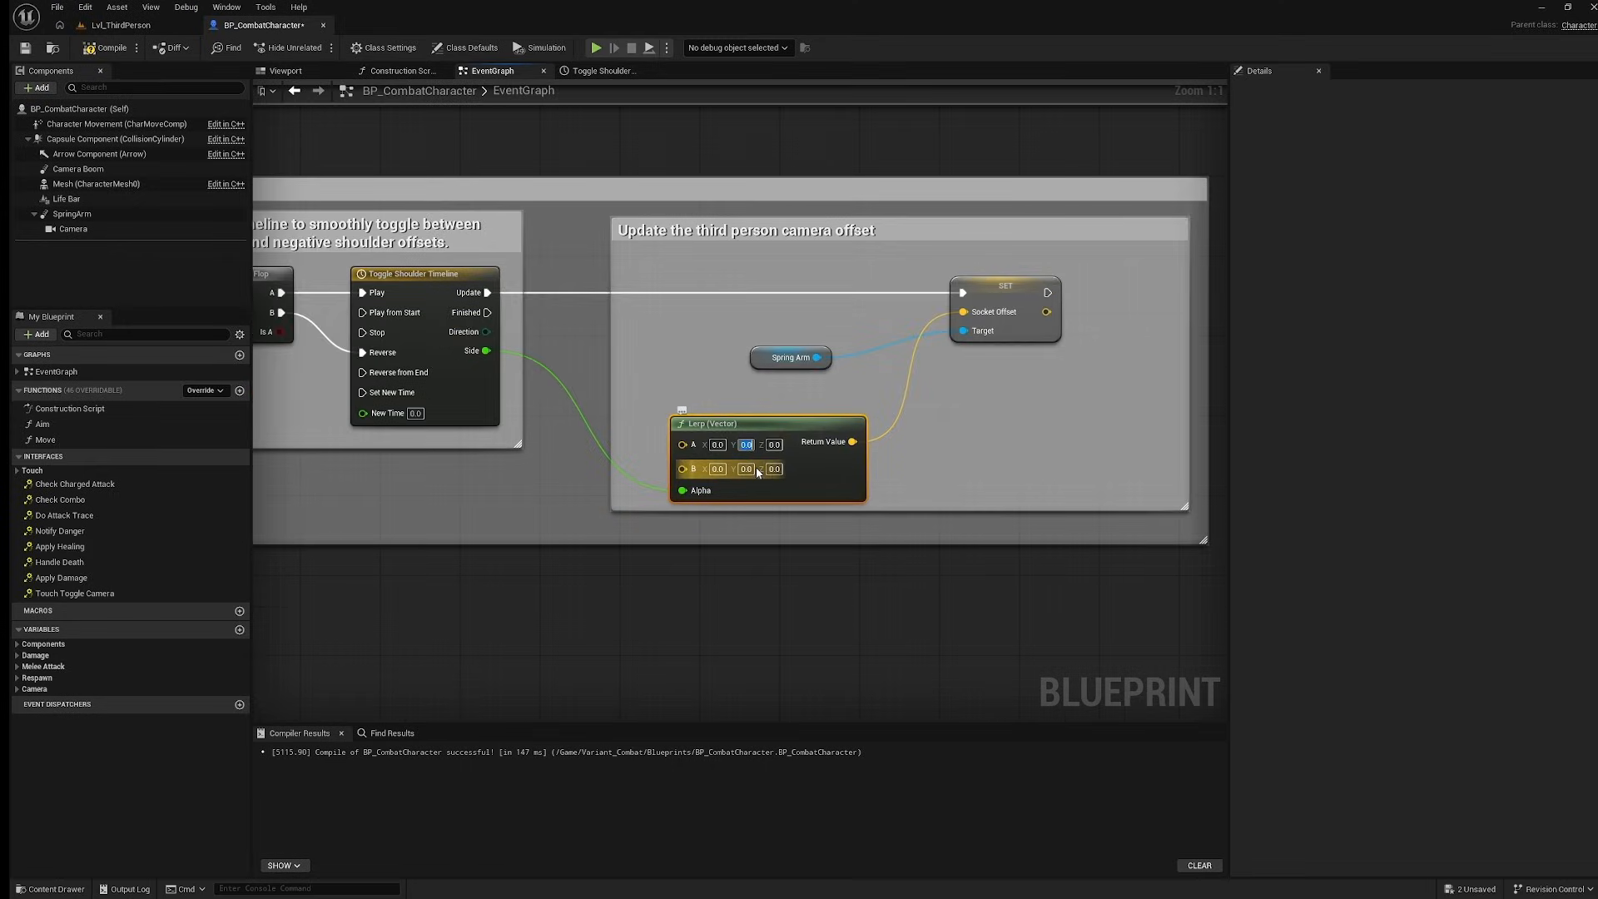
pyautogui.click(773, 446)
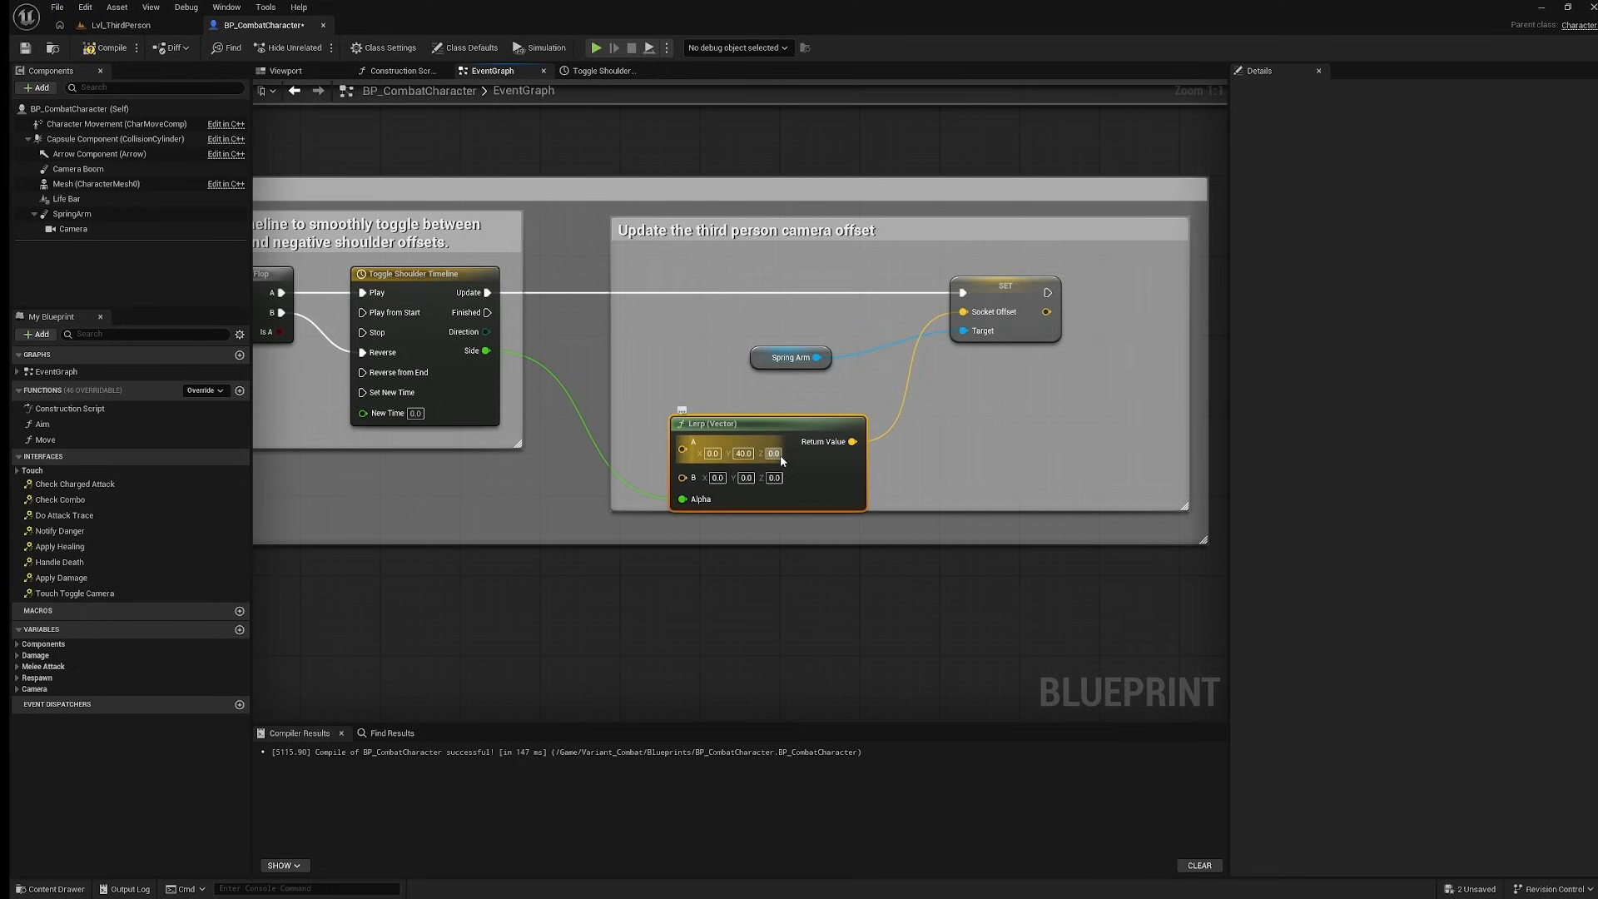
pyautogui.write('70')
pyautogui.click(763, 477)
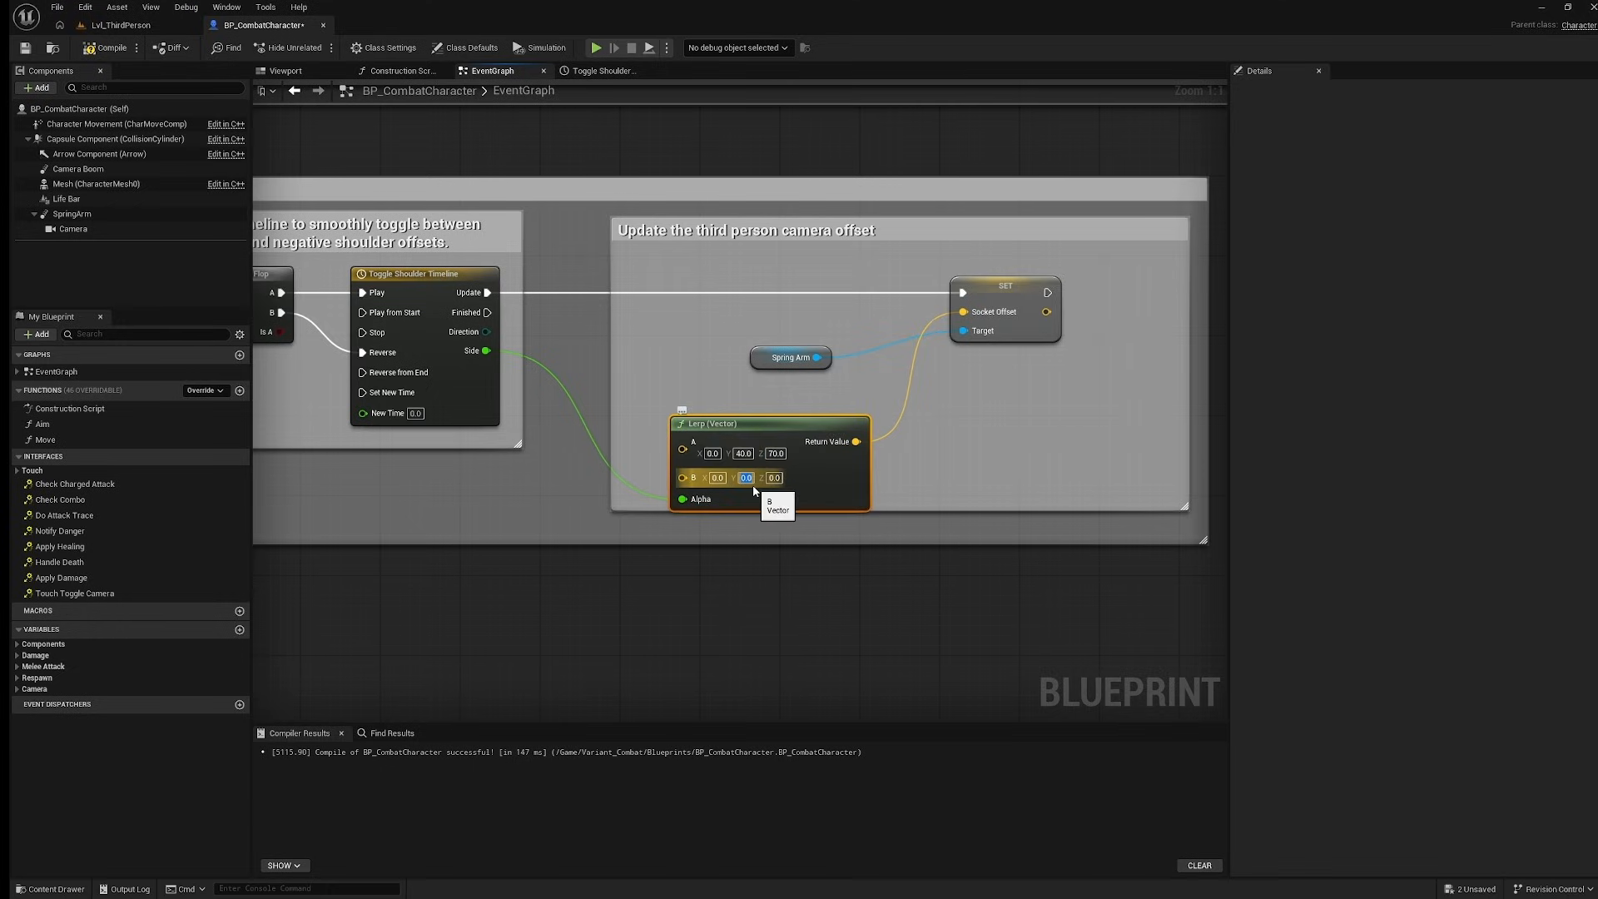
pyautogui.write('-40')
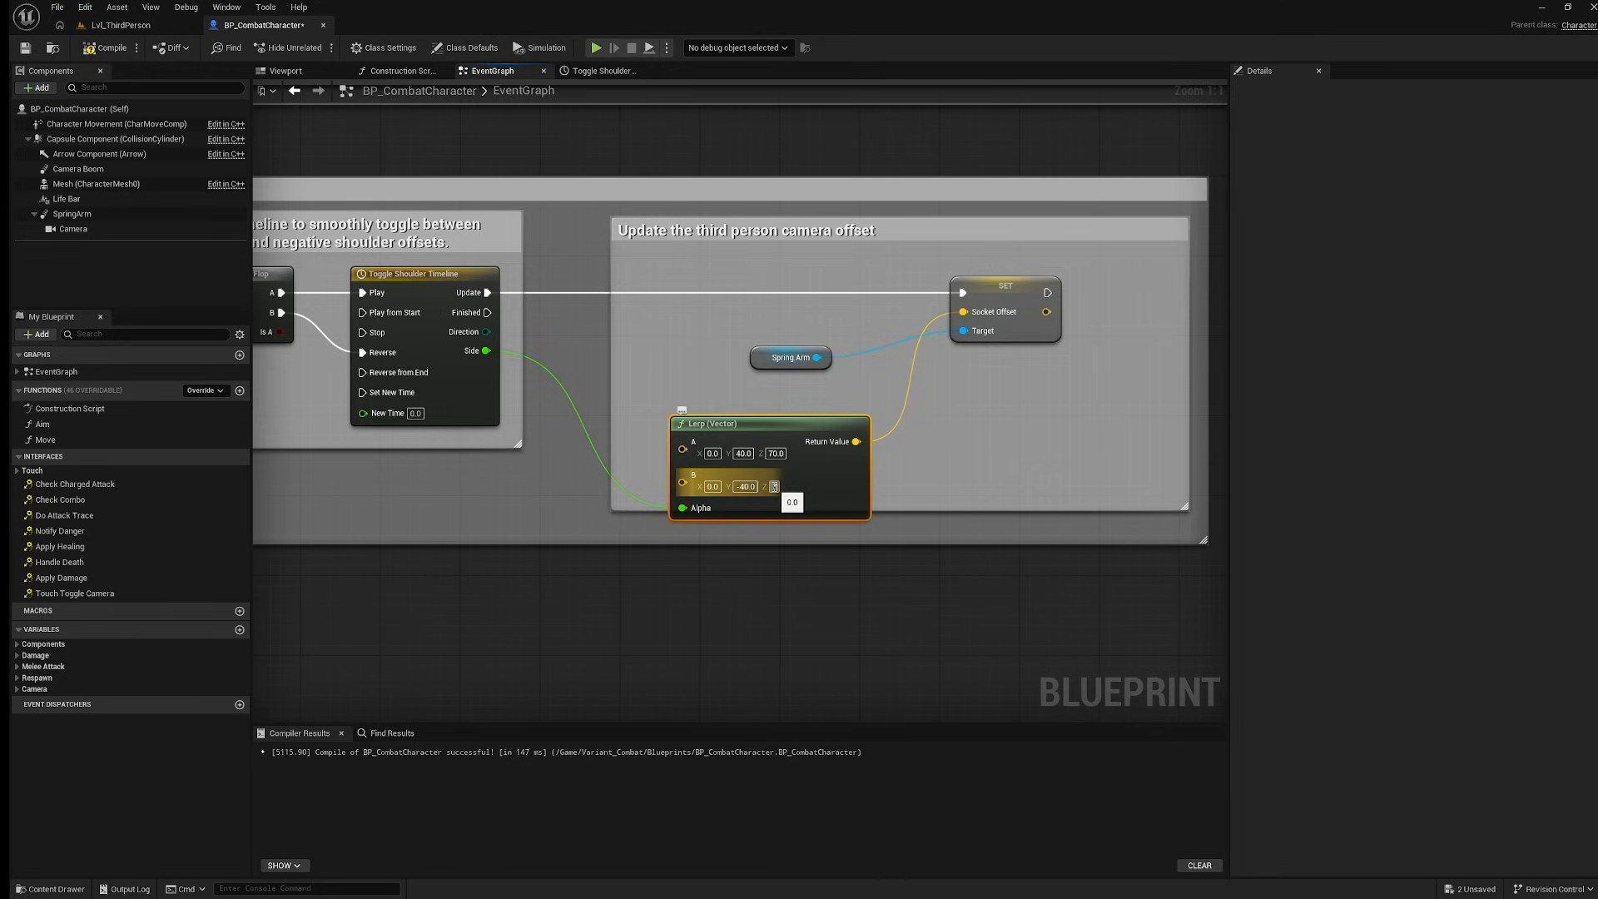
pyautogui.click(759, 407)
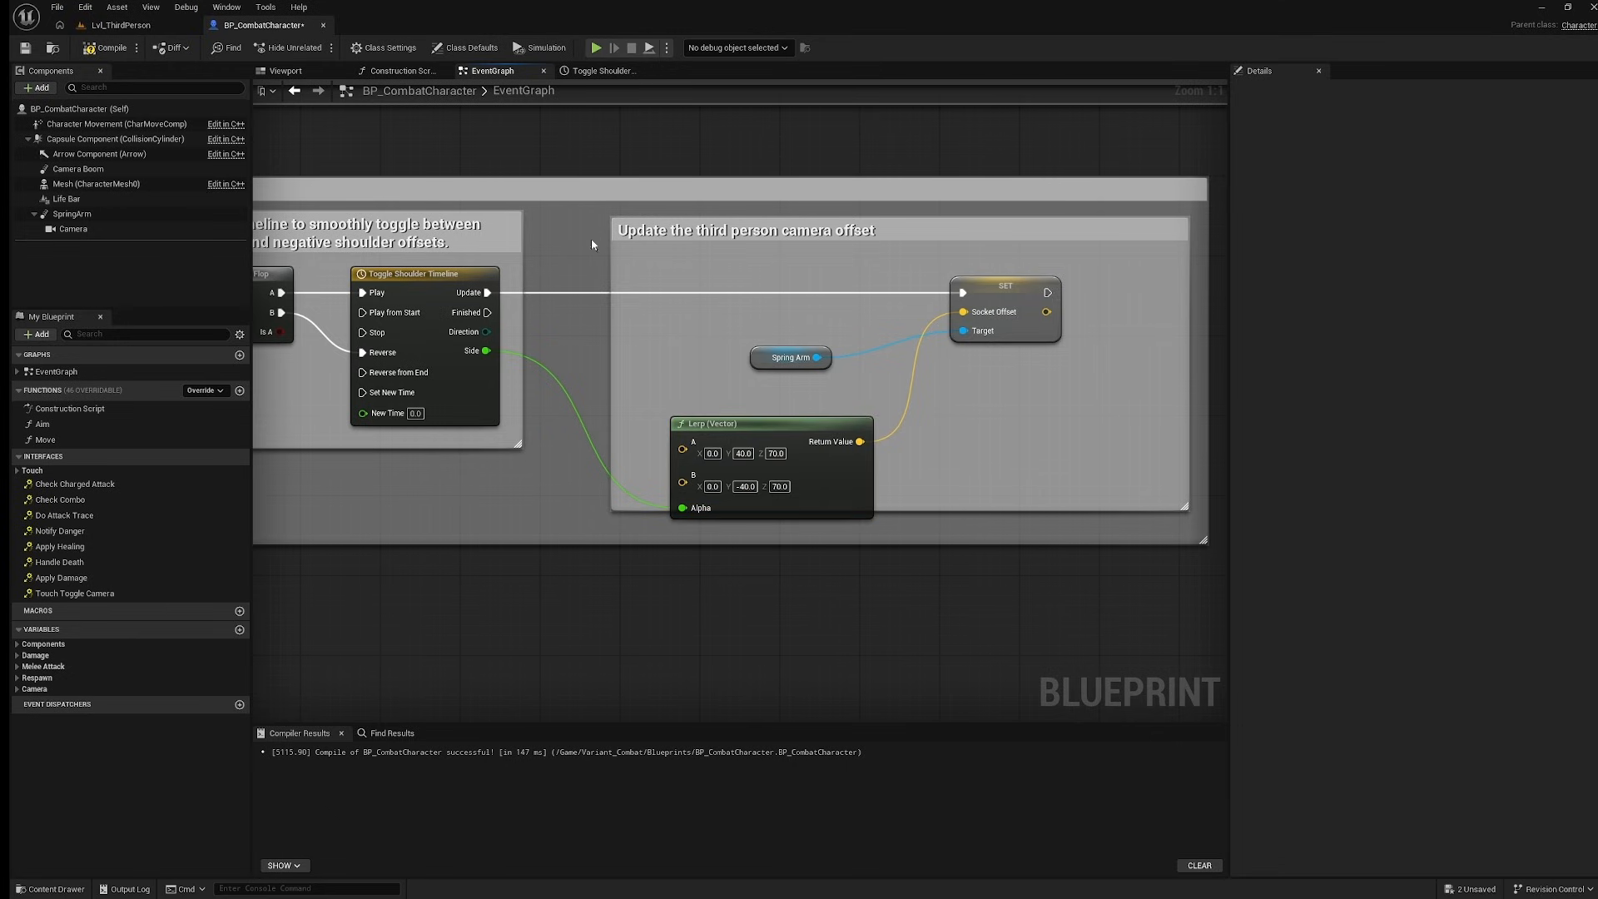
# Play the level and run the character along a wall to test the new camera, ending the session when done.
pyautogui.click(596, 48)
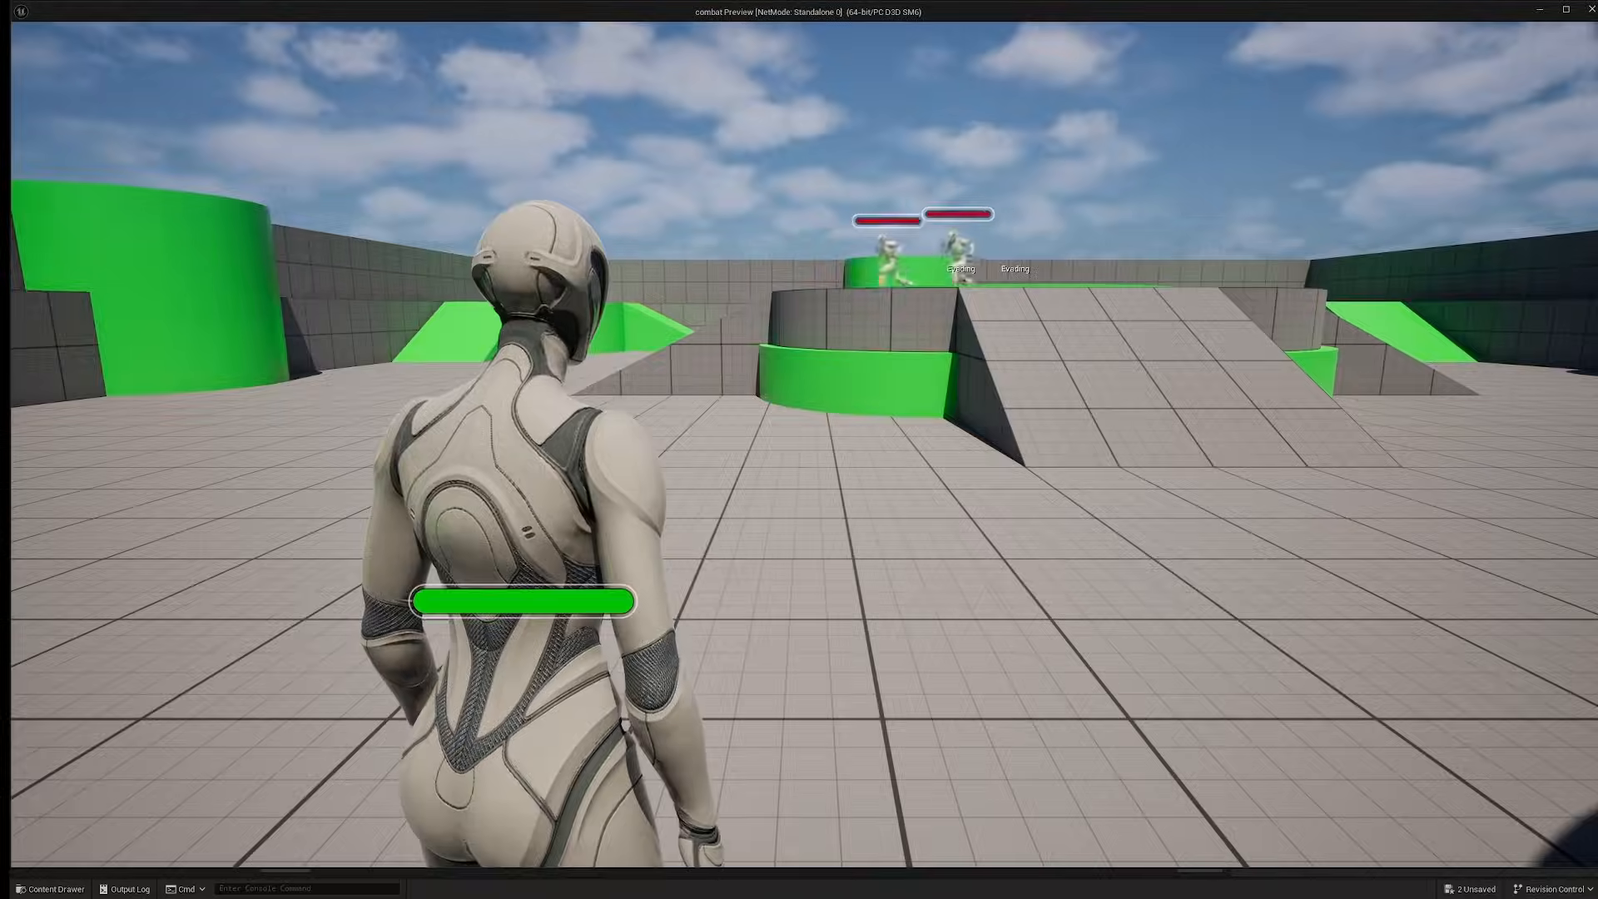
pyautogui.press('w')
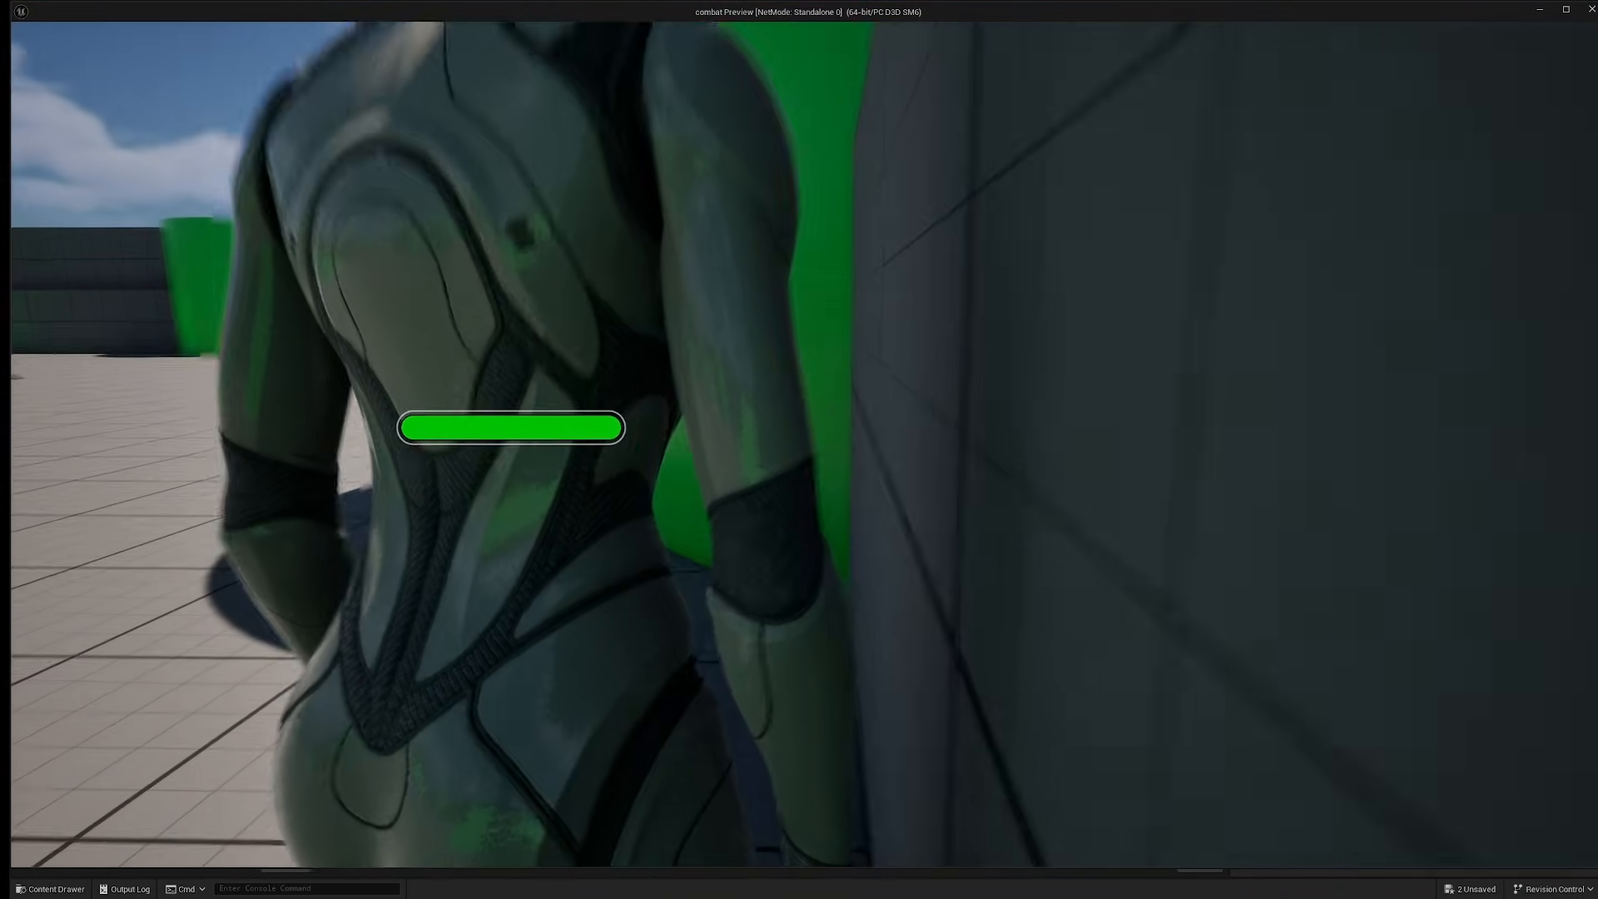
pyautogui.press('w')
pyautogui.press('Escape')
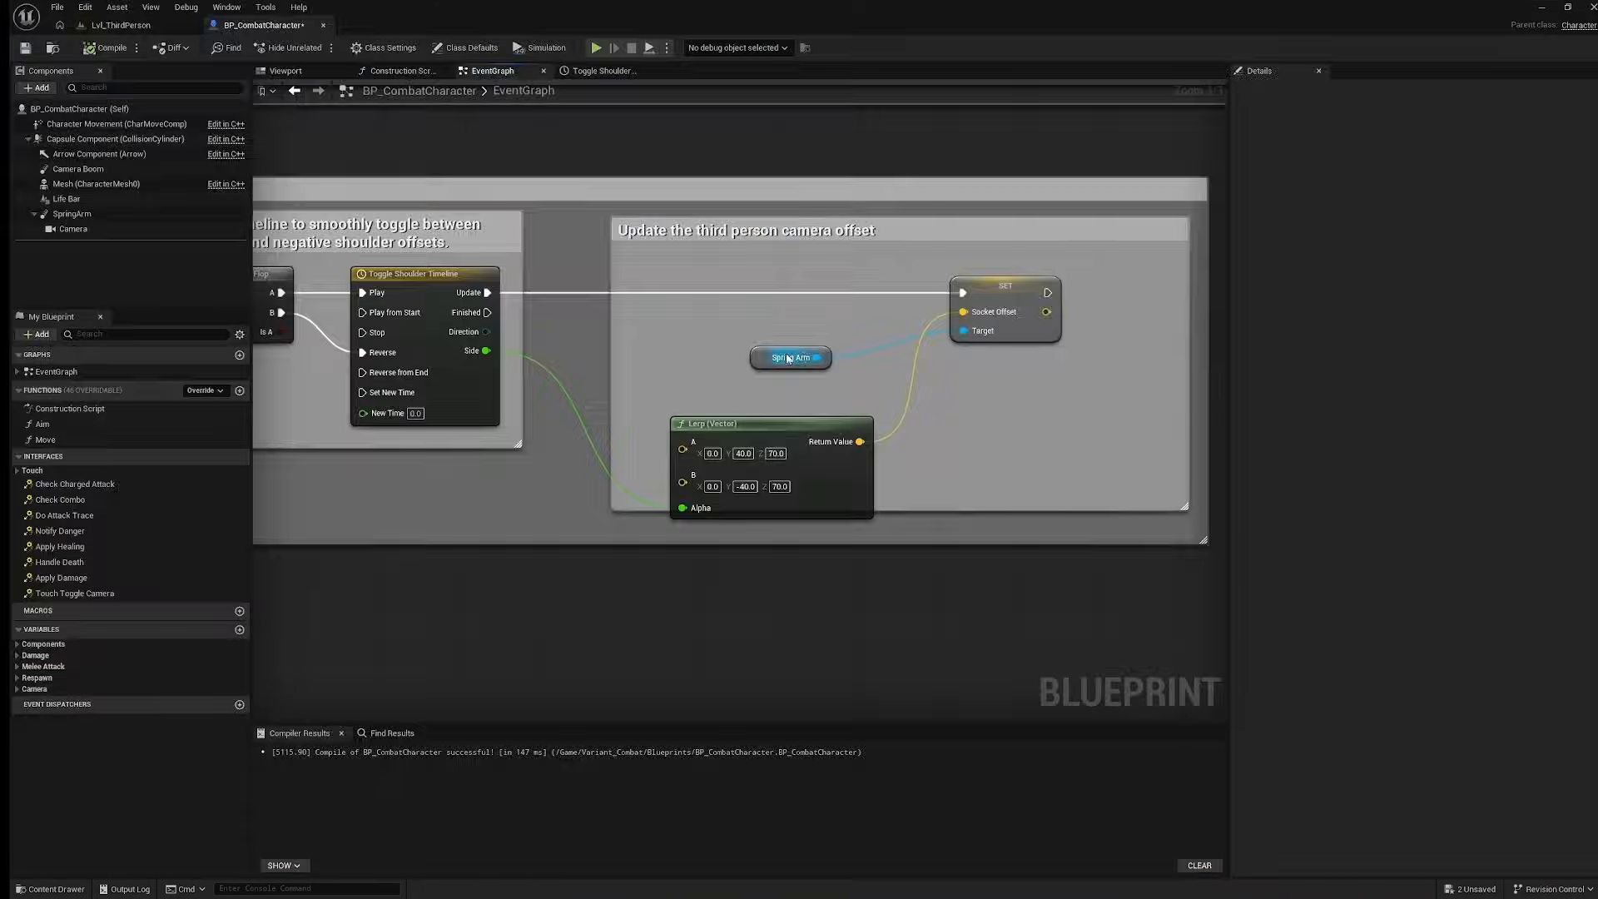
# Move the Lerp (Vector) node up inside the camera offset comment box and save all assets.
pyautogui.moveTo(776, 423); pyautogui.dragTo(770, 387)
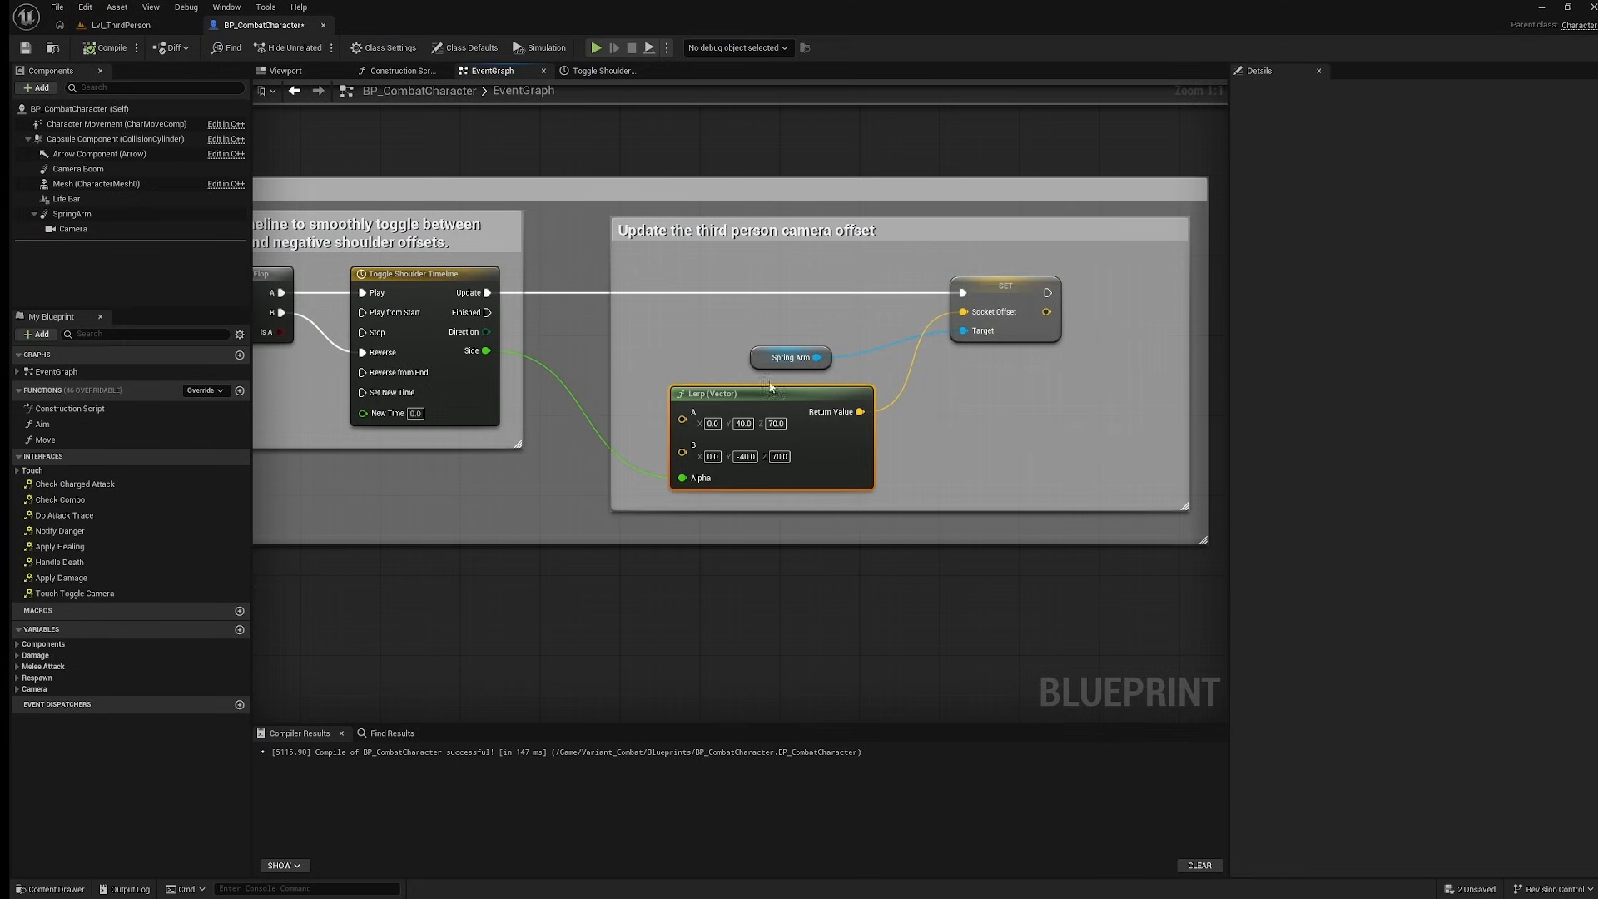
pyautogui.click(383, 622)
pyautogui.hotkey('ctrl', 'shift', 's')
# Open the BP_CombatEnemy blueprint from the Variant_Combat Blueprints AI folder.
pyautogui.hotkey('ctrl', 'space')
pyautogui.doubleClick(198, 645)
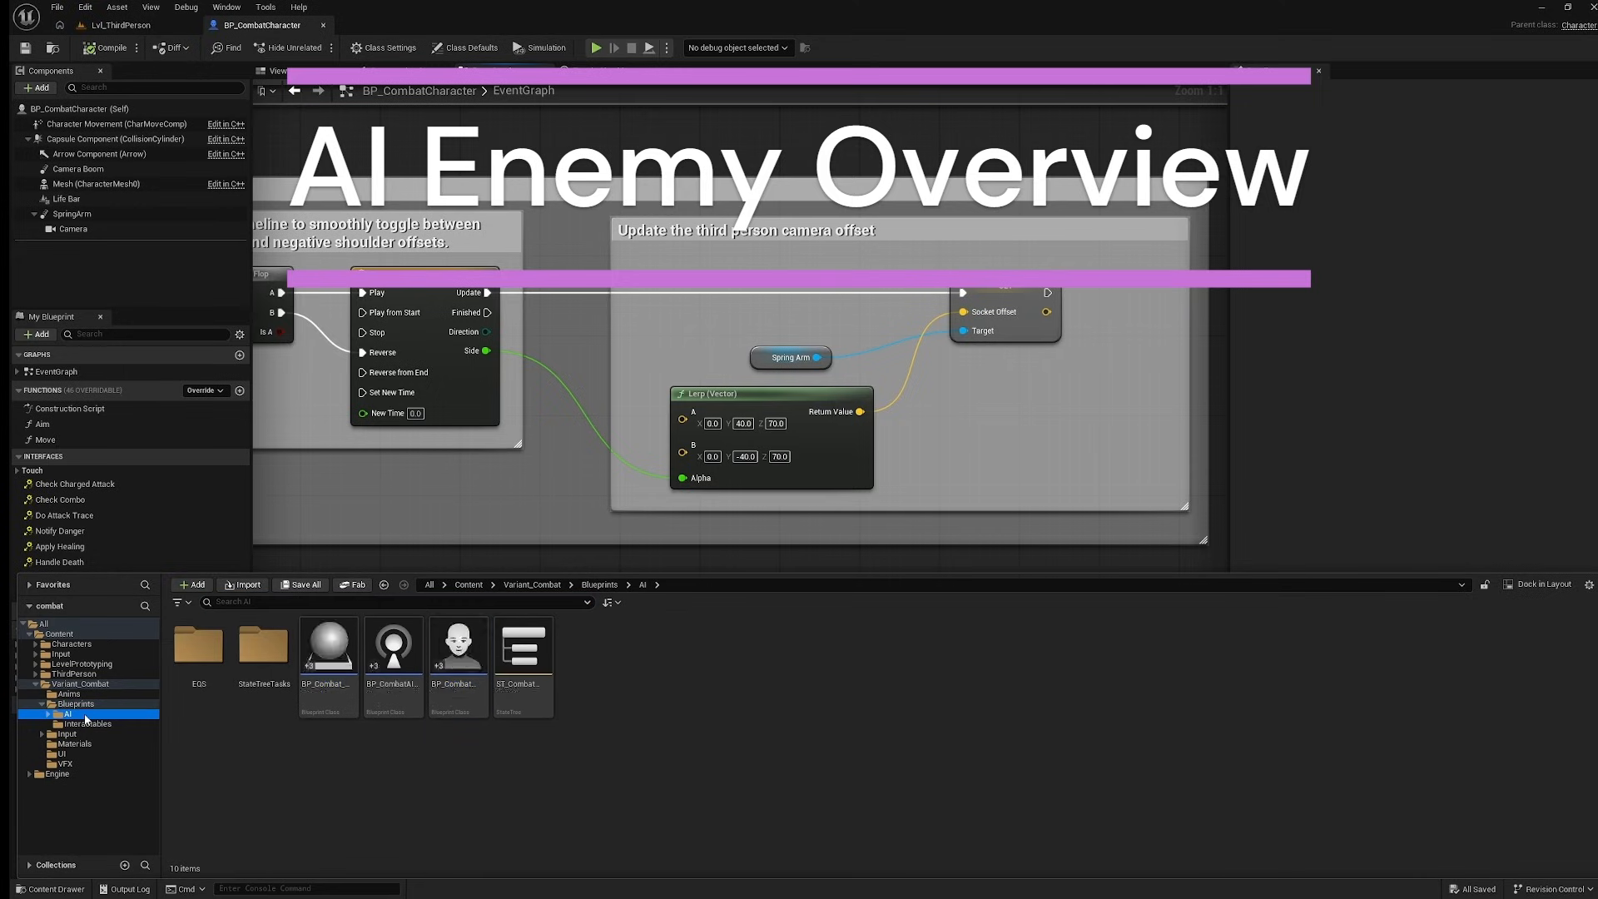
pyautogui.doubleClick(459, 650)
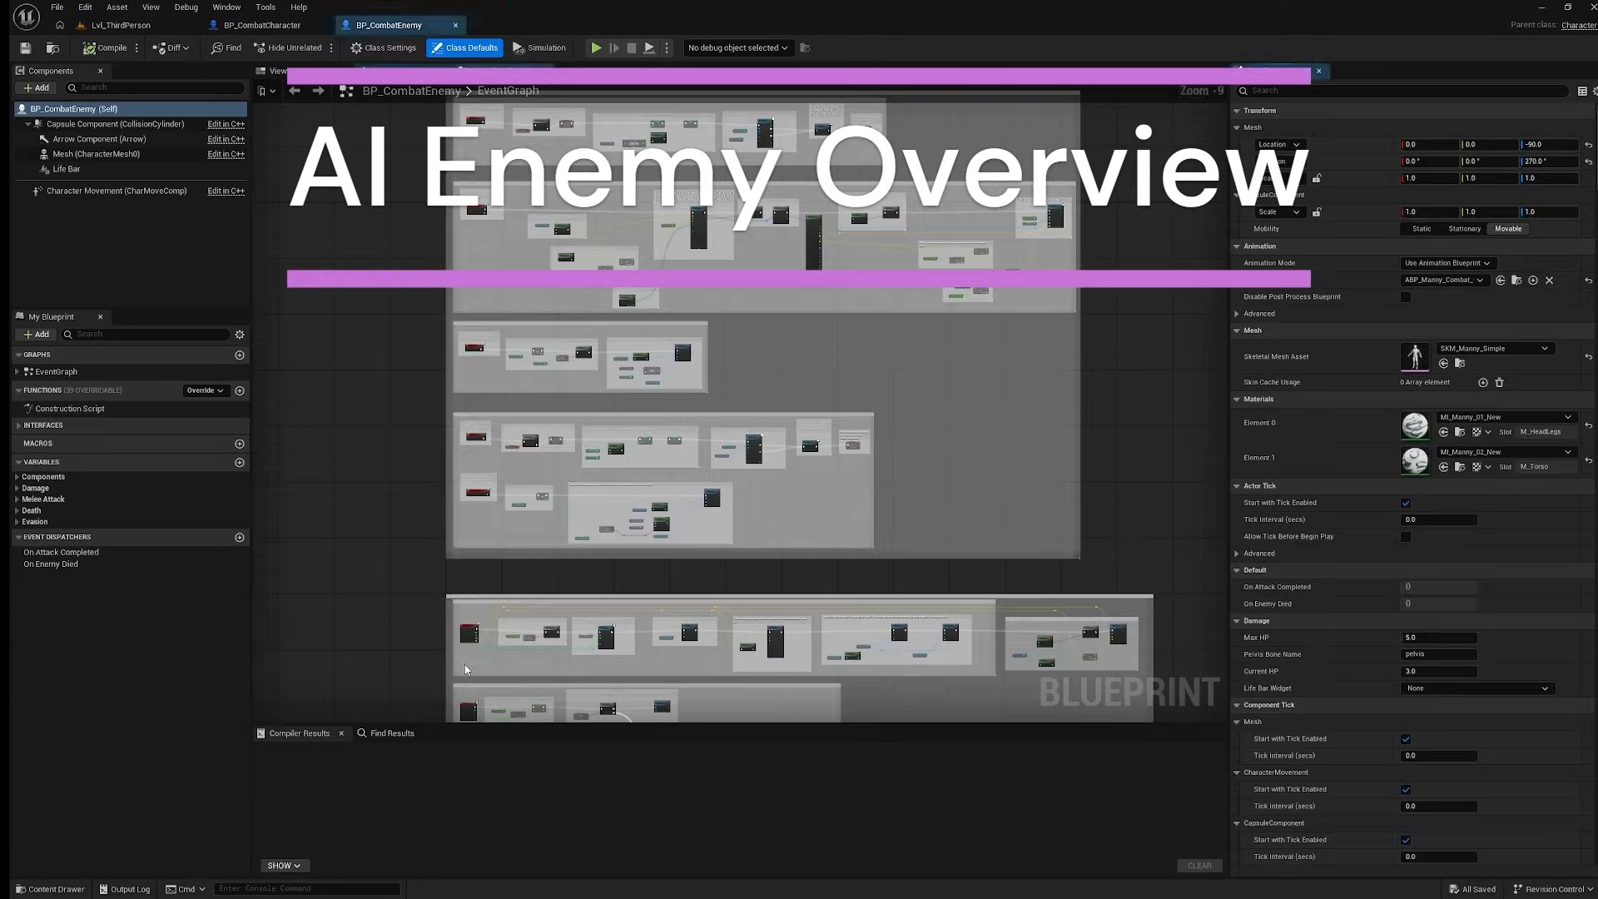
# Examine the Initialization and AI-Driven Attack sections of the enemy's event graph.
pyautogui.scroll(7, 492, 346)
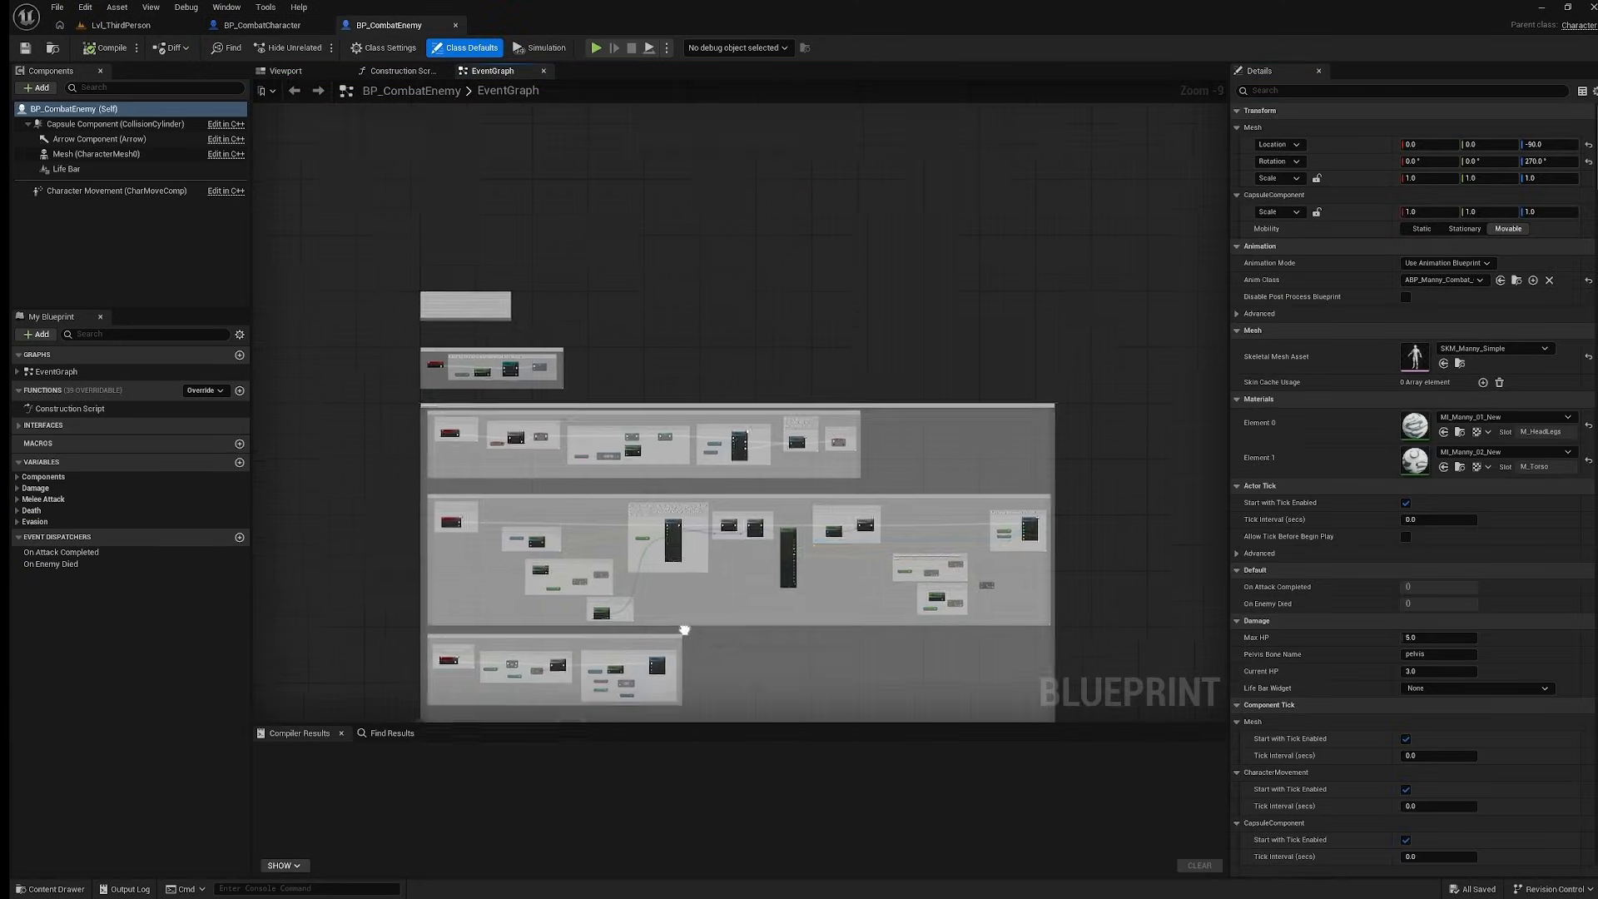
pyautogui.moveTo(492, 346); pyautogui.dragTo(726, 367, button='right')
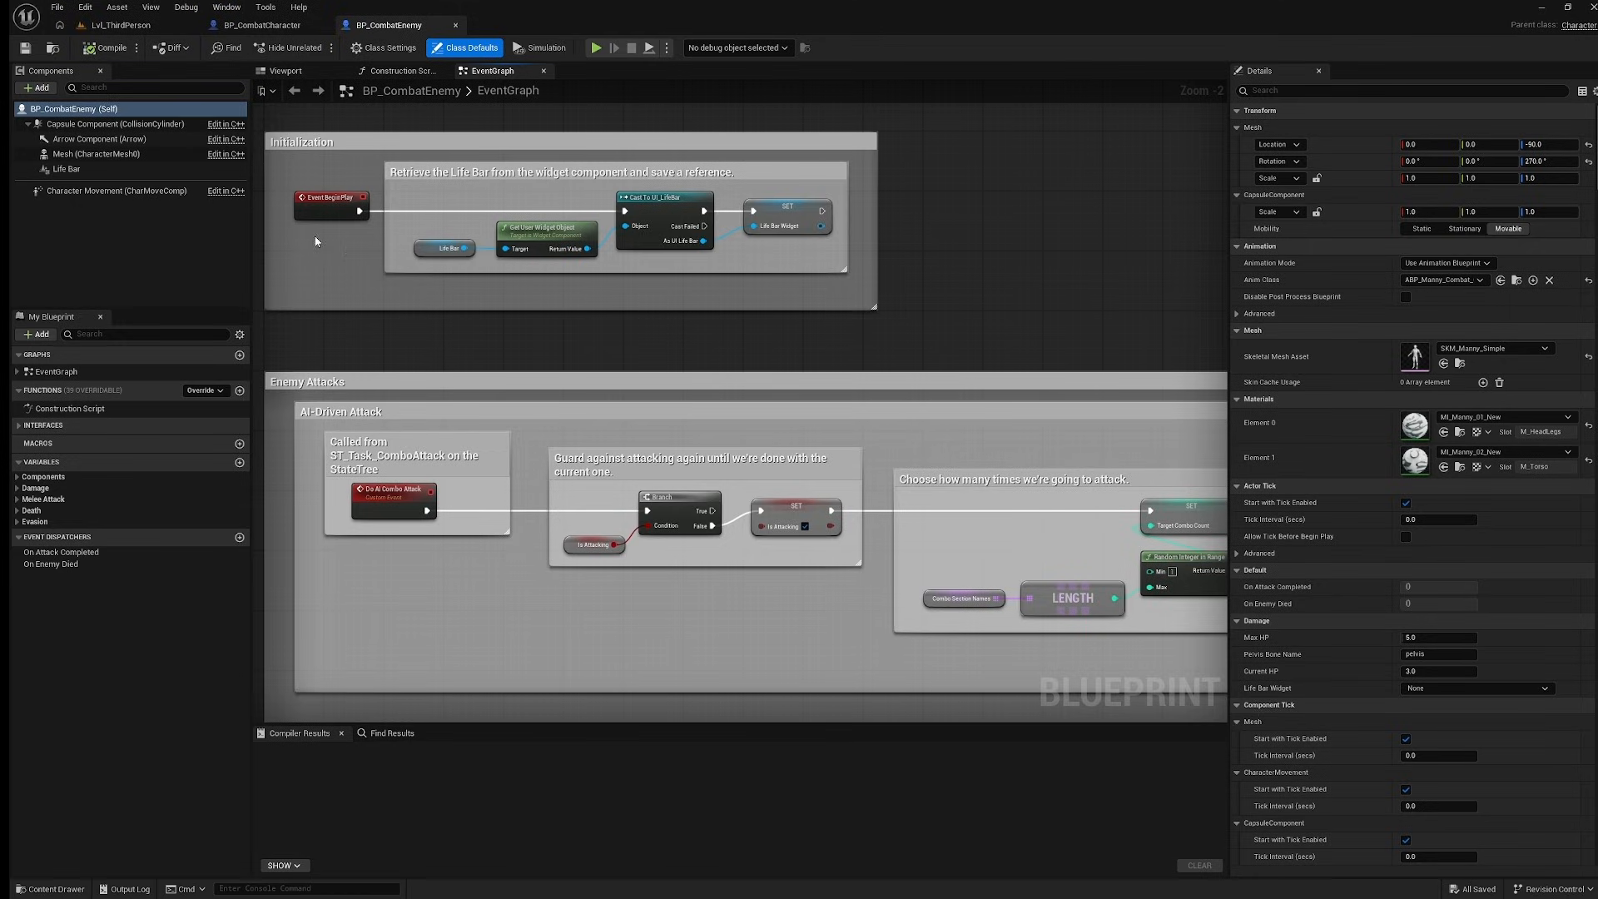
pyautogui.scroll(-1, 784, 333)
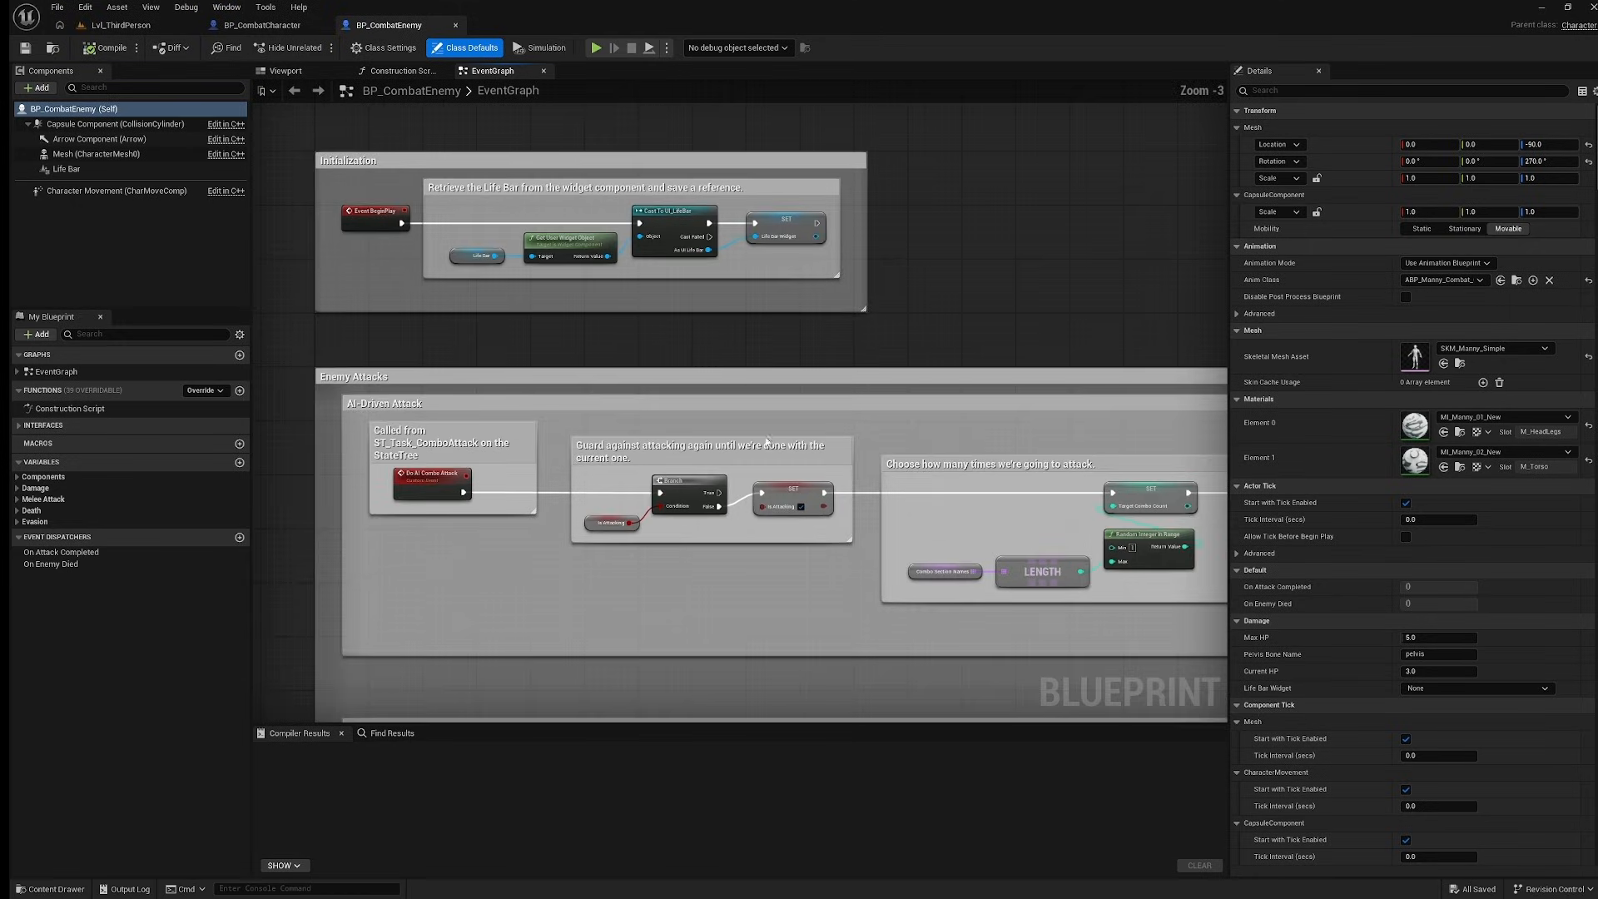
pyautogui.moveTo(801, 577); pyautogui.dragTo(766, 392, button='right')
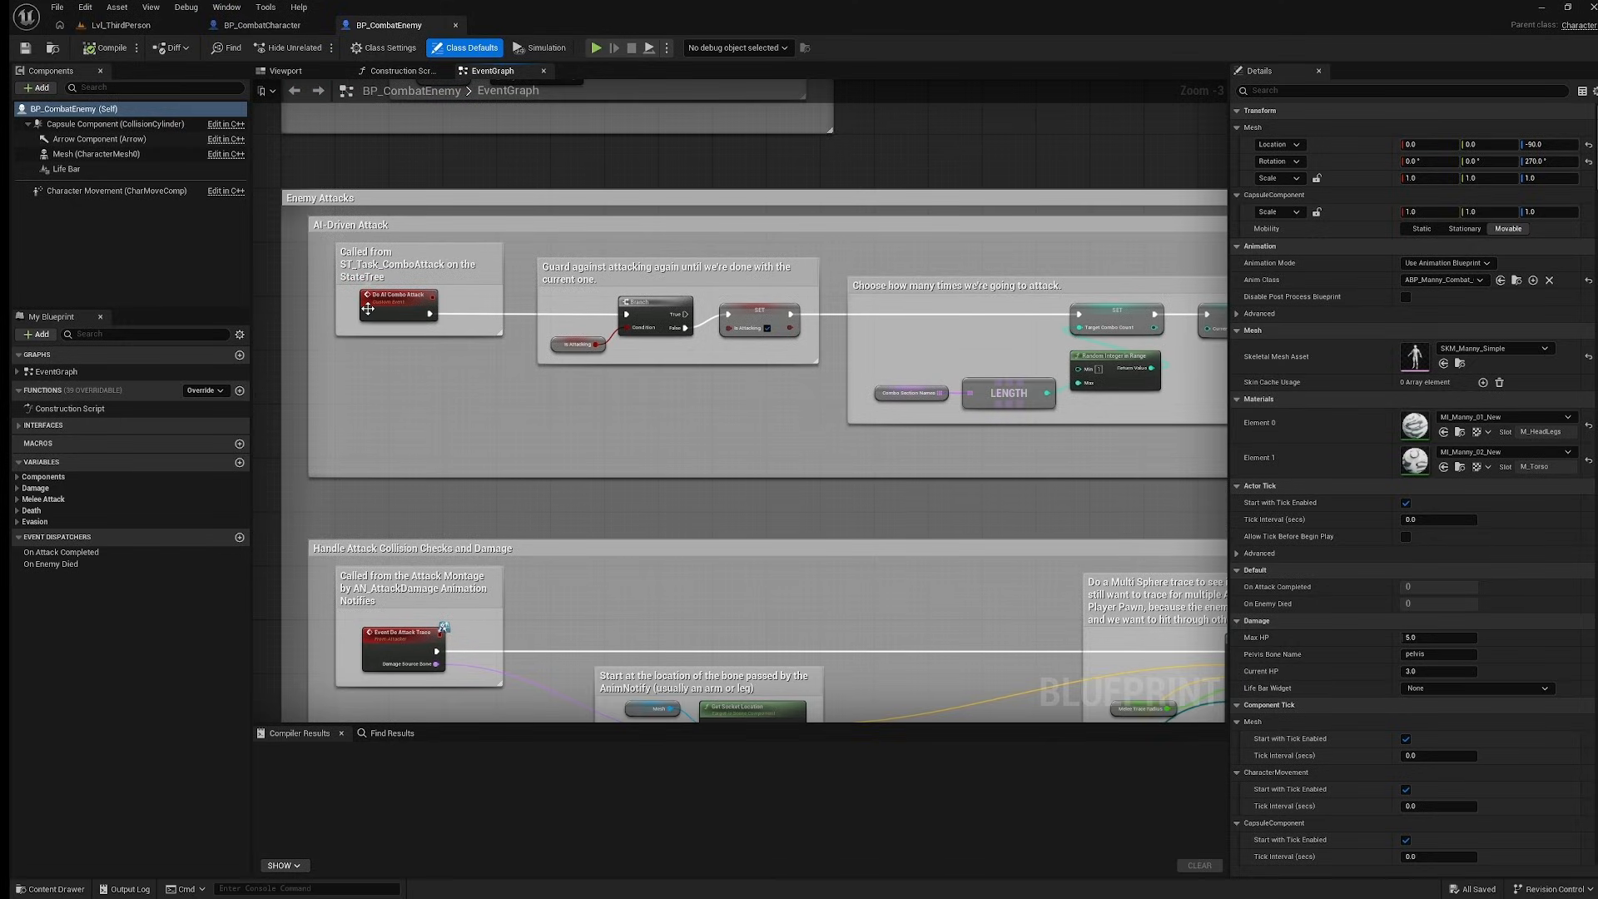
pyautogui.moveTo(691, 410); pyautogui.dragTo(240, 376, button='right')
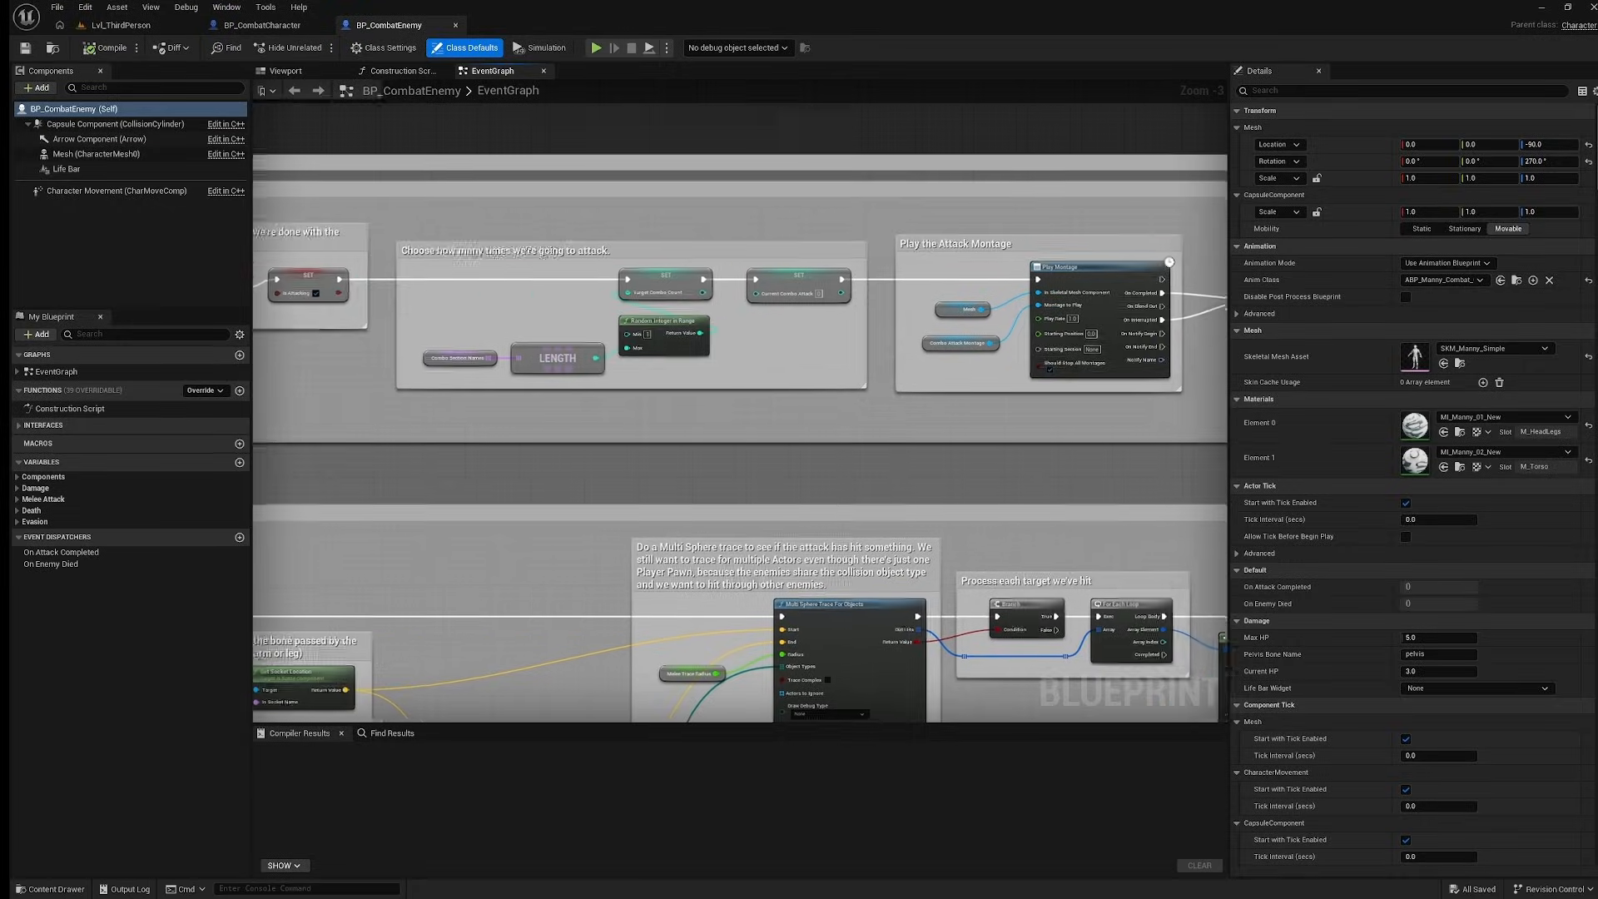
pyautogui.moveTo(356, 360); pyautogui.dragTo(371, 363, button='right')
# Inspect the Combo Section Names and Combo Attack Montage variables, and view the AM_ComboAttack montage before closing it.
pyautogui.click(450, 361)
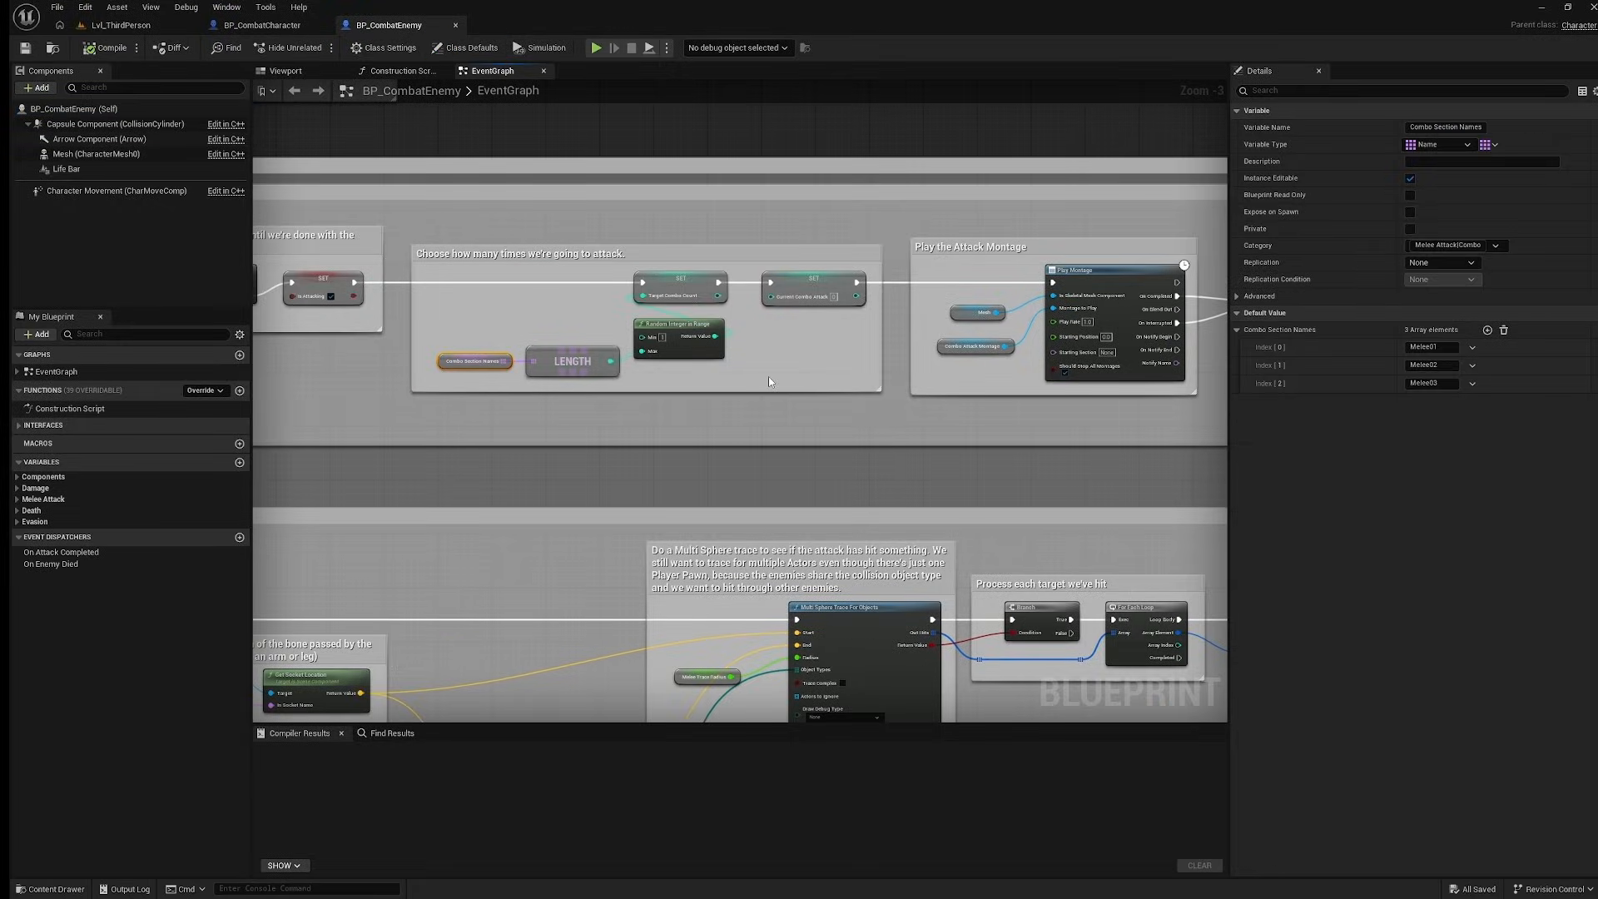
pyautogui.click(947, 348)
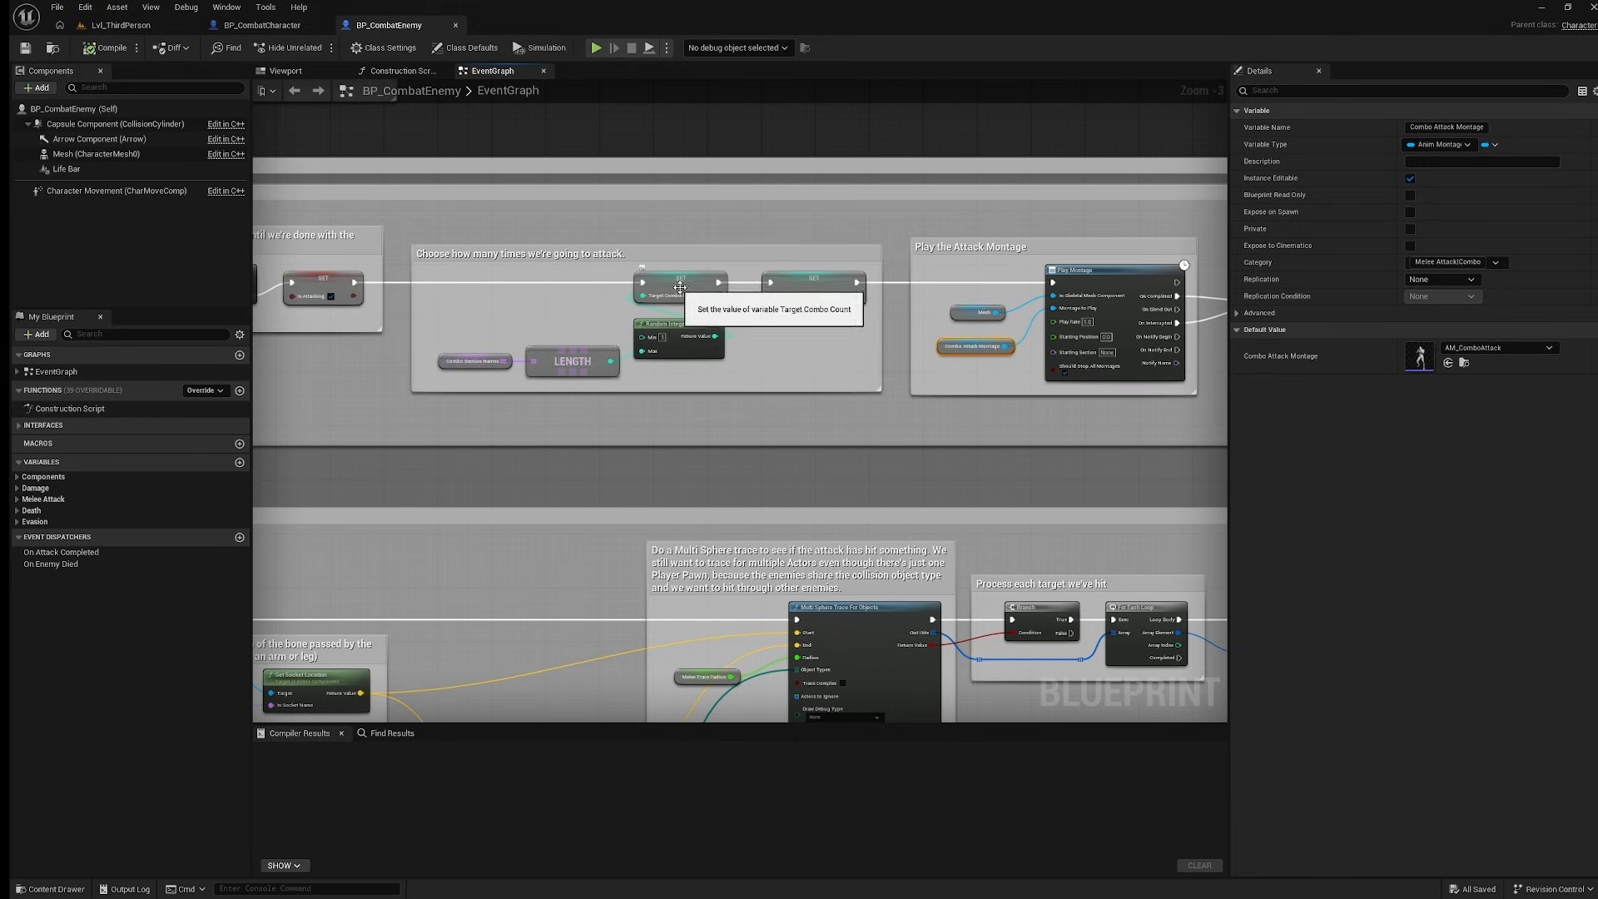
pyautogui.moveTo(974, 412); pyautogui.dragTo(581, 406, button='right')
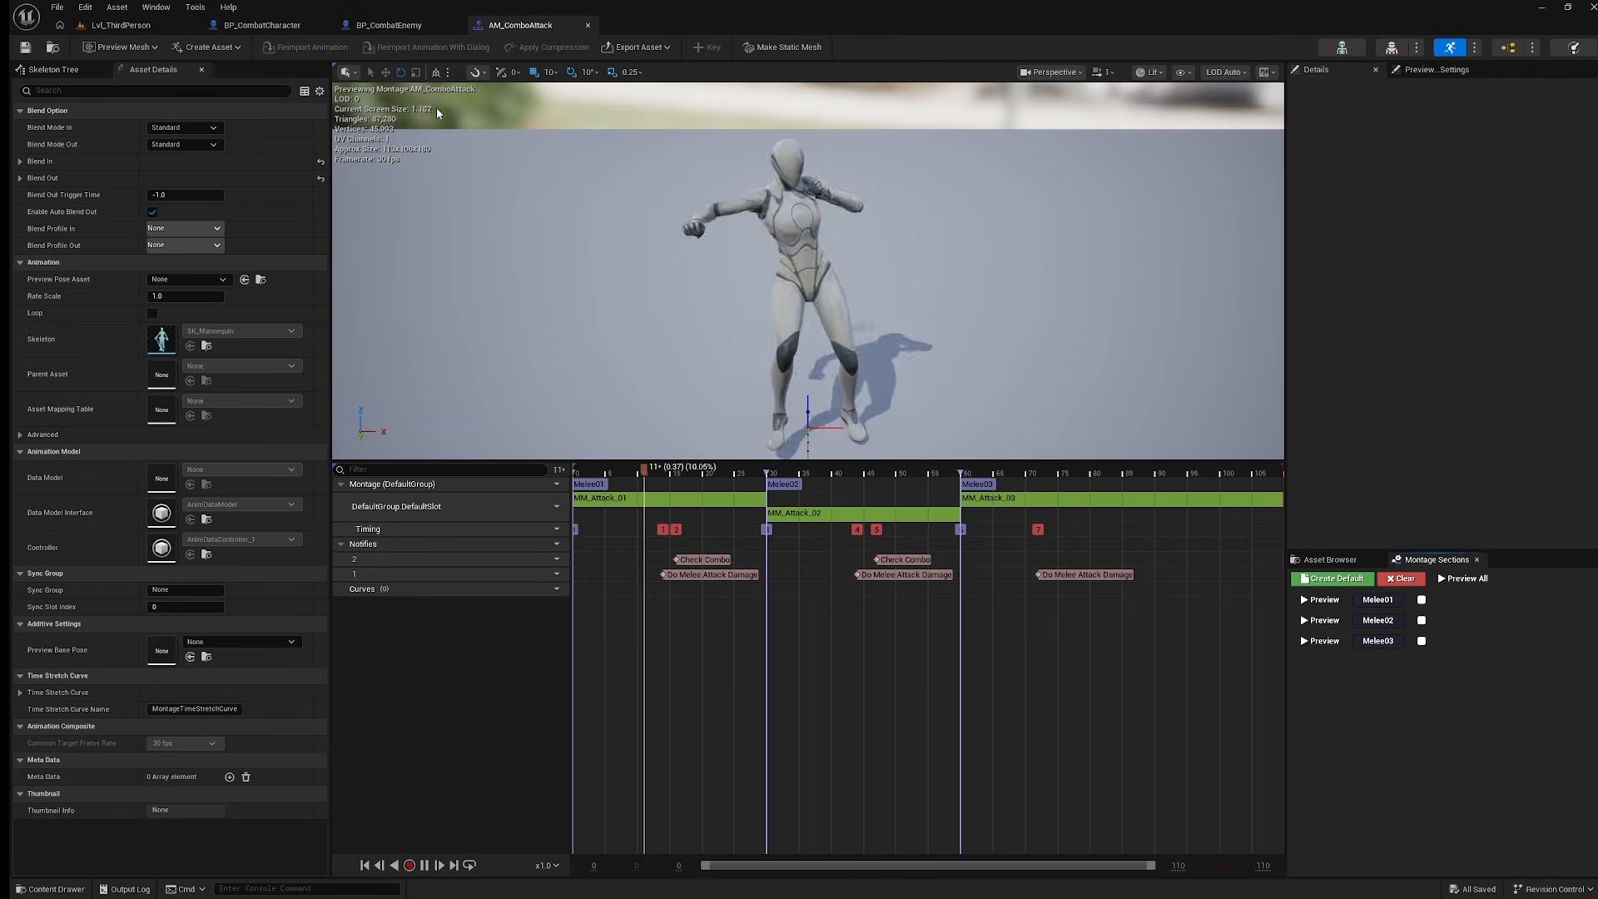
pyautogui.click(589, 26)
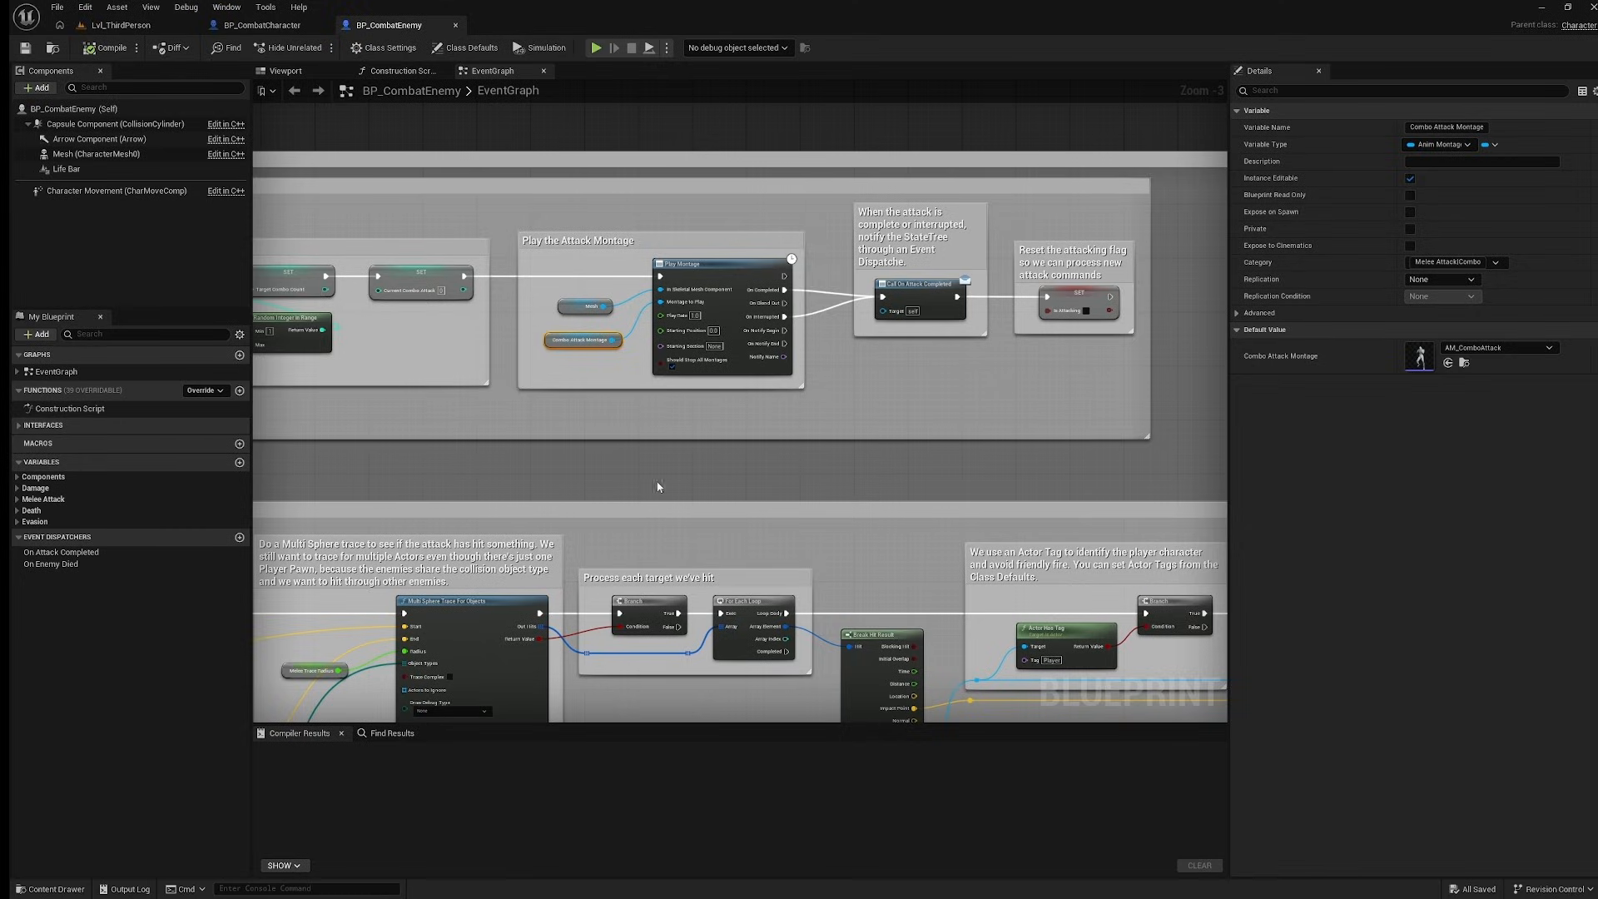
# Examine the enemy's attack collision and damage checks and its multi-attack combo chain handling.
pyautogui.moveTo(658, 487); pyautogui.dragTo(1526, 116, button='right')
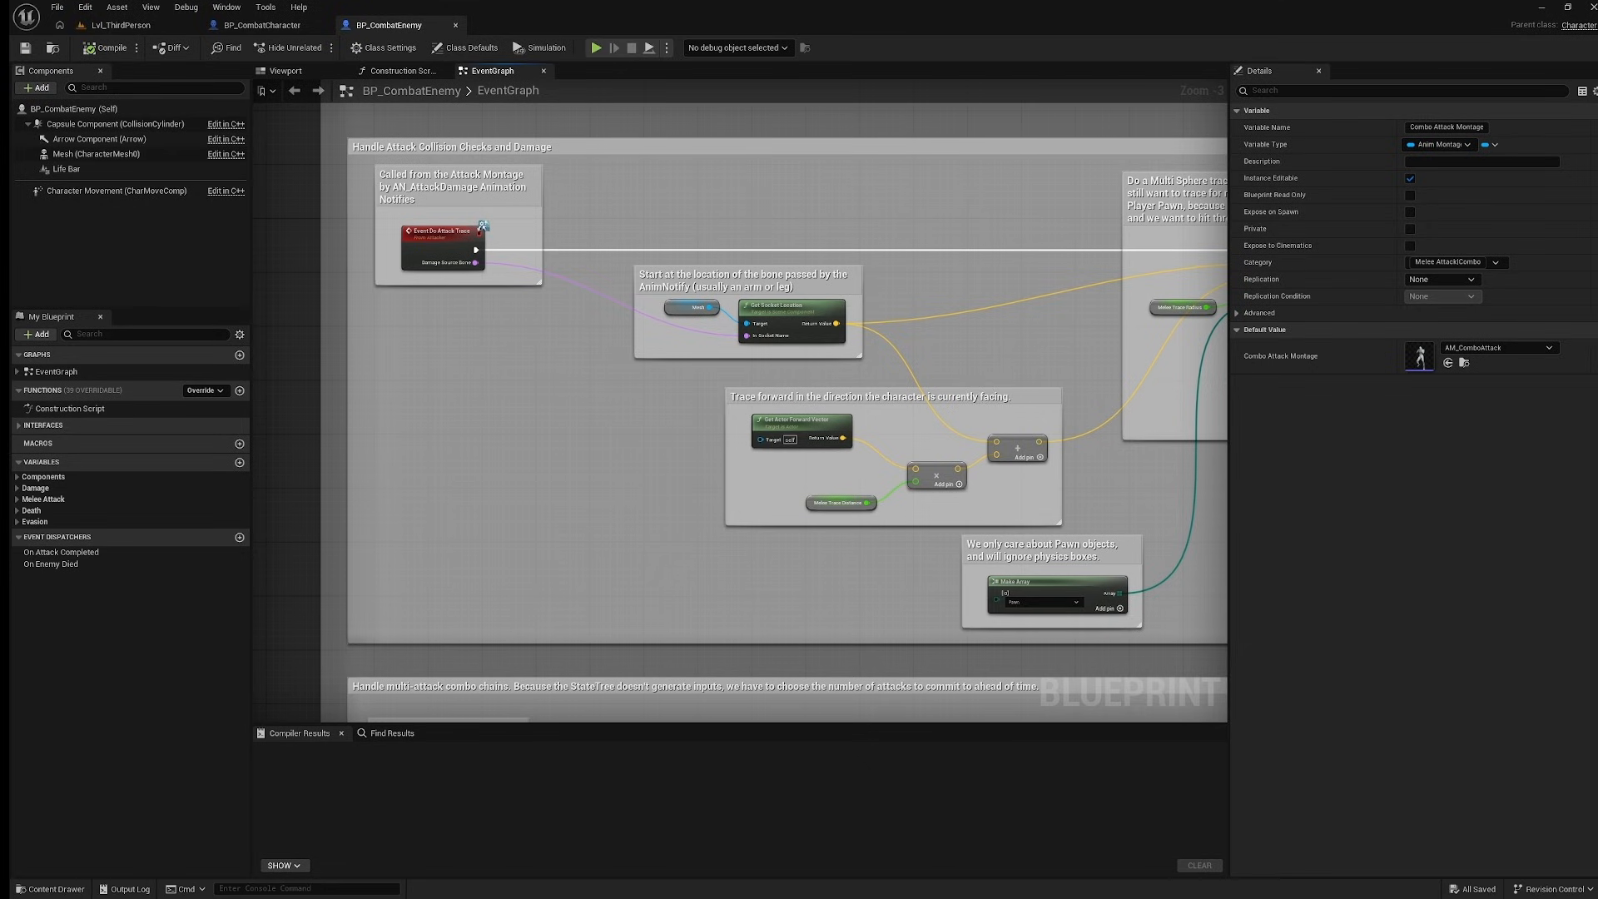
pyautogui.moveTo(351, 198); pyautogui.dragTo(350, 198, button='right')
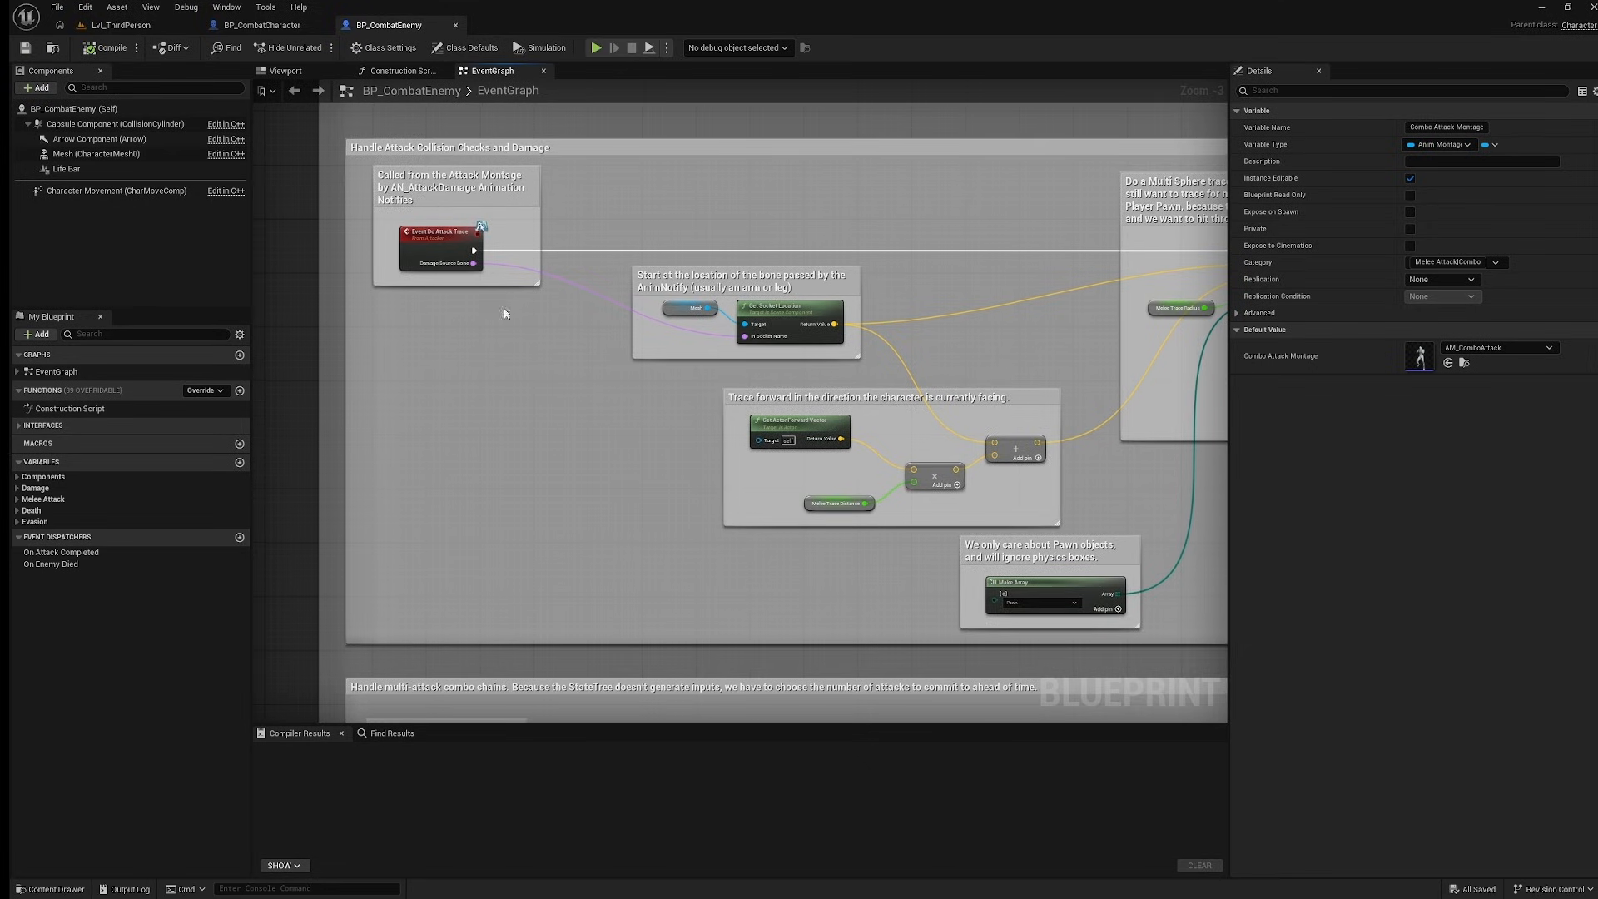
pyautogui.scroll(-2, 495, 317)
pyautogui.moveTo(909, 392); pyautogui.dragTo(892, 136, button='right')
pyautogui.scroll(2, 542, 327)
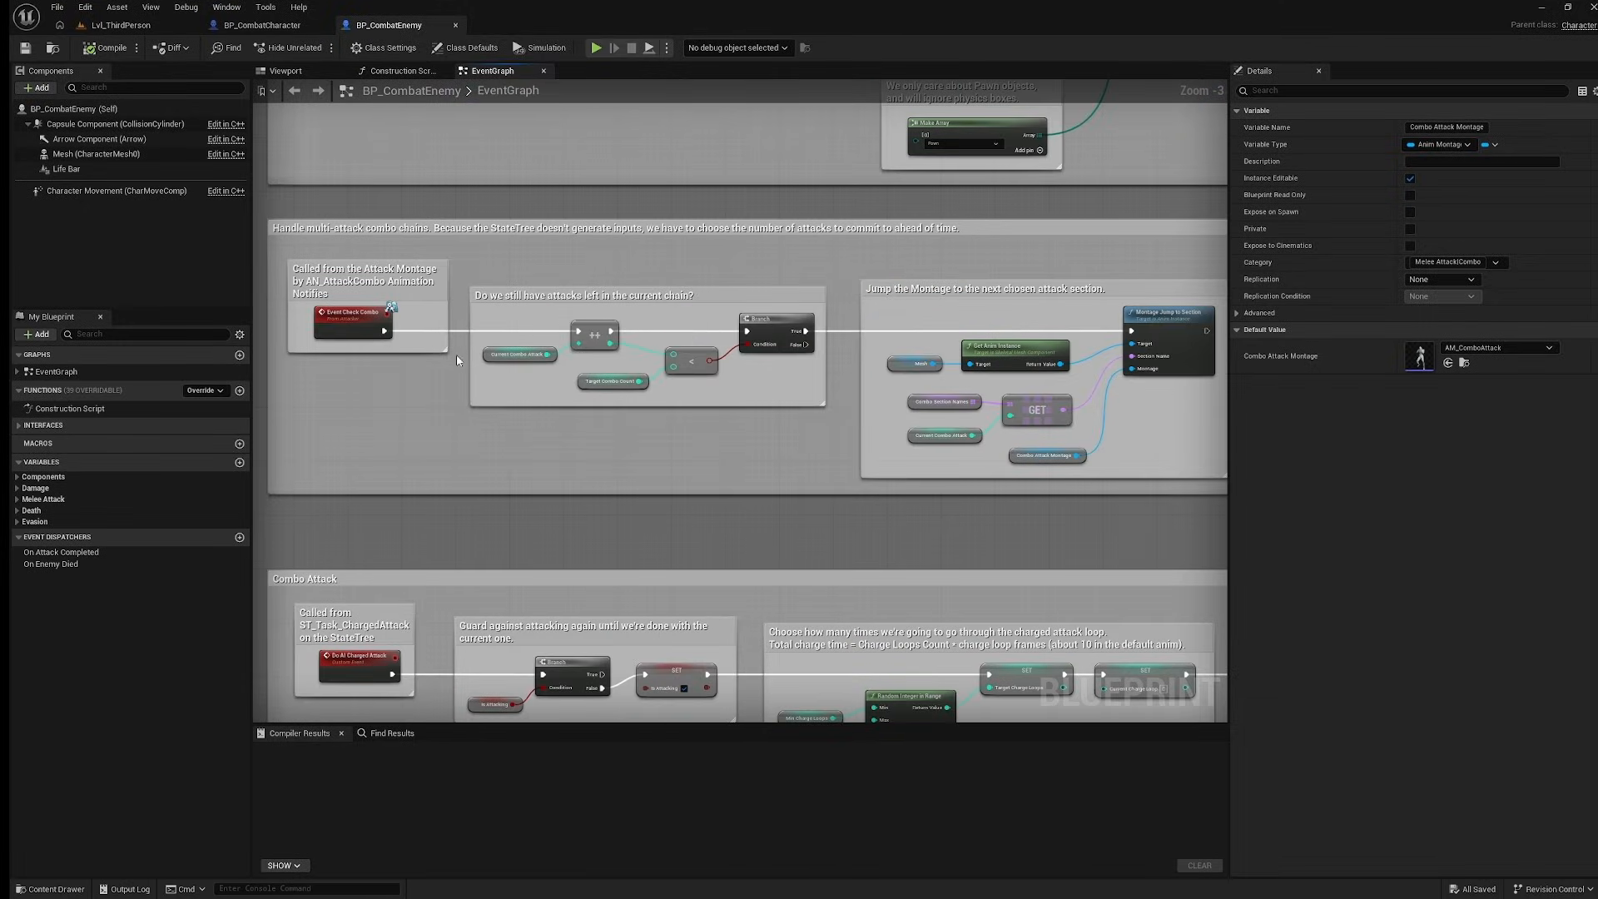
# Review the remaining enemy logic, covering damage handling, enemy death and the Hit Evasion section.
pyautogui.moveTo(806, 514); pyautogui.dragTo(782, 100, button='right')
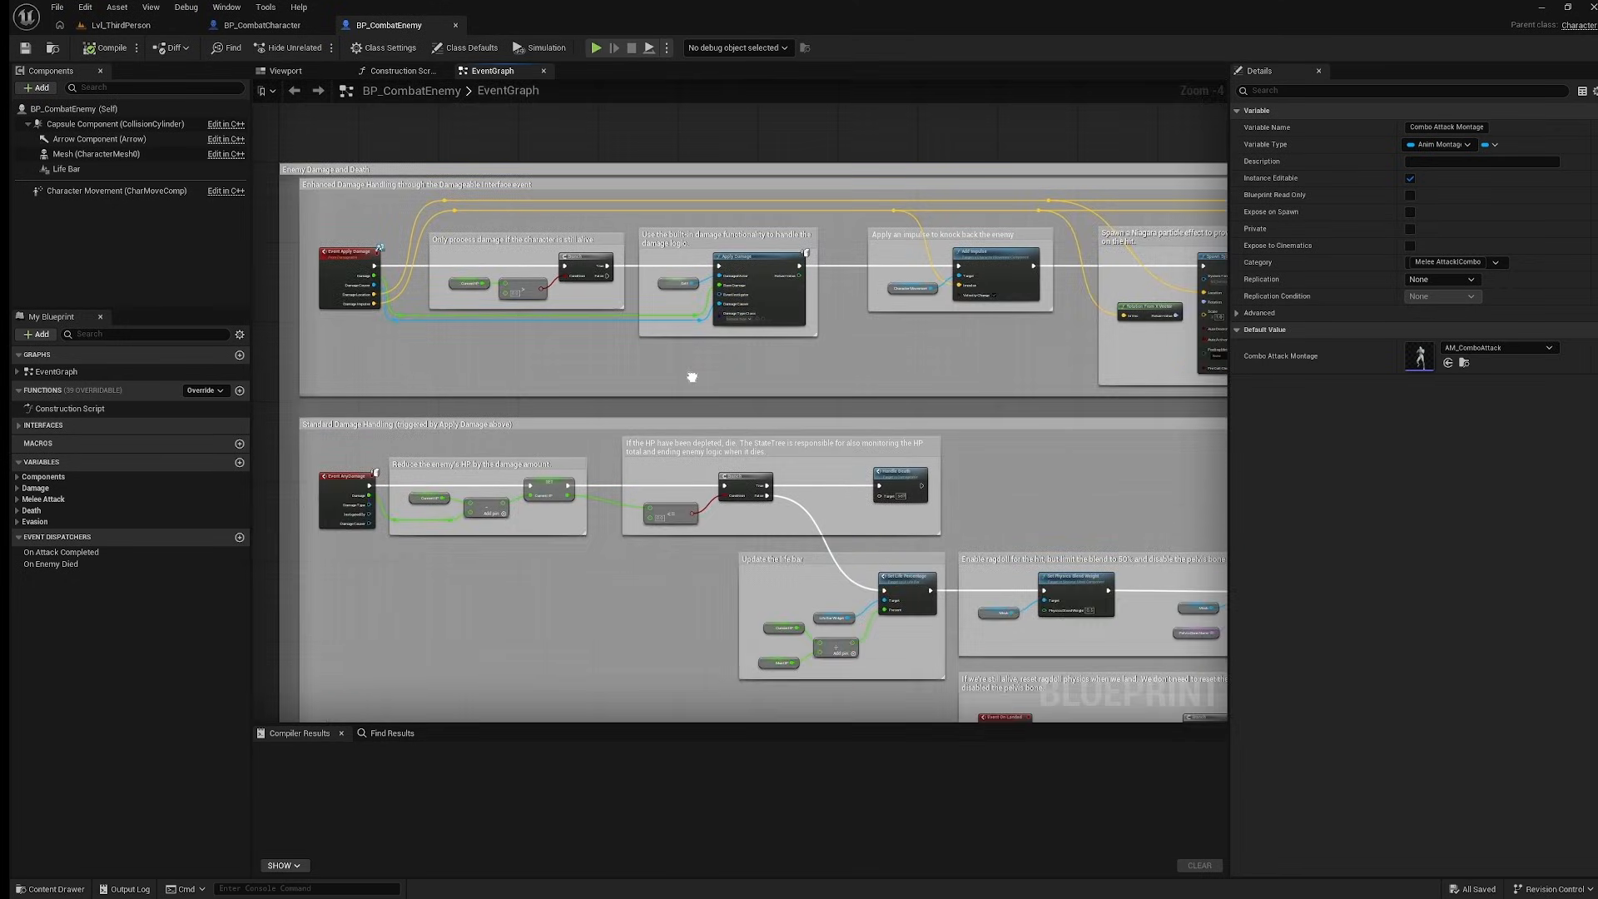
pyautogui.scroll(2, 356, 226)
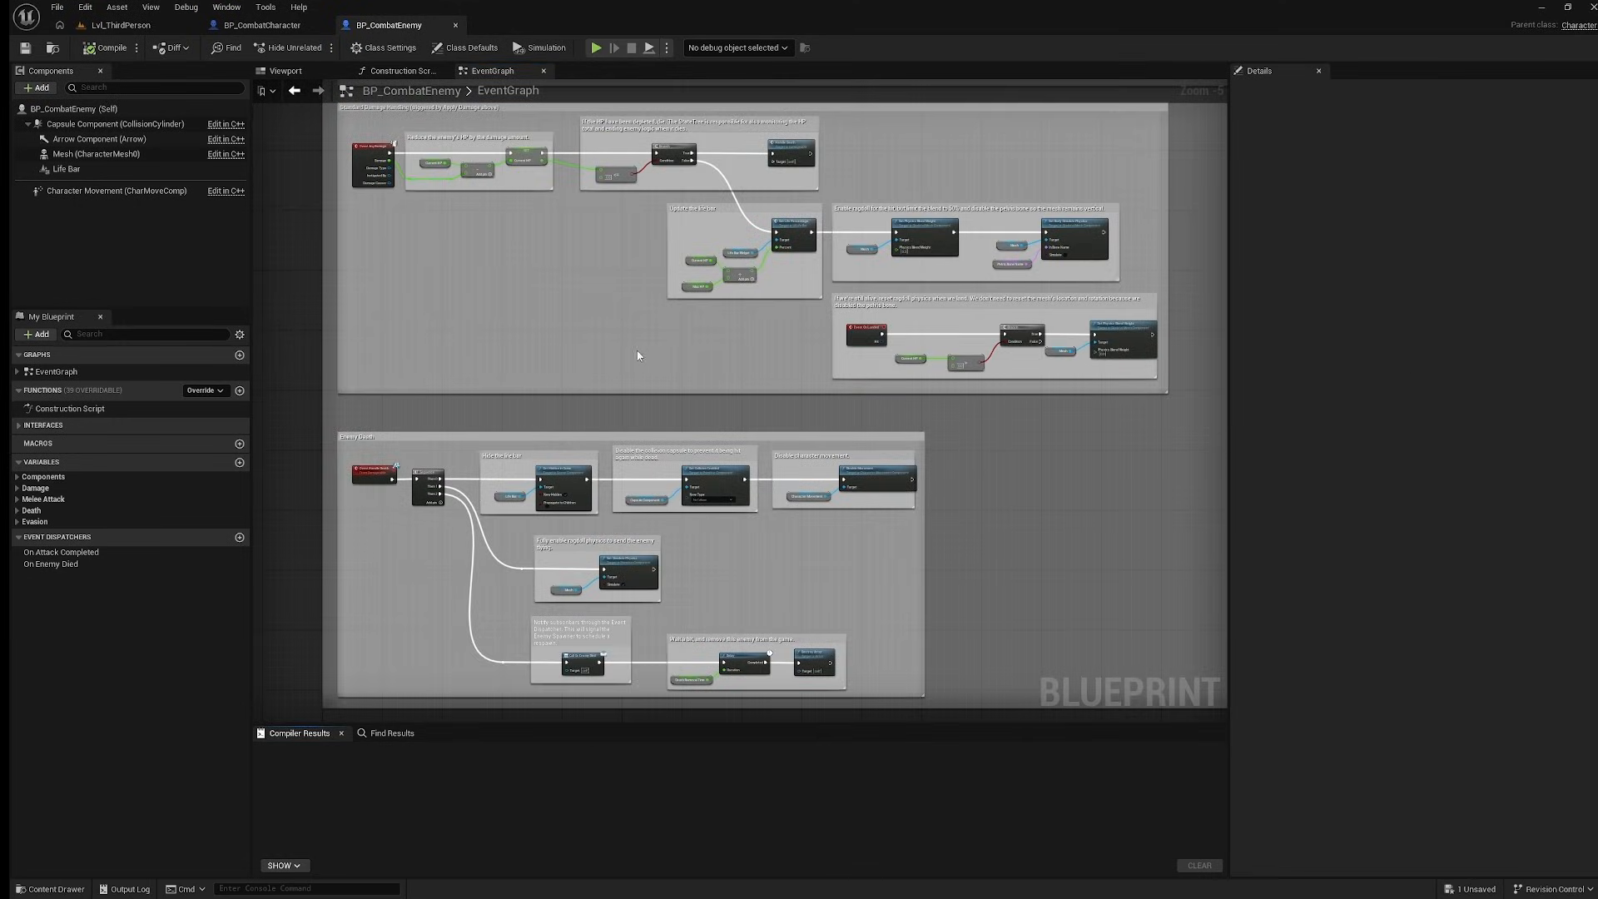
pyautogui.moveTo(545, 397); pyautogui.dragTo(603, 99, button='right')
pyautogui.scroll(2, 521, 403)
pyautogui.moveTo(591, 309); pyautogui.dragTo(543, 318, button='right')
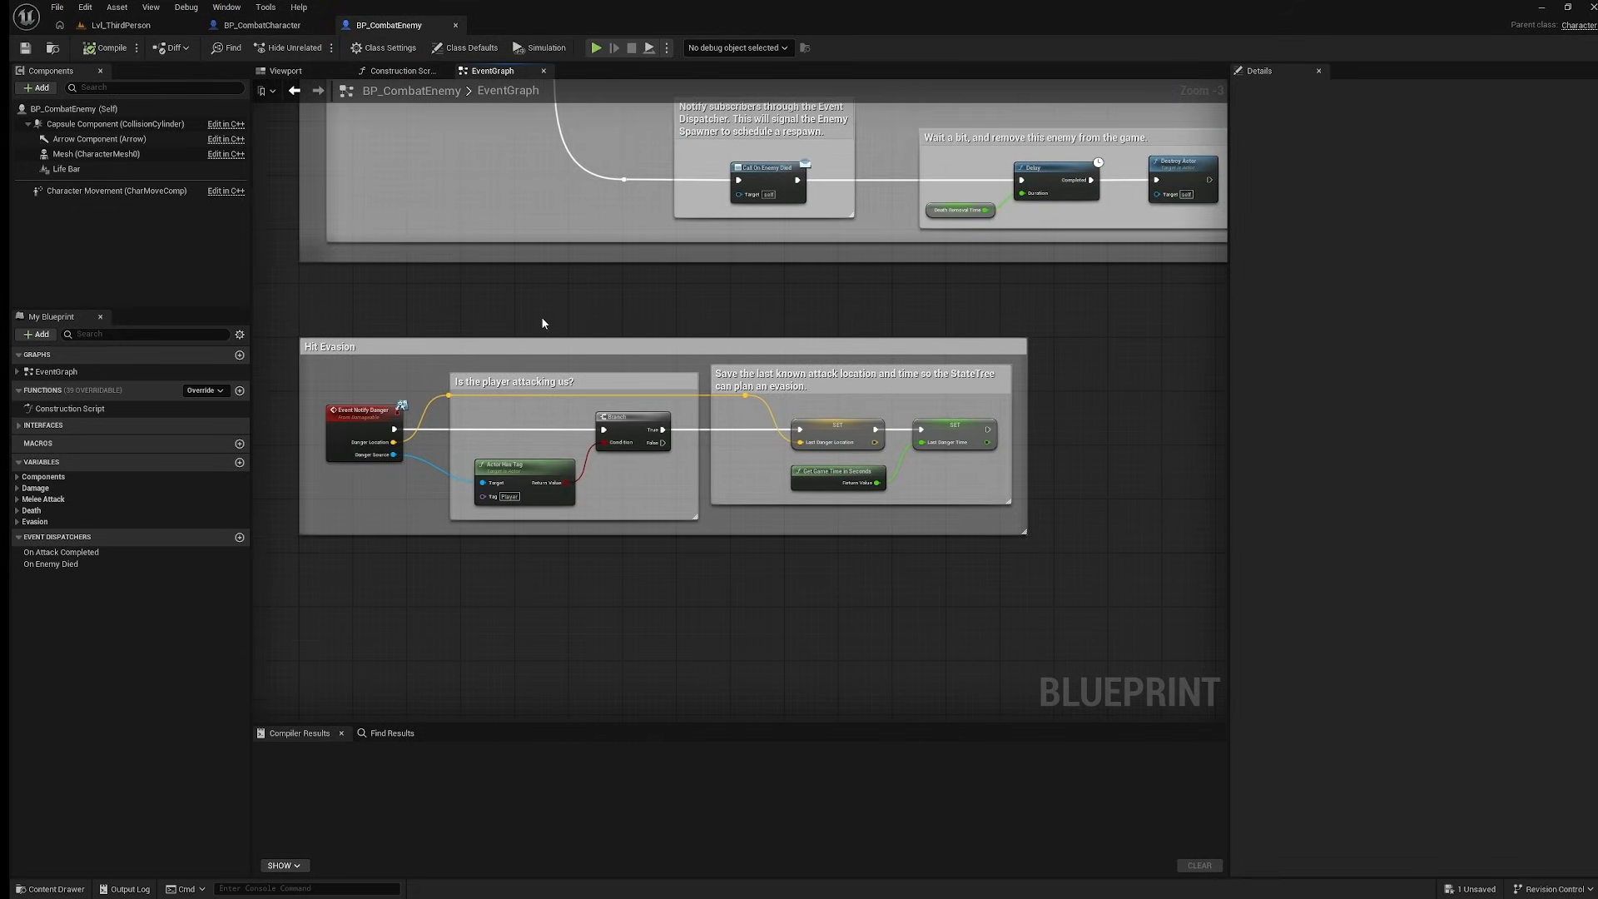
pyautogui.moveTo(1067, 301); pyautogui.dragTo(311, 561)
pyautogui.moveTo(310, 561); pyautogui.dragTo(343, 571, button='right')
# Open the ST_CombatEnemy state tree and inspect its Dead and Select Behaviors at Random states.
pyautogui.click(601, 566)
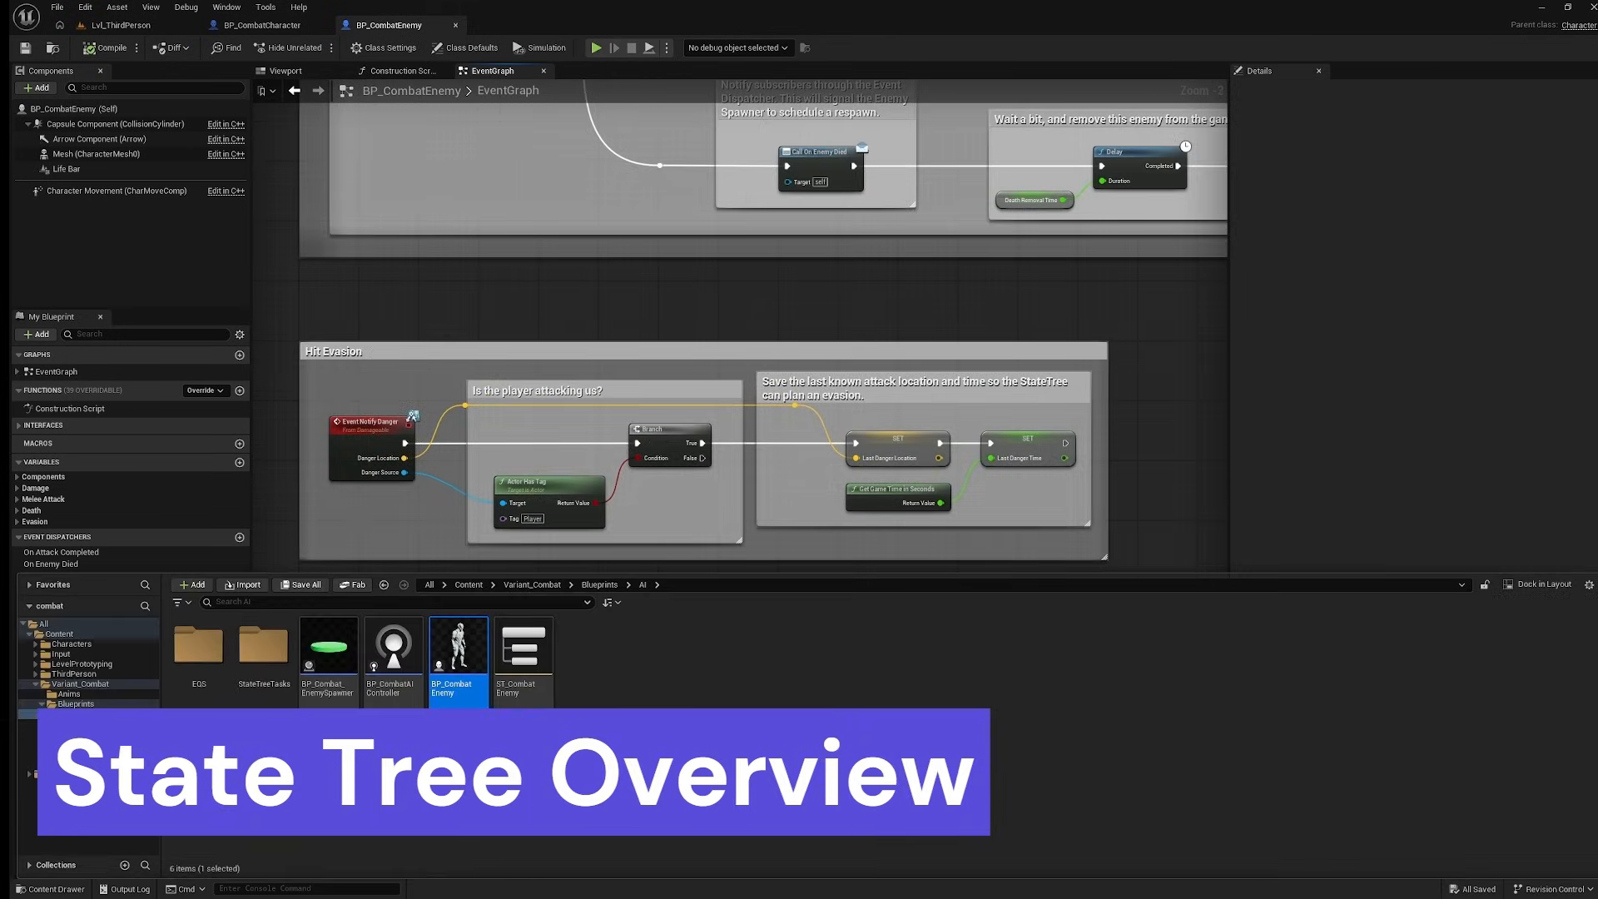
pyautogui.doubleClick(523, 654)
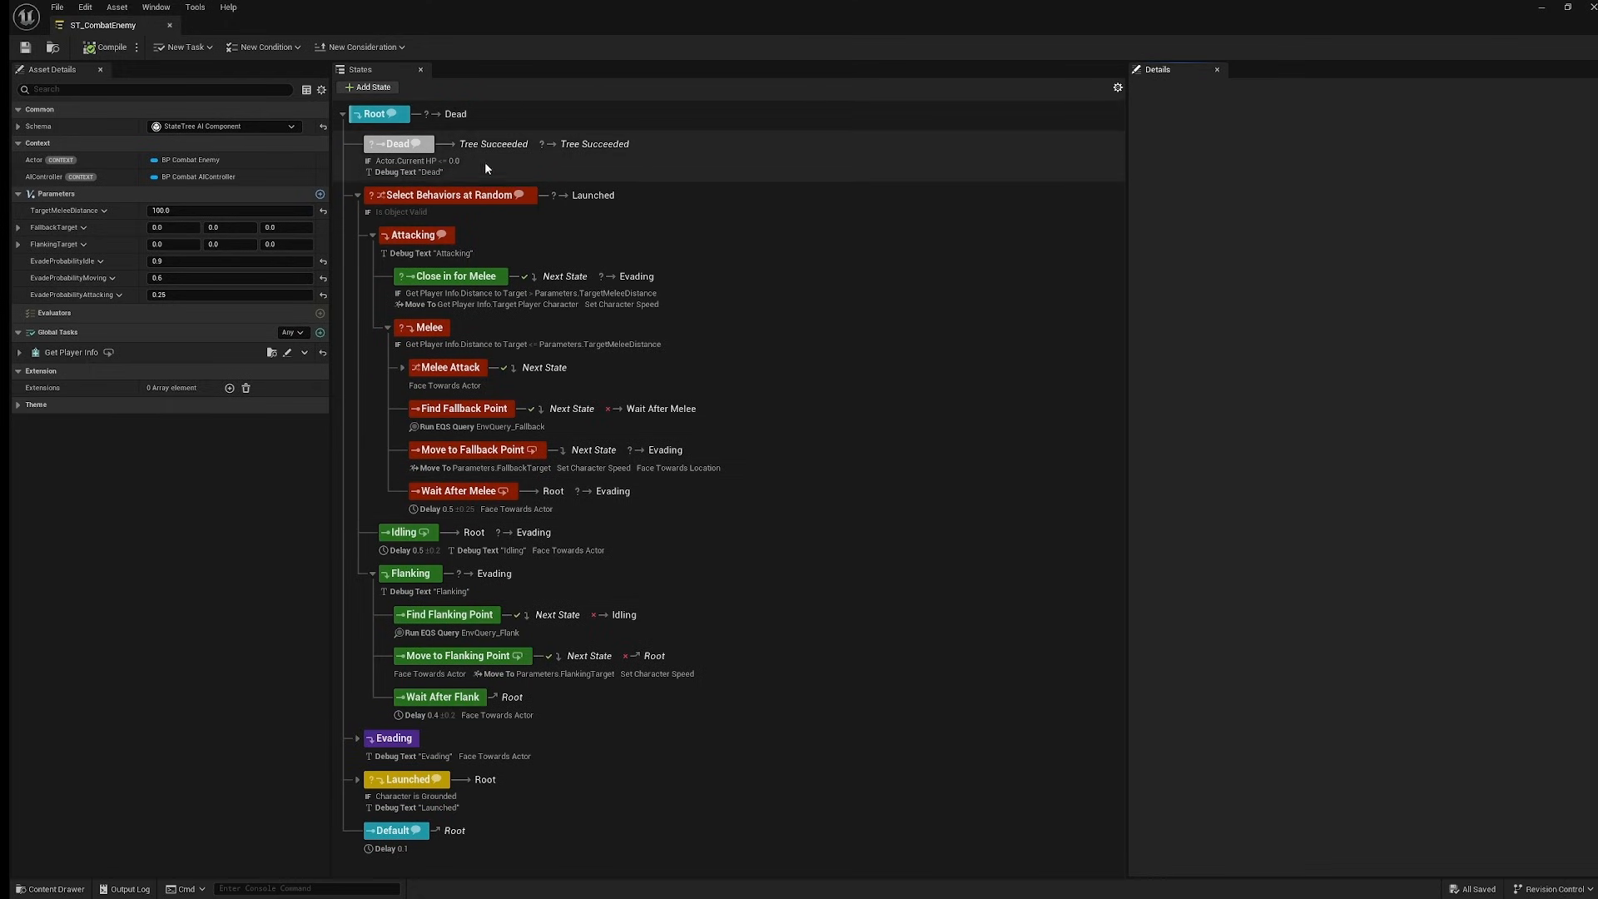
pyautogui.click(511, 161)
pyautogui.click(443, 213)
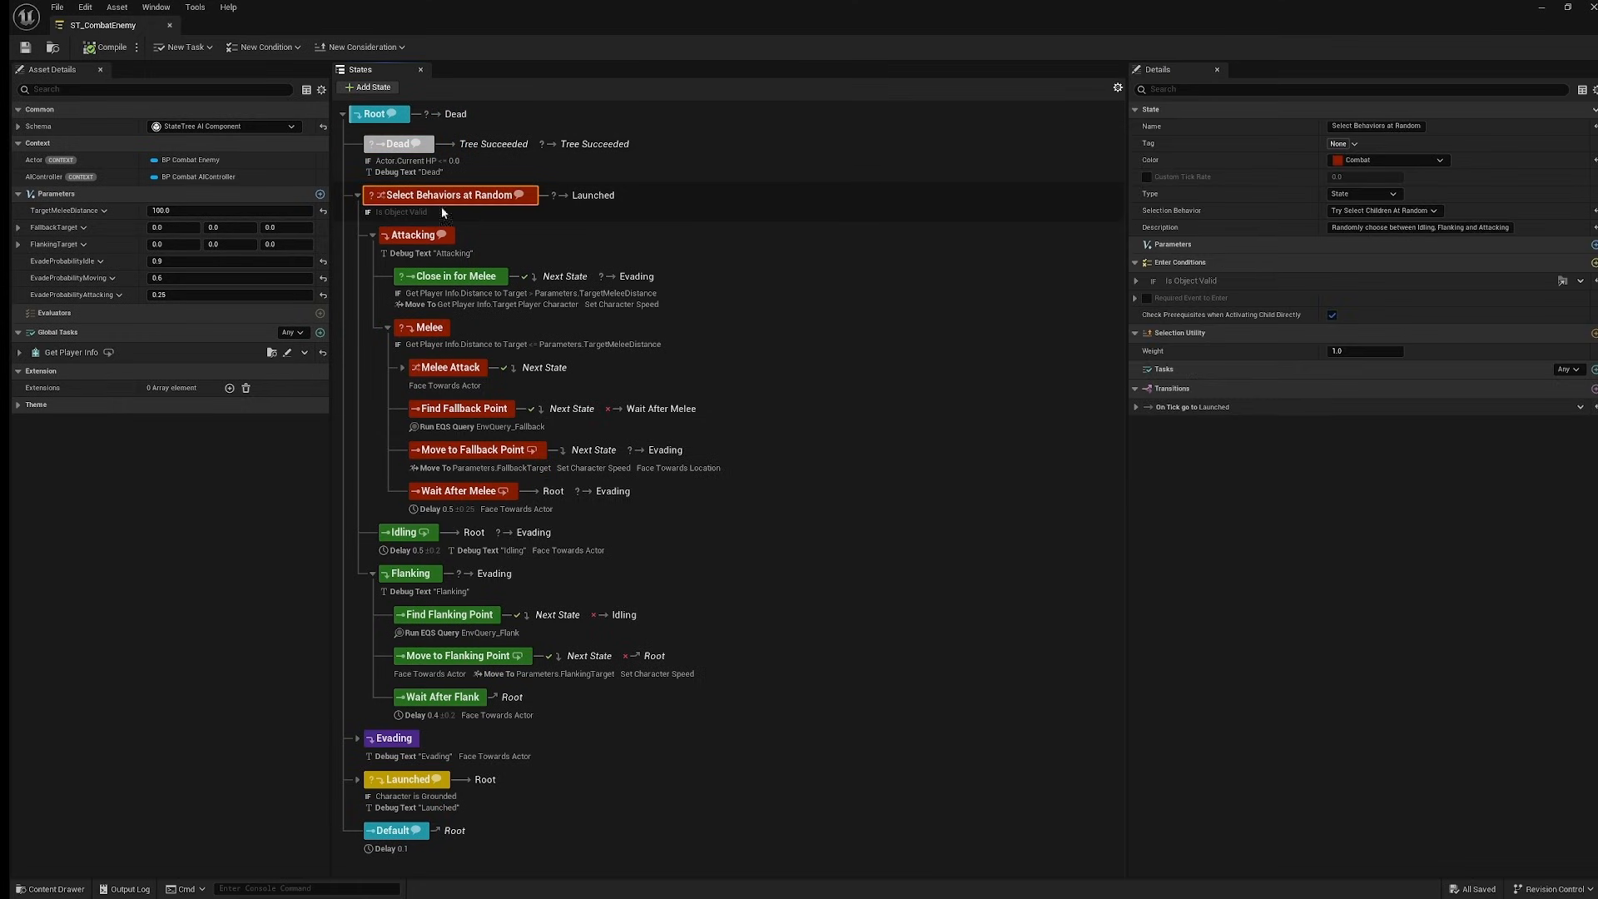
# Collapse the Attacking and Flanking states and inspect the Idling state's tasks and transitions.
pyautogui.click(372, 234)
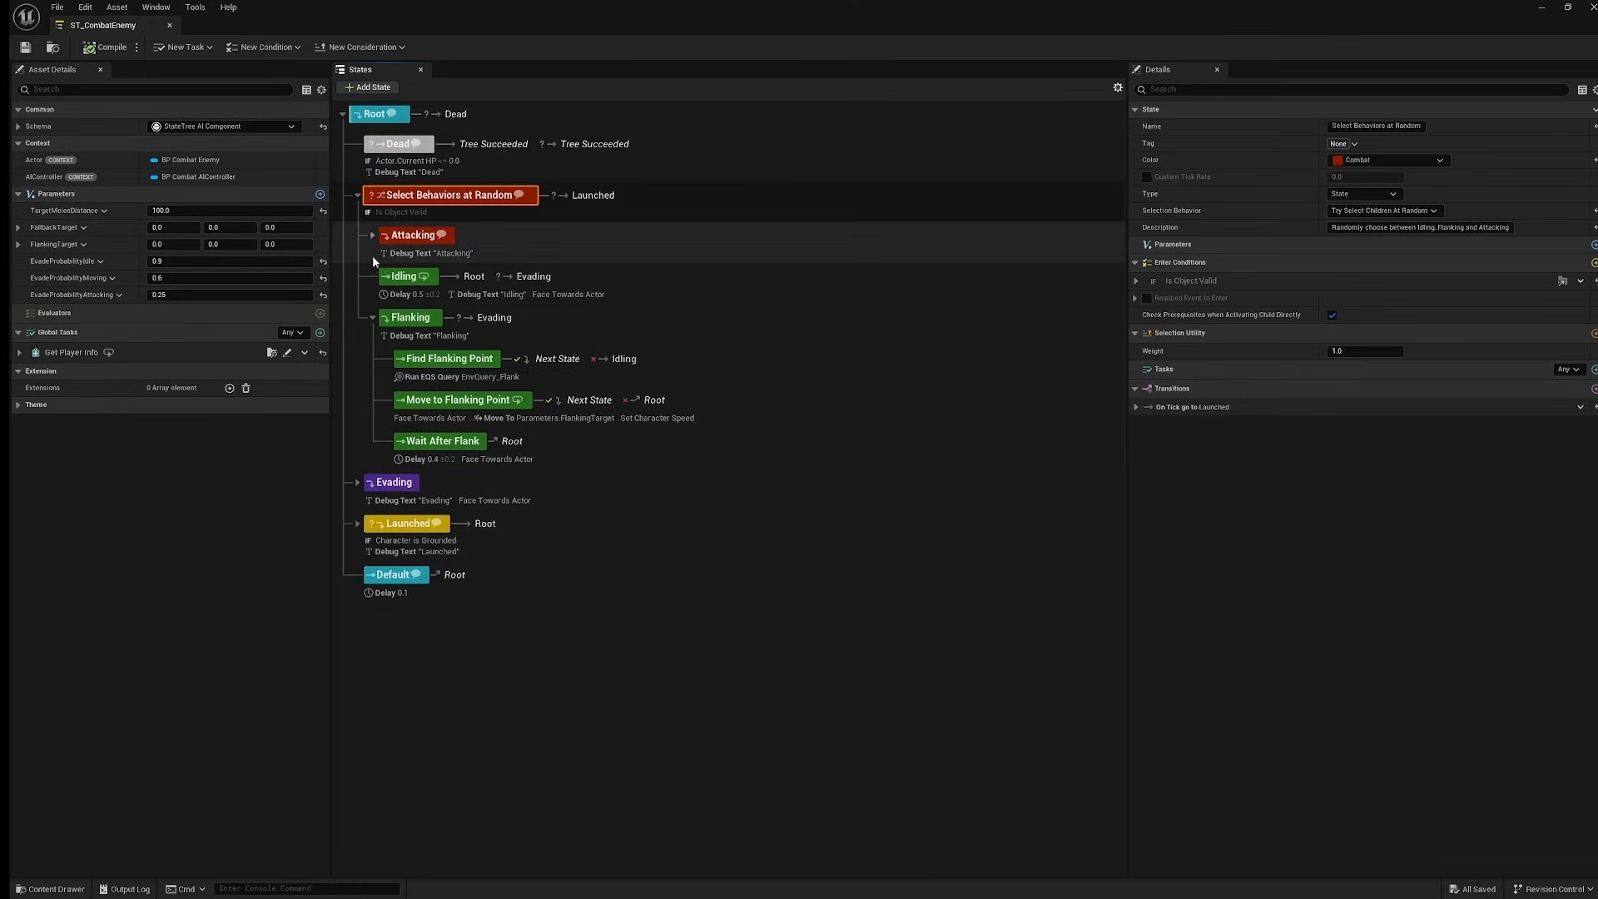
pyautogui.click(373, 318)
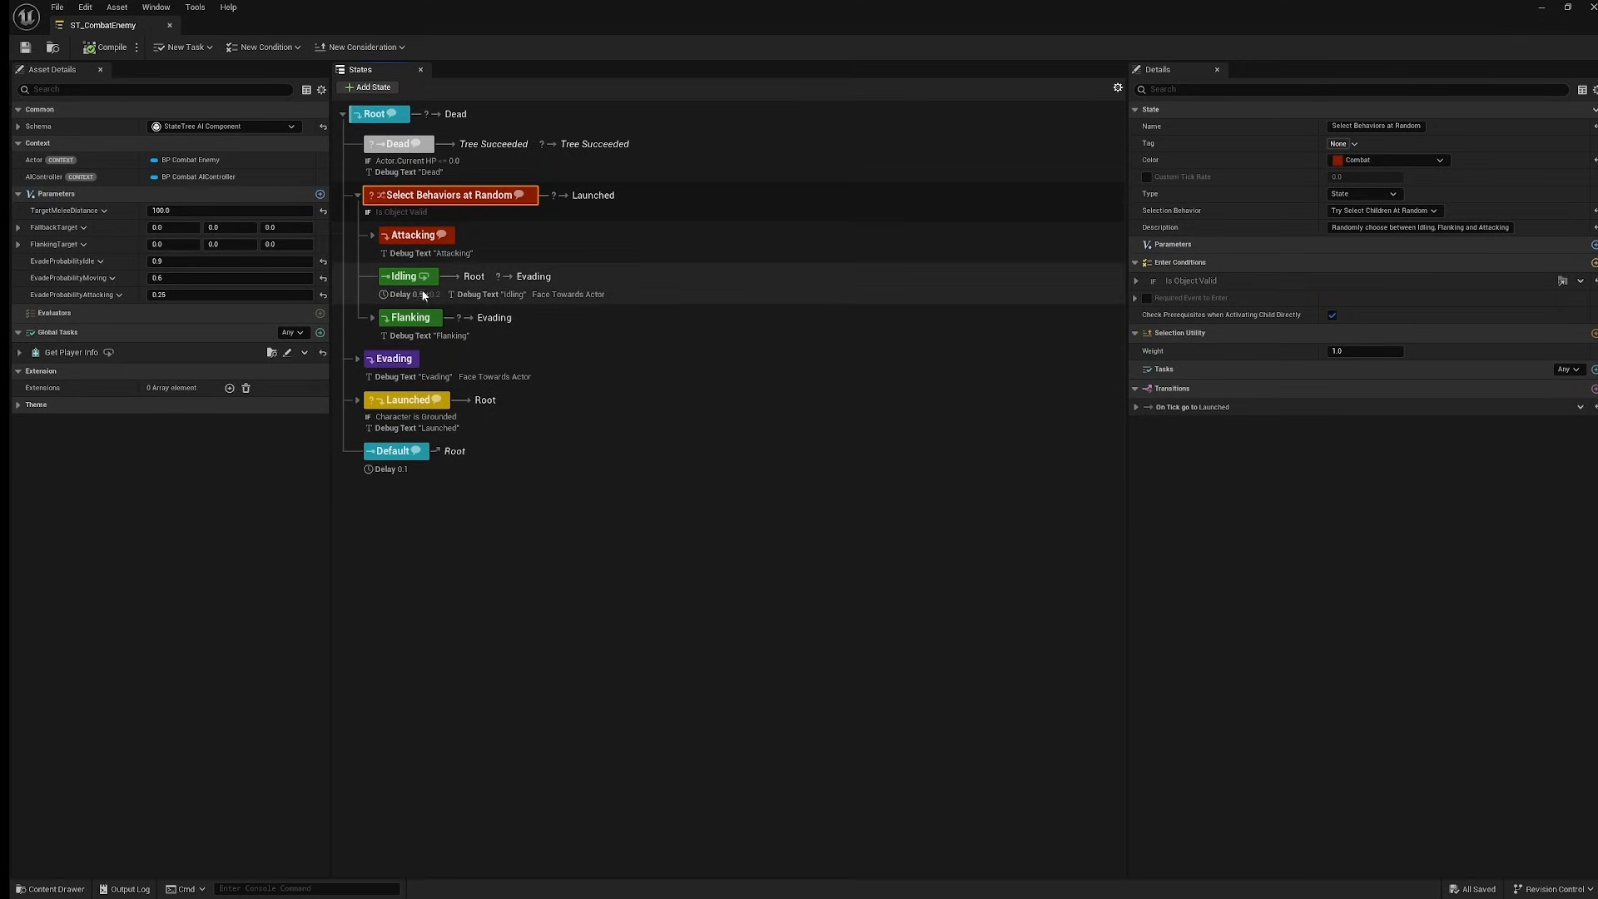
pyautogui.click(568, 285)
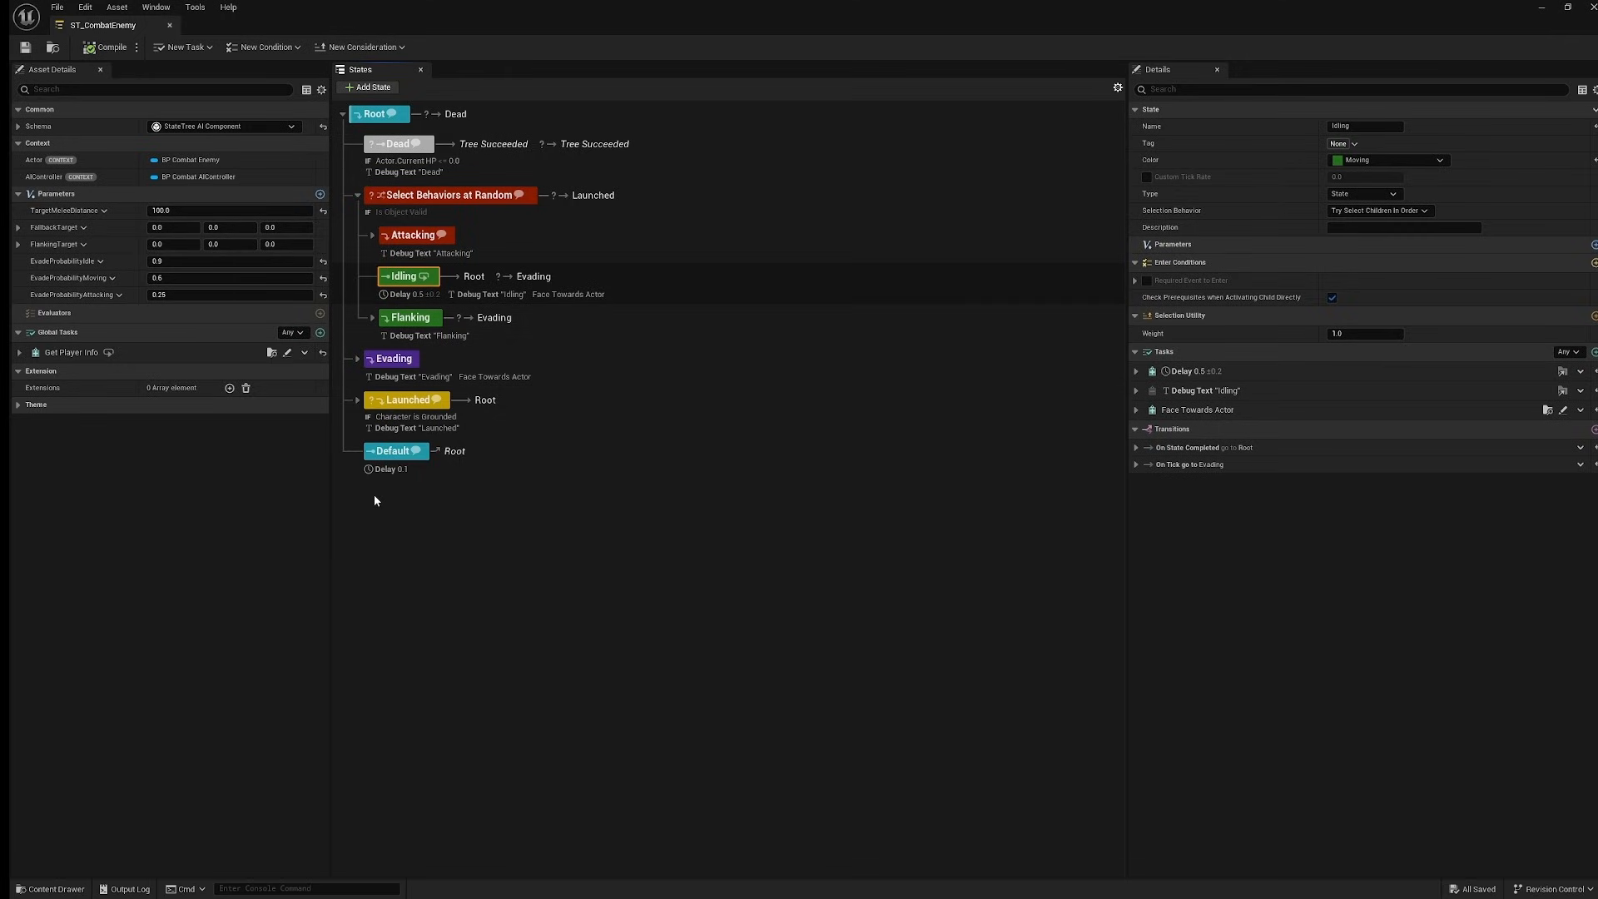
# Expand the Launched state, inspect its settings and child states, and clear the selection.
pyautogui.click(357, 399)
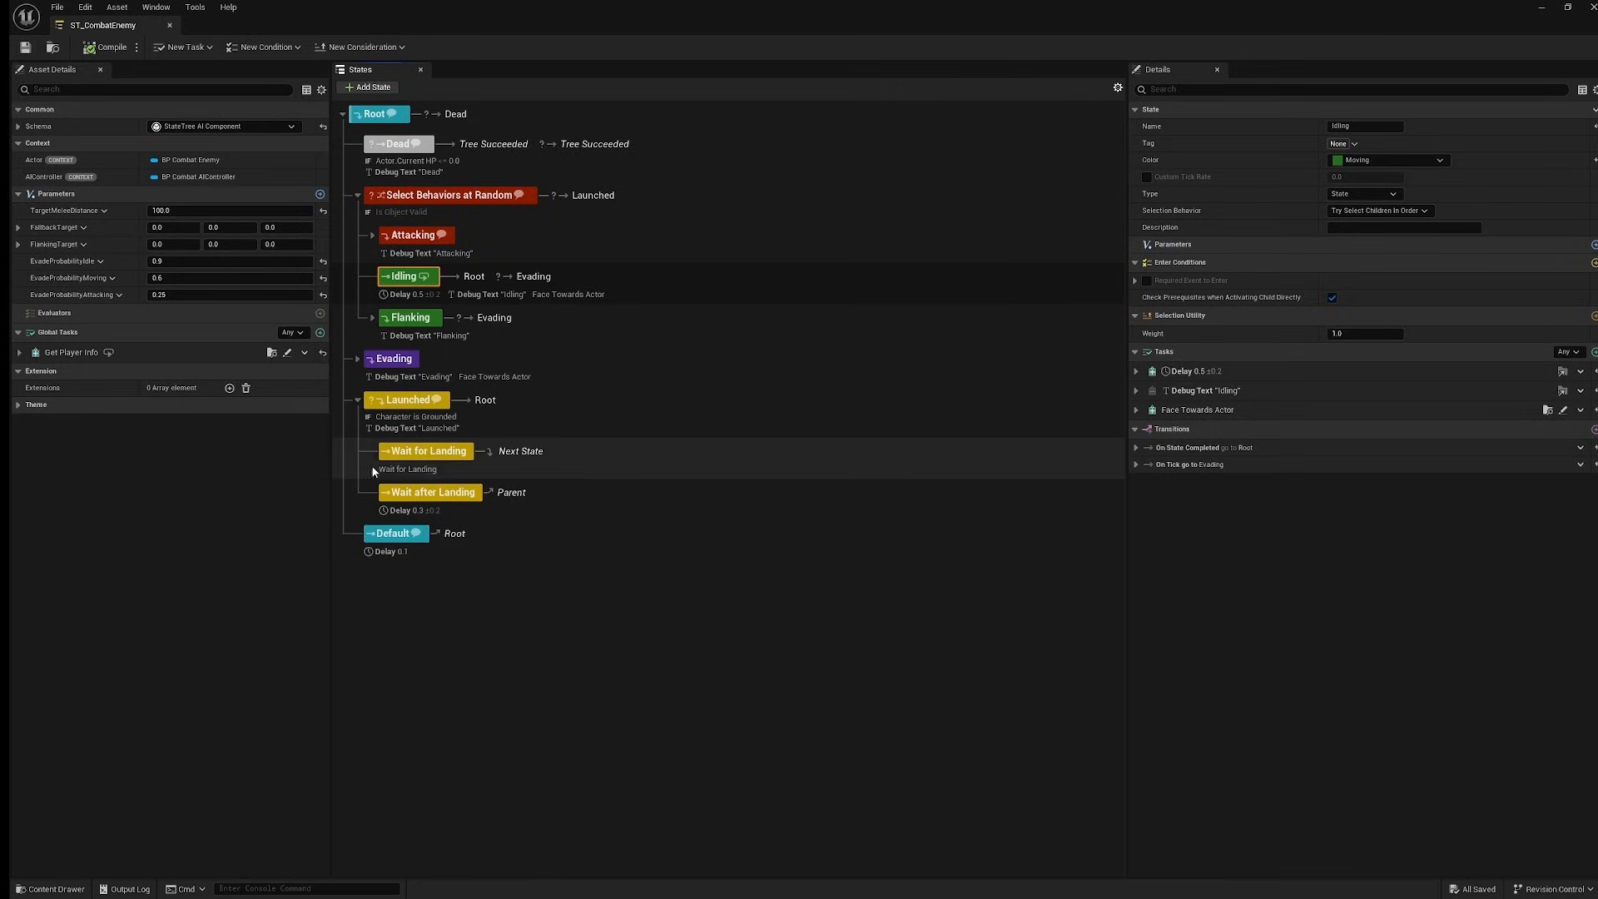
pyautogui.click(497, 406)
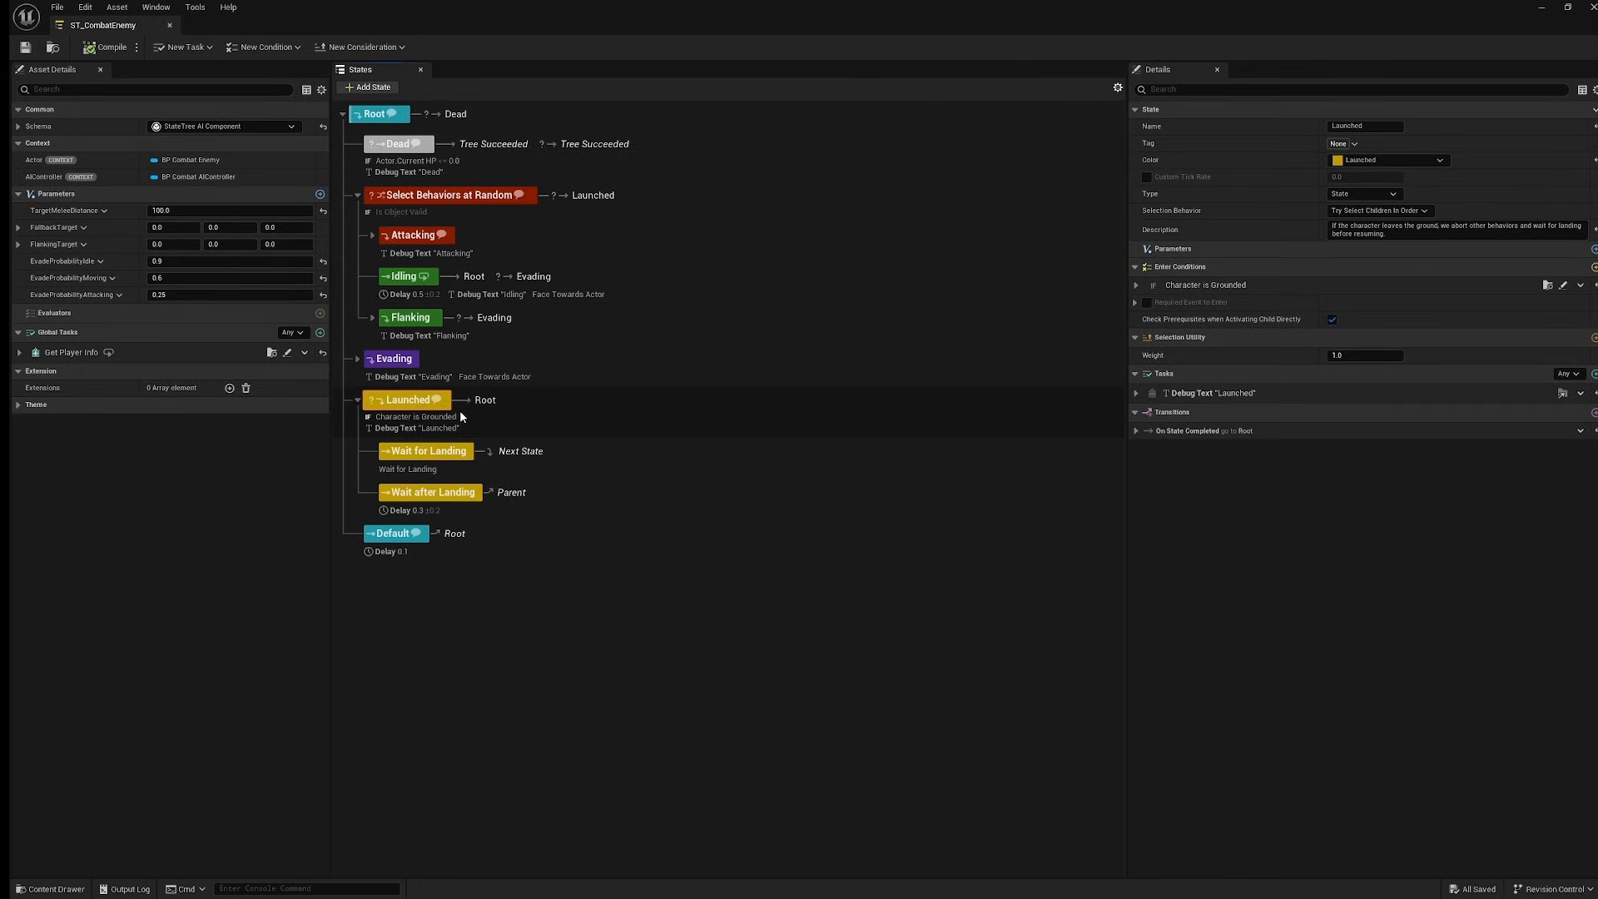
pyautogui.click(357, 399)
pyautogui.click(358, 400)
pyautogui.click(509, 581)
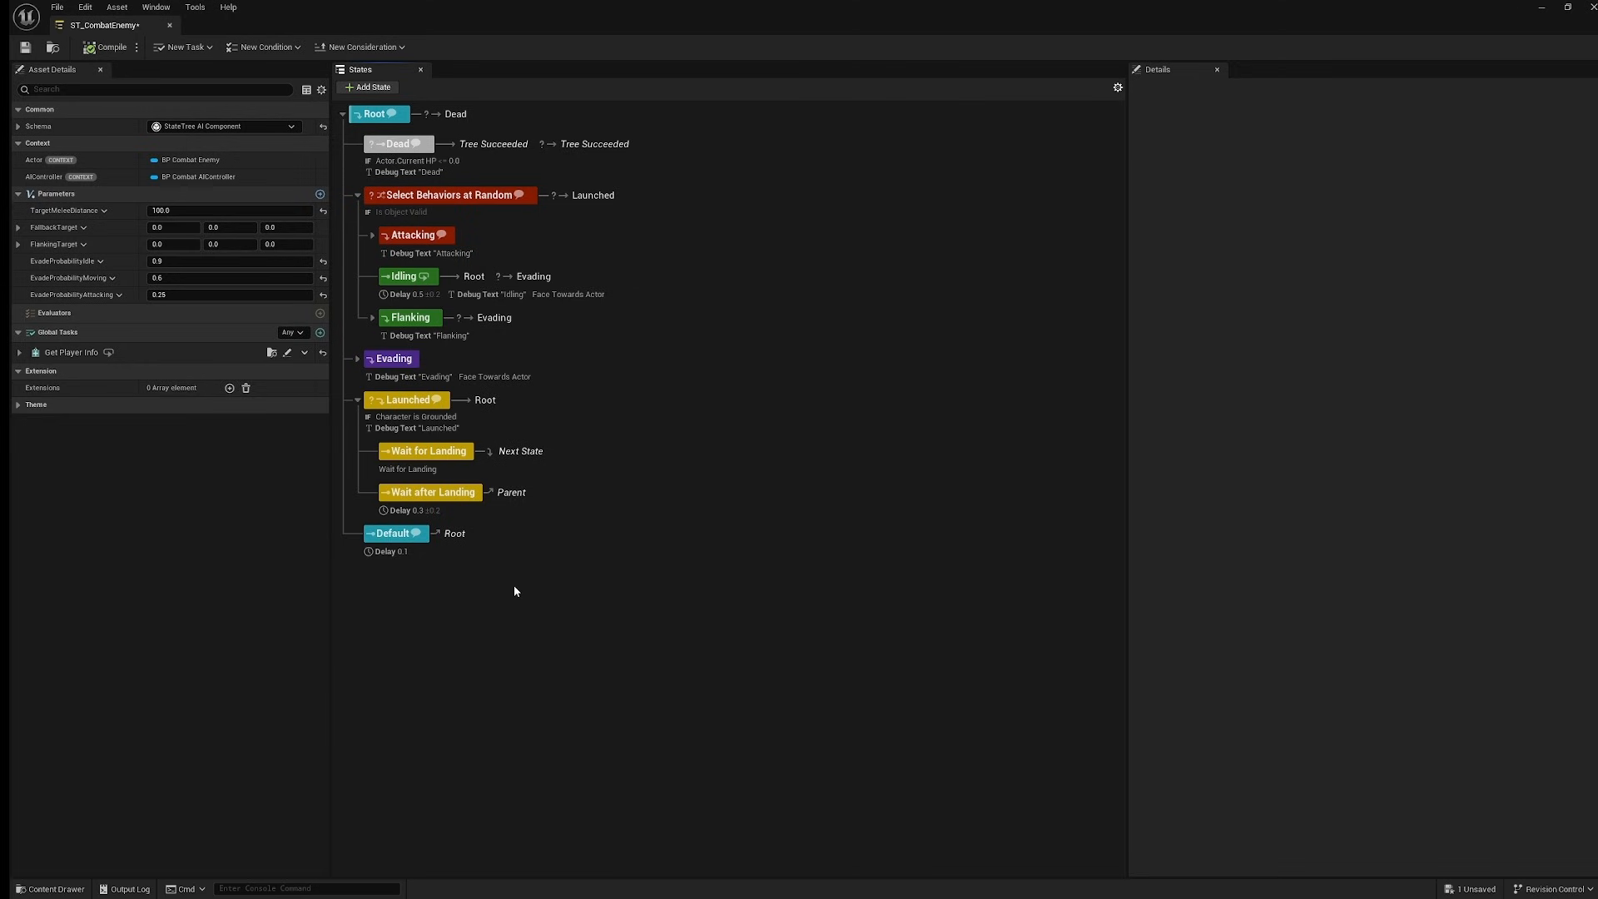
# Close ST_CombatEnemy, open the BP_CombatAIController blueprint, inspect its StateTreeAI component's settings, and close the blueprint again.
pyautogui.click(170, 25)
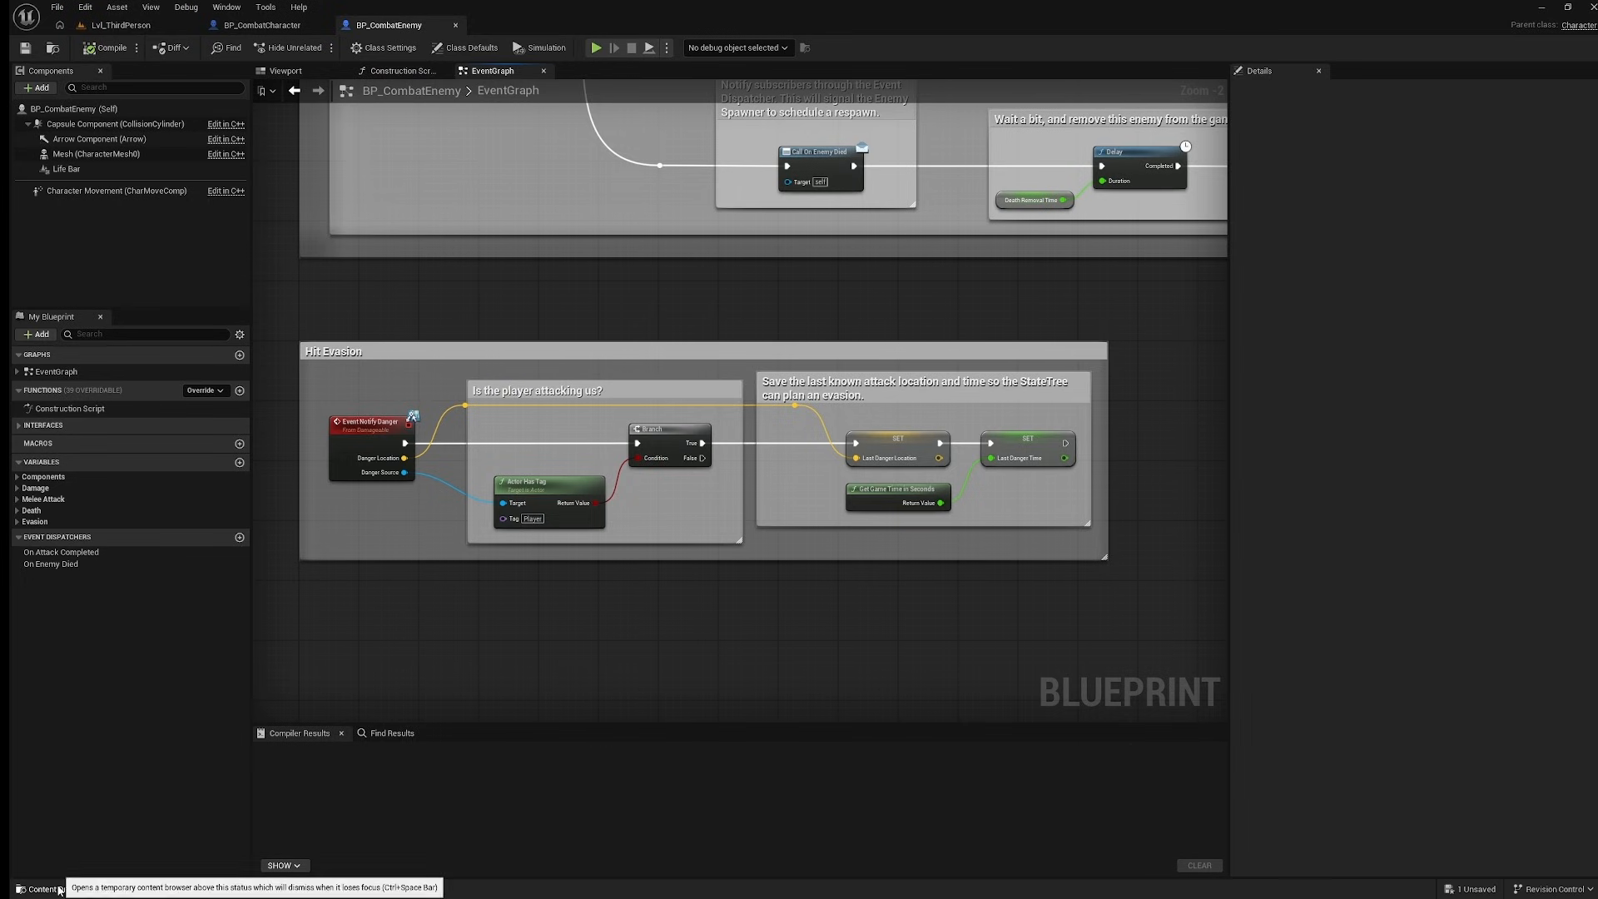
pyautogui.click(75, 887)
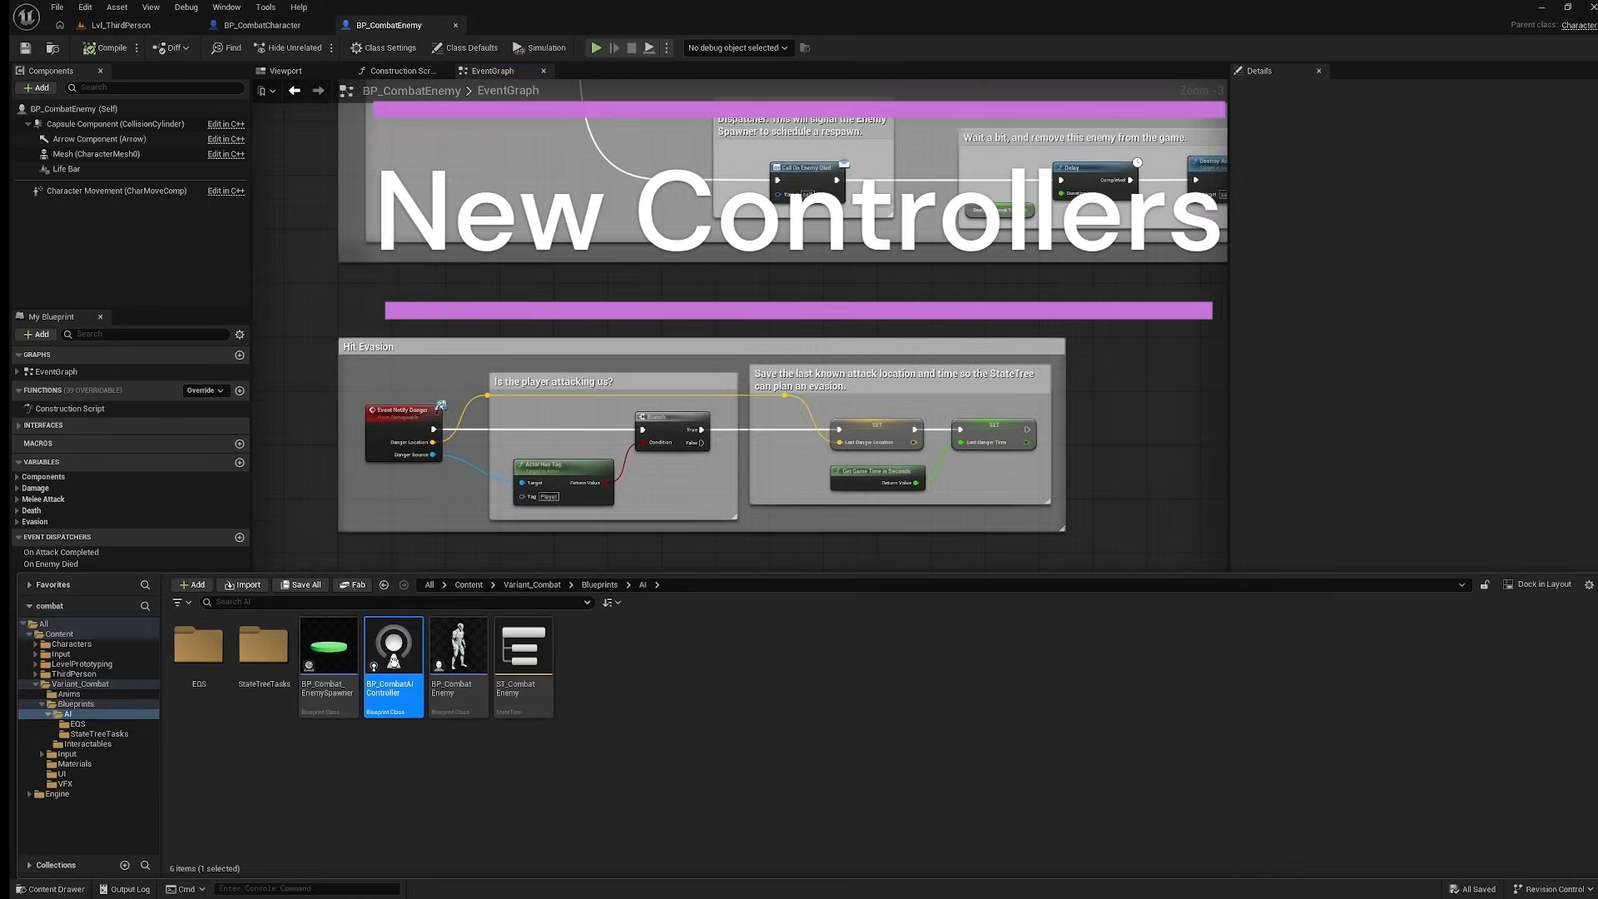
pyautogui.doubleClick(394, 649)
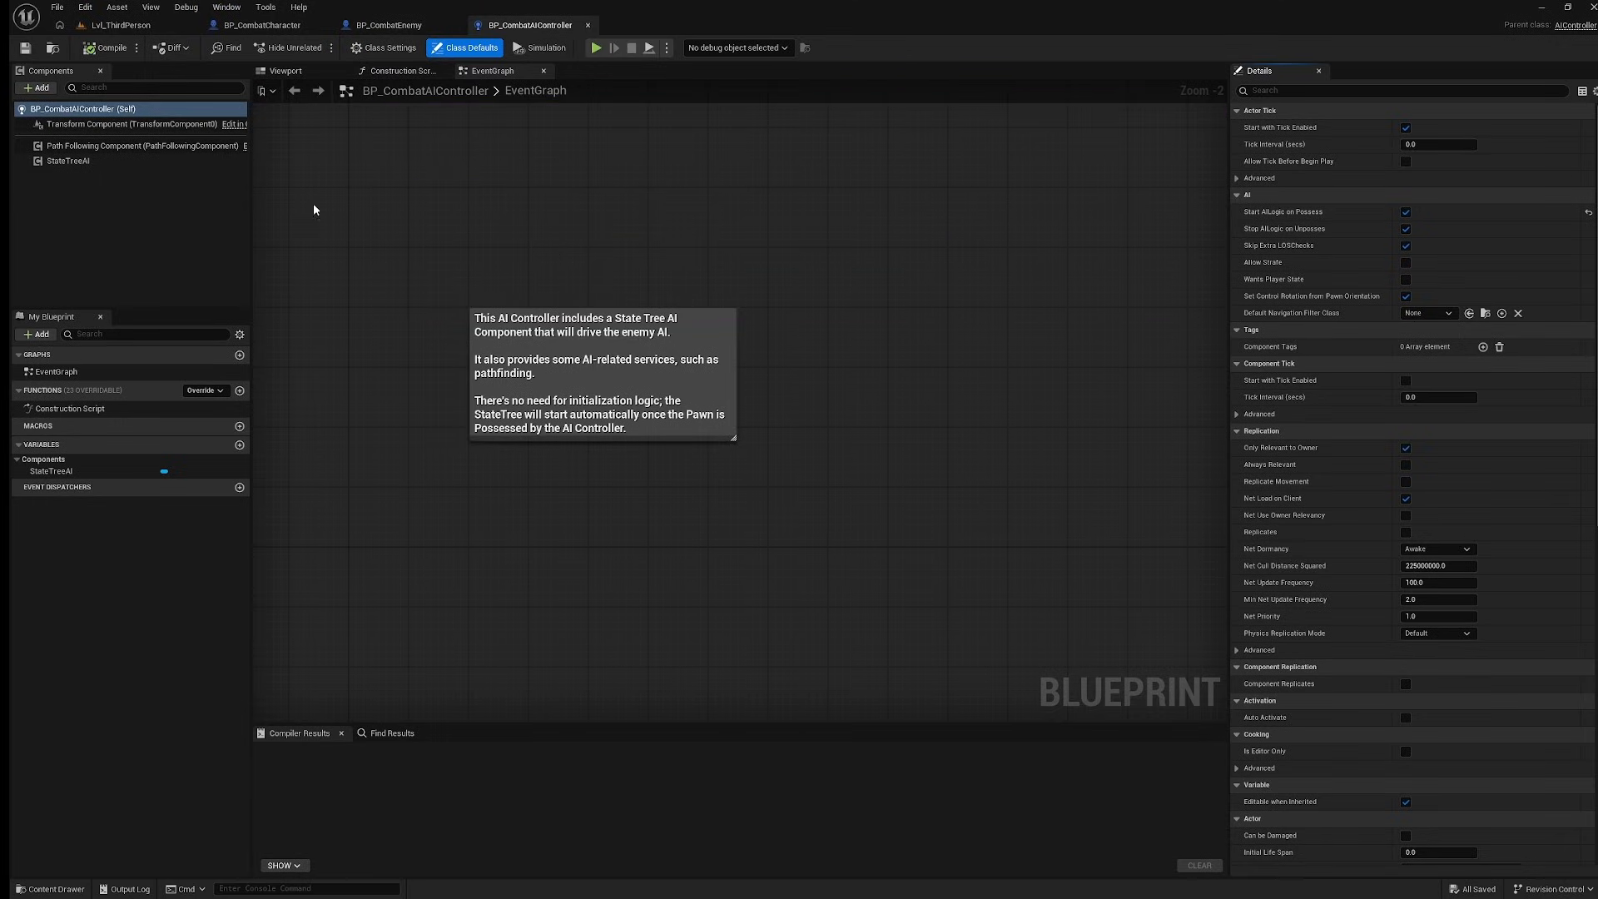
pyautogui.click(118, 159)
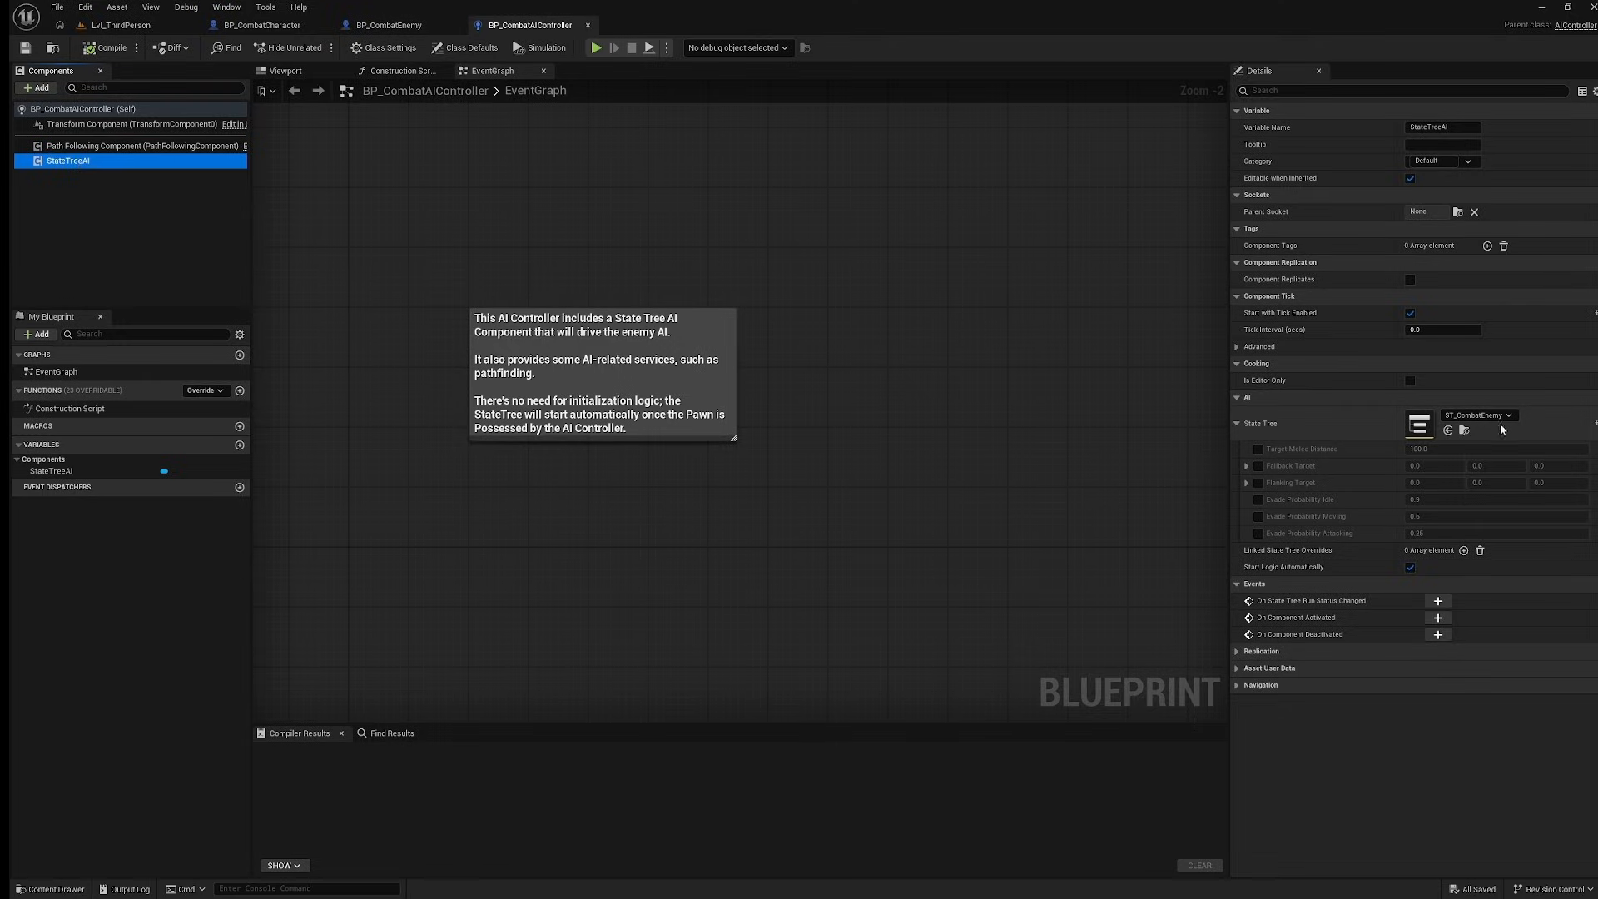
pyautogui.click(588, 25)
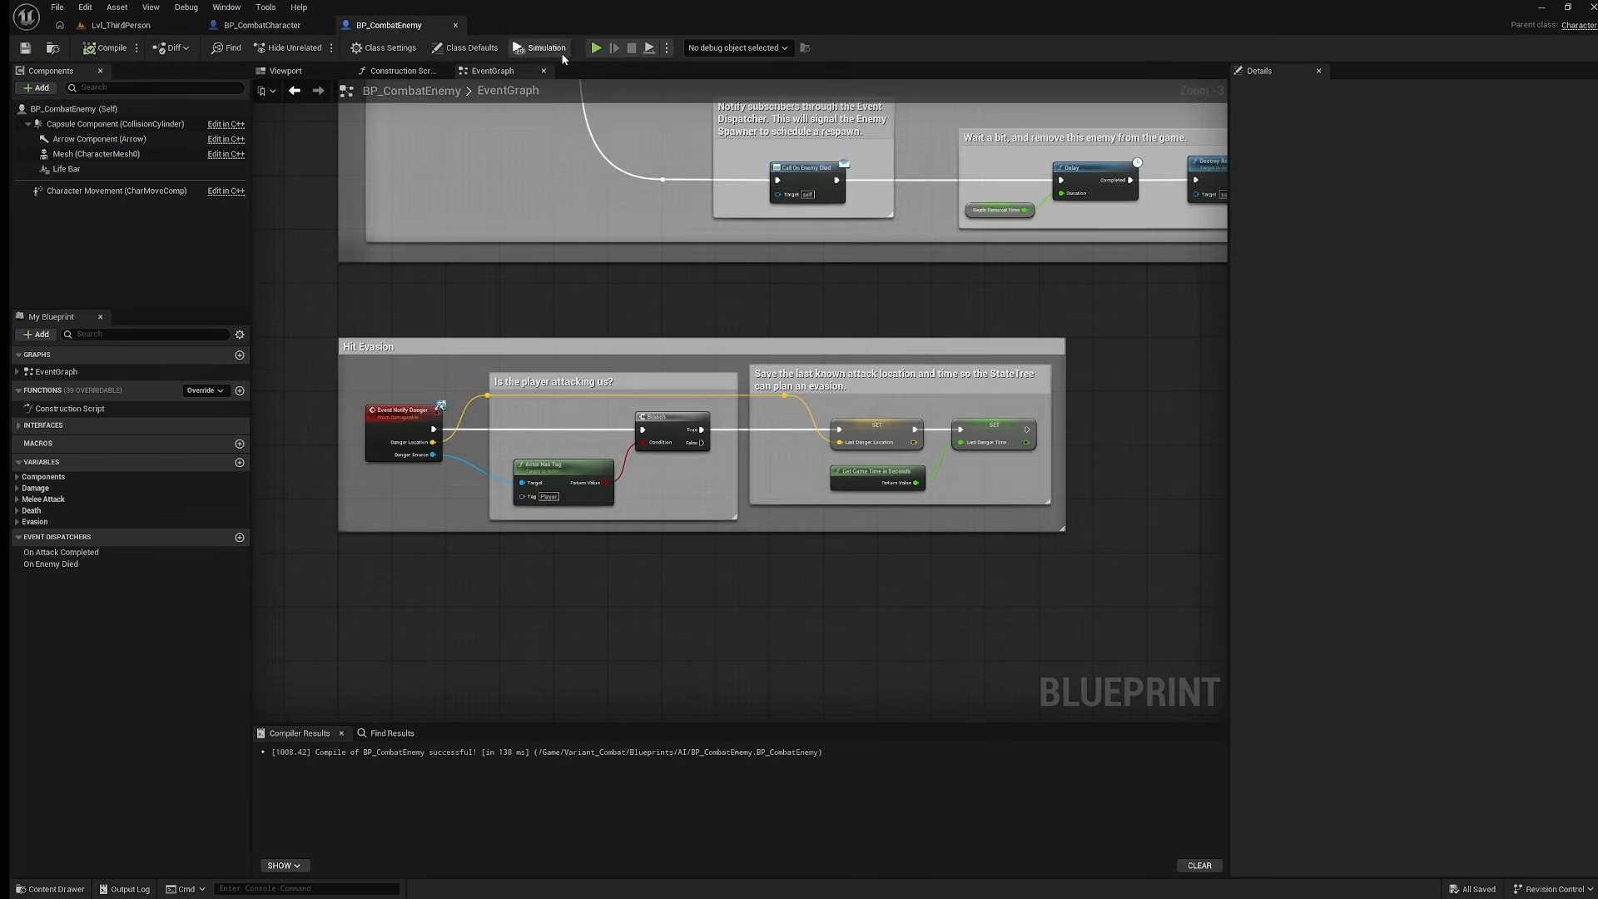
# Open BP_CombatPlayerController from Variant_Combat's Blueprints folder, survey its event graph, and dock its window beside the other open assets.
pyautogui.click(51, 889)
pyautogui.click(76, 704)
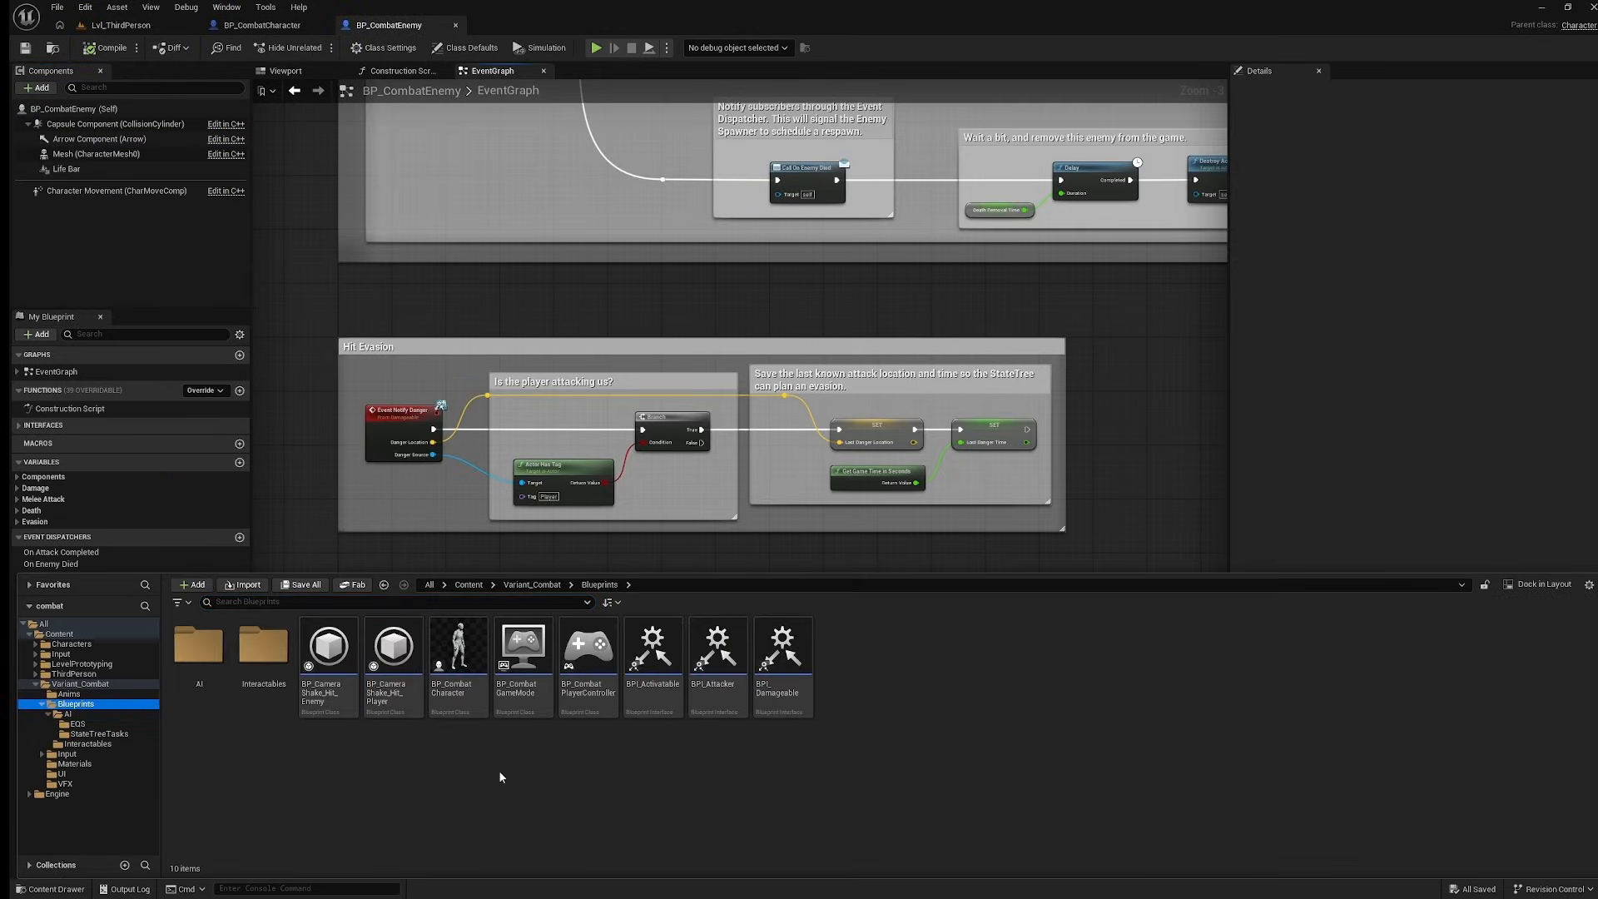
pyautogui.doubleClick(591, 658)
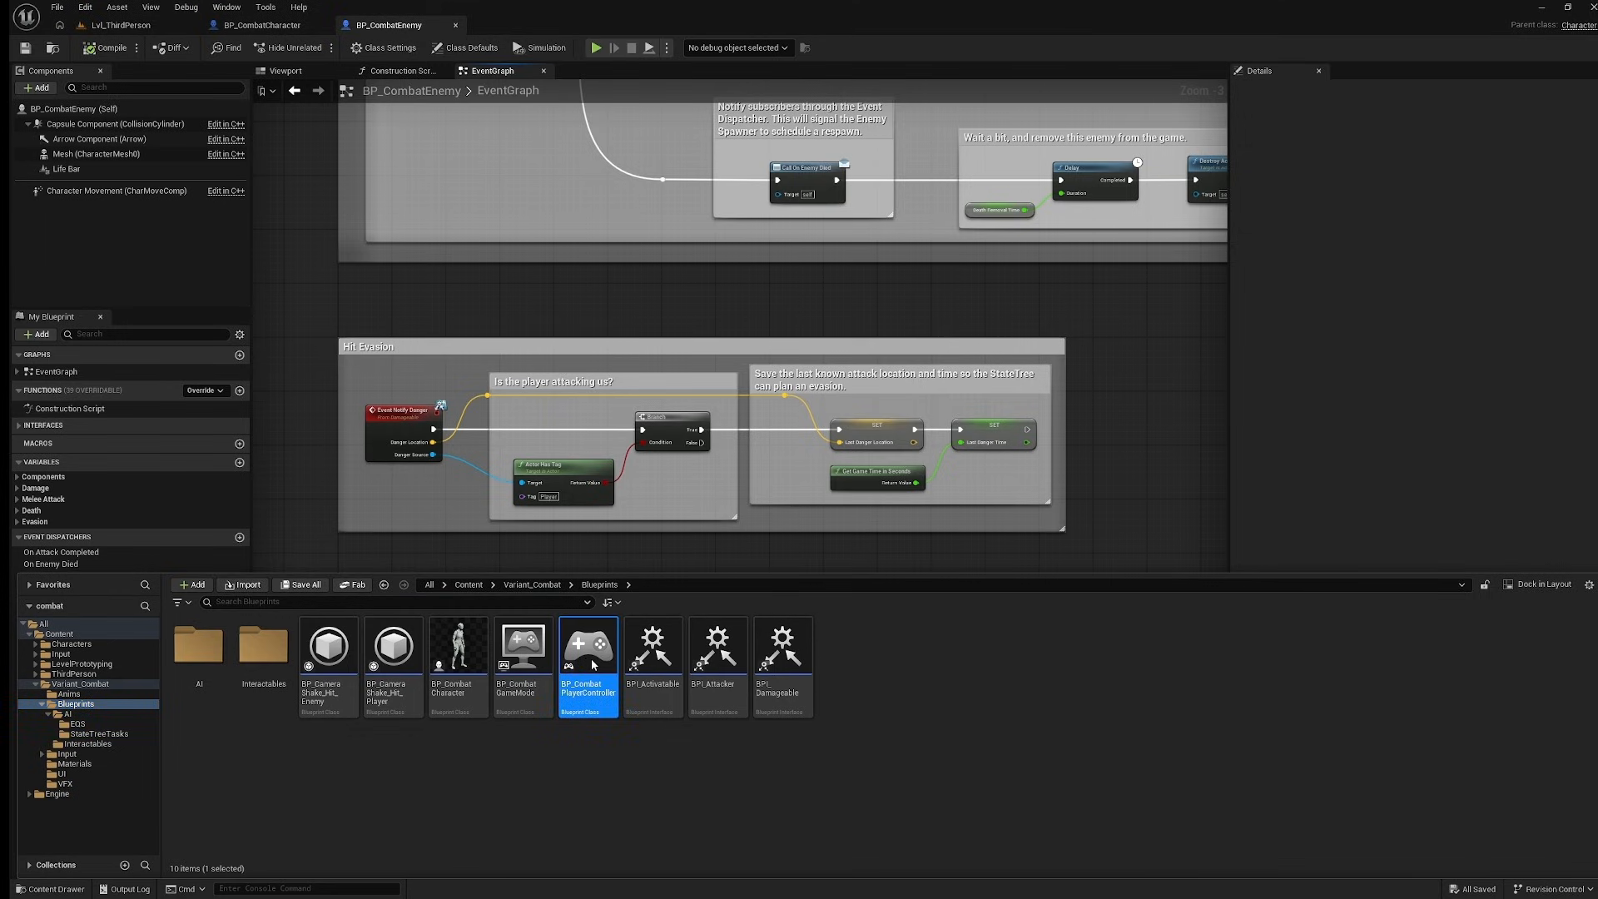
pyautogui.scroll(-5, 890, 555)
pyautogui.moveTo(890, 554); pyautogui.dragTo(1111, 450, button='right')
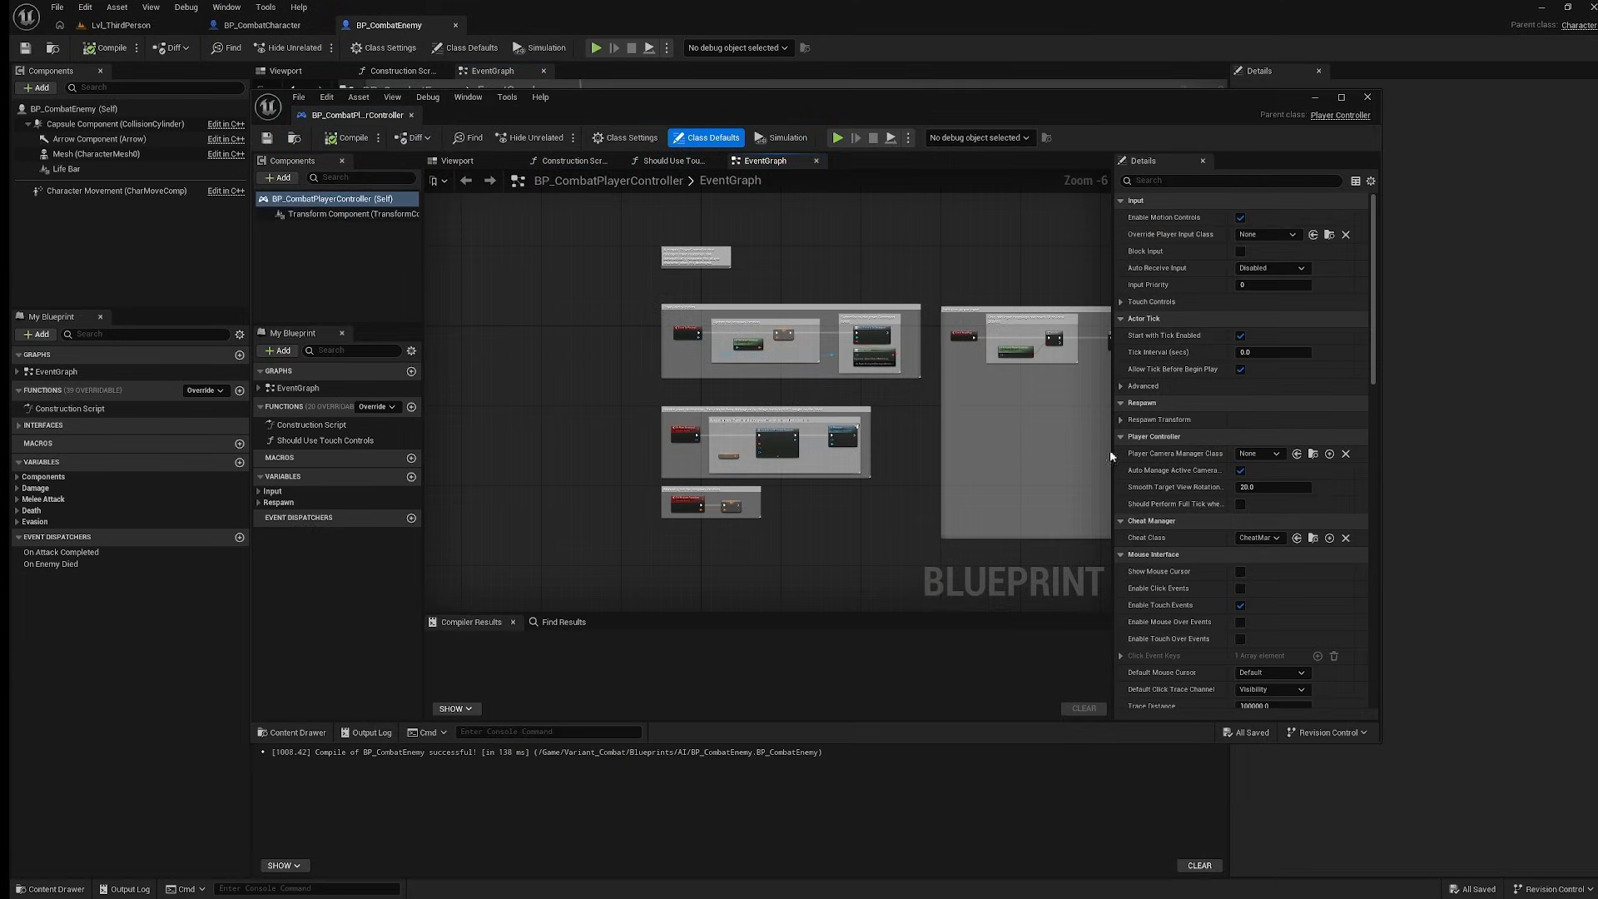
pyautogui.scroll(3, 773, 376)
pyautogui.scroll(-1, 855, 405)
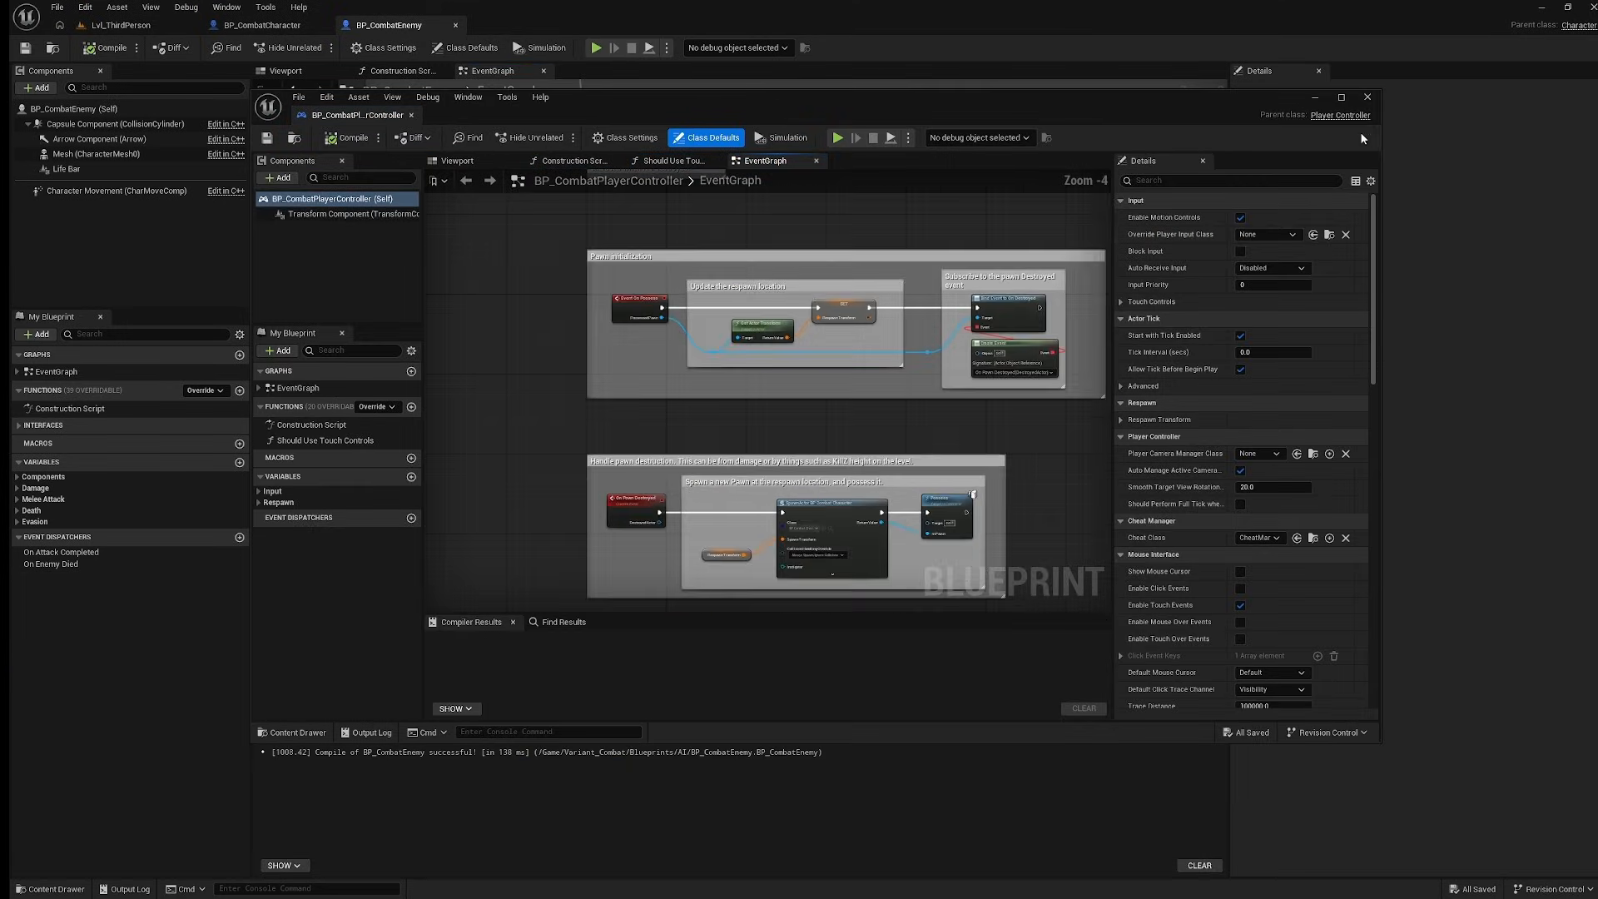
pyautogui.moveTo(391, 109); pyautogui.dragTo(491, 30)
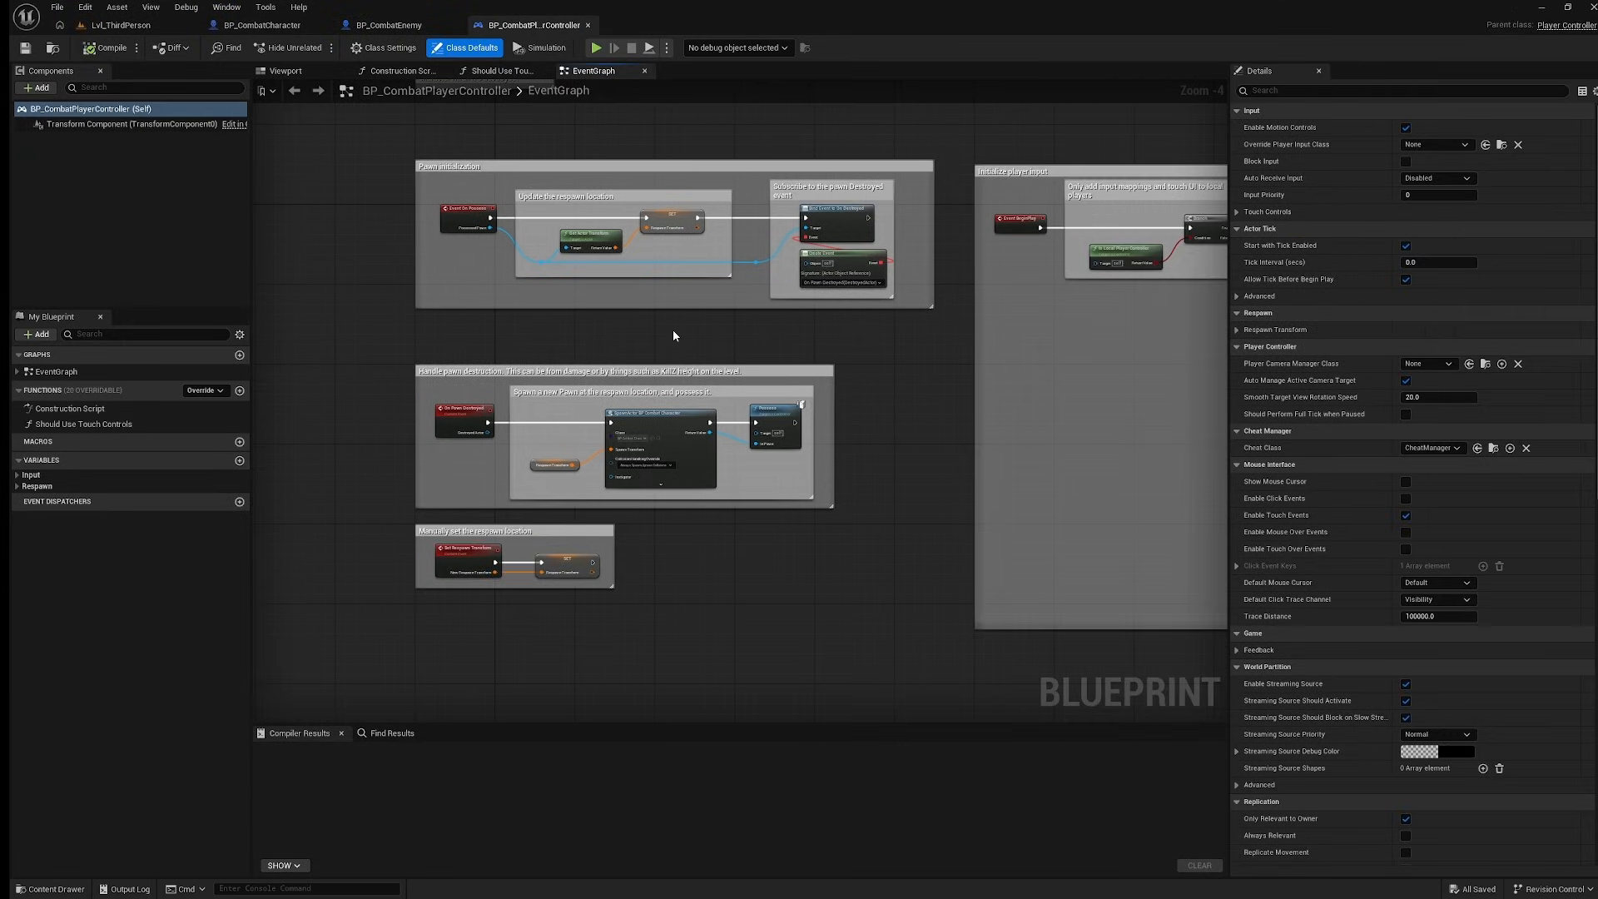
# Review the player controller's pawn initialization, pawn destruction and manual respawn logic, inspecting the On Pawn Destroyed and Possess nodes.
pyautogui.scroll(2, 721, 286)
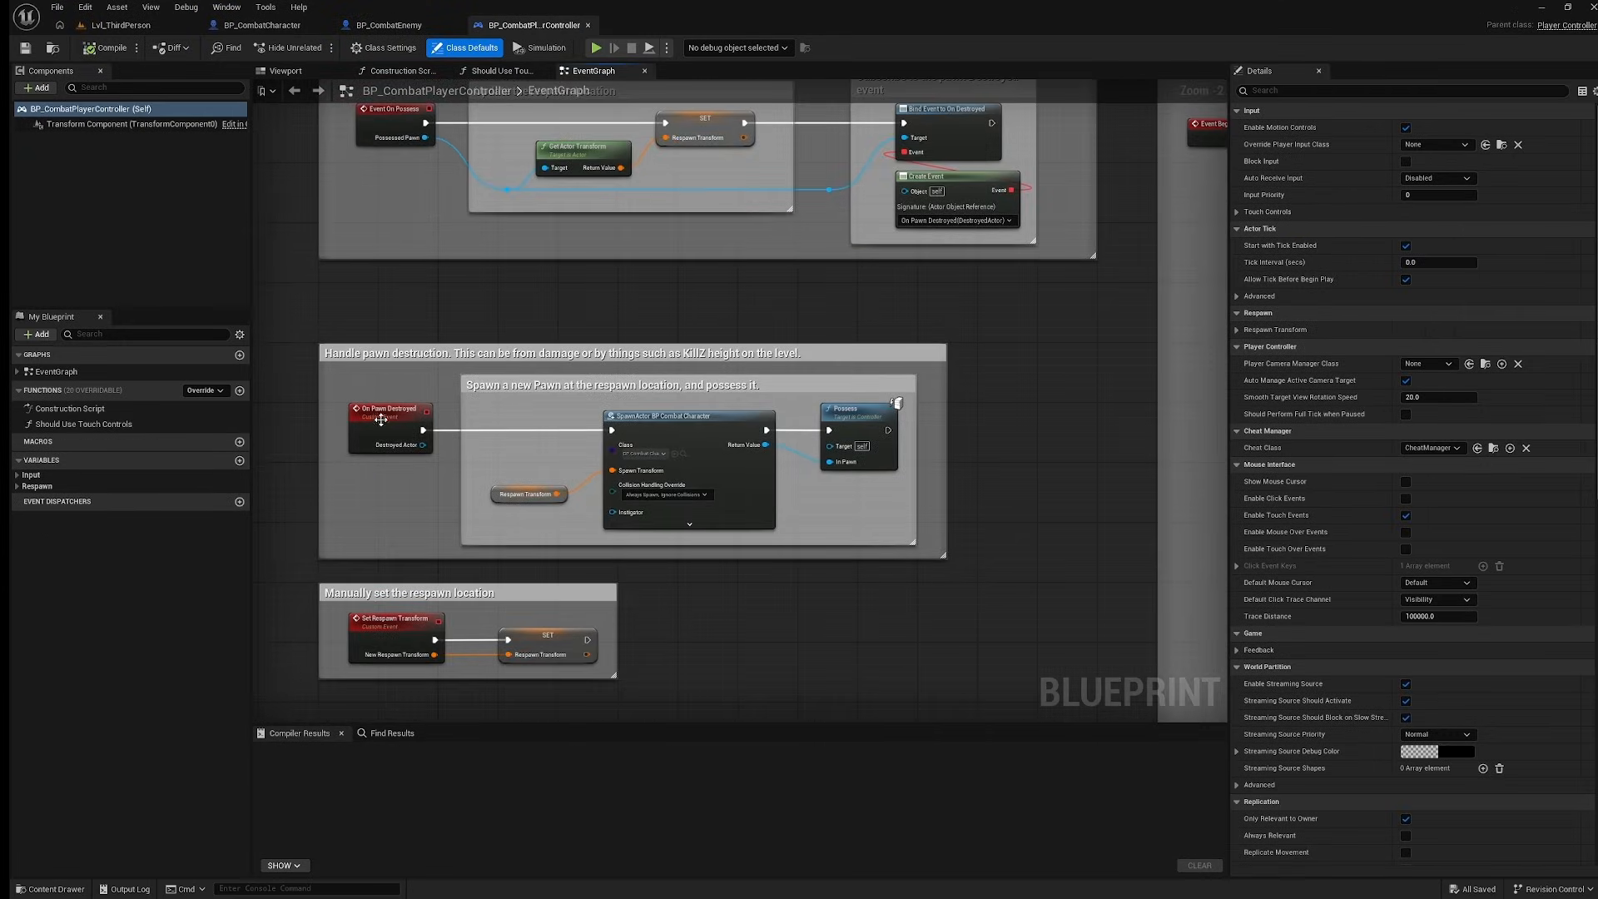
pyautogui.click(381, 419)
pyautogui.moveTo(1021, 296); pyautogui.dragTo(1049, 356, button='right')
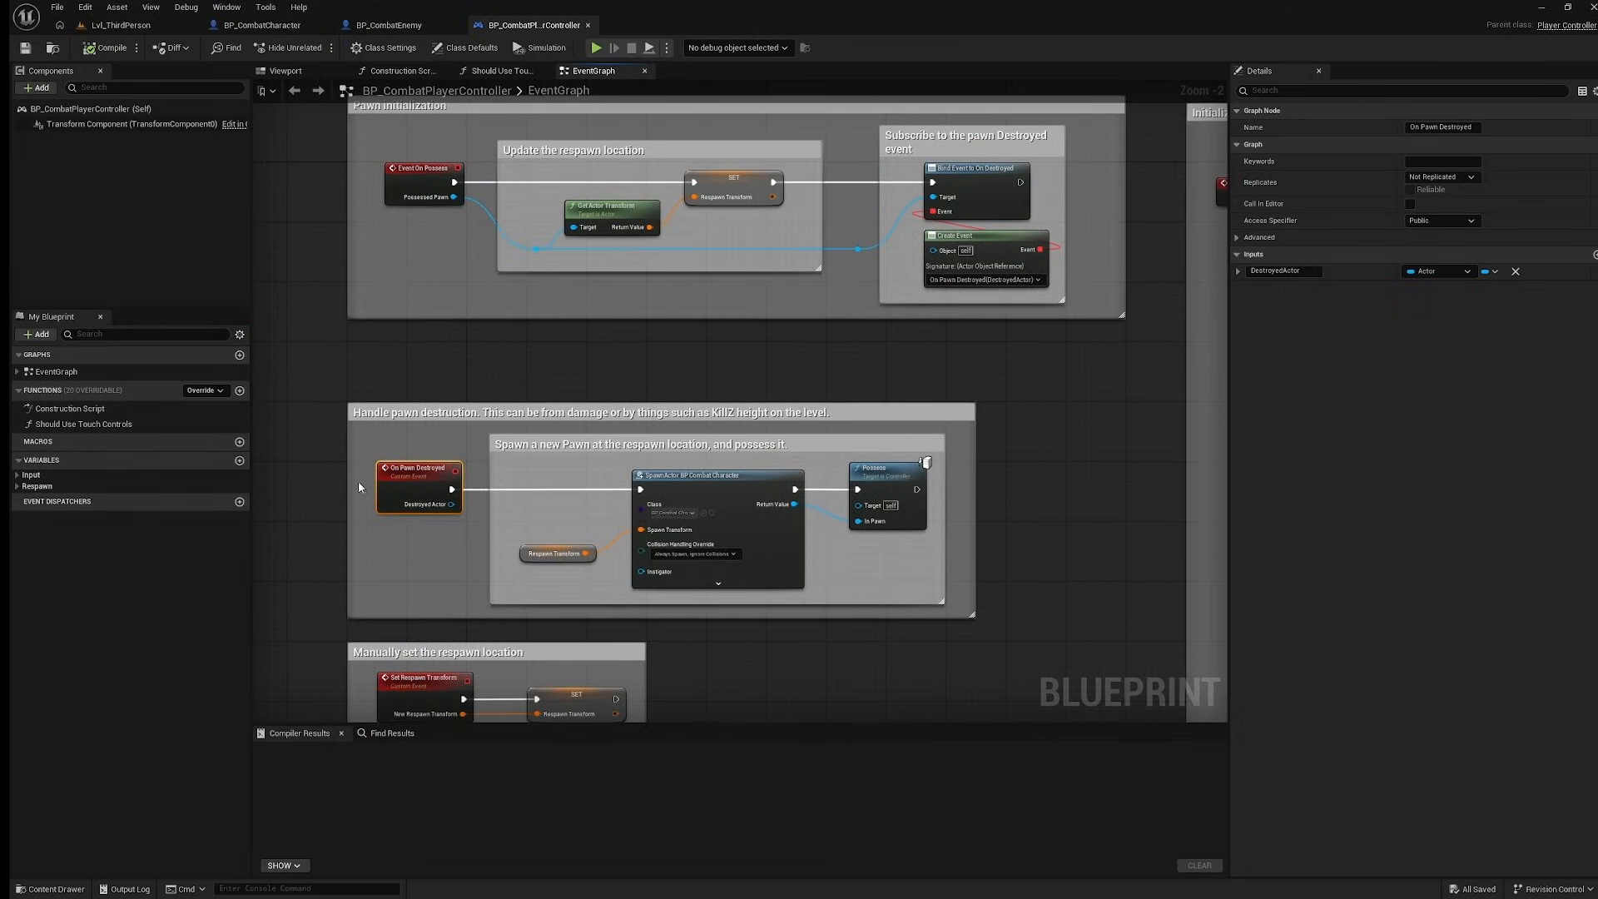
pyautogui.click(894, 481)
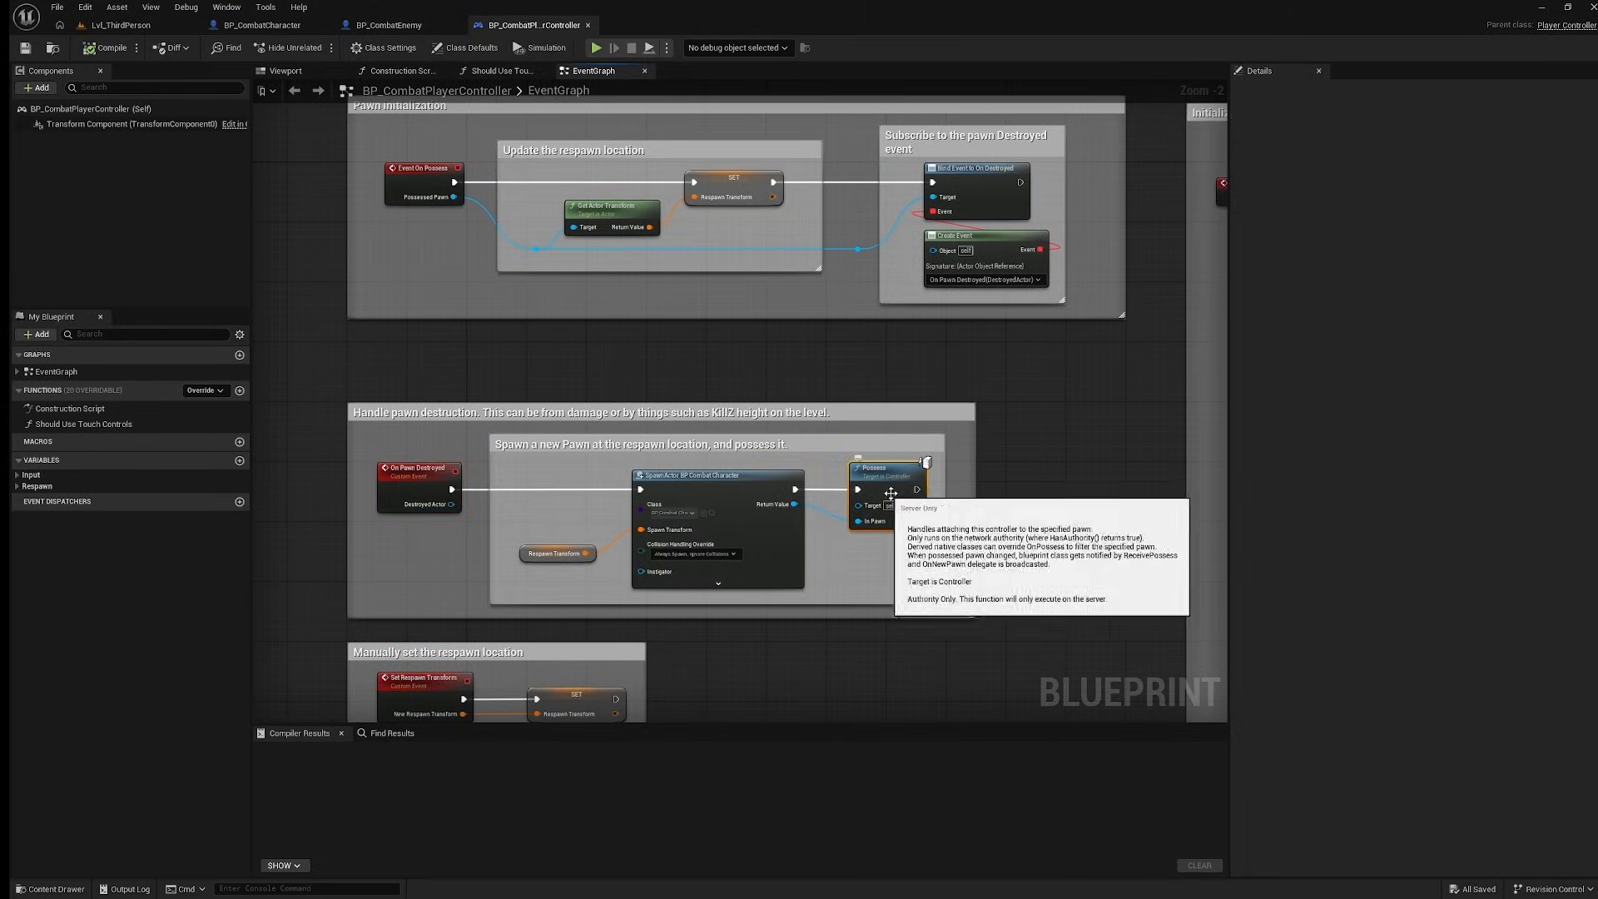
pyautogui.click(924, 381)
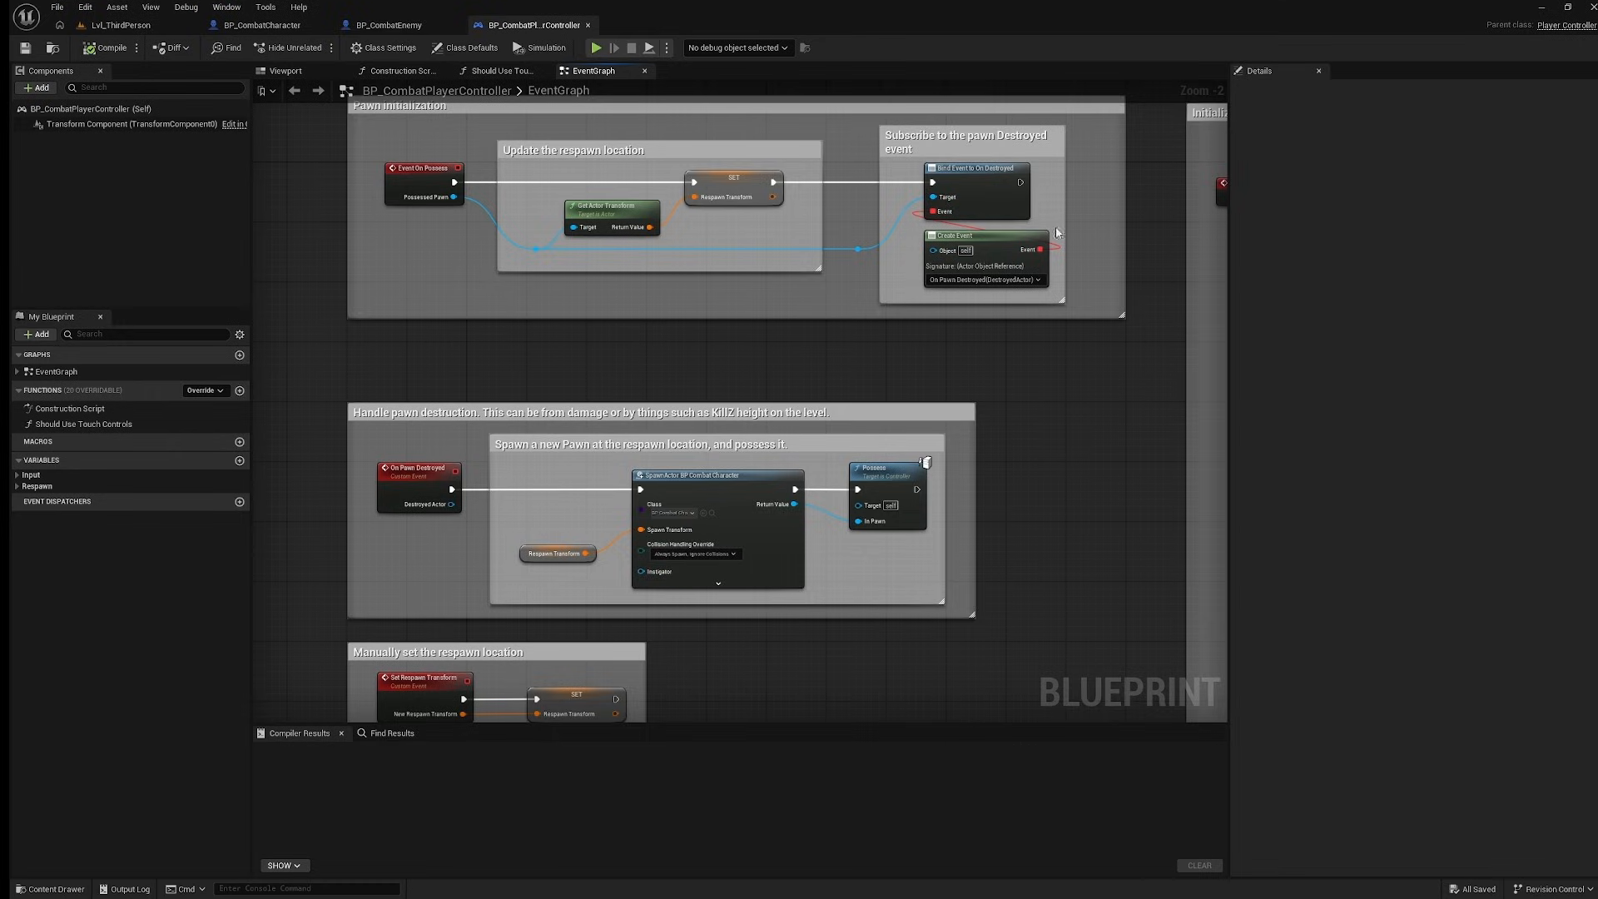
pyautogui.moveTo(1055, 513); pyautogui.dragTo(1092, 281, button='right')
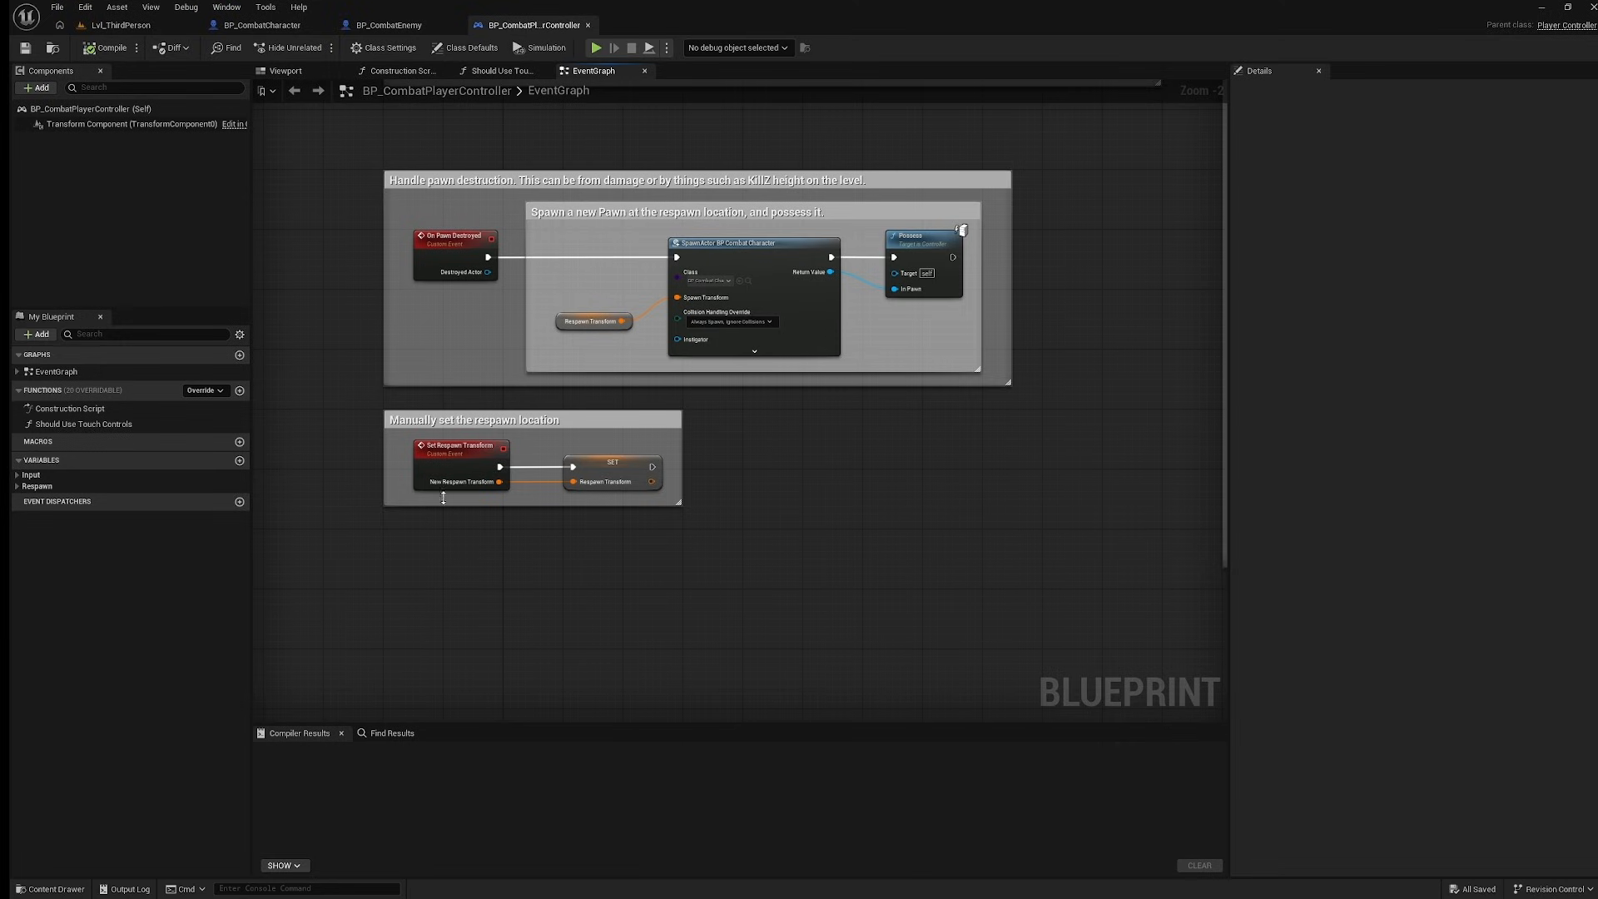
pyautogui.moveTo(1063, 413); pyautogui.dragTo(396, 510, button='right')
pyautogui.scroll(-3, 1038, 421)
pyautogui.scroll(1, 603, 472)
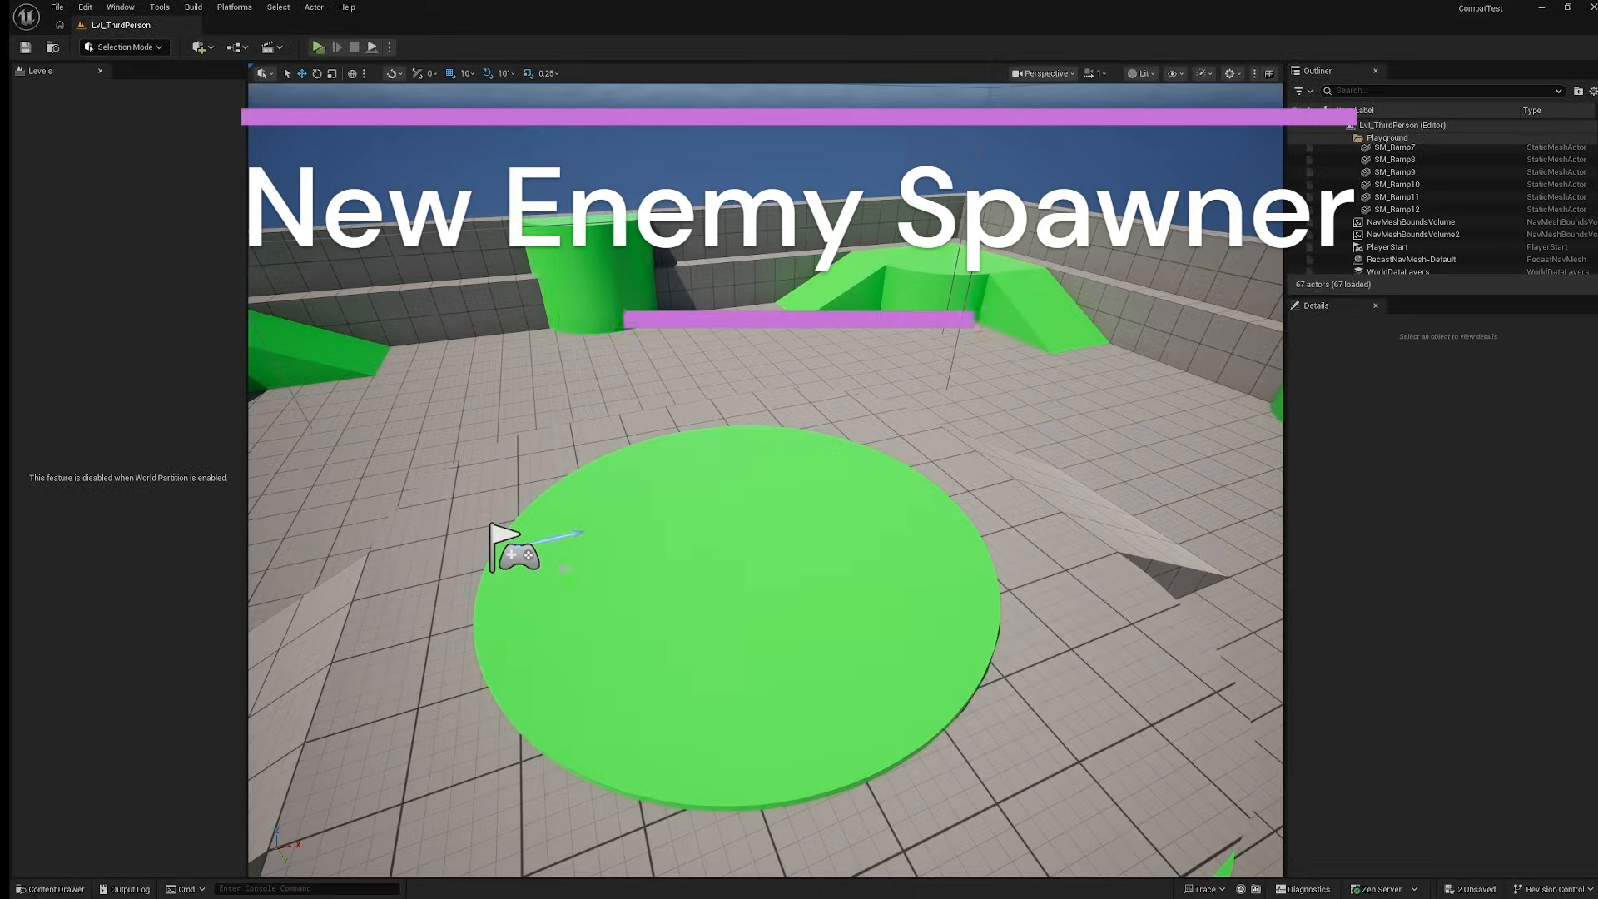
# Place a BP_Combat_EnemySpawner on the green circular platform at about X 280, Y 10, Z 210.
pyautogui.hotkey('ctrl', 'space')
pyautogui.moveTo(325, 574); pyautogui.dragTo(913, 502)
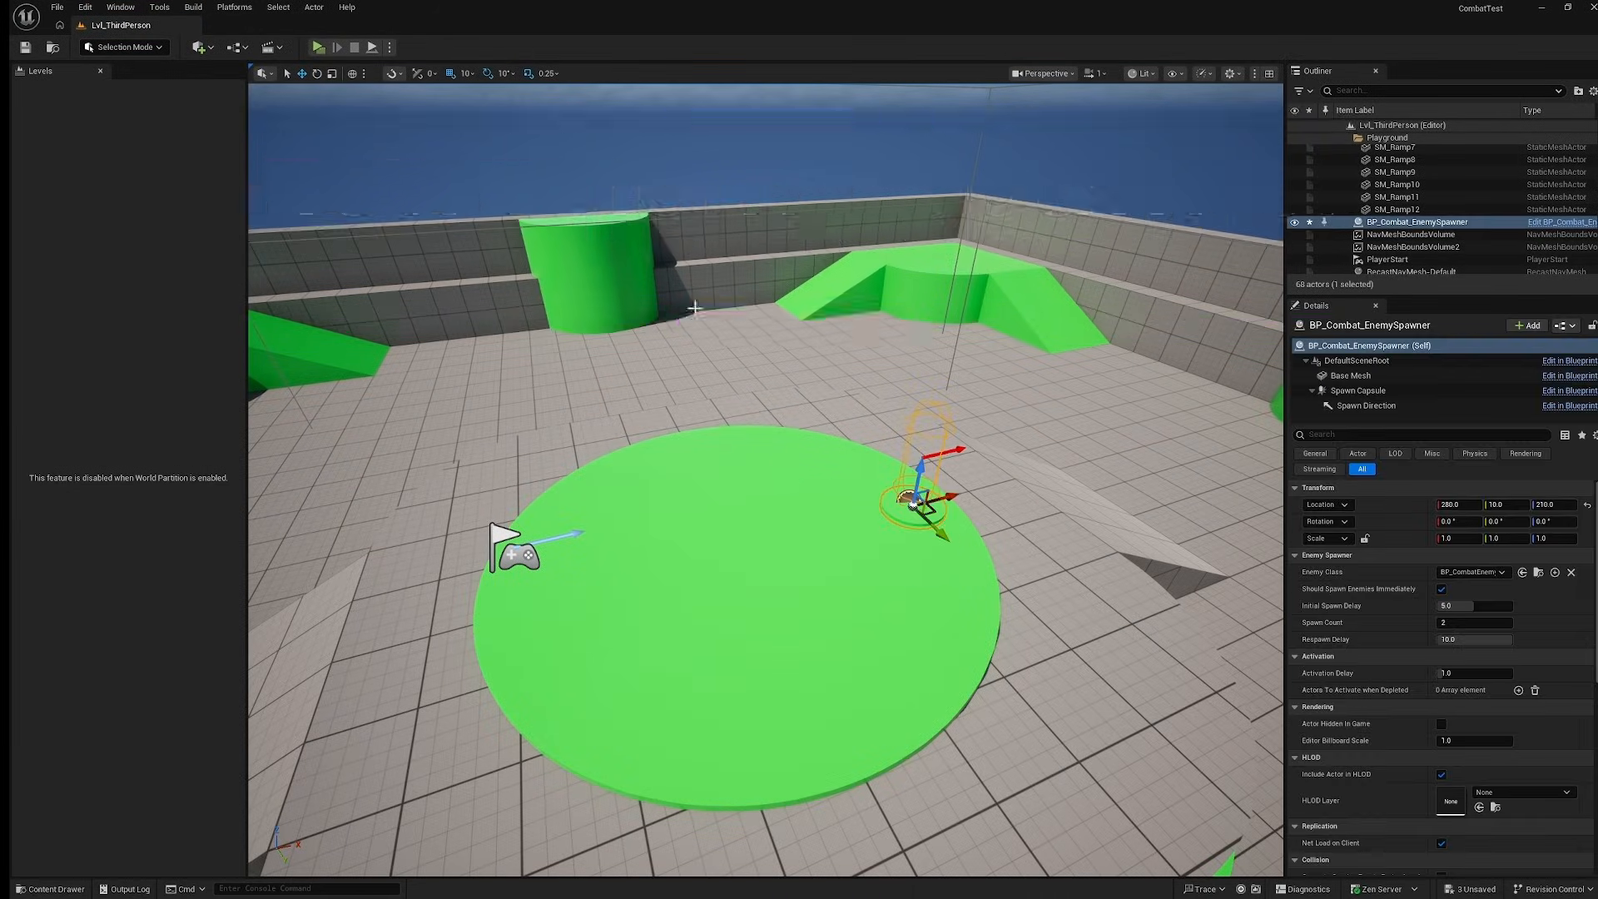
# Play the level, move the character around the arena to observe the spawned enemy's behavior, and stop the preview.
pyautogui.click(318, 46)
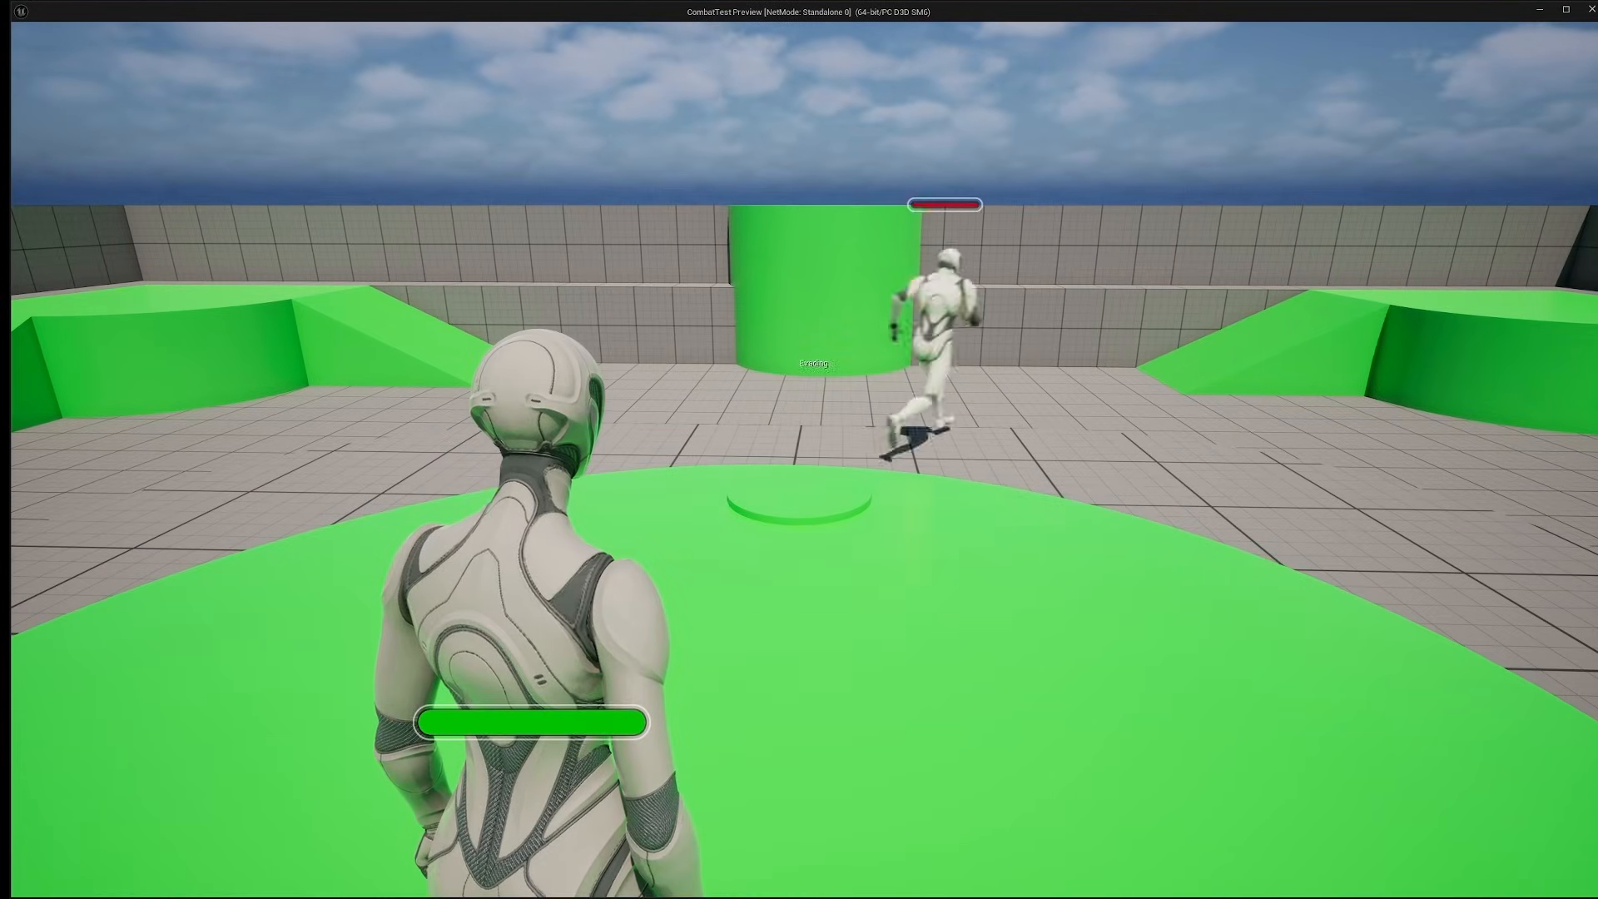
pyautogui.press('s')
pyautogui.press('space')
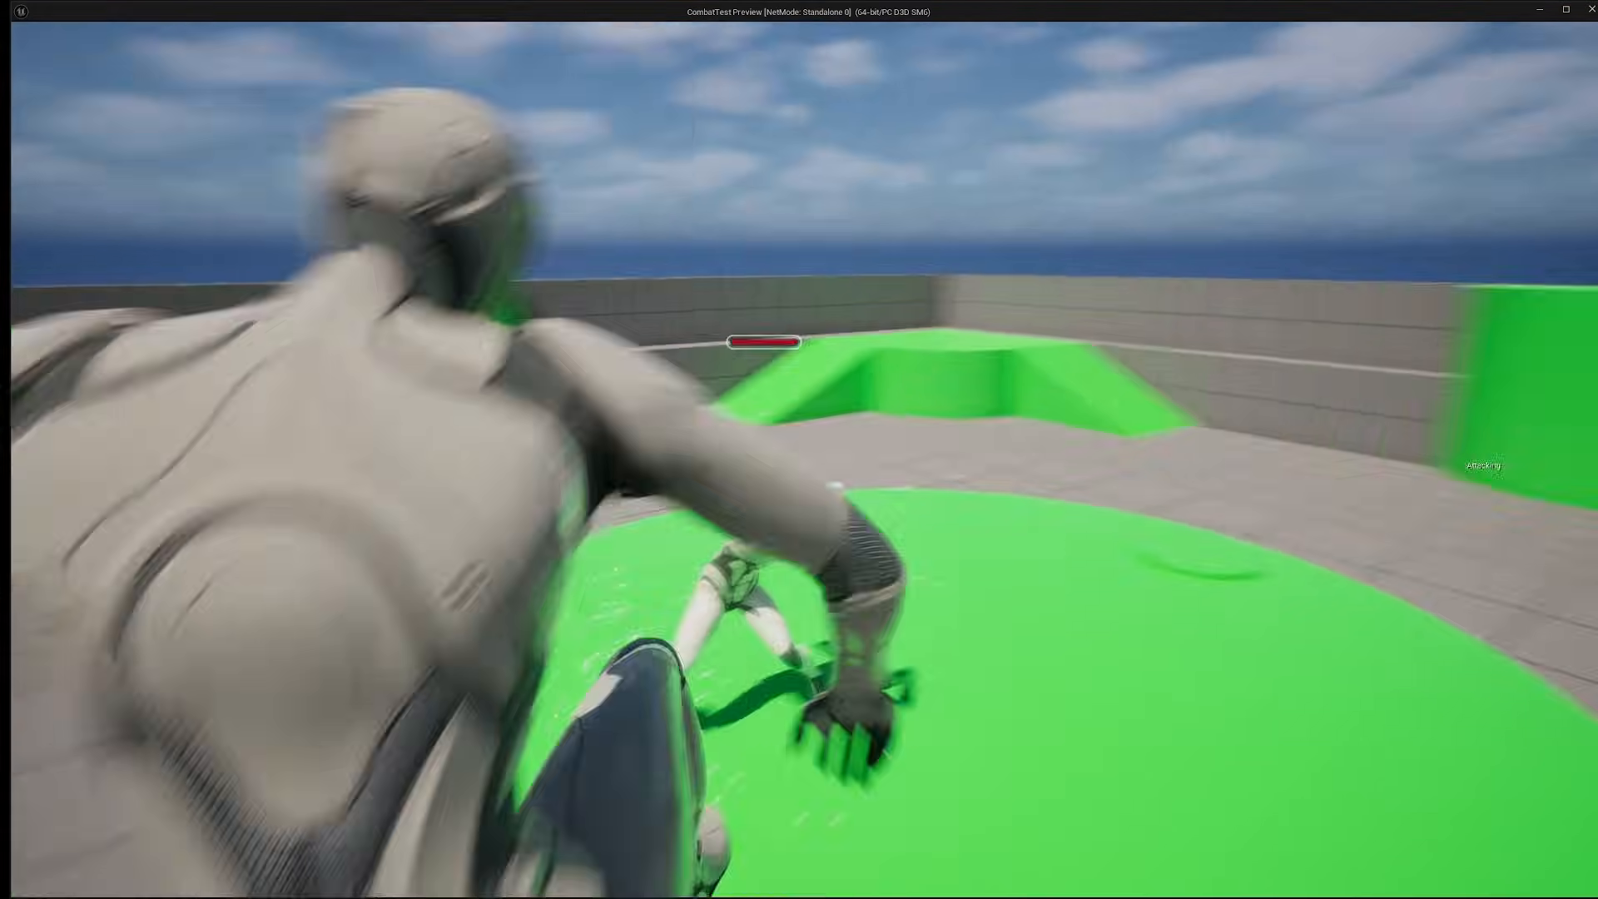
pyautogui.press('d')
pyautogui.press('w')
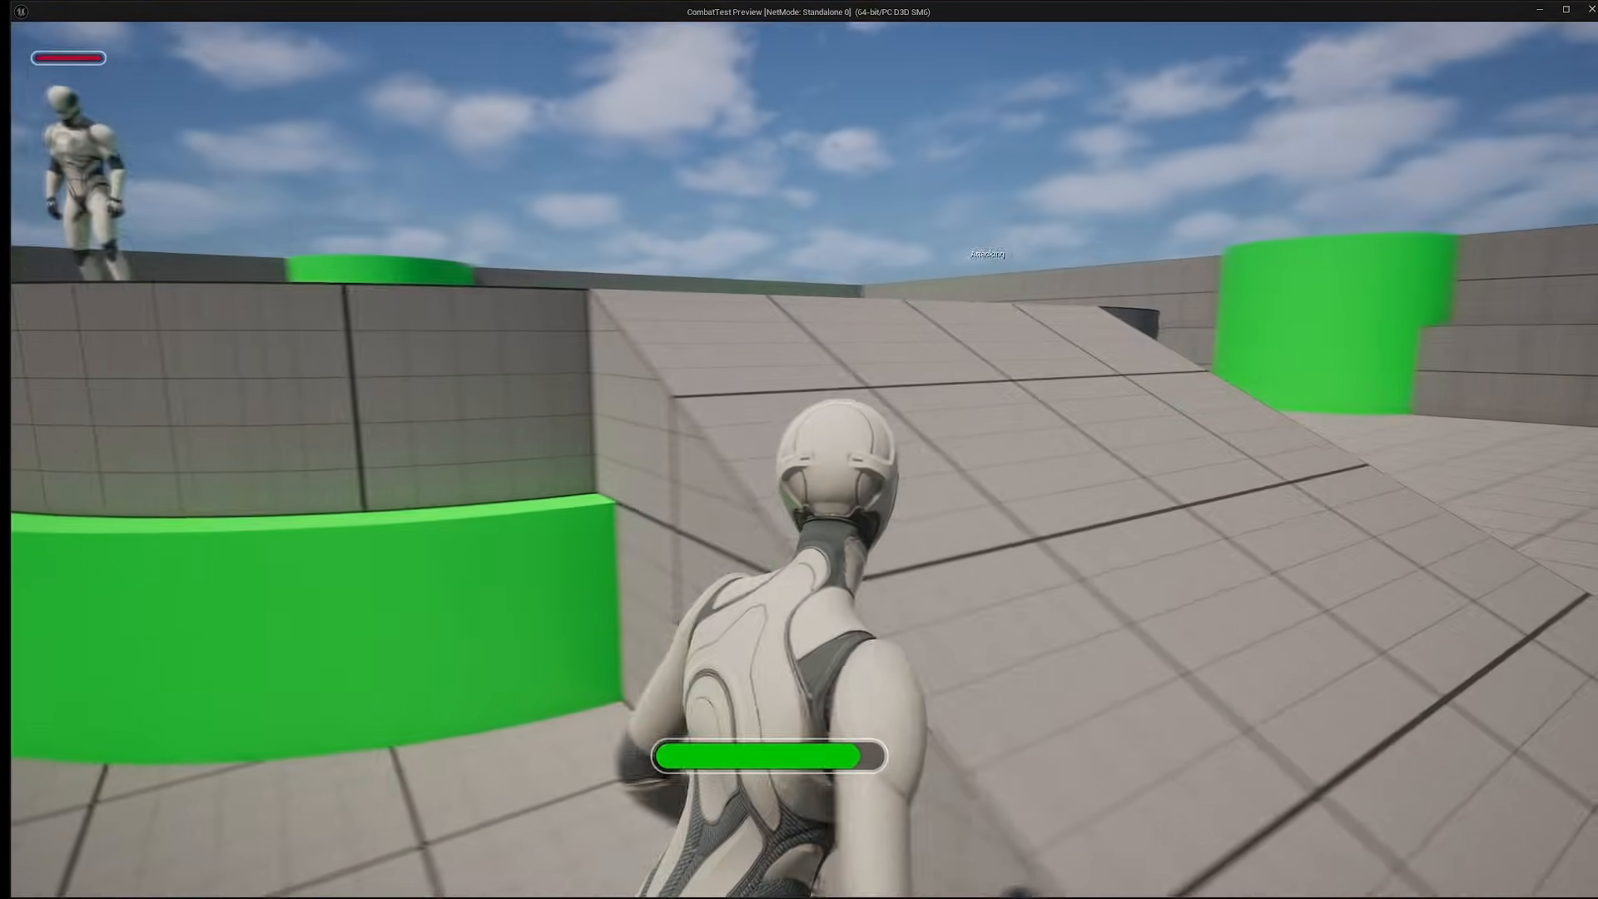
pyautogui.press('w')
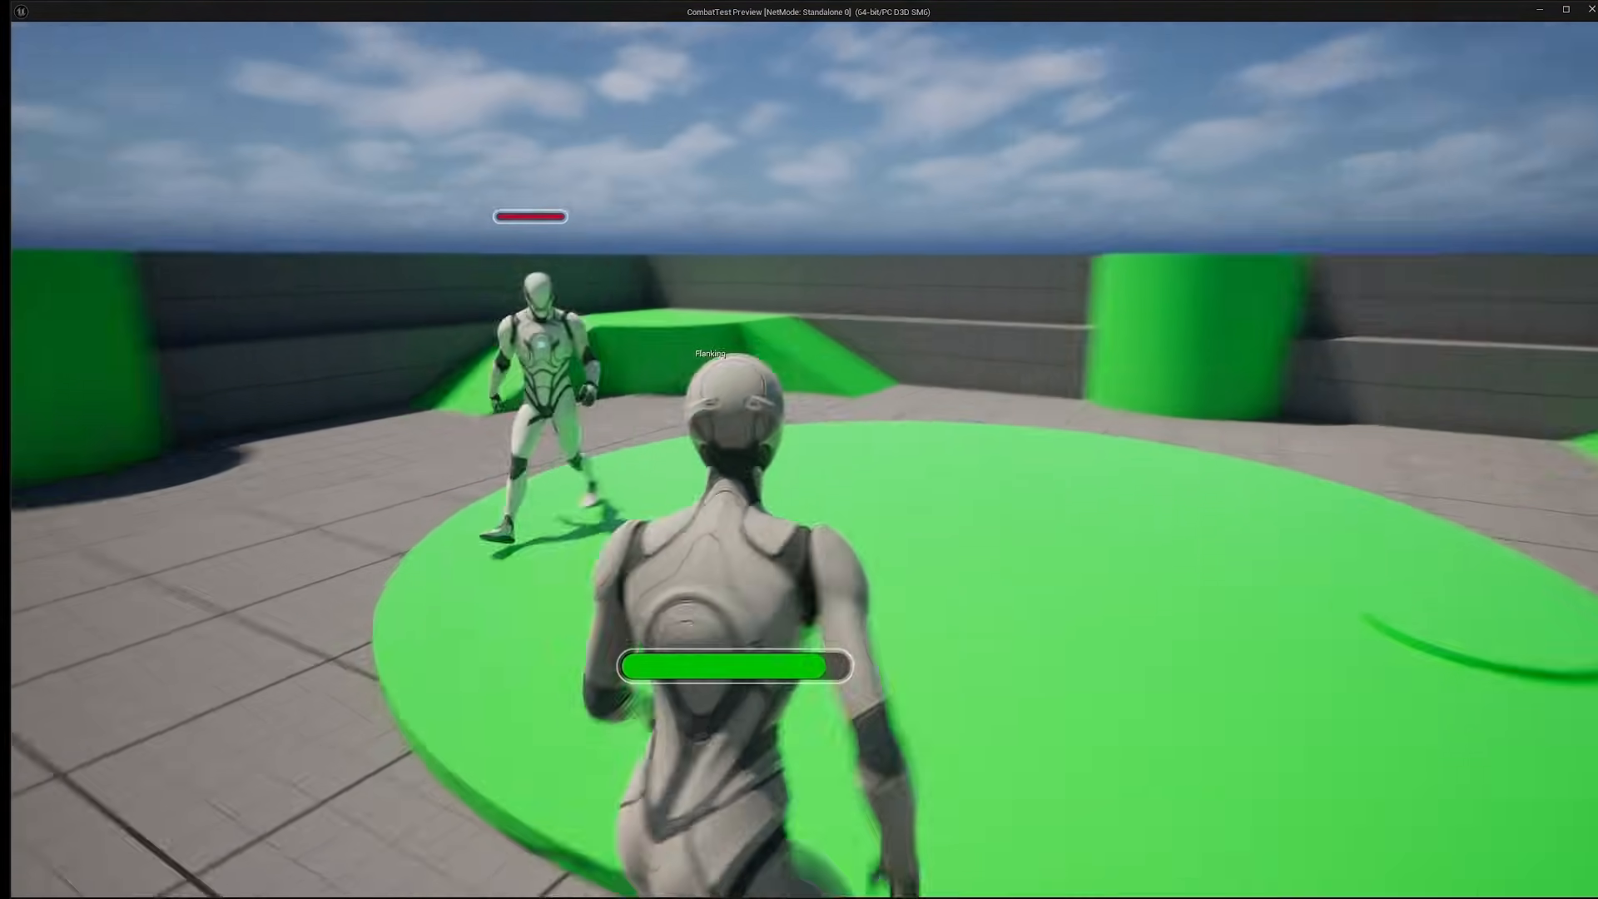
pyautogui.press('w')
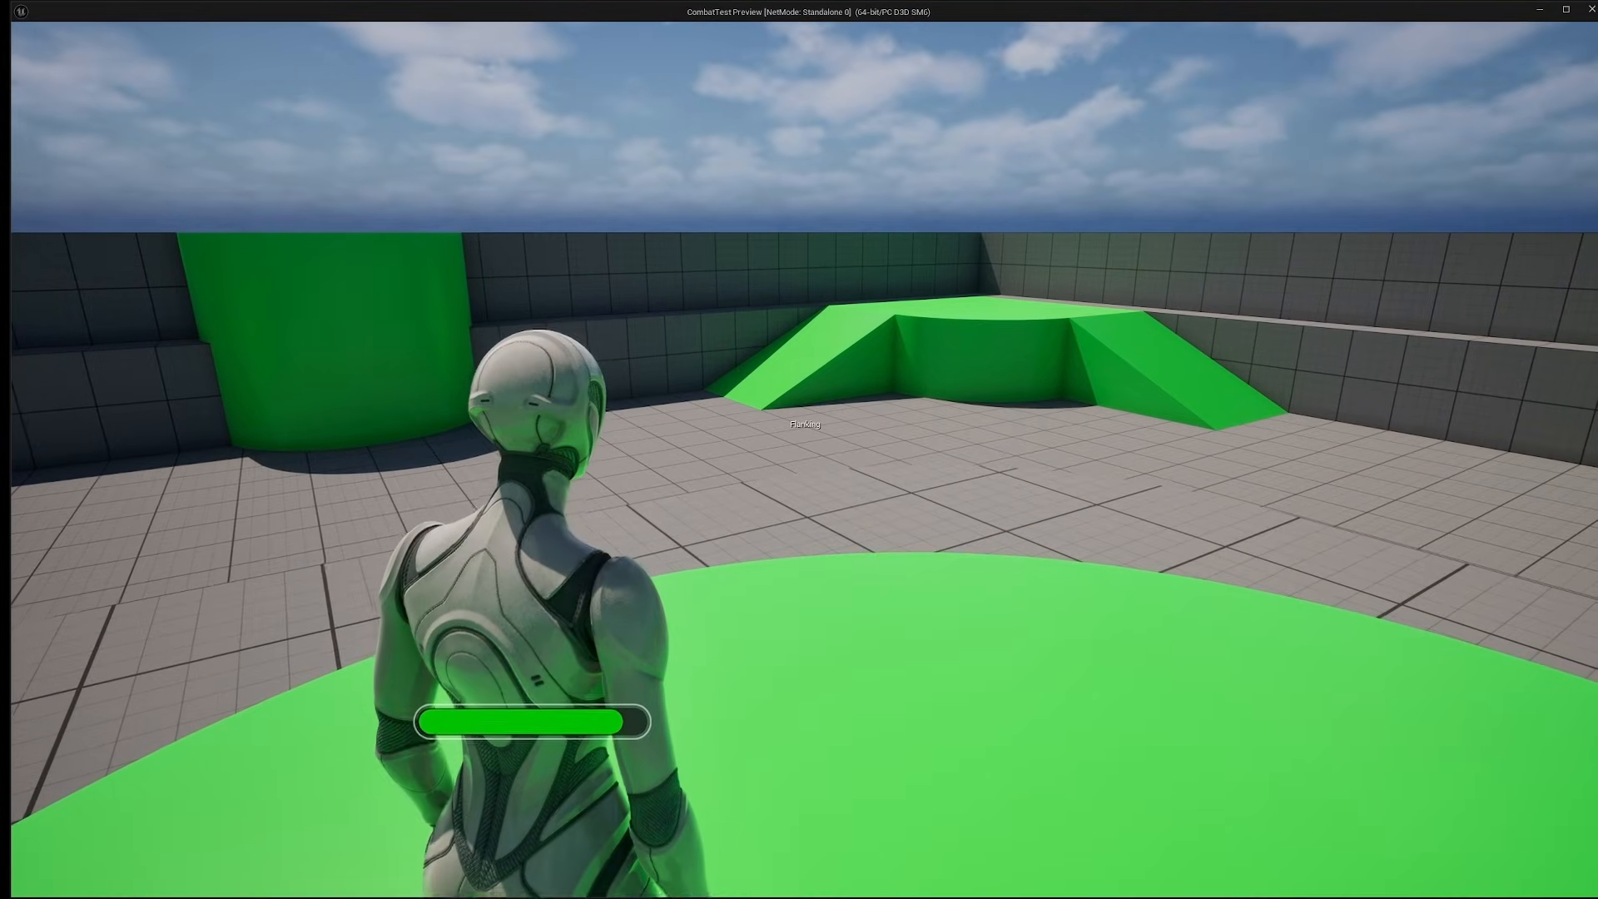
pyautogui.press('s')
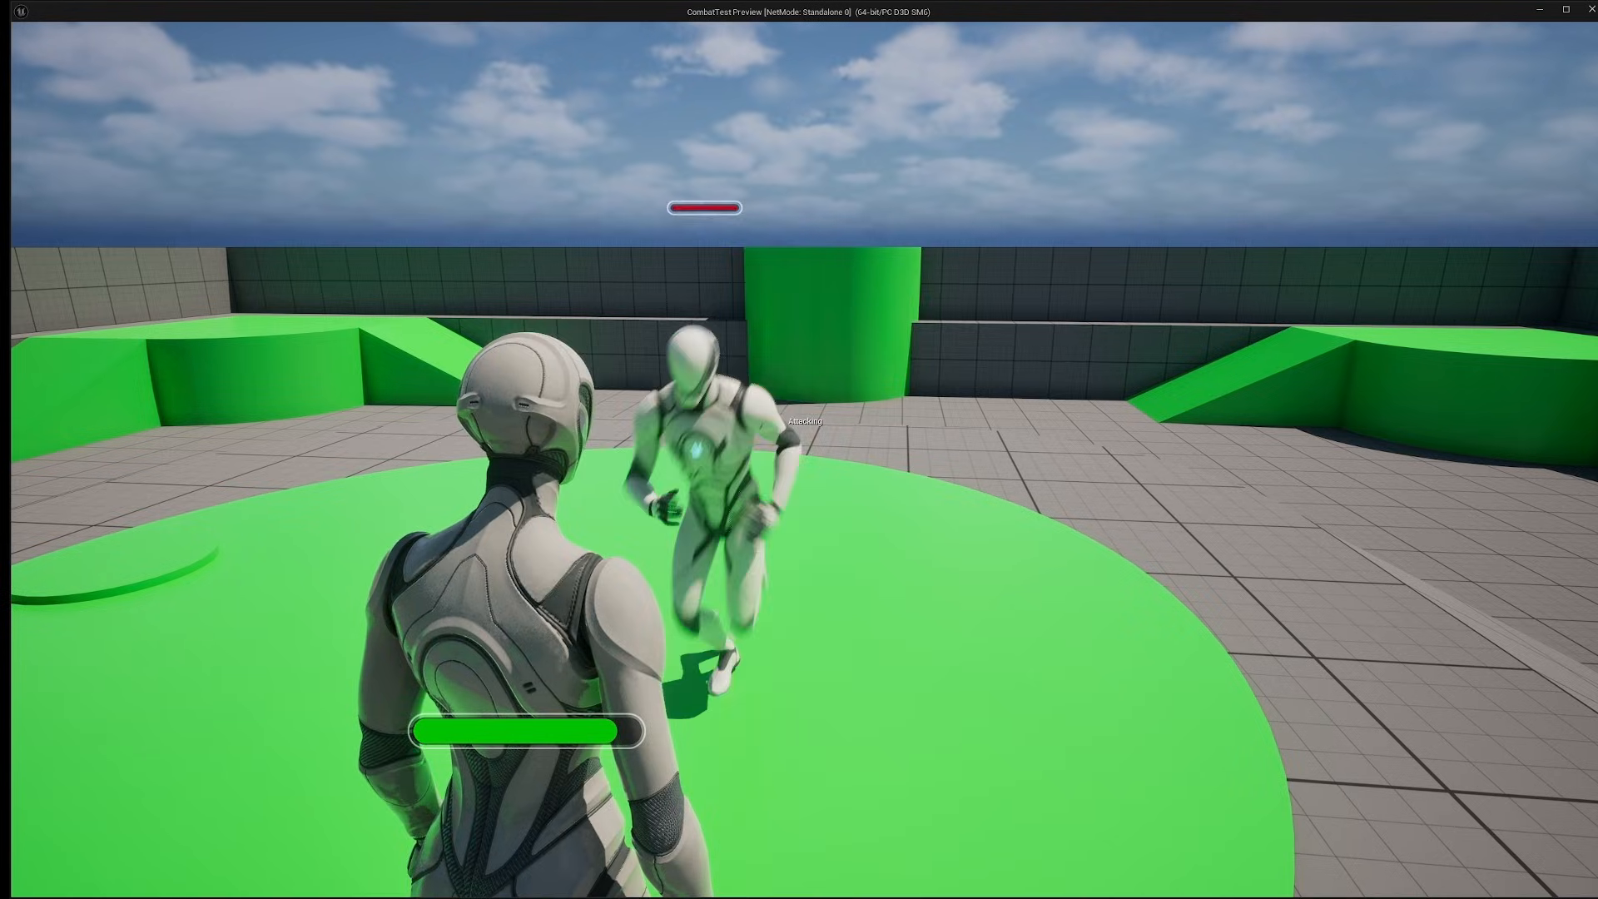
pyautogui.press('a')
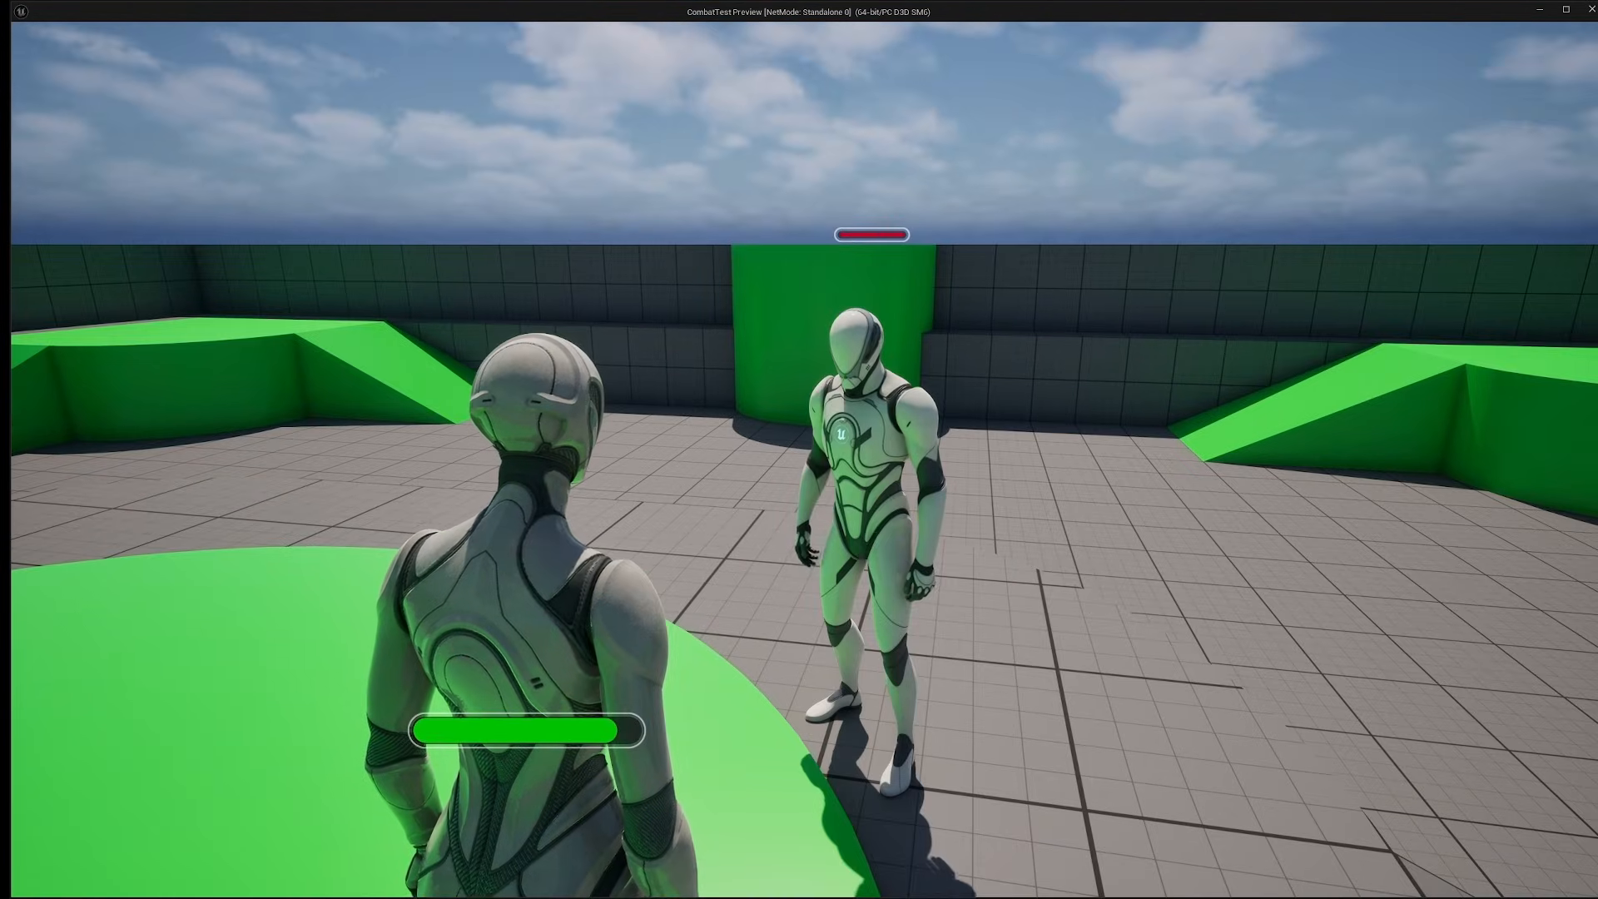
pyautogui.press('a')
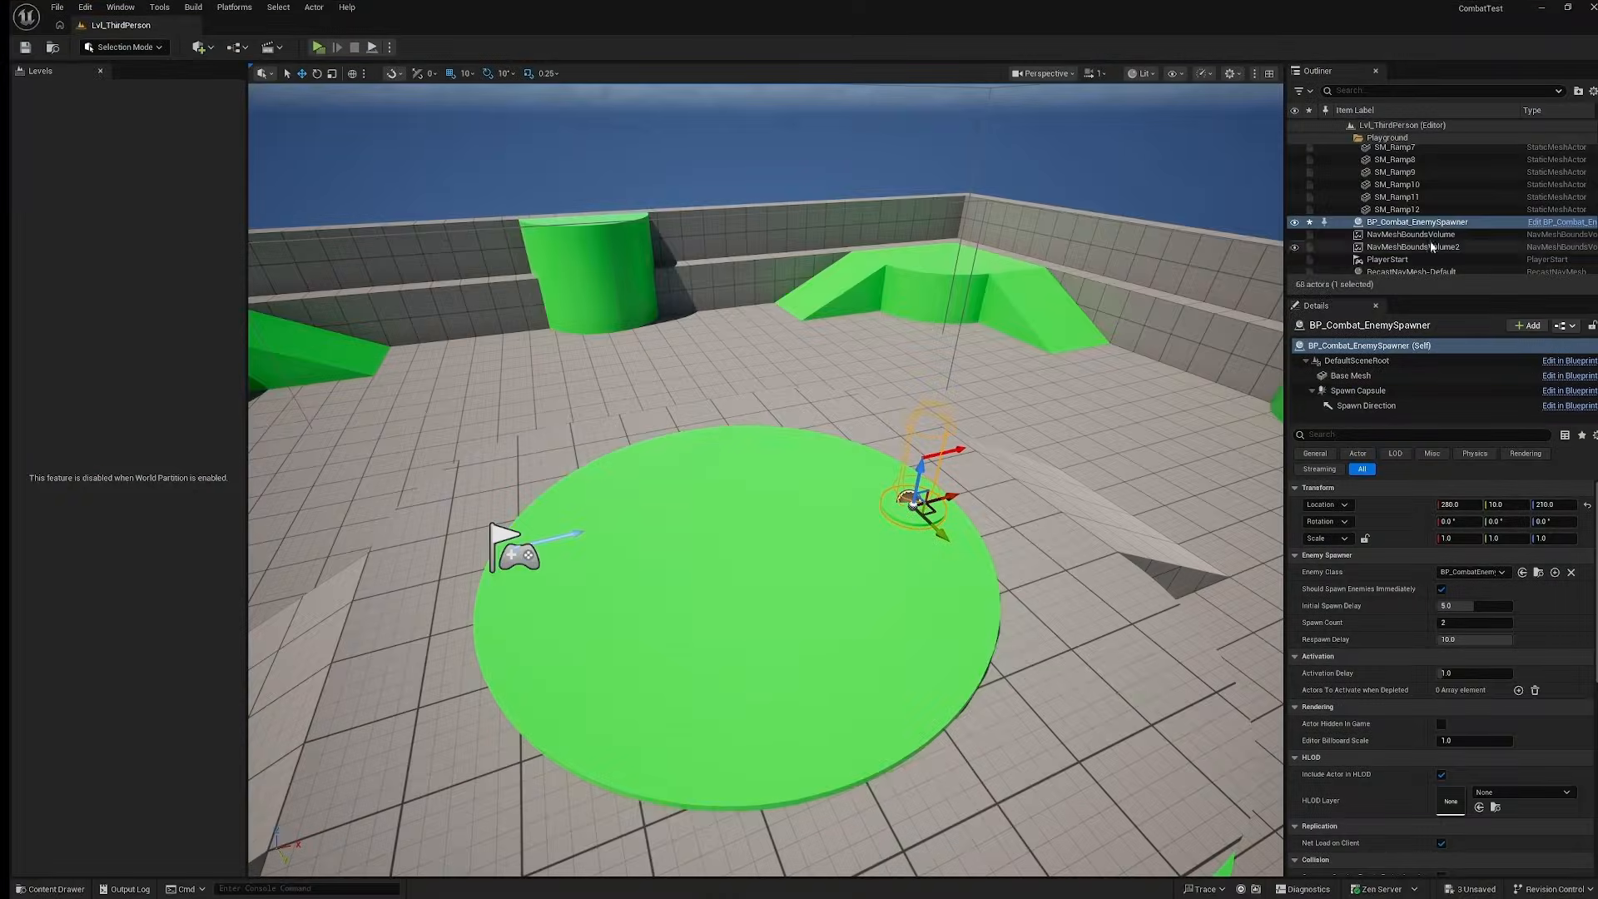
# Open the BP_Combat_EnemySpawner blueprint and review its Spawner Initialization and Spawner Activation logic, inspecting the Initial Spawn Delay variable.
pyautogui.click(1550, 223)
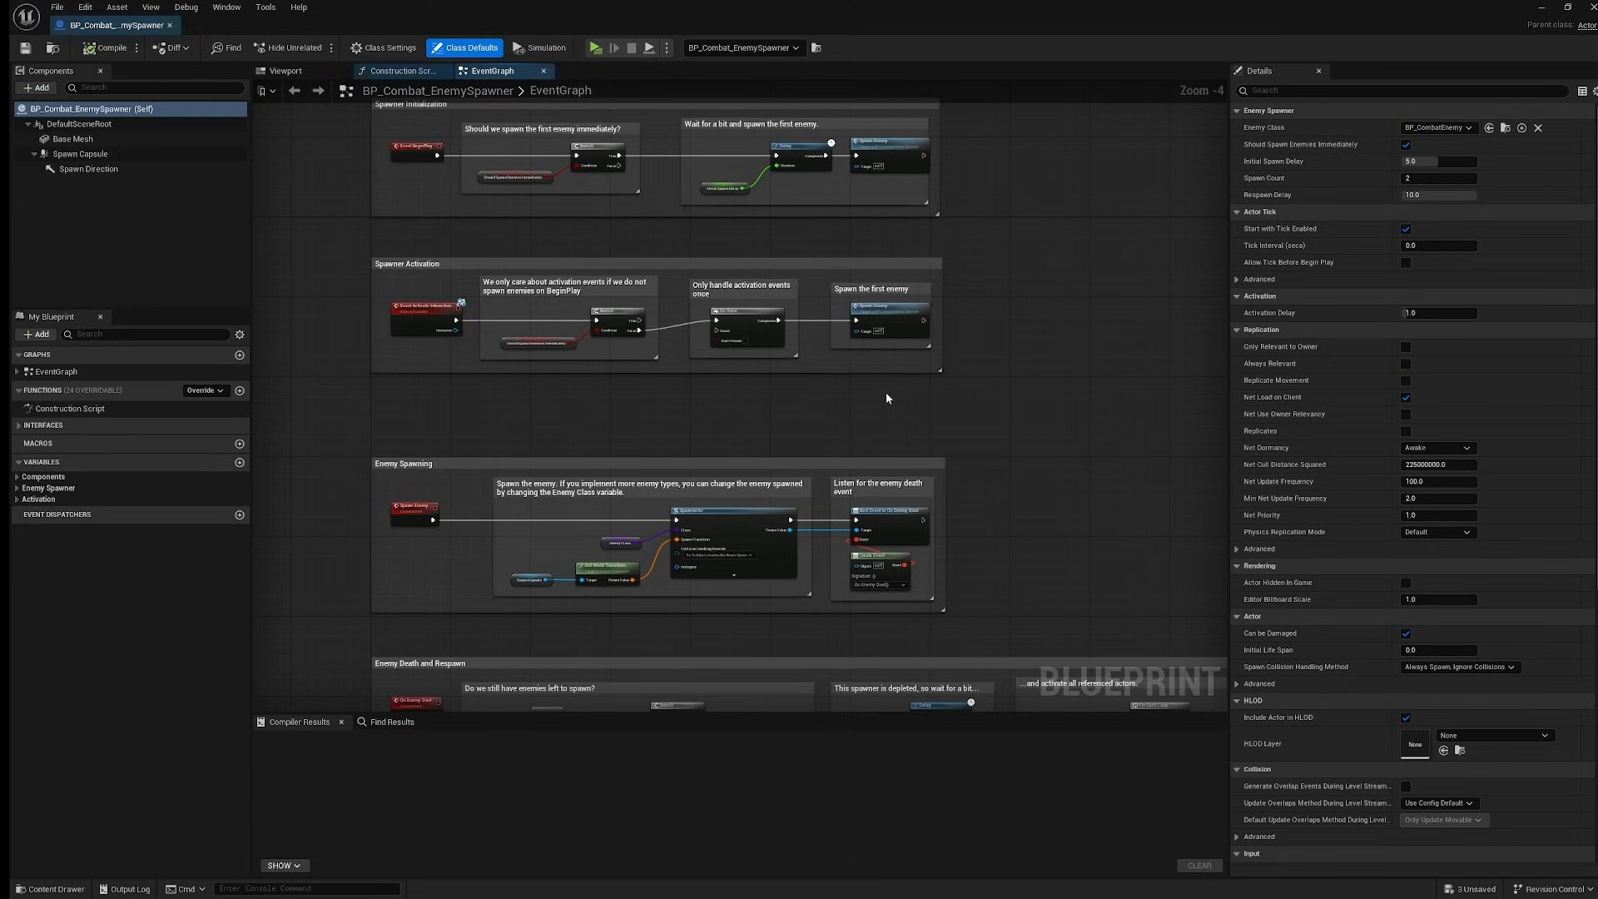
pyautogui.moveTo(791, 401); pyautogui.dragTo(840, 490, button='right')
pyautogui.scroll(3, 554, 287)
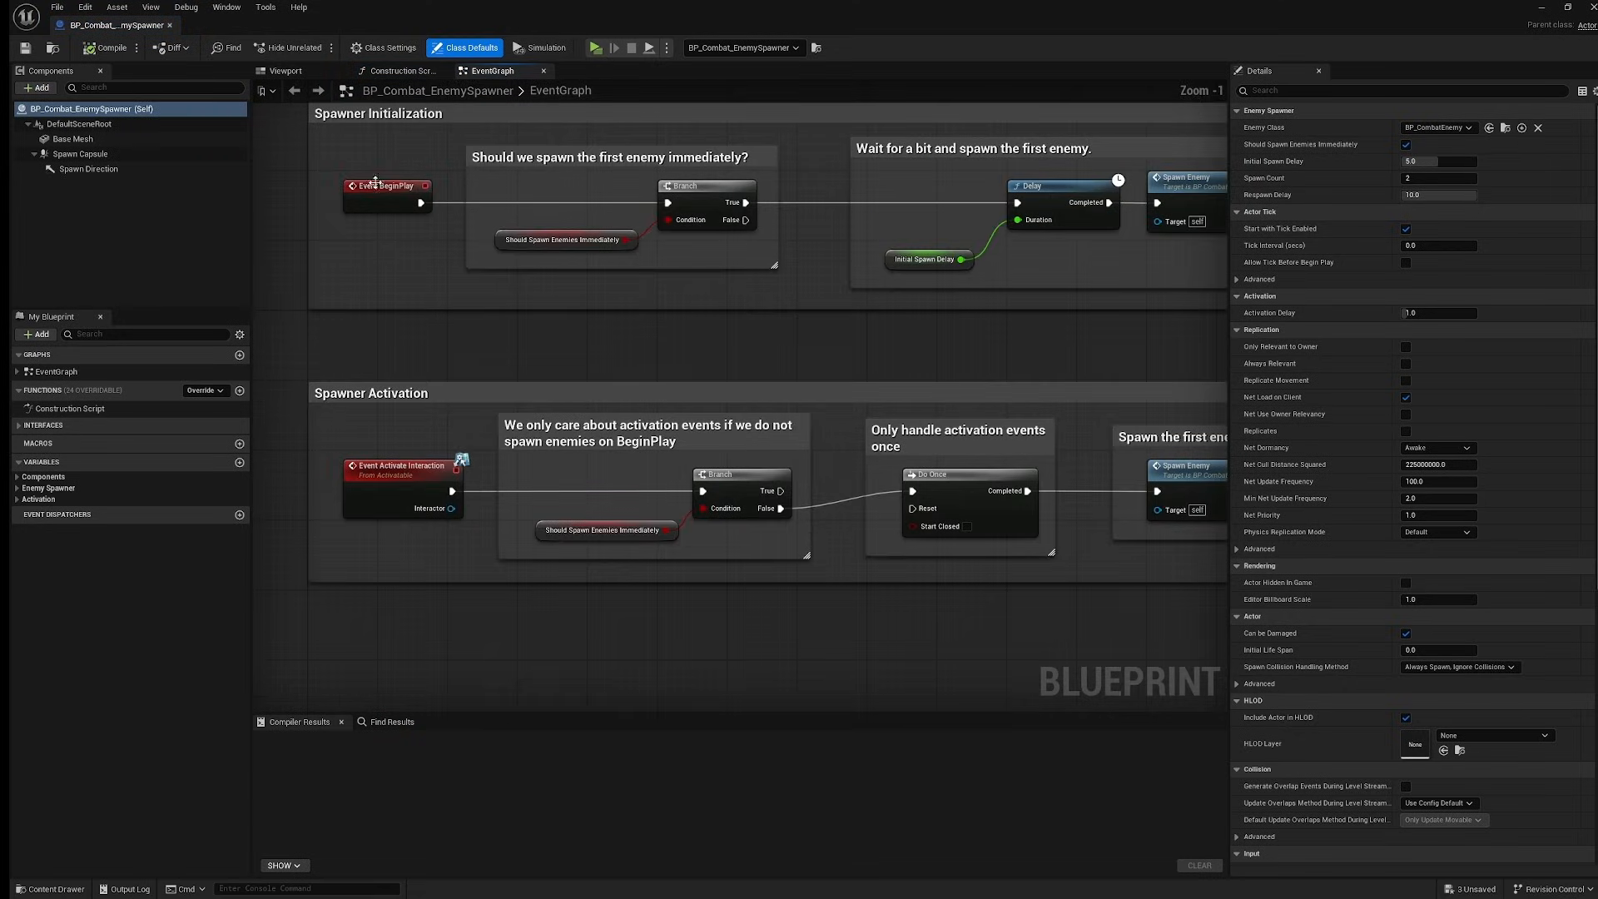
pyautogui.click(900, 260)
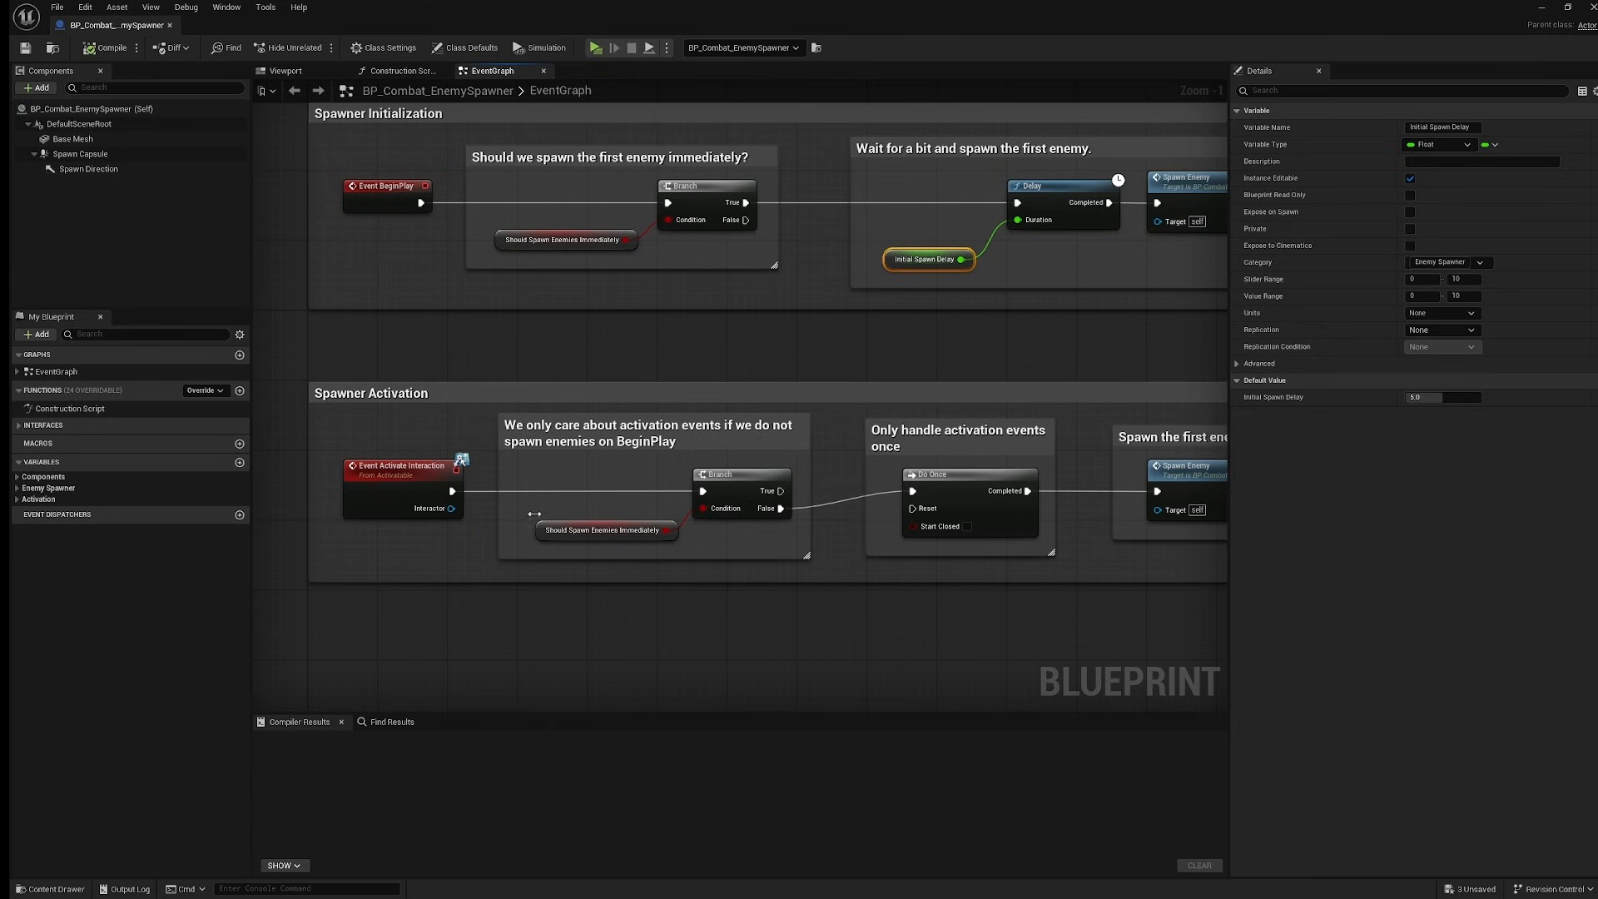
# Review the spawner's Enemy Spawning and Enemy Death and Respawn sections, inspecting the Spawn Count variable.
pyautogui.scroll(-2, 534, 514)
pyautogui.moveTo(703, 608); pyautogui.dragTo(699, 189, button='right')
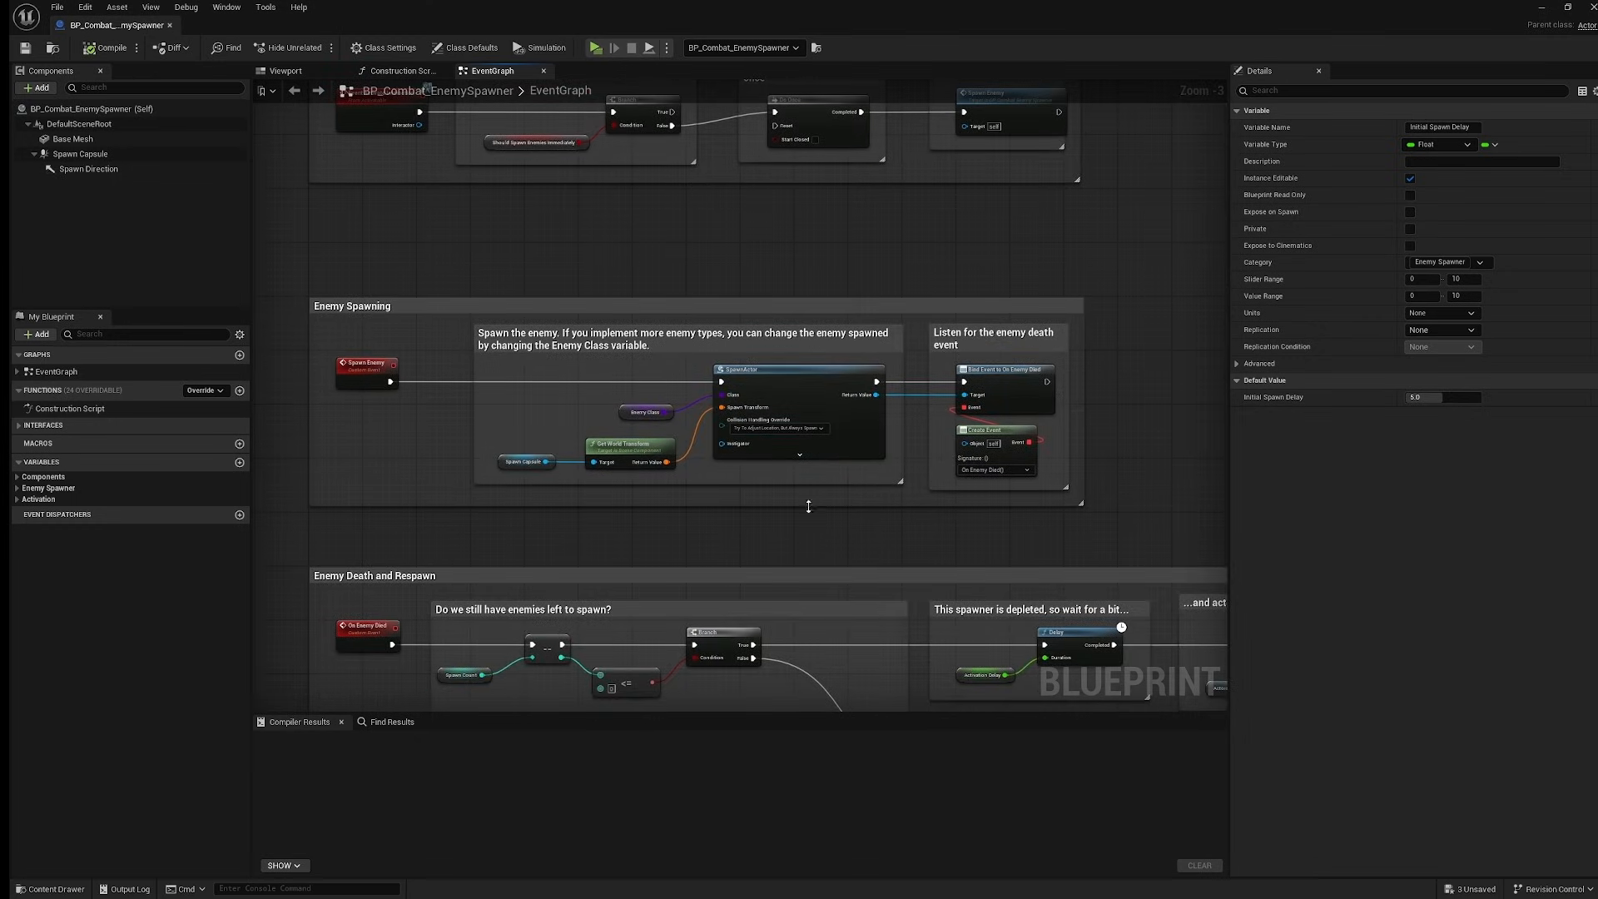
pyautogui.moveTo(813, 534); pyautogui.dragTo(921, 285, button='right')
pyautogui.click(837, 319)
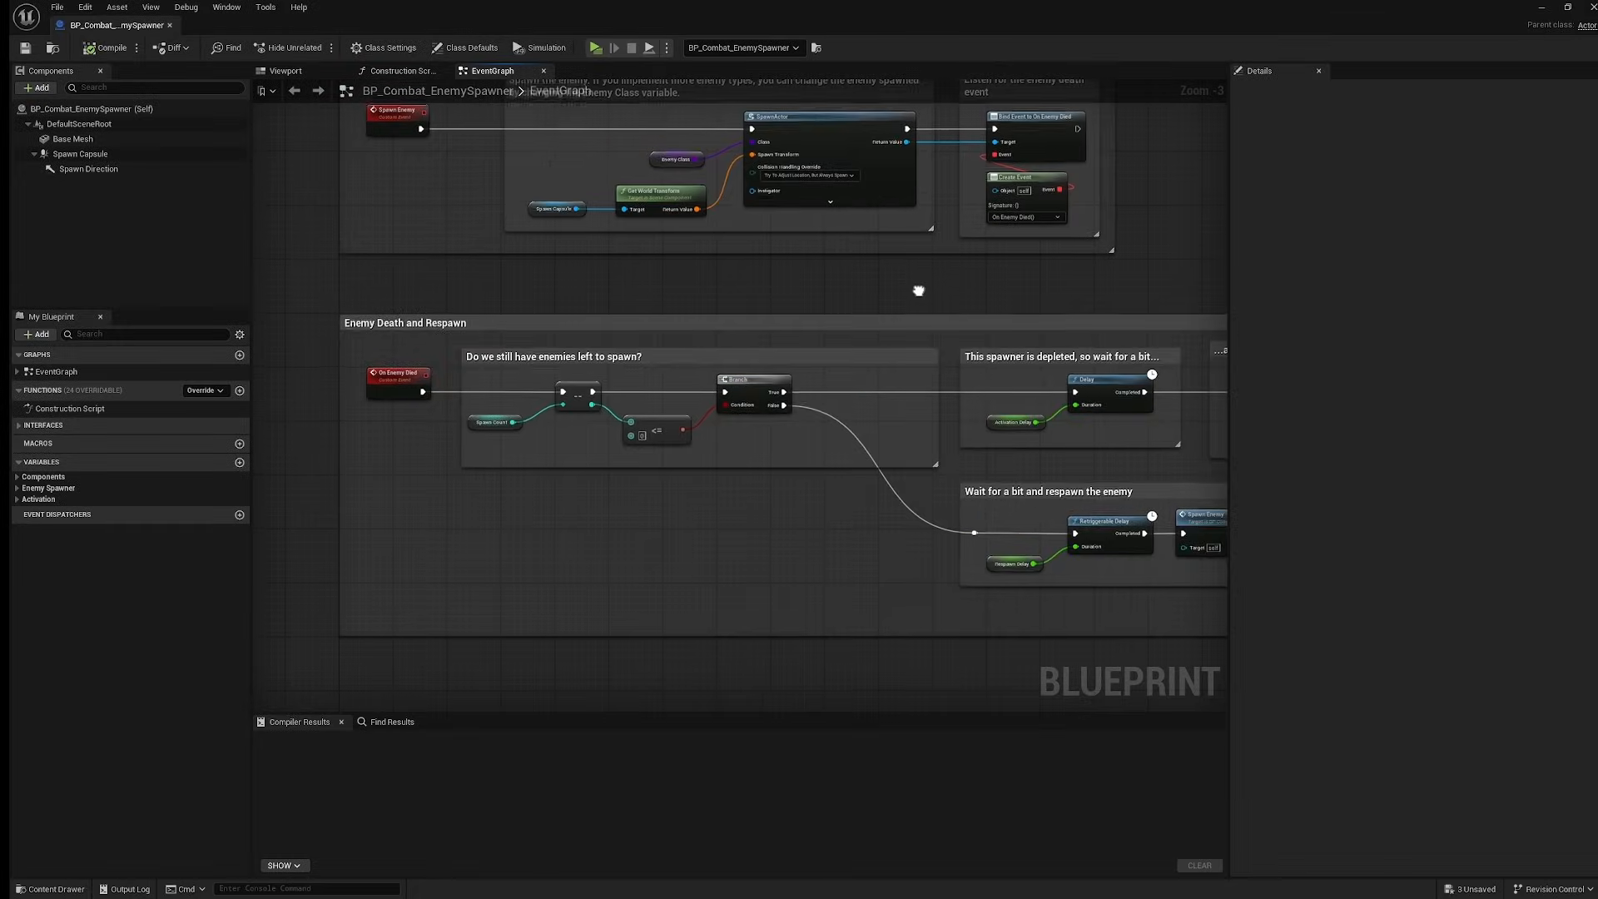
pyautogui.click(484, 423)
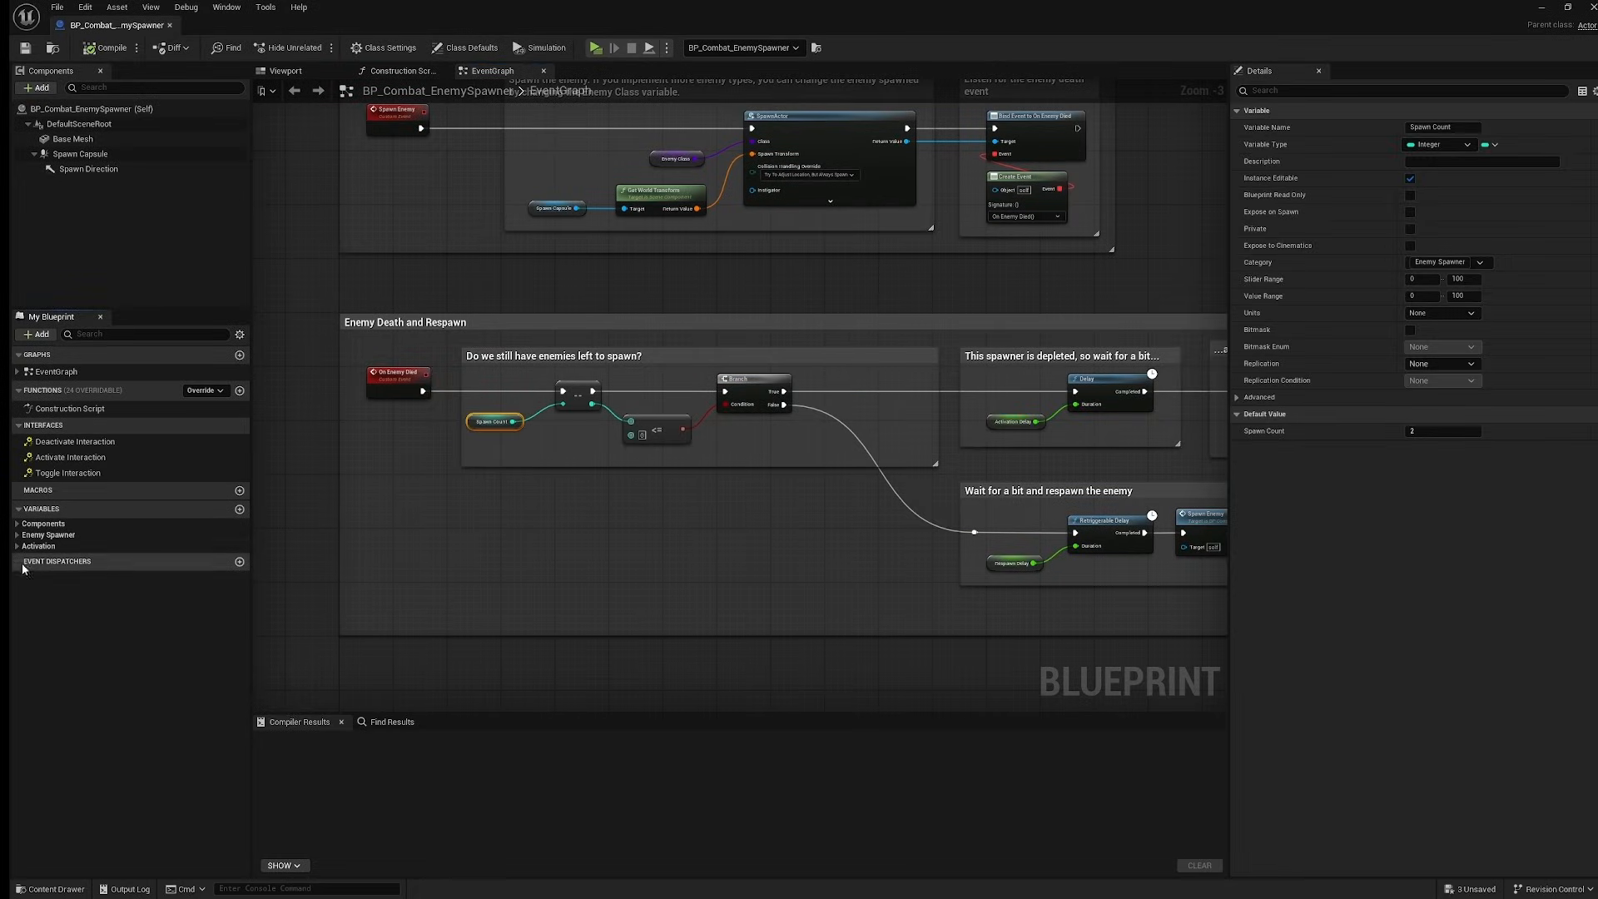
# Expand the spawner blueprint's Activation, Enemy Spawner and Components variable categories to examine the available variables.
pyautogui.click(17, 546)
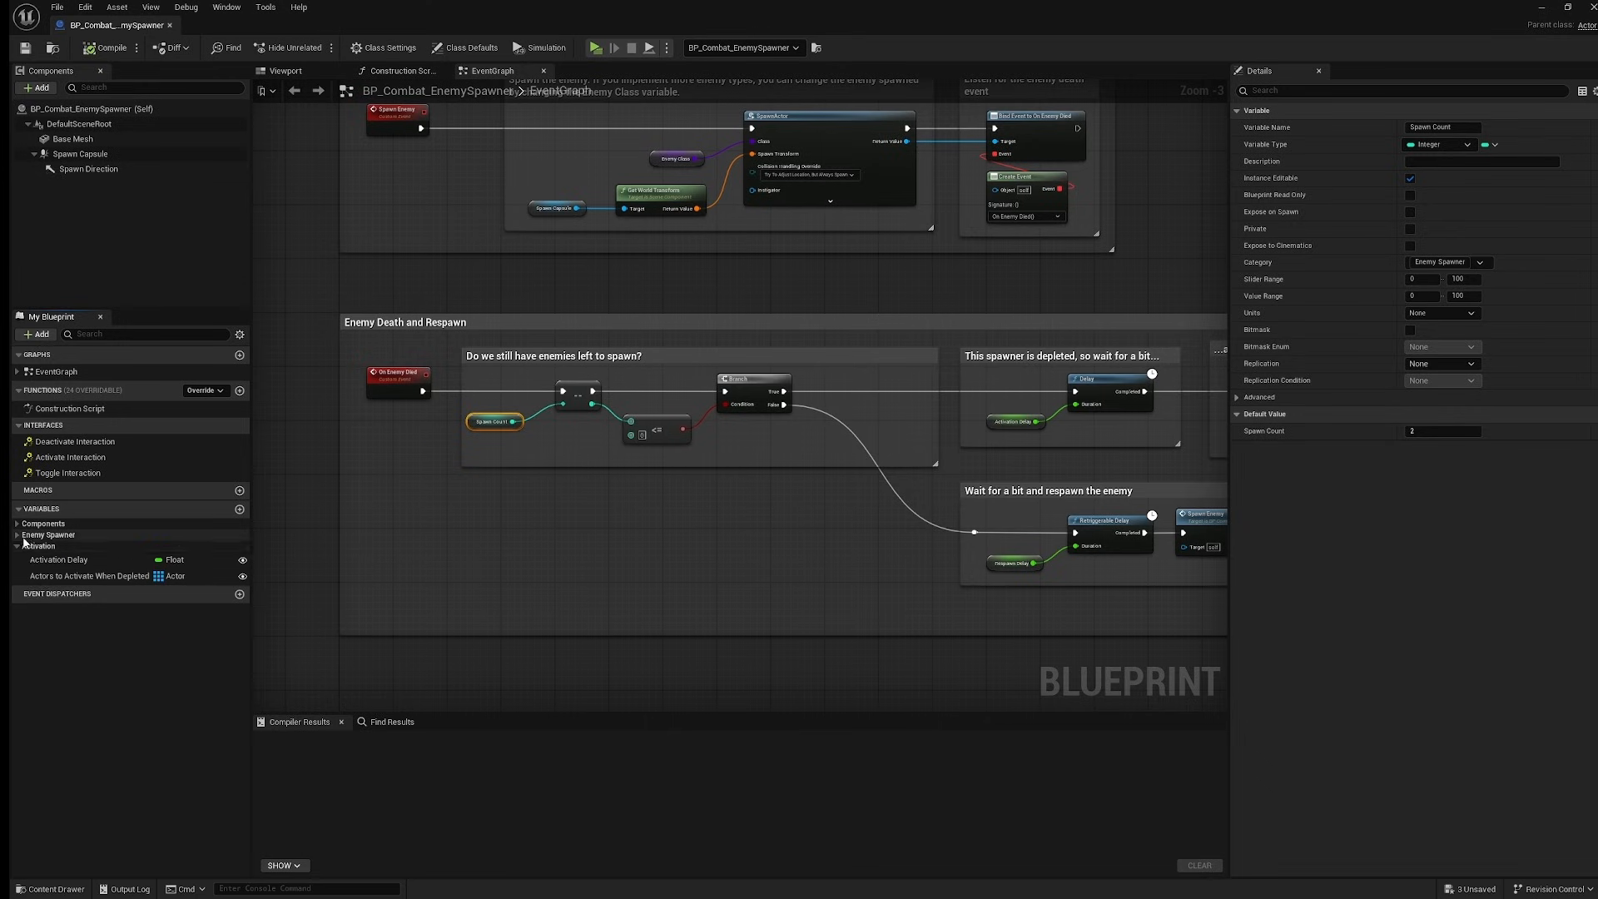
pyautogui.click(17, 535)
pyautogui.click(17, 524)
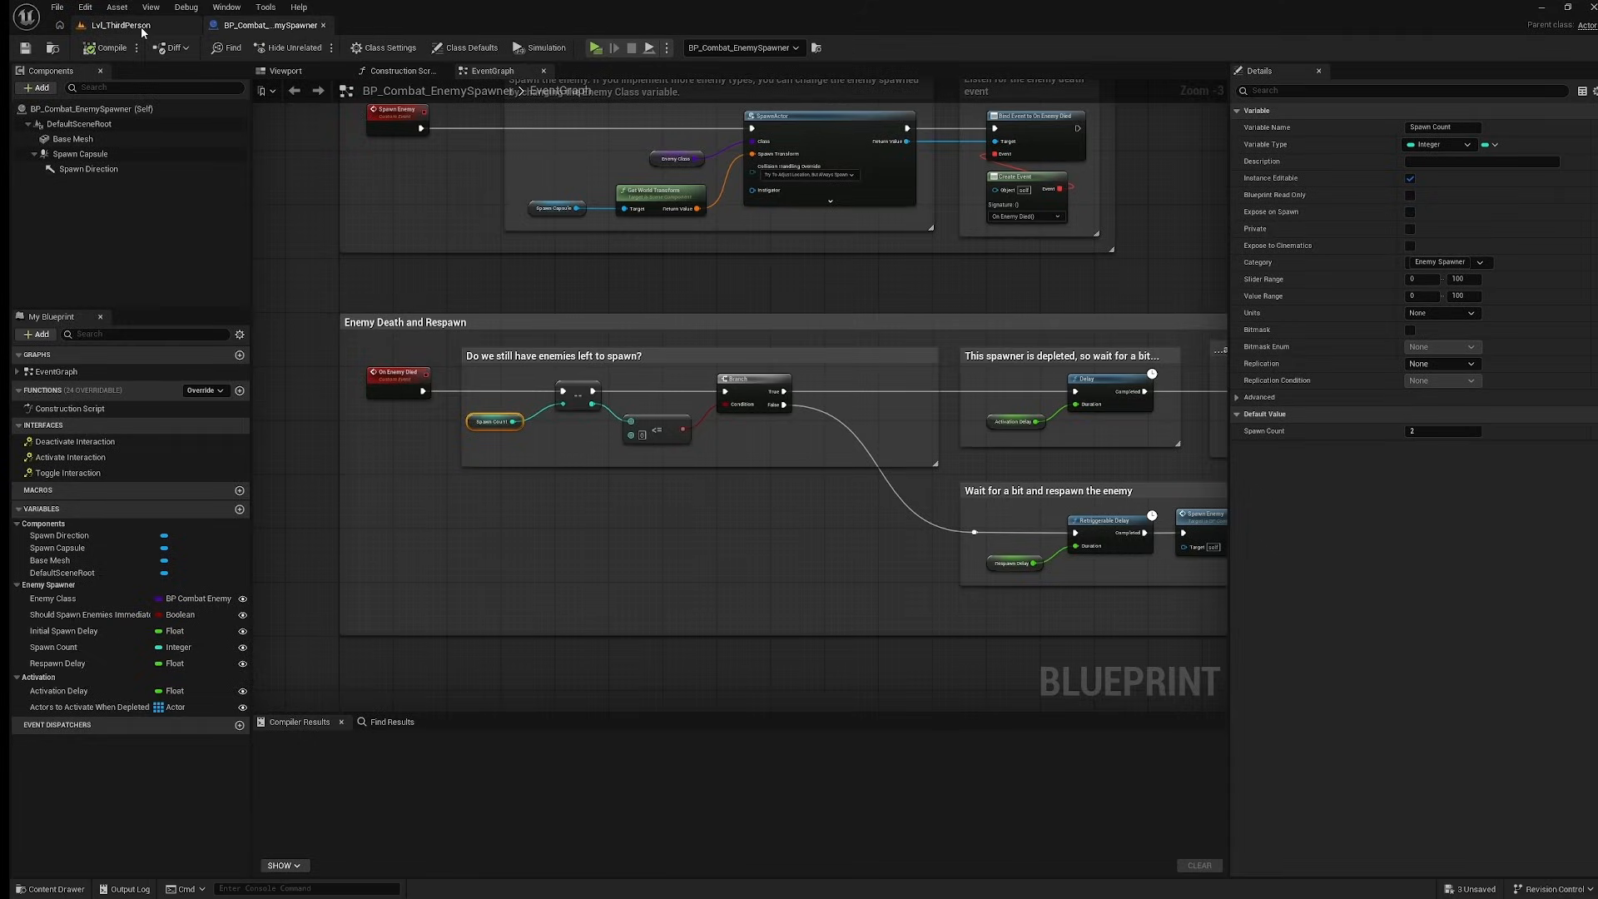
# Set the level's enemy spawner to a Spawn Count of 3, an Initial Spawn Delay of 1.0 and a Respawn Delay of 2.0.
pyautogui.click(143, 30)
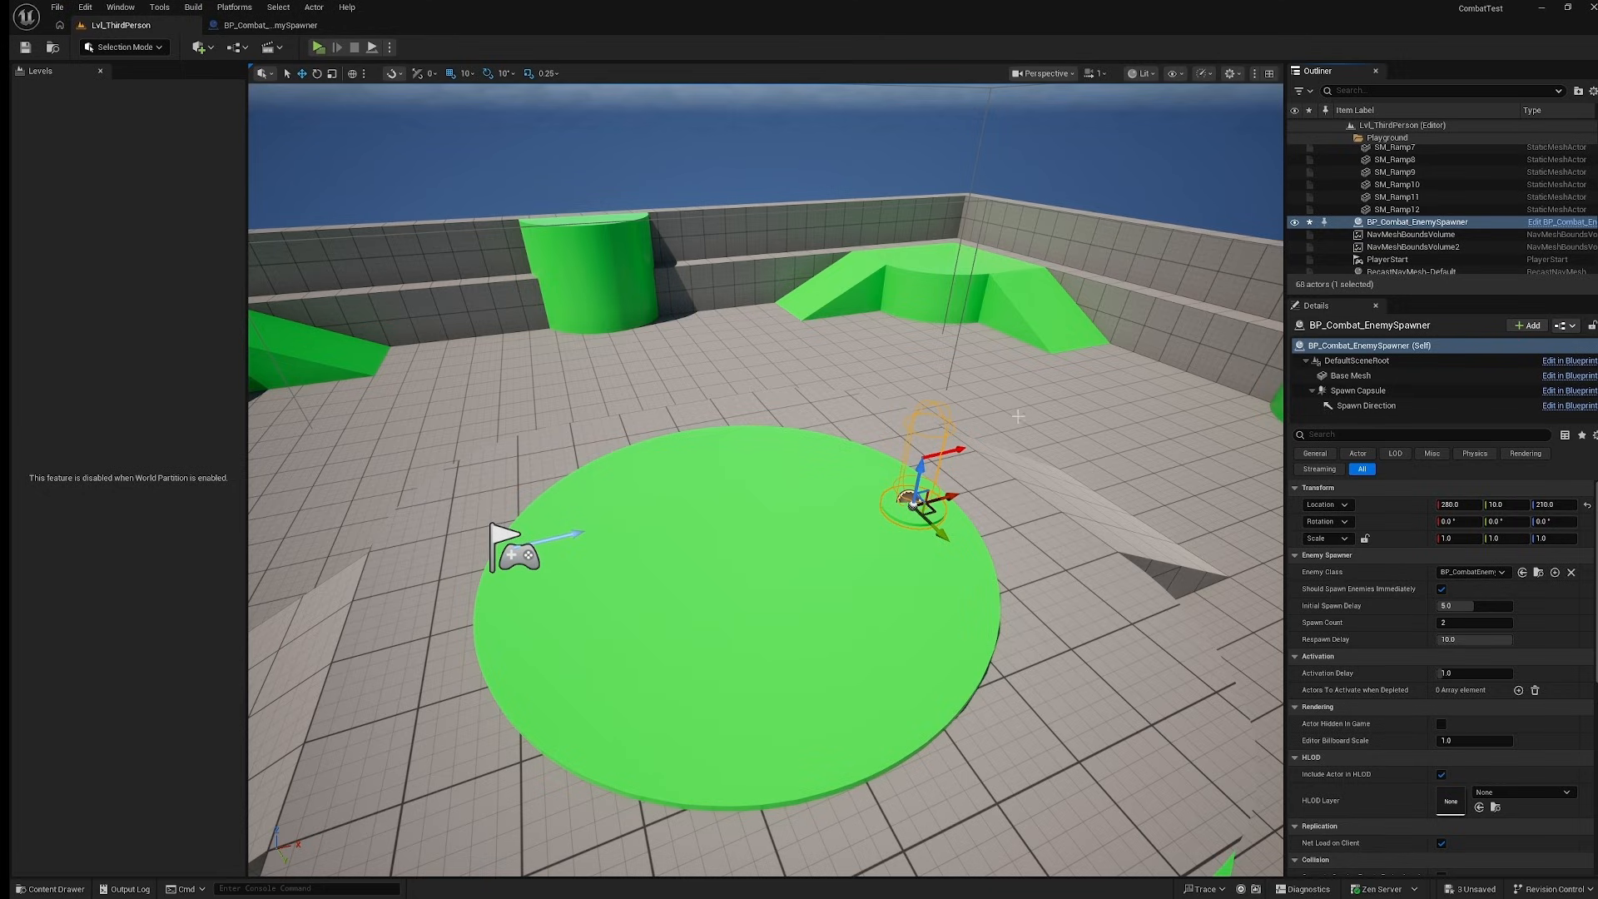
pyautogui.click(1451, 622)
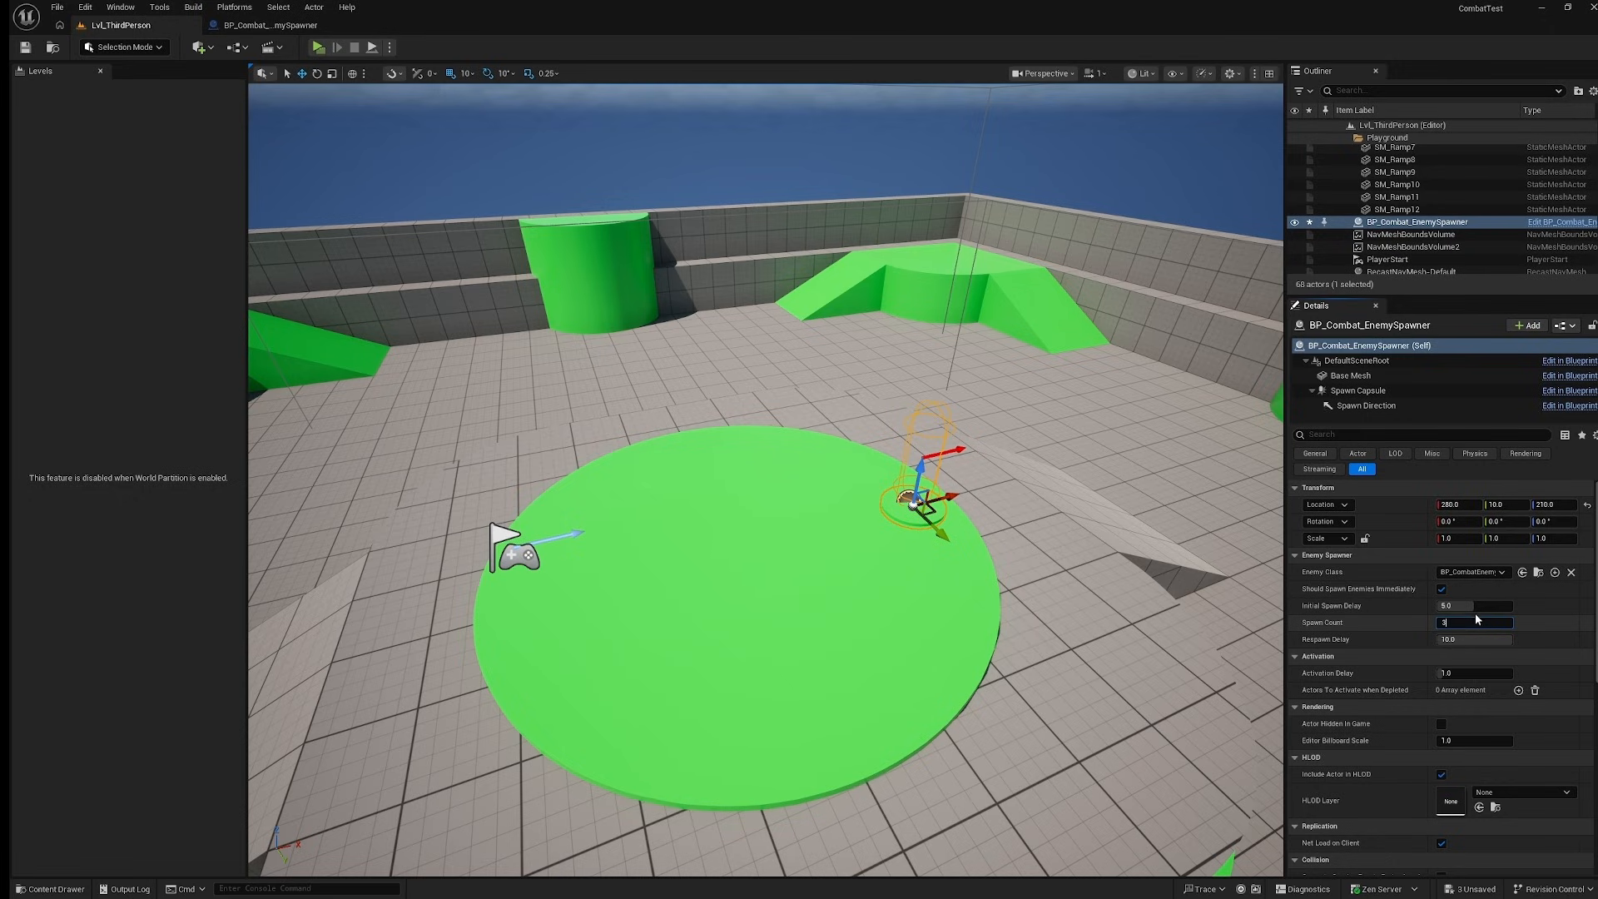
pyautogui.click(1475, 606)
pyautogui.write('1')
pyautogui.click(1474, 639)
pyautogui.write('2')
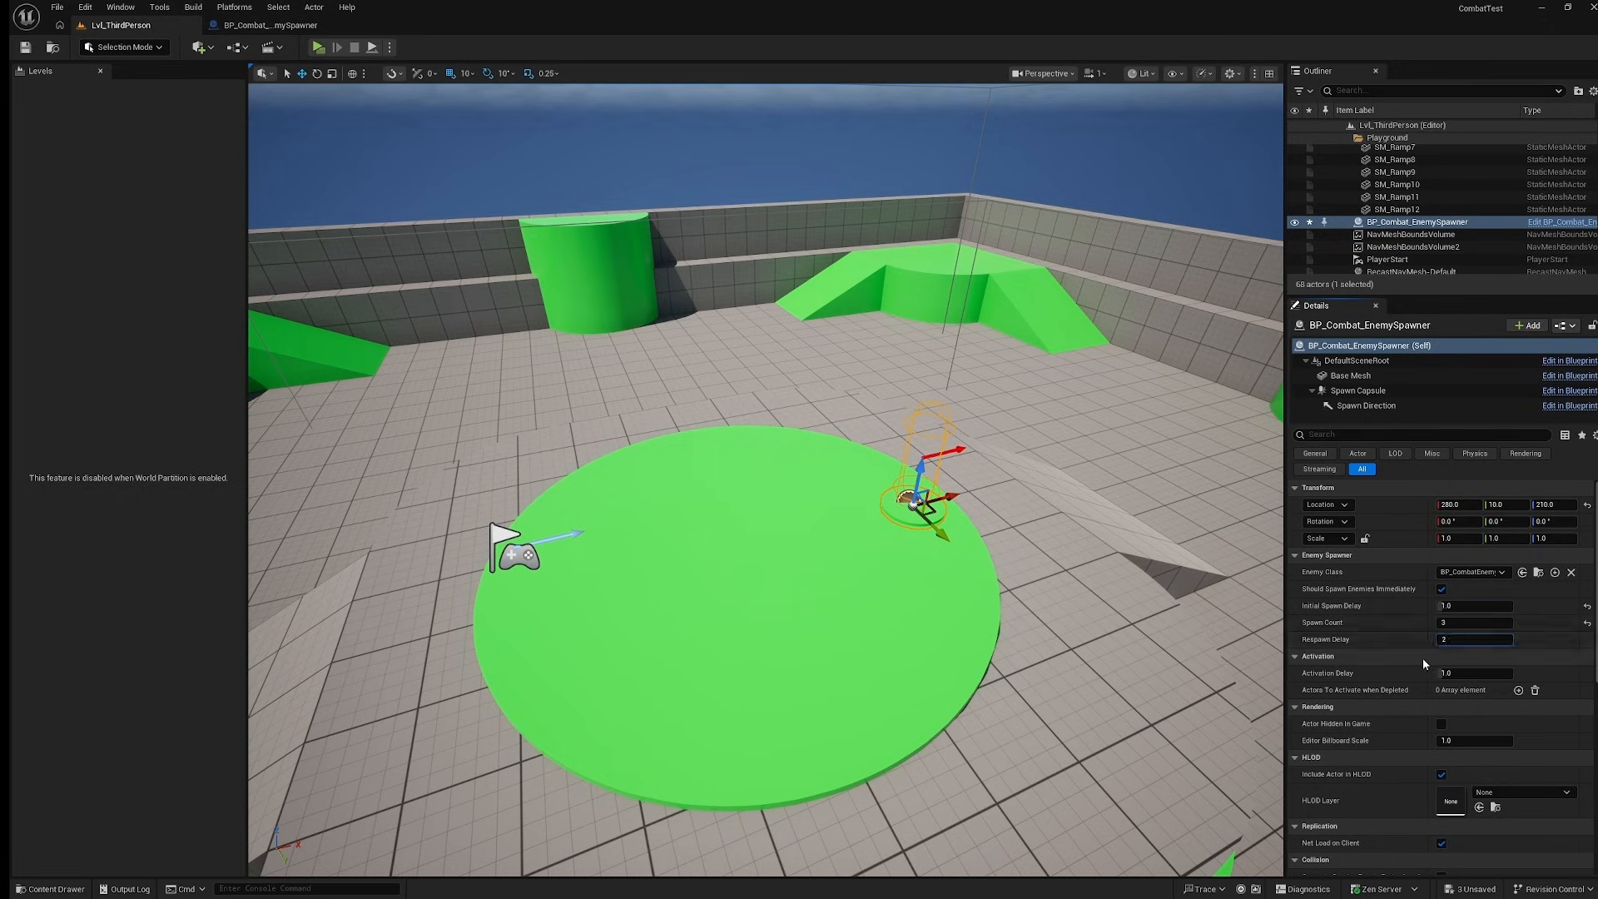
pyautogui.click(1412, 656)
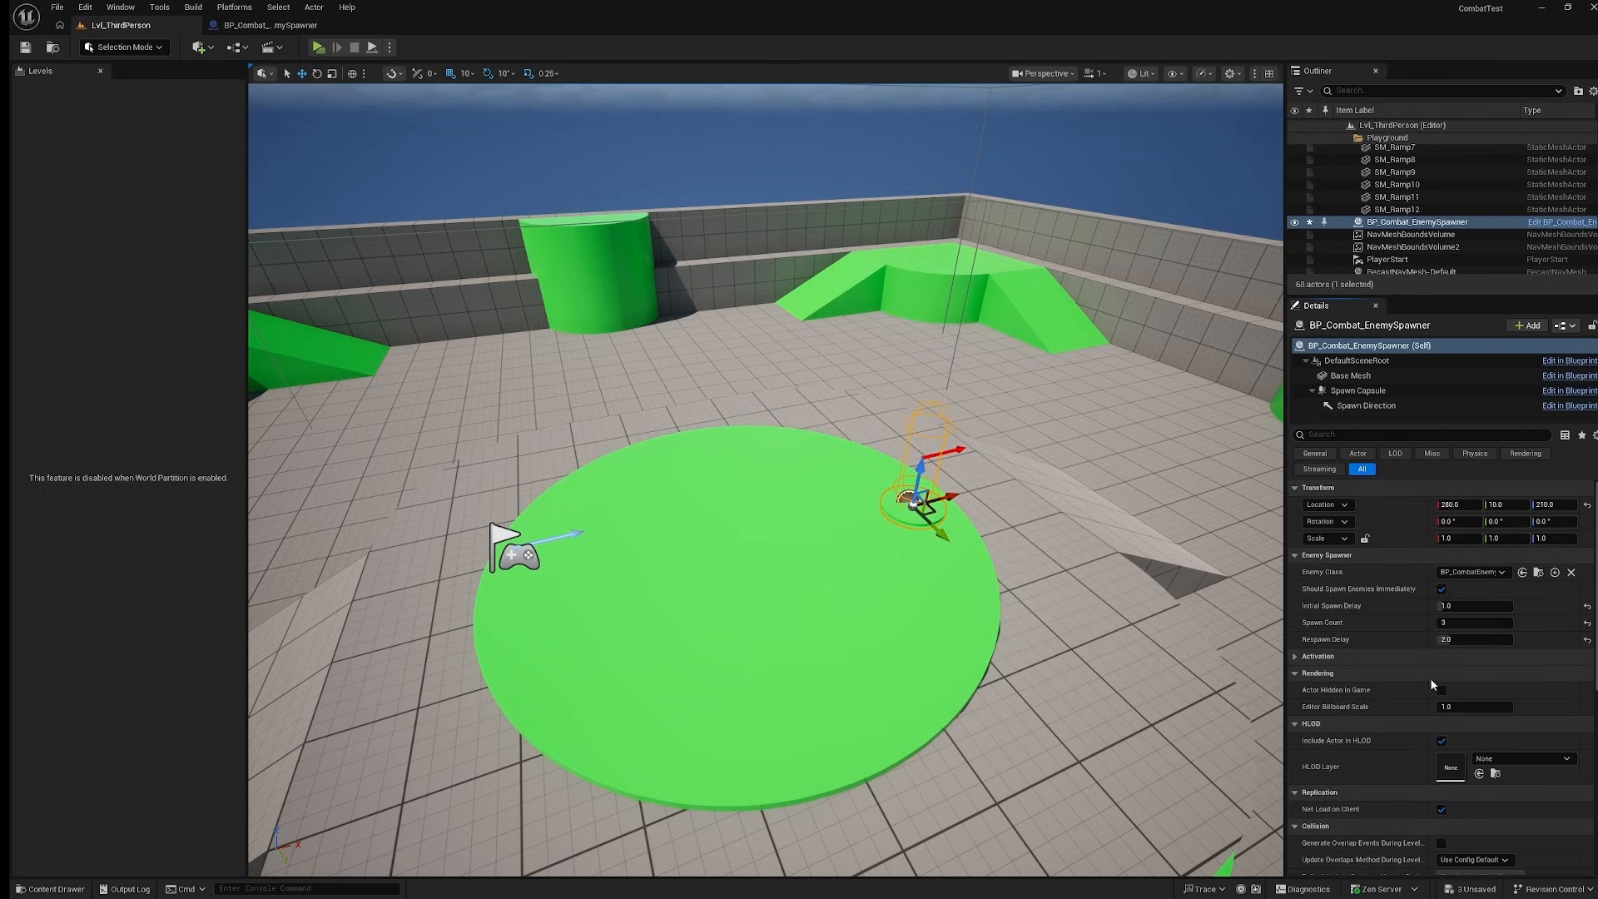
pyautogui.click(1364, 657)
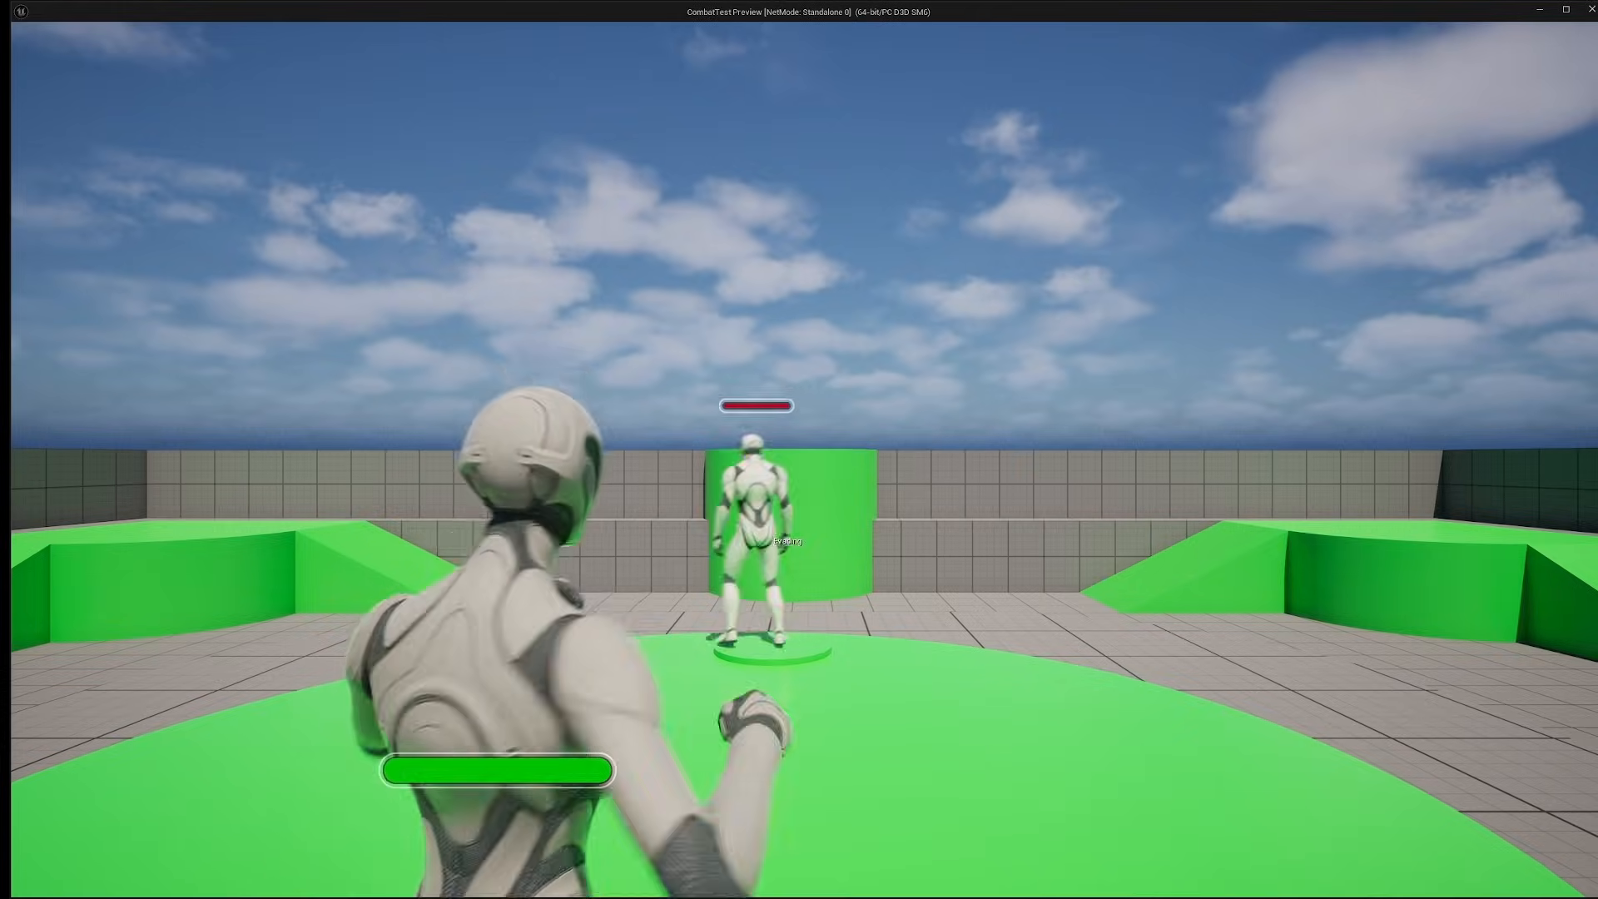
# Play the level and fight the enemies coming from the spawner to test the new spawn and respawn settings.
pyautogui.press('s')
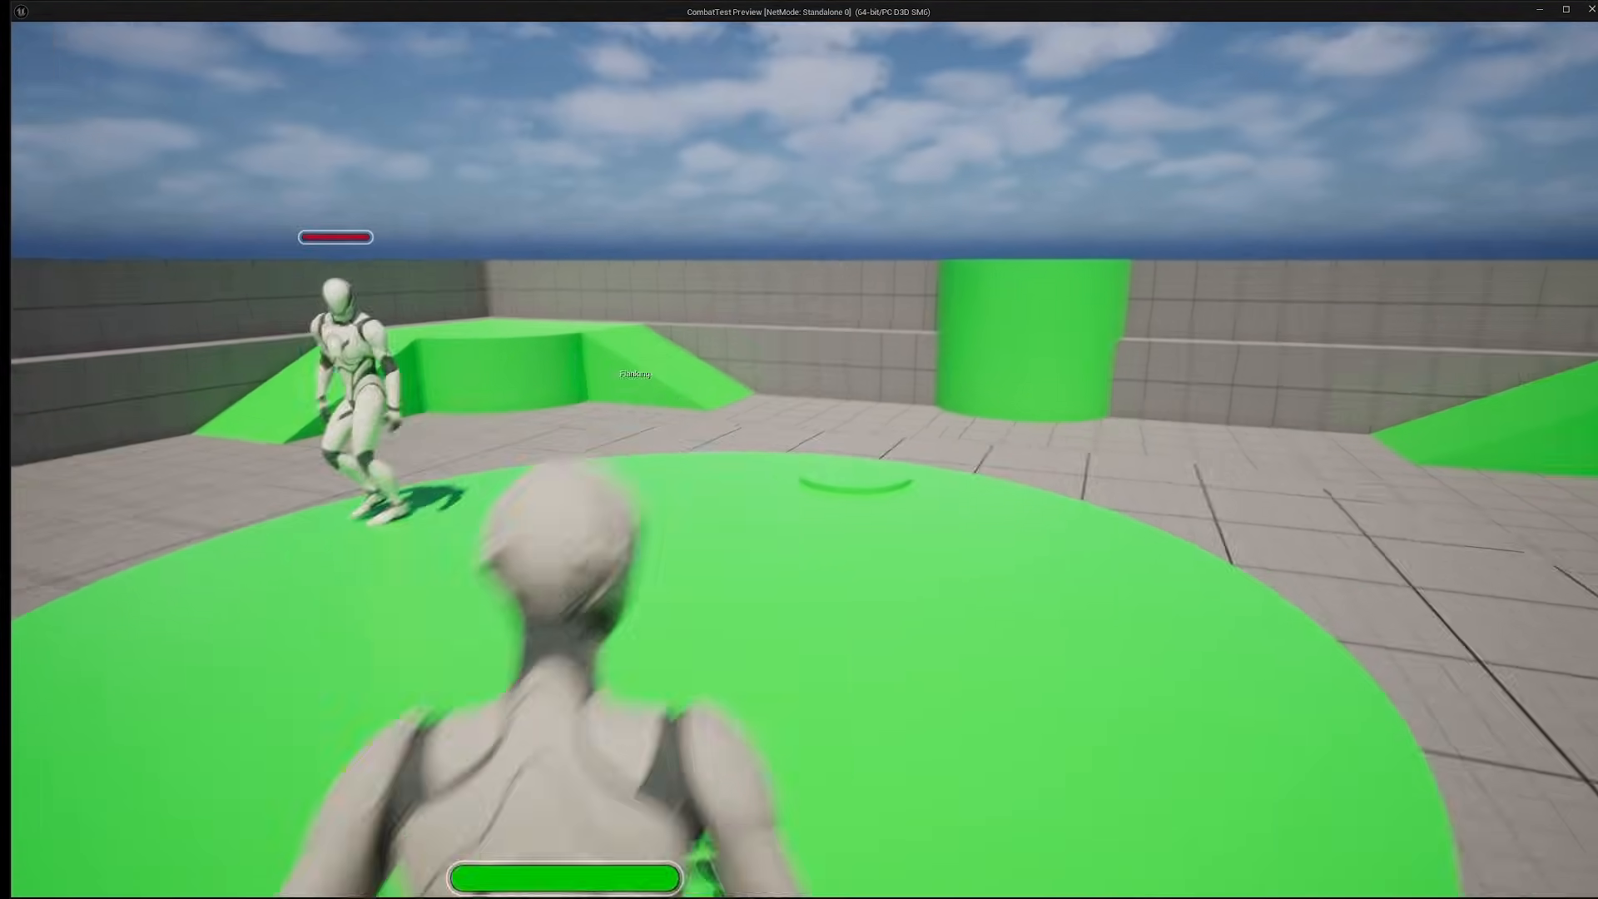
pyautogui.press('w')
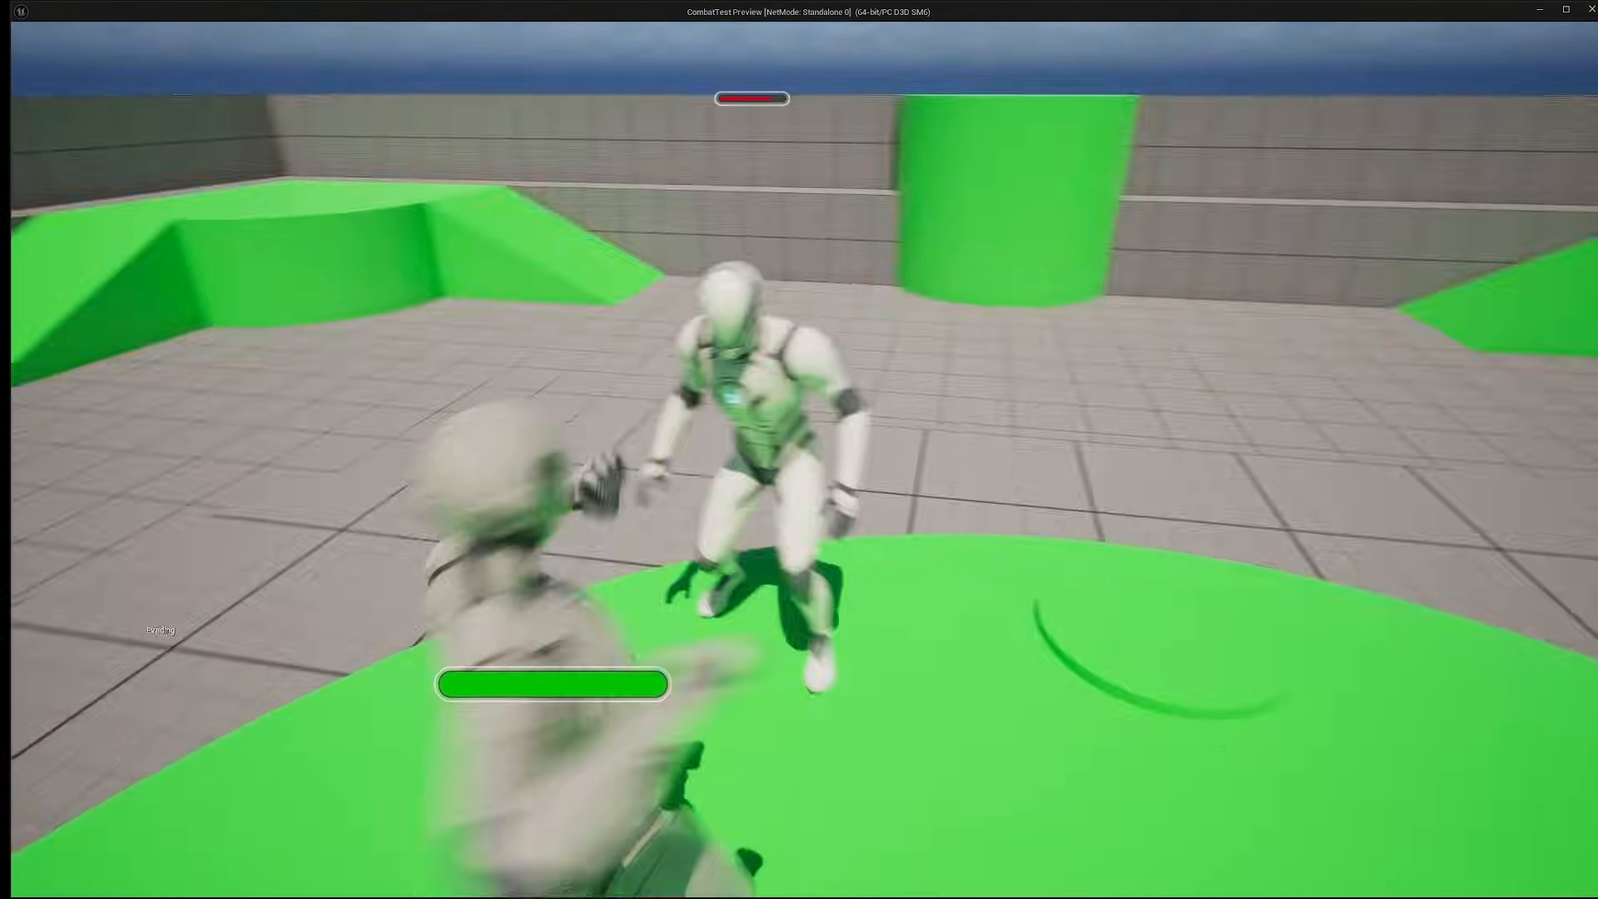
pyautogui.press('w')
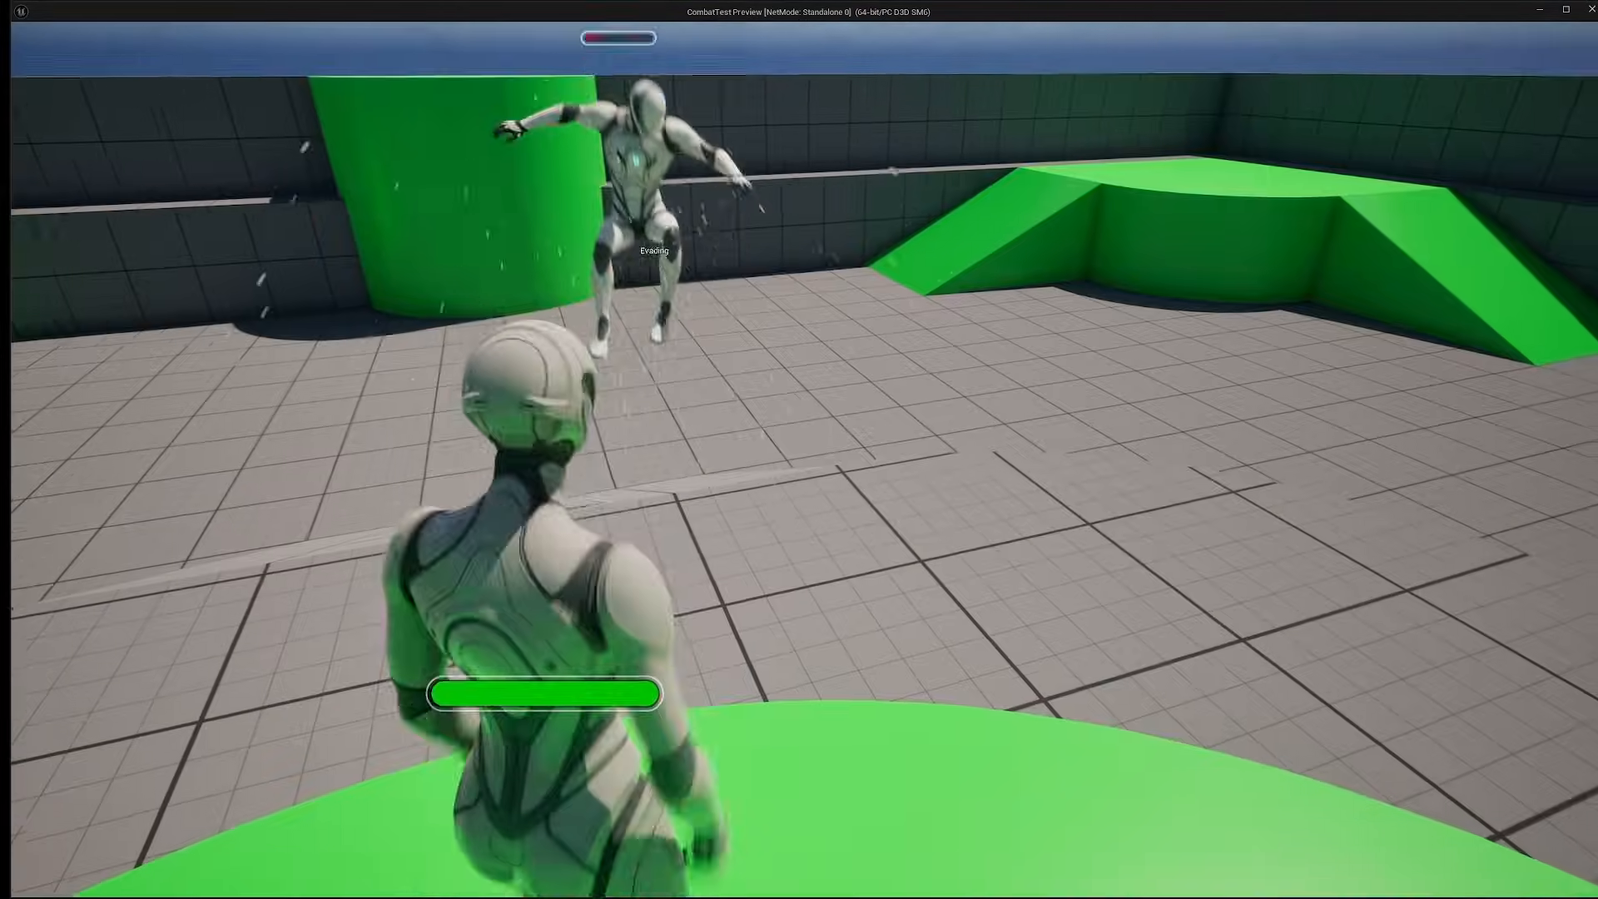
pyautogui.press('w')
pyautogui.press('w')
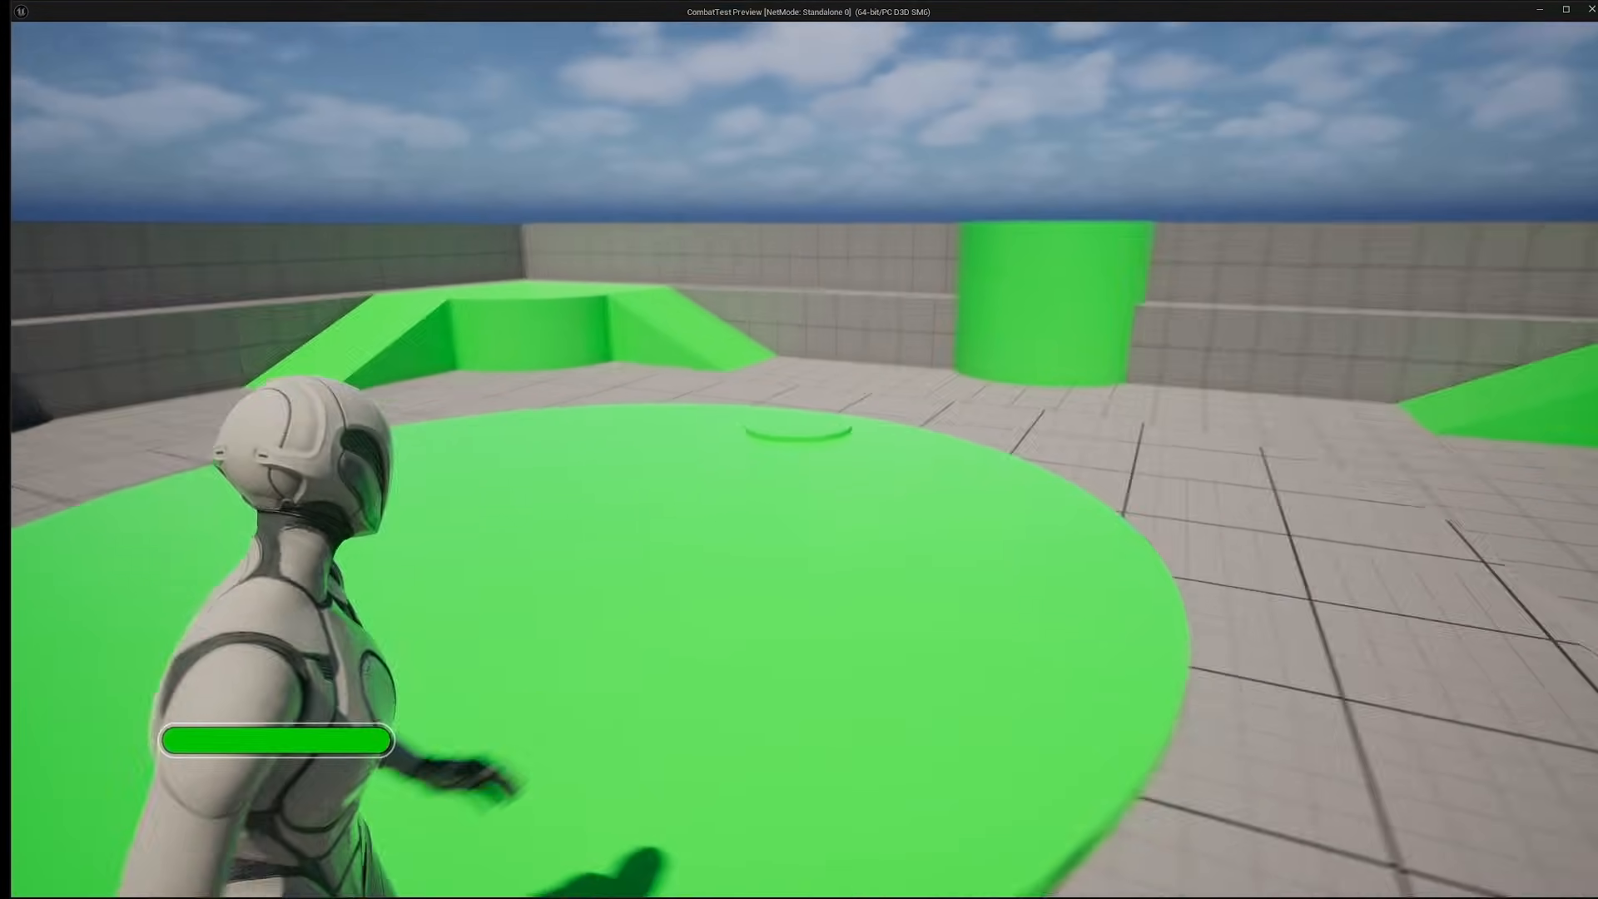
pyautogui.press('w')
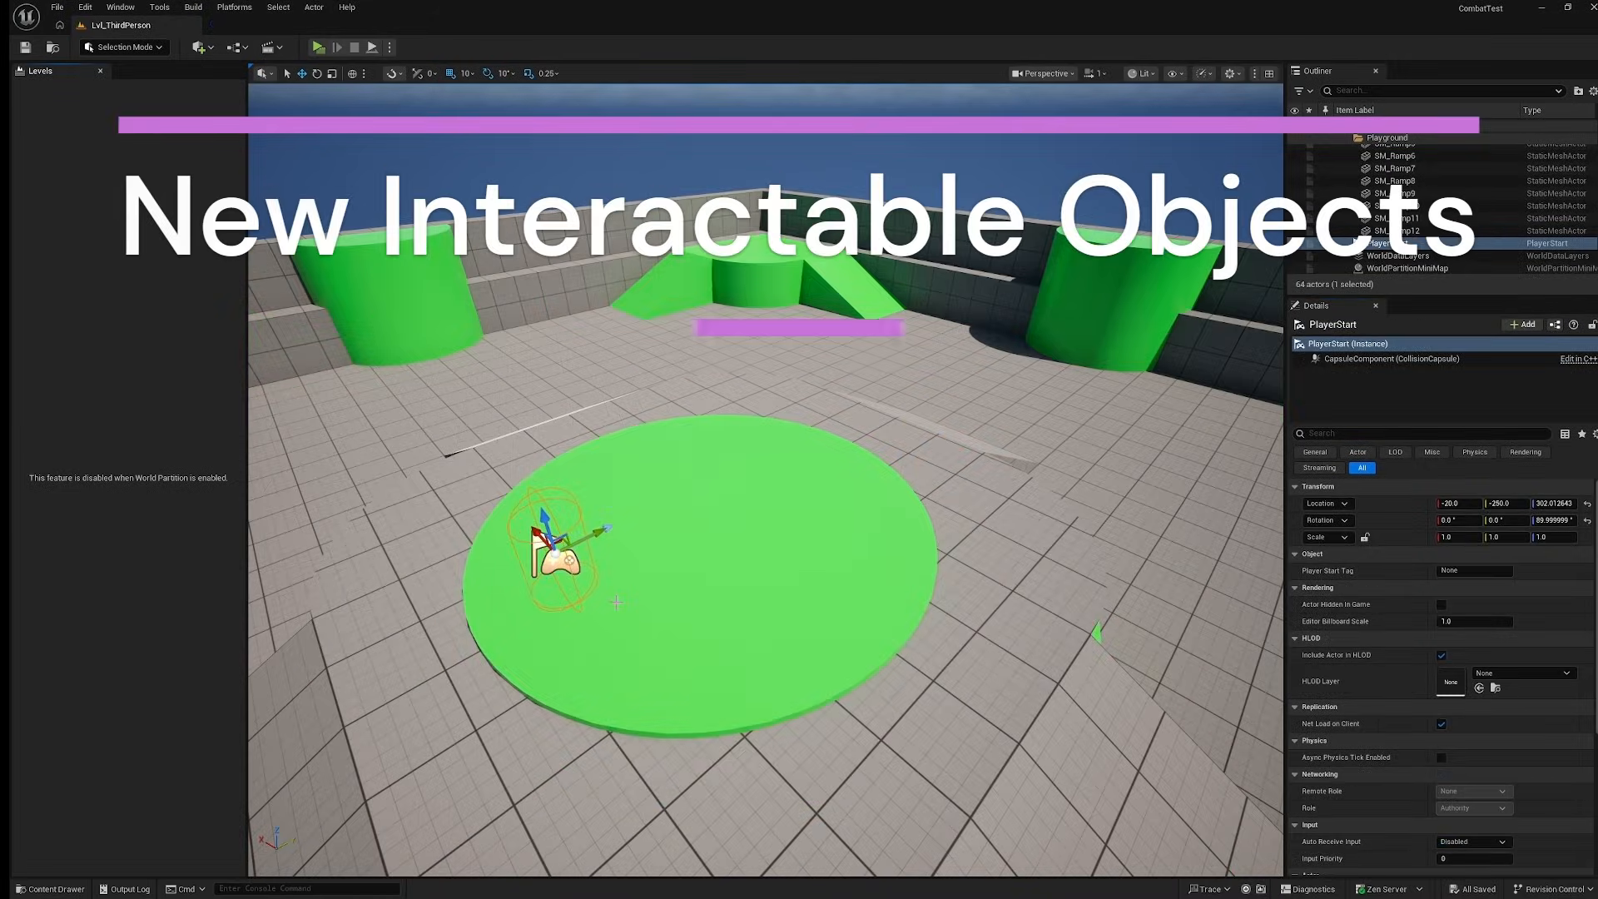
# Place BP_Combat_DamageableBox from the Variant_Combat Interactables folder at the edge of the green platform.
pyautogui.hotkey('ctrl', 'space')
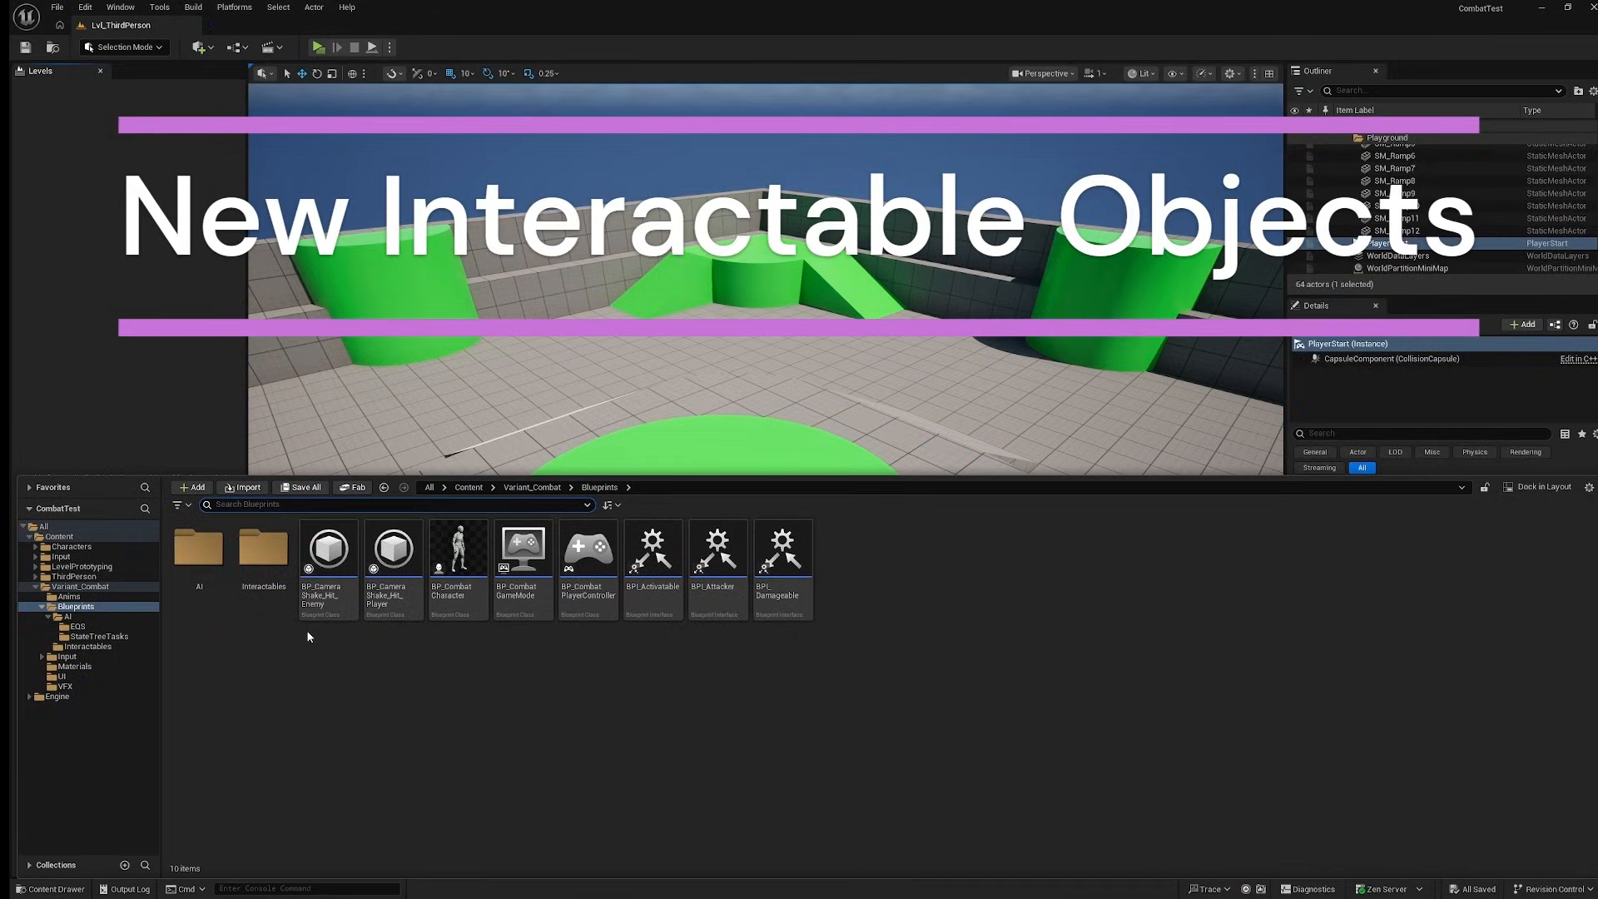
pyautogui.click(108, 650)
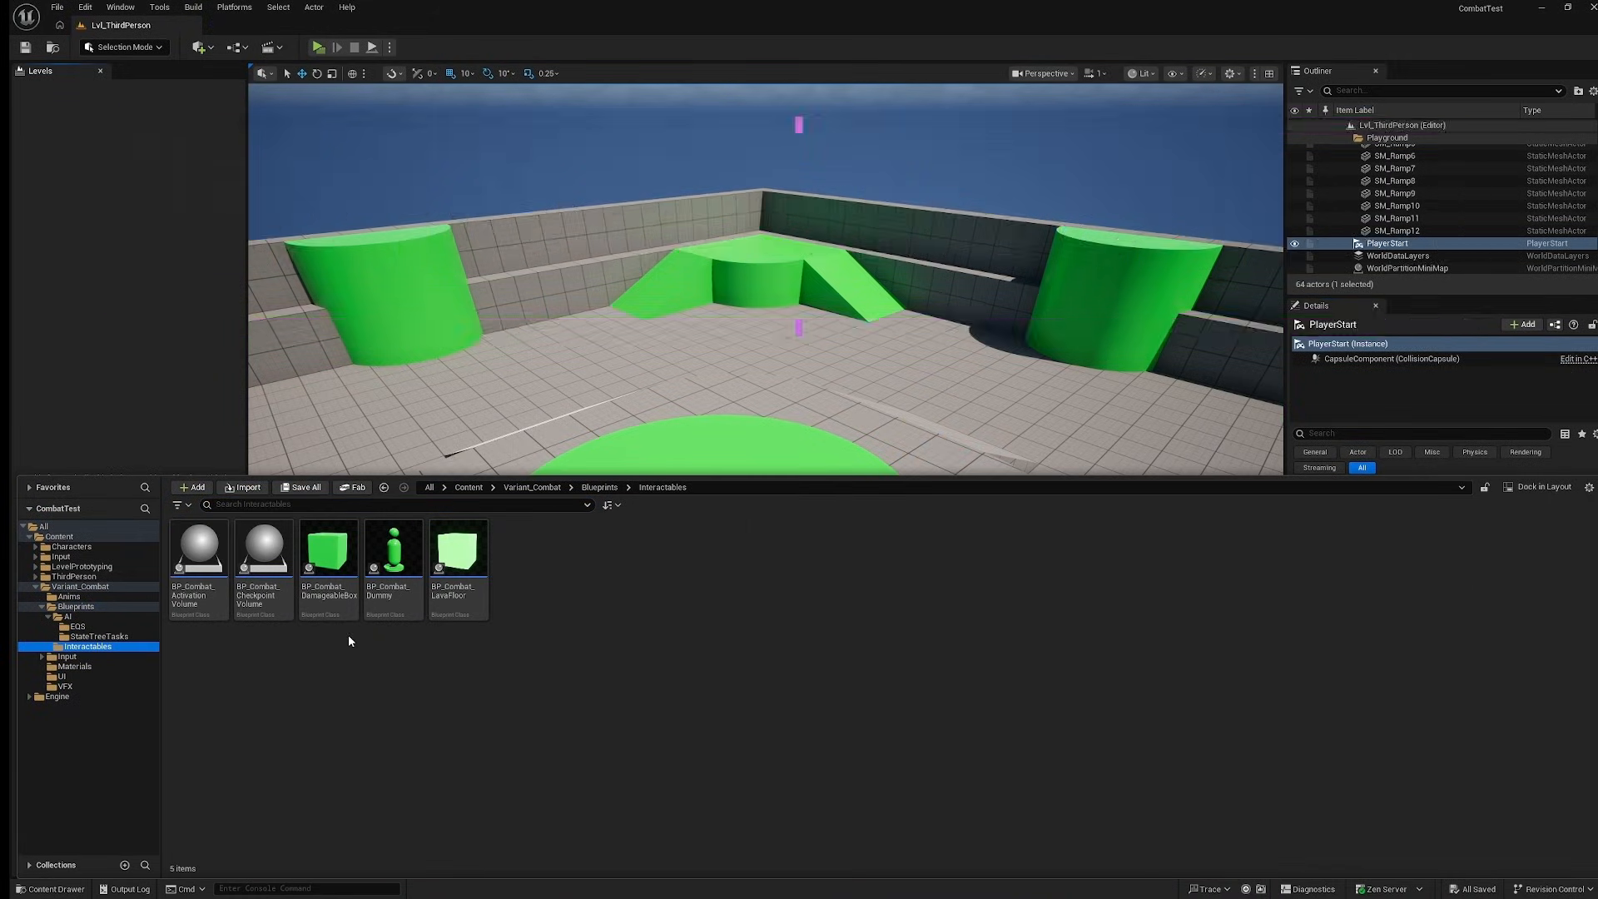
pyautogui.moveTo(331, 560); pyautogui.dragTo(626, 360)
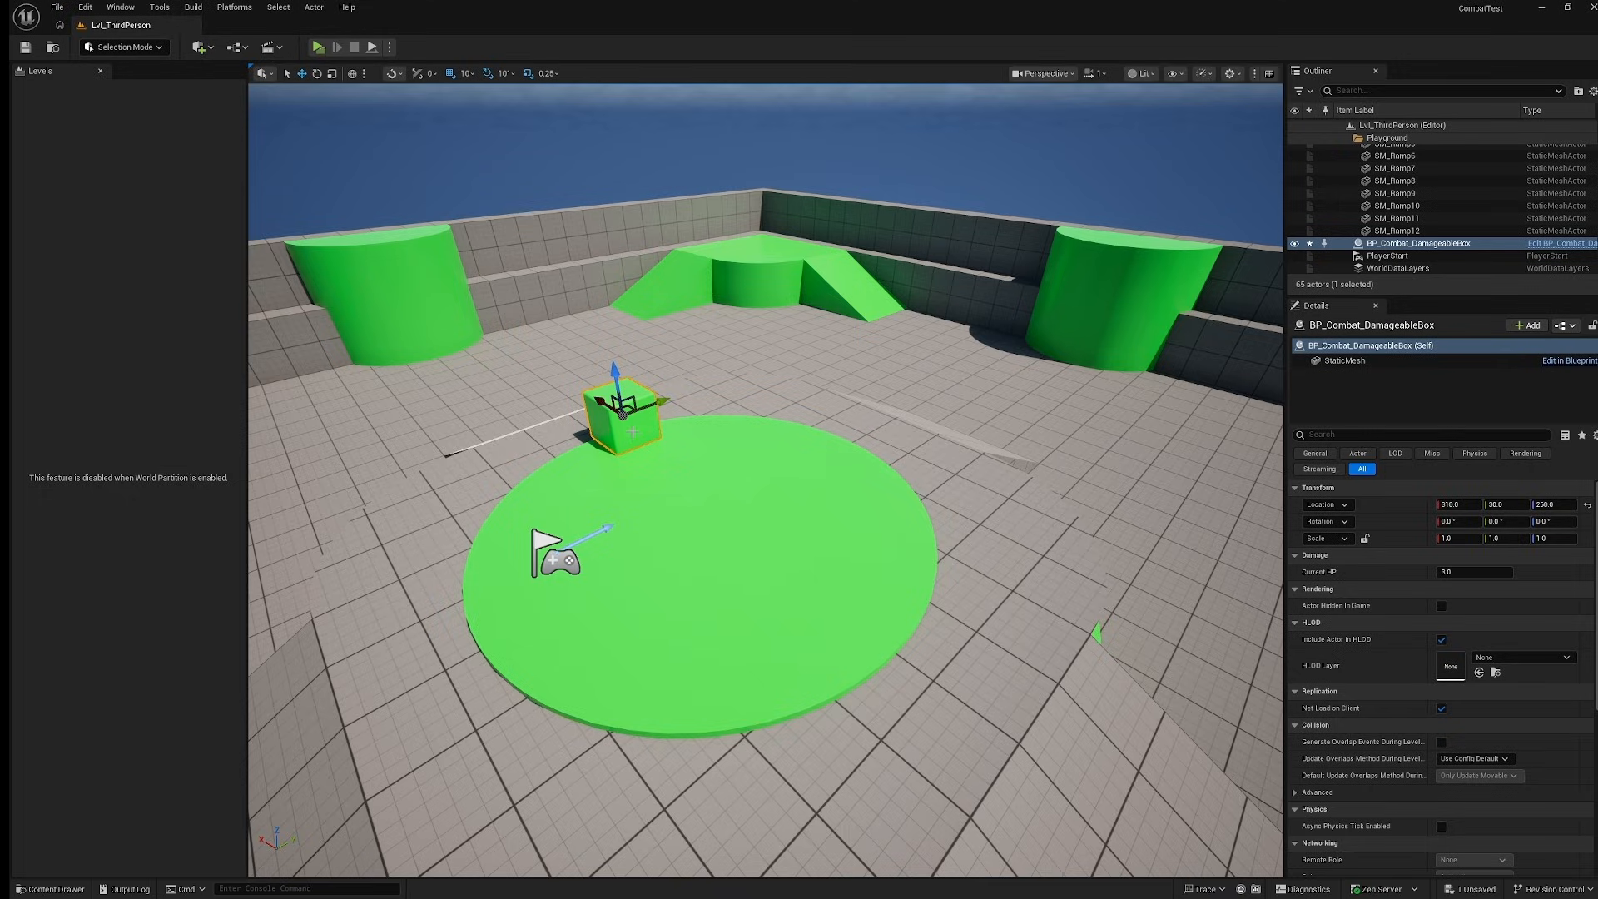
# Place BP_Combat_Dummy and BP_Combat_LavaFloor at separate spots along the edge of the green platform.
pyautogui.hotkey('ctrl', 'space')
pyautogui.moveTo(459, 553); pyautogui.dragTo(851, 442)
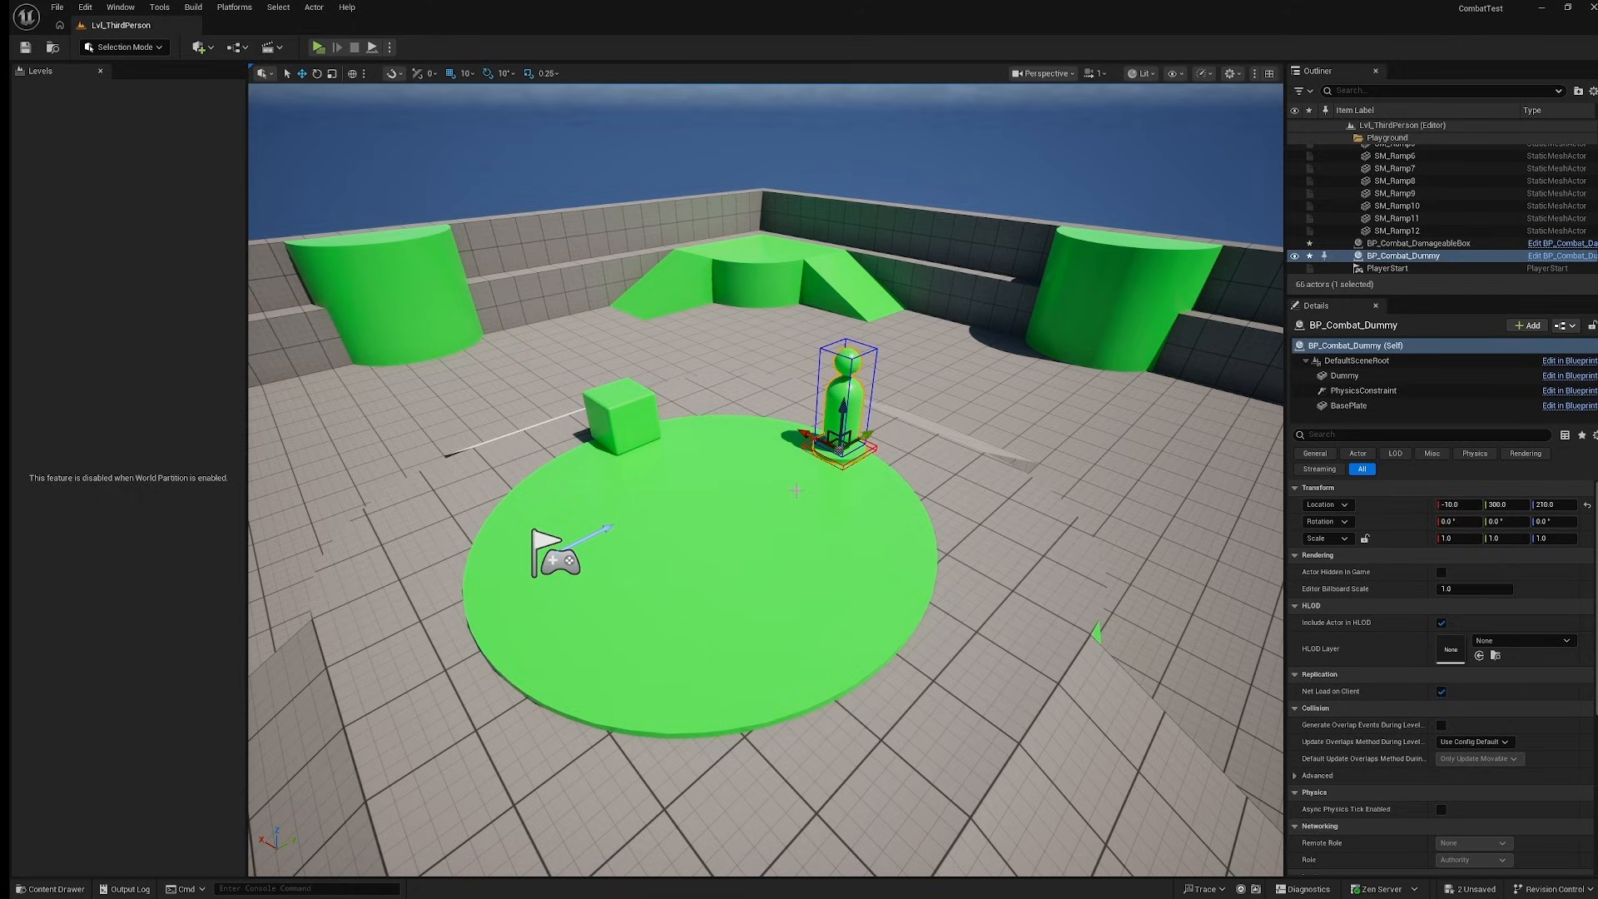
pyautogui.hotkey('ctrl', 'space')
pyautogui.moveTo(483, 598); pyautogui.dragTo(894, 662)
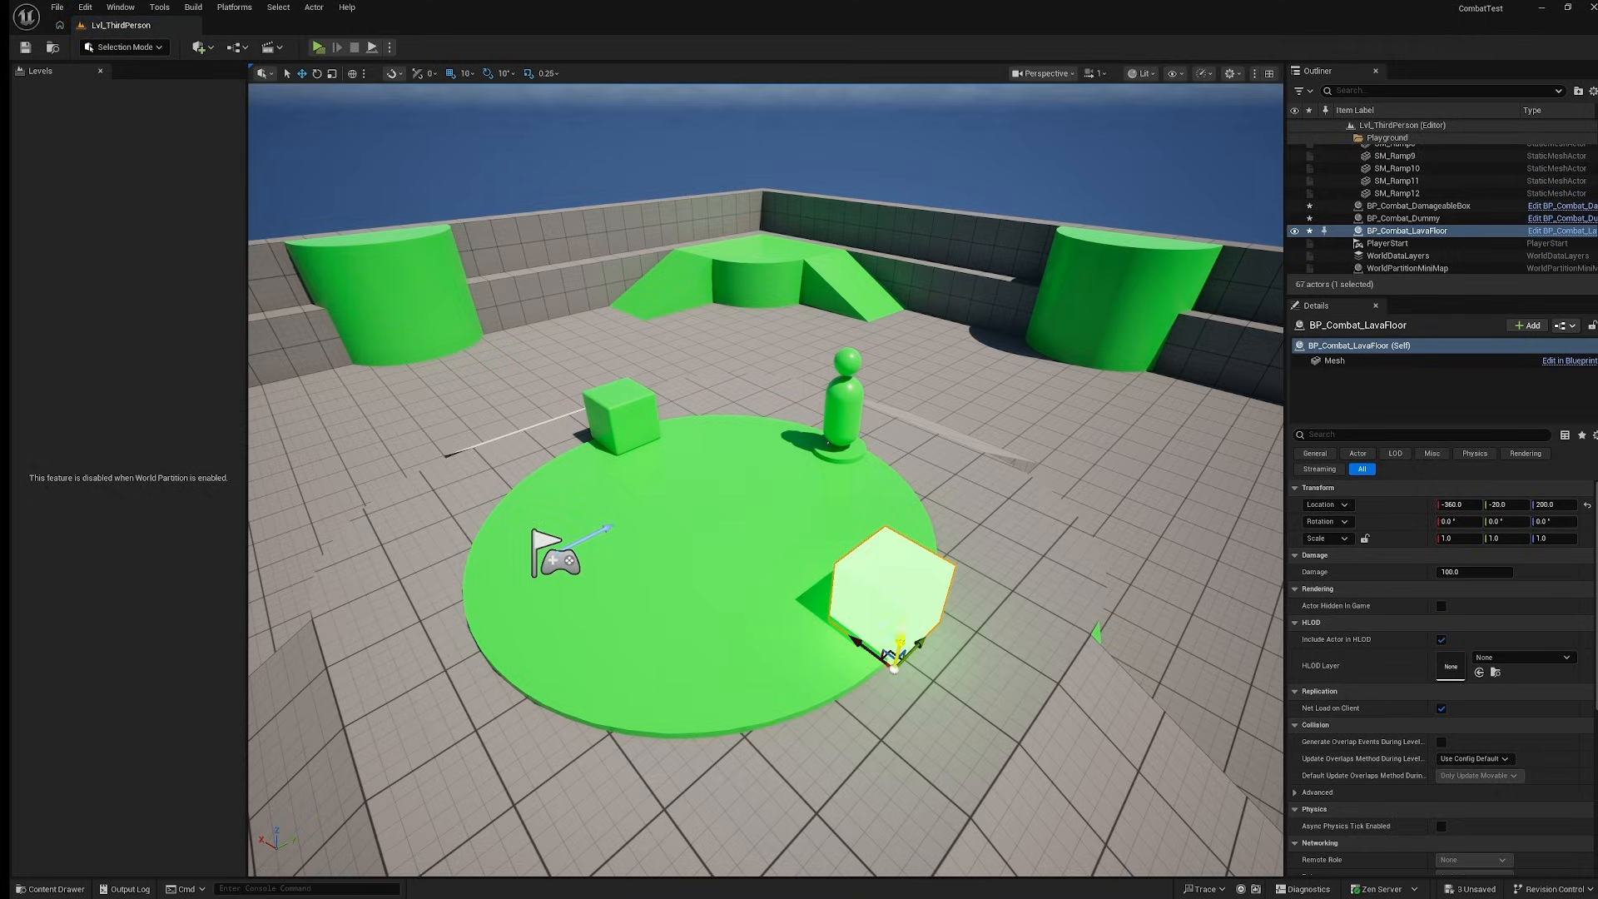
# Play the level and attack the damageable box and the dummy to see how they react to hits.
pyautogui.click(318, 47)
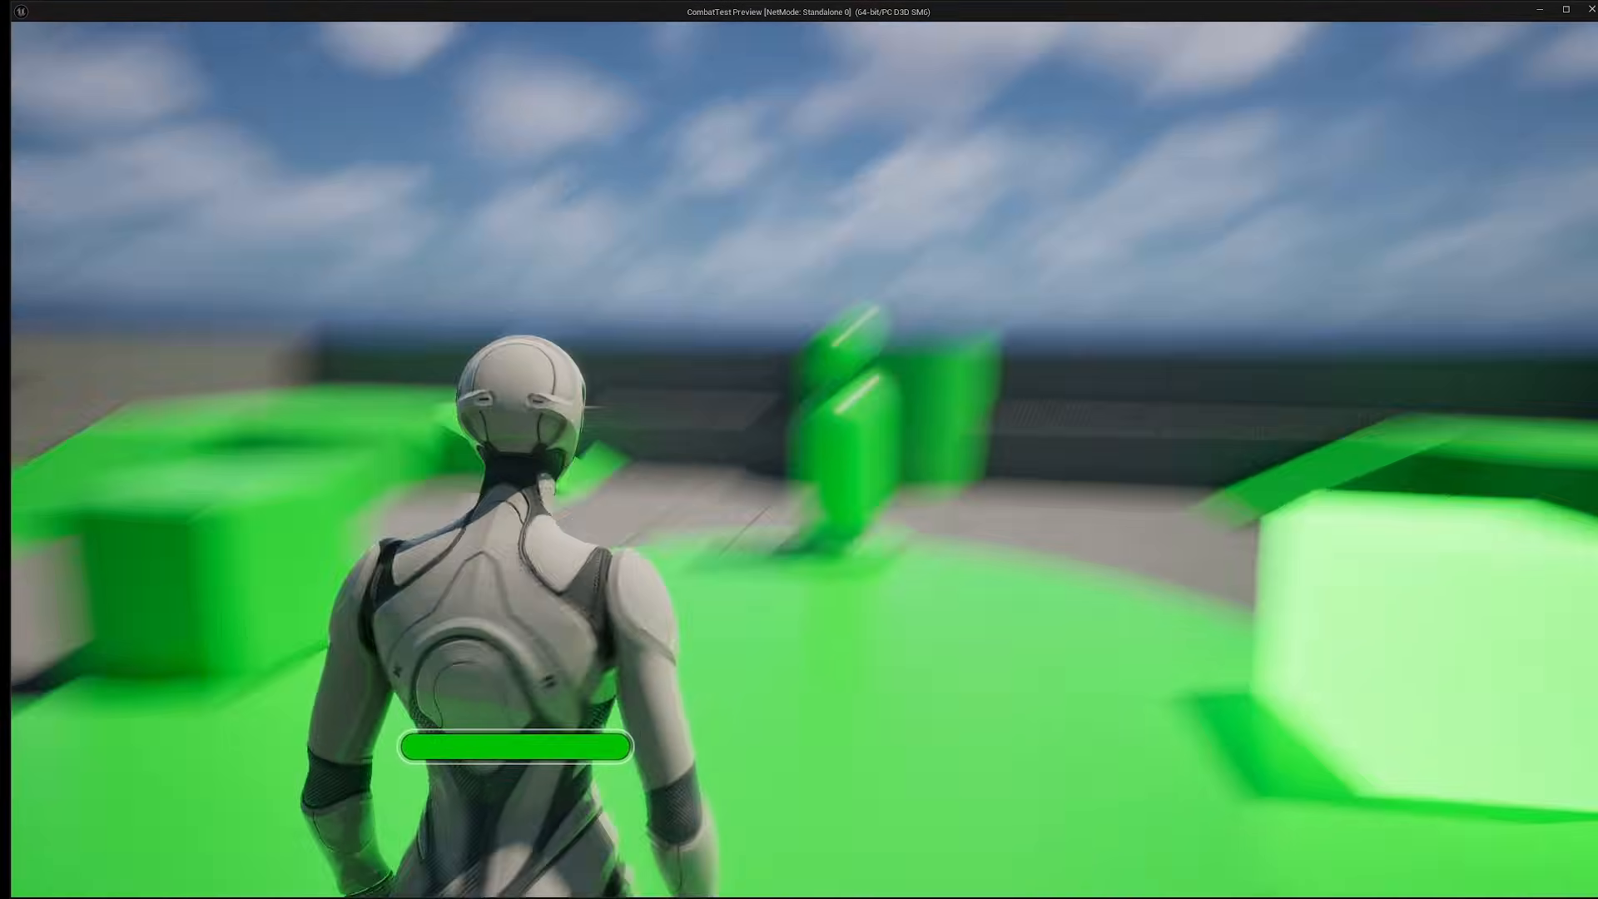
pyautogui.press('w')
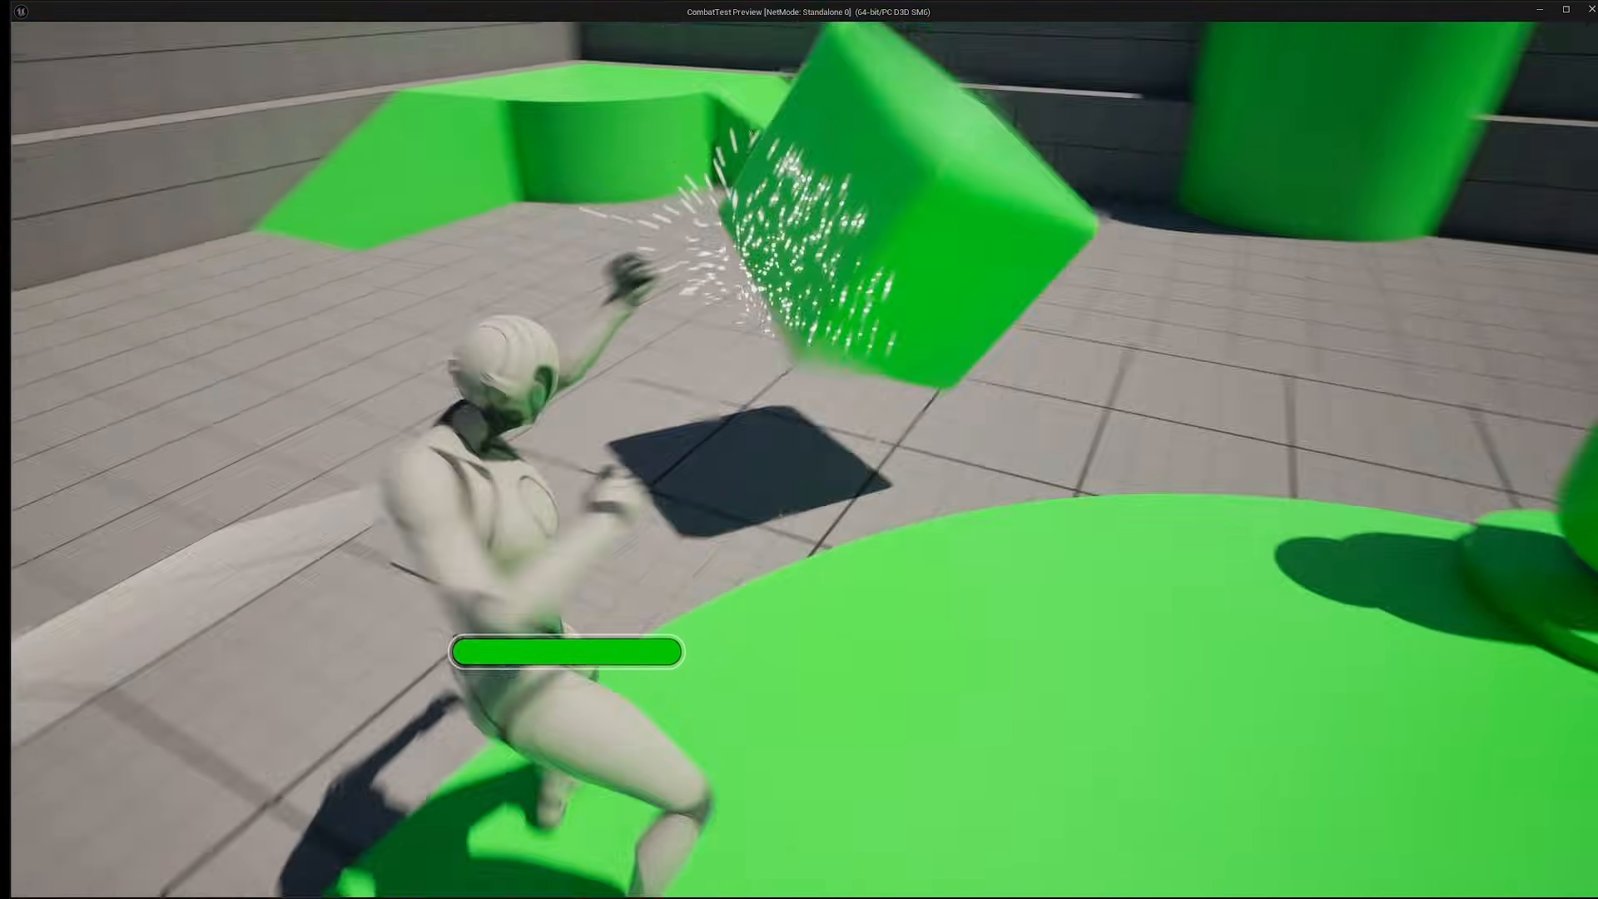
pyautogui.press('w')
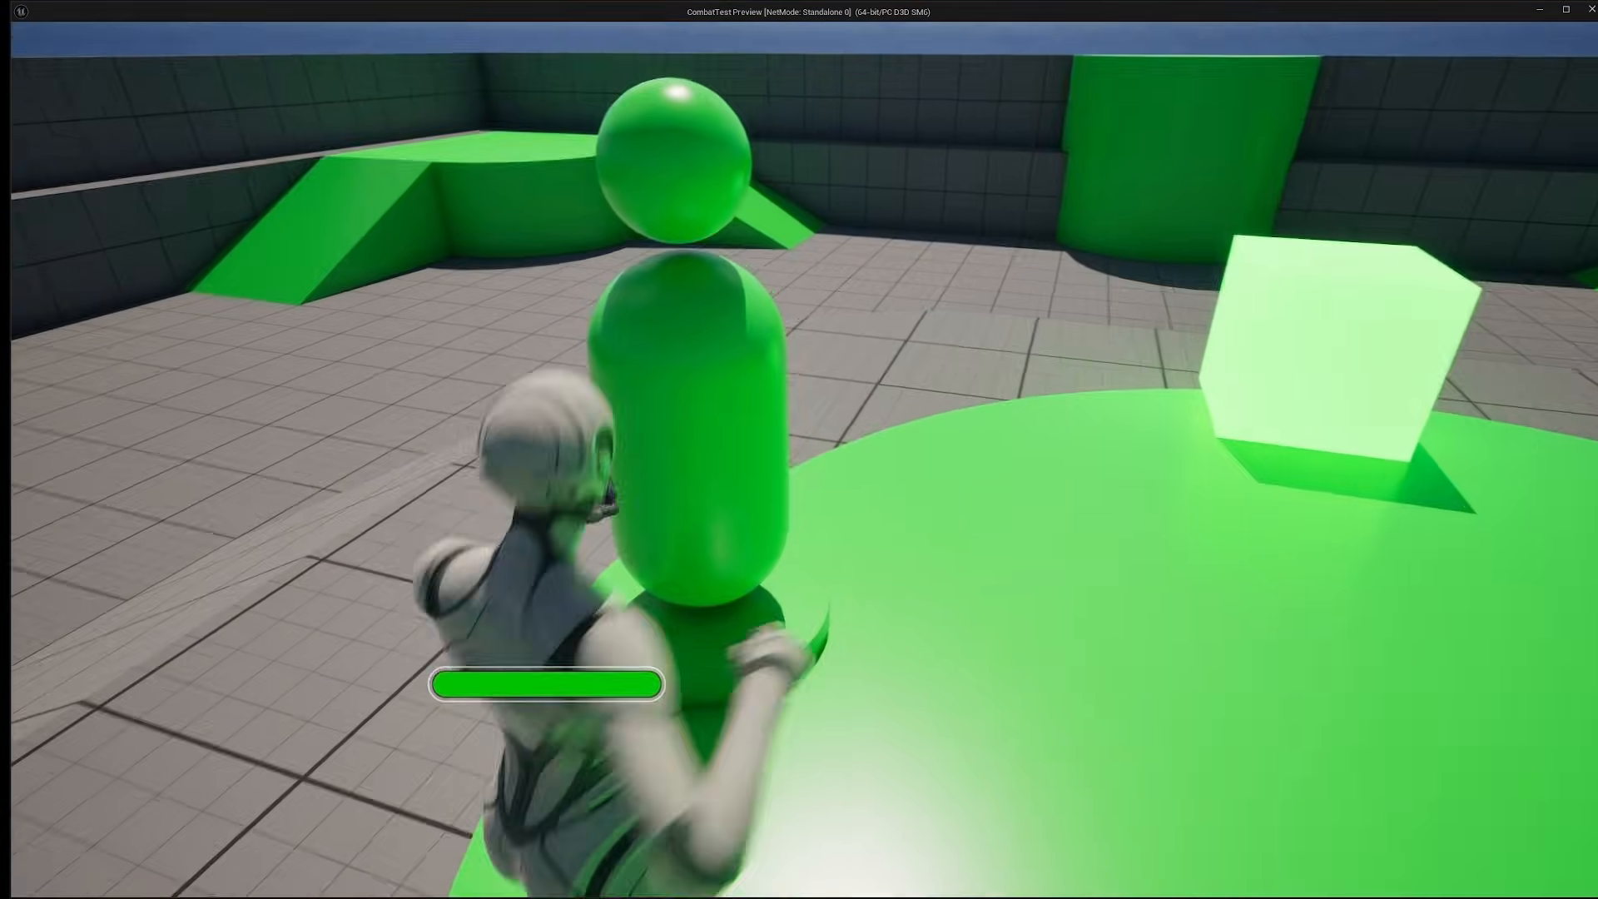
pyautogui.press('w')
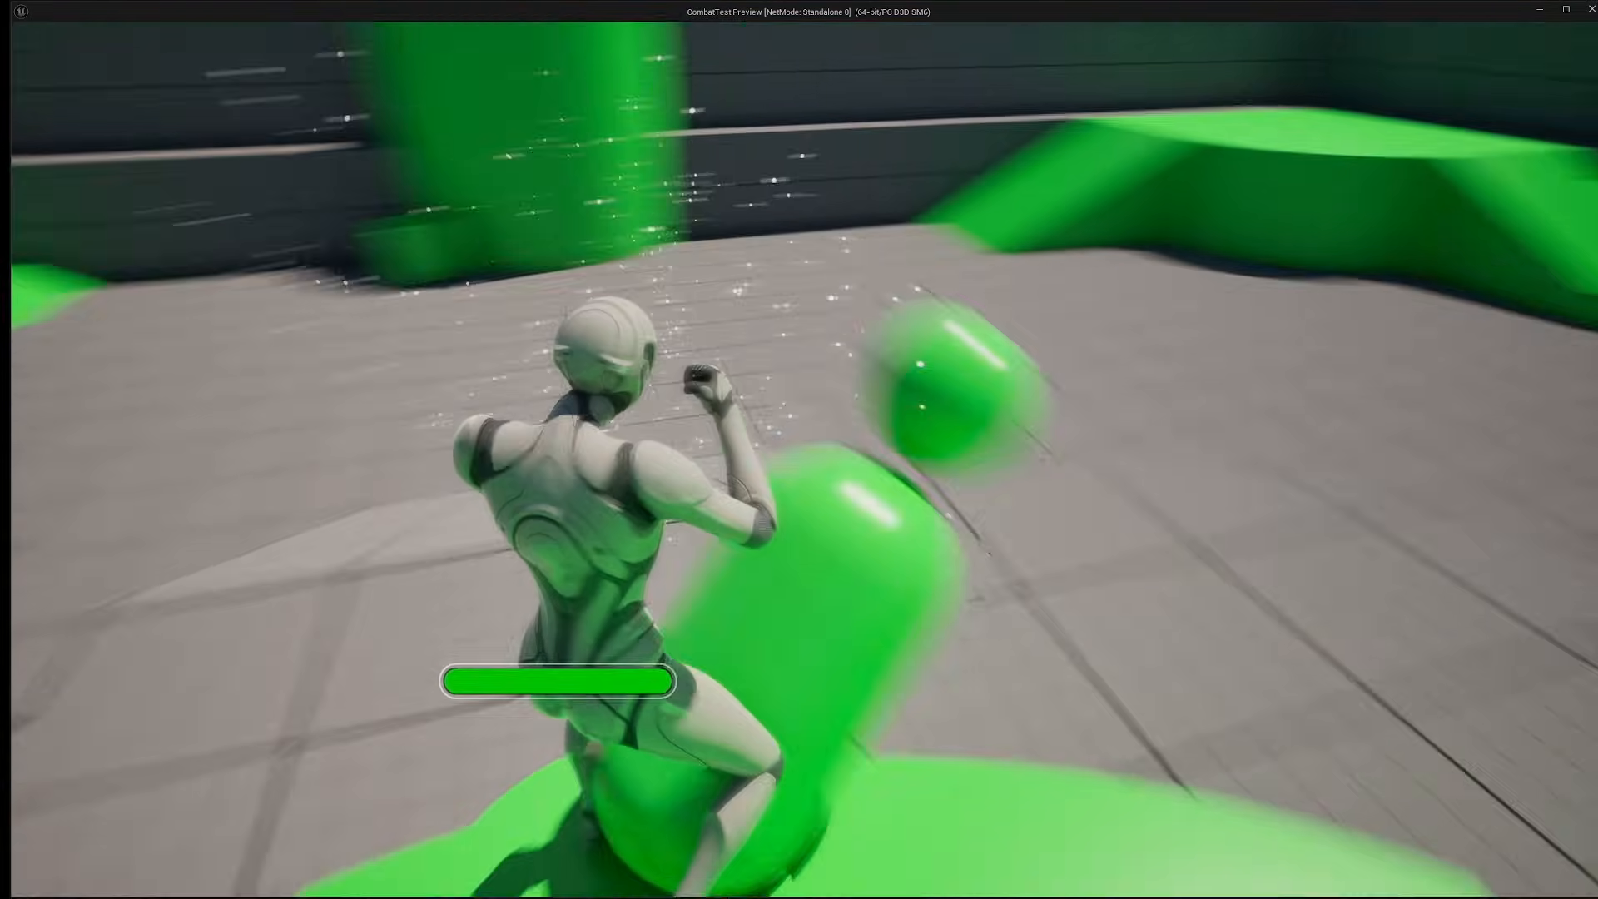
pyautogui.press('w')
pyautogui.press('w')
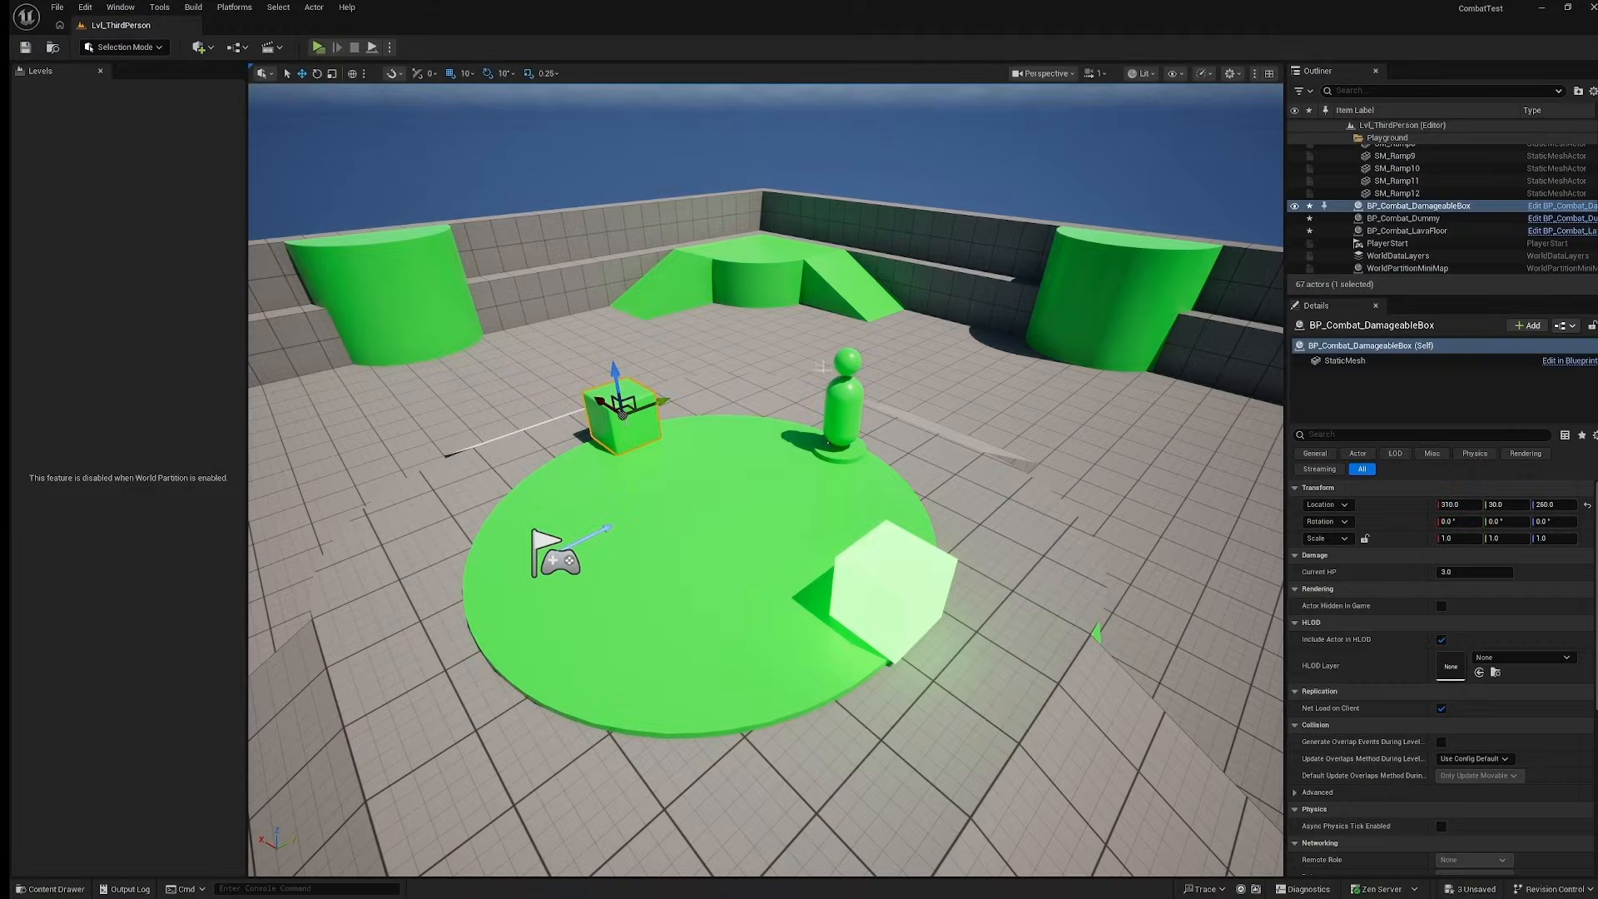
# Delete the damageable box and the dummy from the level.
pyautogui.press('Delete')
pyautogui.click(831, 402)
pyautogui.press('Delete')
# Place BP_Combat_CheckpointVolume beside the player start and adjust its scale, undoing an unwanted scaling.
pyautogui.hotkey('ctrl', 'space')
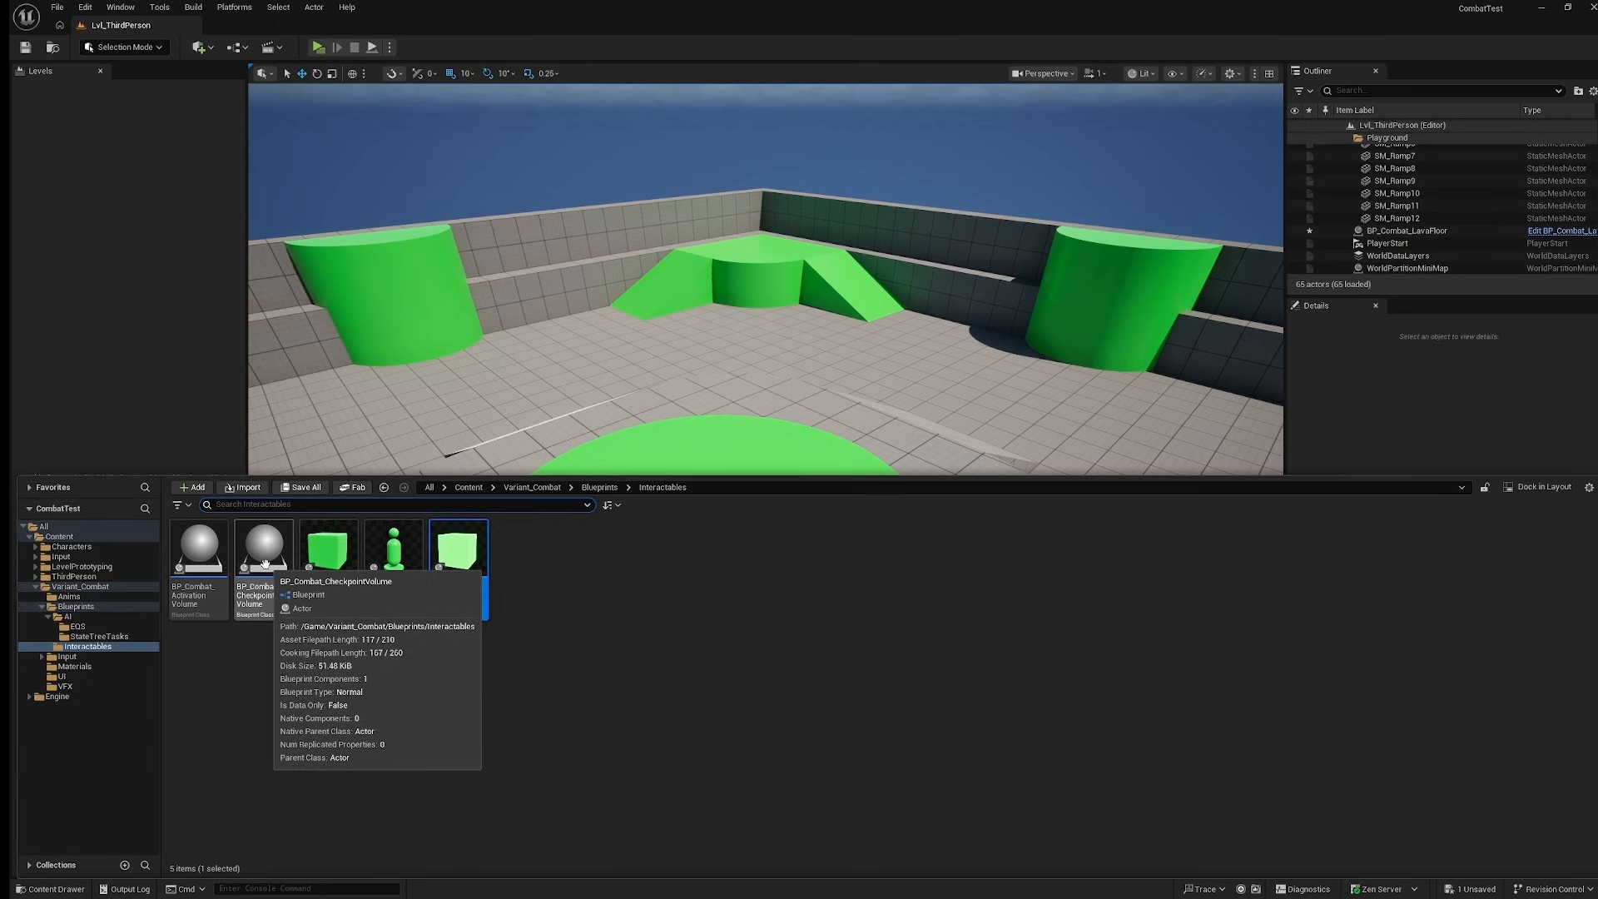
pyautogui.moveTo(265, 564); pyautogui.dragTo(510, 522)
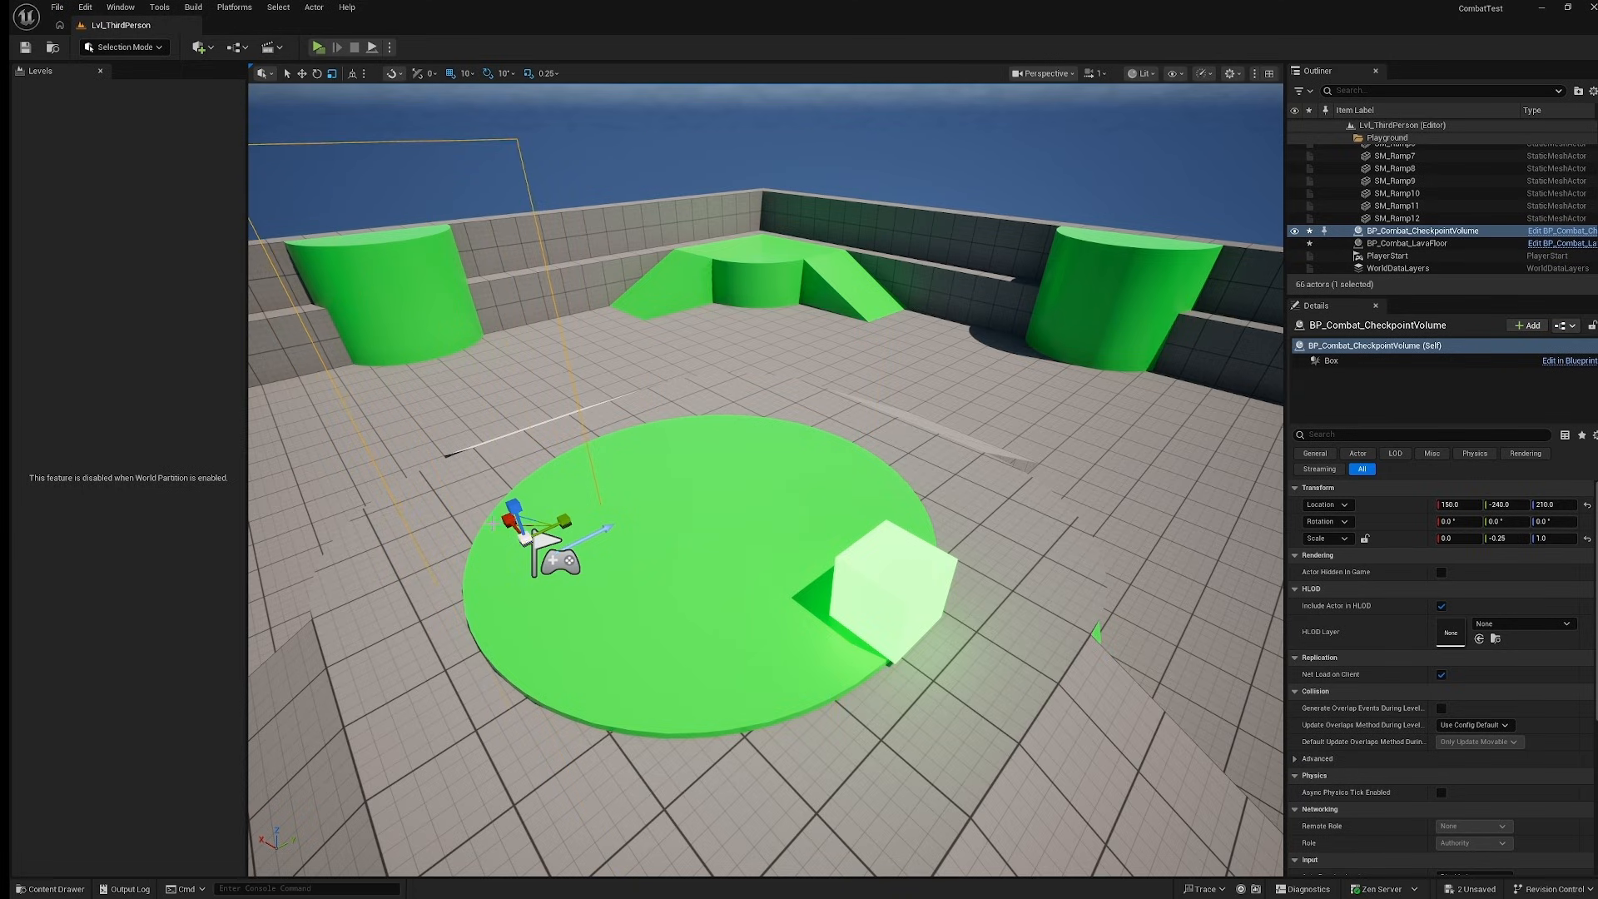
pyautogui.hotkey('ctrl', 'z')
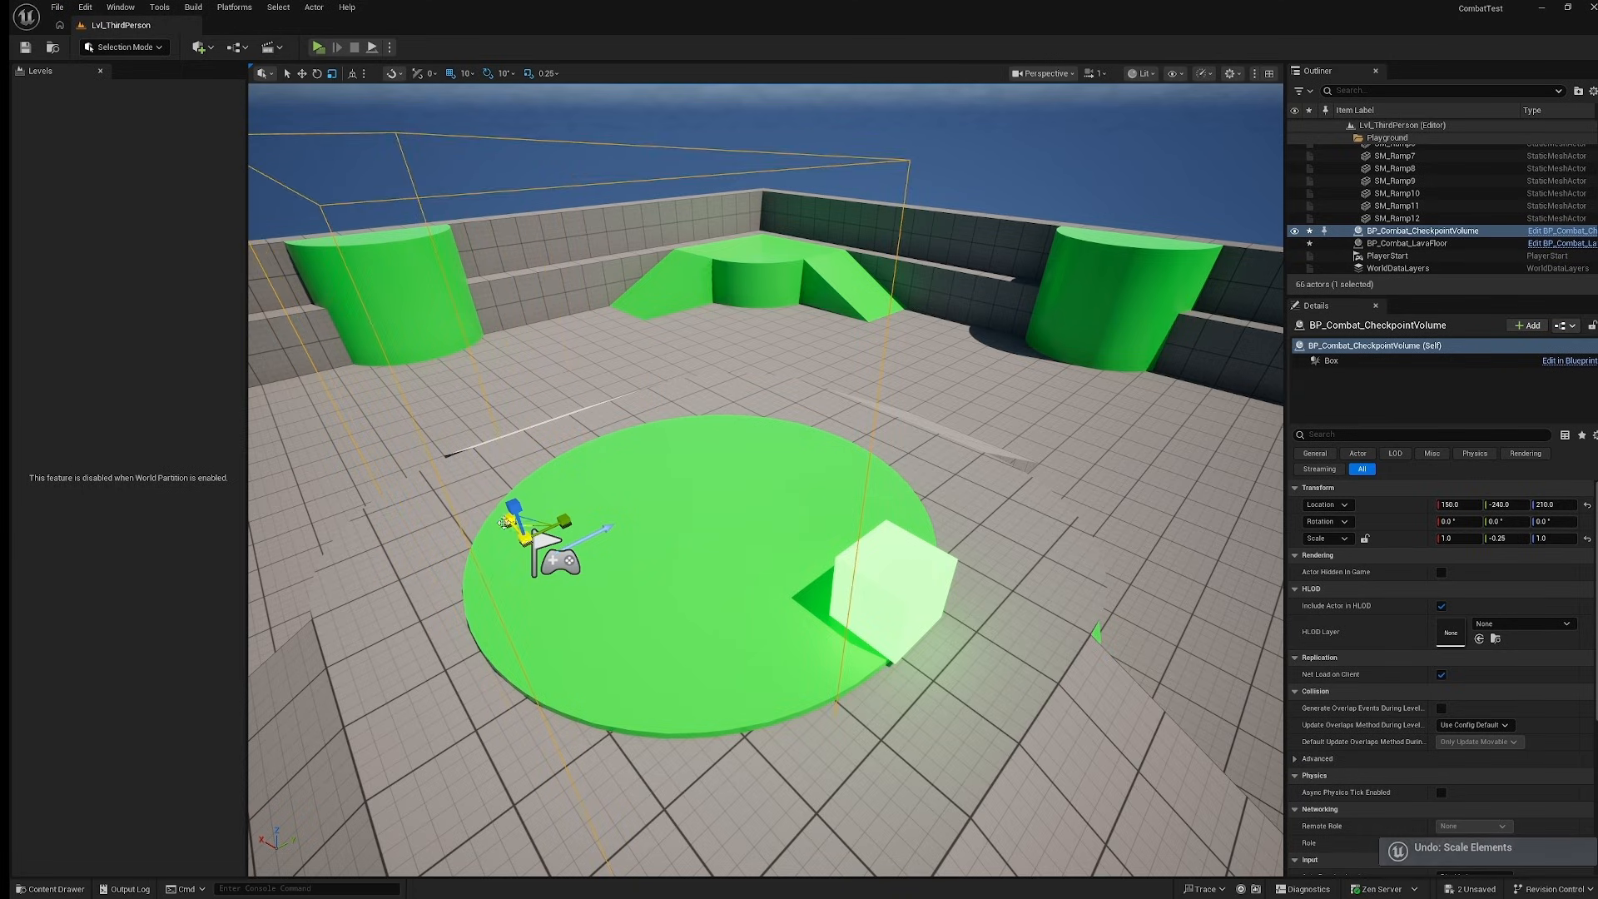
pyautogui.moveTo(505, 522); pyautogui.dragTo(837, 395)
# Play the level and run the character around the platform to test the checkpoint volume with the lava floor.
pyautogui.click(318, 48)
pyautogui.press('w')
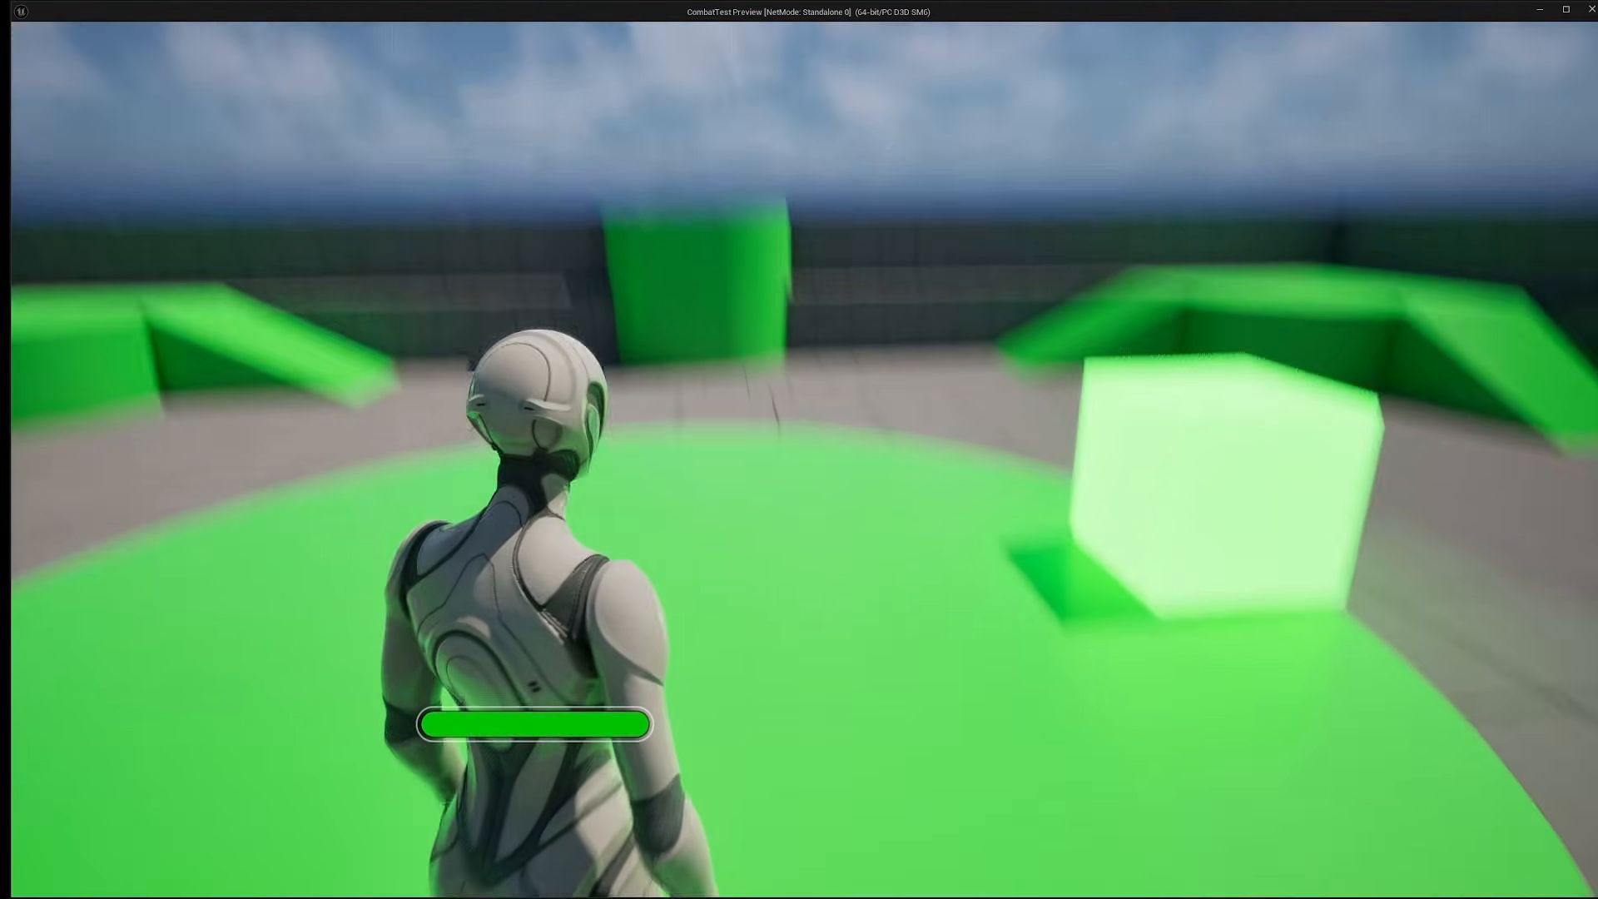
pyautogui.press('w')
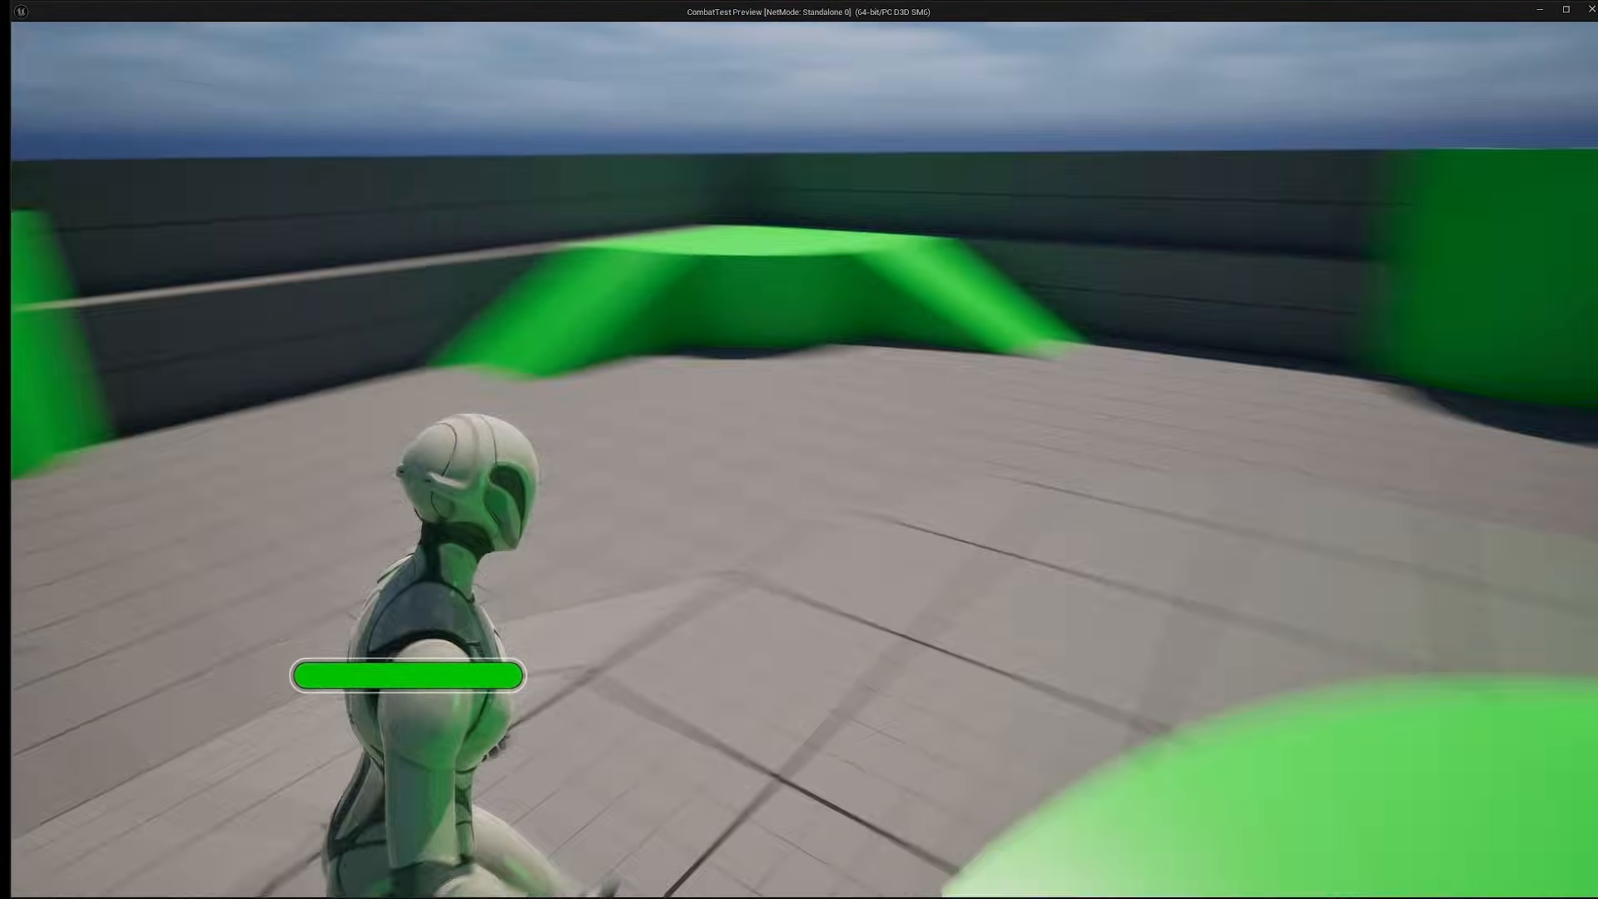
pyautogui.press('w')
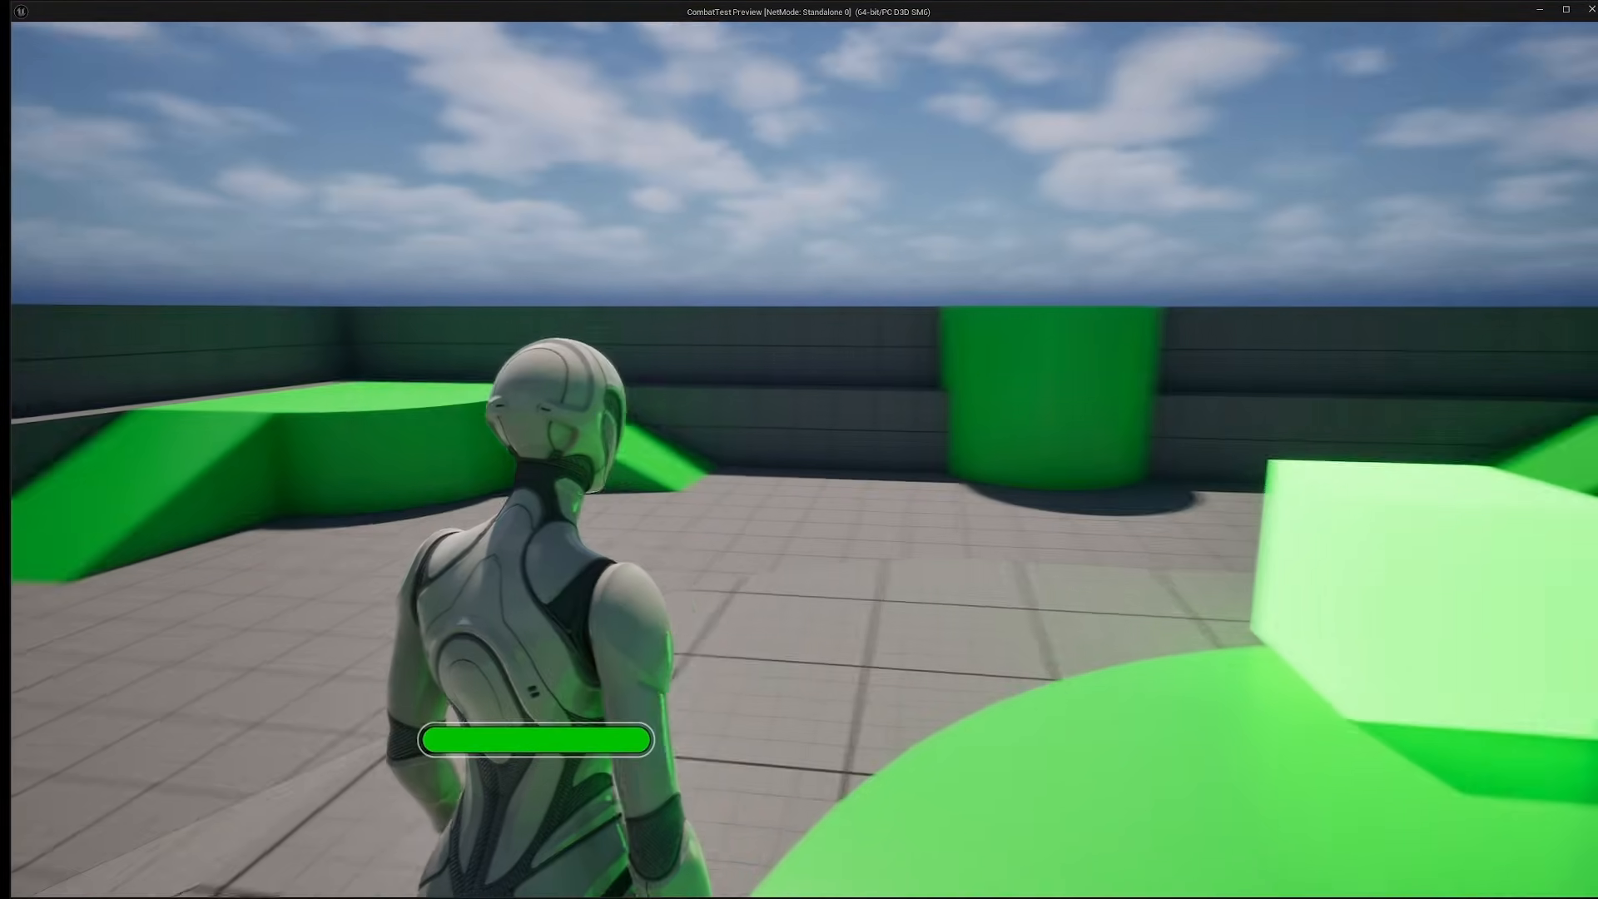
pyautogui.press('w')
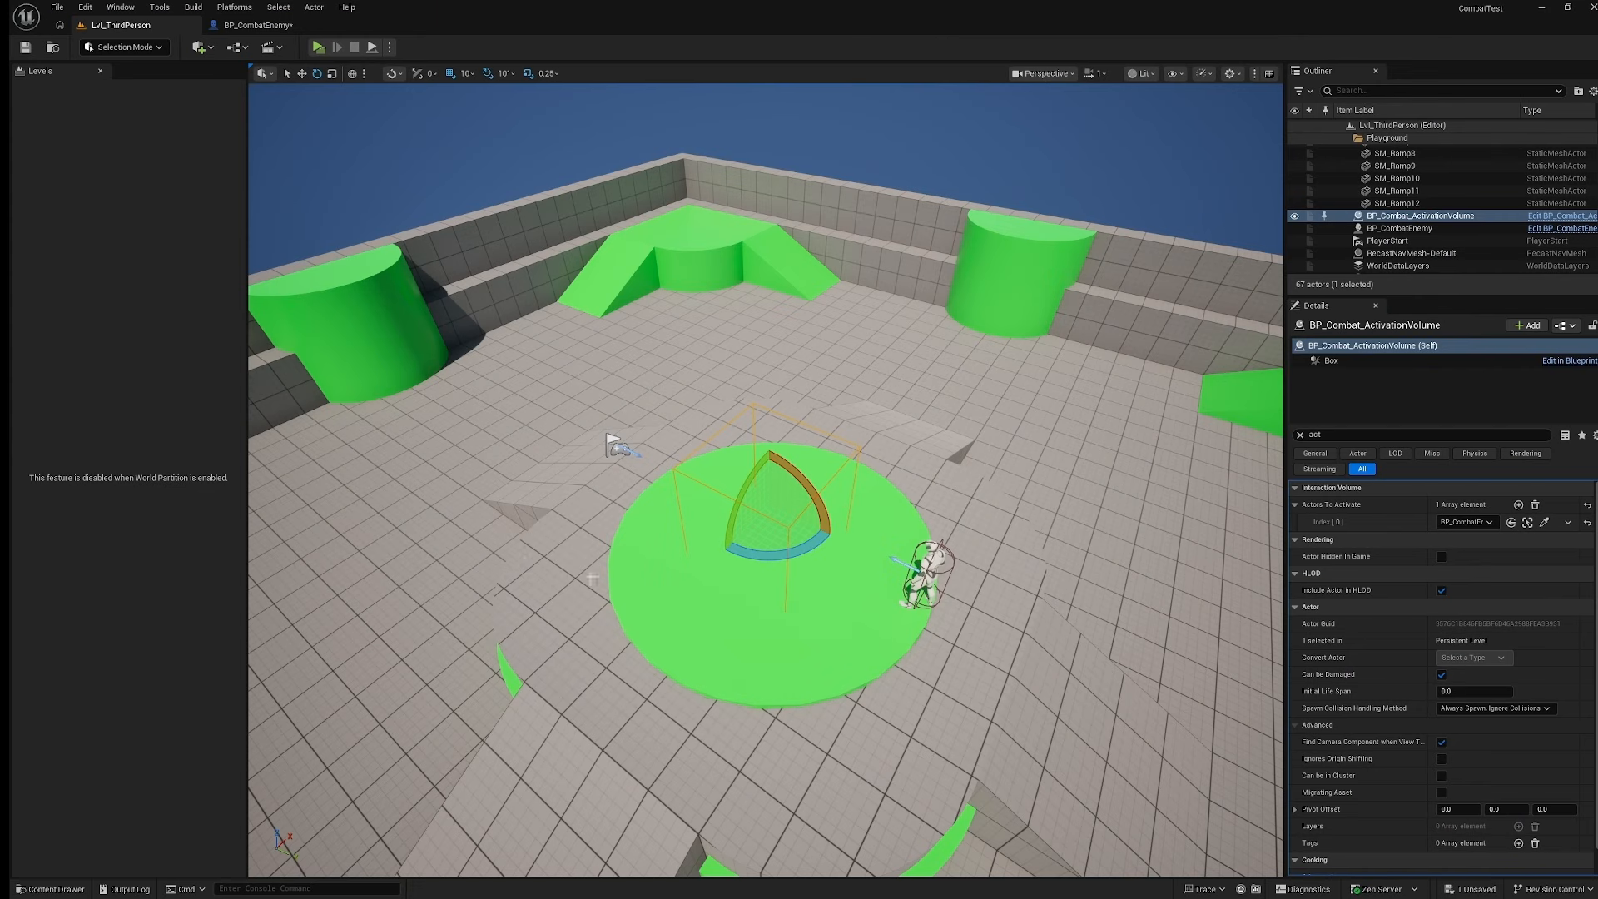
# Review the enemy beside the activation volume and the Activate Interaction event in BP_CombatEnemy, and start playing the level.
pyautogui.moveTo(600, 572); pyautogui.dragTo(848, 538, button='right')
pyautogui.press('a')
pyautogui.press('d')
pyautogui.press('w')
pyautogui.press('a')
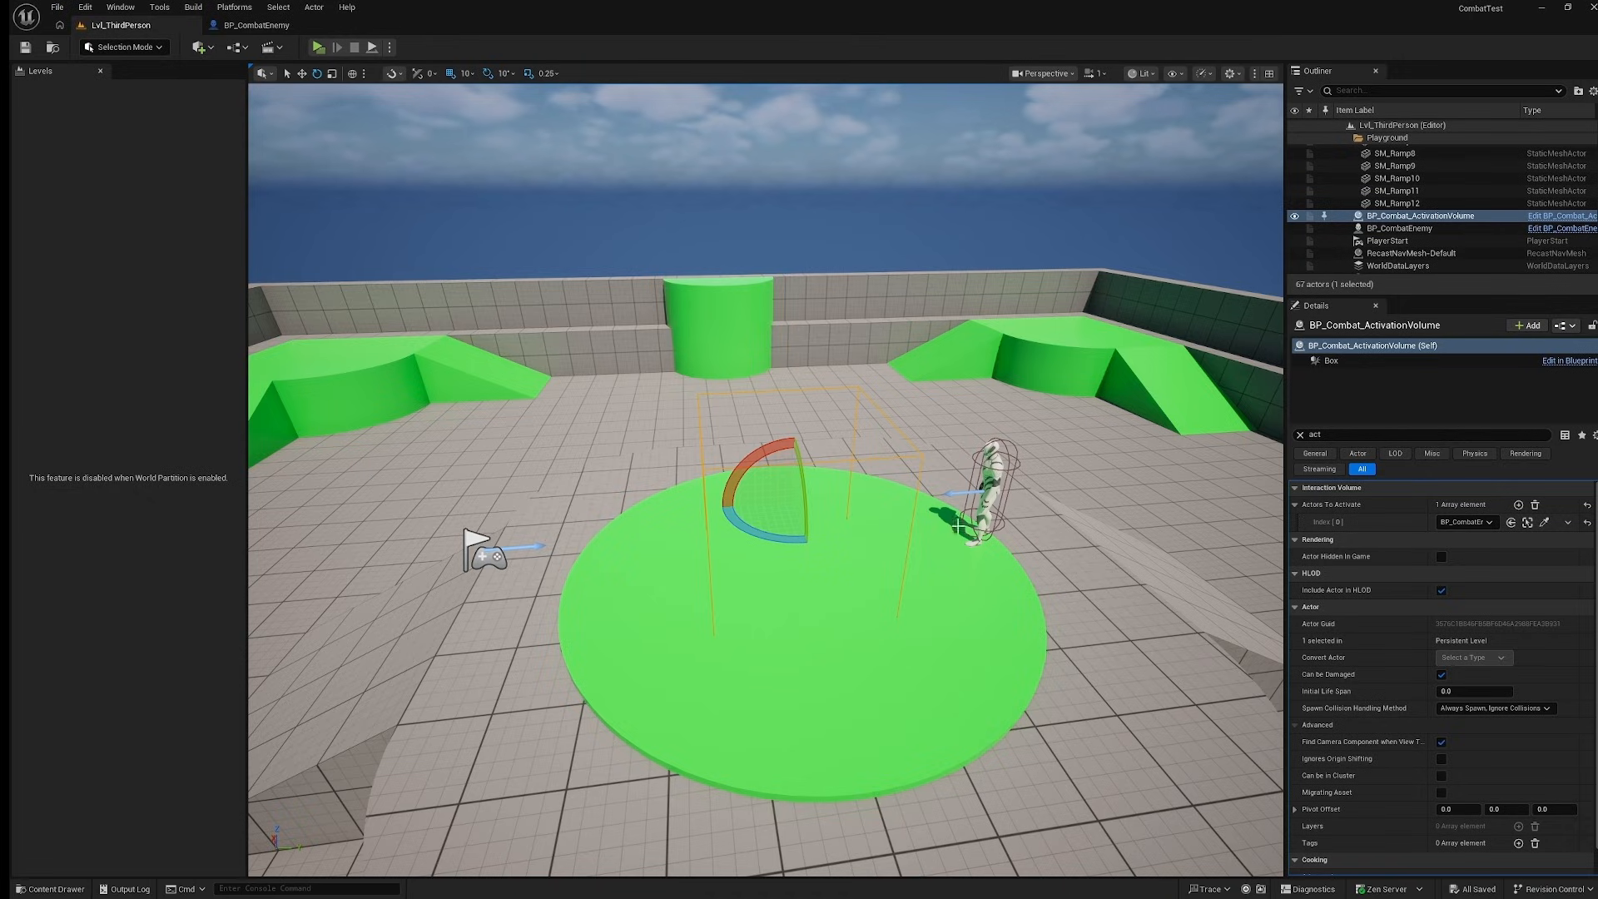
pyautogui.click(990, 483)
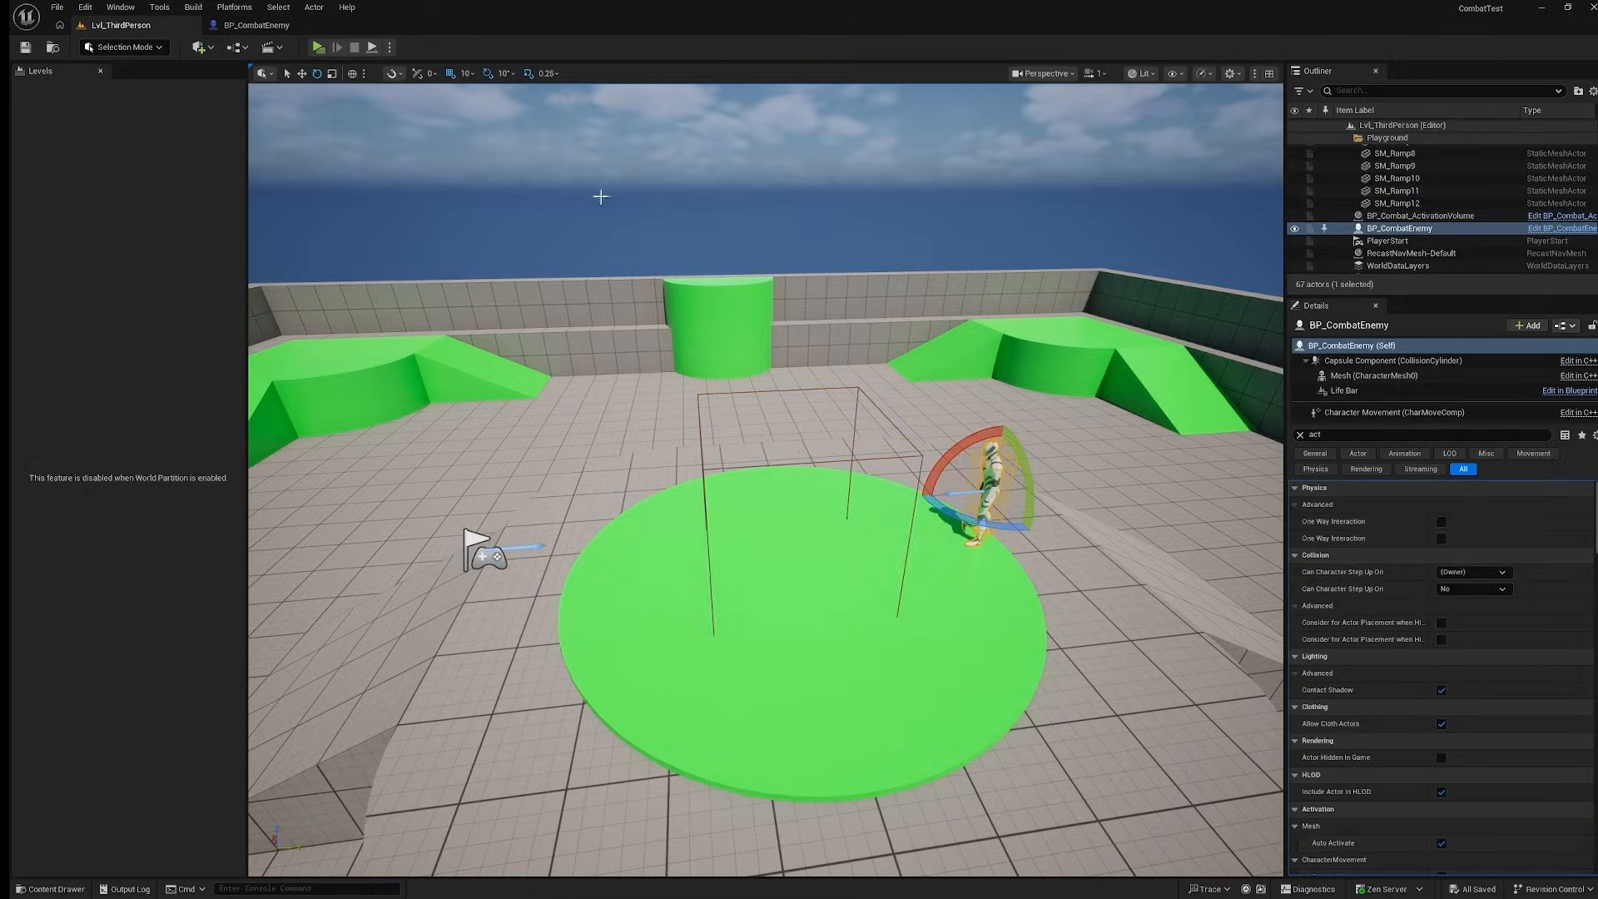
pyautogui.click(257, 26)
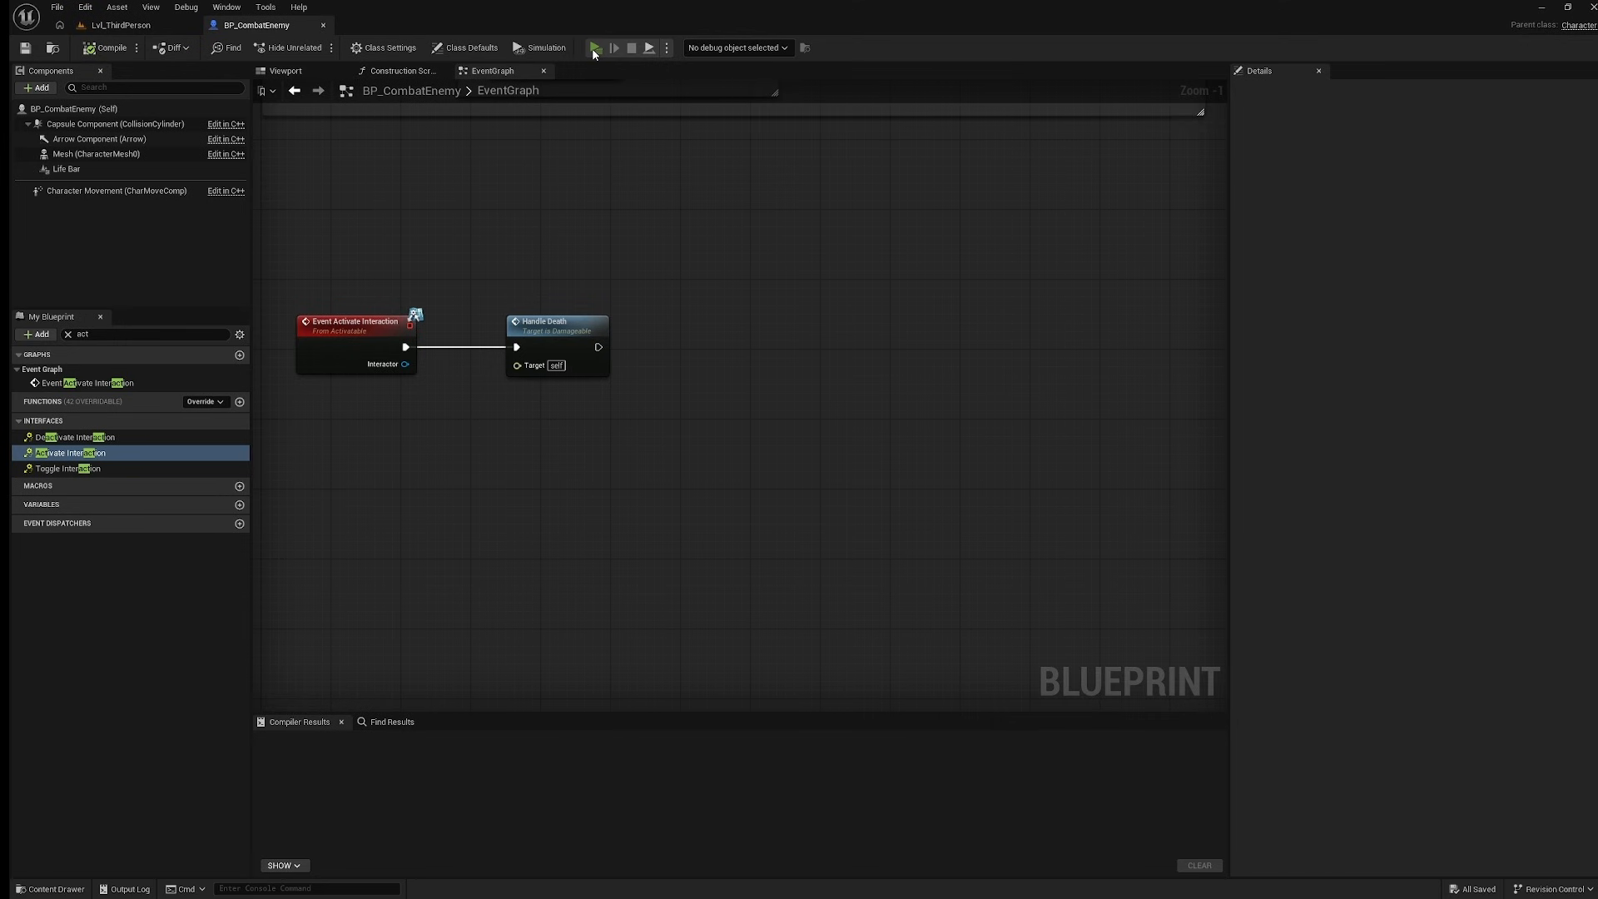
pyautogui.click(595, 48)
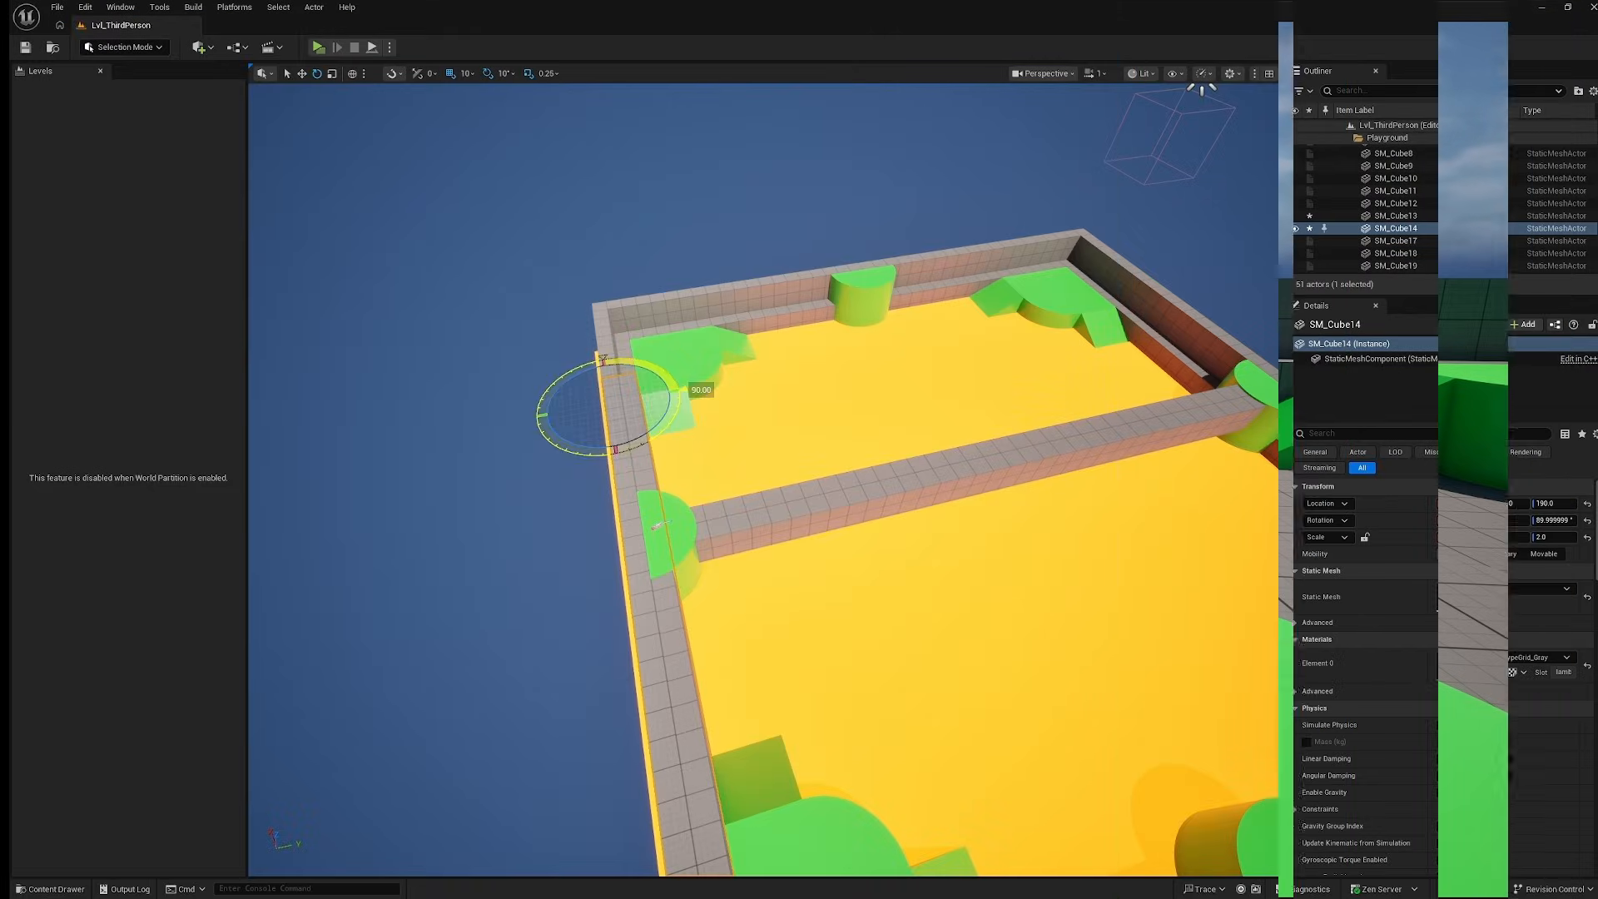
# Move the rotated wall SM_Cube14 to location 1740, -100, 190 so that it crosses the existing dividing wall.
pyautogui.press('w')
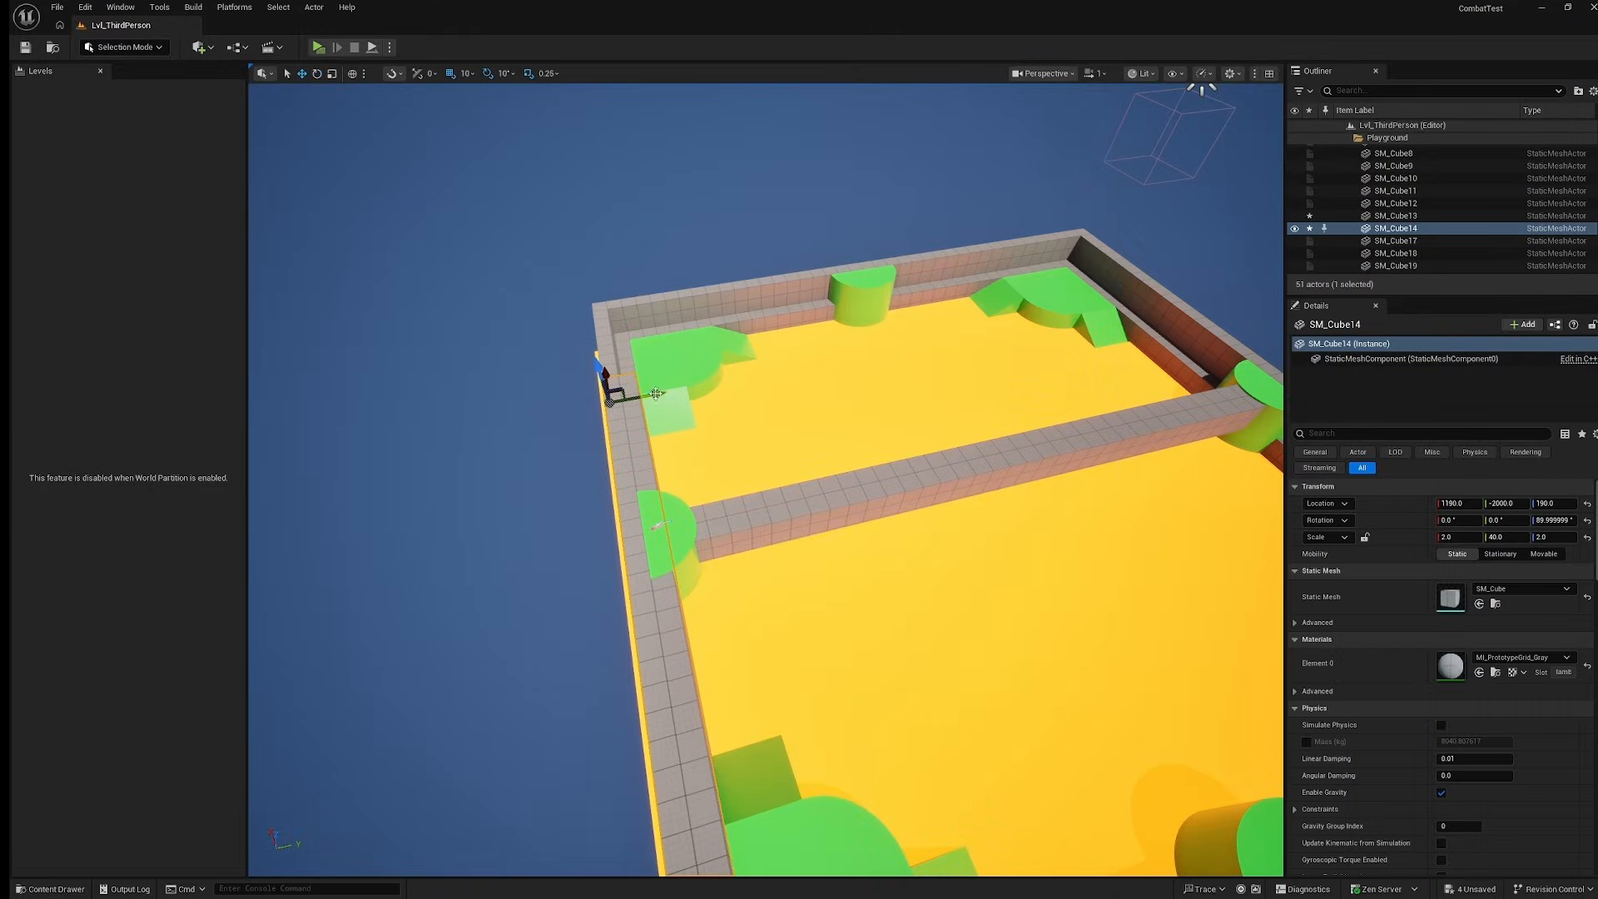
pyautogui.moveTo(644, 383)
pyautogui.mouseDown(button='right')
pyautogui.moveTo(533, 391)
pyautogui.moveTo(657, 389)
pyautogui.mouseUp(button='right')
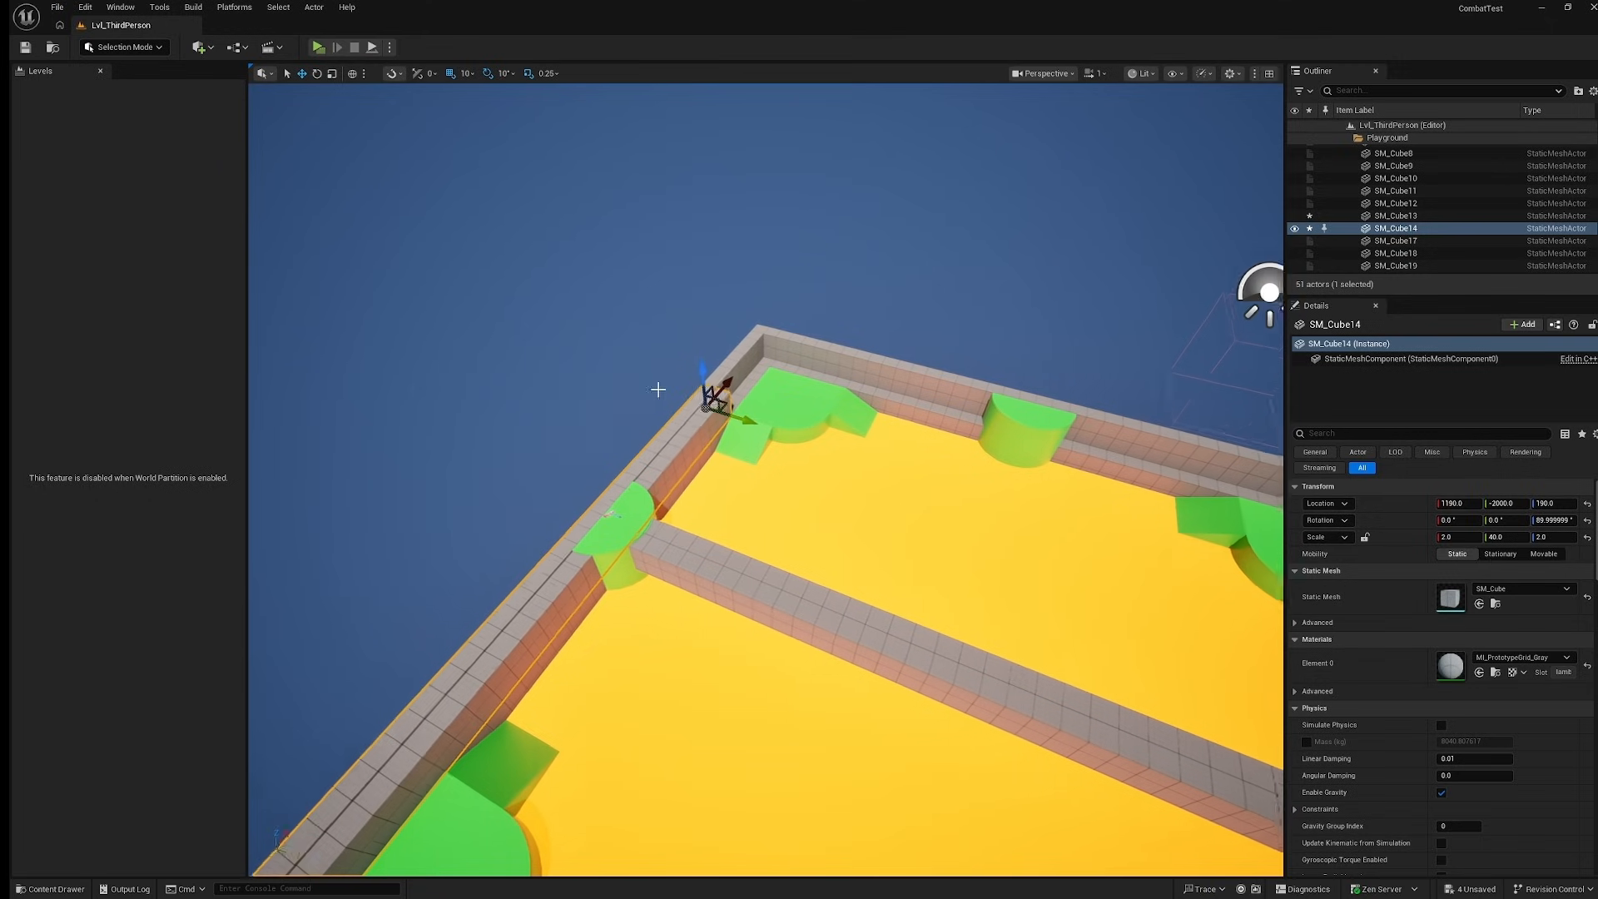
pyautogui.moveTo(712, 403); pyautogui.dragTo(1015, 435)
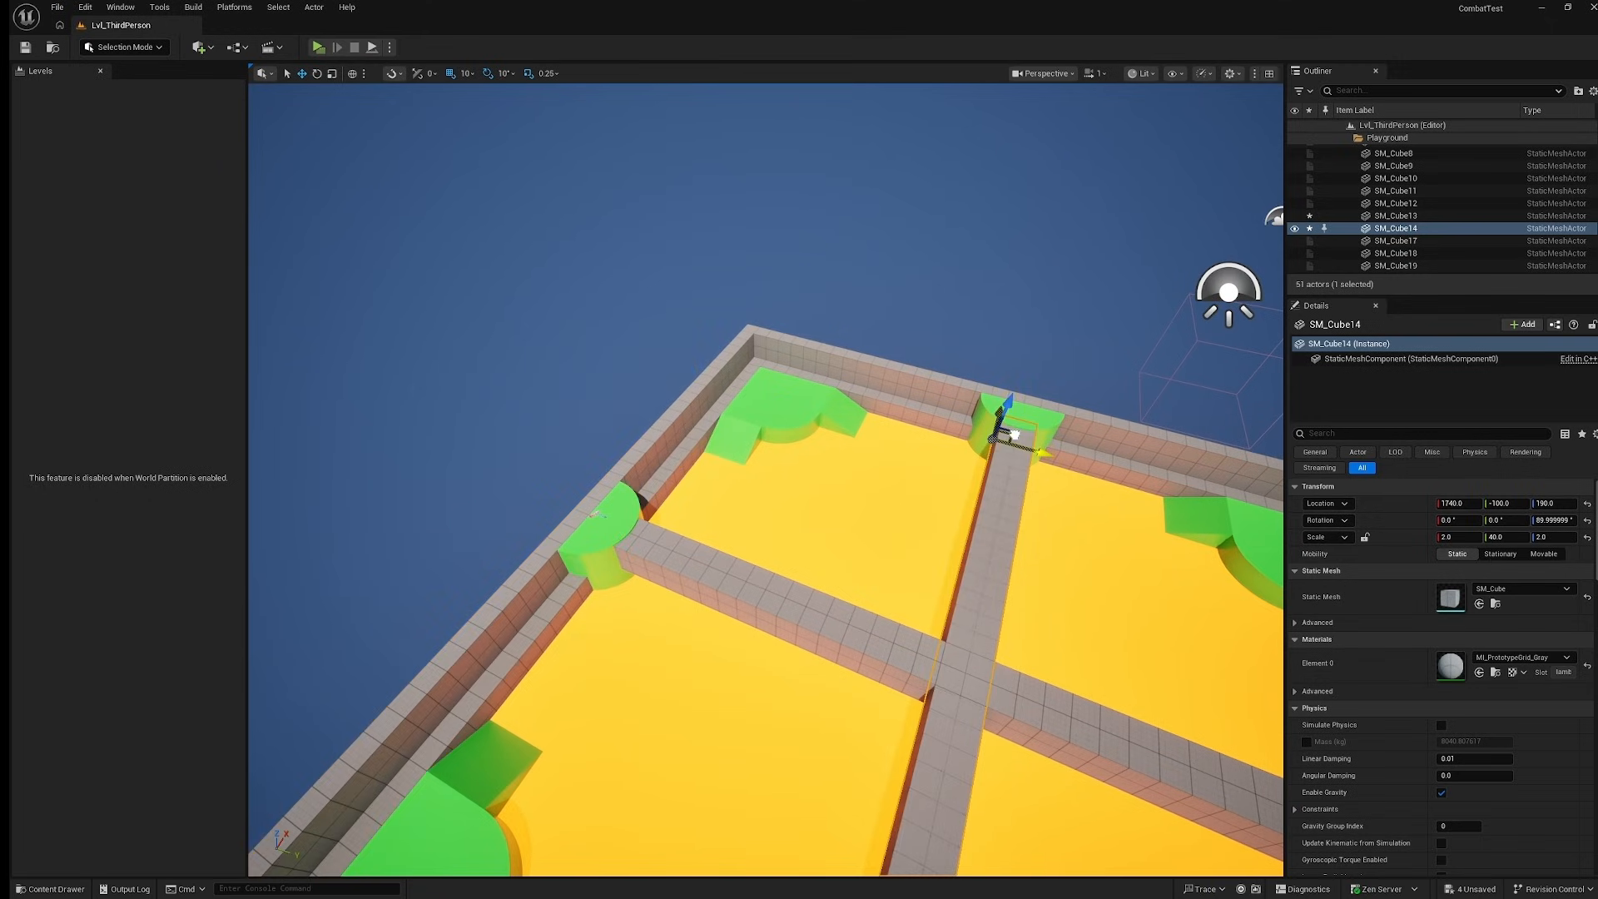
pyautogui.moveTo(1015, 435); pyautogui.dragTo(1103, 462, button='right')
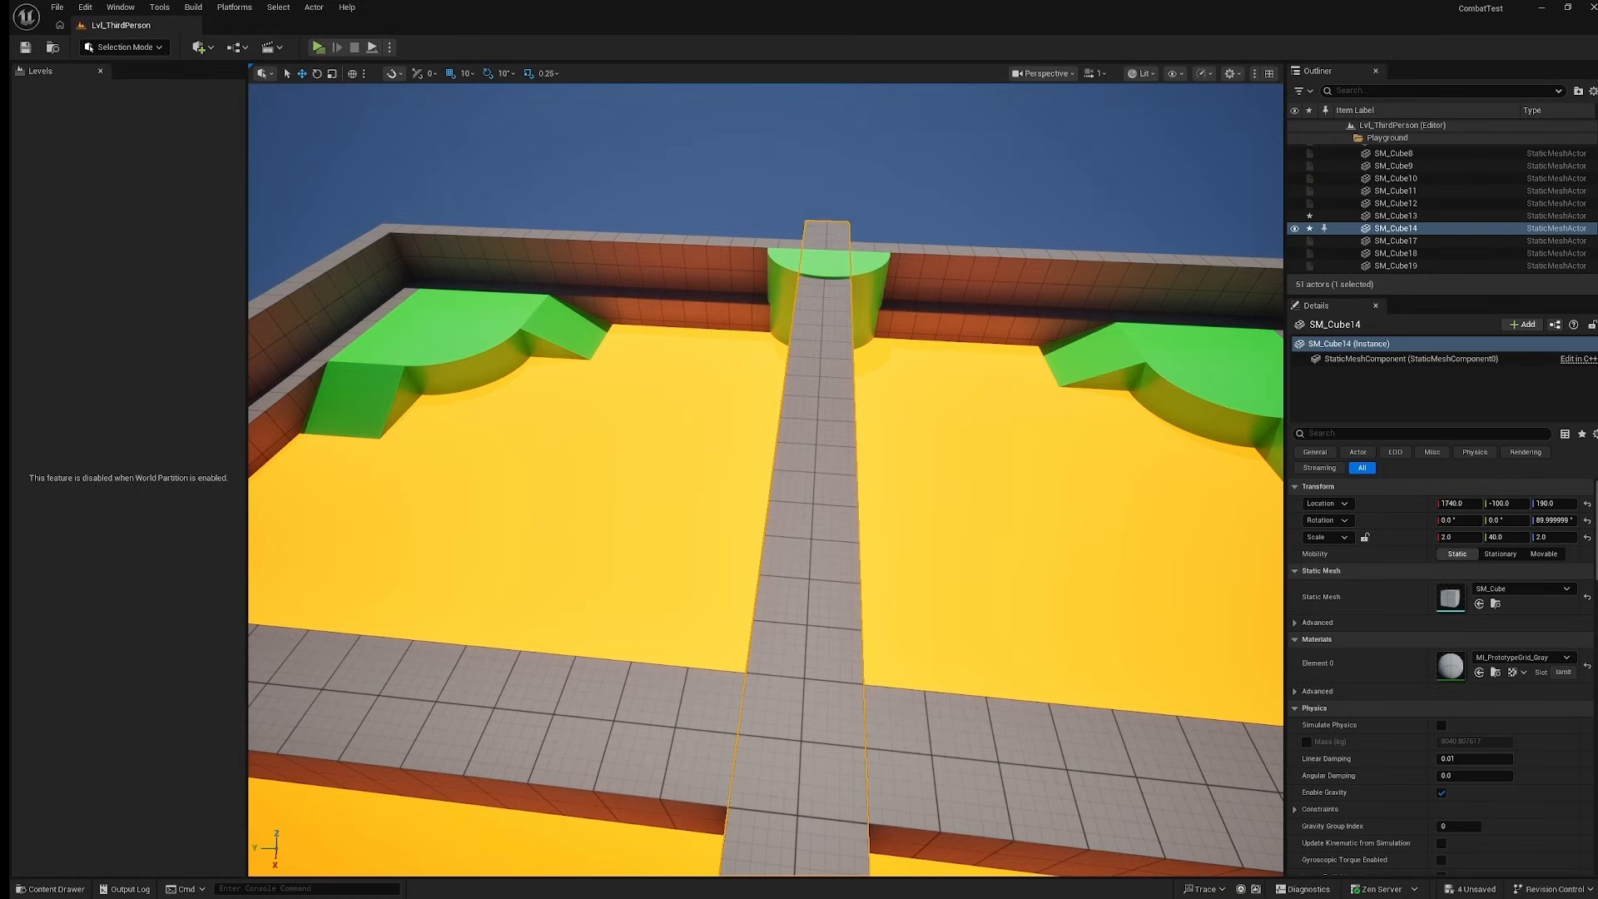
# Shorten the crossing wall SM_Cube14 to a Y scale of 35.75 and save the level.
pyautogui.moveTo(966, 491)
pyautogui.mouseDown(button='right')
pyautogui.moveTo(1149, 474)
pyautogui.moveTo(1107, 458)
pyautogui.moveTo(965, 491)
pyautogui.mouseUp(button='right')
pyautogui.press('r')
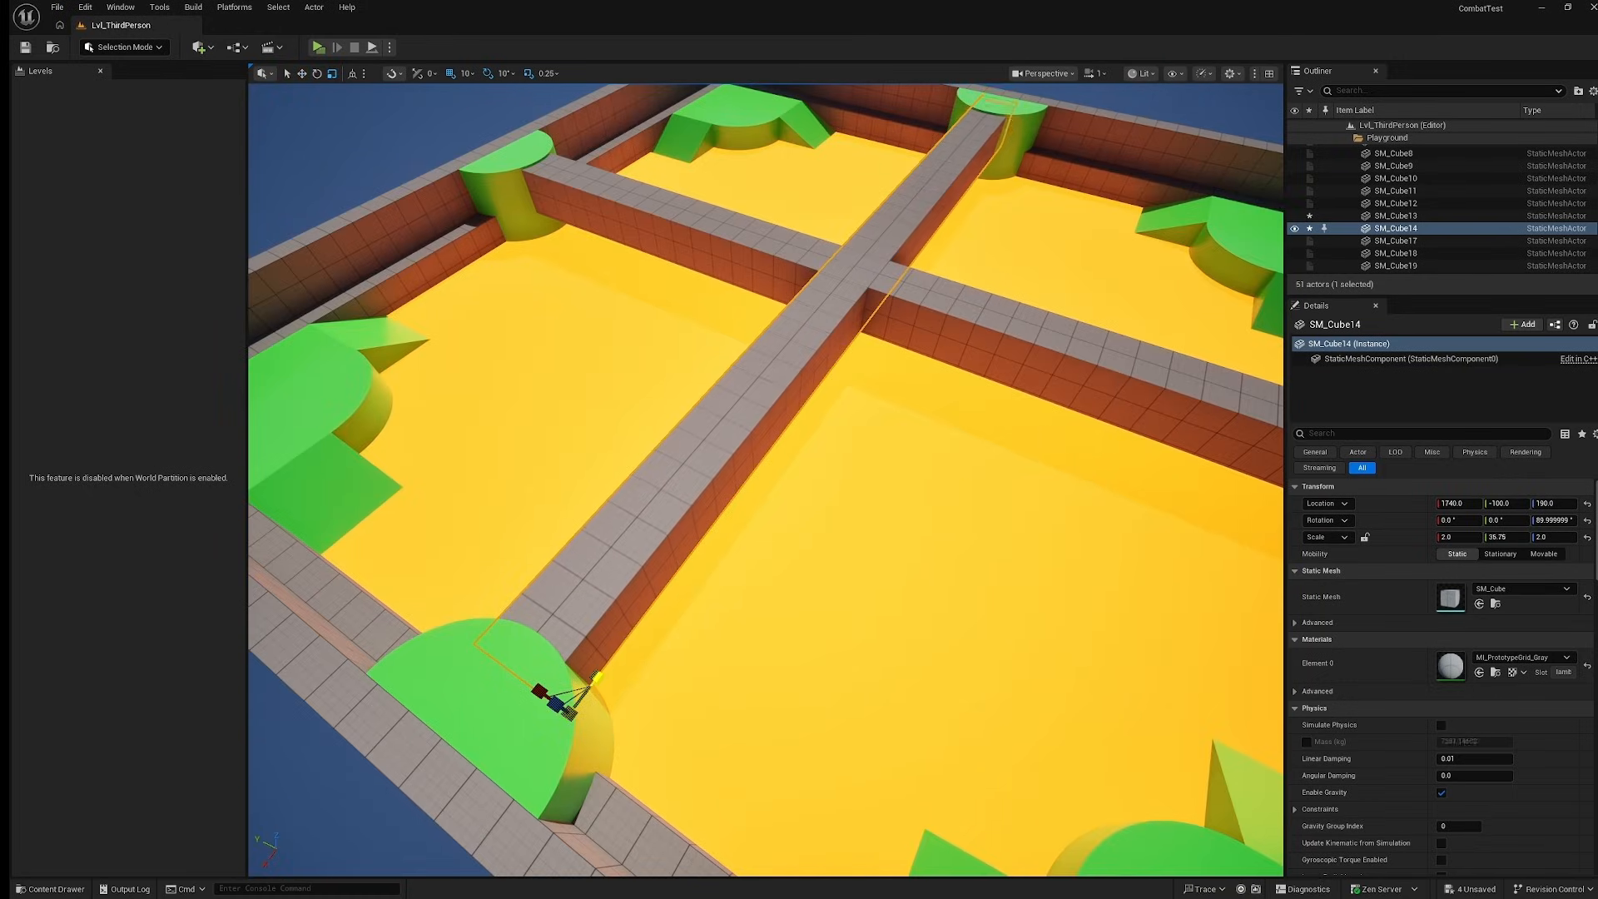
pyautogui.press('Escape')
pyautogui.hotkey('ctrl', 's')
# Lower both crossing walls, SM_Cube13 and SM_Cube14, together to a Z location of 170.
pyautogui.moveTo(834, 425); pyautogui.dragTo(866, 317, button='right')
pyautogui.moveTo(866, 450); pyautogui.dragTo(932, 491, button='right')
pyautogui.click(762, 504)
pyautogui.keyDown('shift'); pyautogui.click(946, 493); pyautogui.keyUp('shift')
pyautogui.press('w')
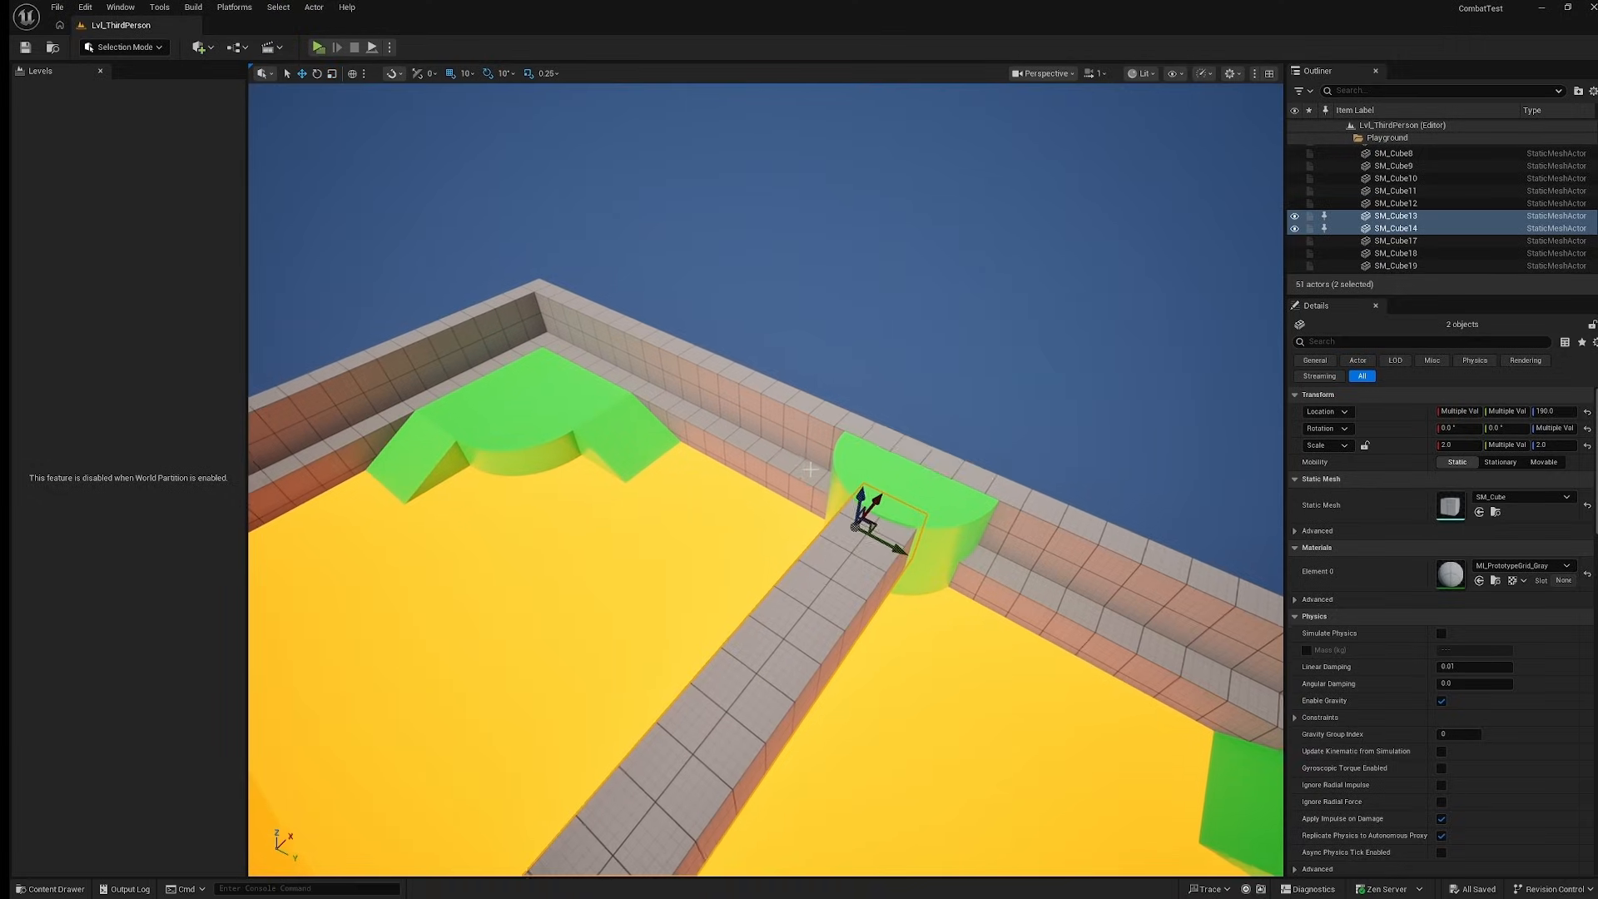
pyautogui.moveTo(863, 493); pyautogui.dragTo(863, 501)
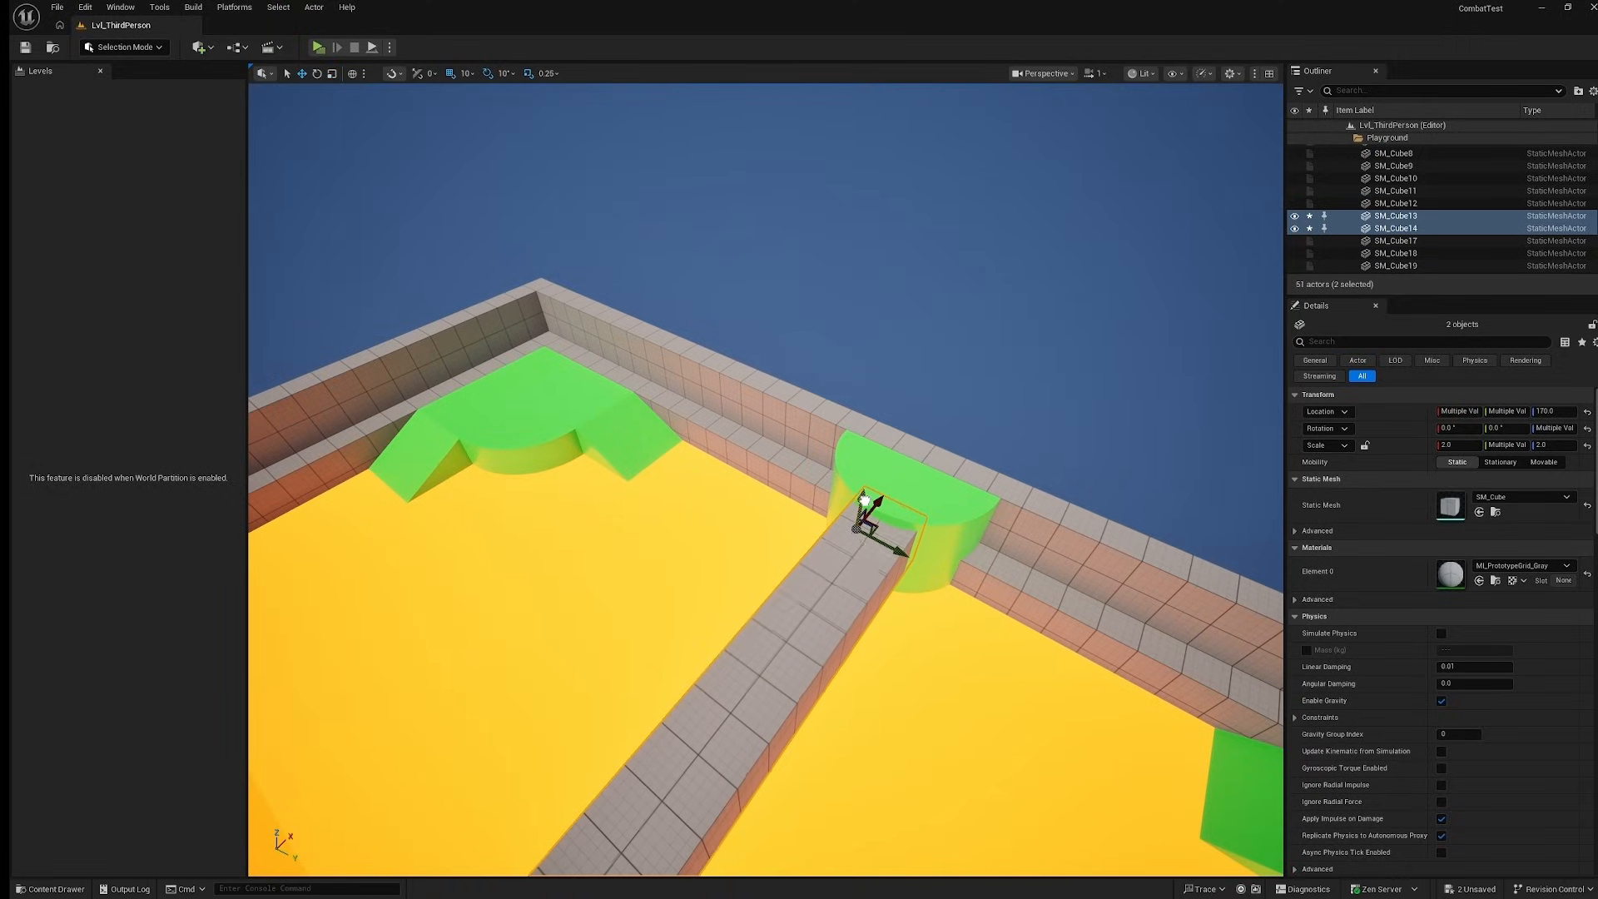
pyautogui.moveTo(979, 415); pyautogui.dragTo(911, 420, button='right')
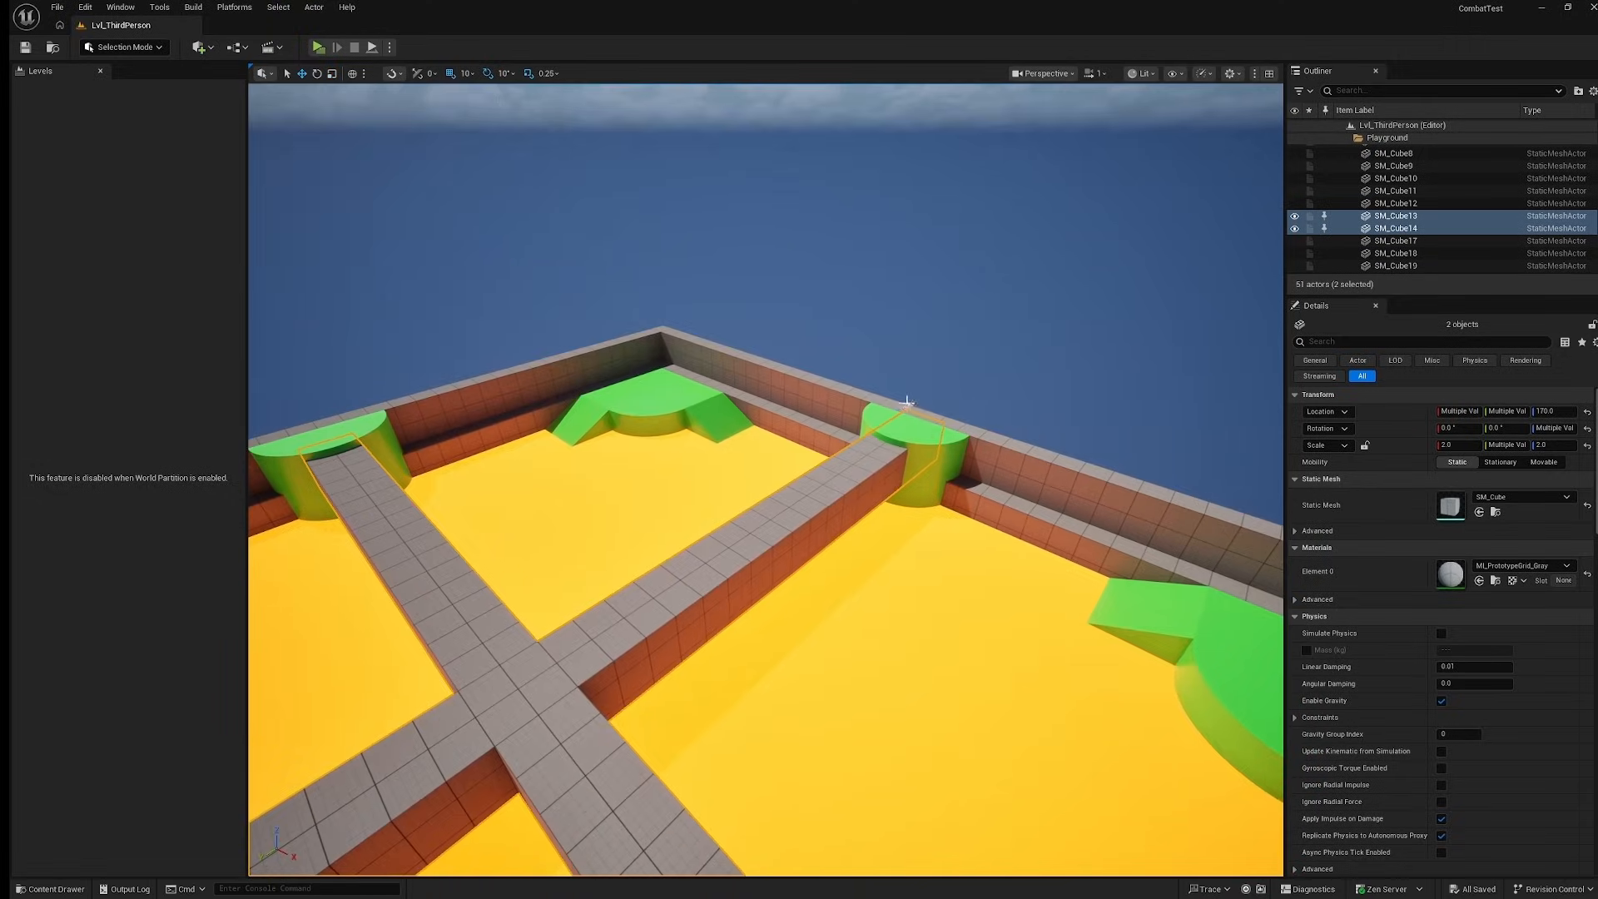
# Nudge the player start slightly along its green platform toward the crossing walls.
pyautogui.click(908, 410)
pyautogui.press('f')
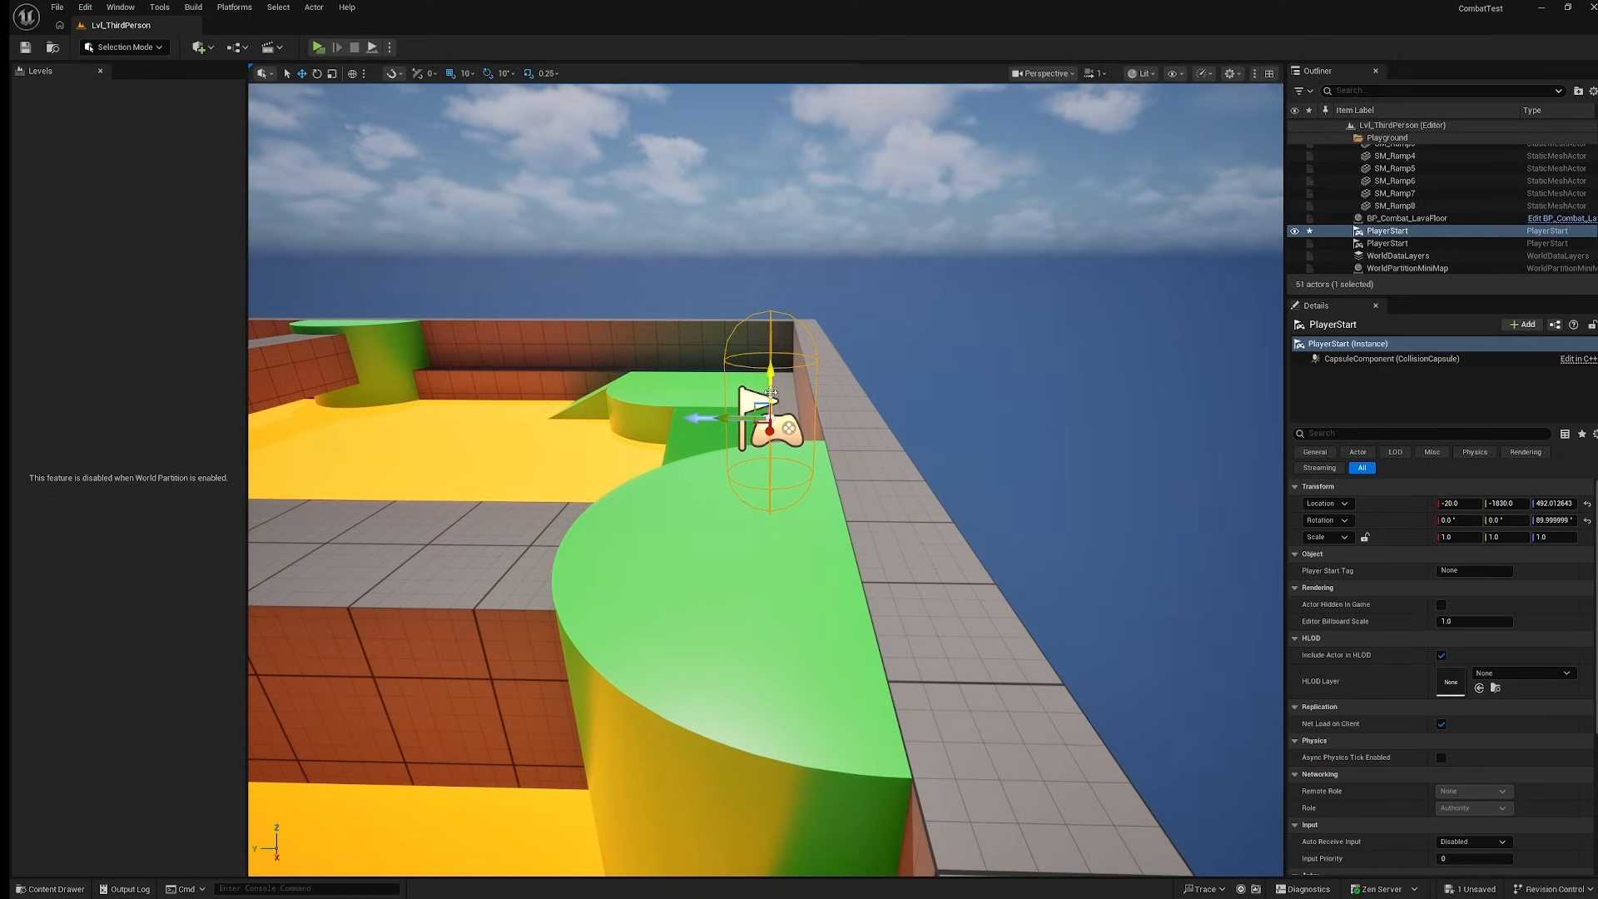
pyautogui.moveTo(710, 419); pyautogui.dragTo(698, 420)
# Place BP_Combat_EnemySpawner on the wall at -1500, 0, 370 with initial spawn delay 2, spawn count 3 and respawn delay 2.
pyautogui.moveTo(743, 447)
pyautogui.mouseDown(button='right')
pyautogui.moveTo(699, 453)
pyautogui.moveTo(720, 466)
pyautogui.moveTo(742, 447)
pyautogui.mouseUp(button='right')
pyautogui.hotkey('ctrl', 'space')
pyautogui.click(516, 642)
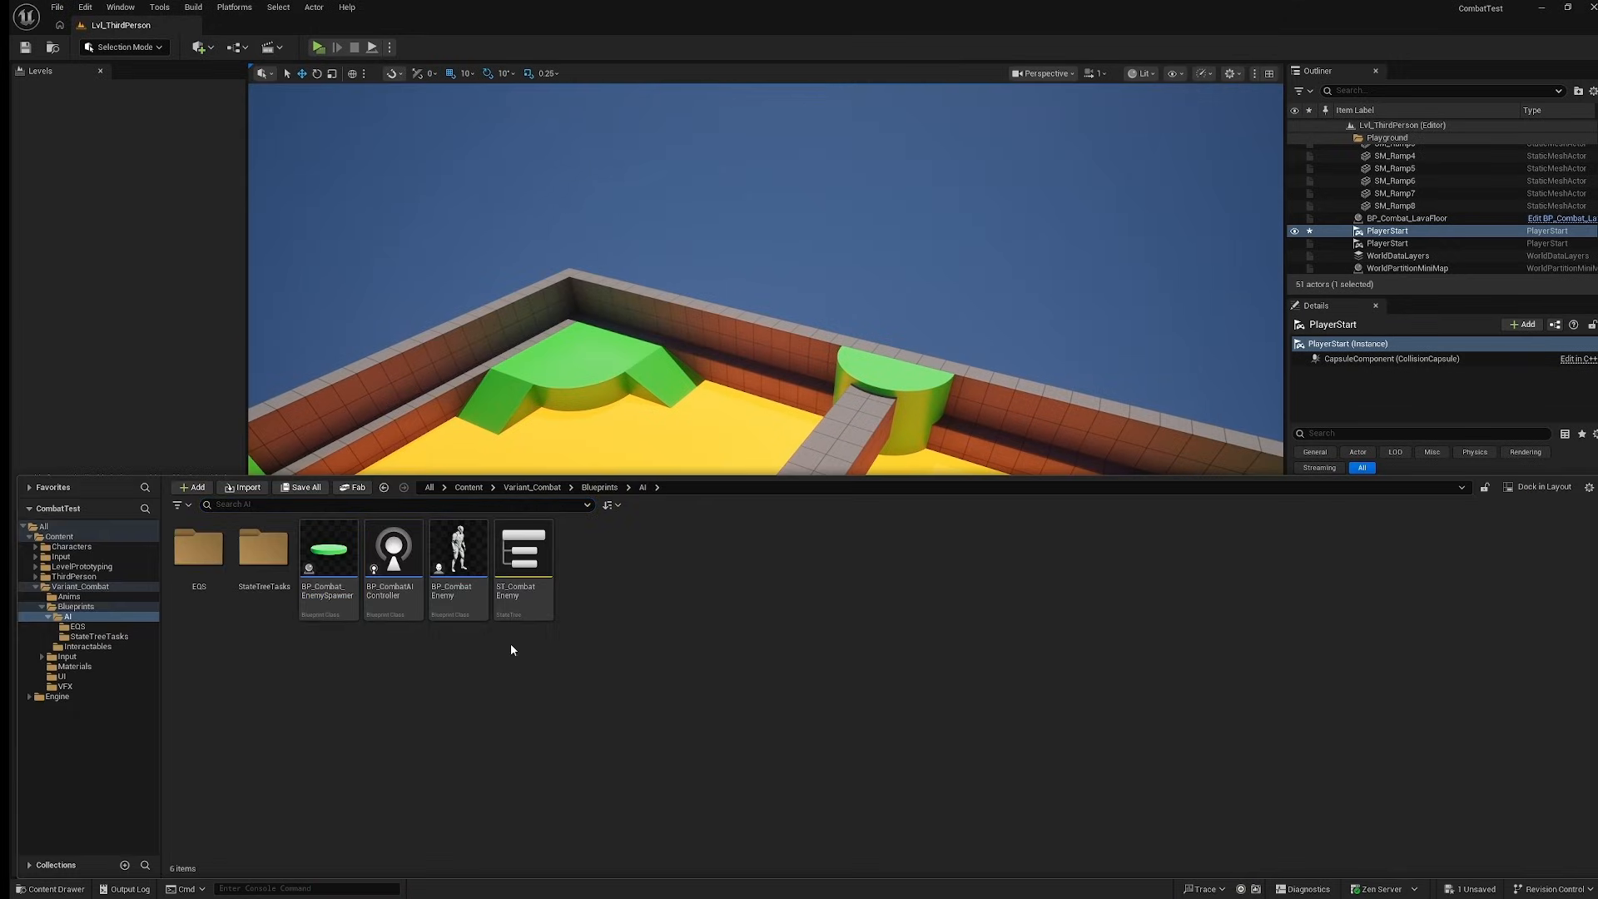
pyautogui.moveTo(328, 566); pyautogui.dragTo(866, 394)
pyautogui.press('f')
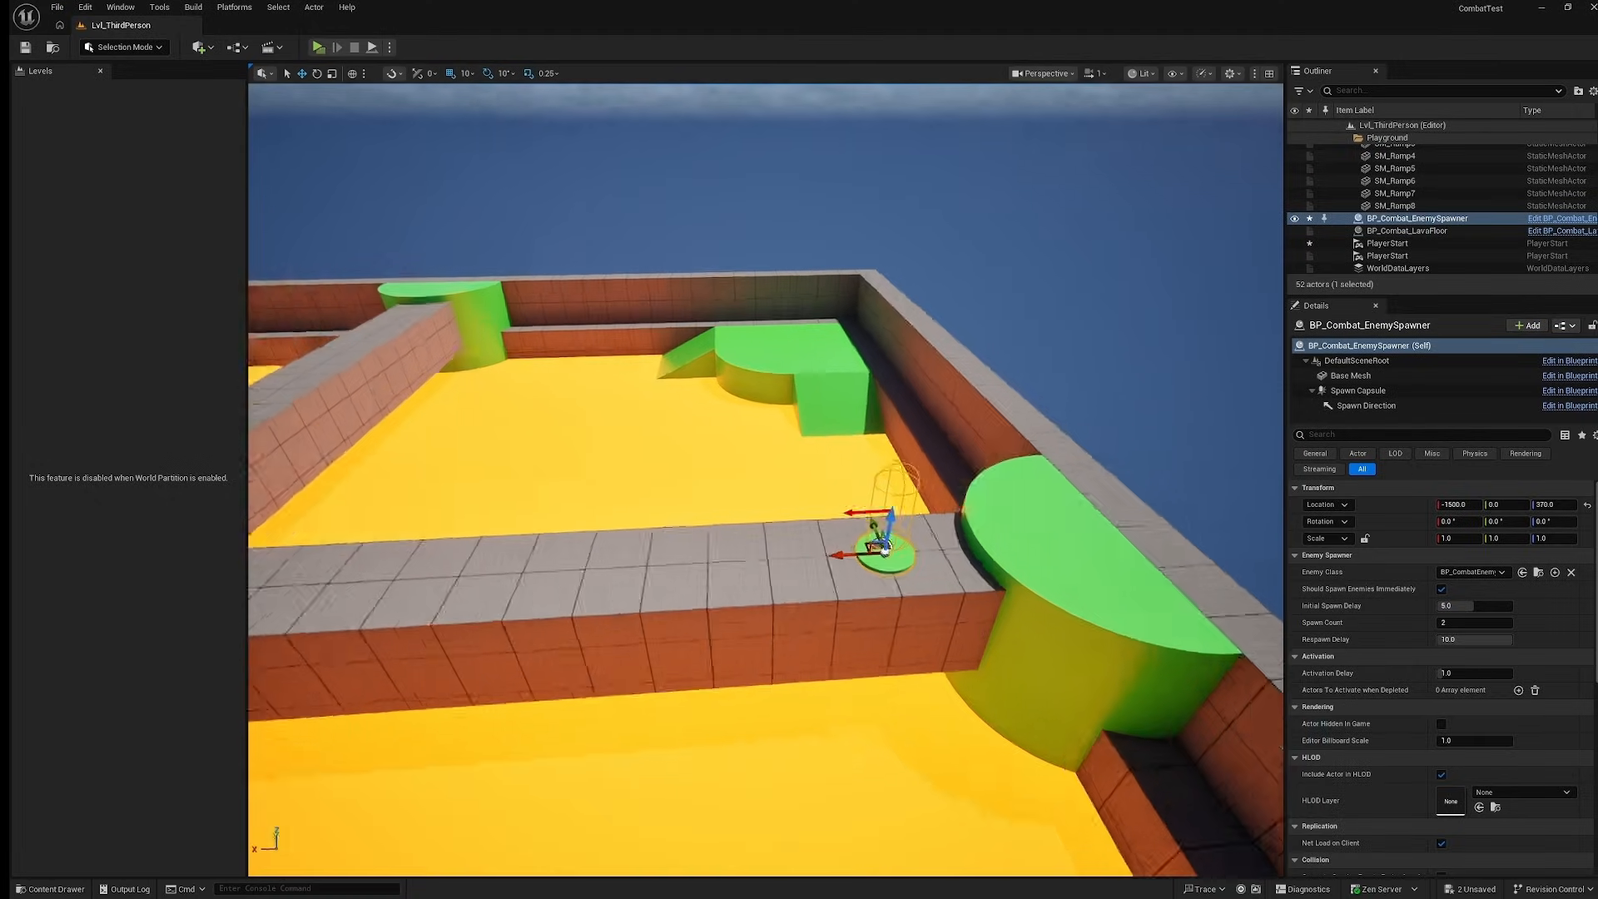
pyautogui.moveTo(866, 394); pyautogui.dragTo(814, 408, button='right')
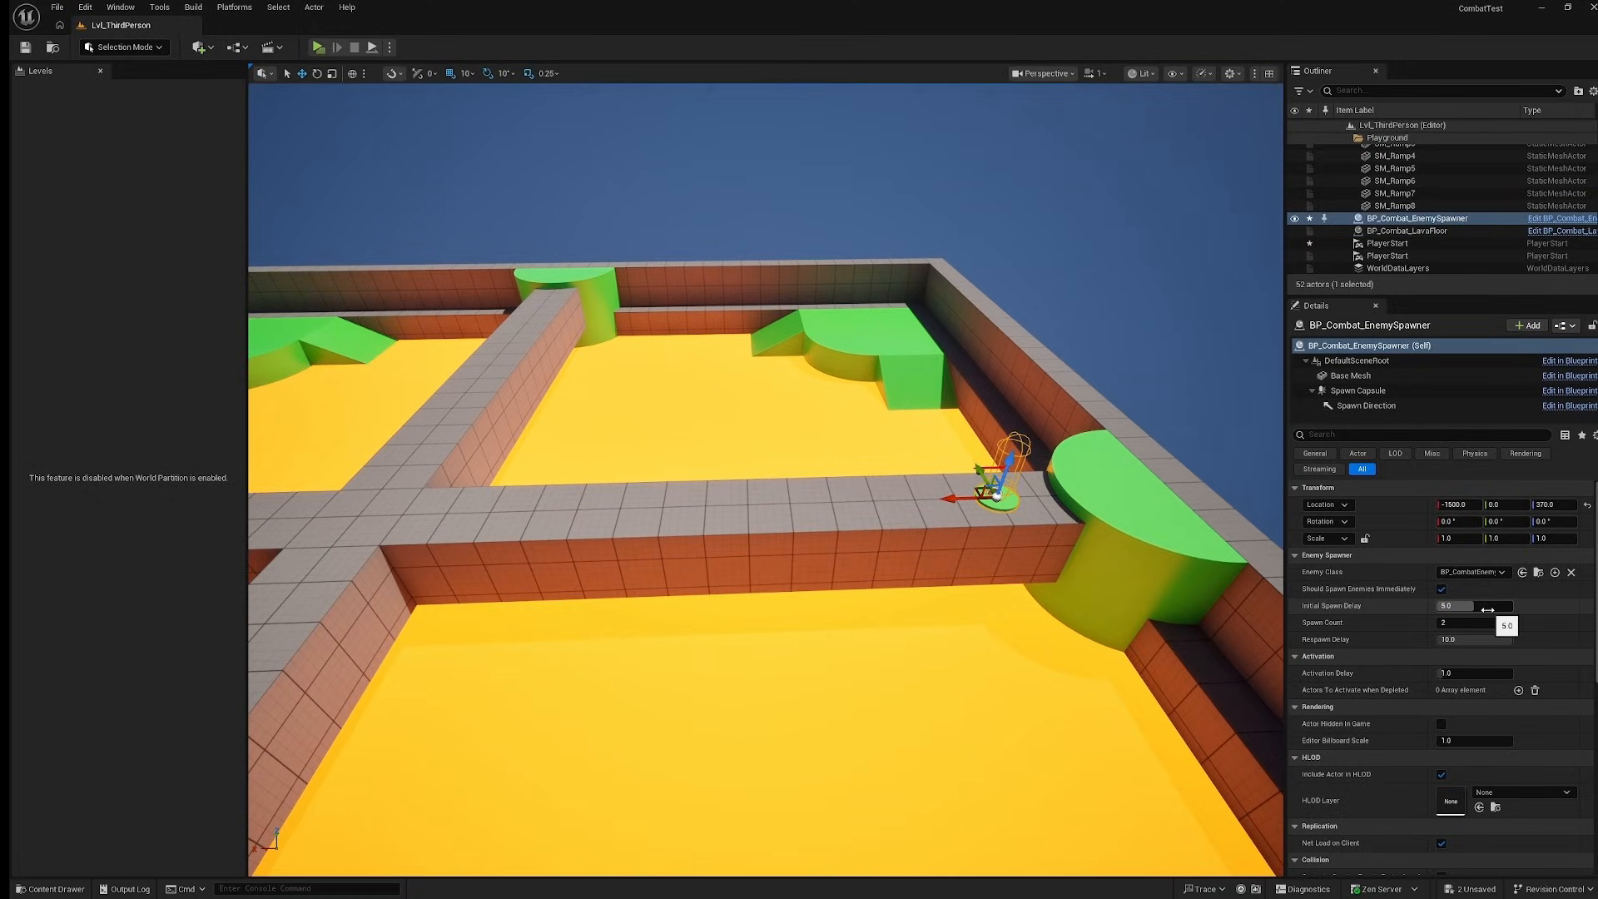
pyautogui.write('2')
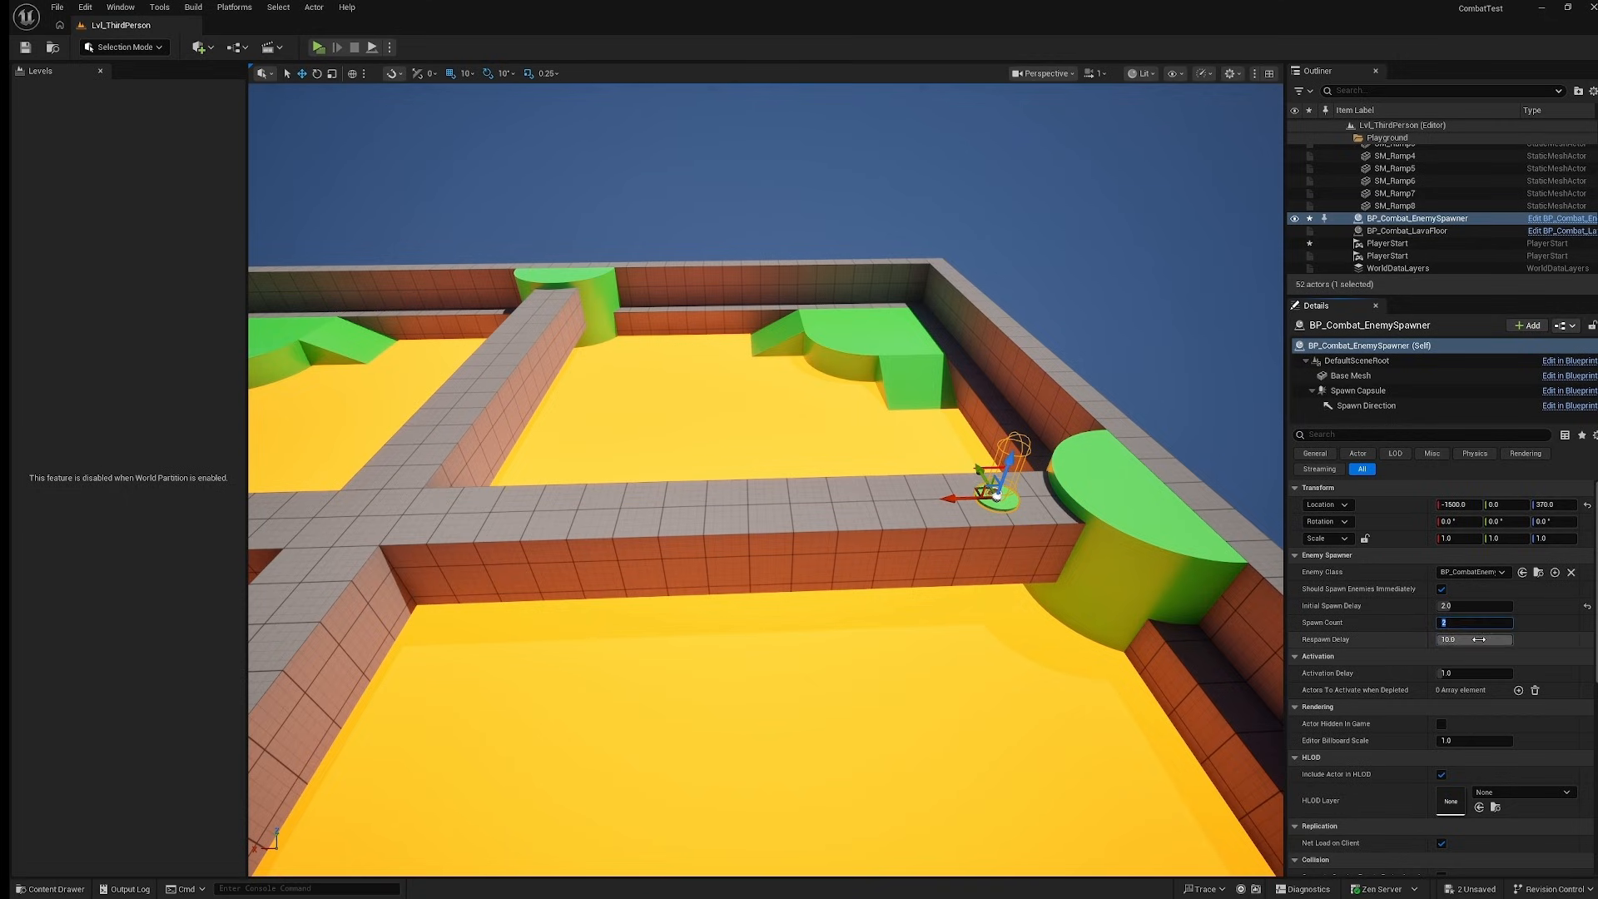
pyautogui.click(1476, 623)
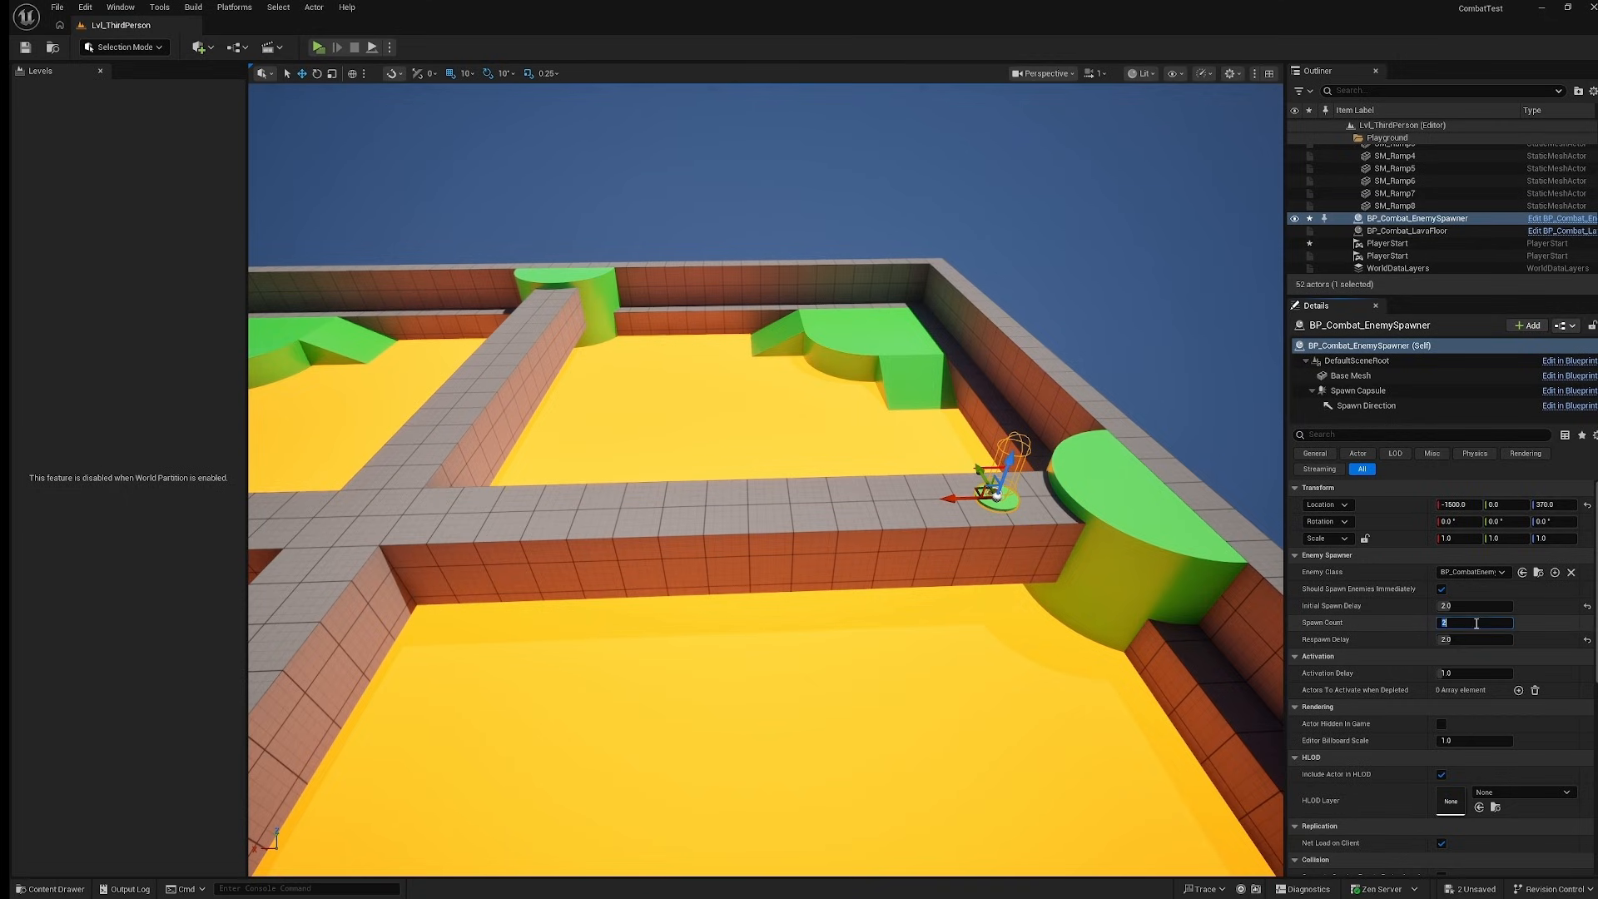
# Duplicate the enemy spawner to the wall crossing, rotated -90 degrees, and copy that one to the opposite wall end at 1490, 0, 370.
pyautogui.click(959, 498)
pyautogui.press('s')
pyautogui.moveTo(962, 502); pyautogui.dragTo(920, 490, button='right')
pyautogui.click(1067, 514)
pyautogui.keyDown('alt'); pyautogui.moveTo(1032, 514); pyautogui.dragTo(689, 526); pyautogui.keyUp('alt')
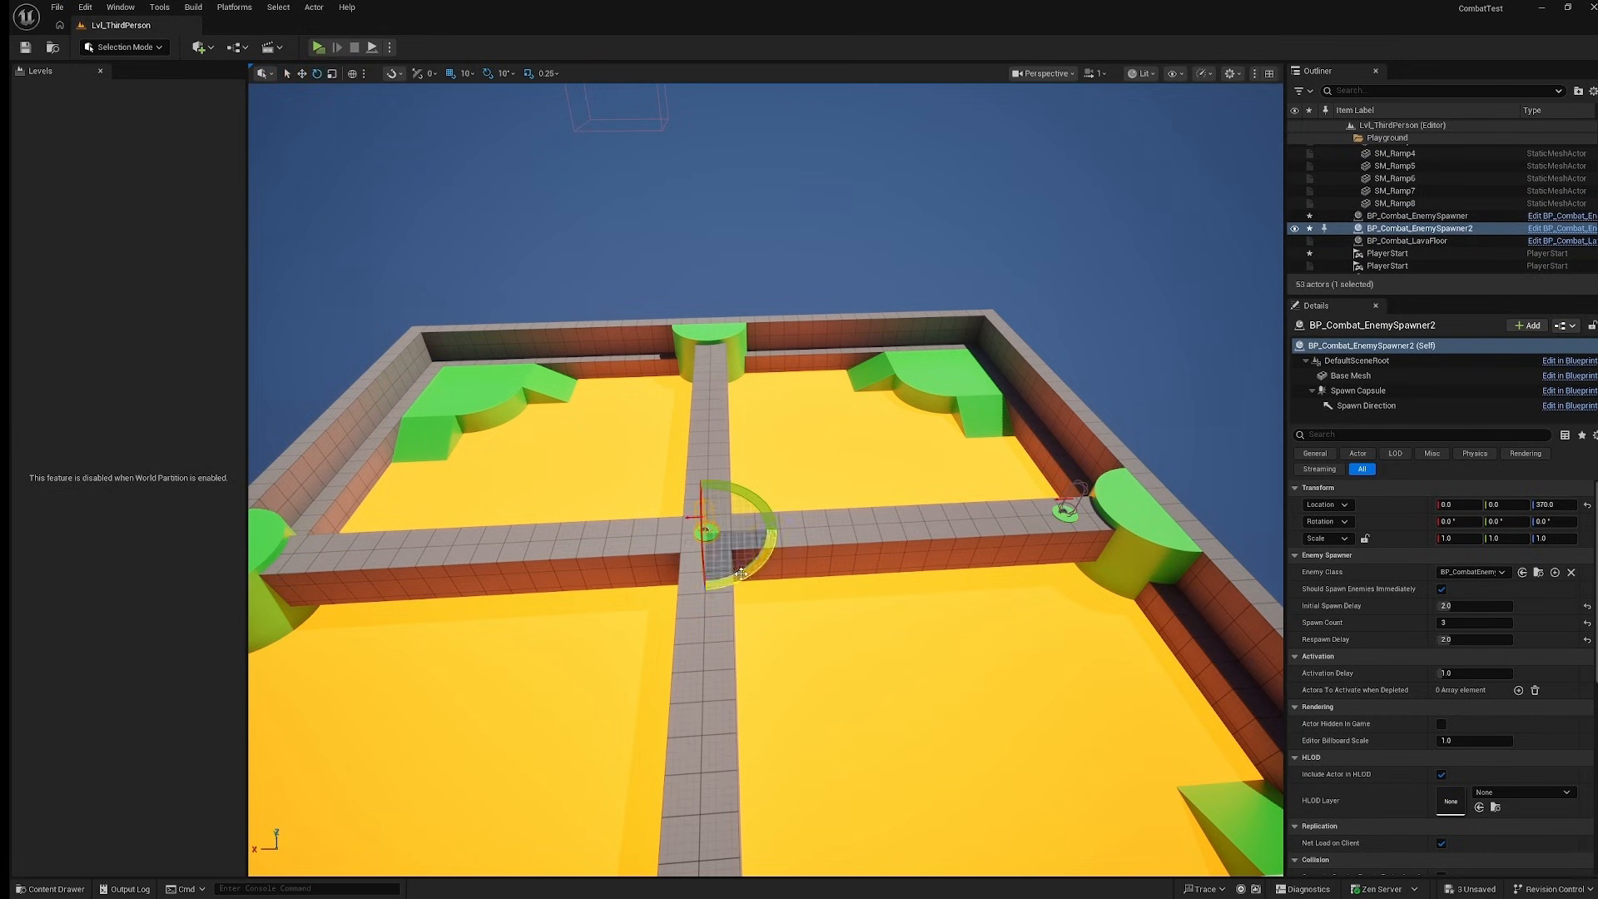
pyautogui.moveTo(741, 574); pyautogui.dragTo(287, 530)
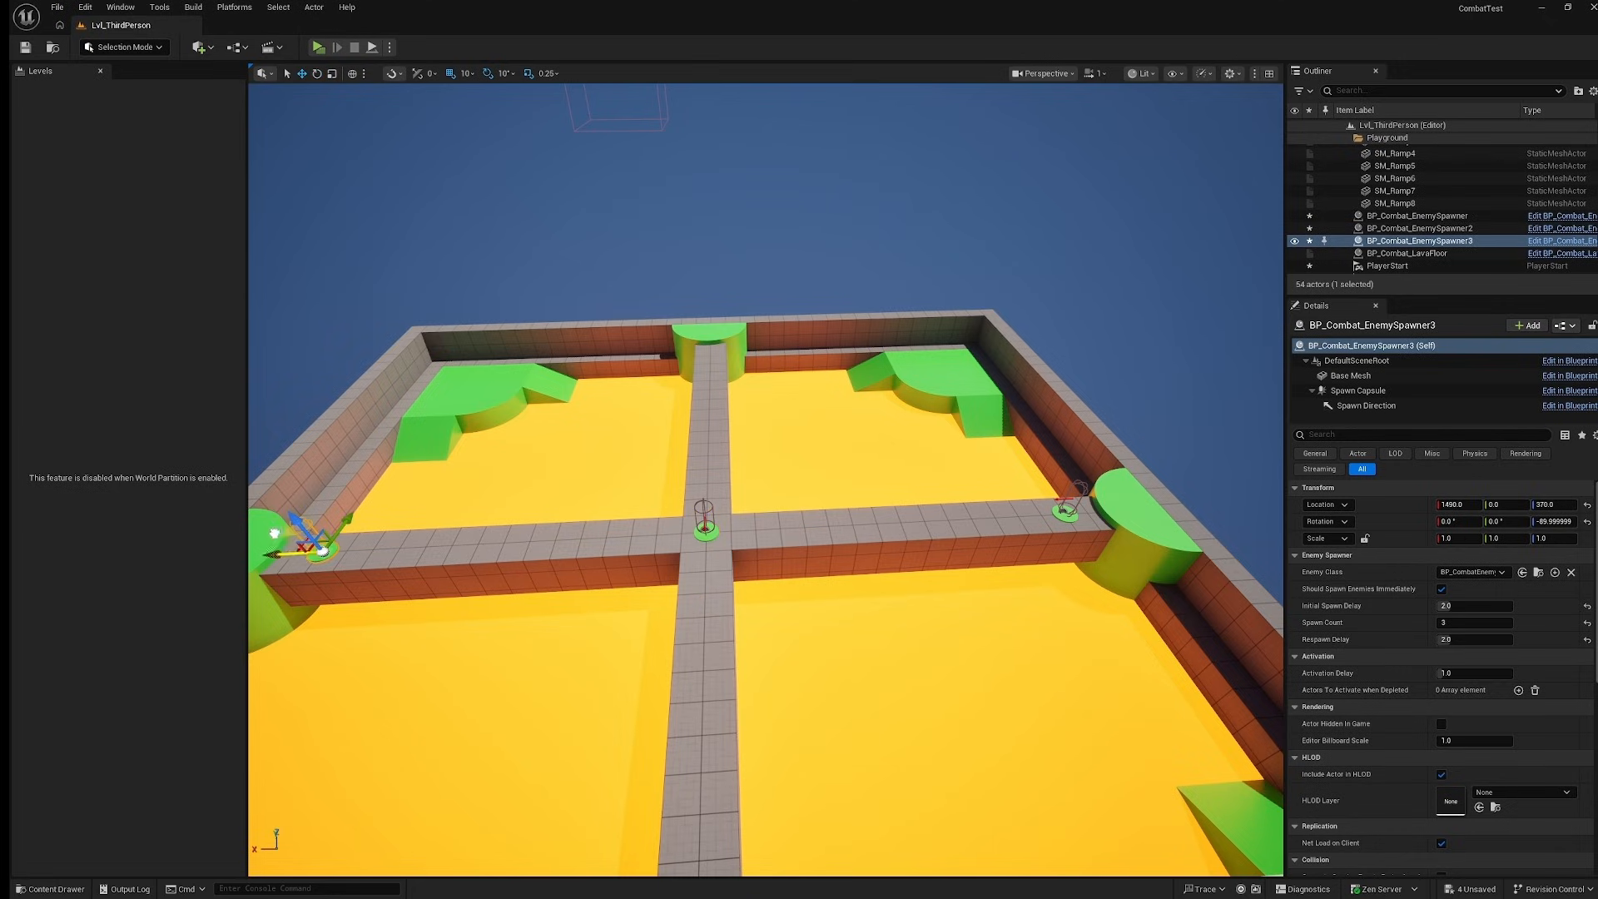
# Move the spawner at the crossing to 0, 1440, 370, rotate the one at 1490, 0, 370, and save the level.
pyautogui.click(707, 531)
pyautogui.keyDown('alt'); pyautogui.moveTo(758, 498); pyautogui.dragTo(780, 499); pyautogui.keyUp('alt')
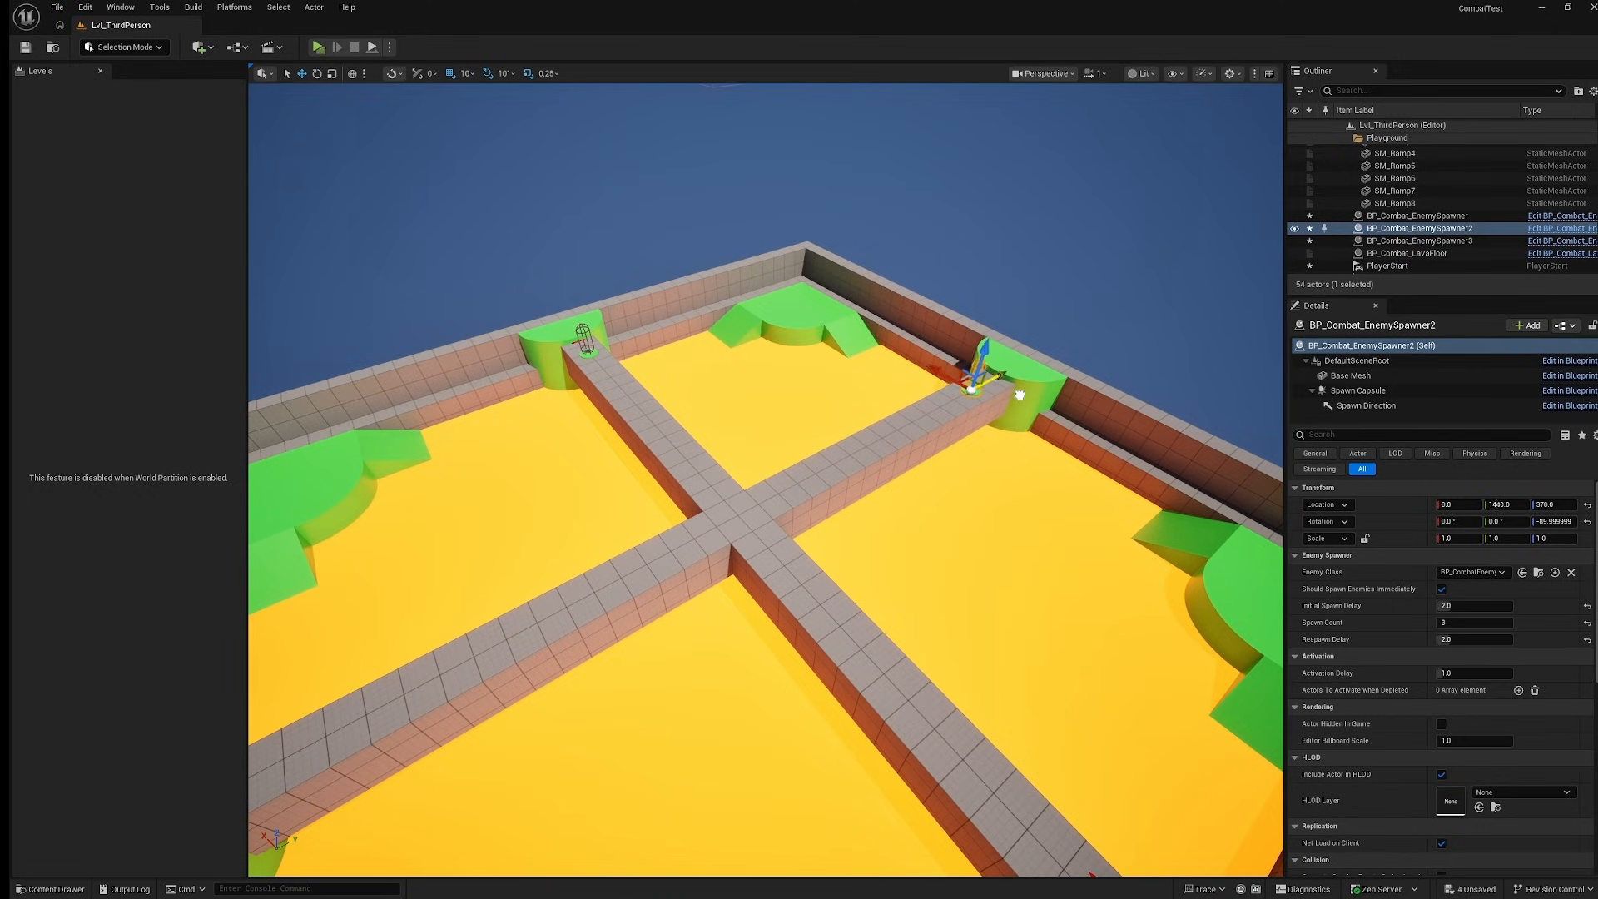
pyautogui.click(589, 341)
pyautogui.press('e')
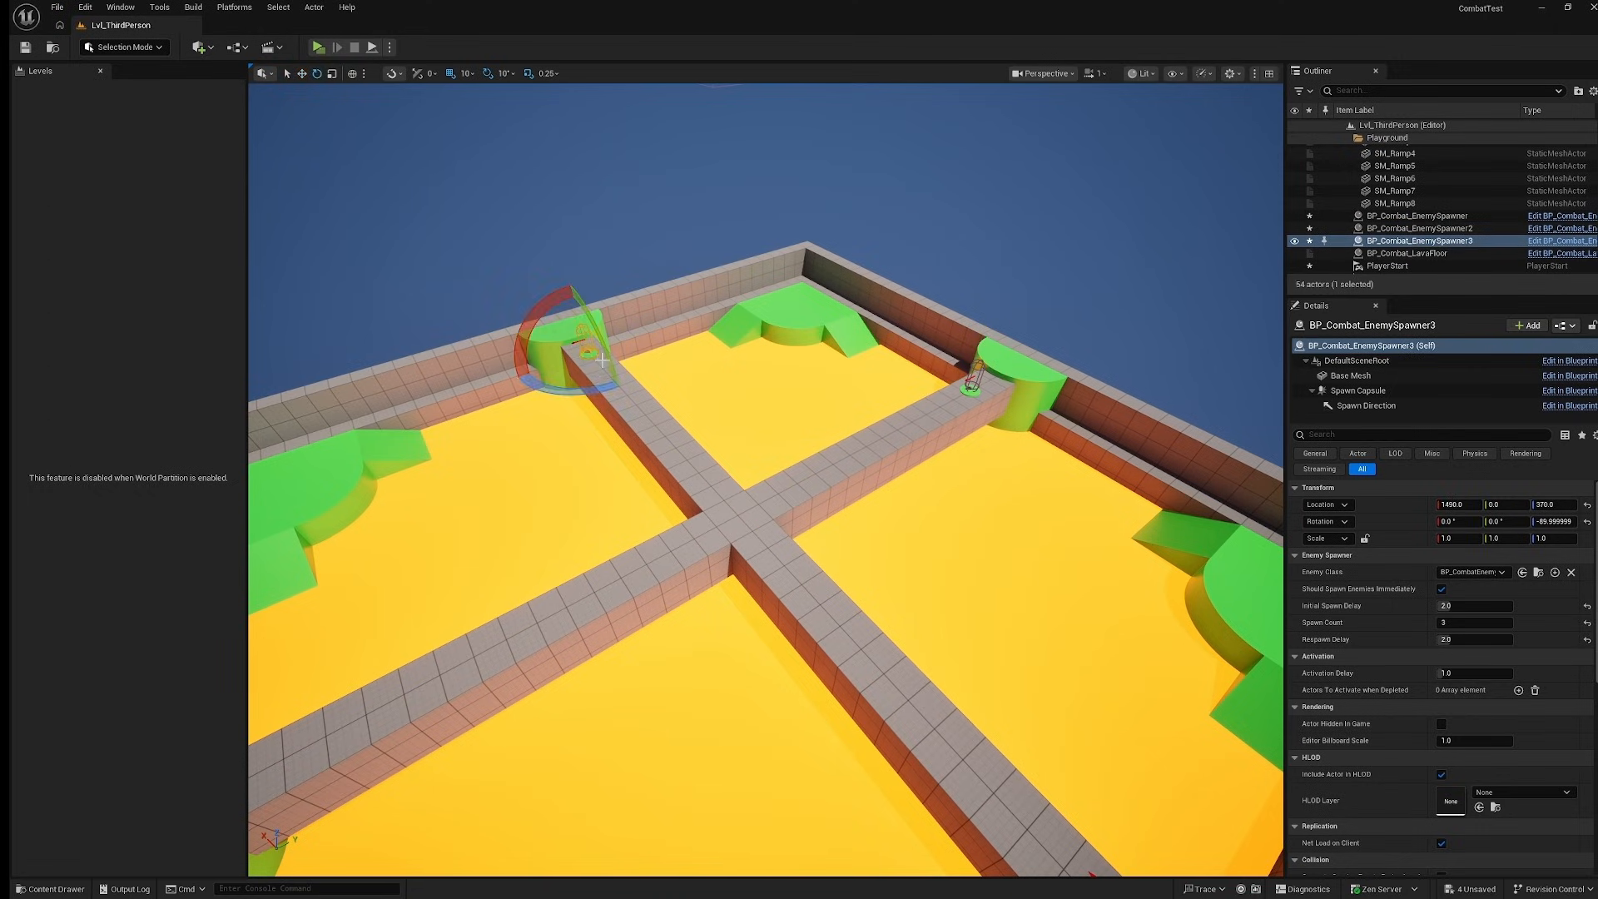
pyautogui.moveTo(579, 389); pyautogui.dragTo(512, 359)
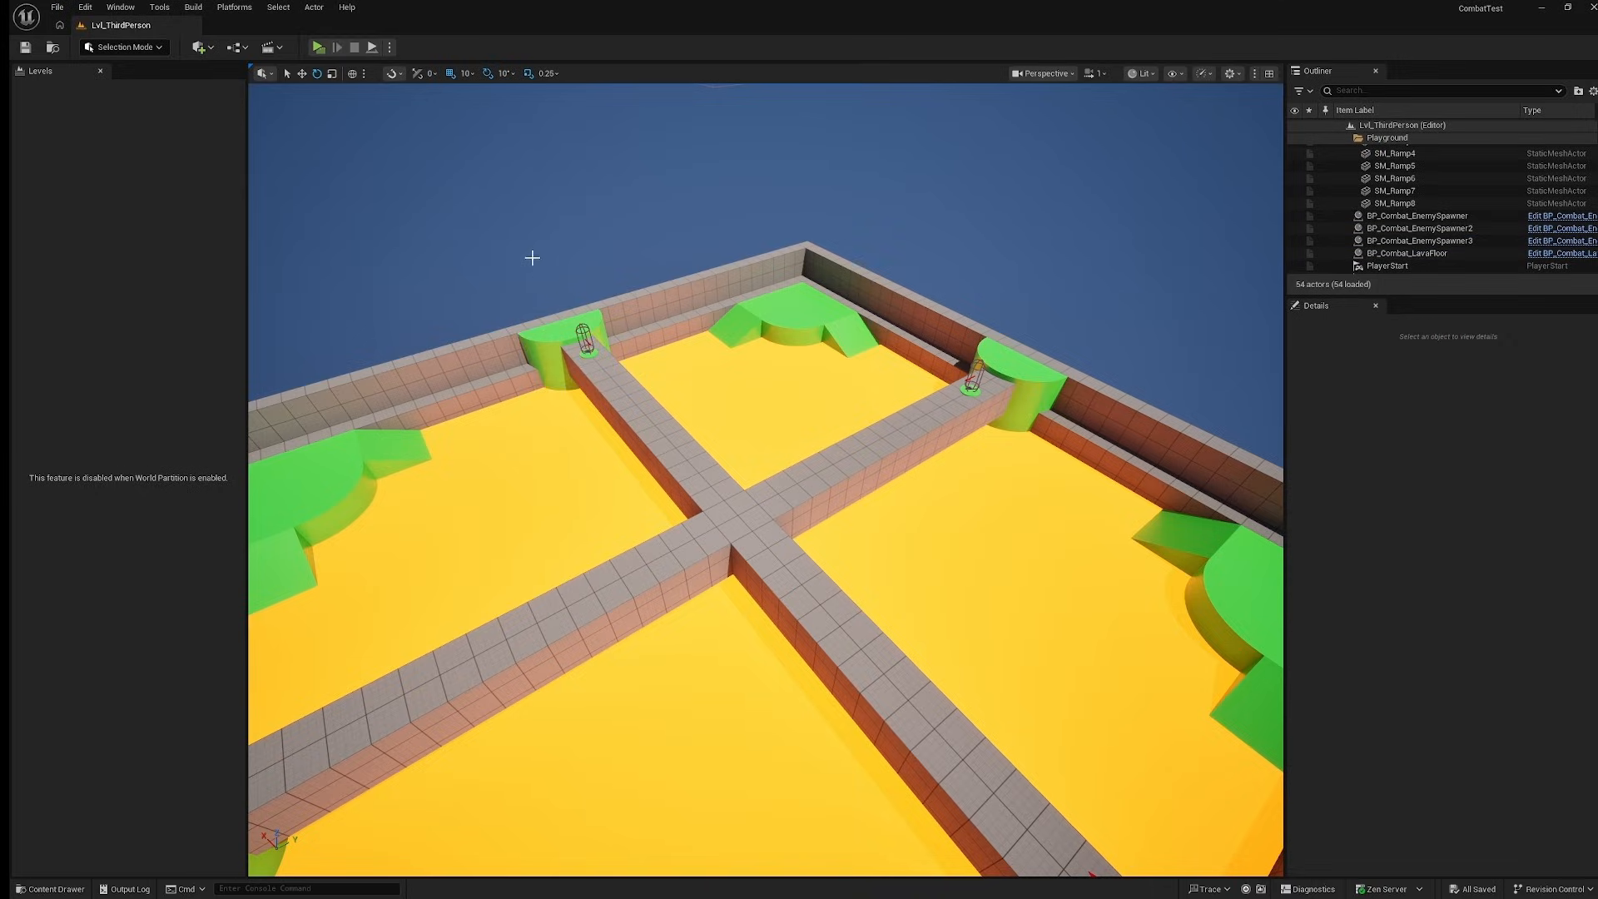
# Center the player start on its green platform at X 0, Y -1820 and briefly play-test the level.
pyautogui.moveTo(532, 257); pyautogui.dragTo(564, 407, button='right')
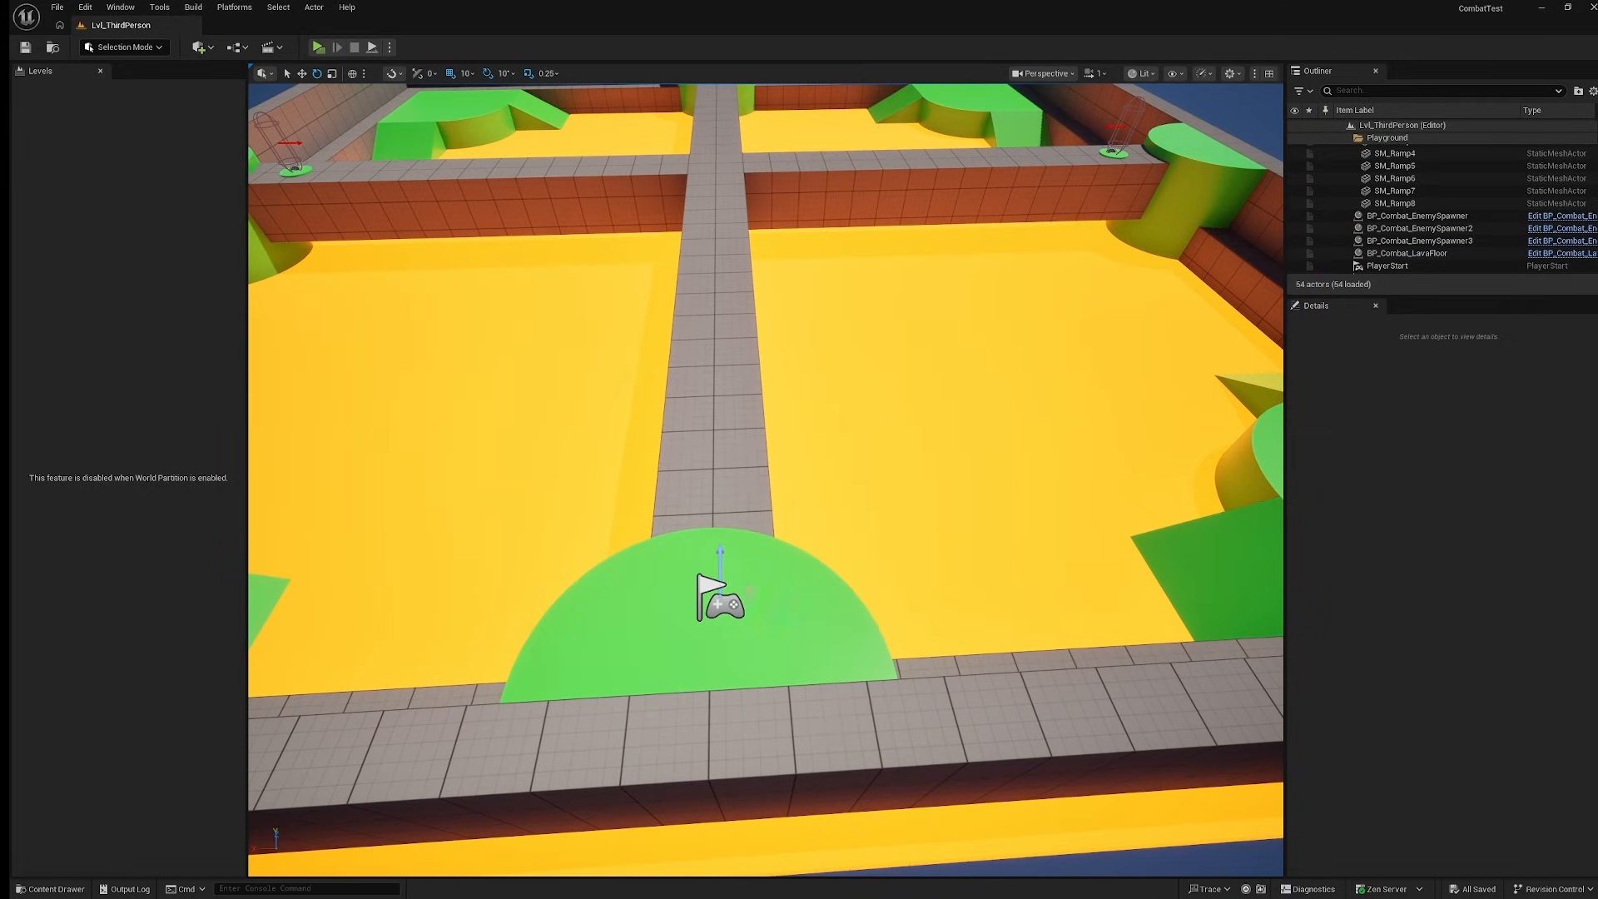
pyautogui.click(718, 597)
pyautogui.press('w')
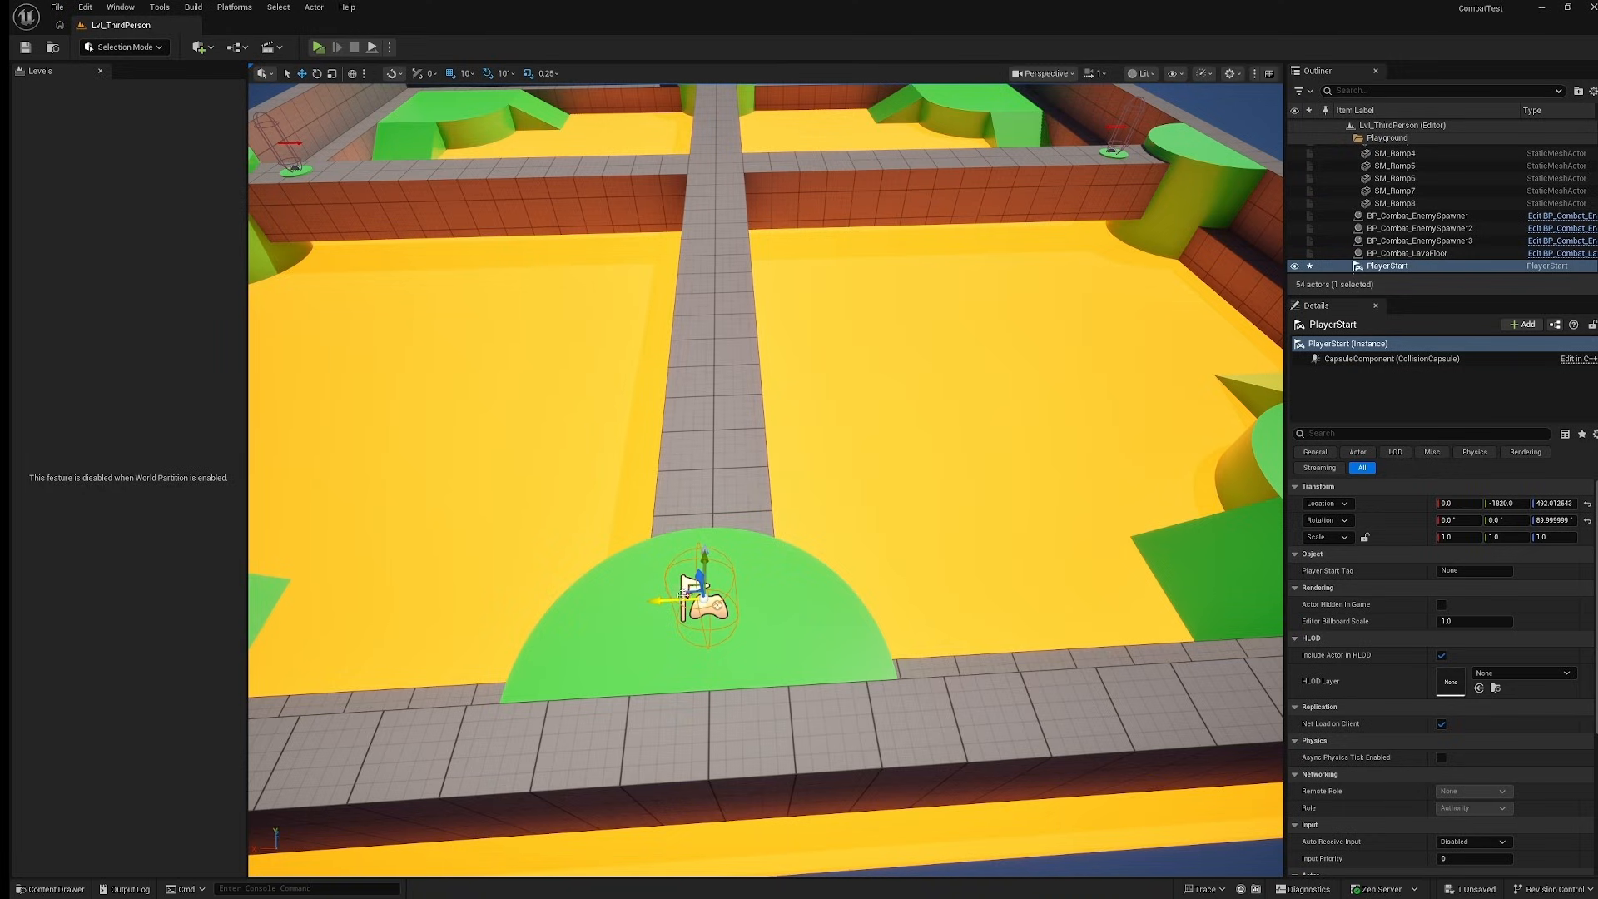
pyautogui.click(318, 47)
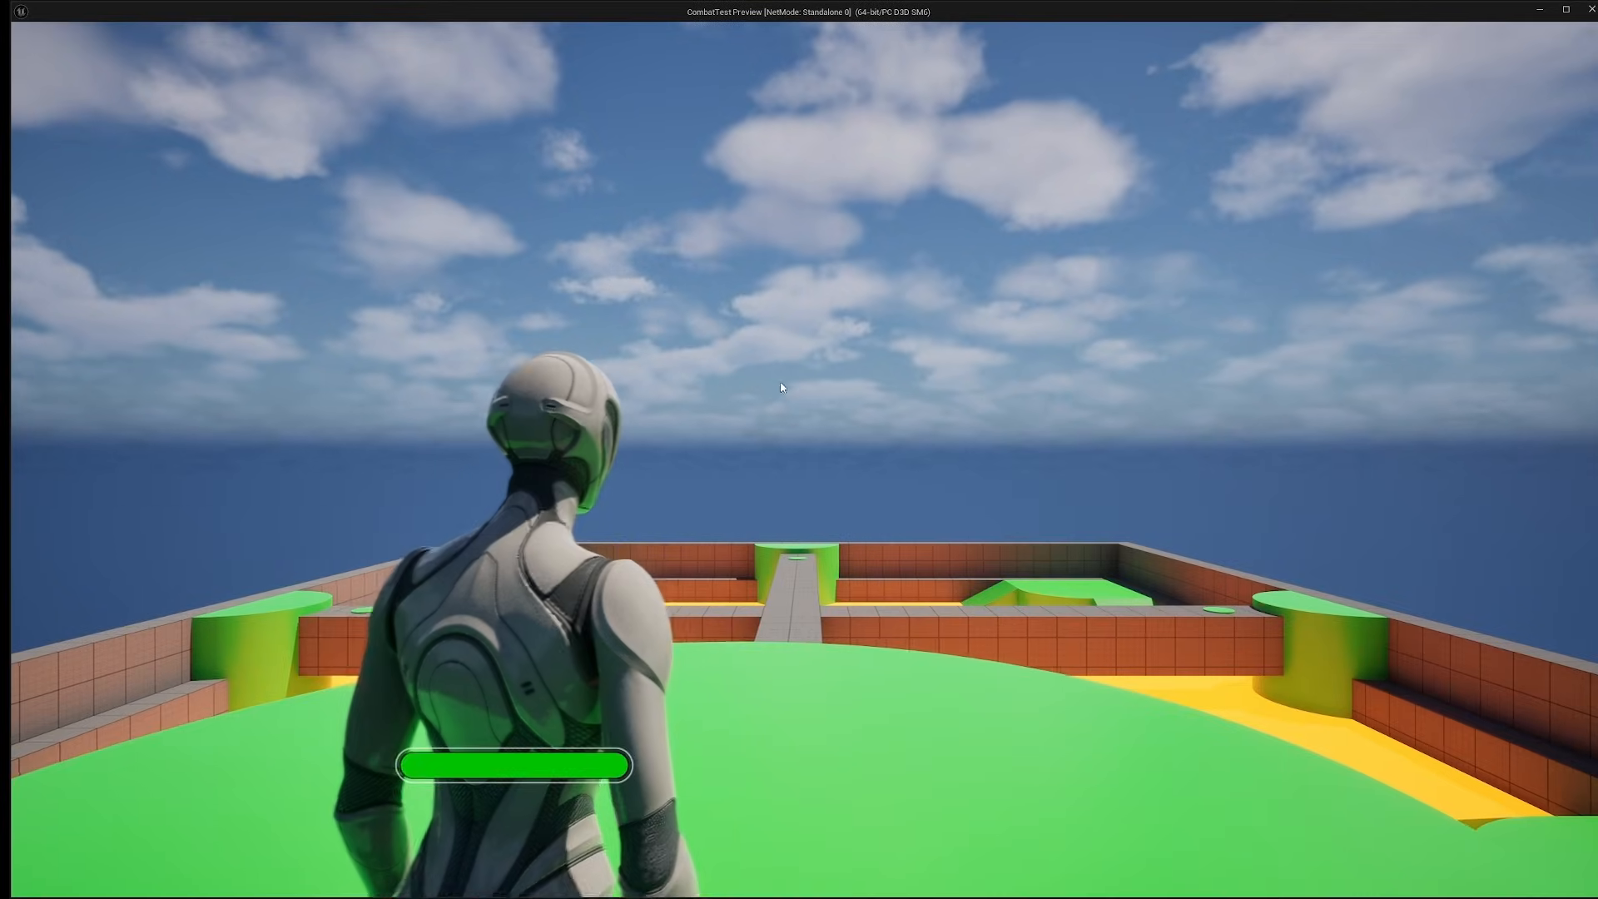
pyautogui.press('w')
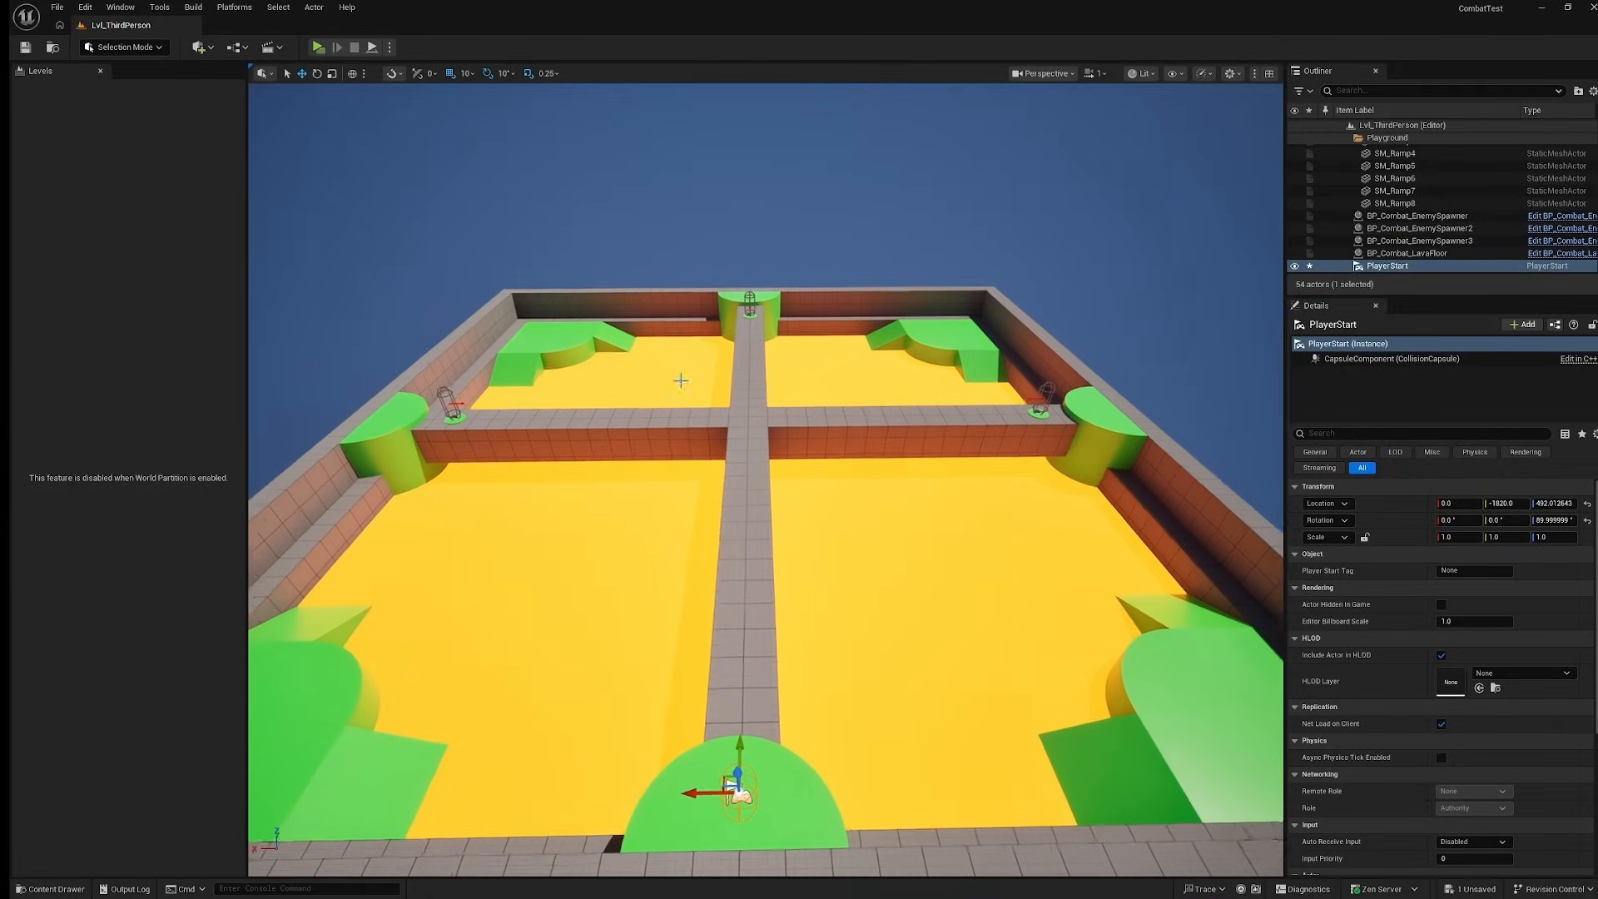
# Add a NavMeshBoundsVolume to the level.
pyautogui.click(200, 47)
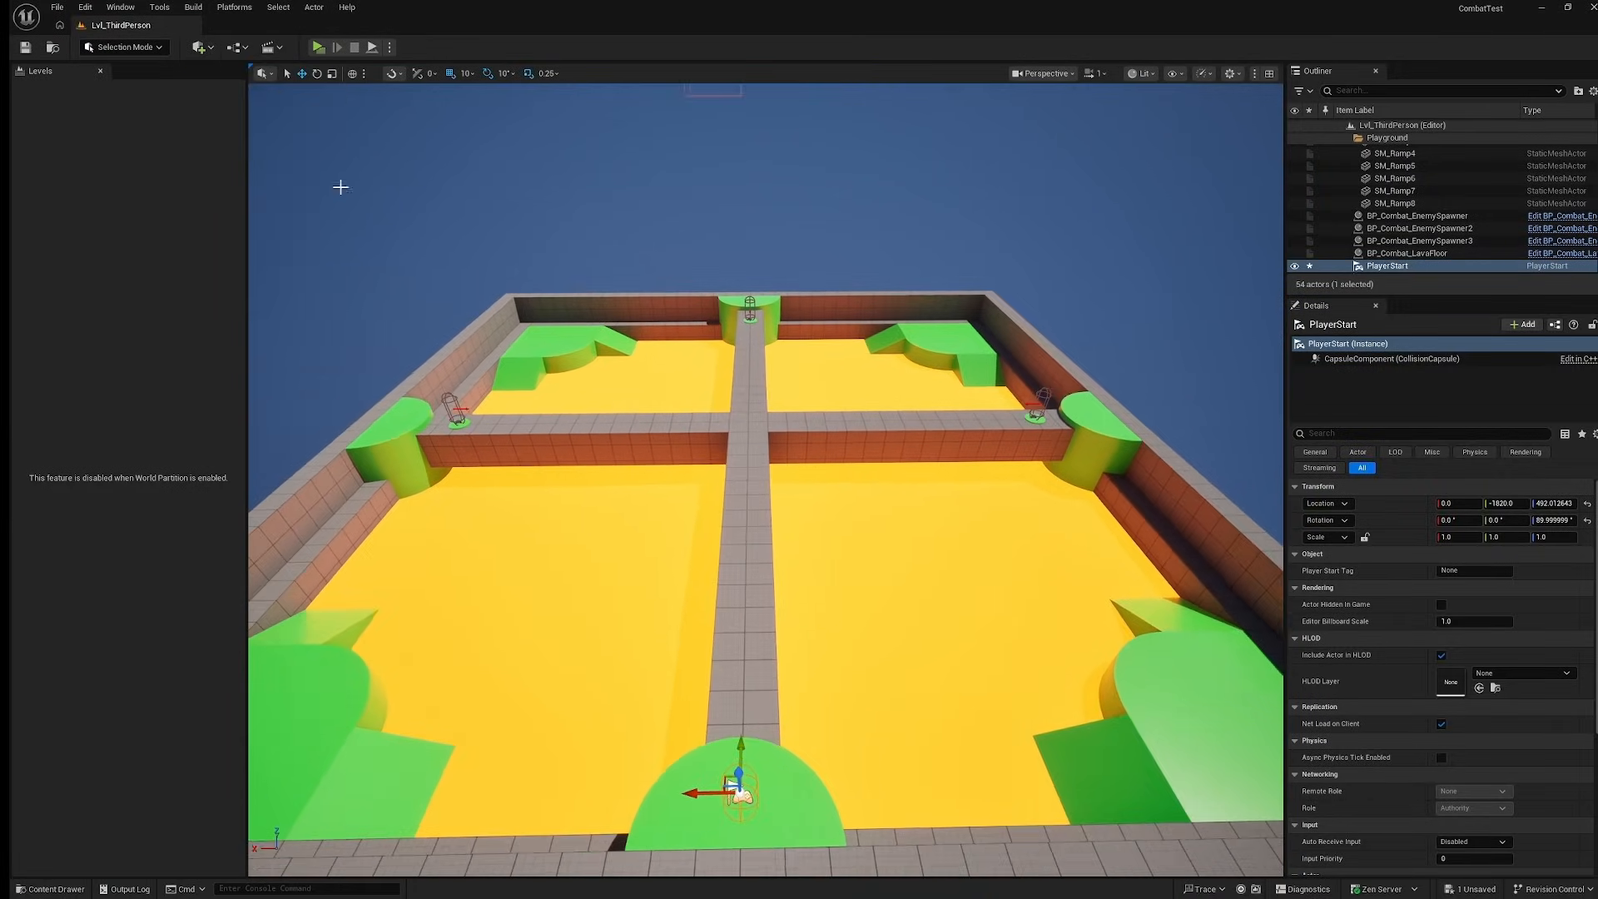
pyautogui.click(200, 48)
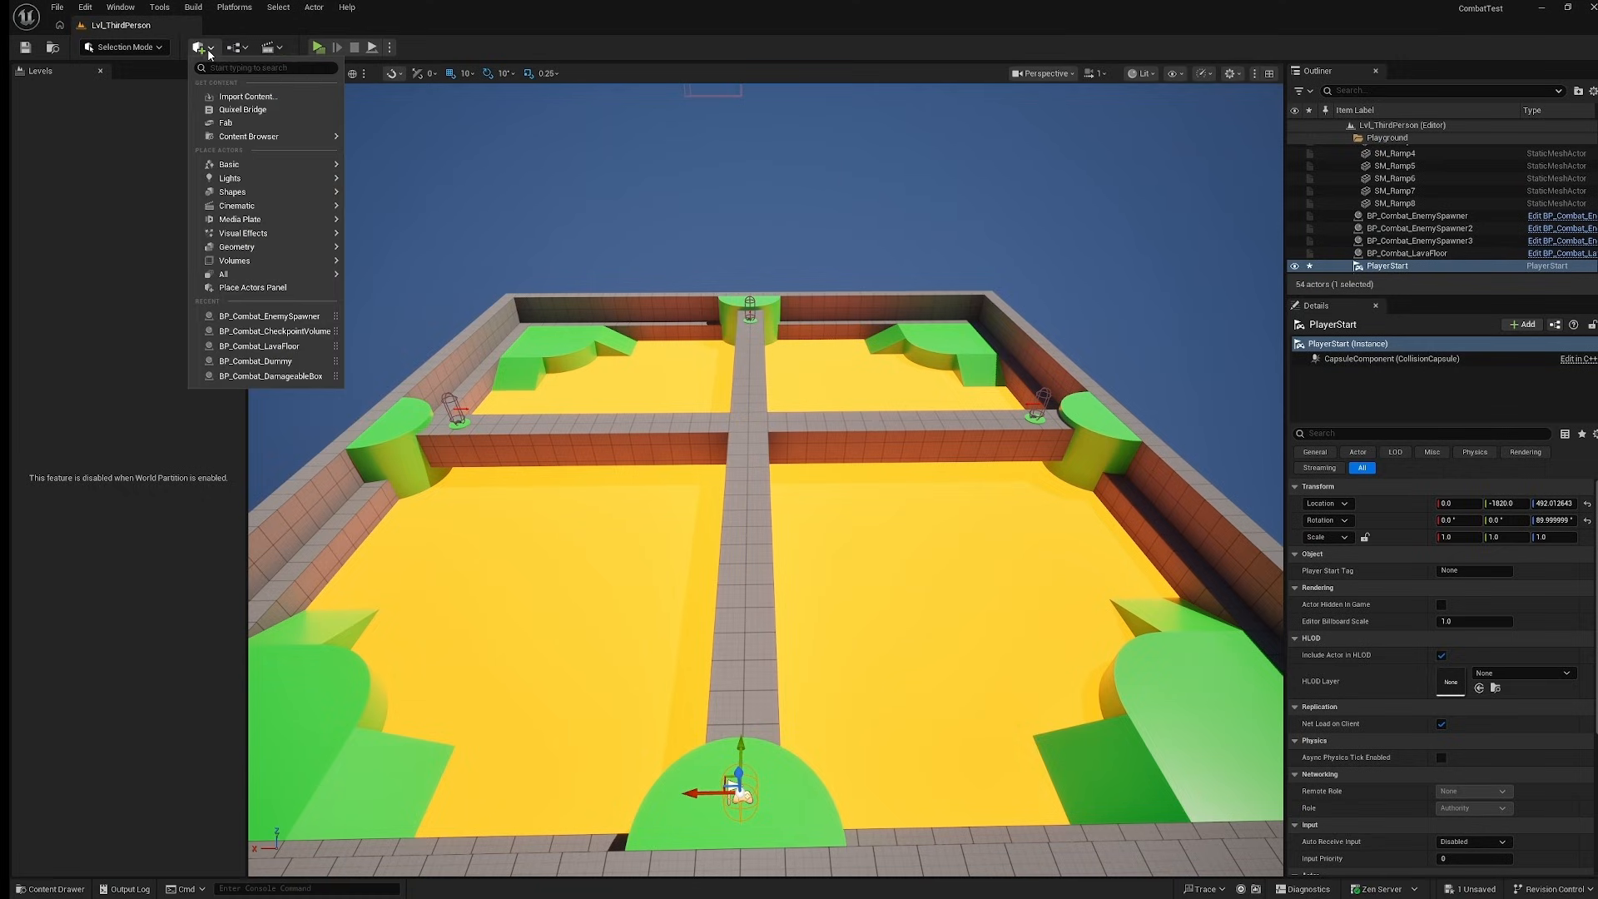
pyautogui.click(246, 70)
pyautogui.write('navmes')
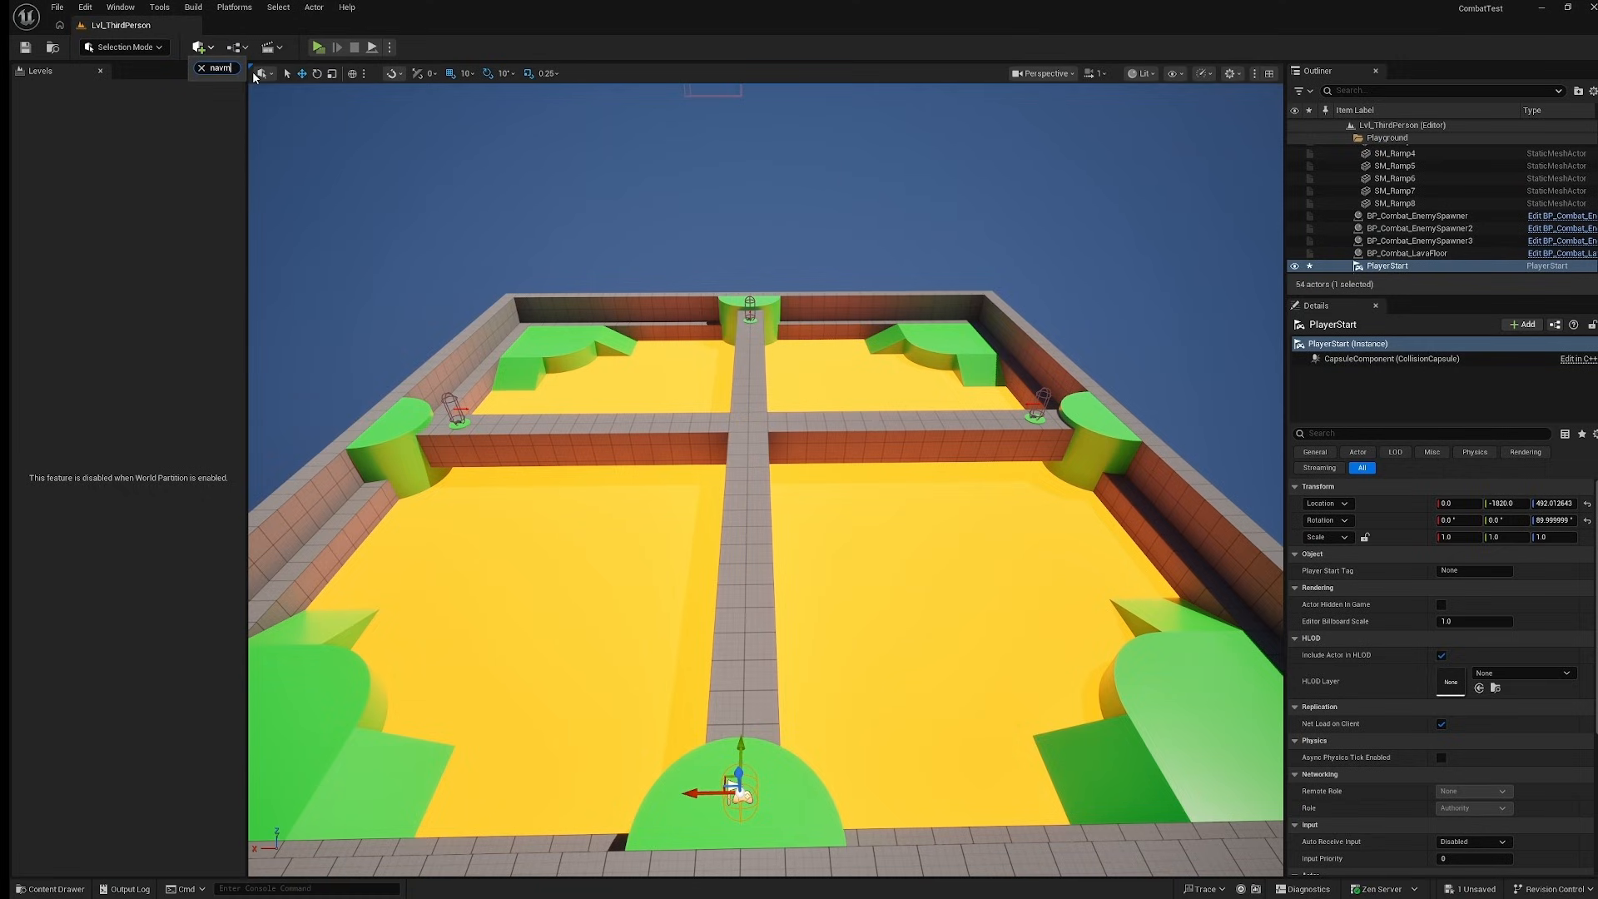
pyautogui.press('BackSpace')
pyautogui.press('BackSpace')
pyautogui.press('BackSpace')
pyautogui.click(259, 93)
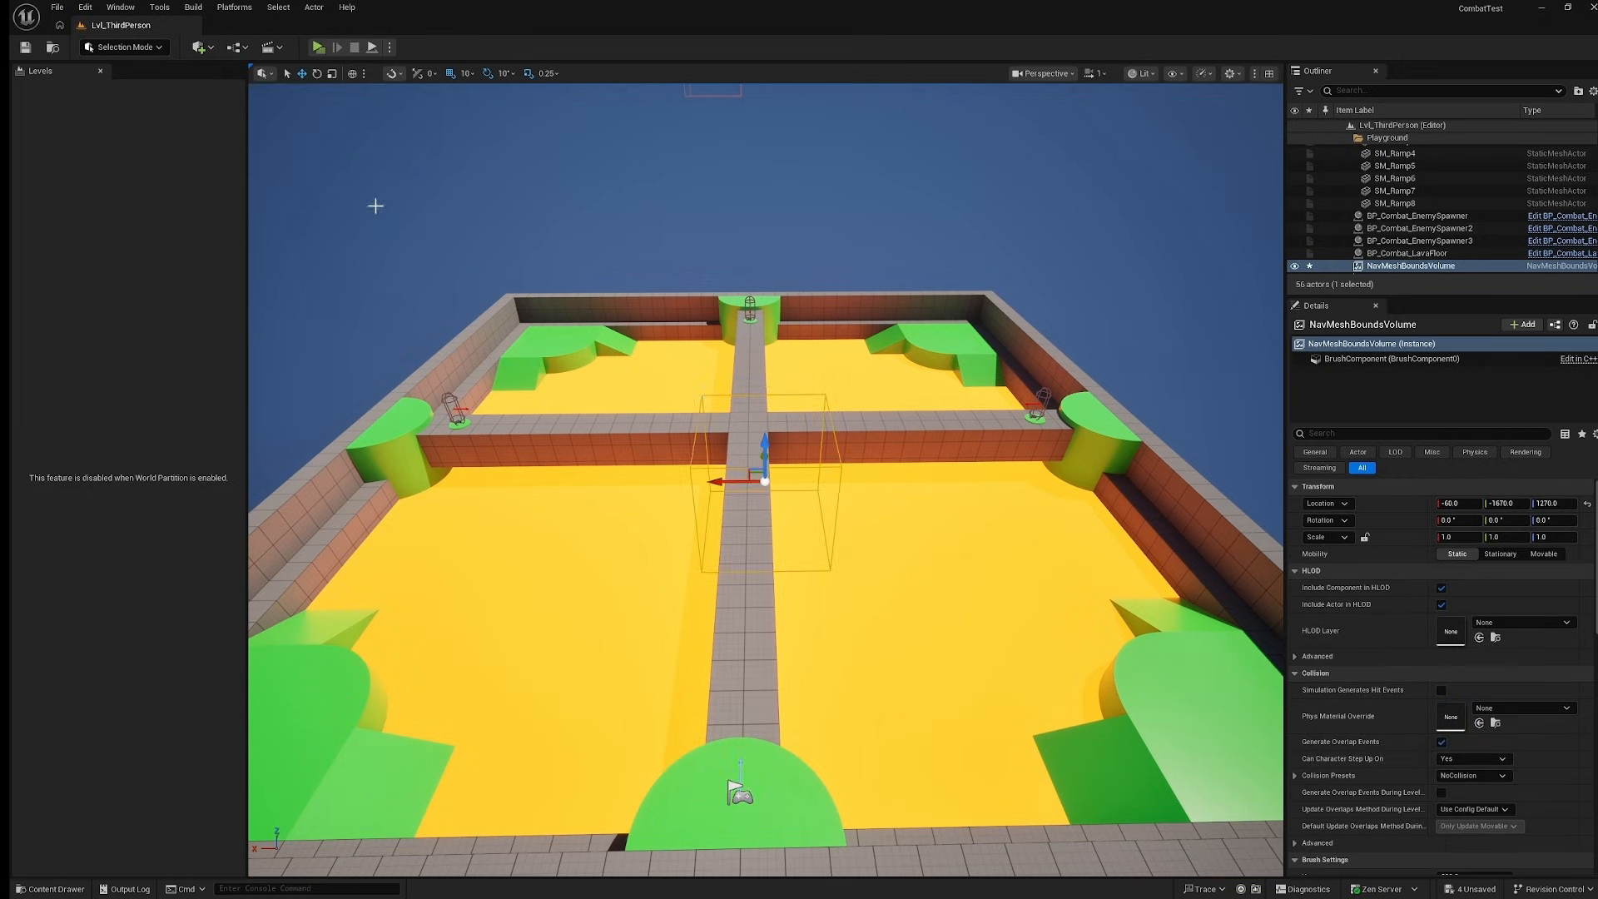
# Center the NavMeshBoundsVolume over the arena at height 290 and scale it to 17.75, 17.75, 2.25 so it encloses the walls.
pyautogui.moveTo(853, 468); pyautogui.dragTo(744, 307, button='right')
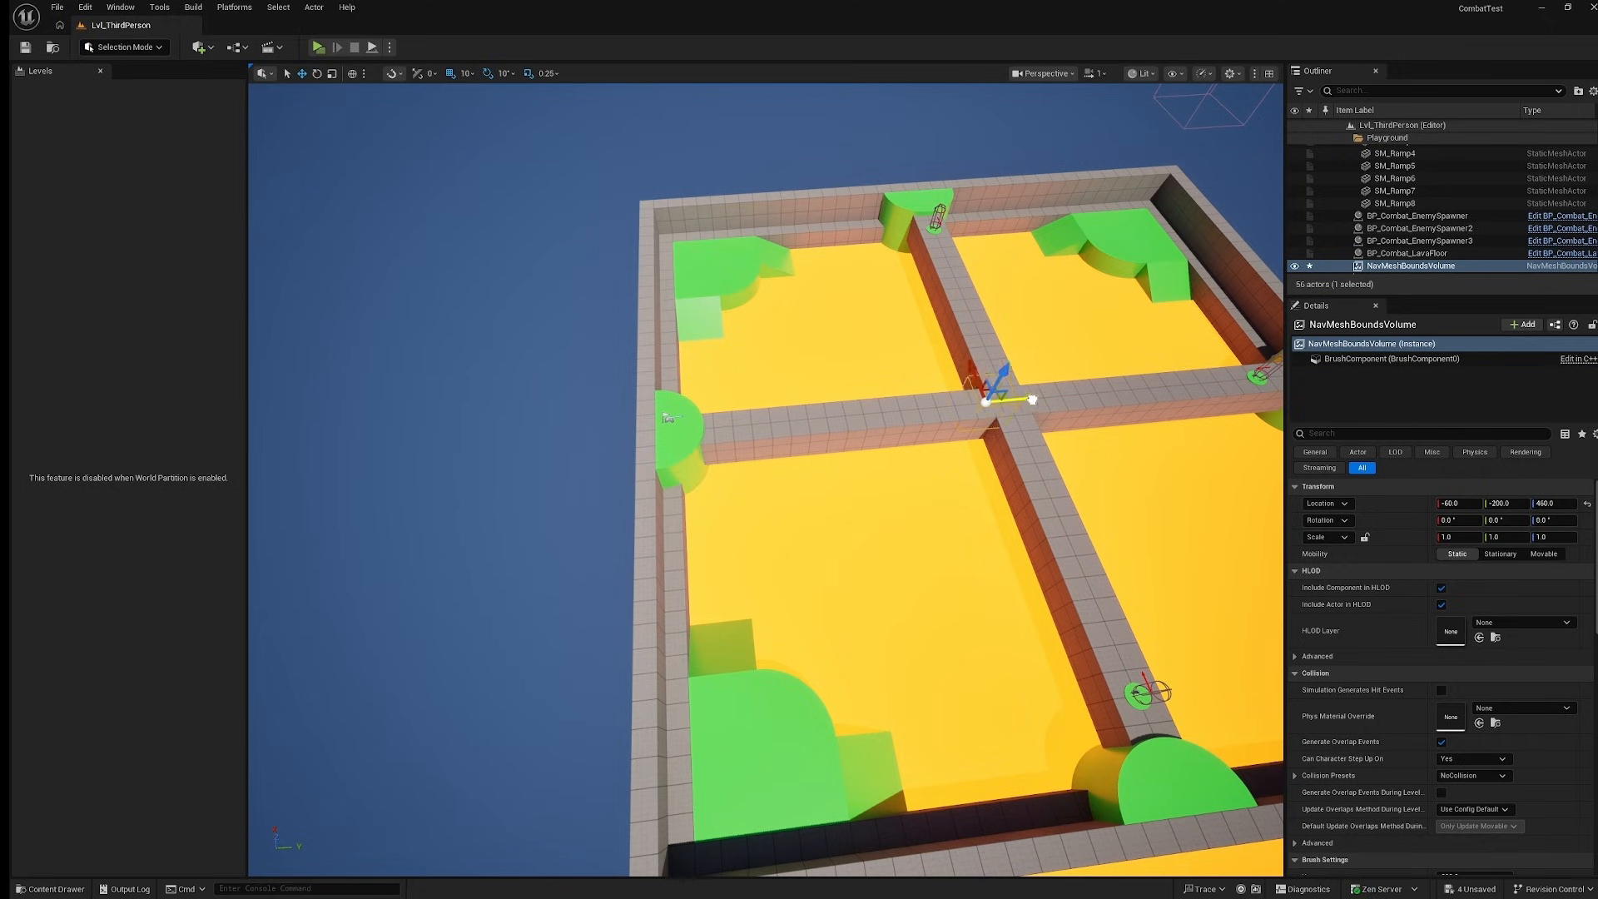
pyautogui.moveTo(1033, 381); pyautogui.dragTo(802, 390, button='right')
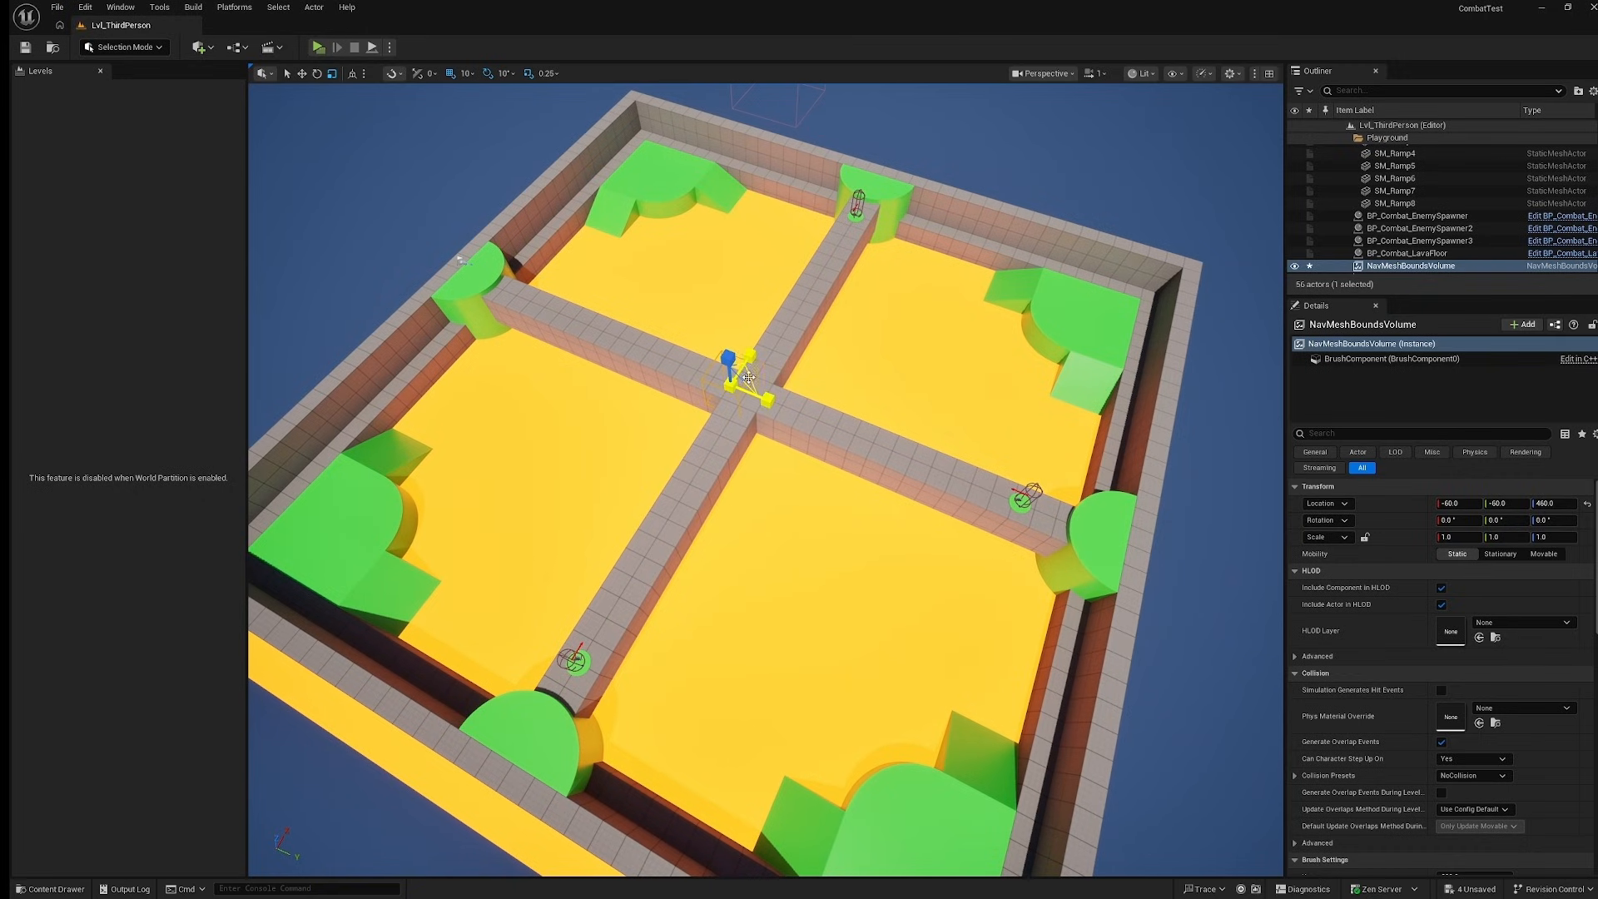
pyautogui.moveTo(750, 379); pyautogui.dragTo(924, 378)
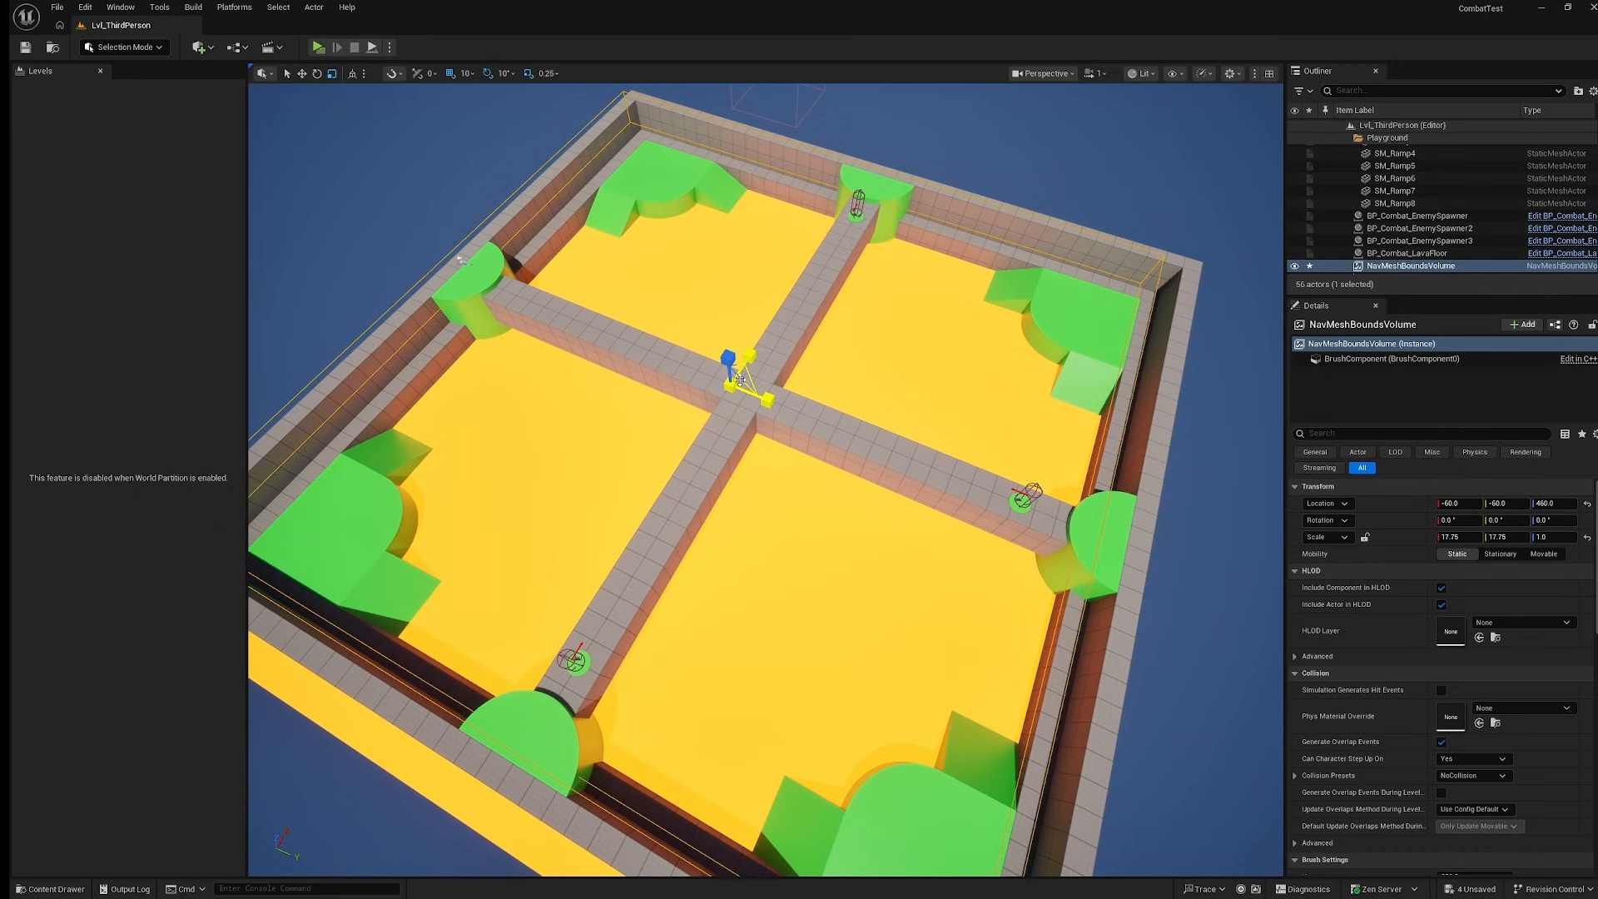
pyautogui.press('e')
pyautogui.press('w')
pyautogui.moveTo(766, 403); pyautogui.dragTo(772, 405)
pyautogui.moveTo(789, 411); pyautogui.dragTo(759, 391)
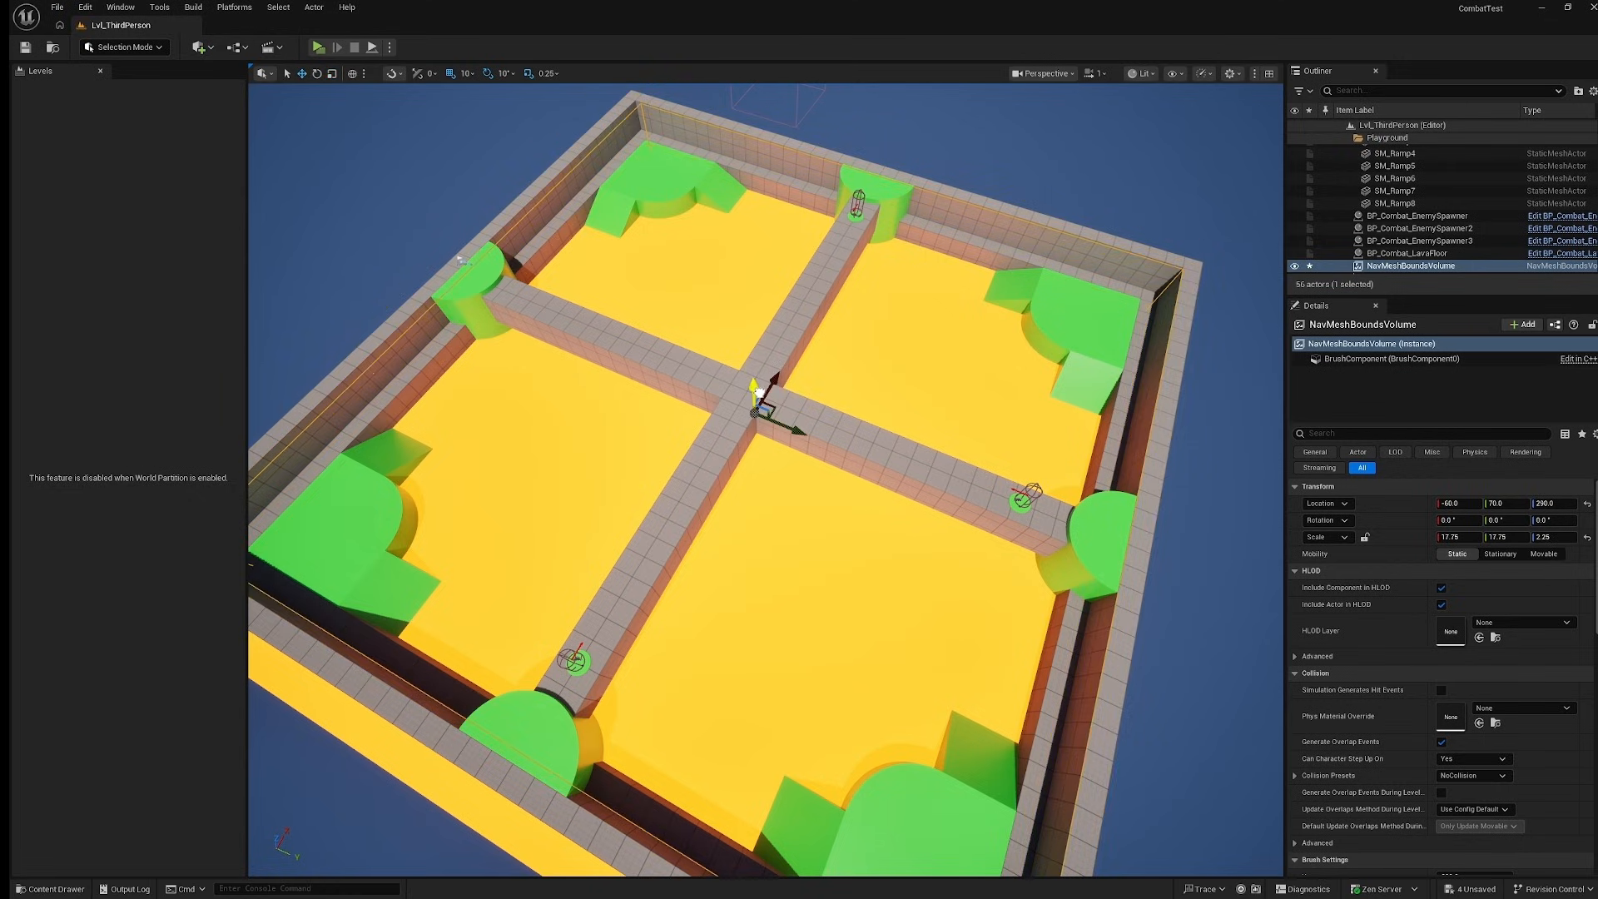
# Play the level and run the character along the wall toward the crossing to test whether the spawned enemies approach.
pyautogui.moveTo(763, 401); pyautogui.dragTo(717, 233, button='right')
pyautogui.click(318, 47)
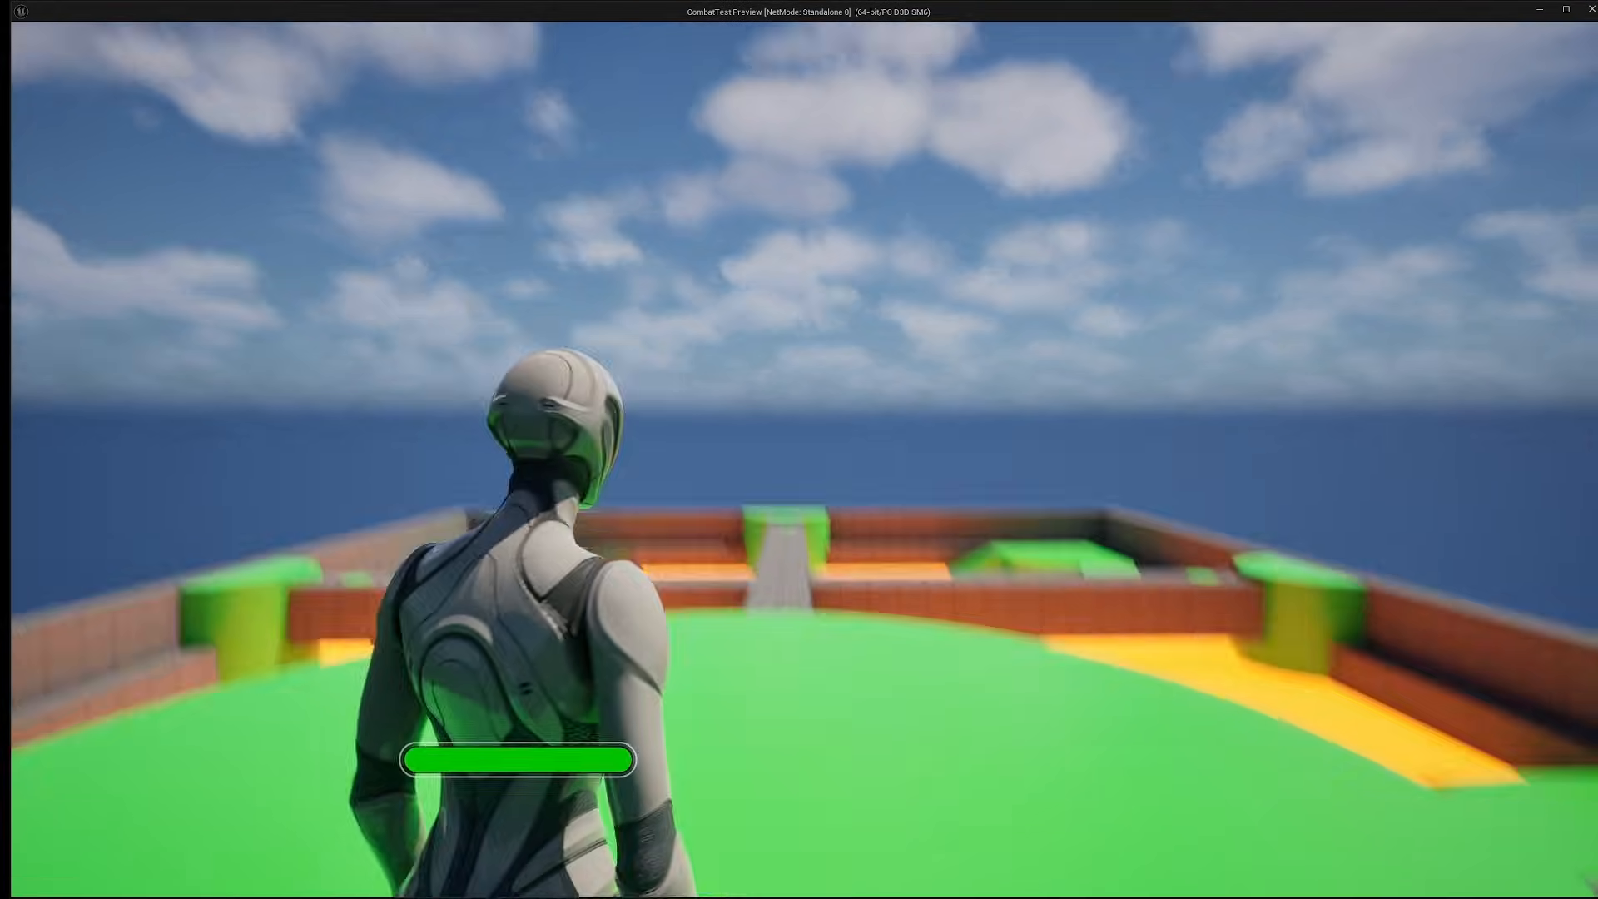
pyautogui.press('w')
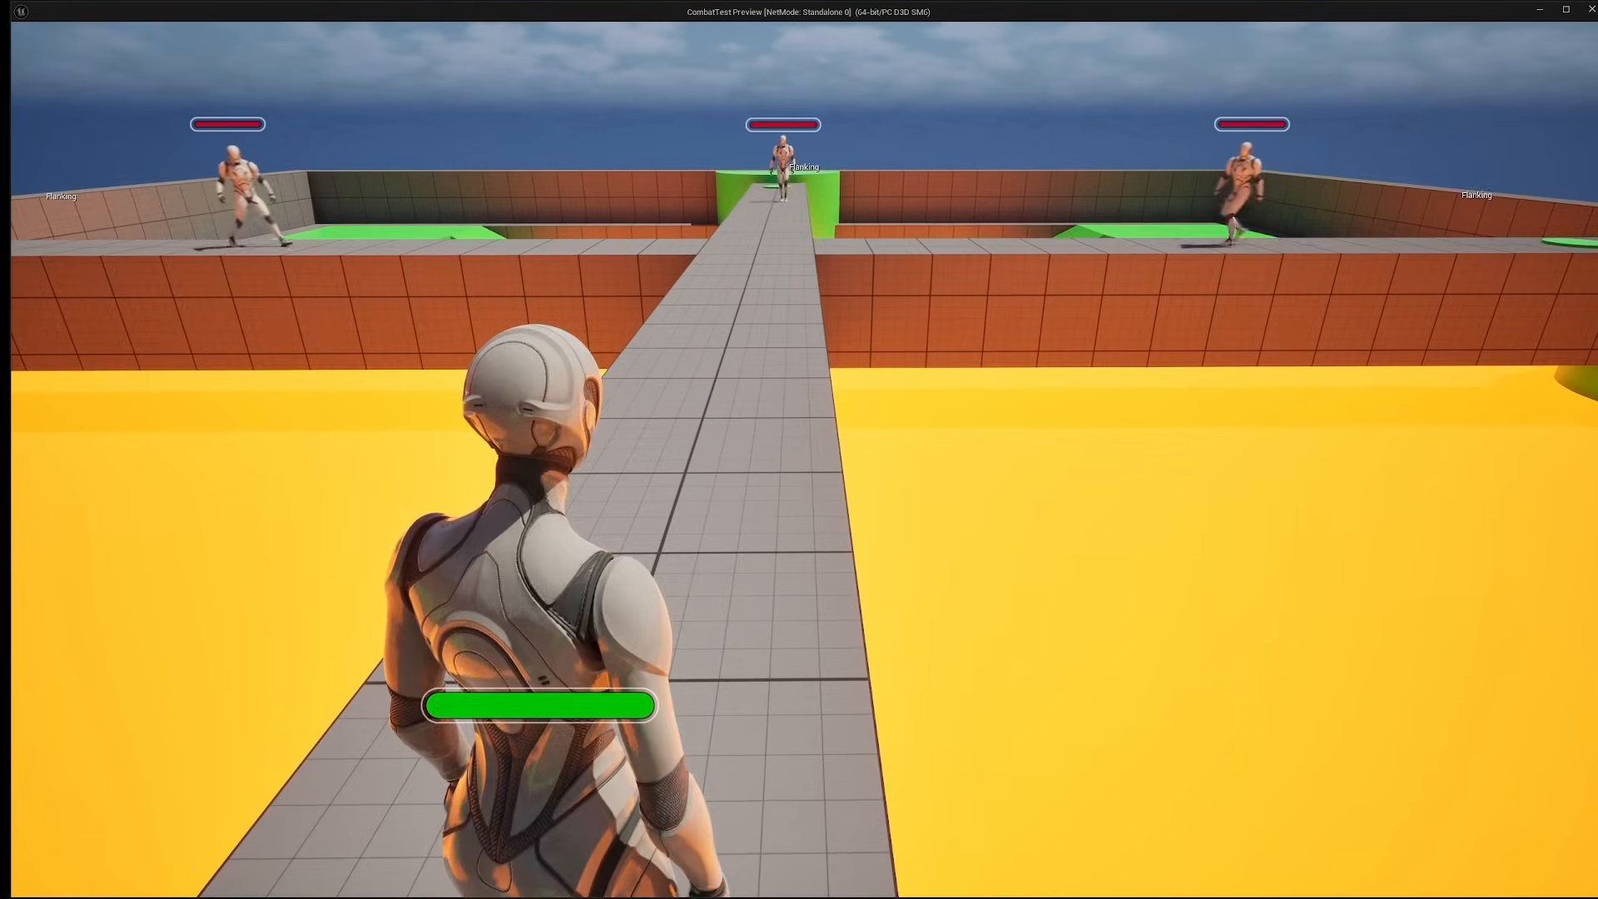
pyautogui.press('a')
pyautogui.press('d')
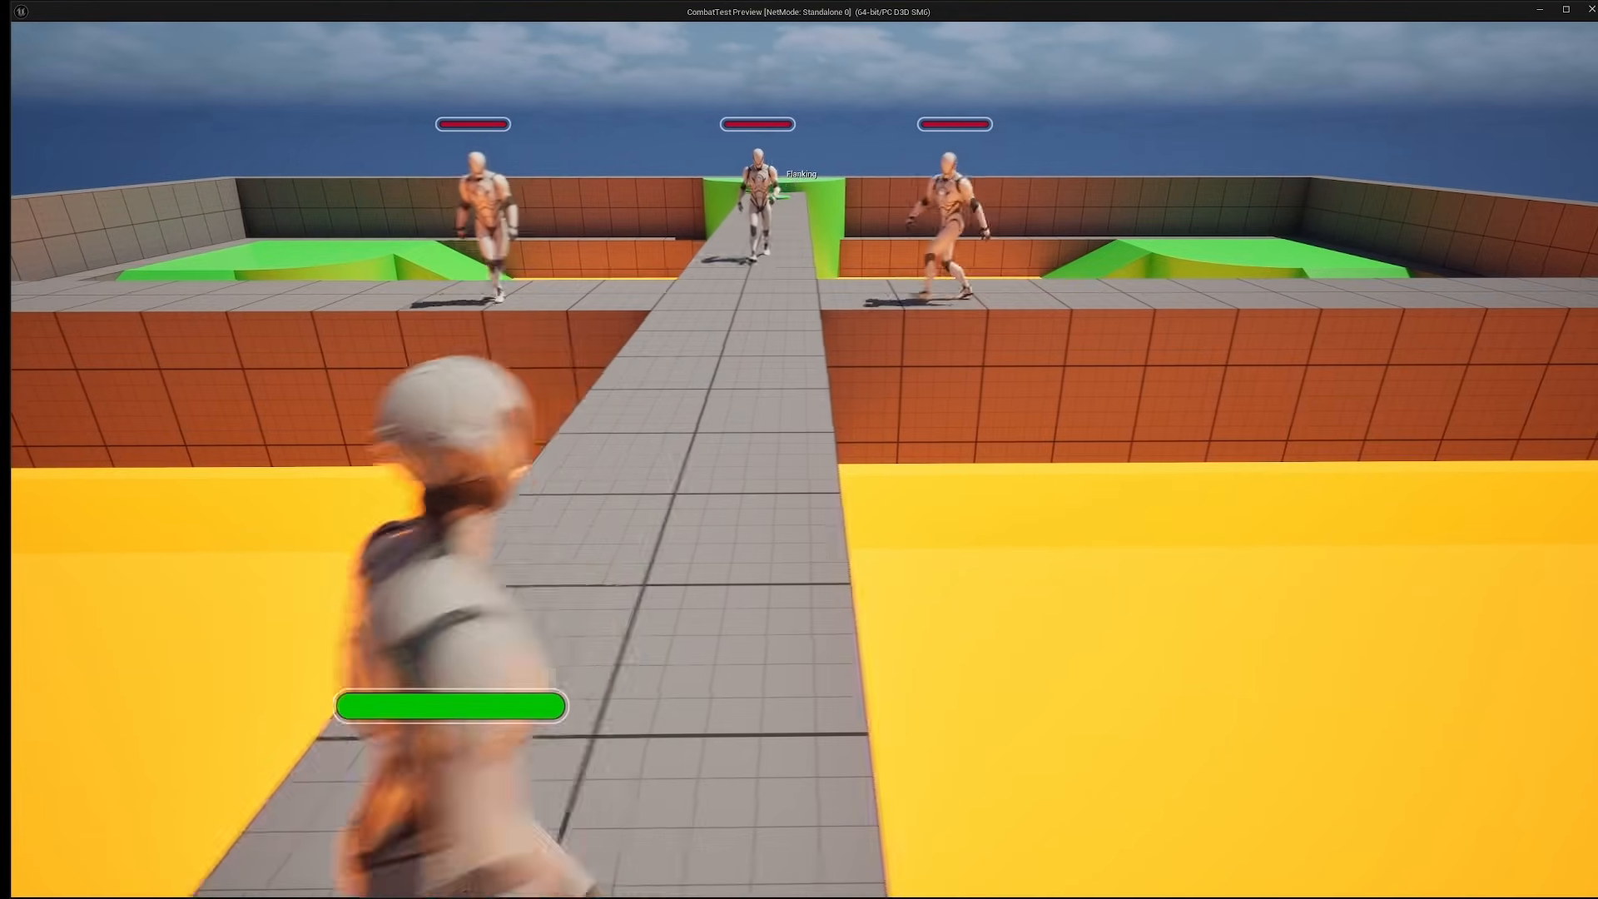
pyautogui.press('w')
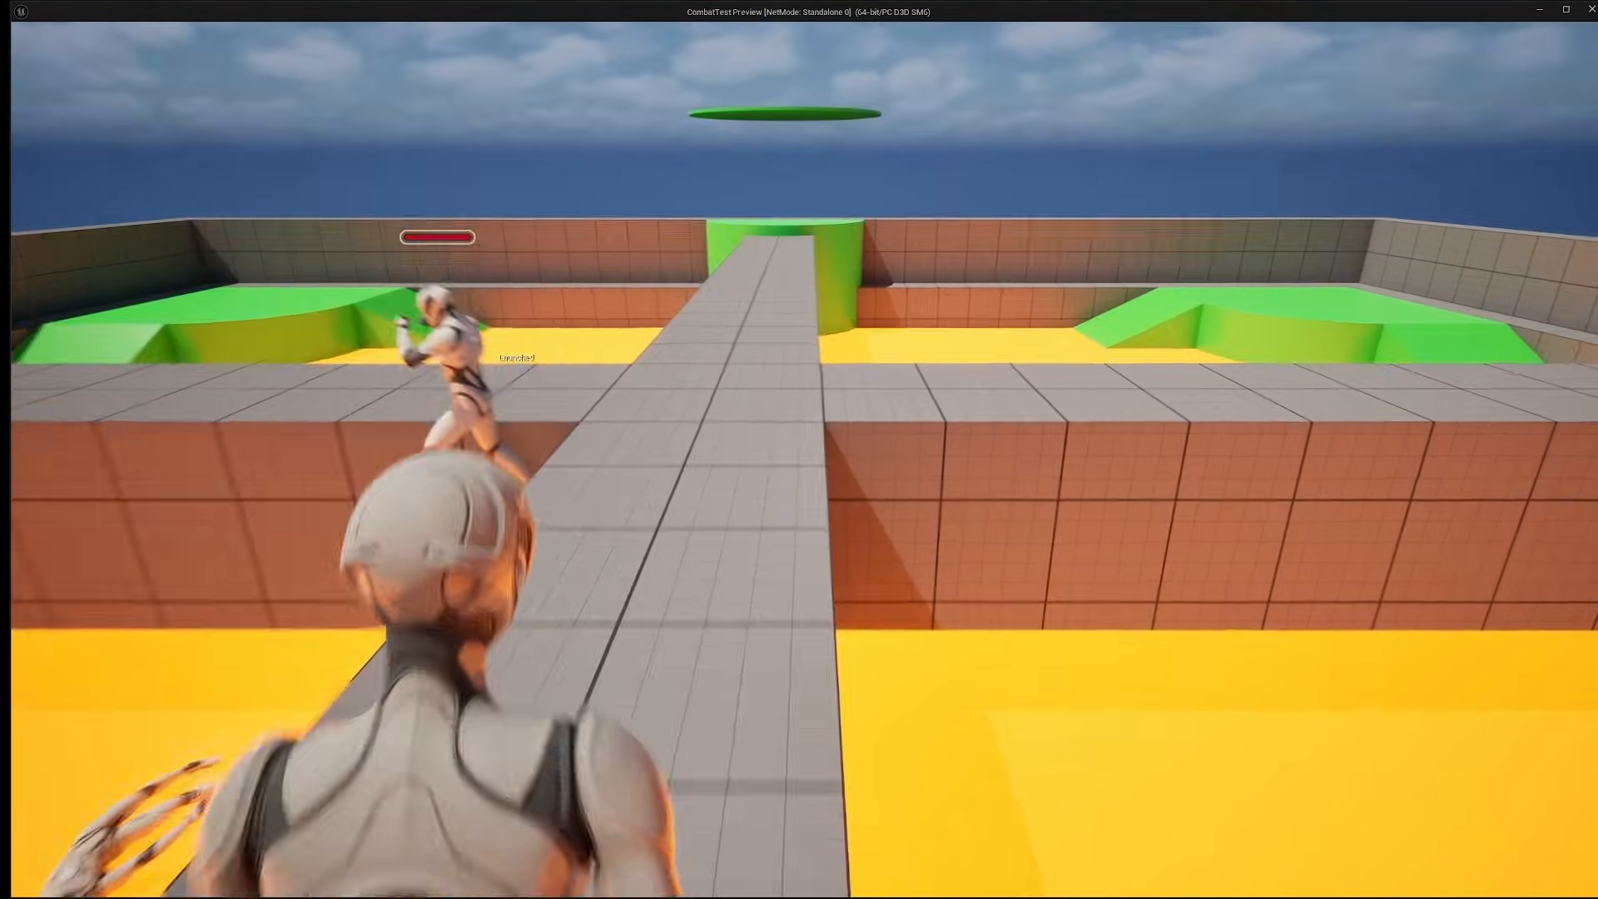
# Fight the spawned enemies around the wall crossing to test the combat and the lava floor.
pyautogui.press('w')
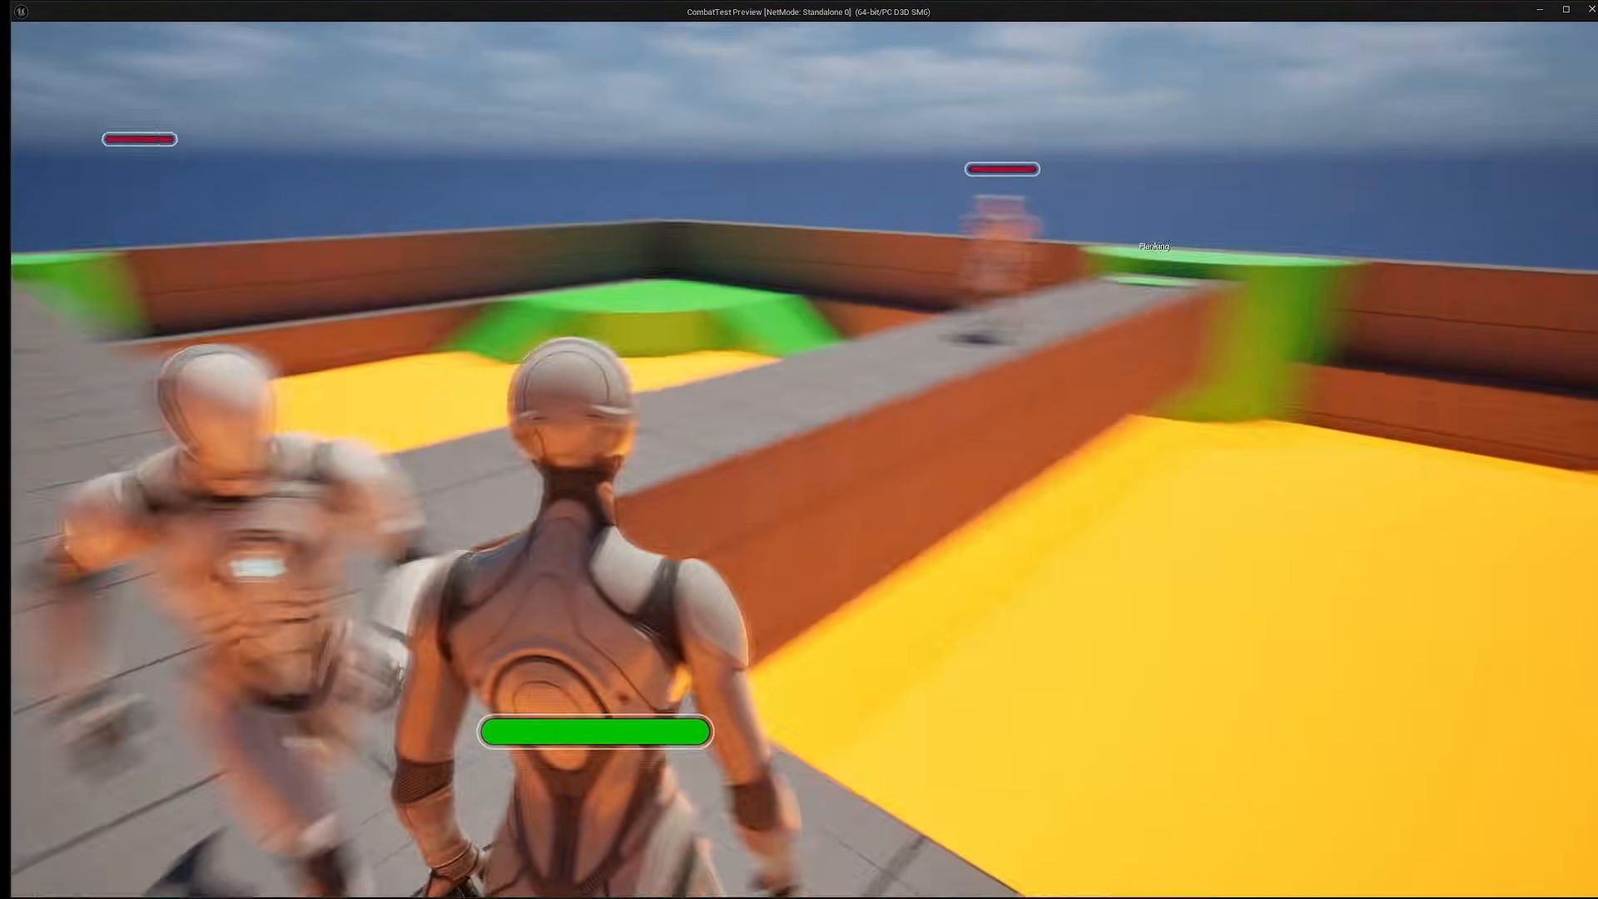
pyautogui.press('s')
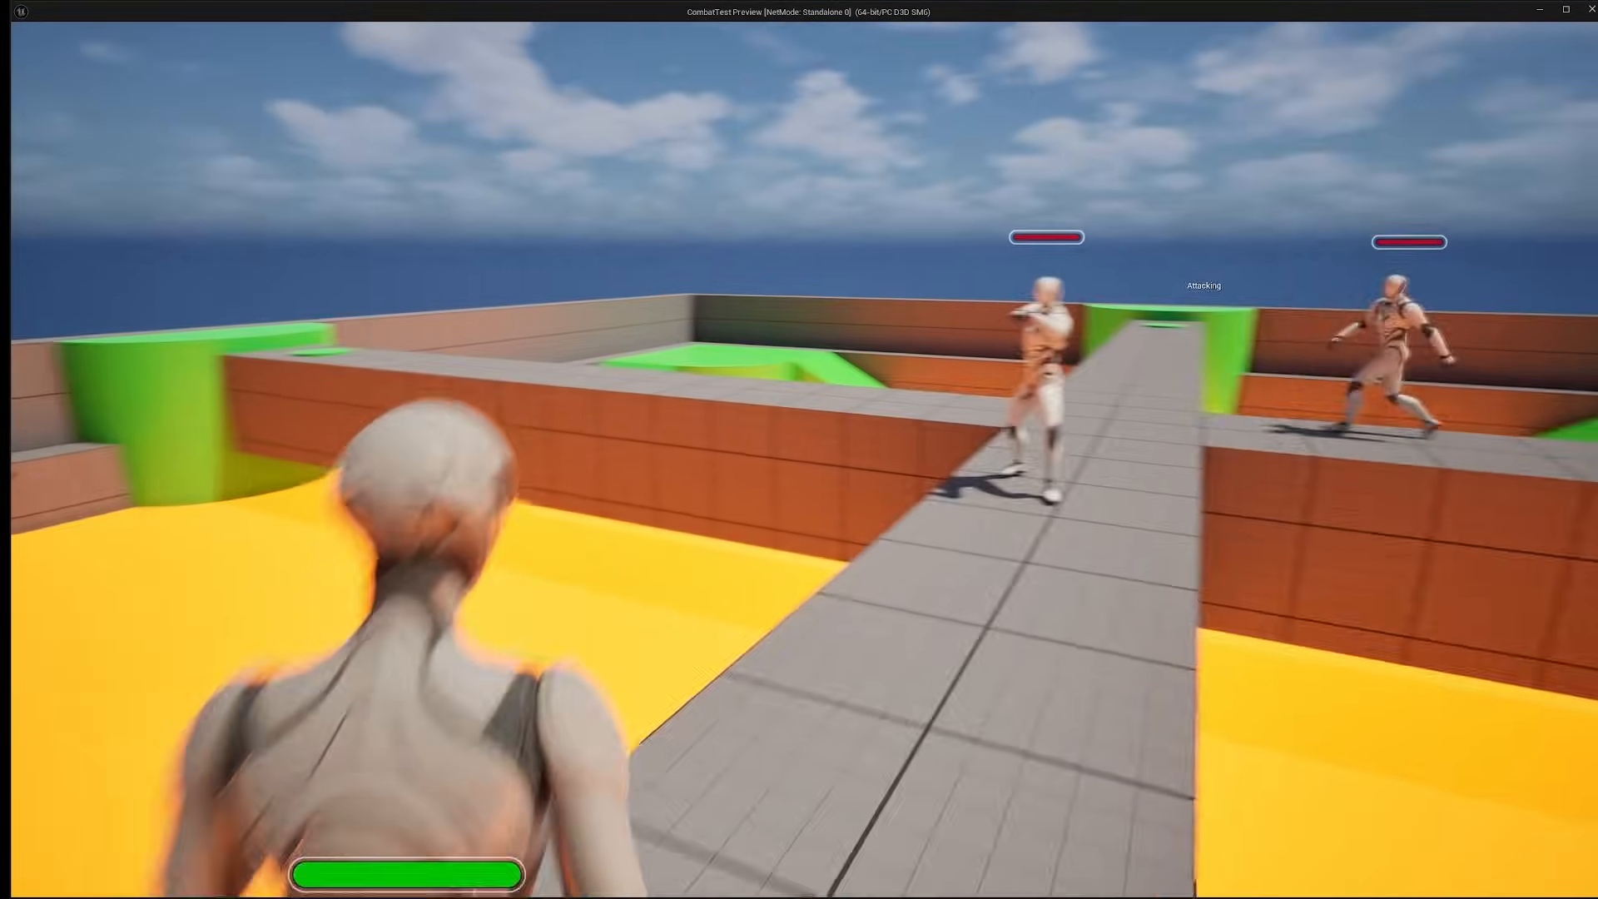
pyautogui.press('w')
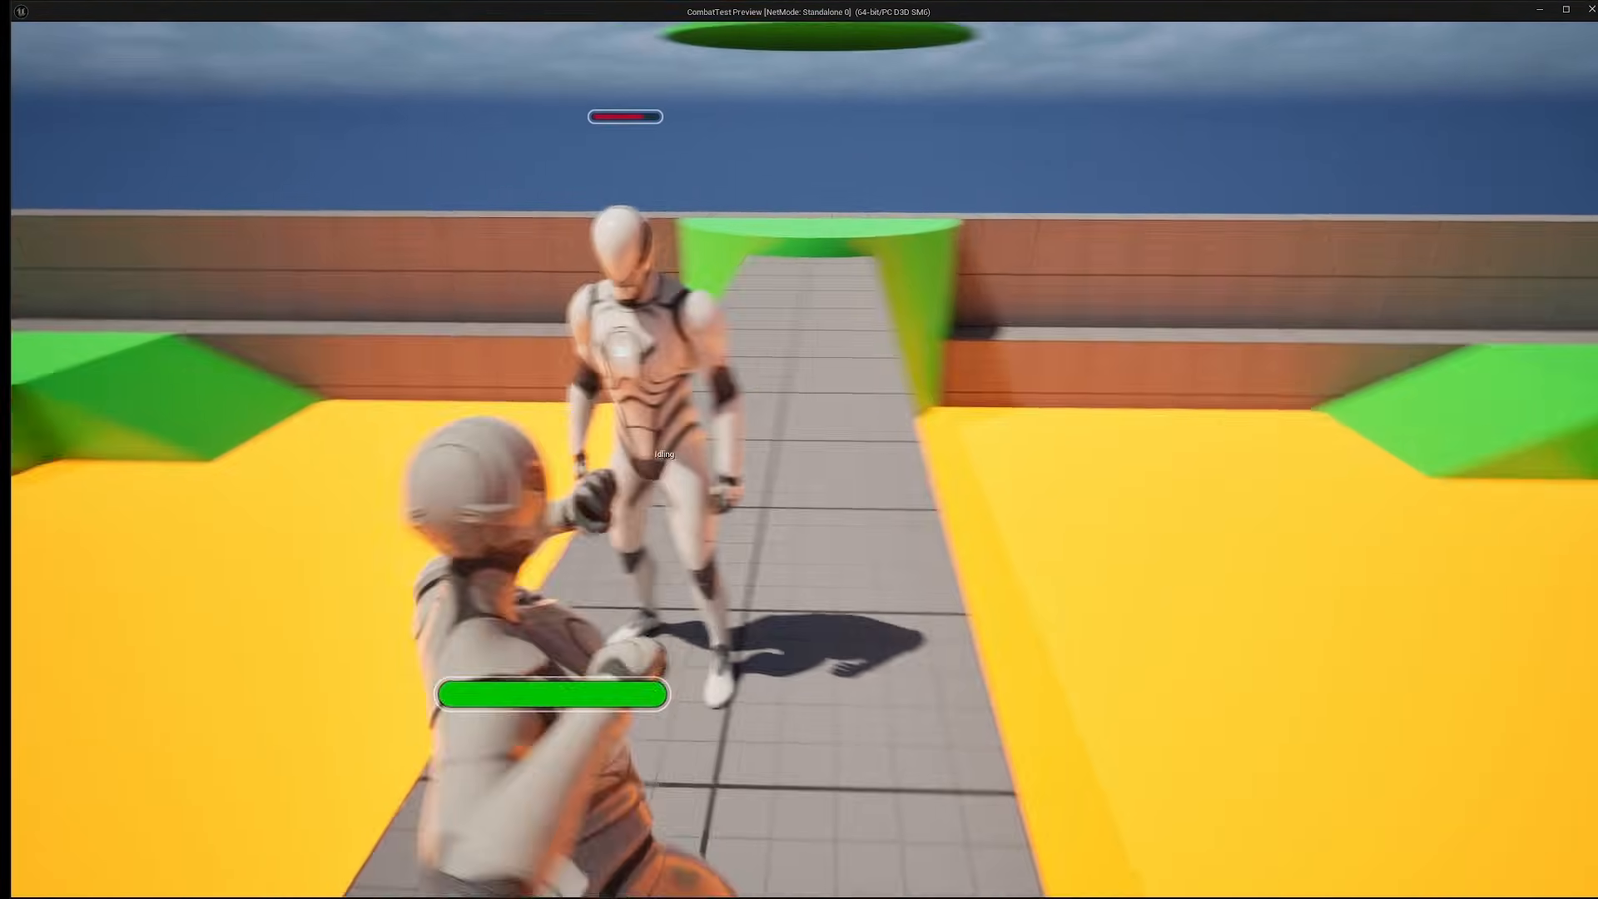
pyautogui.press('w')
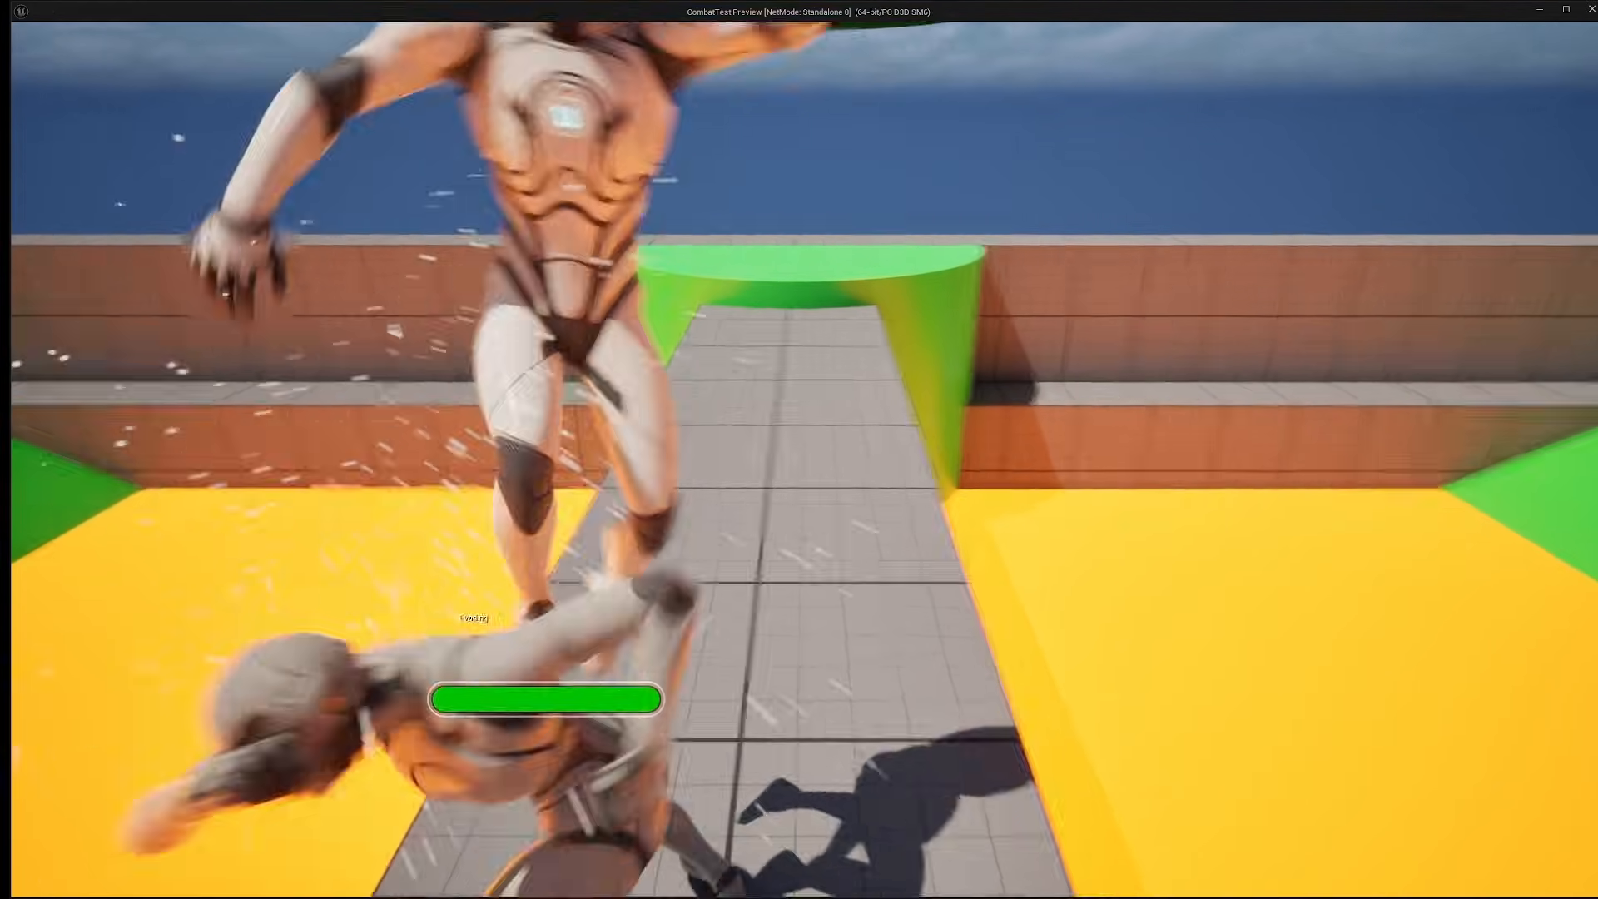
pyautogui.press('w')
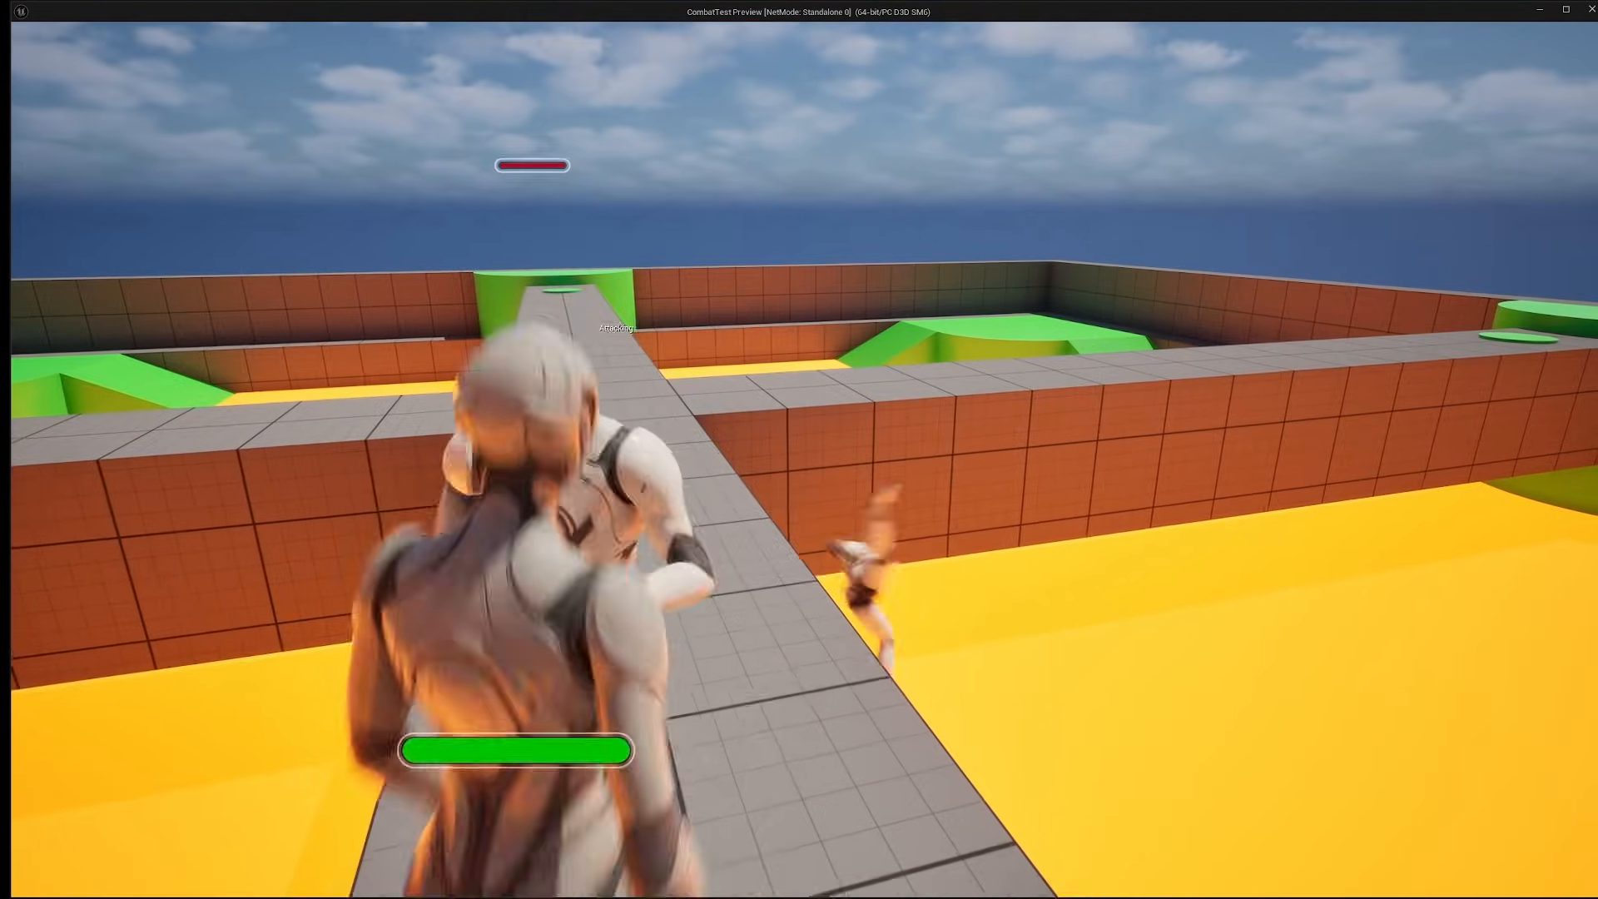
pyautogui.press('w')
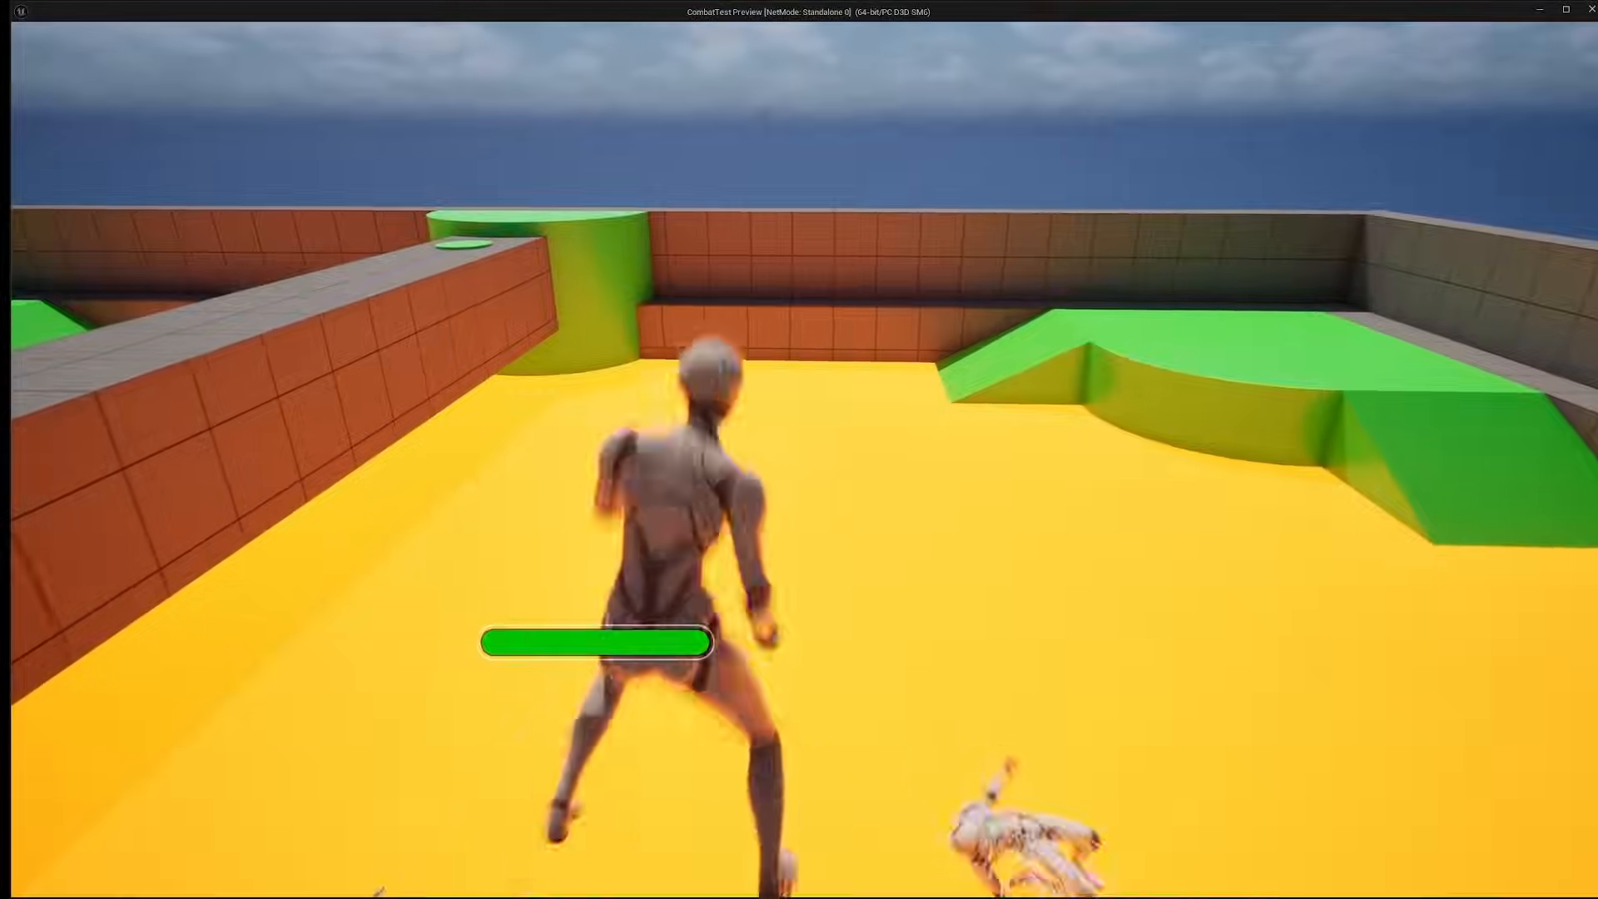